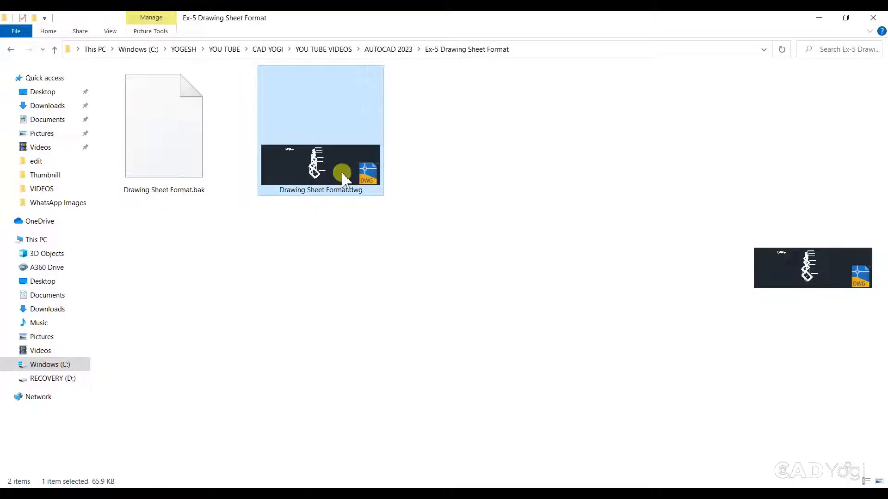
# Open Drawing Sheet Format.dwg from the Ex-5 Drawing Sheet Format folder in AutoCAD.
pyautogui.doubleClick(343, 170)
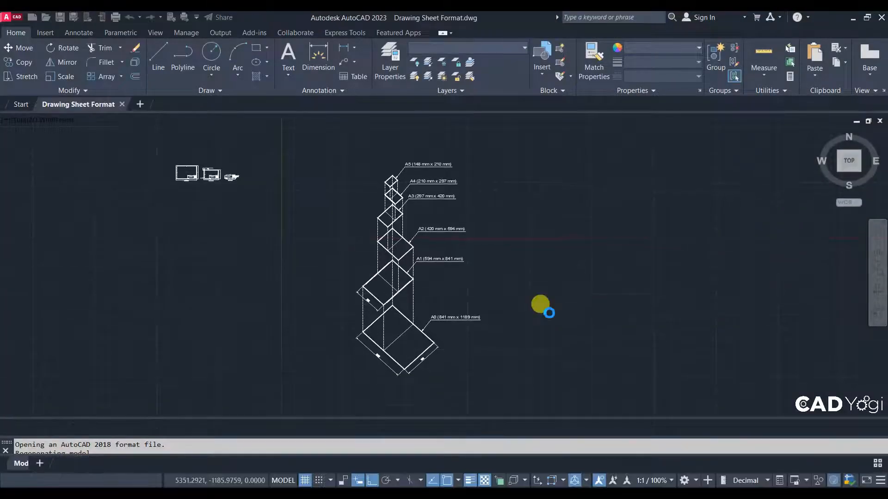
pyautogui.scroll(2, 525, 312)
pyautogui.scroll(-2, 503, 234)
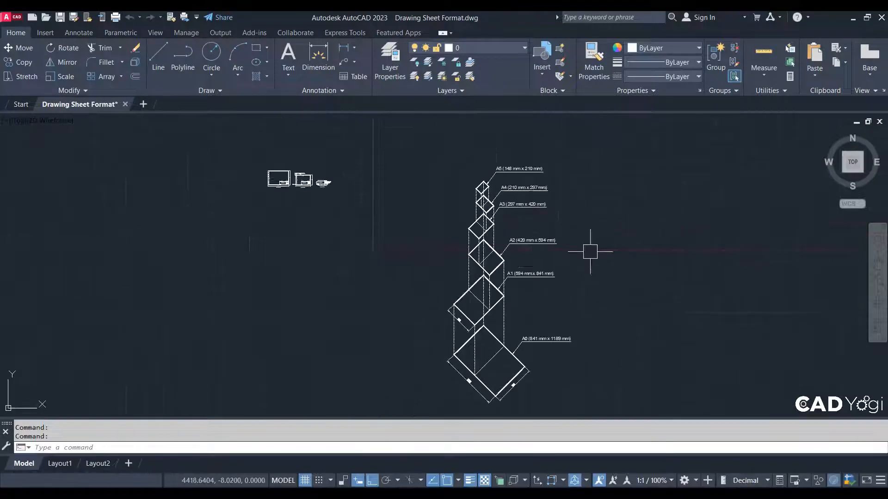
# Examine the sheet-size diagram, then the A3 and A4 sheet layouts and the title block beside it.
pyautogui.scroll(3, 542, 350)
pyautogui.moveTo(542, 349); pyautogui.dragTo(572, 277, button='middle')
pyautogui.moveTo(403, 241); pyautogui.dragTo(450, 331, button='middle')
pyautogui.moveTo(537, 242)
pyautogui.mouseDown(button='middle')
pyautogui.moveTo(535, 229)
pyautogui.moveTo(500, 199)
pyautogui.mouseUp(button='middle')
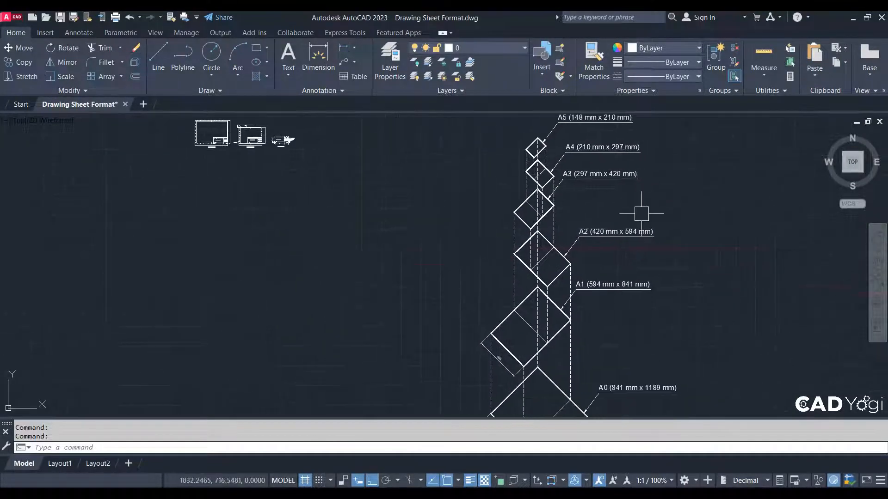
pyautogui.moveTo(422, 252); pyautogui.dragTo(554, 315, button='middle')
pyautogui.scroll(2, 308, 186)
pyautogui.scroll(4, 306, 183)
pyautogui.moveTo(509, 293); pyautogui.dragTo(199, 238, button='middle')
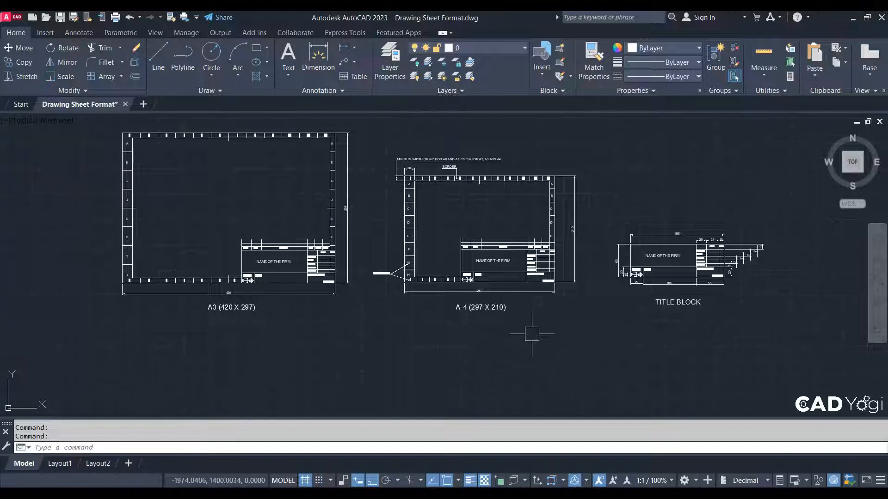
pyautogui.moveTo(531, 334); pyautogui.dragTo(331, 367, button='middle')
pyautogui.scroll(-3, 328, 244)
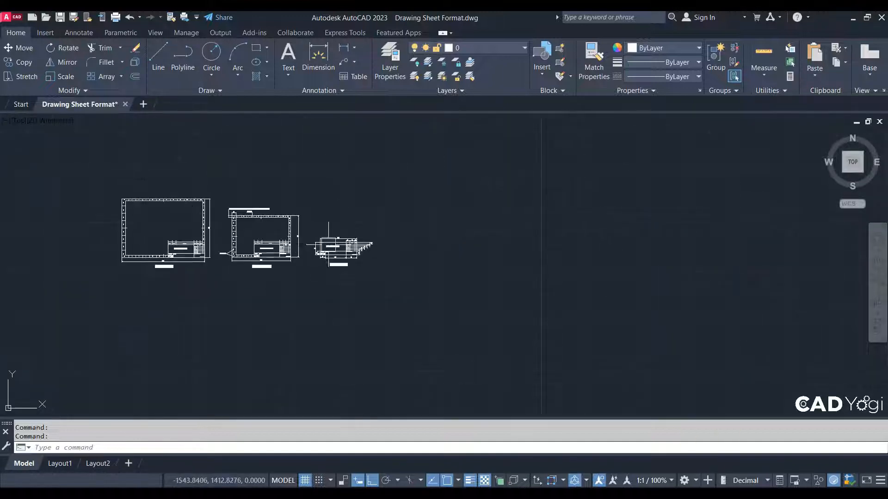
# Review the stacked sheet-size diagram and the size labels from A5 to A0.
pyautogui.moveTo(583, 354); pyautogui.dragTo(218, 255, button='middle')
pyautogui.moveTo(688, 400); pyautogui.dragTo(421, 290, button='middle')
pyautogui.scroll(-2, 704, 303)
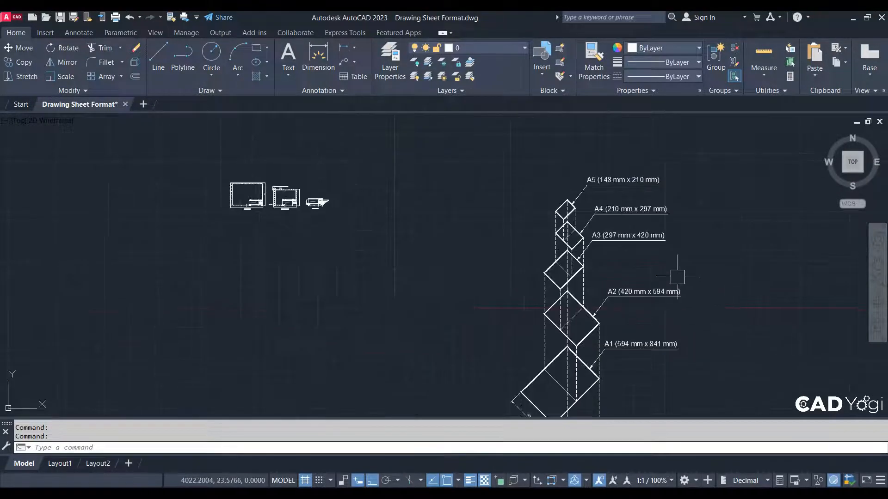
pyautogui.scroll(1, 677, 277)
pyautogui.moveTo(677, 277); pyautogui.dragTo(649, 333, button='middle')
pyautogui.scroll(2, 565, 203)
pyautogui.moveTo(564, 235); pyautogui.dragTo(548, 208, button='middle')
pyautogui.scroll(-2, 566, 259)
pyautogui.scroll(-2, 545, 228)
pyautogui.moveTo(561, 293)
pyautogui.mouseDown(button='middle')
pyautogui.moveTo(497, 249)
pyautogui.moveTo(446, 240)
pyautogui.mouseUp(button='middle')
pyautogui.moveTo(515, 267); pyautogui.dragTo(467, 246, button='middle')
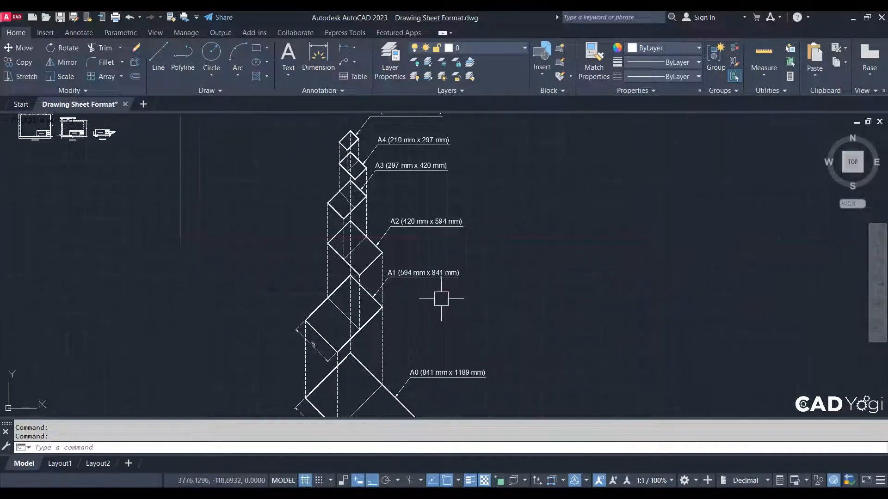
pyautogui.moveTo(416, 228); pyautogui.dragTo(414, 267, button='middle')
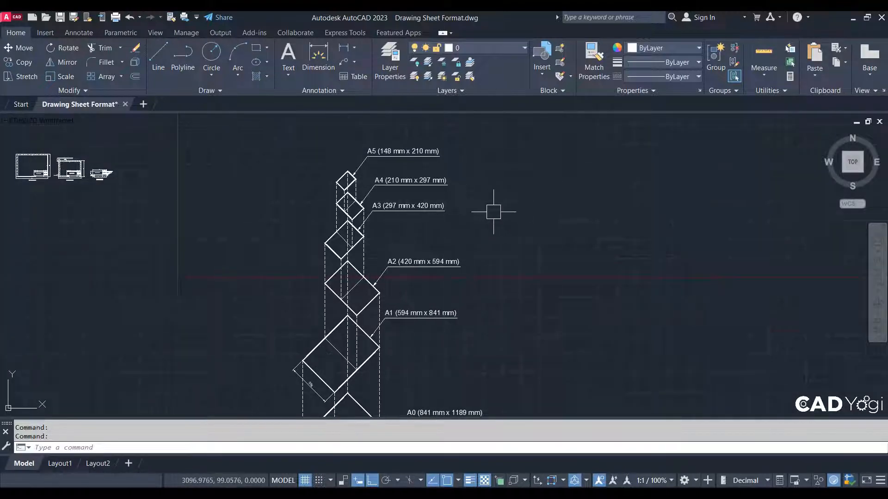
pyautogui.moveTo(440, 212); pyautogui.dragTo(447, 153, button='middle')
pyautogui.scroll(-2, 484, 377)
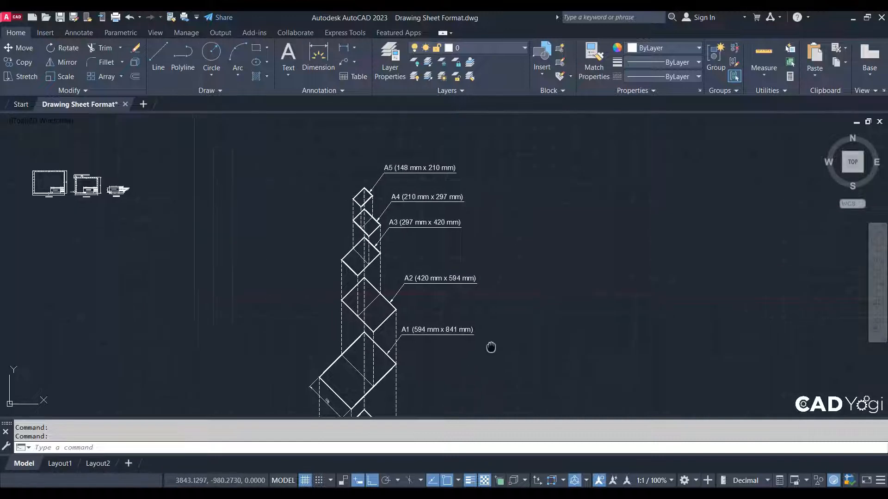
# Compare the dimensioned A0 sheet at the base of the diagram with the small A5 sheet at its peak.
pyautogui.scroll(2, 497, 315)
pyautogui.scroll(2, 448, 361)
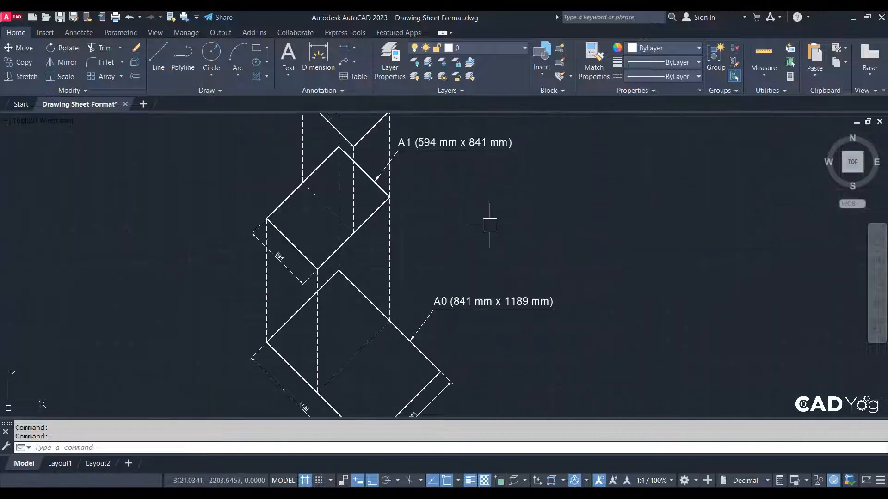
pyautogui.moveTo(489, 226)
pyautogui.mouseDown(button='middle')
pyautogui.moveTo(473, 293)
pyautogui.moveTo(474, 362)
pyautogui.mouseUp(button='middle')
pyautogui.moveTo(460, 253); pyautogui.dragTo(467, 278, button='middle')
pyautogui.moveTo(462, 204); pyautogui.dragTo(468, 242, button='middle')
pyautogui.scroll(2, 470, 240)
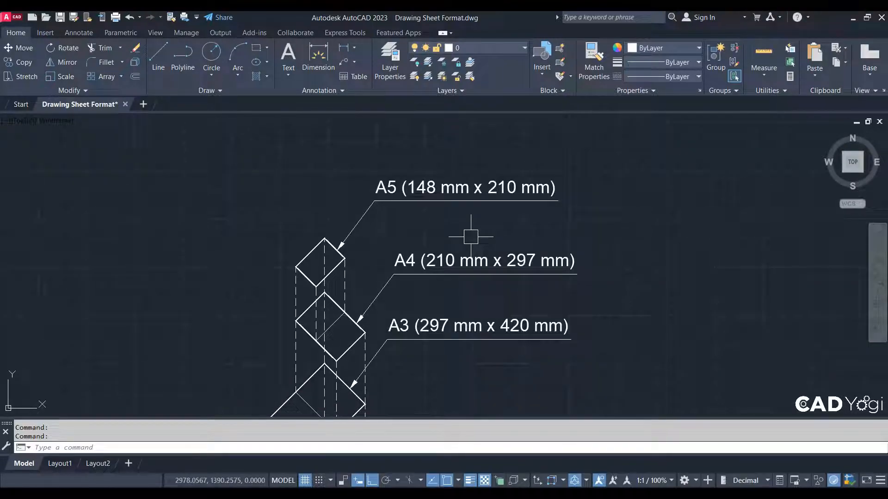
pyautogui.scroll(-8, 546, 351)
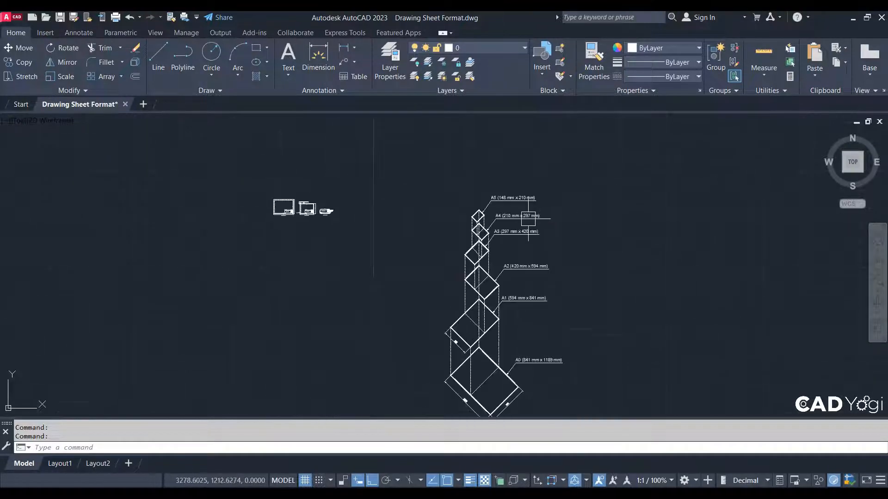
pyautogui.scroll(6, 531, 287)
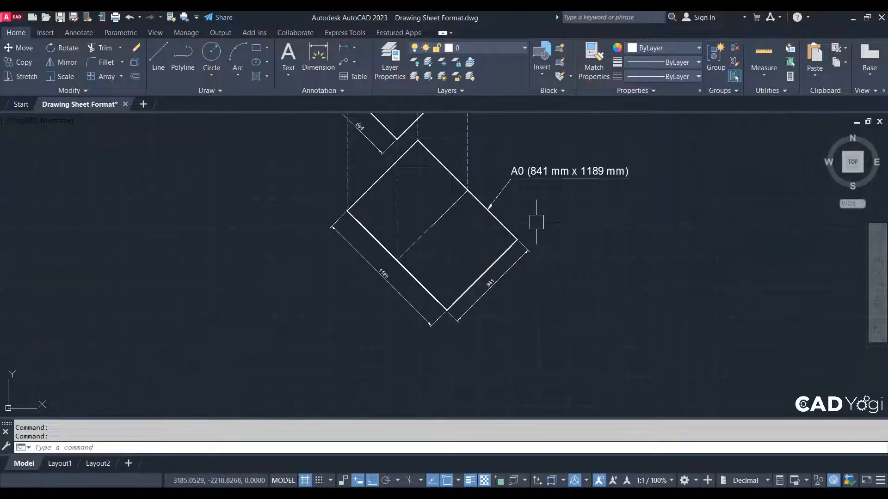
pyautogui.moveTo(536, 222); pyautogui.dragTo(543, 313, button='middle')
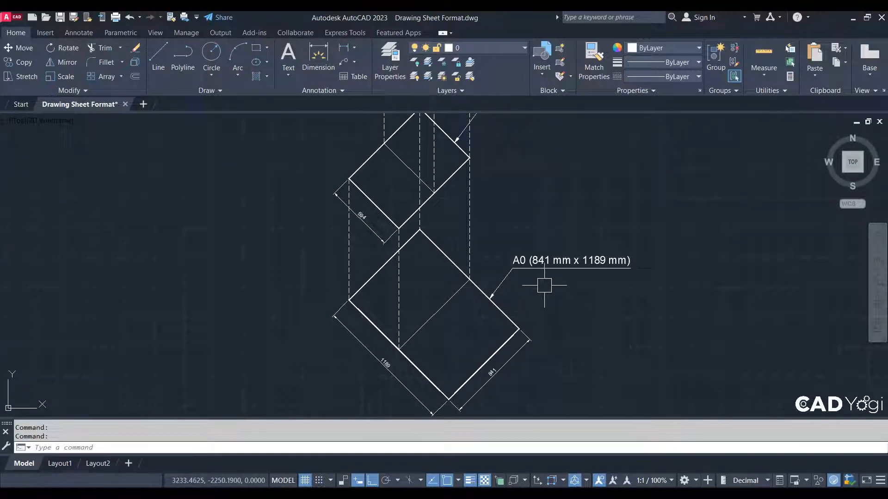
pyautogui.scroll(-6, 500, 245)
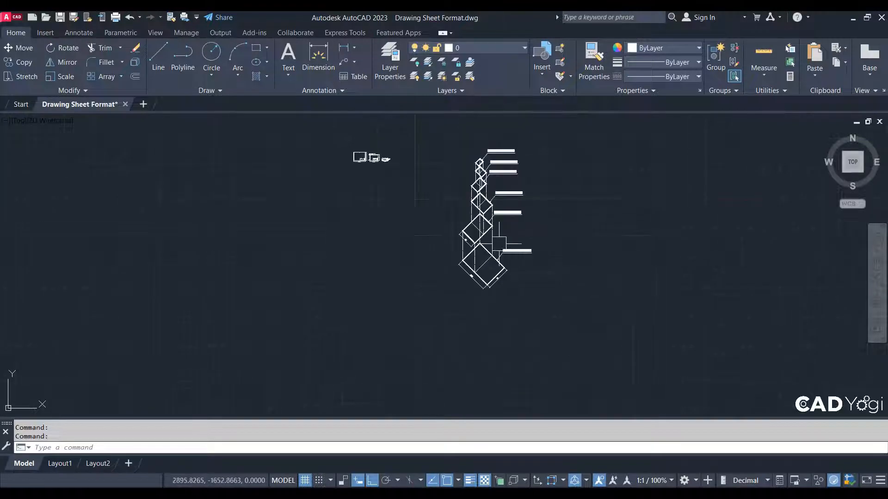
pyautogui.moveTo(500, 245); pyautogui.dragTo(500, 379, button='middle')
pyautogui.scroll(6, 520, 328)
pyautogui.moveTo(463, 161); pyautogui.dragTo(465, 217, button='middle')
pyautogui.scroll(2, 415, 242)
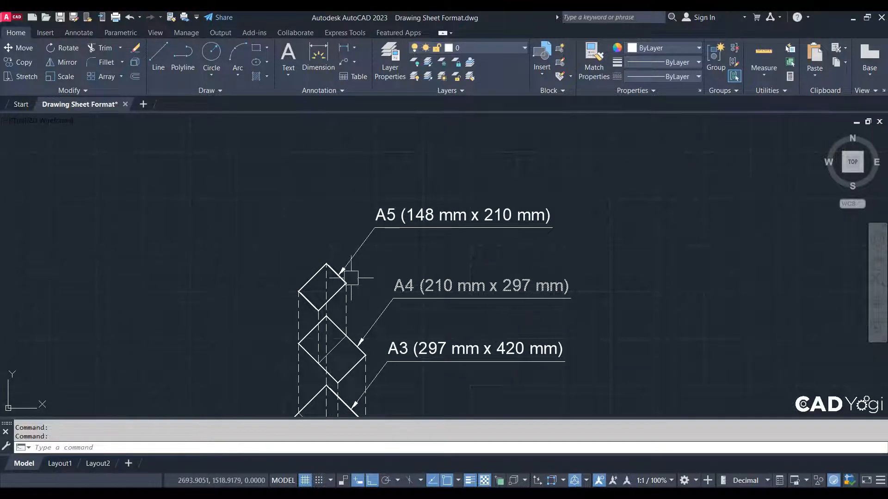
pyautogui.scroll(4, 338, 271)
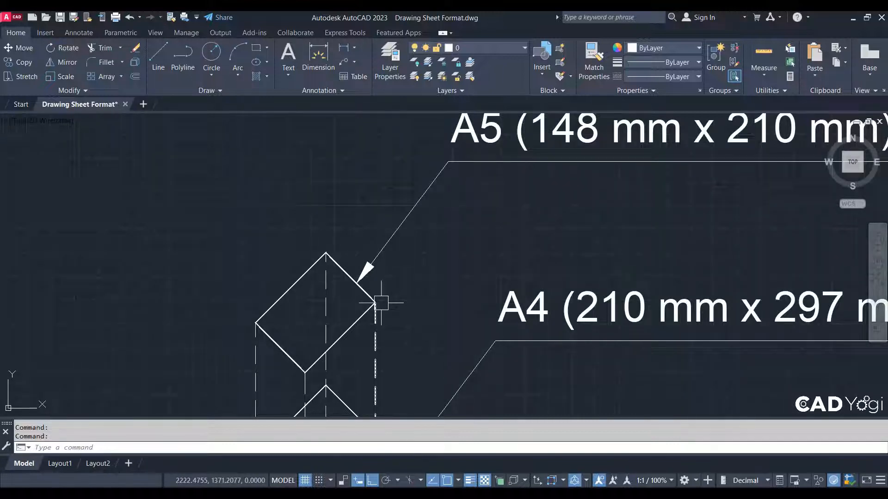
# Check the length of the A5 sheet's short side with an aligned dimension, without placing it.
pyautogui.click(354, 47)
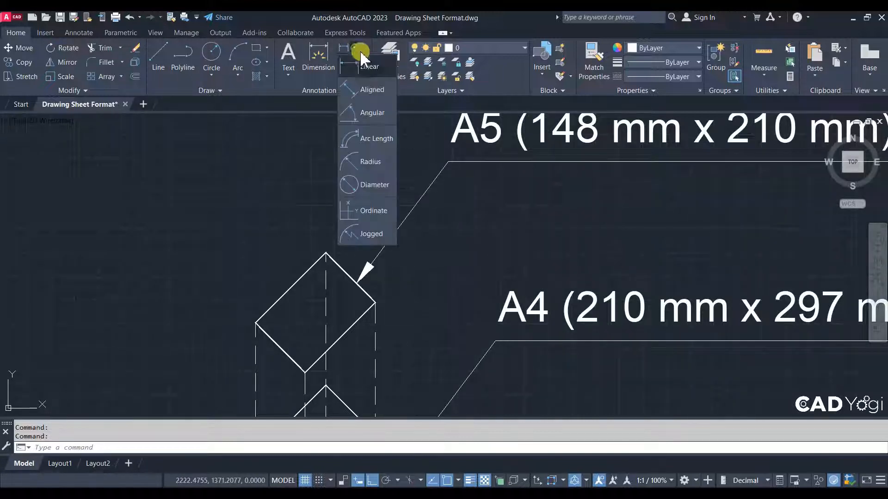
pyautogui.click(371, 89)
pyautogui.click(327, 254)
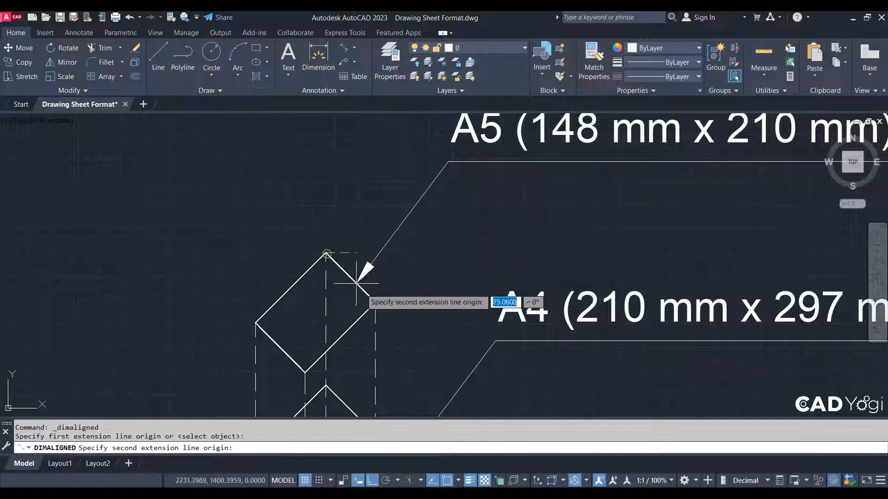
pyautogui.click(374, 303)
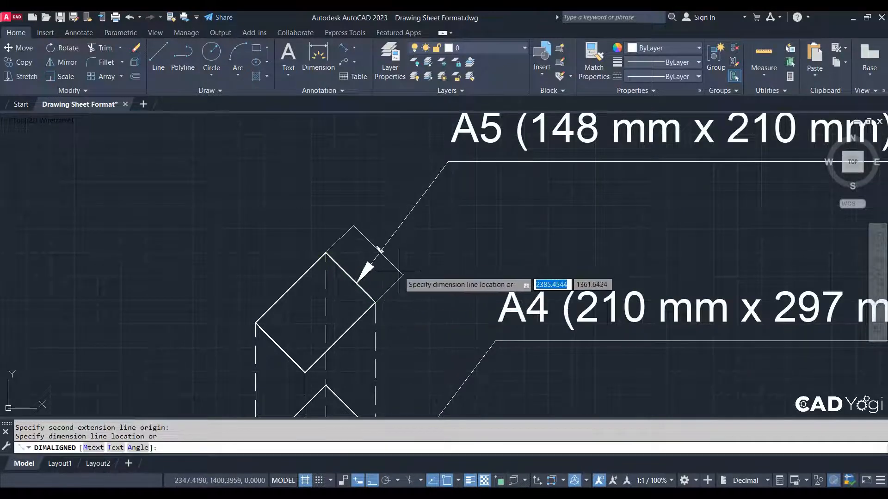
pyautogui.press('Escape')
pyautogui.scroll(-2, 396, 256)
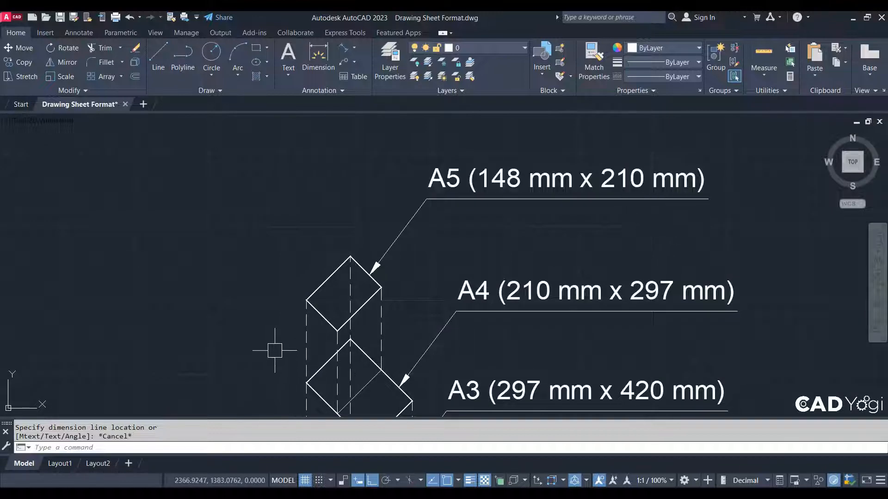
# Check the length of the A5 sheet's long side with an aligned dimension, without placing it.
pyautogui.press('Return')
pyautogui.click(306, 300)
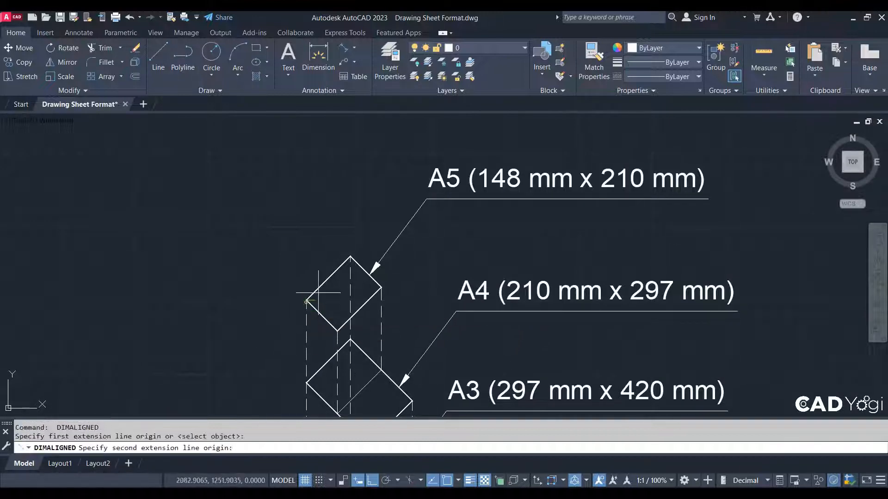
pyautogui.click(350, 256)
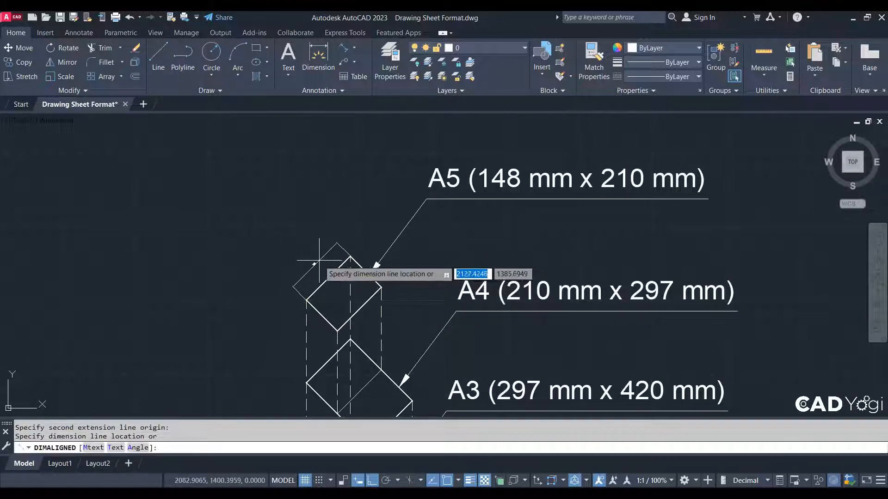
pyautogui.press('Escape')
pyautogui.scroll(-2, 424, 287)
pyautogui.scroll(2, 440, 249)
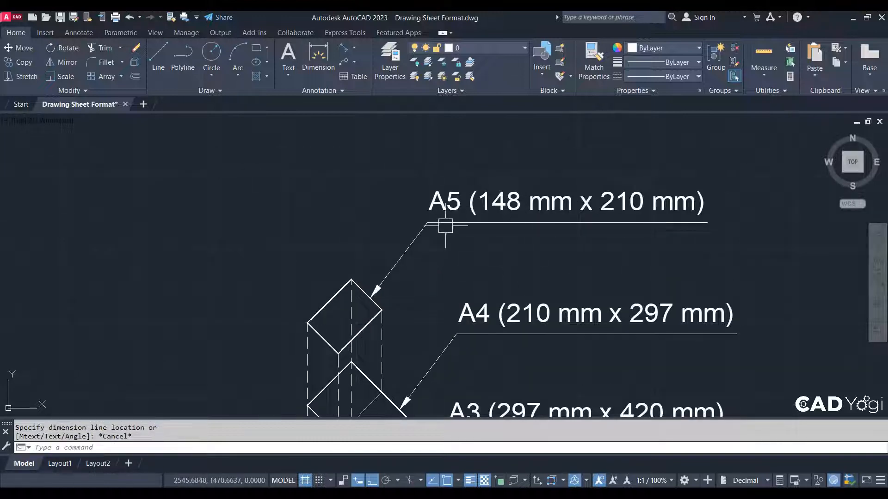
# Examine how the A5, A4 and A3 sheets relate through their projection lines, fold lines and size labels.
pyautogui.moveTo(429, 322); pyautogui.dragTo(414, 305, button='middle')
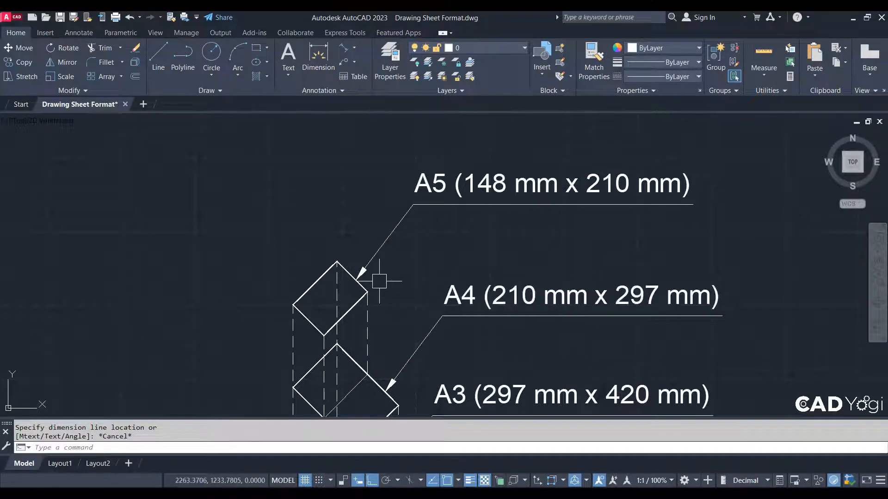
pyautogui.moveTo(412, 245); pyautogui.dragTo(406, 217, button='middle')
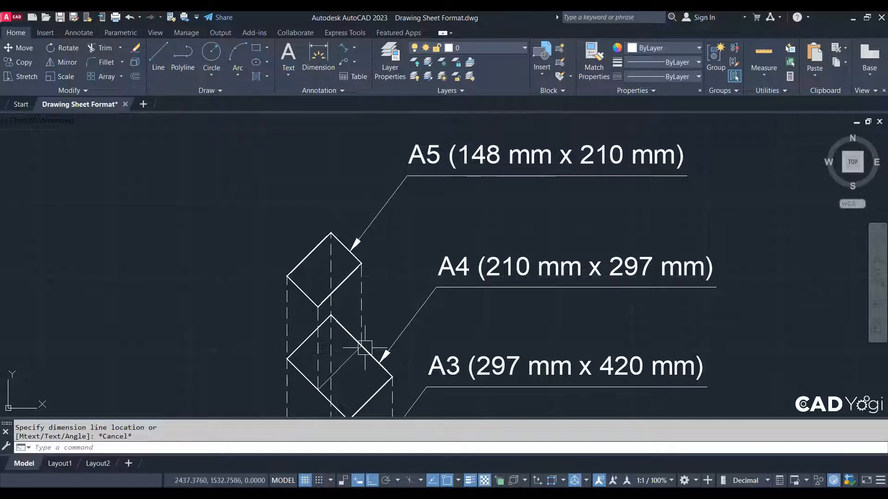
pyautogui.moveTo(356, 344); pyautogui.dragTo(342, 342, button='middle')
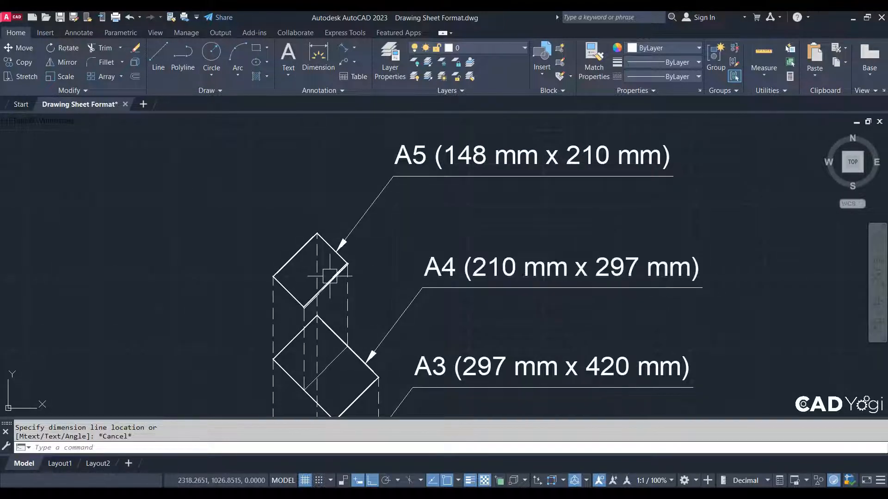
pyautogui.moveTo(329, 254); pyautogui.dragTo(323, 240, button='middle')
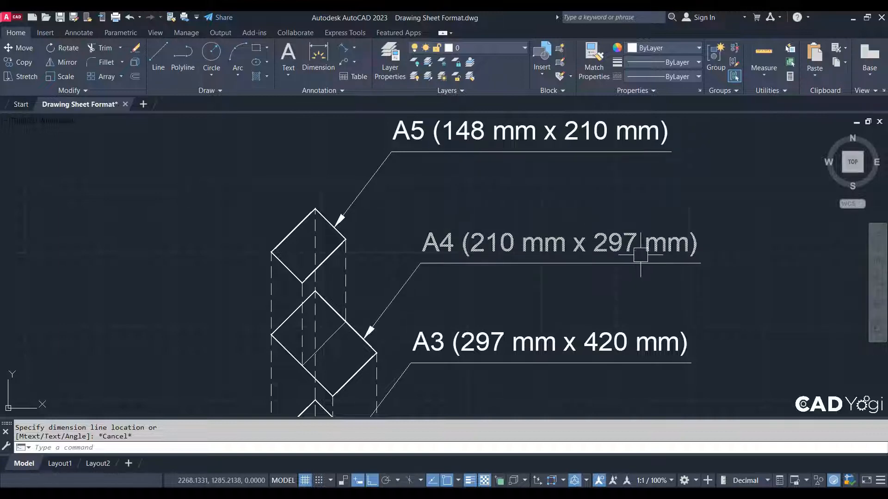
pyautogui.moveTo(467, 272); pyautogui.dragTo(486, 230, button='middle')
pyautogui.moveTo(398, 303); pyautogui.dragTo(393, 225, button='middle')
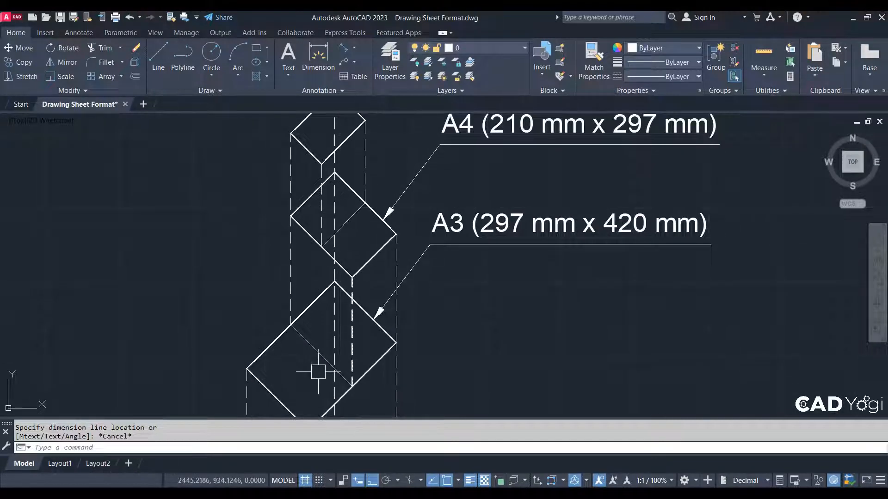
pyautogui.moveTo(279, 393); pyautogui.dragTo(271, 393, button='middle')
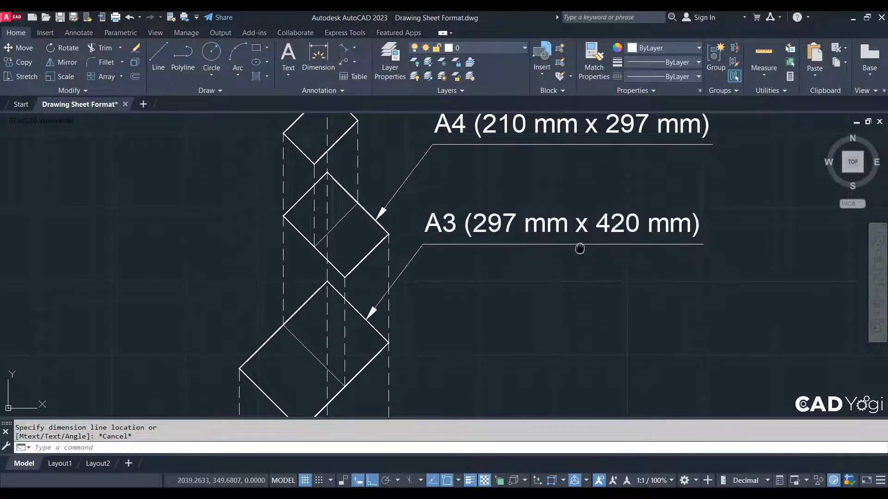
pyautogui.moveTo(579, 248); pyautogui.dragTo(586, 266, button='middle')
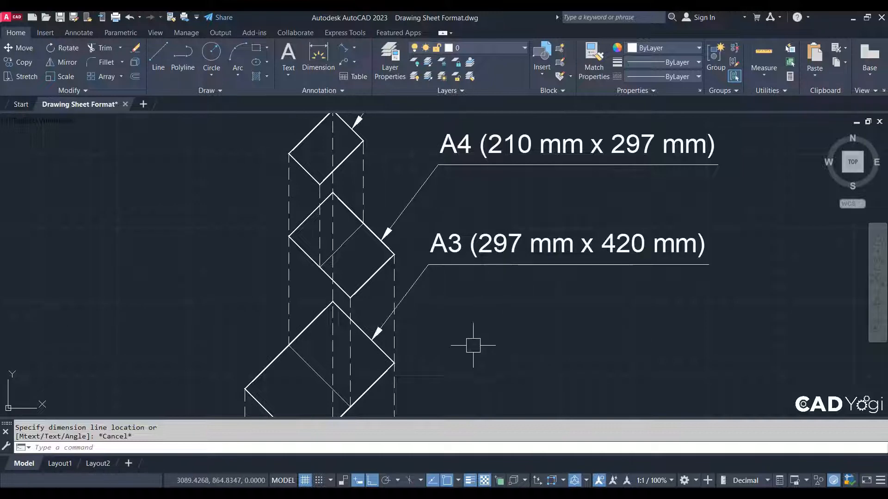
# Follow the diagram from A3 down to A1, comparing the shared side lengths of the A3, A2 and A1 sheets.
pyautogui.moveTo(472, 347); pyautogui.dragTo(454, 295, button='middle')
pyautogui.moveTo(346, 318)
pyautogui.mouseDown(button='middle')
pyautogui.moveTo(332, 234)
pyautogui.moveTo(406, 299)
pyautogui.moveTo(403, 258)
pyautogui.mouseUp(button='middle')
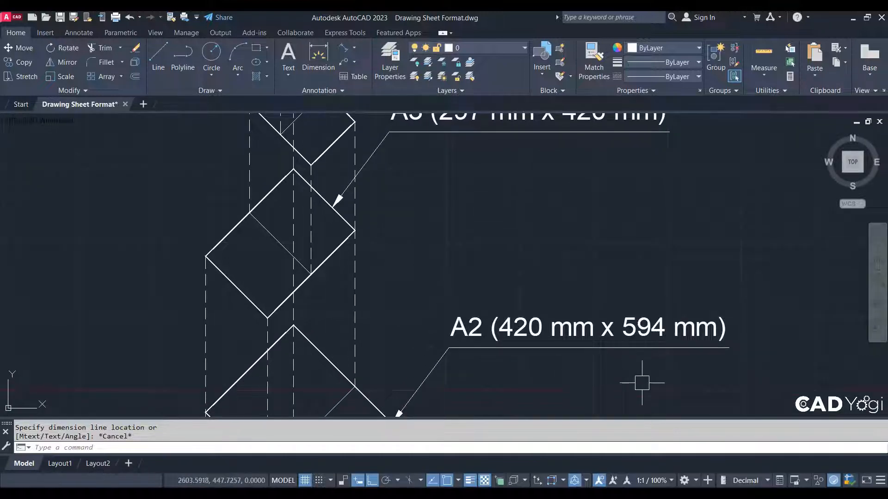
pyautogui.moveTo(642, 381); pyautogui.dragTo(614, 202, button='middle')
pyautogui.moveTo(595, 307); pyautogui.dragTo(592, 254, button='middle')
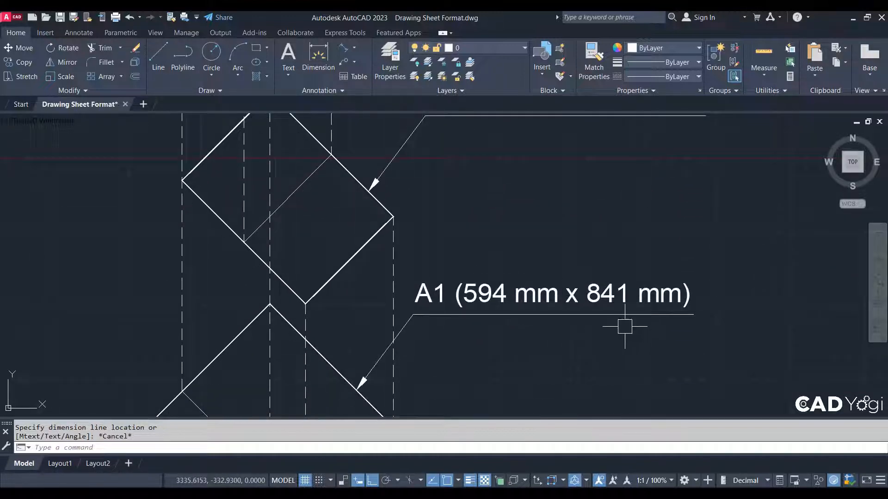
pyautogui.moveTo(529, 333); pyautogui.dragTo(512, 355, button='middle')
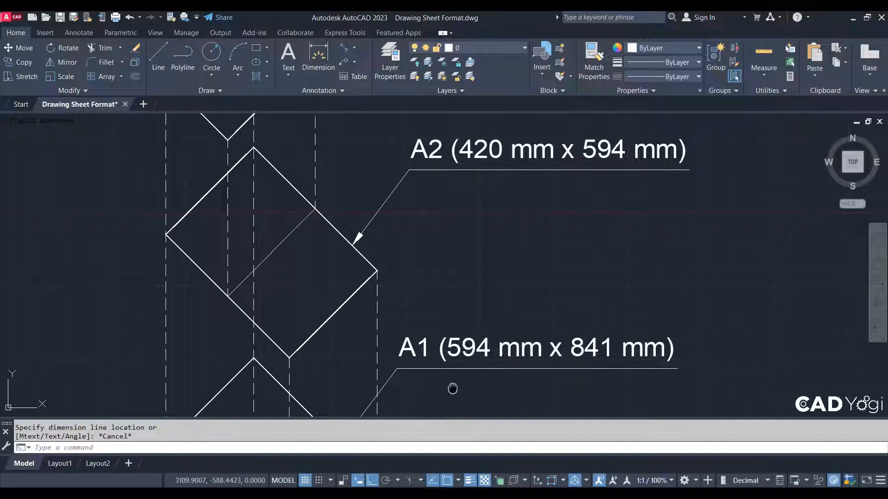
pyautogui.moveTo(452, 389); pyautogui.dragTo(449, 353, button='middle')
pyautogui.moveTo(502, 371); pyautogui.dragTo(526, 183, button='middle')
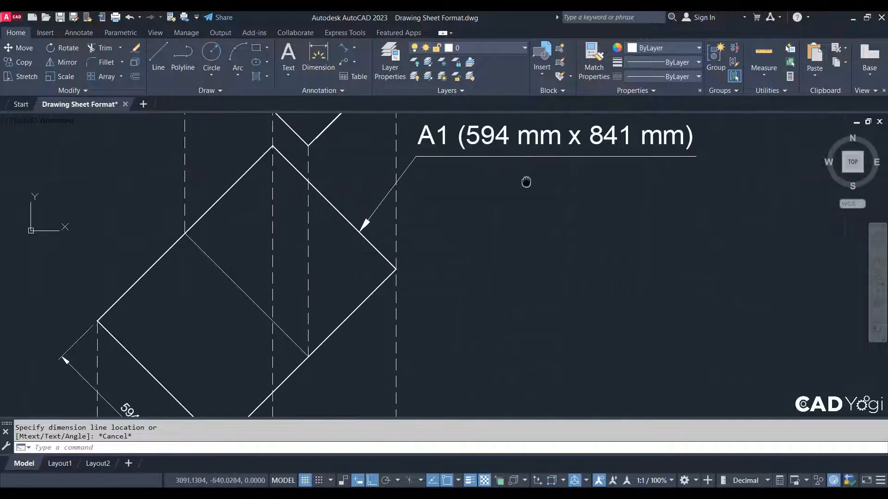
# Examine the A0 sheet's size label, fold line and side dimensions in relation to the A1 sheet above it.
pyautogui.scroll(-2, 532, 208)
pyautogui.moveTo(526, 331)
pyautogui.mouseDown(button='middle')
pyautogui.moveTo(519, 296)
pyautogui.moveTo(548, 270)
pyautogui.mouseUp(button='middle')
pyautogui.scroll(-3, 545, 287)
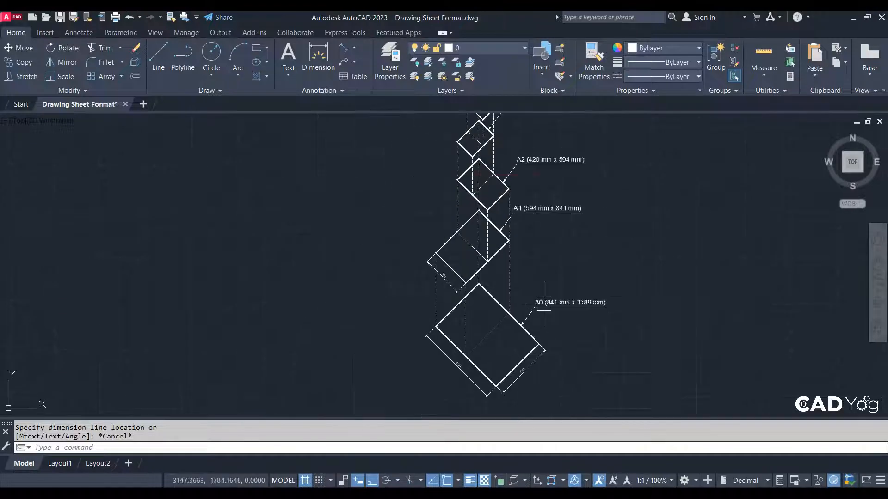
pyautogui.scroll(3, 543, 305)
pyautogui.scroll(-2, 497, 314)
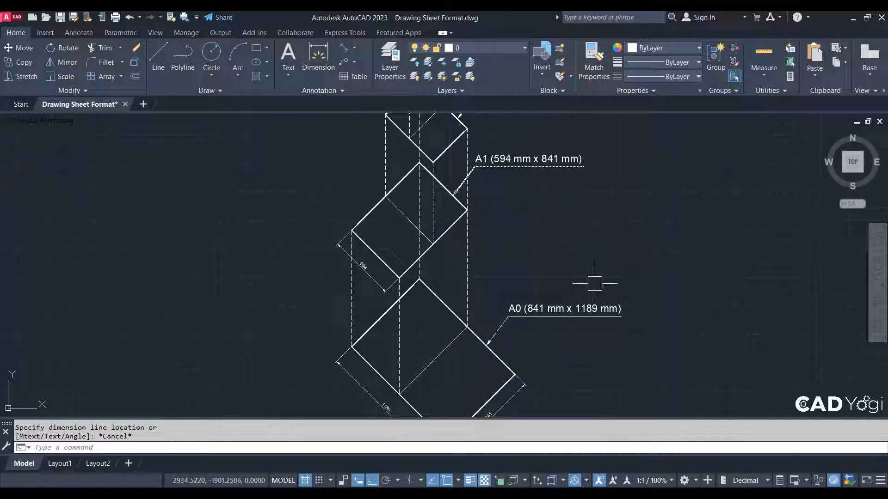
pyautogui.moveTo(446, 340); pyautogui.dragTo(434, 311, button='middle')
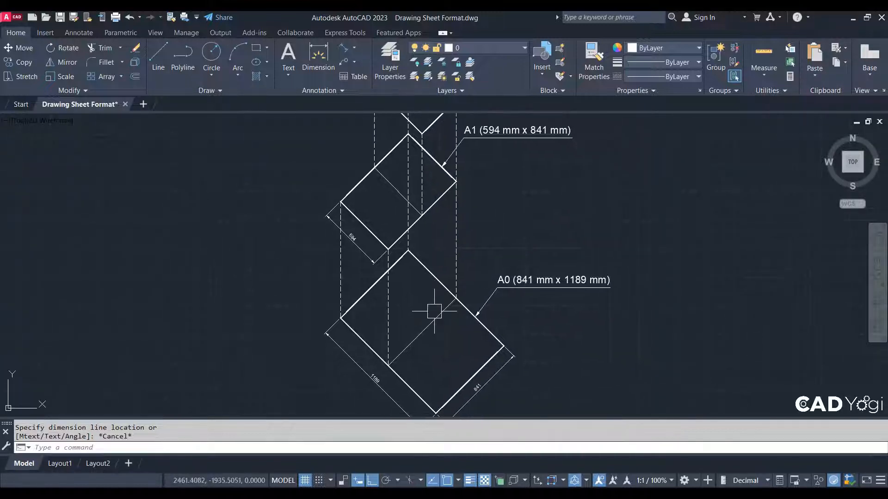
pyautogui.scroll(2, 471, 389)
pyautogui.scroll(-1, 520, 336)
pyautogui.moveTo(492, 319); pyautogui.dragTo(484, 286, button='middle')
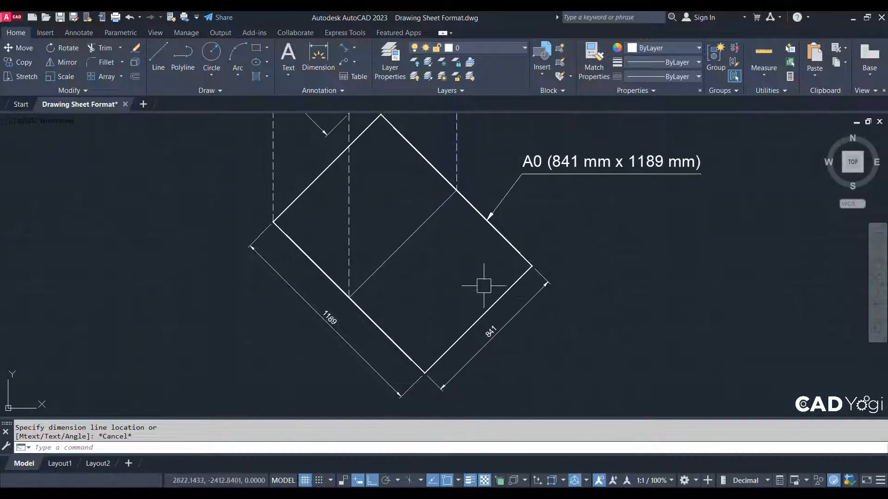
pyautogui.scroll(2, 484, 285)
pyautogui.moveTo(488, 327)
pyautogui.mouseDown(button='middle')
pyautogui.moveTo(549, 317)
pyautogui.moveTo(517, 348)
pyautogui.mouseUp(button='middle')
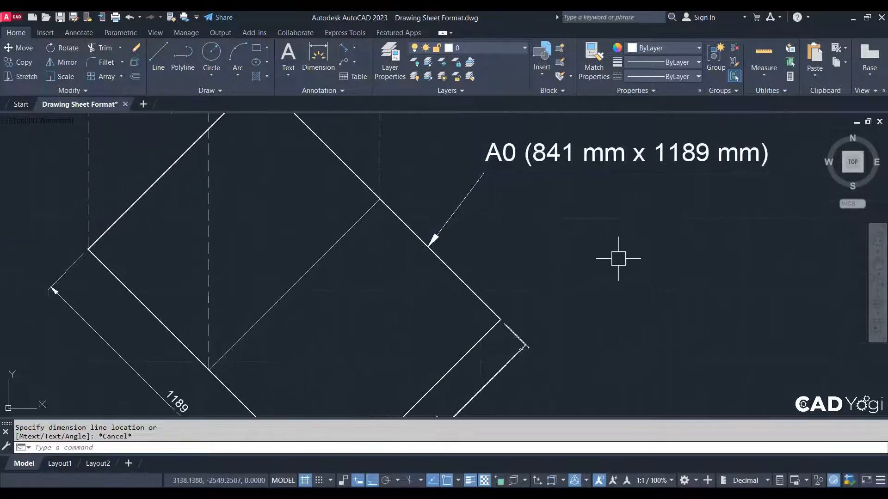
pyautogui.scroll(-2, 617, 254)
pyautogui.scroll(2, 332, 367)
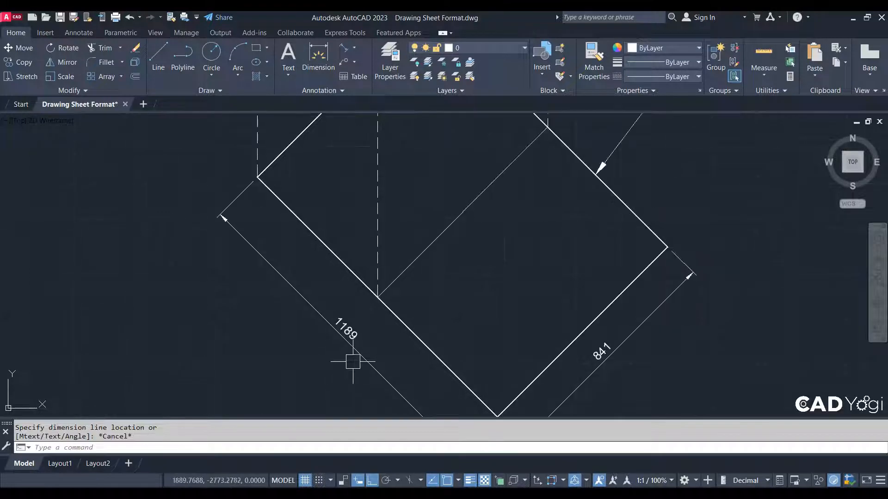
pyautogui.moveTo(353, 361); pyautogui.dragTo(303, 379, button='middle')
# Review the whole sheet size diagram from A0 up to A5, comparing the size labels and projection lines.
pyautogui.scroll(-6, 407, 341)
pyautogui.moveTo(455, 238); pyautogui.dragTo(443, 292, button='middle')
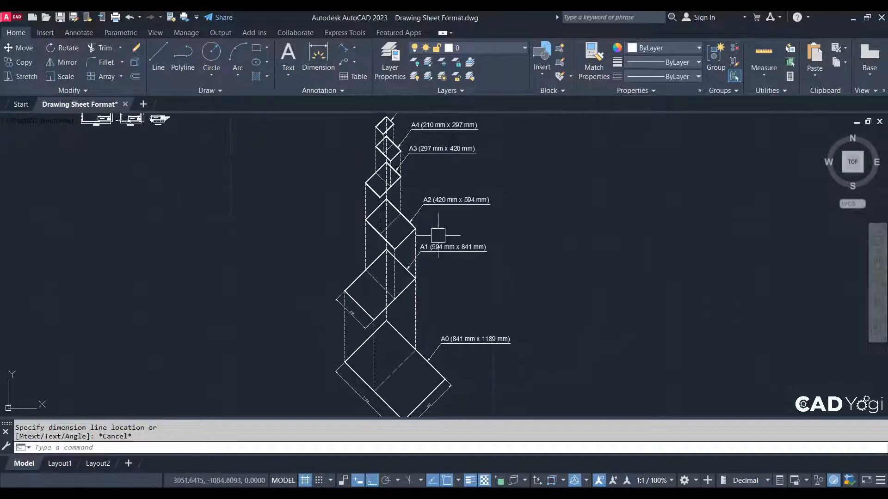
pyautogui.moveTo(412, 183); pyautogui.dragTo(396, 206, button='middle')
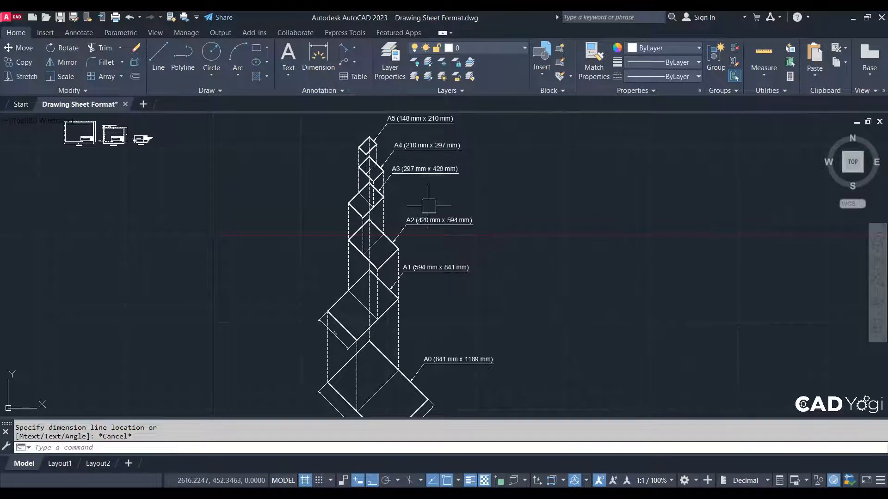
pyautogui.scroll(-3, 518, 319)
pyautogui.scroll(3, 485, 320)
pyautogui.moveTo(485, 320); pyautogui.dragTo(628, 263, button='middle')
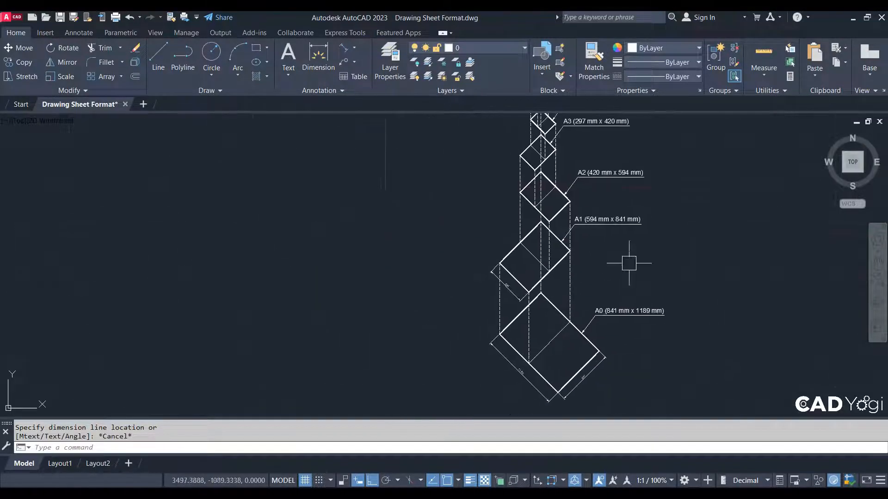
pyautogui.moveTo(529, 137); pyautogui.dragTo(623, 261, button='middle')
pyautogui.scroll(5, 624, 261)
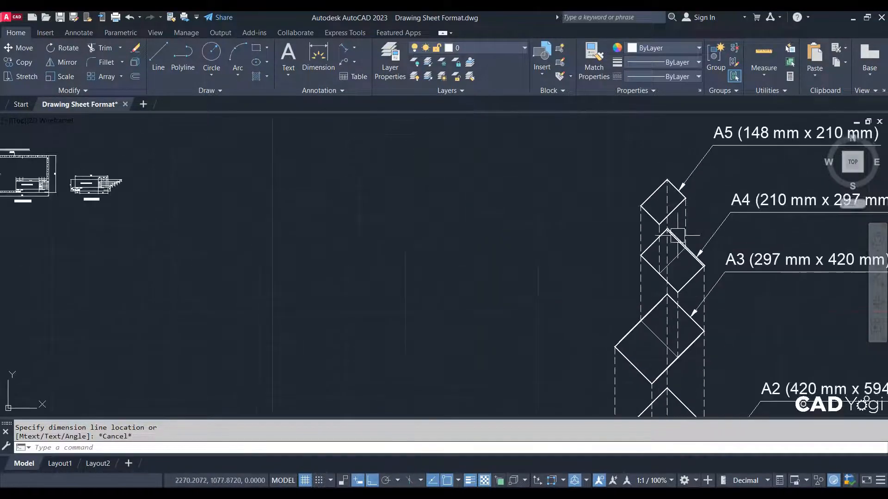
pyautogui.scroll(-2, 369, 257)
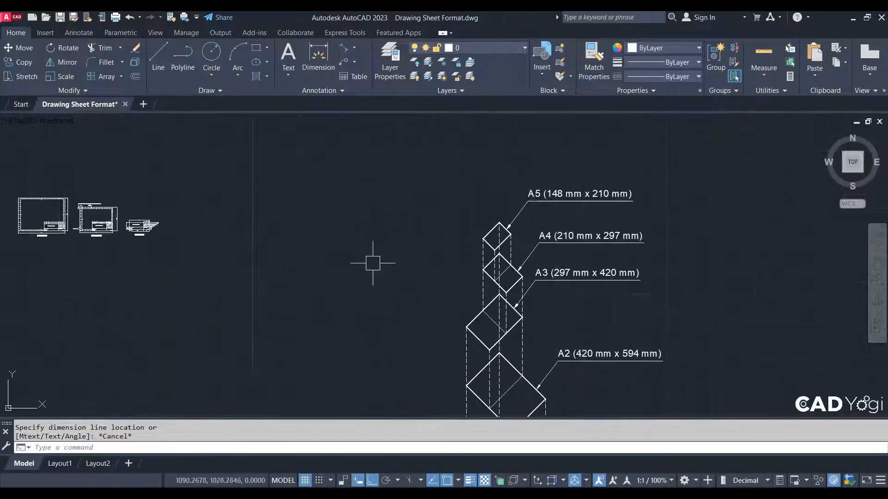
pyautogui.moveTo(369, 258); pyautogui.dragTo(426, 272, button='middle')
pyautogui.scroll(2, 232, 244)
pyautogui.moveTo(479, 343)
pyautogui.mouseDown(button='middle')
pyautogui.moveTo(368, 307)
pyautogui.moveTo(347, 311)
pyautogui.mouseUp(button='middle')
pyautogui.moveTo(555, 326); pyautogui.dragTo(492, 312, button='middle')
pyautogui.moveTo(627, 295); pyautogui.dragTo(648, 338, button='middle')
pyautogui.moveTo(529, 320); pyautogui.dragTo(558, 318, button='middle')
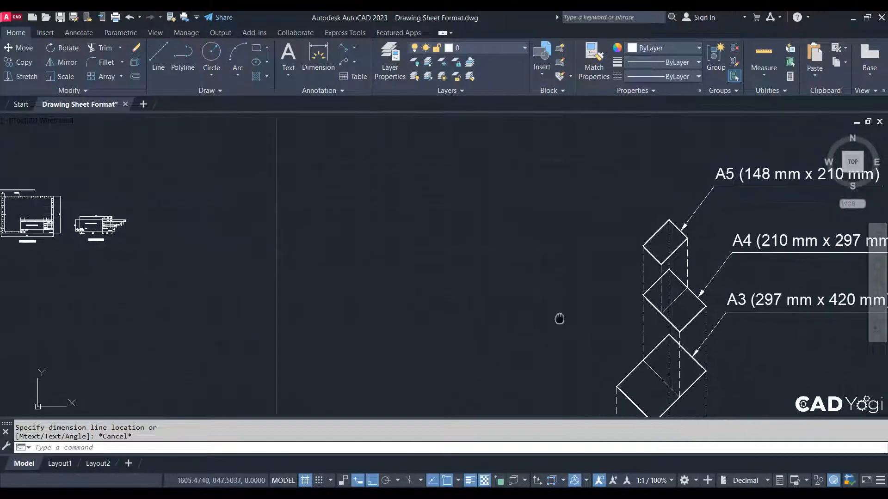
# Examine the A3 sheet format, including its title block, lettered and numbered border zones and overall dimensions.
pyautogui.moveTo(485, 286); pyautogui.dragTo(780, 312, button='middle')
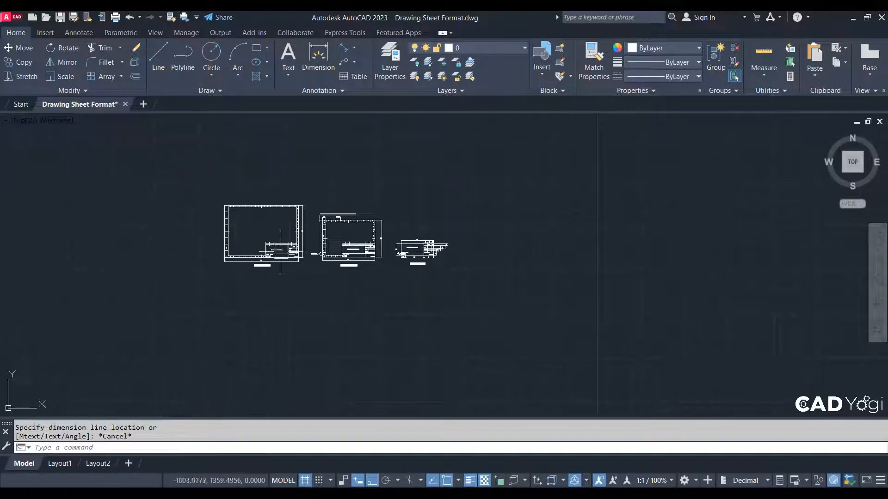
pyautogui.scroll(4, 280, 252)
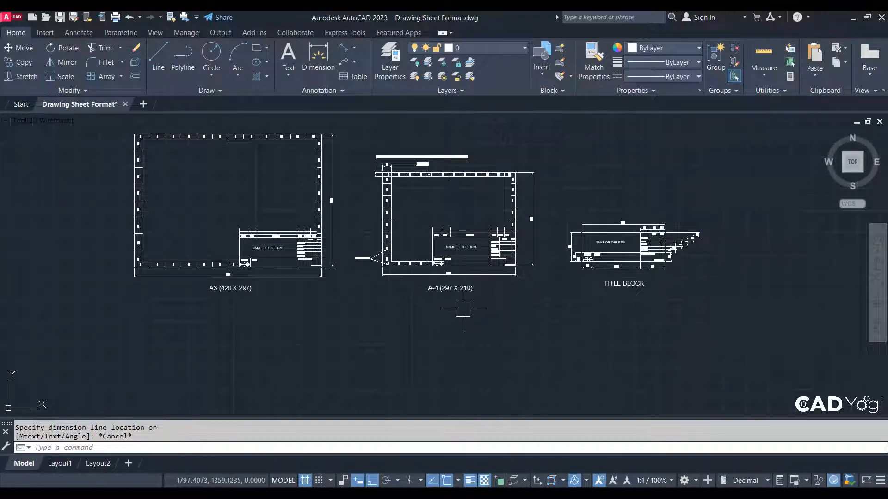
pyautogui.scroll(1, 383, 280)
pyautogui.scroll(1, 465, 302)
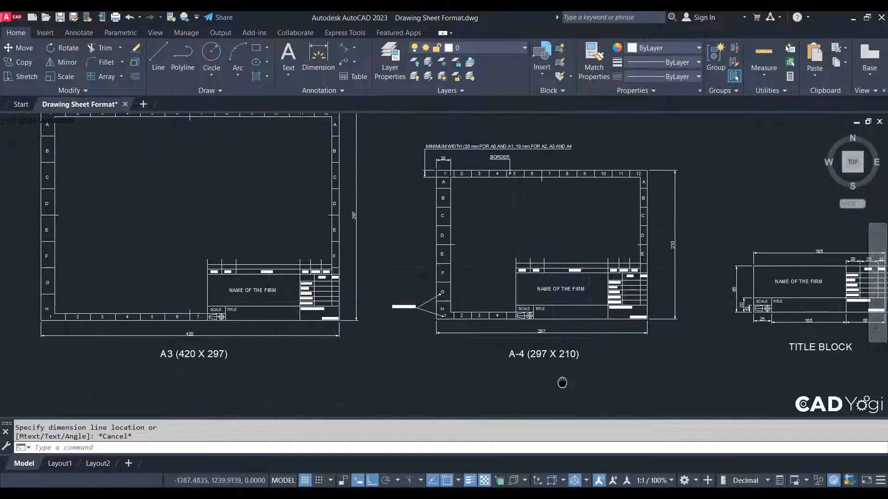
pyautogui.scroll(1, 381, 390)
pyautogui.moveTo(370, 316)
pyautogui.mouseDown(button='middle')
pyautogui.moveTo(374, 308)
pyautogui.moveTo(408, 384)
pyautogui.moveTo(434, 378)
pyautogui.mouseUp(button='middle')
pyautogui.moveTo(396, 292); pyautogui.dragTo(401, 280, button='middle')
pyautogui.scroll(2, 298, 323)
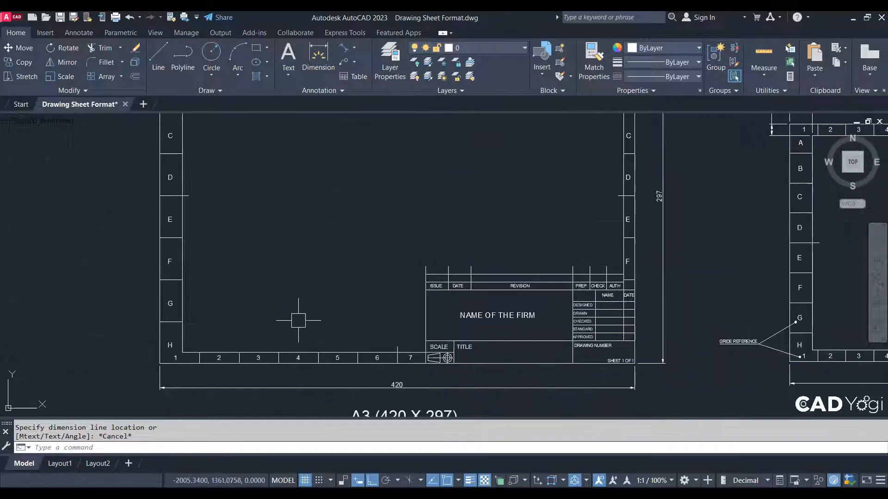
pyautogui.moveTo(335, 332); pyautogui.dragTo(298, 281, button='middle')
pyautogui.moveTo(459, 193); pyautogui.dragTo(490, 357, button='middle')
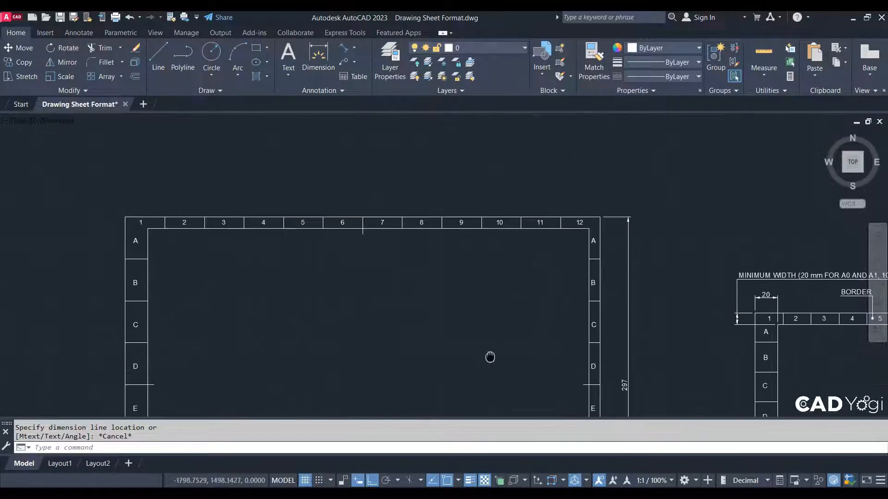
pyautogui.scroll(-3, 306, 231)
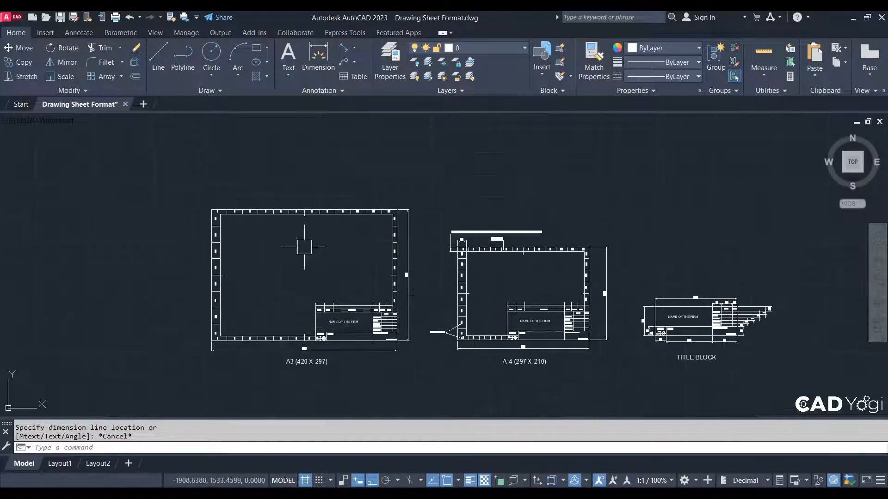
# Examine the A4 sheet format from its border width note down to its title block and overall length dimension.
pyautogui.scroll(1, 486, 301)
pyautogui.scroll(2, 480, 260)
pyautogui.moveTo(521, 298)
pyautogui.mouseDown(button='middle')
pyautogui.moveTo(419, 241)
pyautogui.moveTo(410, 198)
pyautogui.moveTo(404, 218)
pyautogui.mouseUp(button='middle')
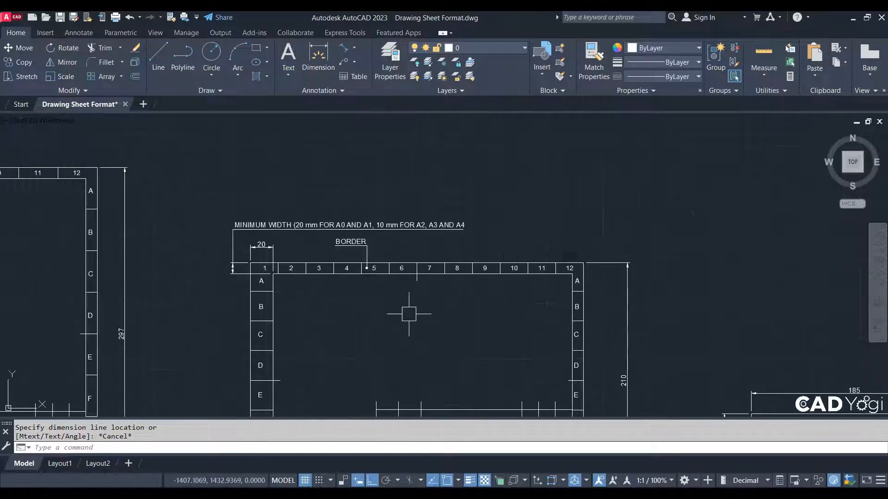
pyautogui.scroll(2, 406, 312)
pyautogui.moveTo(188, 166); pyautogui.dragTo(202, 189, button='middle')
pyautogui.moveTo(438, 356); pyautogui.dragTo(418, 277, button='middle')
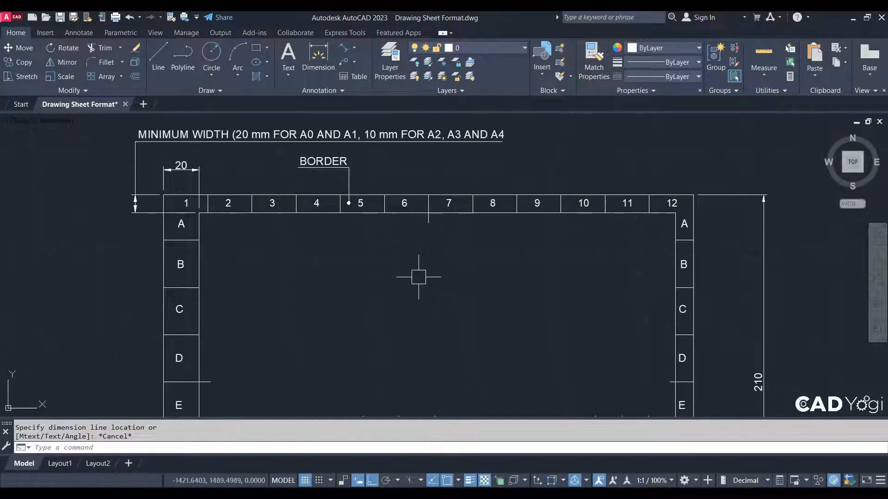
pyautogui.scroll(-2, 418, 278)
pyautogui.moveTo(436, 322); pyautogui.dragTo(421, 240, button='middle')
pyautogui.scroll(1, 403, 431)
pyautogui.press('Return')
pyautogui.scroll(2, 414, 417)
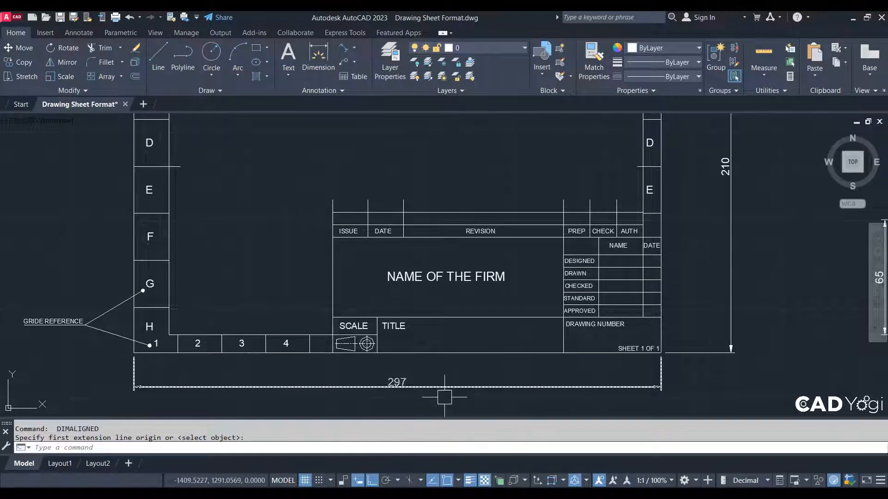
# Compare the A4 size label in the sheet size diagram with the overall dimensions of the A4 format.
pyautogui.scroll(-5, 427, 385)
pyautogui.moveTo(529, 357); pyautogui.dragTo(43, 111, button='middle')
pyautogui.moveTo(620, 173); pyautogui.dragTo(590, 314, button='middle')
pyautogui.scroll(2, 648, 291)
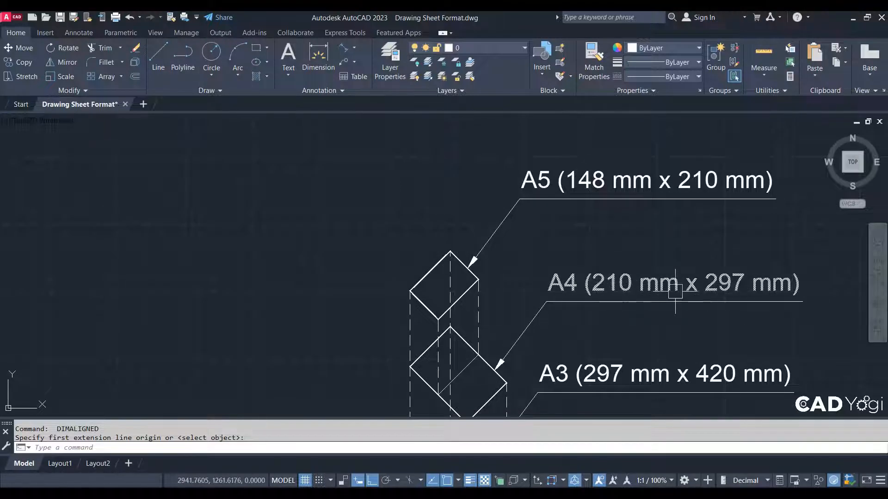
pyautogui.scroll(-5, 585, 293)
pyautogui.scroll(5, 594, 297)
pyautogui.scroll(4, 168, 145)
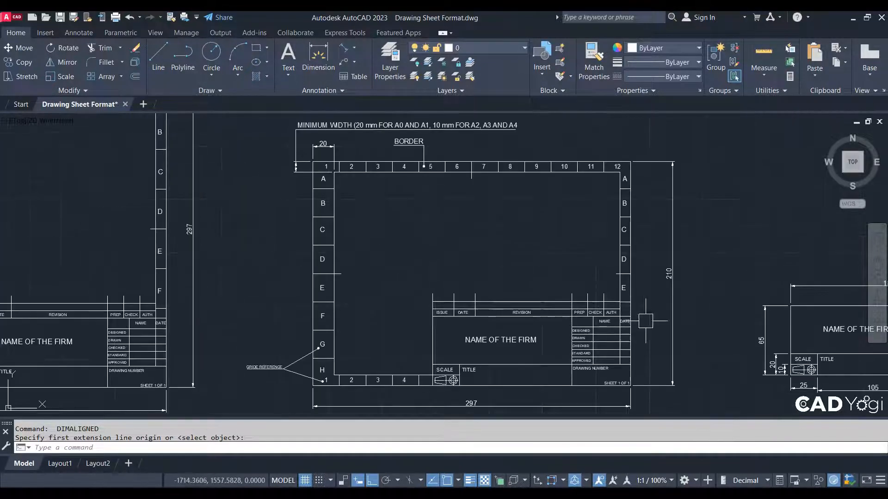
pyautogui.moveTo(694, 313); pyautogui.dragTo(691, 304, button='middle')
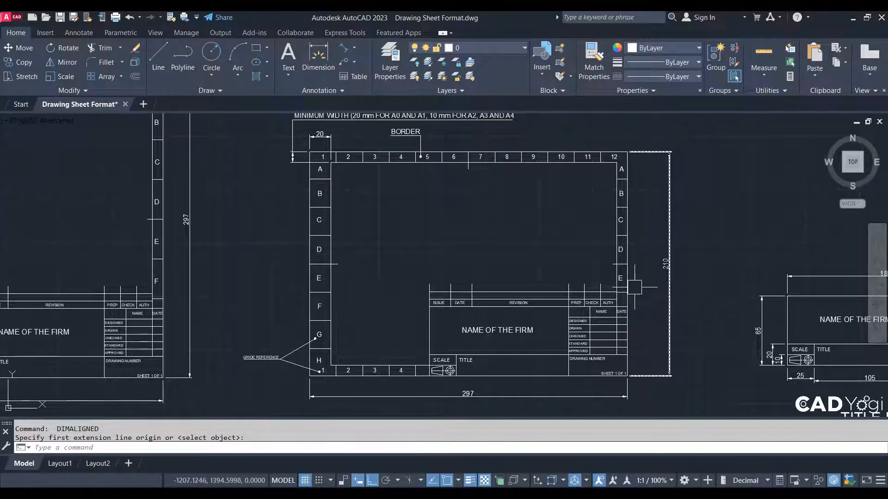
pyautogui.moveTo(550, 294); pyautogui.dragTo(512, 332, button='middle')
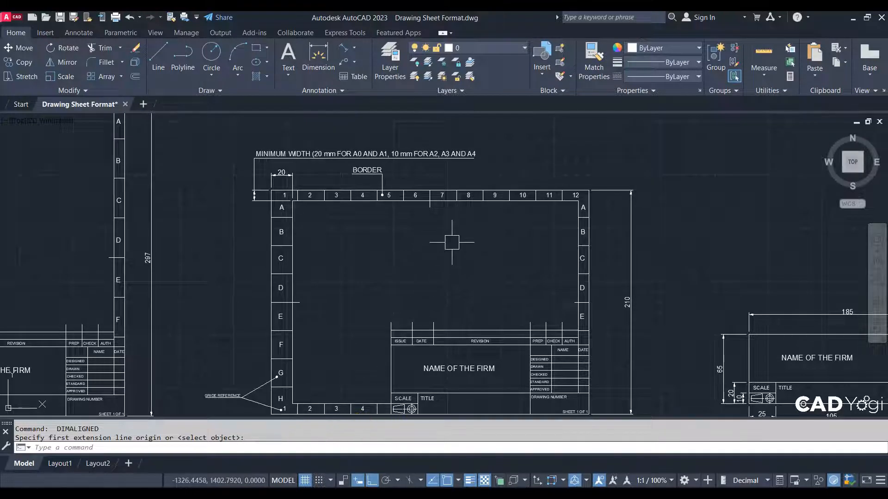
# Examine the A4 format's upper border, including the minimum width note, the numbered zones and the centring mark.
pyautogui.scroll(2, 389, 185)
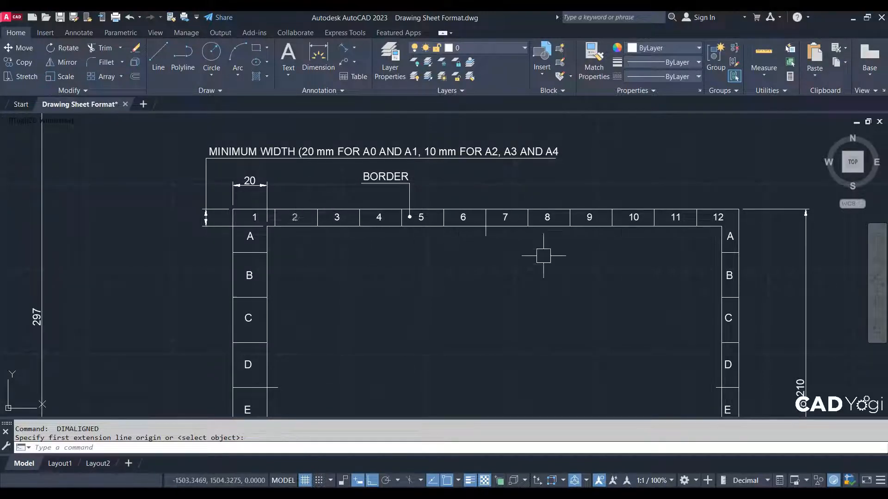
pyautogui.moveTo(481, 322); pyautogui.dragTo(481, 144, button='middle')
pyautogui.moveTo(507, 388); pyautogui.dragTo(507, 286, button='middle')
pyautogui.moveTo(518, 240); pyautogui.dragTo(514, 487, button='middle')
pyautogui.moveTo(488, 263); pyautogui.dragTo(472, 339, button='middle')
pyautogui.scroll(1, 402, 273)
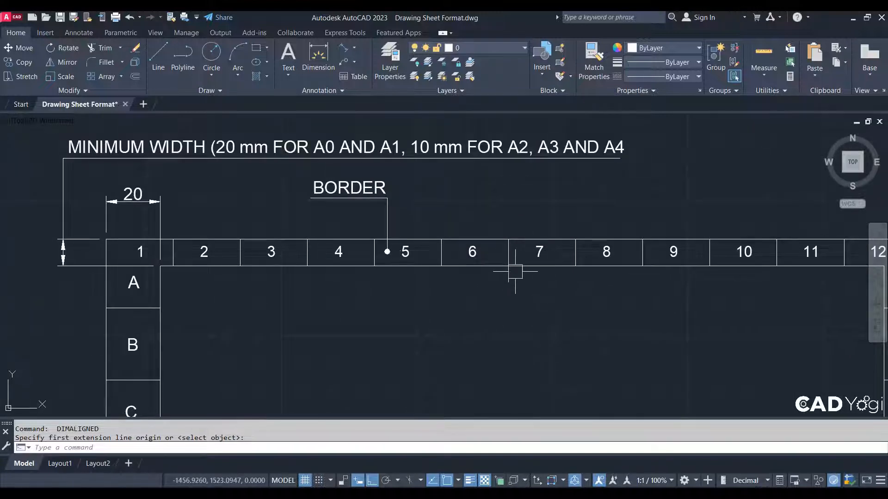
pyautogui.moveTo(493, 339); pyautogui.dragTo(451, 337, button='middle')
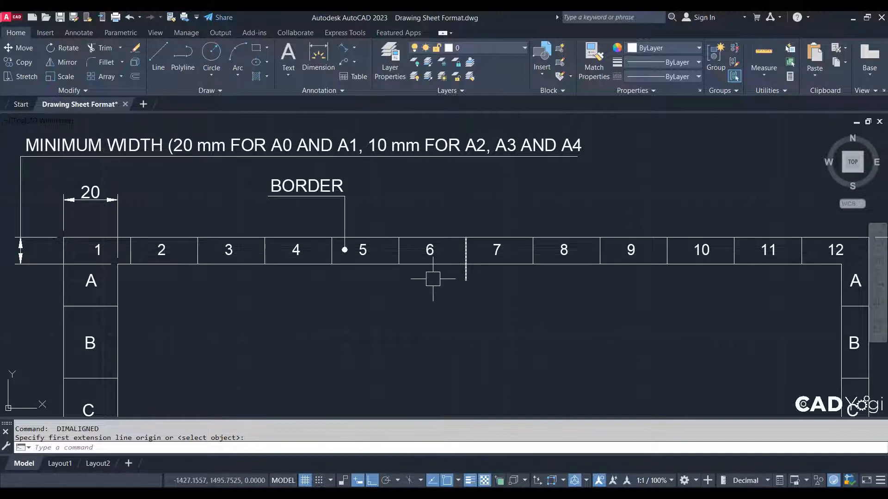
pyautogui.moveTo(502, 285); pyautogui.dragTo(408, 275, button='middle')
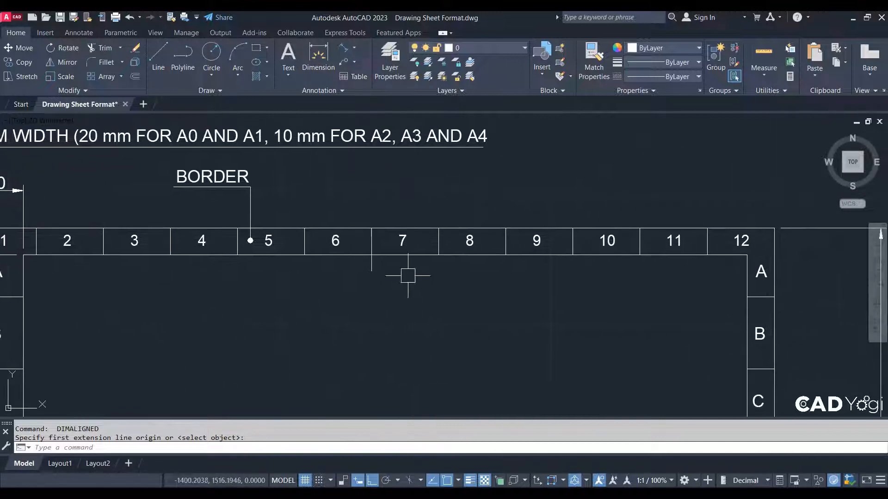
pyautogui.scroll(-2, 517, 280)
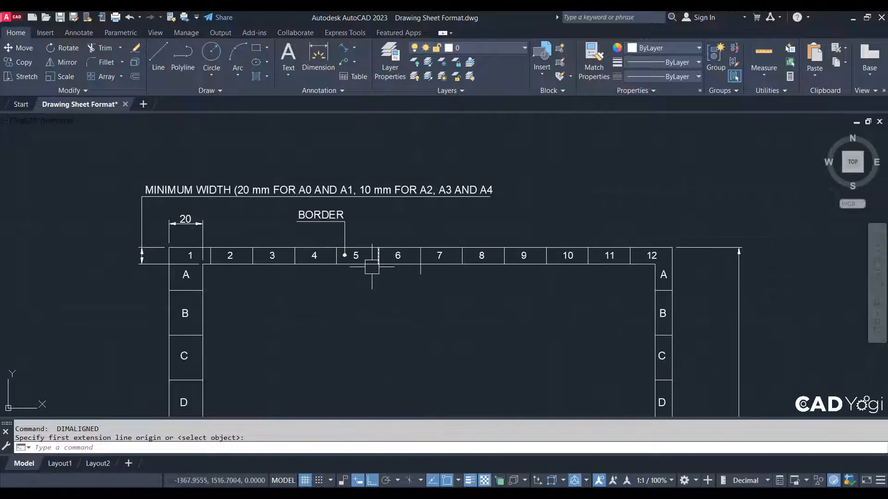
pyautogui.scroll(2, 406, 268)
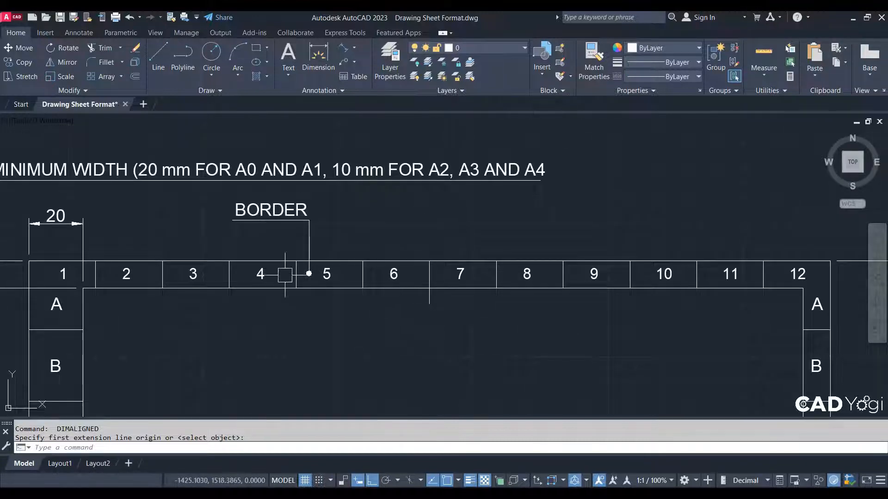
pyautogui.moveTo(288, 271); pyautogui.dragTo(376, 301, button='middle')
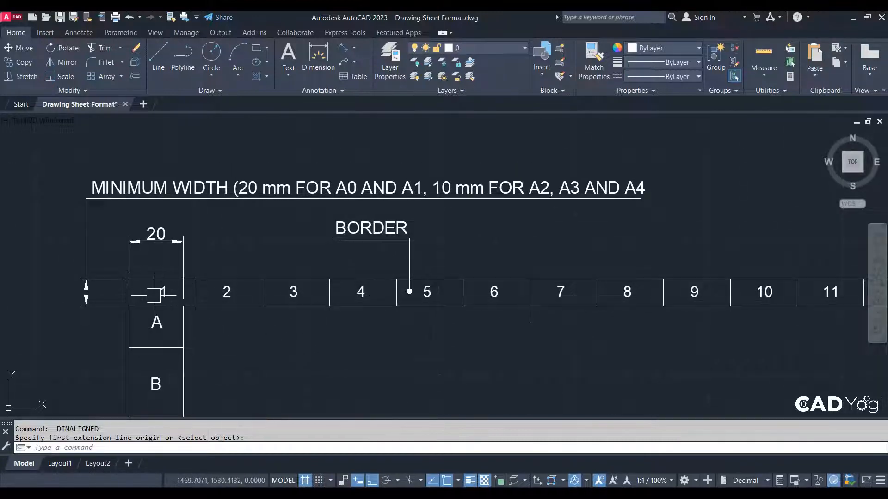
# Follow the A4 format's lettered and numbered grid references along the border down to the grid reference note.
pyautogui.scroll(-2, 205, 305)
pyautogui.moveTo(207, 305)
pyautogui.mouseDown(button='middle')
pyautogui.moveTo(223, 248)
pyautogui.moveTo(191, 279)
pyautogui.mouseUp(button='middle')
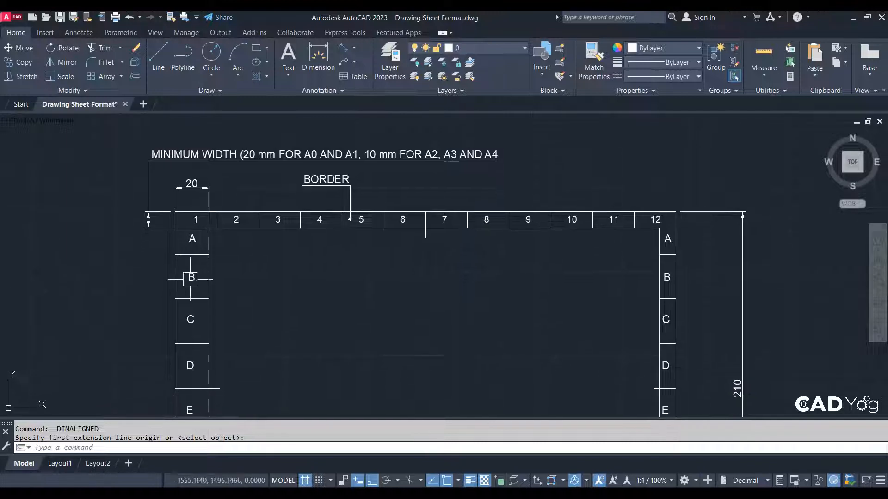
pyautogui.moveTo(333, 303); pyautogui.dragTo(328, 233, button='middle')
pyautogui.moveTo(444, 297); pyautogui.dragTo(408, 183, button='middle')
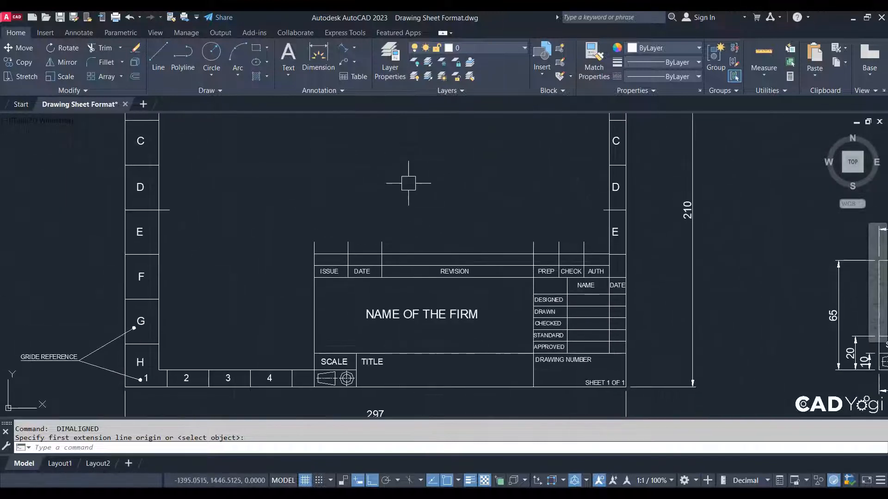
pyautogui.moveTo(168, 385); pyautogui.dragTo(177, 371, button='middle')
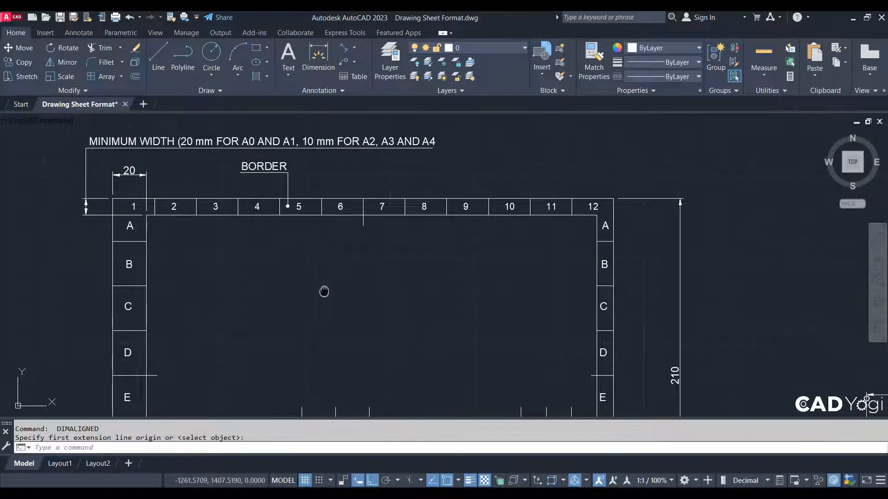
# Read the A4 format's full minimum width note and inspect the border corner with the 20 mm margin dimension.
pyautogui.moveTo(323, 291)
pyautogui.mouseDown(button='middle')
pyautogui.moveTo(476, 243)
pyautogui.moveTo(522, 204)
pyautogui.mouseUp(button='middle')
pyautogui.moveTo(419, 297); pyautogui.dragTo(341, 412, button='middle')
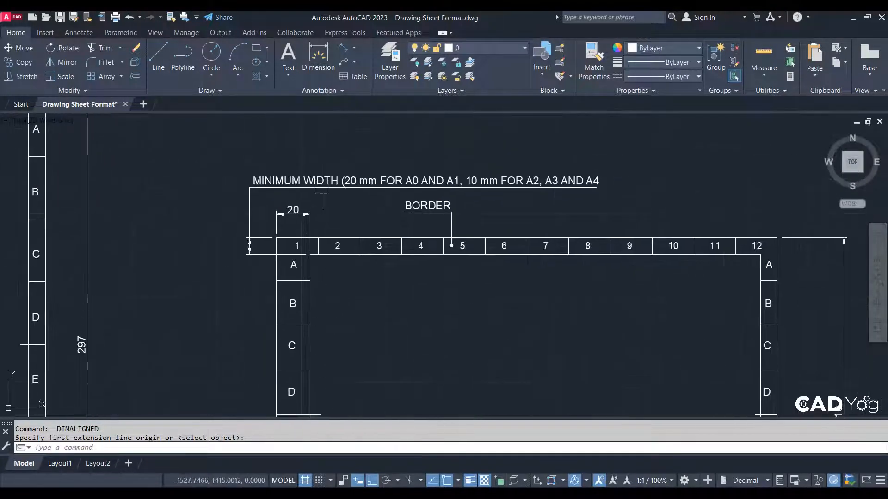
pyautogui.scroll(5, 322, 187)
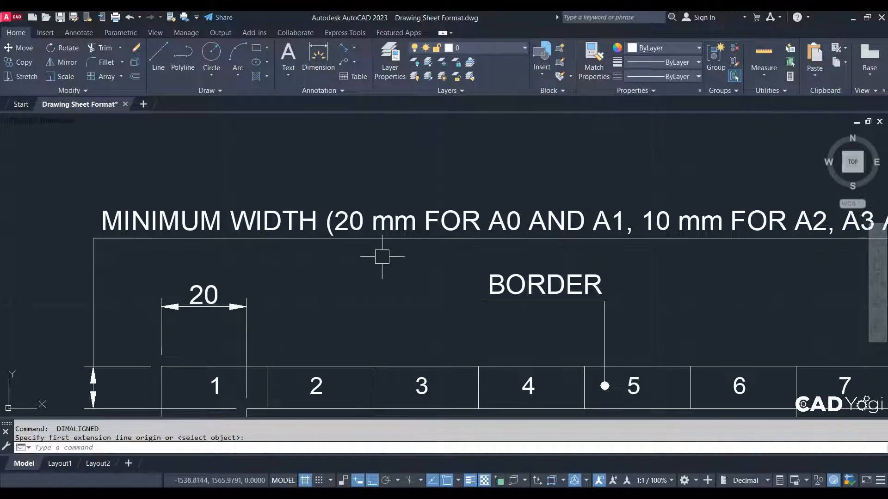
pyautogui.moveTo(382, 257); pyautogui.dragTo(258, 258, button='middle')
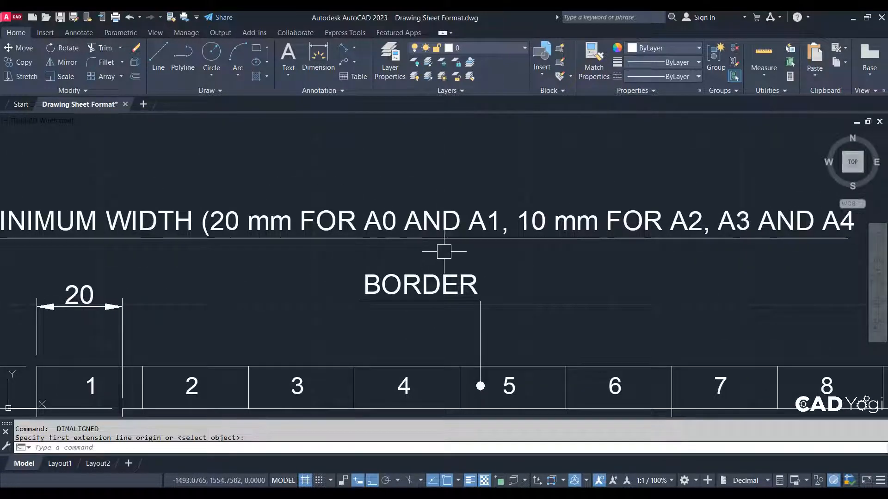
pyautogui.moveTo(567, 259); pyautogui.dragTo(418, 277, button='middle')
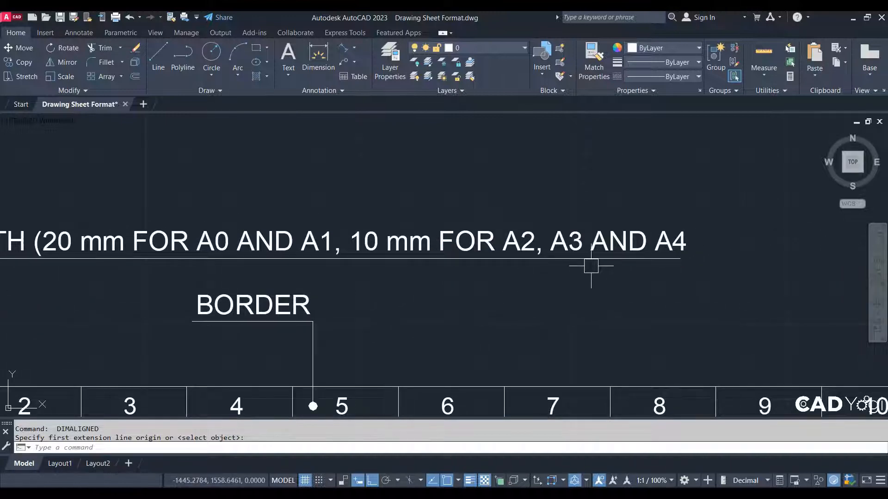
pyautogui.moveTo(350, 370); pyautogui.dragTo(611, 275, button='middle')
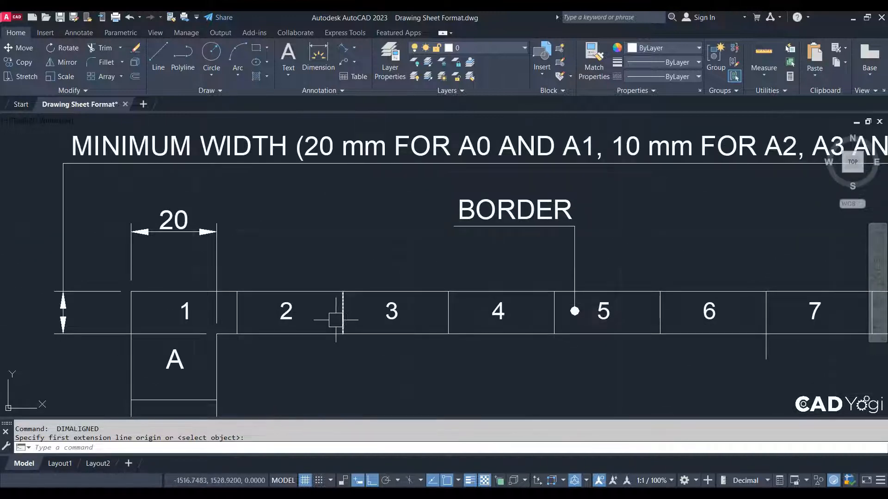
pyautogui.scroll(-2, 336, 320)
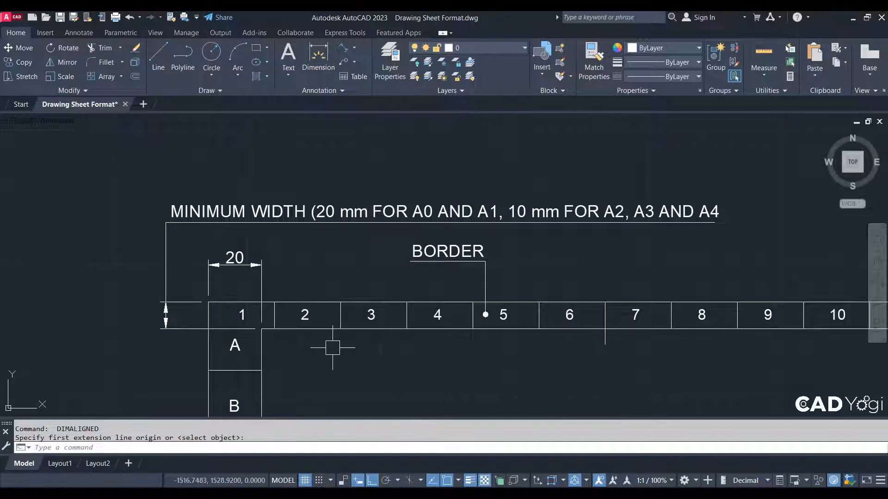
pyautogui.moveTo(341, 321); pyautogui.dragTo(321, 323, button='middle')
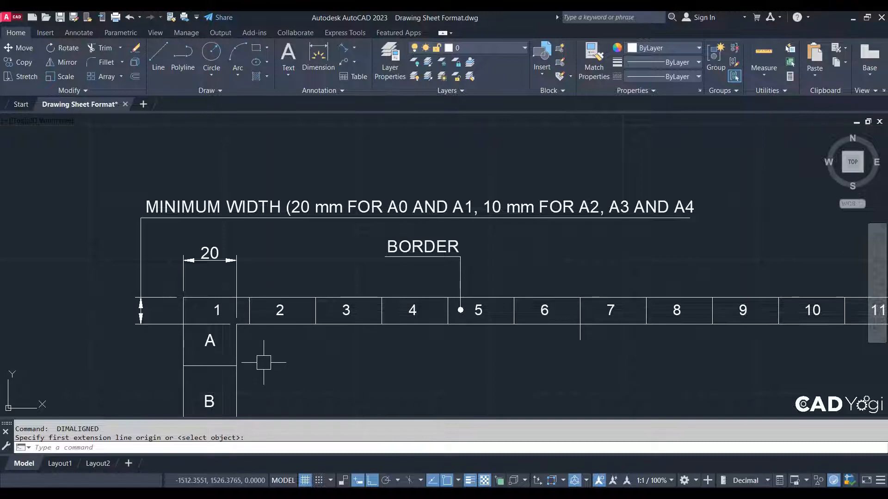
pyautogui.moveTo(287, 356); pyautogui.dragTo(301, 351, button='middle')
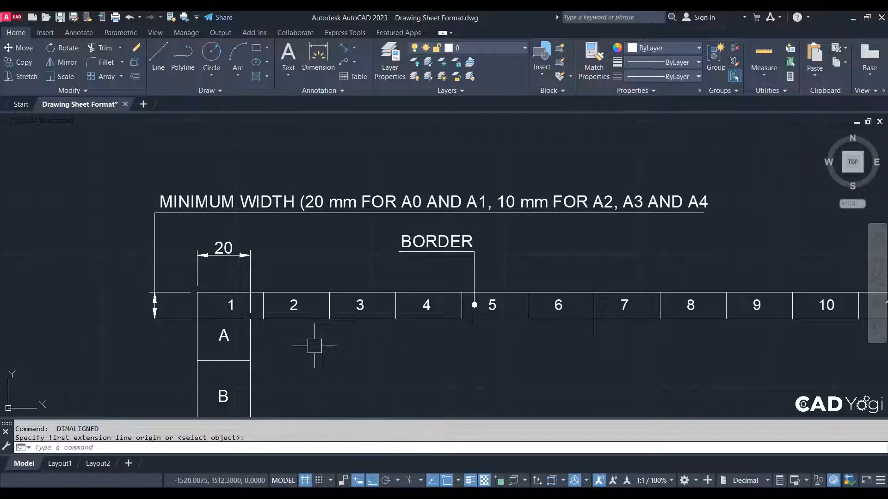
pyautogui.moveTo(312, 375); pyautogui.dragTo(338, 331, button='middle')
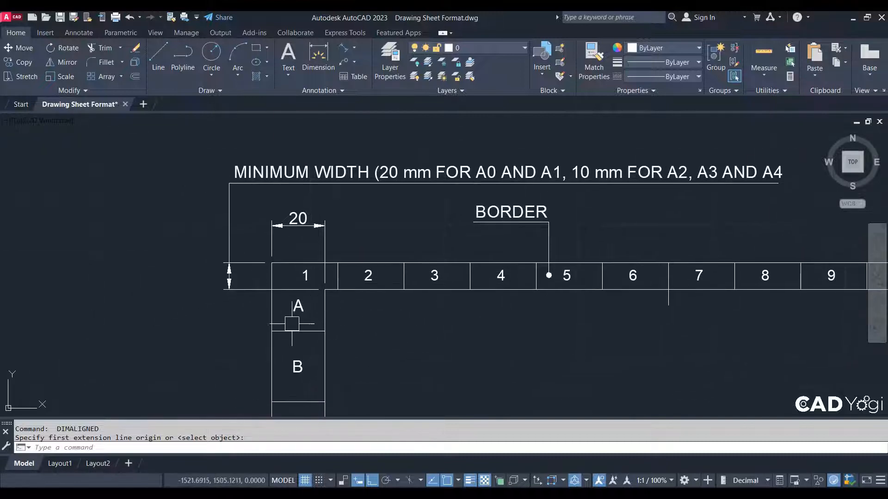
# Examine the A4 border's numbered zones 1 to 12 and lettered side zones, close up and across the whole sheet.
pyautogui.scroll(-2, 296, 324)
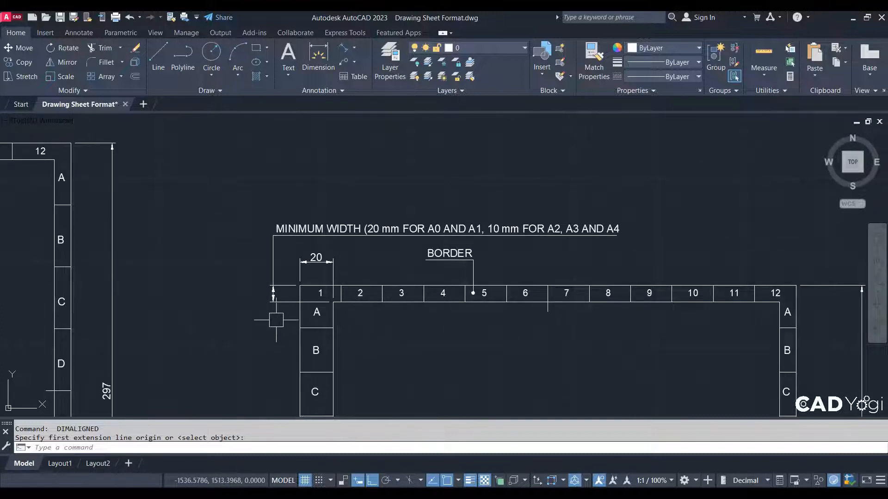
pyautogui.scroll(2, 322, 344)
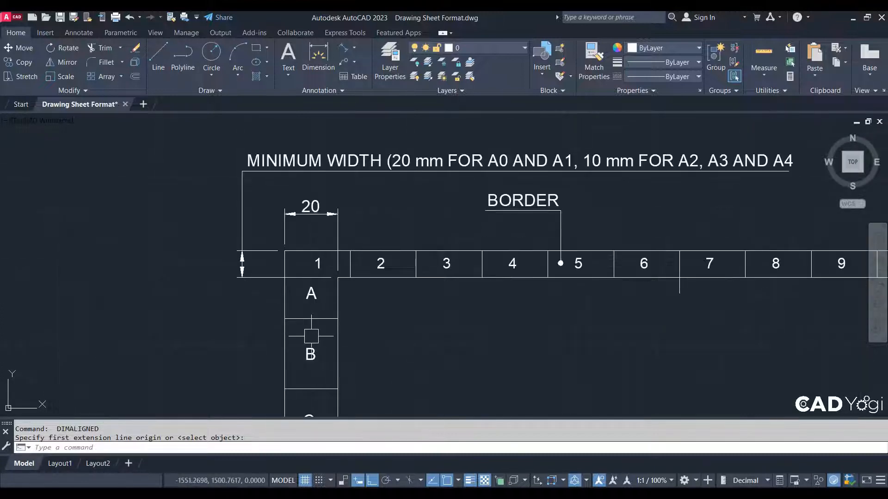
pyautogui.scroll(-3, 324, 323)
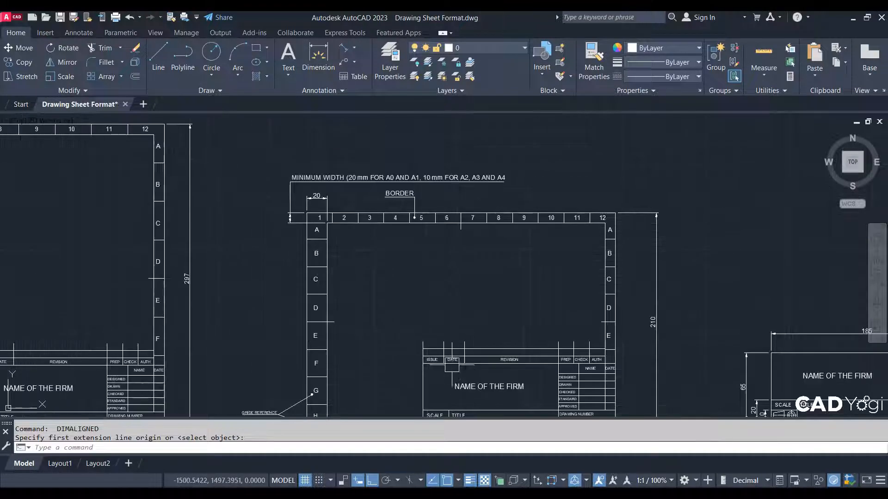
pyautogui.scroll(1, 445, 321)
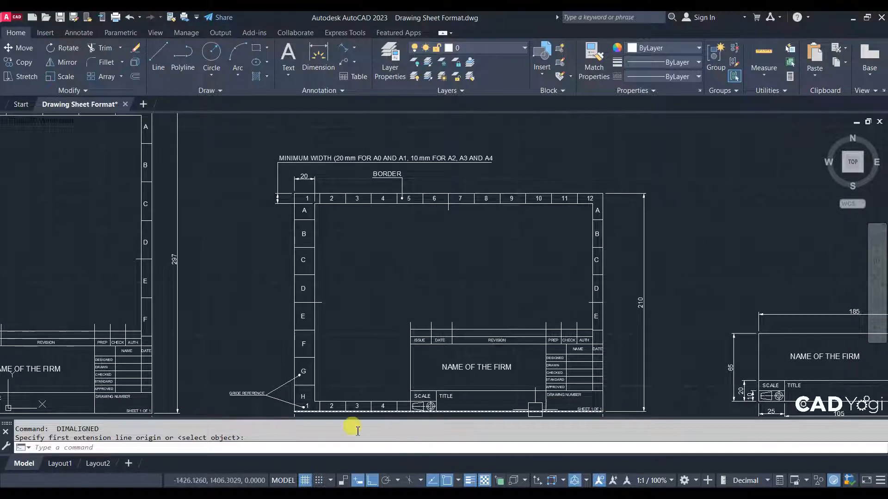
pyautogui.scroll(3, 319, 305)
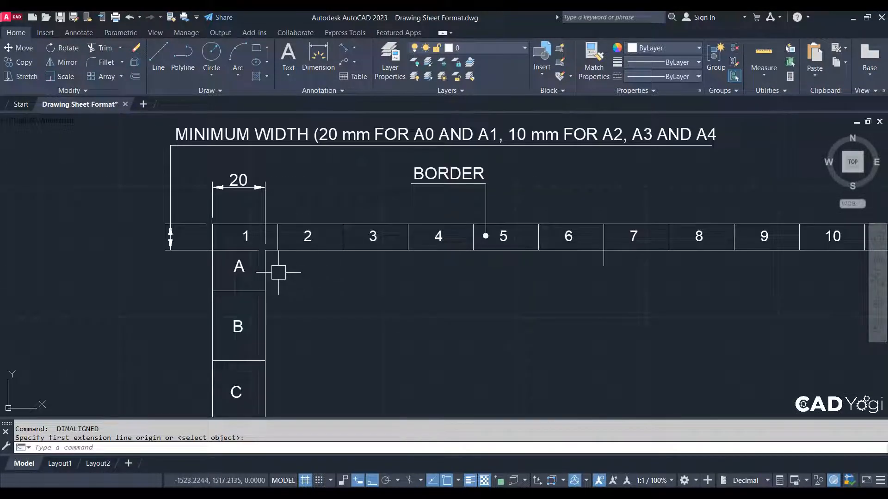
pyautogui.moveTo(376, 288); pyautogui.dragTo(375, 307, button='middle')
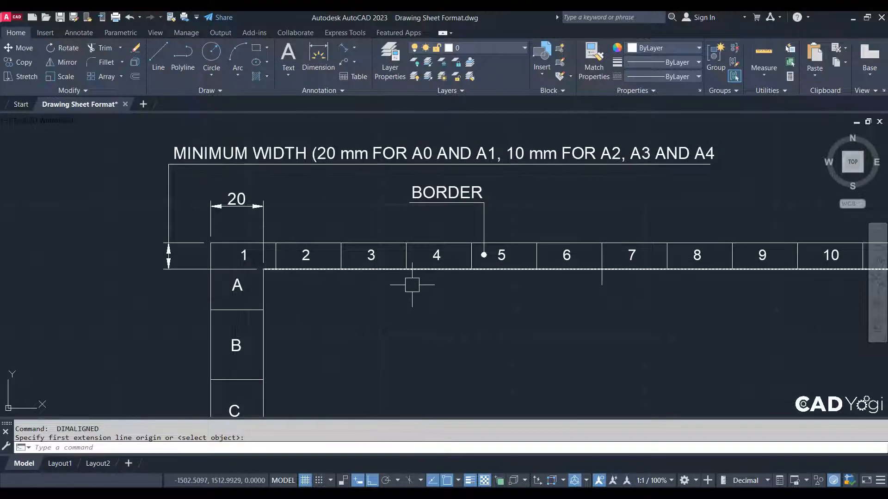
pyautogui.scroll(-2, 694, 296)
pyautogui.moveTo(716, 303); pyautogui.dragTo(462, 283, button='middle')
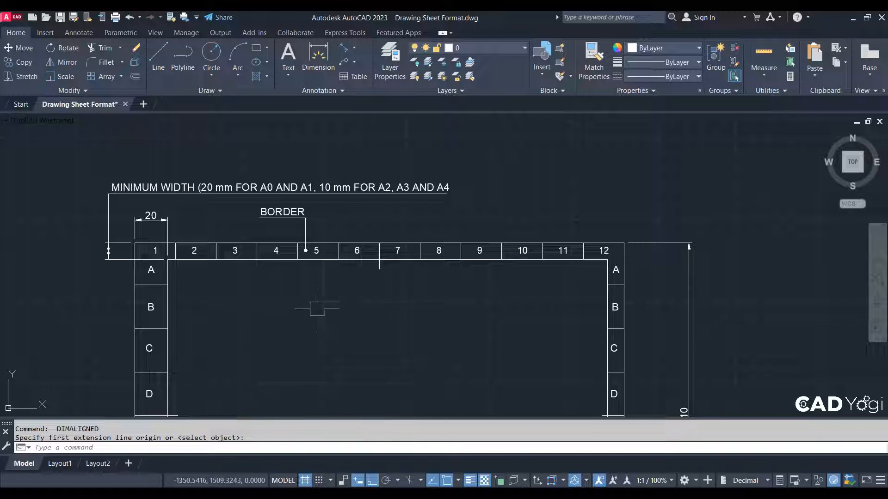
pyautogui.moveTo(324, 322); pyautogui.dragTo(434, 273, button='middle')
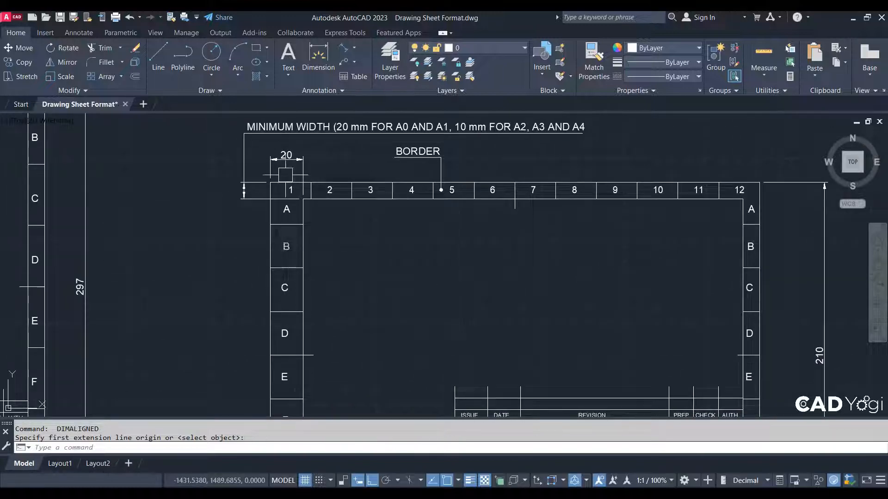
pyautogui.moveTo(307, 298); pyautogui.dragTo(318, 273, button='middle')
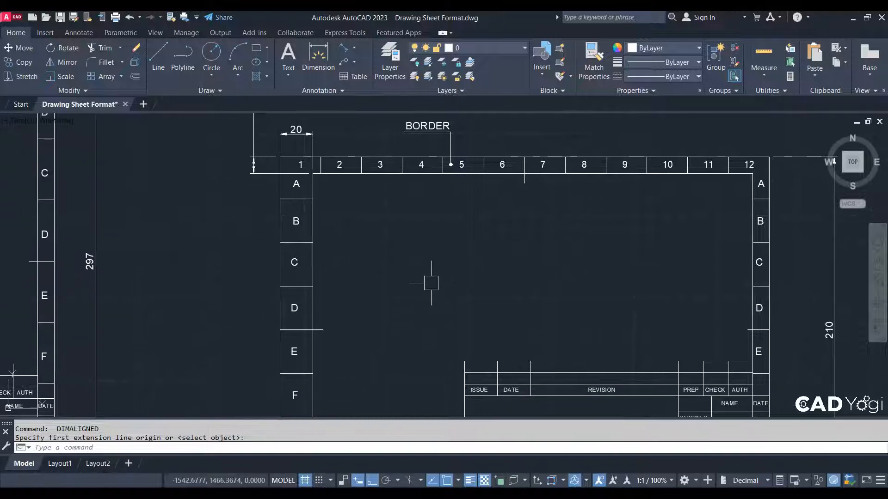
# Inspect the A4 format's drawing area inside the frame, relating it to the adjacent lettered and numbered grid zones.
pyautogui.scroll(-2, 363, 244)
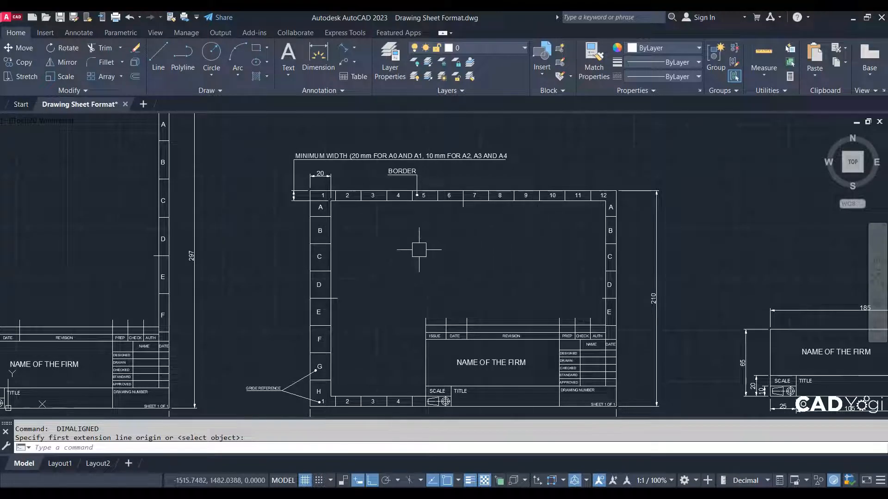
pyautogui.scroll(2, 363, 232)
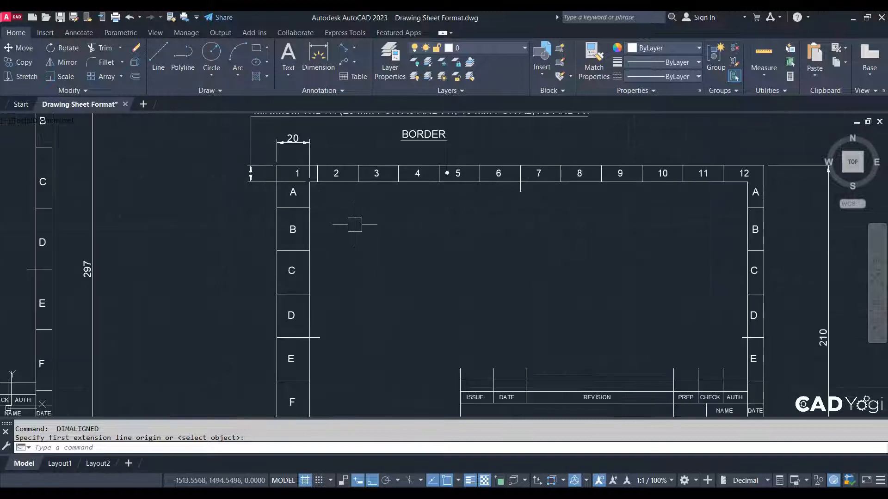
pyautogui.moveTo(357, 228); pyautogui.dragTo(353, 297, button='middle')
pyautogui.scroll(2, 353, 297)
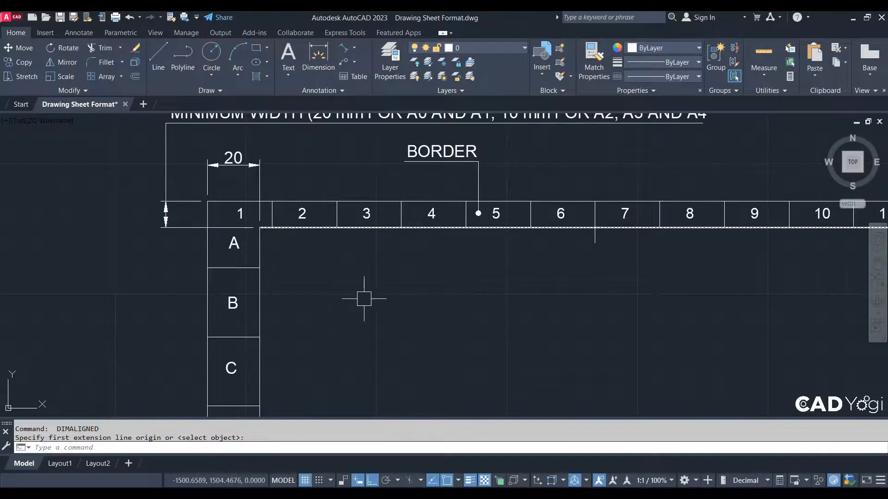
pyautogui.moveTo(355, 333); pyautogui.dragTo(353, 299, button='middle')
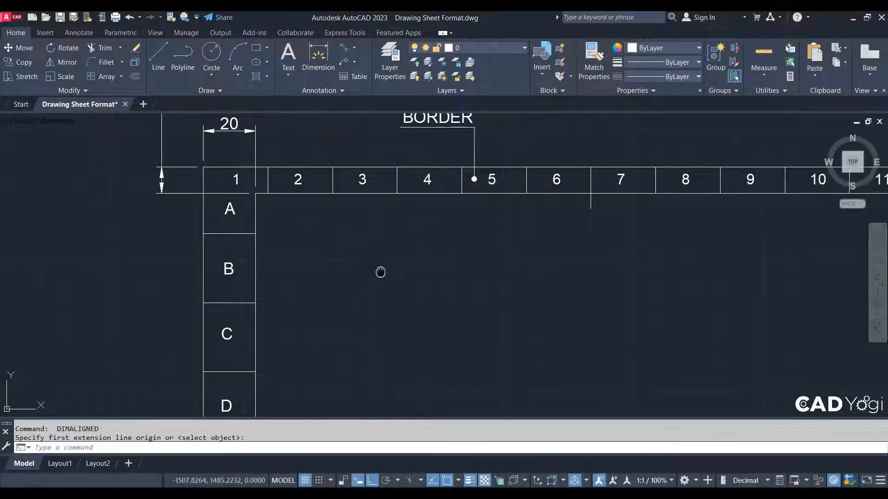
pyautogui.moveTo(380, 272); pyautogui.dragTo(347, 281, button='middle')
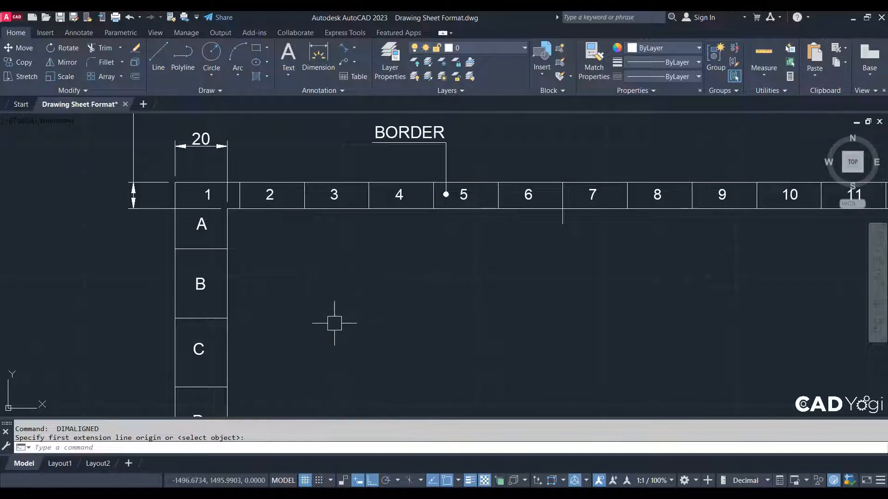
pyautogui.scroll(-2, 355, 283)
pyautogui.moveTo(331, 329); pyautogui.dragTo(308, 301, button='middle')
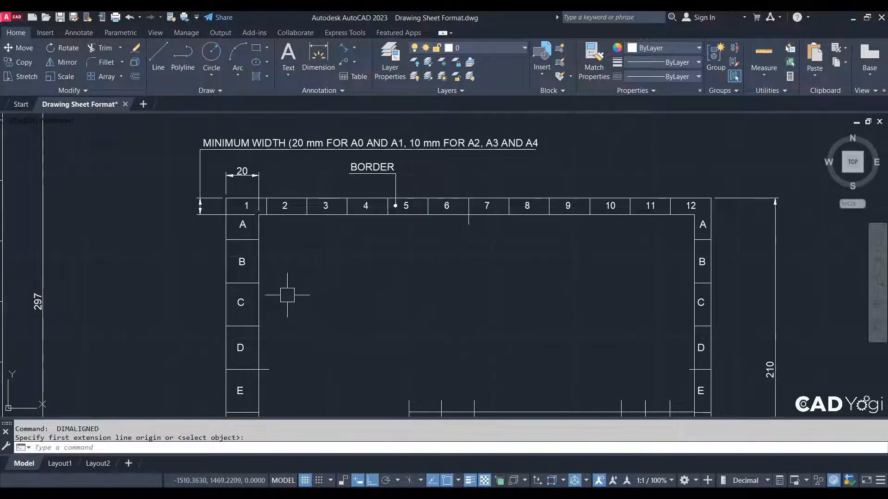
pyautogui.scroll(2, 293, 313)
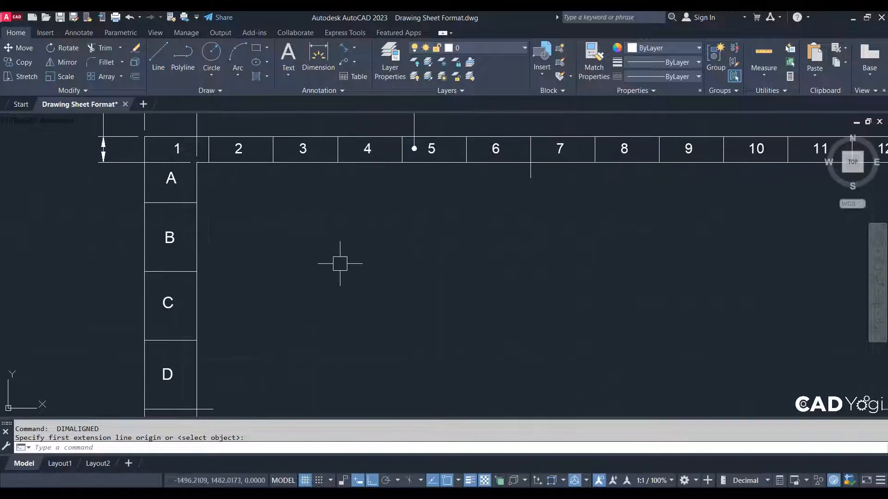
pyautogui.scroll(-2, 374, 257)
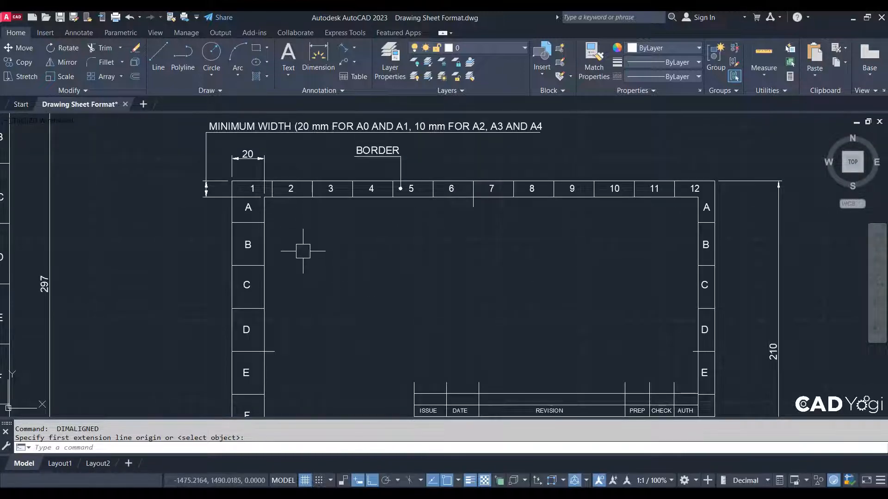
pyautogui.scroll(2, 305, 263)
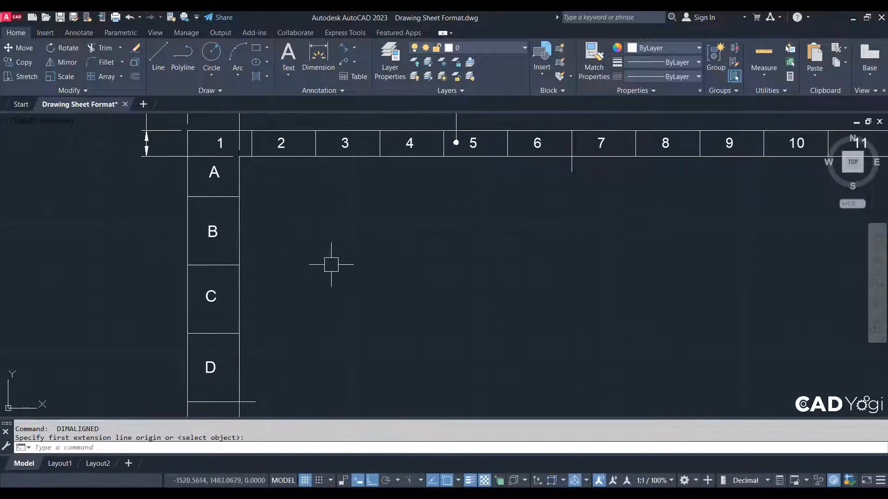
# Draw two concentric circles inside the A4 frame beside grid zone B, below zones 2 and 3, the outer one about 18.6 mm in radius.
pyautogui.moveTo(331, 272); pyautogui.dragTo(331, 293, button='middle')
pyautogui.write('c')
pyautogui.press('Return')
pyautogui.click(317, 251)
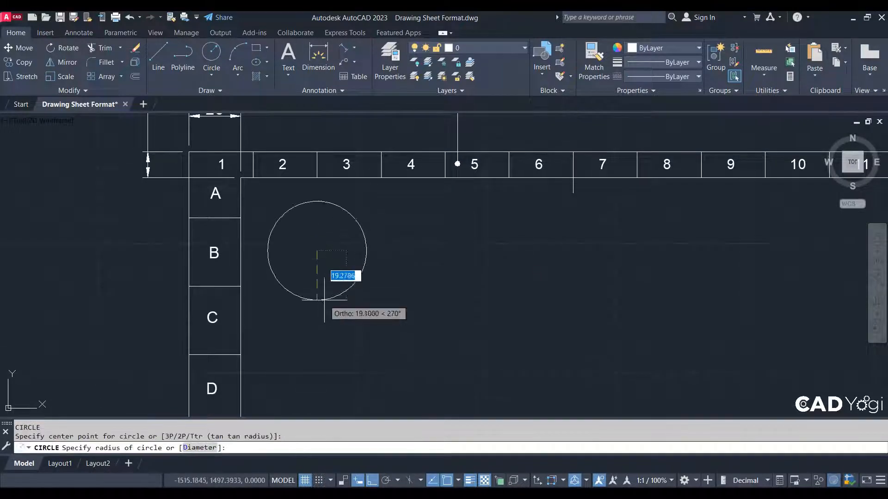
pyautogui.click(324, 299)
pyautogui.press('Return')
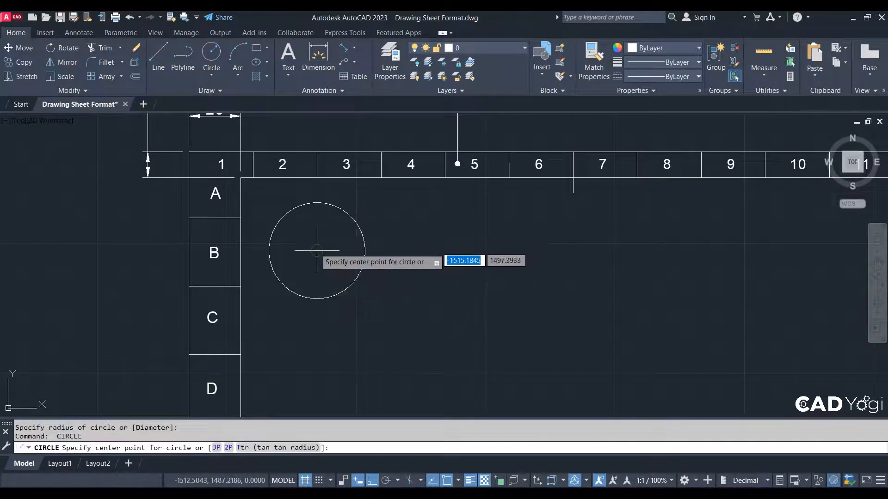
pyautogui.click(317, 251)
pyautogui.click(330, 271)
pyautogui.press('Escape')
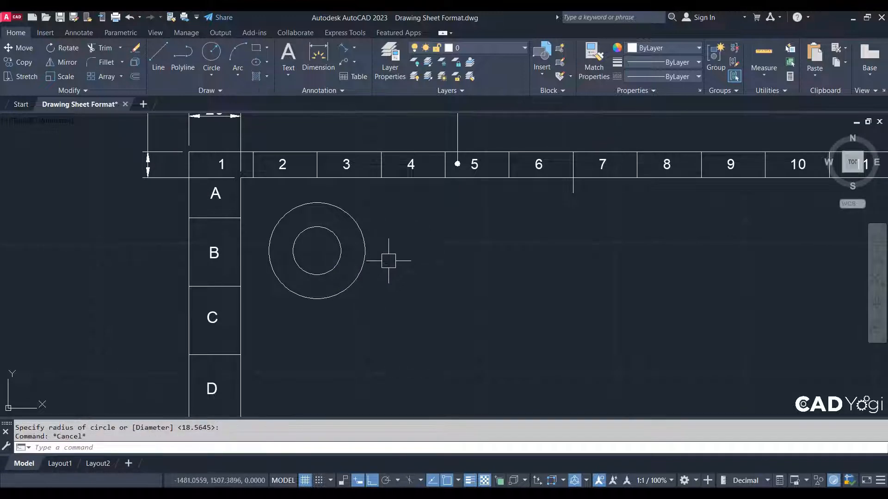
# Erase both concentric circles from the A4 format's drawing area.
pyautogui.scroll(-3, 398, 273)
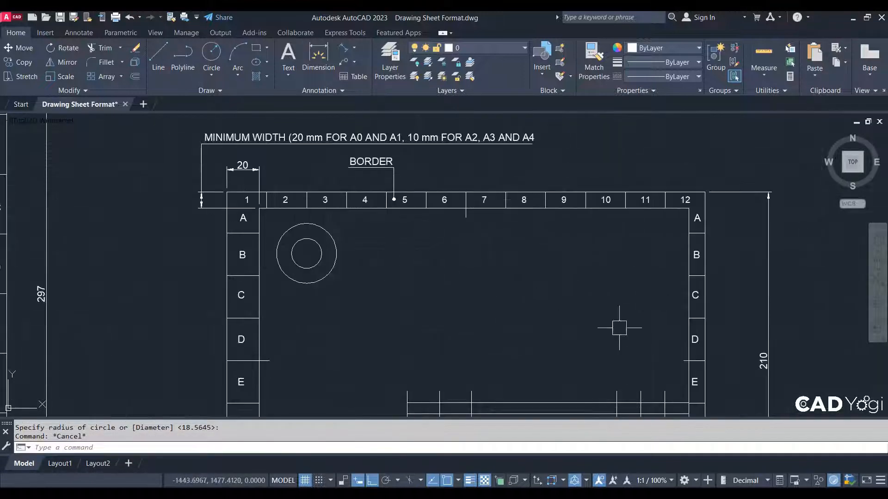
pyautogui.scroll(2, 305, 259)
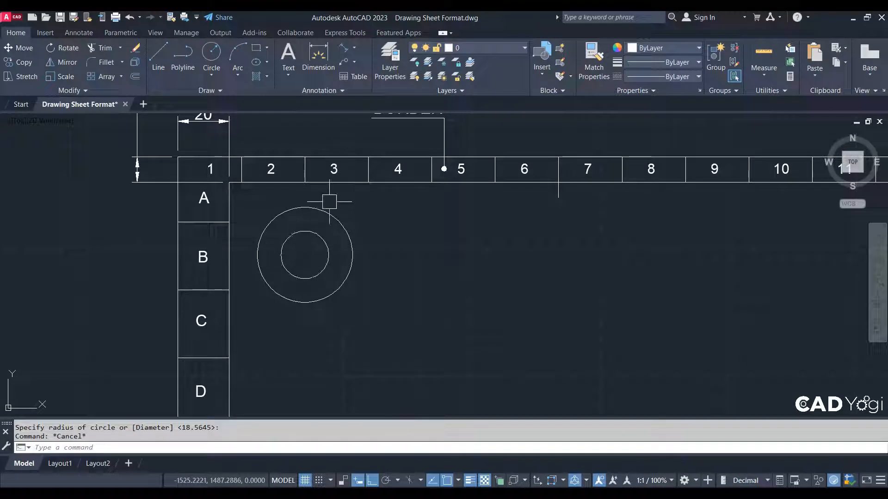
pyautogui.click(438, 290)
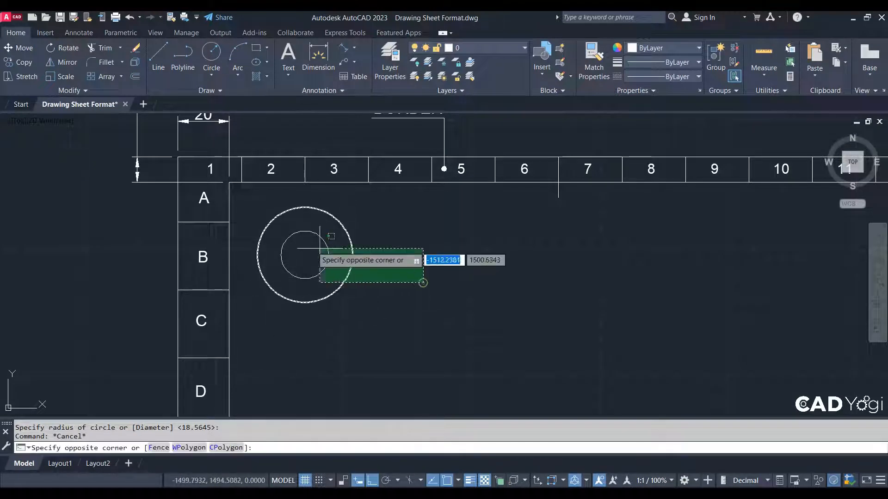
pyautogui.click(263, 245)
pyautogui.write('E')
pyautogui.press('Return')
pyautogui.scroll(-4, 395, 215)
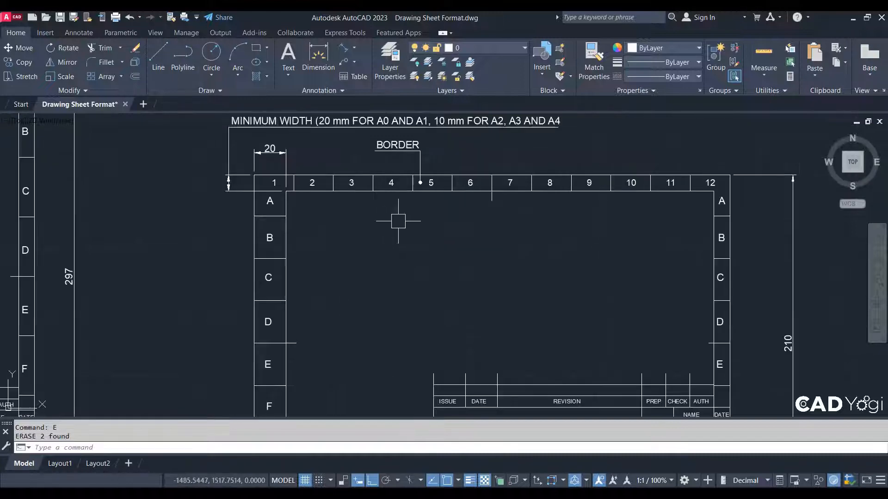
pyautogui.moveTo(345, 304); pyautogui.dragTo(347, 277, button='middle')
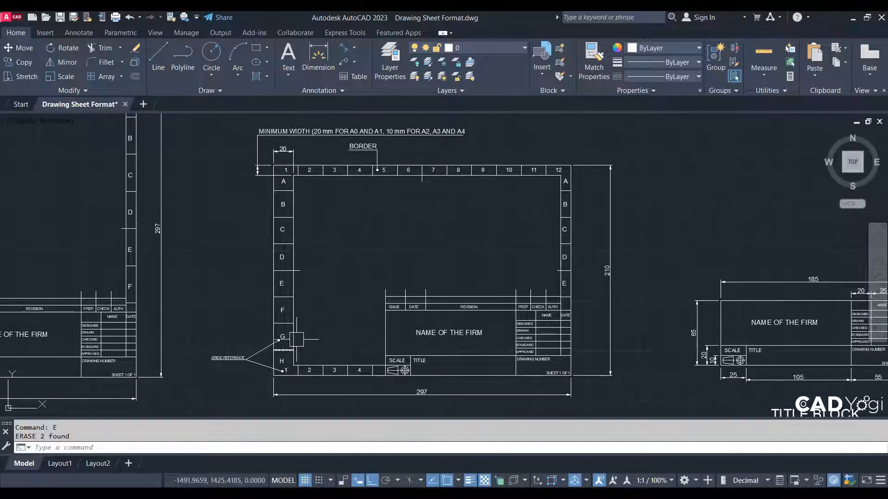
# Examine the A4 format's grid reference callout and follow the lettered and numbered border zones around the frame.
pyautogui.scroll(4, 229, 402)
pyautogui.scroll(2, 237, 304)
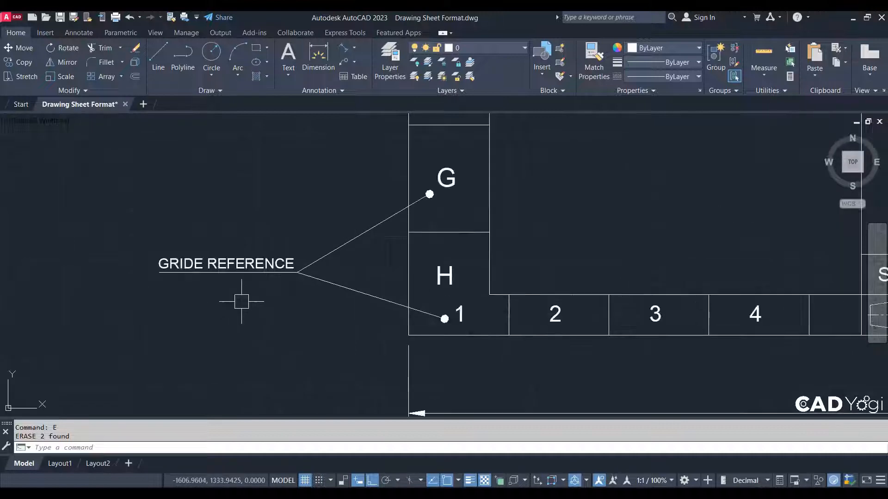
pyautogui.scroll(-4, 474, 307)
pyautogui.moveTo(517, 267); pyautogui.dragTo(495, 319, button='middle')
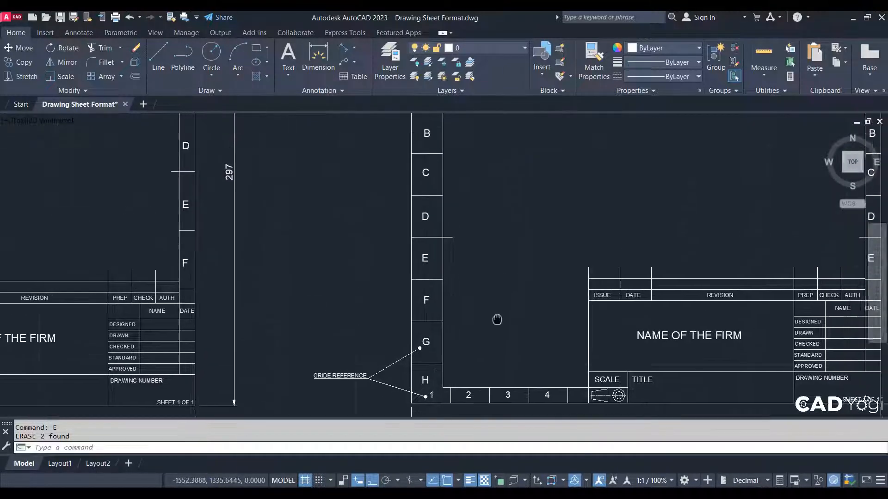
pyautogui.moveTo(489, 225); pyautogui.dragTo(477, 337, button='middle')
pyautogui.moveTo(456, 222)
pyautogui.mouseDown(button='middle')
pyautogui.moveTo(452, 277)
pyautogui.moveTo(359, 238)
pyautogui.mouseUp(button='middle')
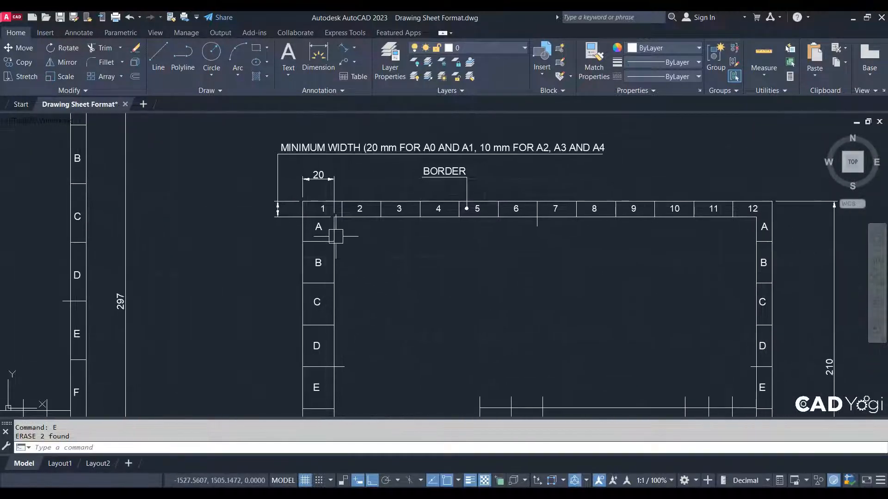
pyautogui.moveTo(329, 297); pyautogui.dragTo(345, 229, button='middle')
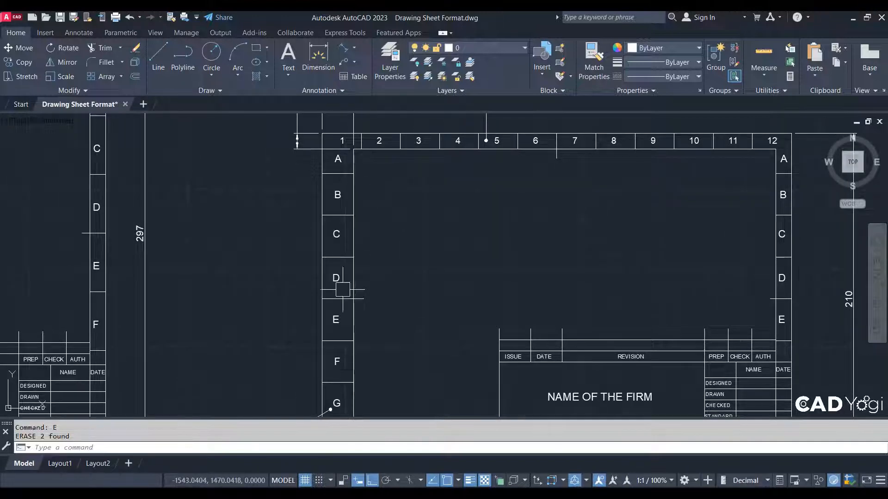
pyautogui.moveTo(344, 384); pyautogui.dragTo(341, 335, button='middle')
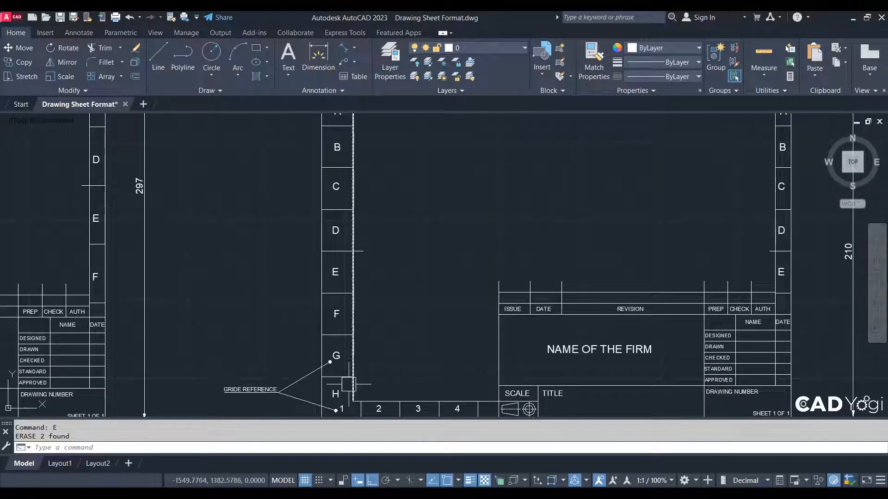
pyautogui.moveTo(357, 270)
pyautogui.mouseDown(button='middle')
pyautogui.moveTo(353, 302)
pyautogui.moveTo(365, 271)
pyautogui.mouseUp(button='middle')
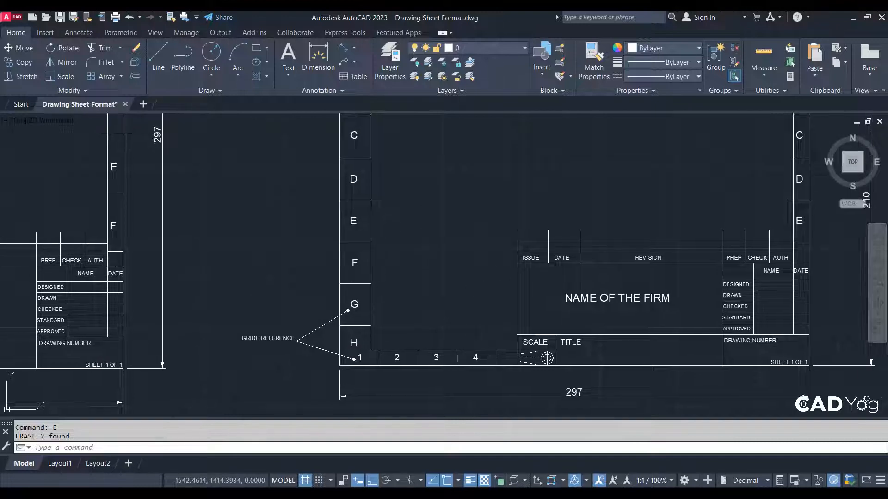
pyautogui.moveTo(475, 207); pyautogui.dragTo(440, 321, button='middle')
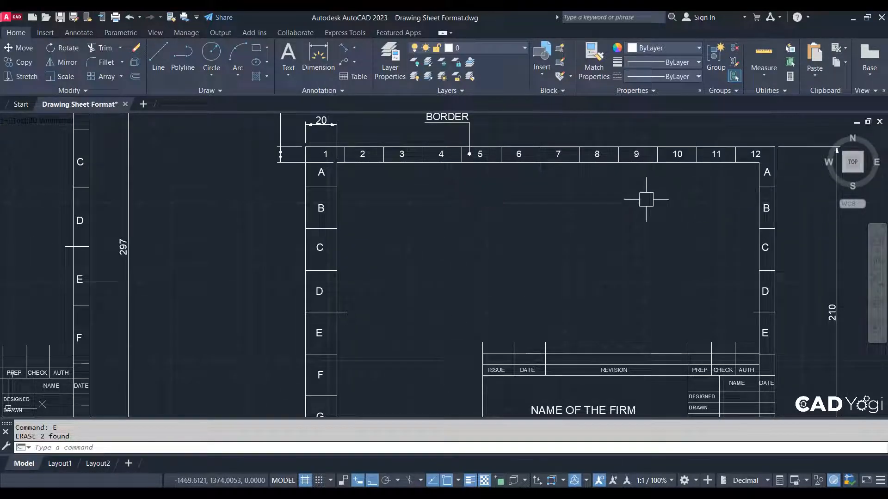
pyautogui.moveTo(472, 252); pyautogui.dragTo(426, 129, button='middle')
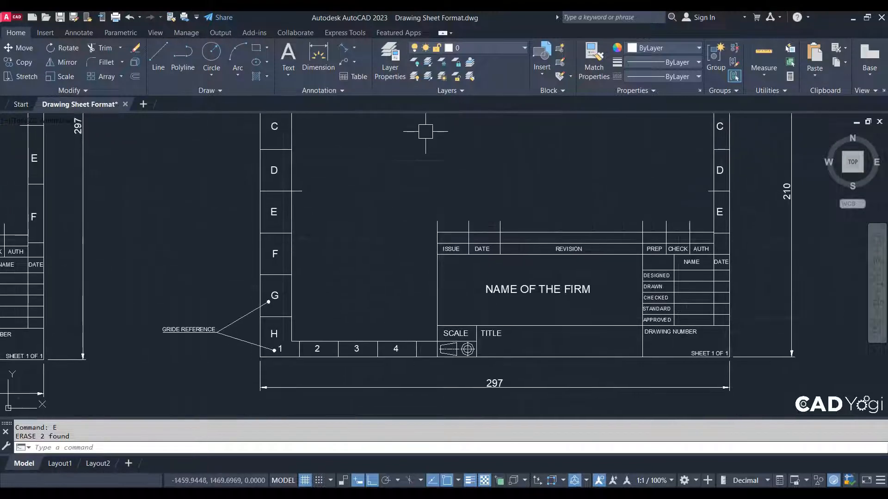
# Inspect the A4 format's title block and its placement against the frame's corner beside the drawing area.
pyautogui.scroll(2, 571, 356)
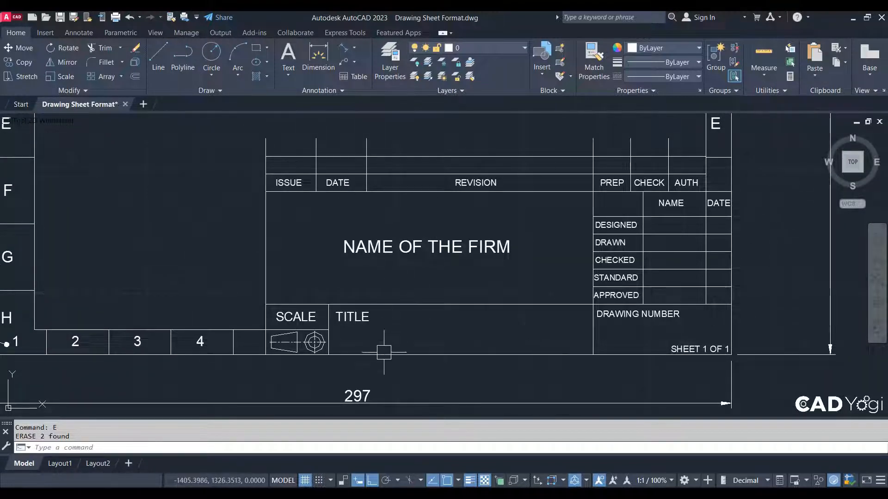
pyautogui.scroll(-4, 517, 296)
pyautogui.scroll(4, 530, 352)
pyautogui.scroll(2, 534, 359)
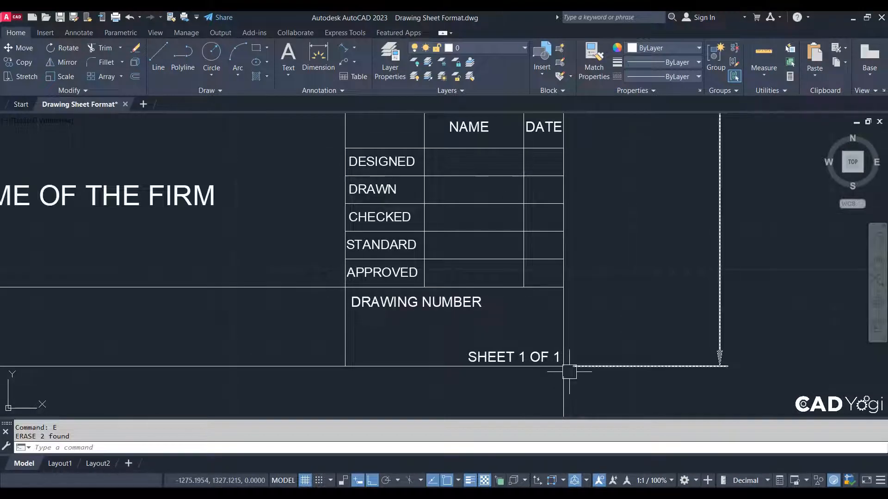
pyautogui.scroll(-2, 567, 372)
pyautogui.scroll(-3, 565, 369)
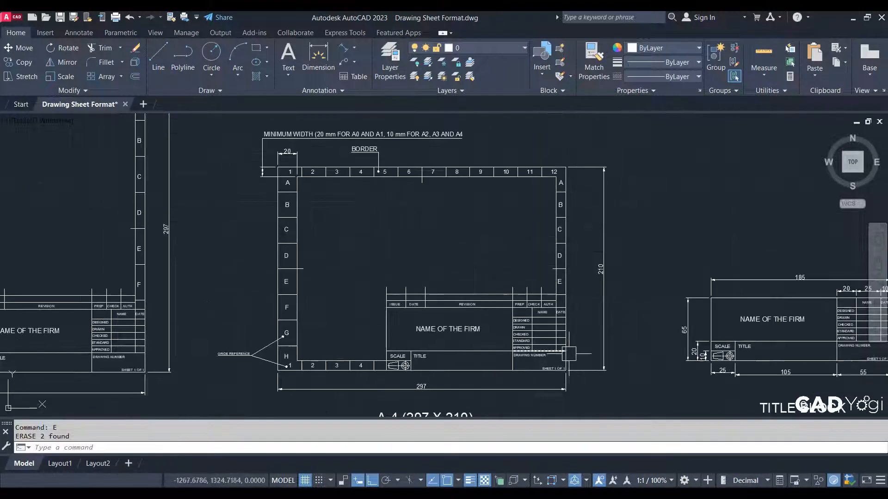
# Compare the A4 sheet's title block with the separate dimensioned title block detail beside it.
pyautogui.scroll(2, 568, 339)
pyautogui.moveTo(470, 321); pyautogui.dragTo(264, 290, button='middle')
pyautogui.moveTo(461, 318); pyautogui.dragTo(208, 281, button='middle')
pyautogui.moveTo(375, 350); pyautogui.dragTo(401, 351, button='middle')
pyautogui.scroll(-2, 401, 351)
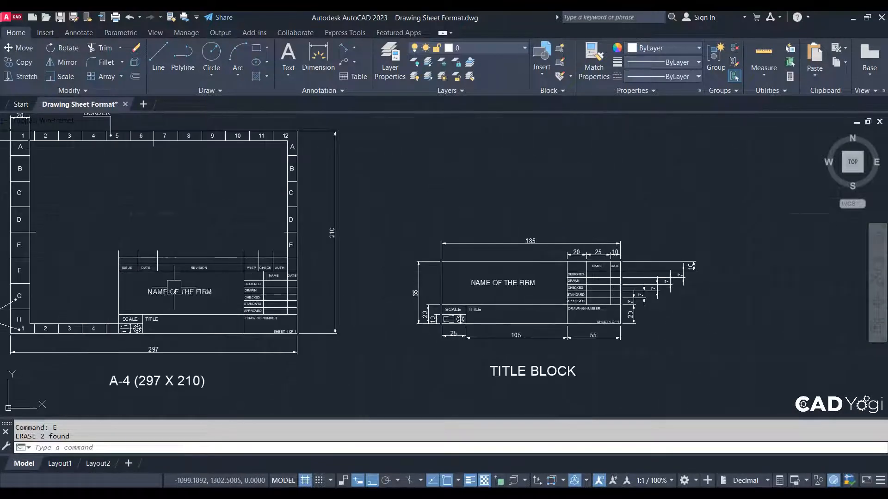
pyautogui.scroll(2, 177, 287)
pyautogui.moveTo(572, 378); pyautogui.dragTo(400, 356, button='middle')
pyautogui.moveTo(263, 321); pyautogui.dragTo(771, 385, button='middle')
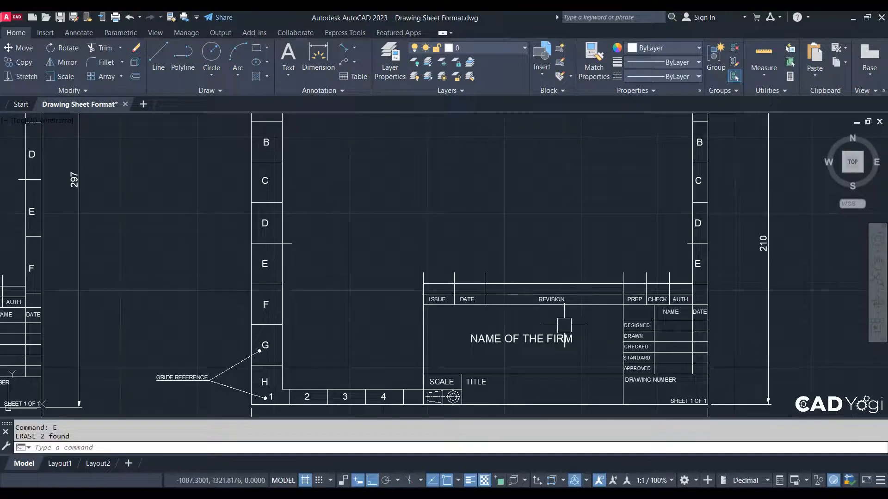
pyautogui.moveTo(516, 316); pyautogui.dragTo(260, 272, button='middle')
pyautogui.scroll(2, 190, 354)
pyautogui.moveTo(379, 369); pyautogui.dragTo(402, 365, button='middle')
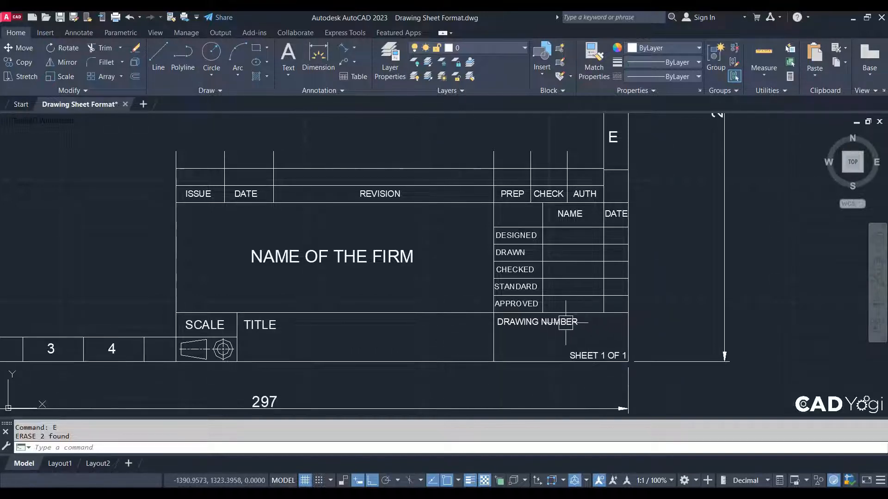
# Examine the title block's DRAWING NUMBER cell and its SHEET 1 OF 1 entry close up.
pyautogui.scroll(4, 548, 322)
pyautogui.scroll(-2, 440, 329)
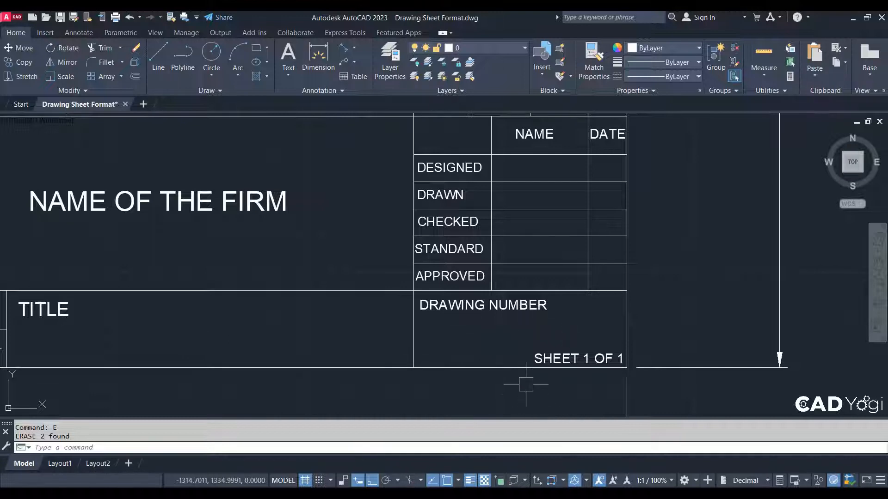
pyautogui.scroll(2, 550, 380)
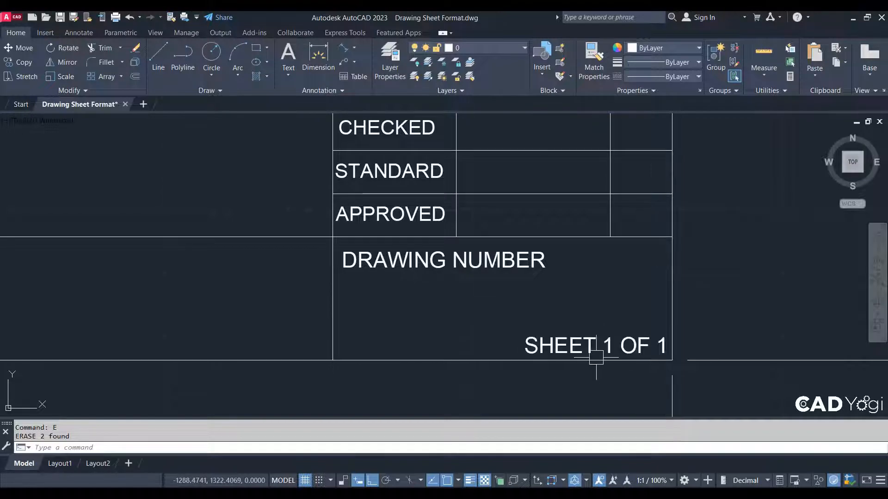
pyautogui.scroll(-2, 593, 348)
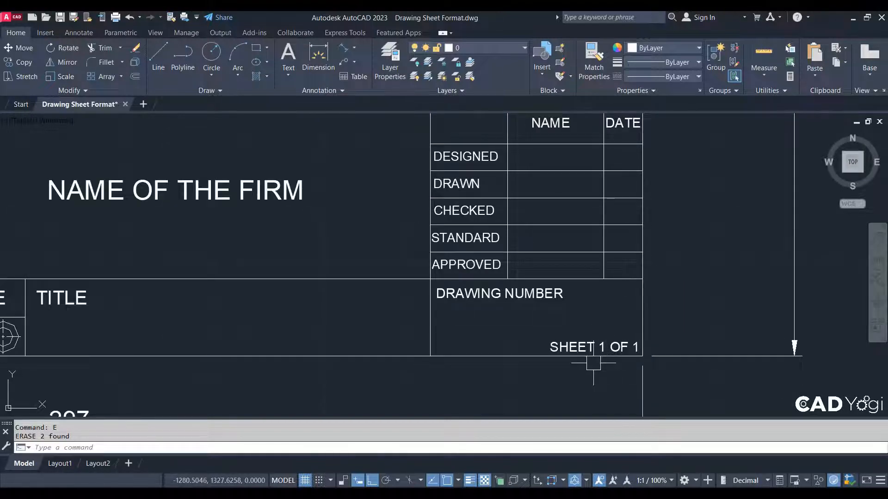
pyautogui.scroll(2, 593, 363)
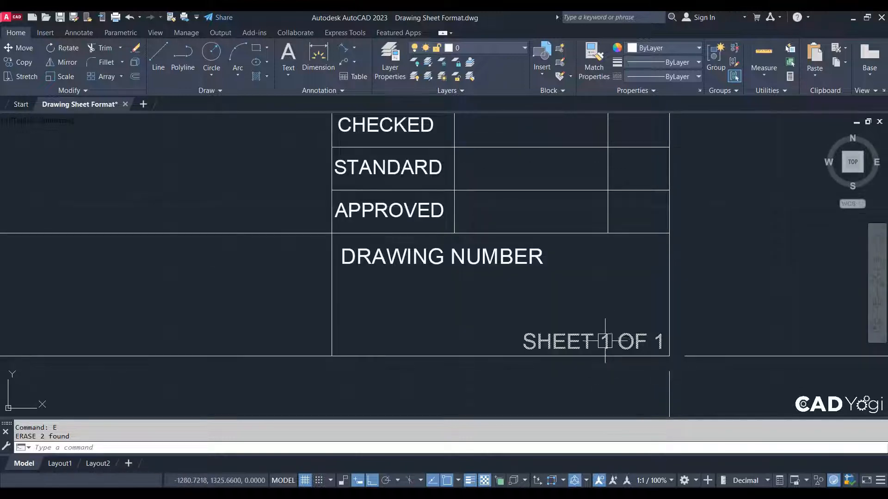
pyautogui.scroll(2, 608, 340)
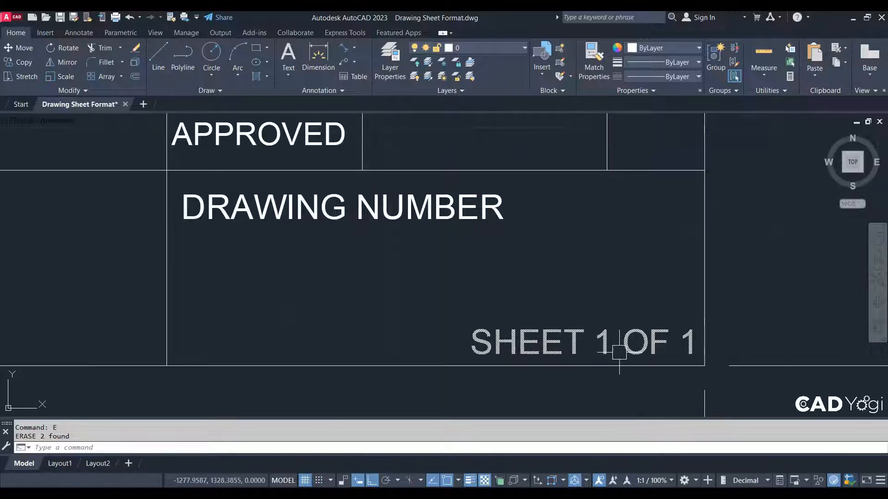
pyautogui.moveTo(617, 346); pyautogui.dragTo(525, 342, button='middle')
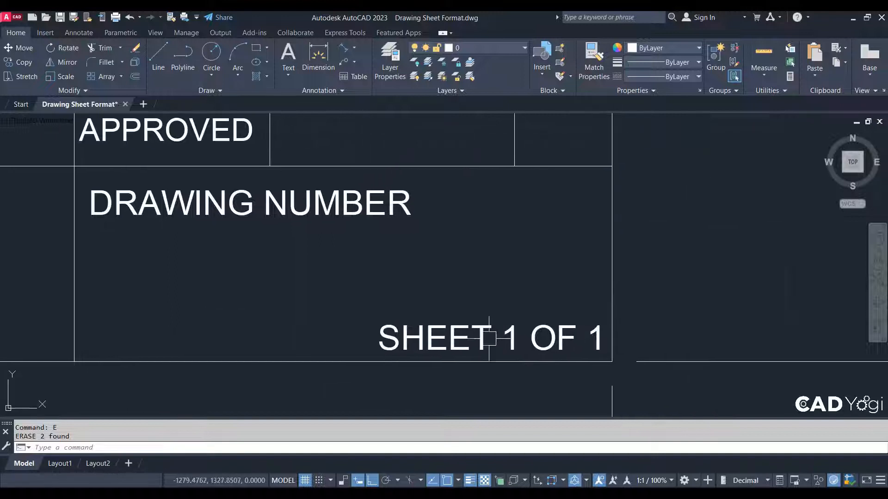
pyautogui.moveTo(580, 352); pyautogui.dragTo(504, 352, button='middle')
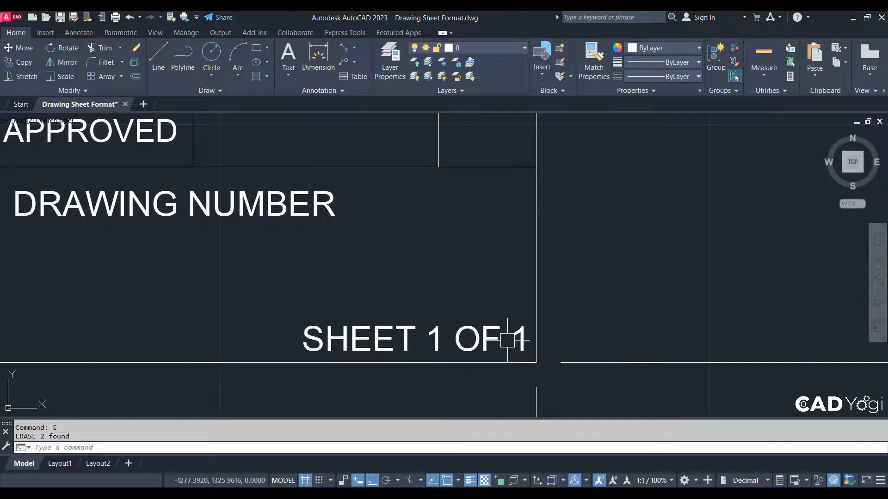
pyautogui.scroll(-2, 713, 336)
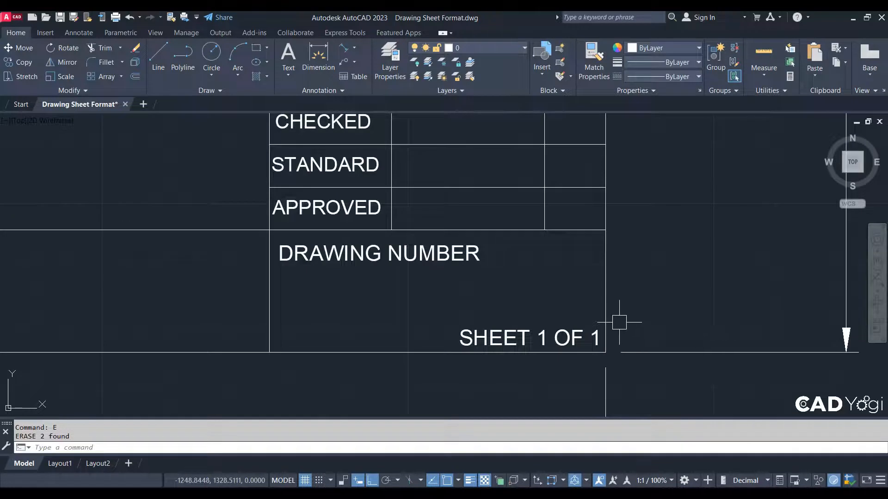
pyautogui.moveTo(574, 326)
pyautogui.mouseDown(button='middle')
pyautogui.moveTo(505, 331)
pyautogui.moveTo(469, 317)
pyautogui.mouseUp(button='middle')
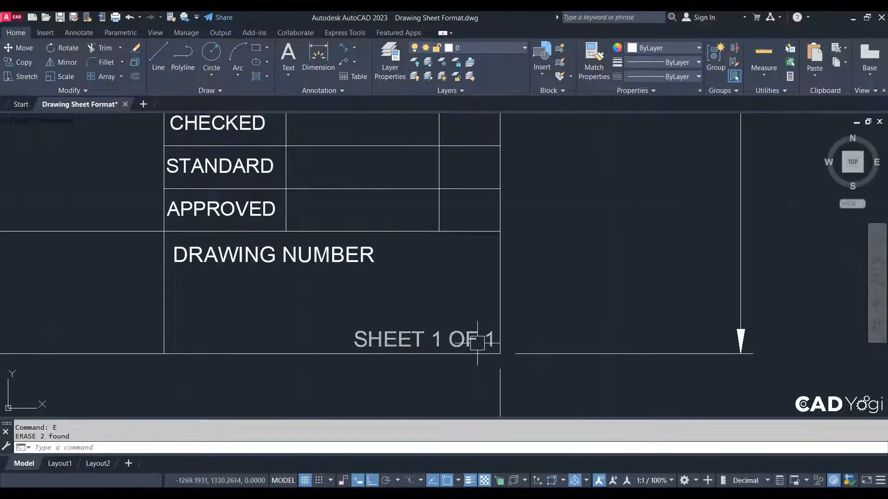
# Examine the title block's DESIGNED, DRAWN, CHECKED, STANDARD and APPROVED rows with their NAME and DATE columns.
pyautogui.moveTo(446, 362); pyautogui.dragTo(418, 414, button='middle')
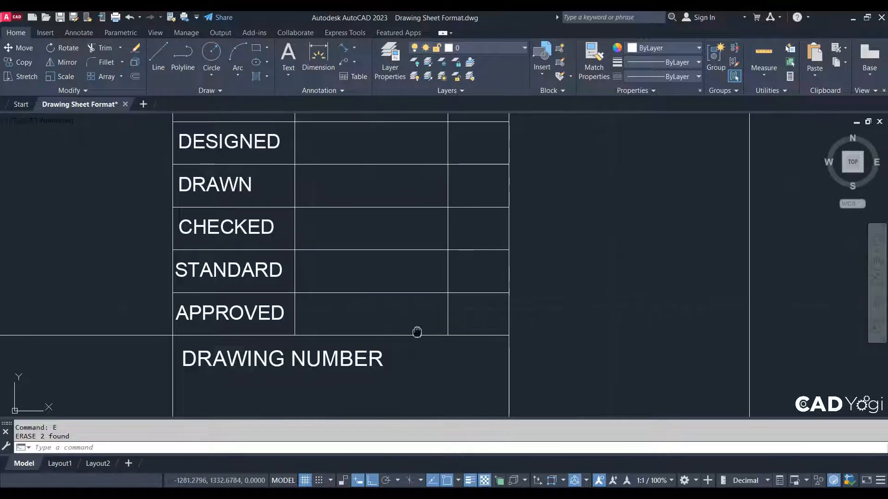
pyautogui.scroll(-2, 437, 305)
pyautogui.scroll(-3, 457, 283)
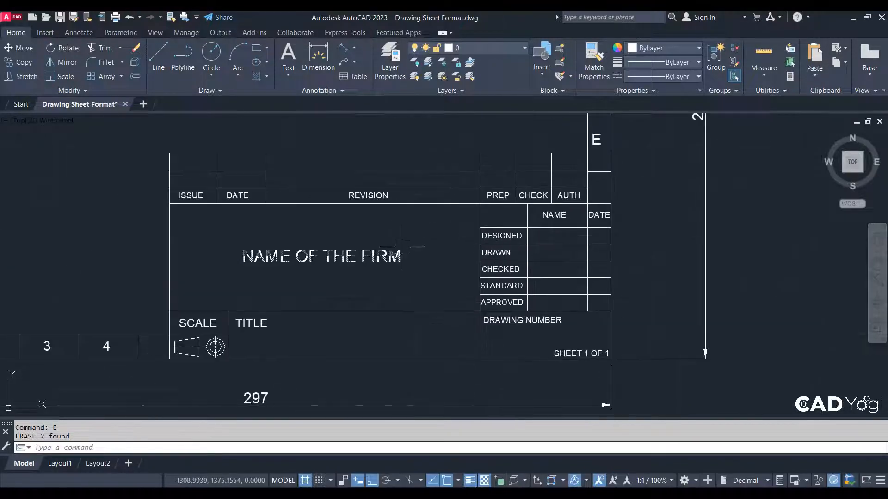
pyautogui.scroll(2, 512, 285)
pyautogui.moveTo(513, 282); pyautogui.dragTo(330, 259, button='middle')
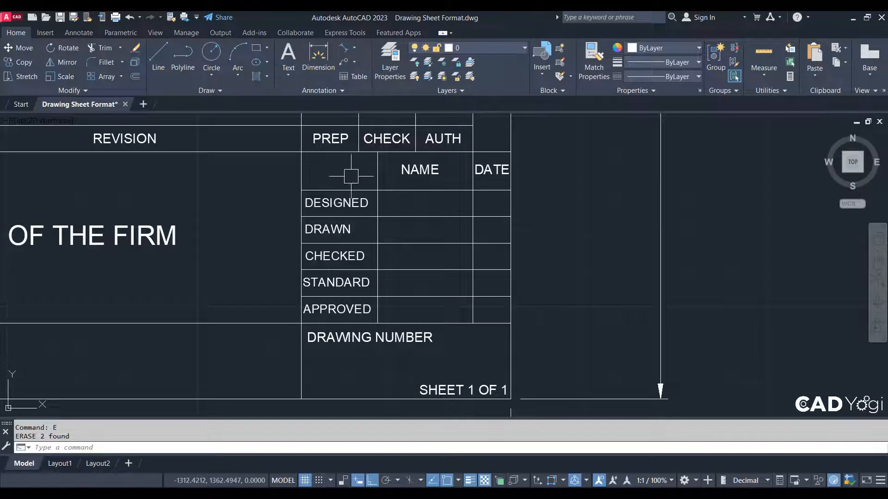
pyautogui.moveTo(245, 239); pyautogui.dragTo(315, 279, button='middle')
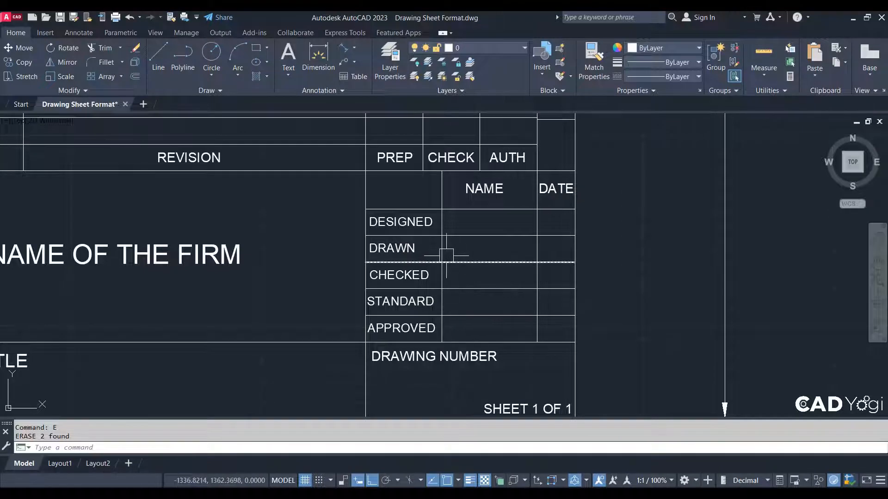
pyautogui.moveTo(448, 252); pyautogui.dragTo(453, 283, button='middle')
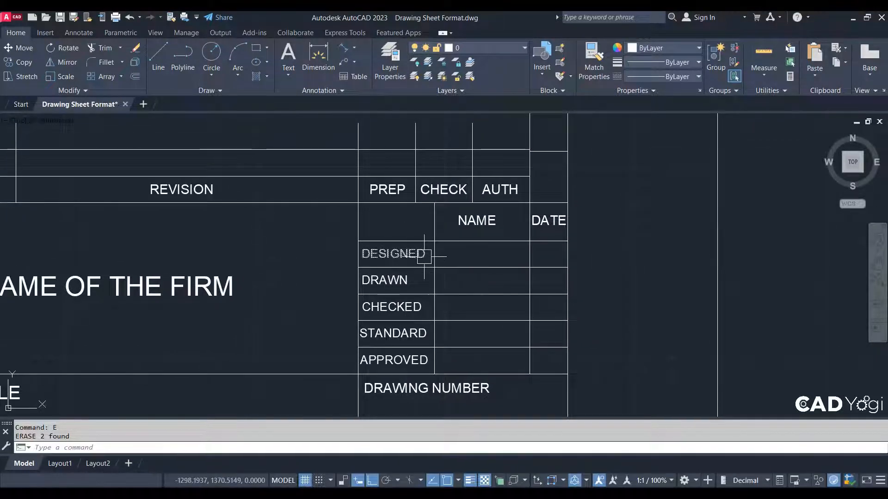
pyautogui.scroll(2, 422, 256)
pyautogui.scroll(-2, 430, 264)
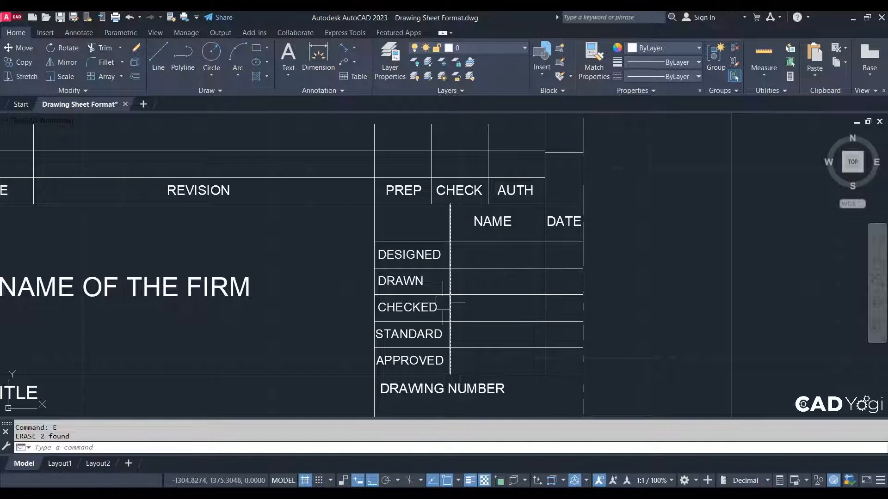
pyautogui.scroll(2, 422, 299)
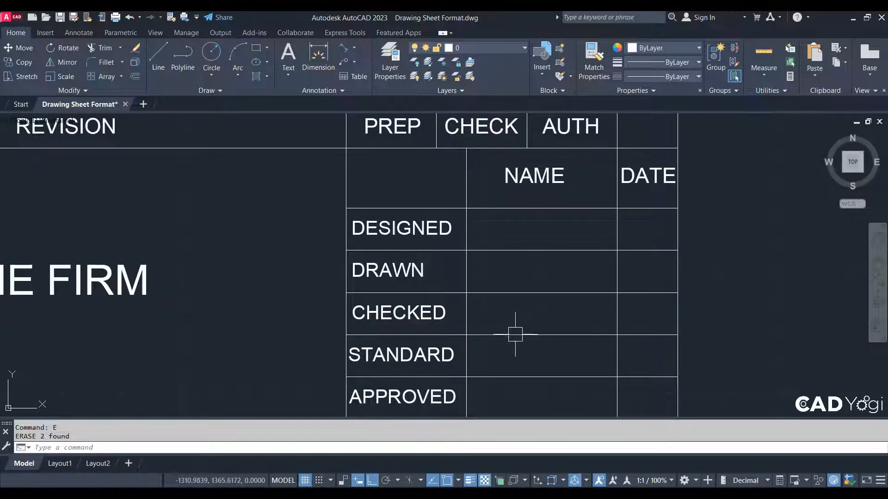
pyautogui.moveTo(469, 350); pyautogui.dragTo(472, 334, button='middle')
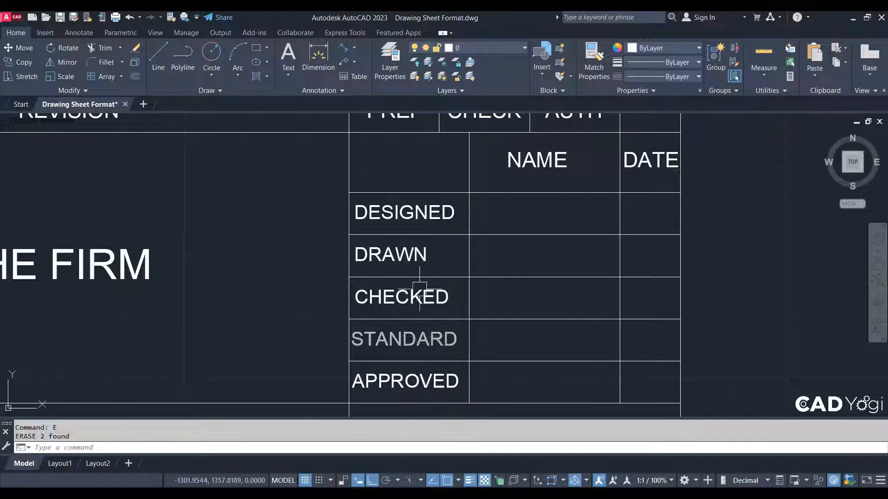
pyautogui.scroll(-2, 492, 294)
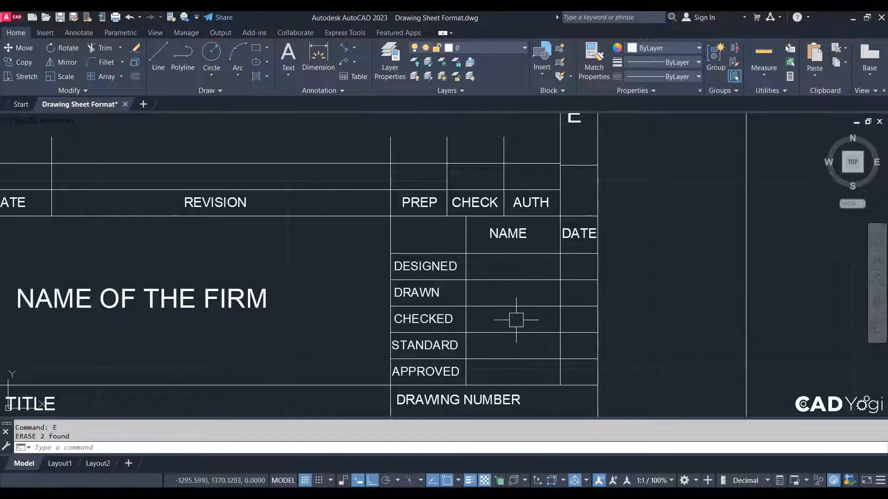
pyautogui.moveTo(494, 293); pyautogui.dragTo(507, 356, button='middle')
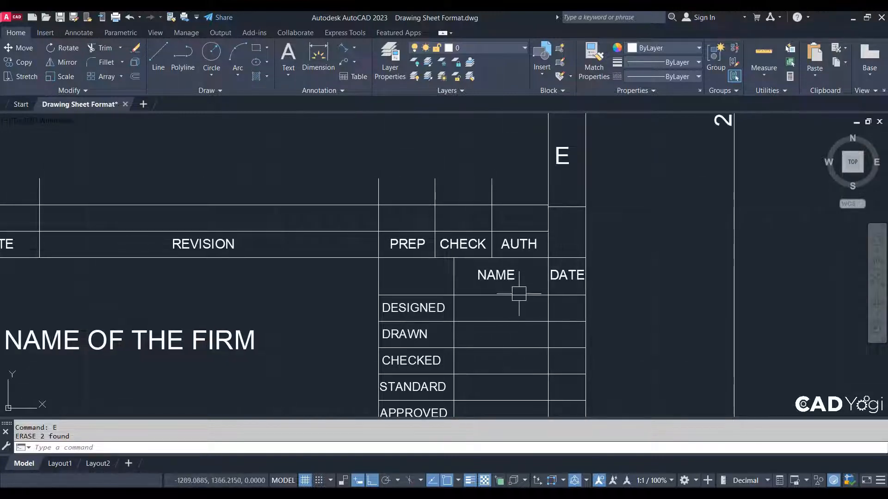
pyautogui.moveTo(529, 317); pyautogui.dragTo(513, 300, button='middle')
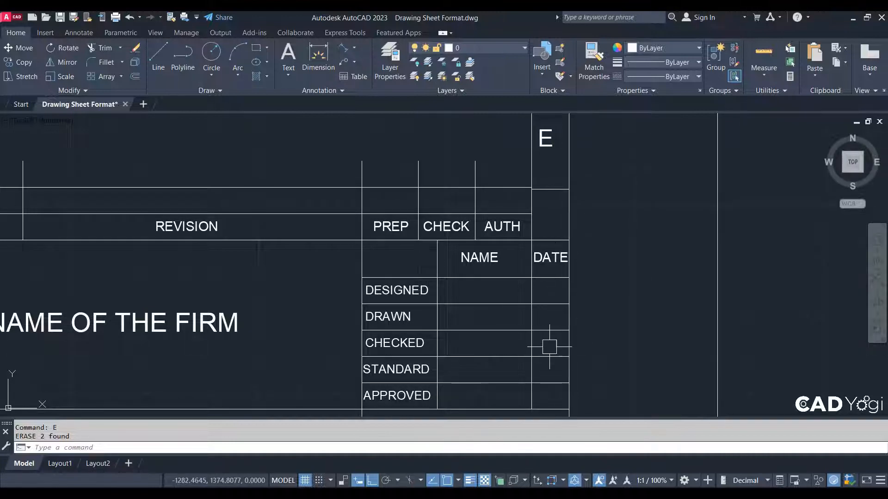
pyautogui.moveTo(481, 316)
pyautogui.mouseDown(button='middle')
pyautogui.moveTo(488, 327)
pyautogui.moveTo(533, 304)
pyautogui.moveTo(507, 295)
pyautogui.moveTo(563, 308)
pyautogui.mouseUp(button='middle')
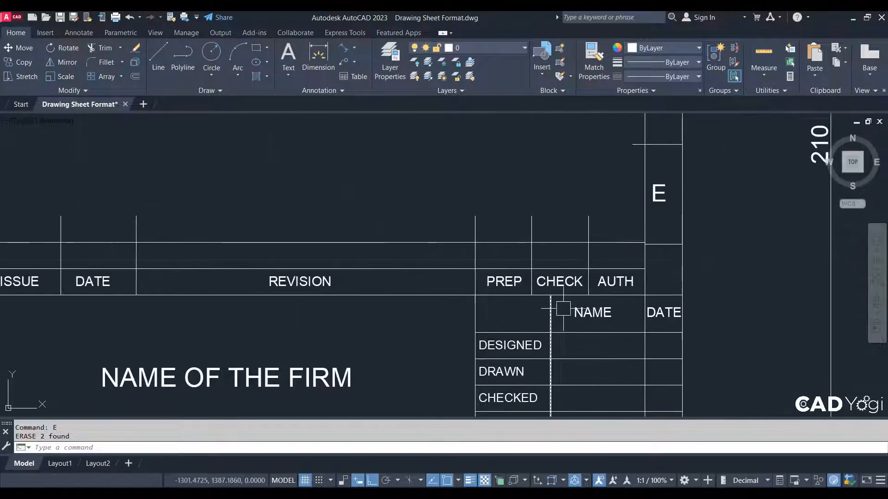
# Examine the A4 title block's NAME OF THE FIRM, SCALE and TITLE cells and the projection symbol below SCALE.
pyautogui.moveTo(384, 313)
pyautogui.mouseDown(button='middle')
pyautogui.moveTo(494, 264)
pyautogui.moveTo(479, 275)
pyautogui.mouseUp(button='middle')
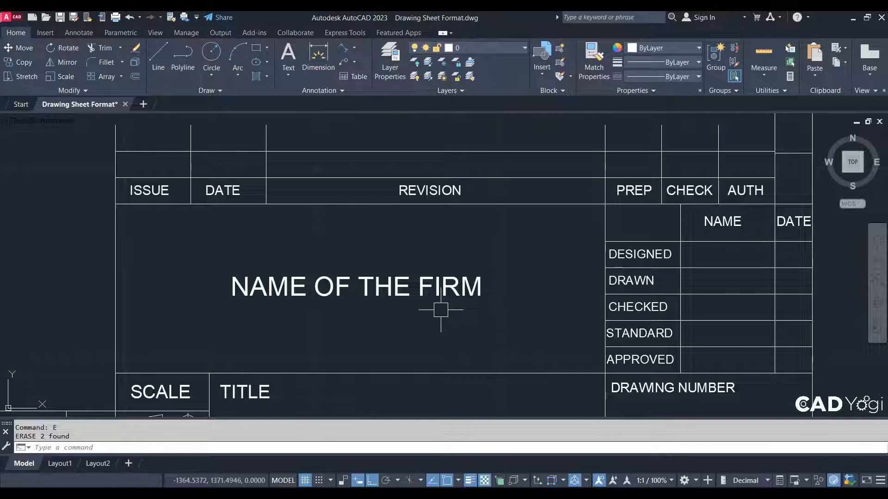
pyautogui.moveTo(380, 308); pyautogui.dragTo(555, 203, button='middle')
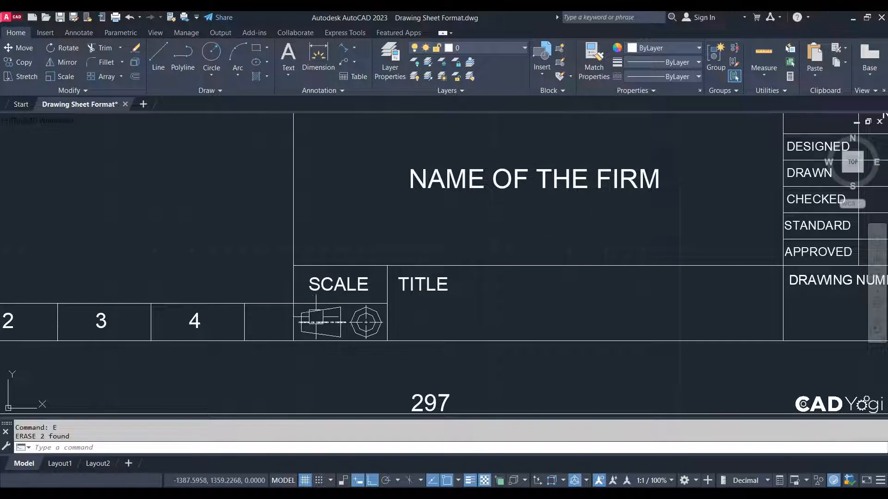
pyautogui.scroll(2, 324, 309)
pyautogui.scroll(2, 323, 278)
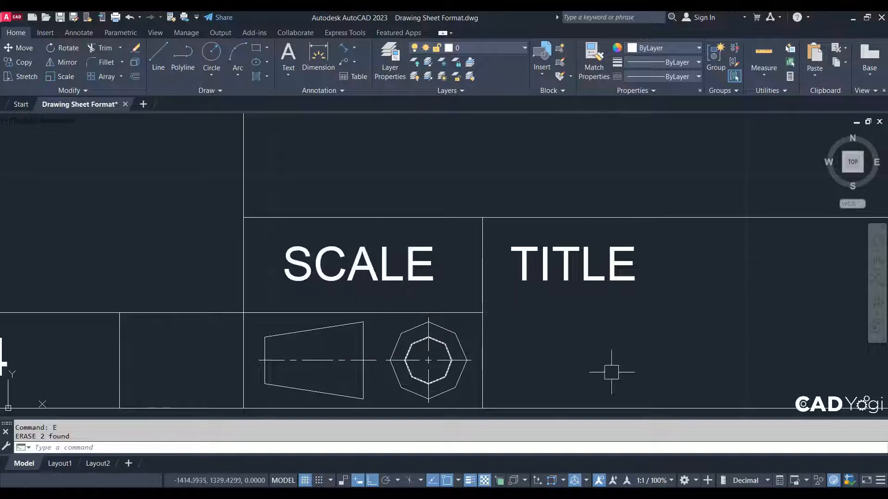
pyautogui.scroll(-5, 359, 198)
pyautogui.scroll(2, 386, 246)
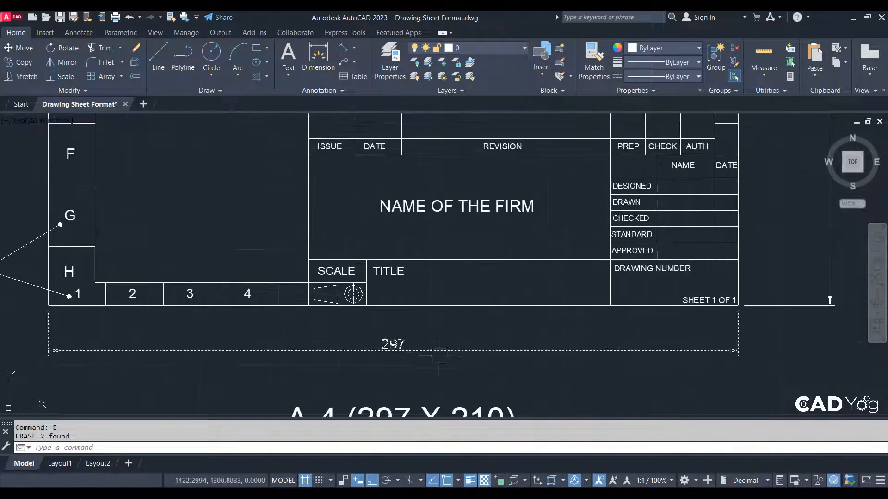
# Regenerate the drawing to refresh the display of the projection symbol's circles below the SCALE cell.
pyautogui.scroll(6, 324, 261)
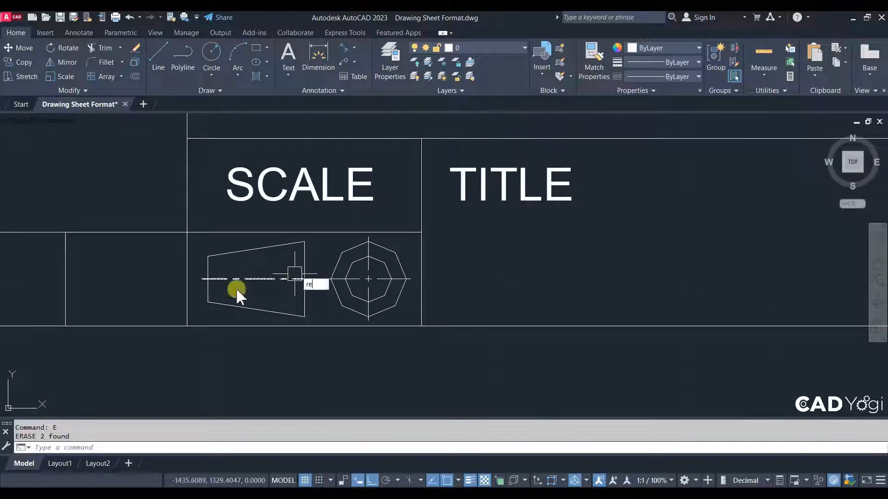
pyautogui.write('re')
pyautogui.press('Return')
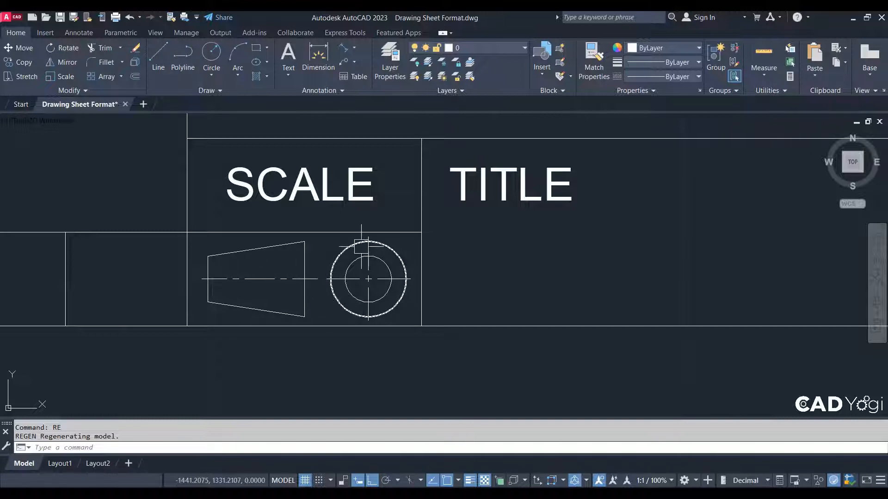
pyautogui.scroll(-4, 351, 296)
pyautogui.scroll(4, 340, 306)
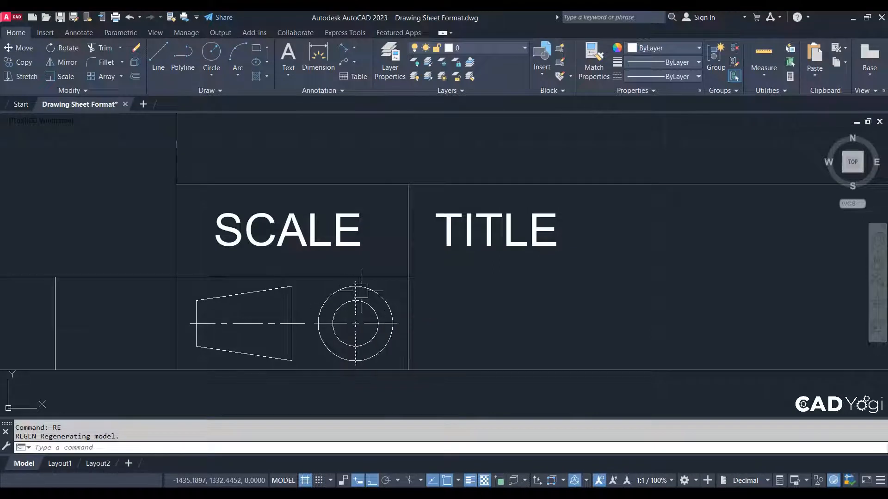
# Inspect the revision table's placement above the NAME OF THE FIRM cell in the A4 title block.
pyautogui.scroll(-1, 348, 315)
pyautogui.moveTo(383, 233); pyautogui.dragTo(256, 385, button='middle')
pyautogui.scroll(-2, 257, 385)
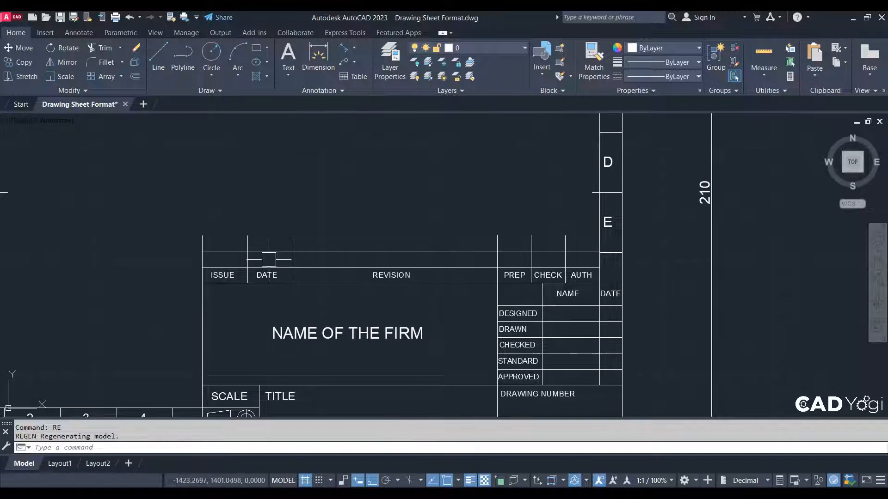
pyautogui.scroll(2, 286, 278)
pyautogui.moveTo(291, 289); pyautogui.dragTo(138, 264, button='middle')
pyautogui.moveTo(173, 287); pyautogui.dragTo(291, 313, button='middle')
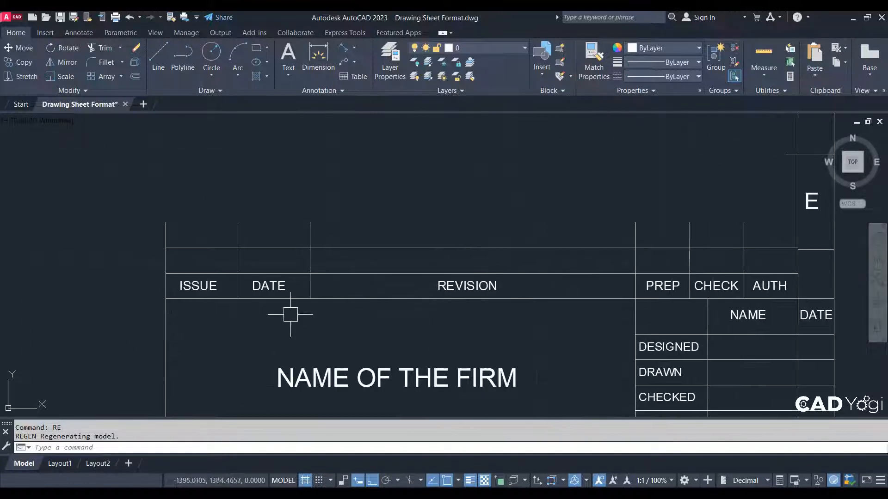
pyautogui.scroll(2, 223, 298)
pyautogui.moveTo(359, 292); pyautogui.dragTo(214, 297, button='middle')
pyautogui.scroll(-2, 346, 301)
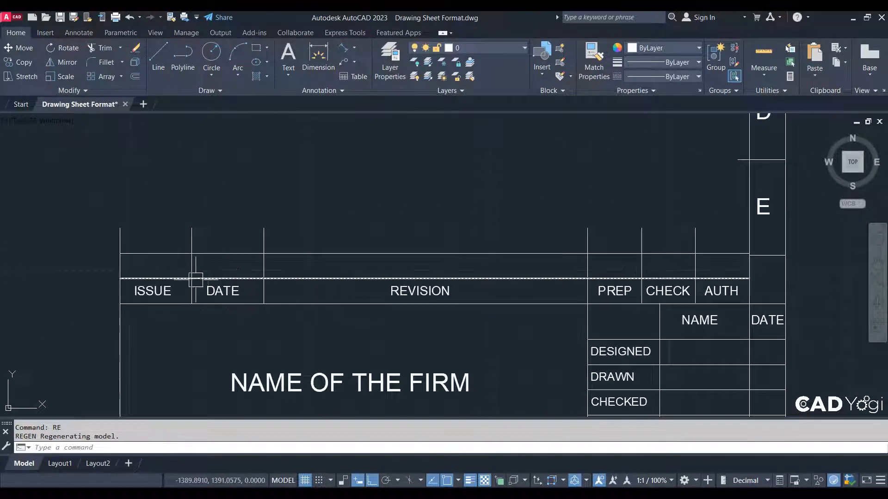
# Examine the revision table's ISSUE, DATE, REVISION, PREP, CHECK and AUTH columns close up.
pyautogui.scroll(2, 194, 283)
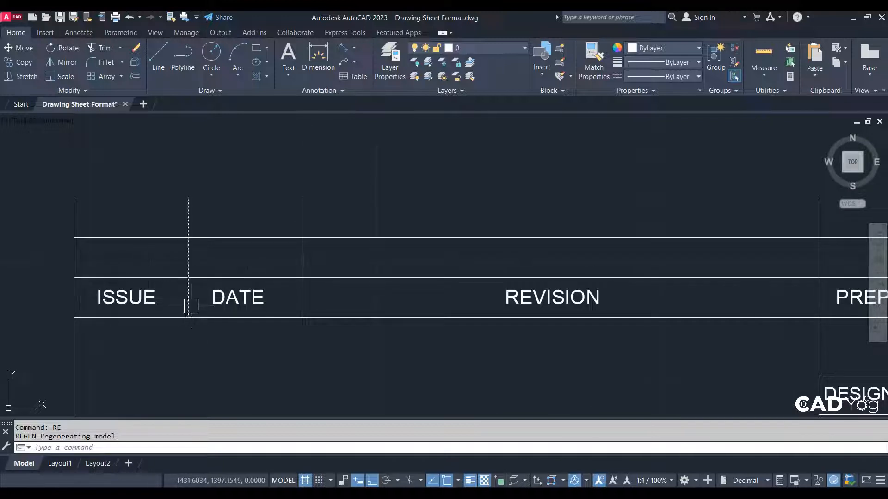
pyautogui.scroll(-3, 140, 286)
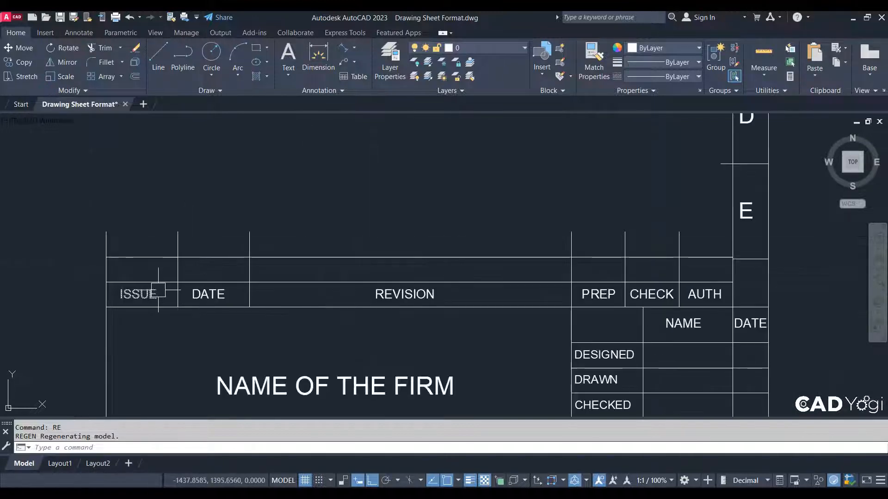
pyautogui.scroll(3, 163, 287)
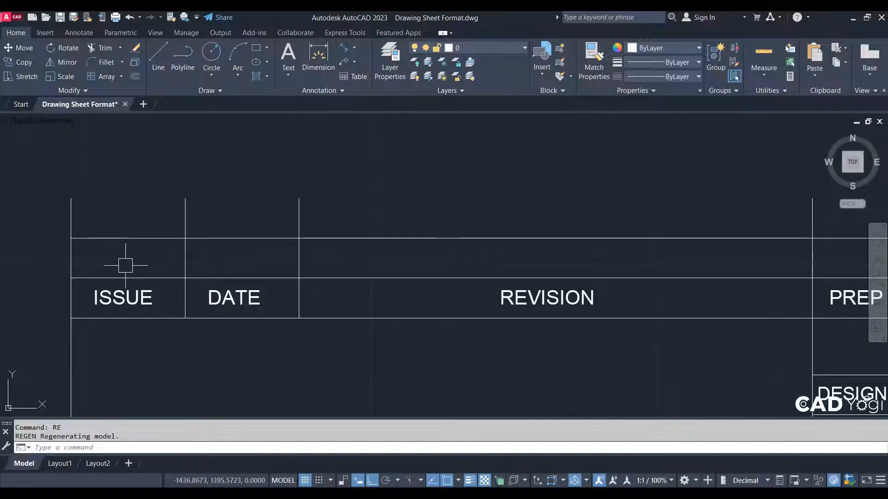
pyautogui.moveTo(123, 262); pyautogui.dragTo(122, 312, button='middle')
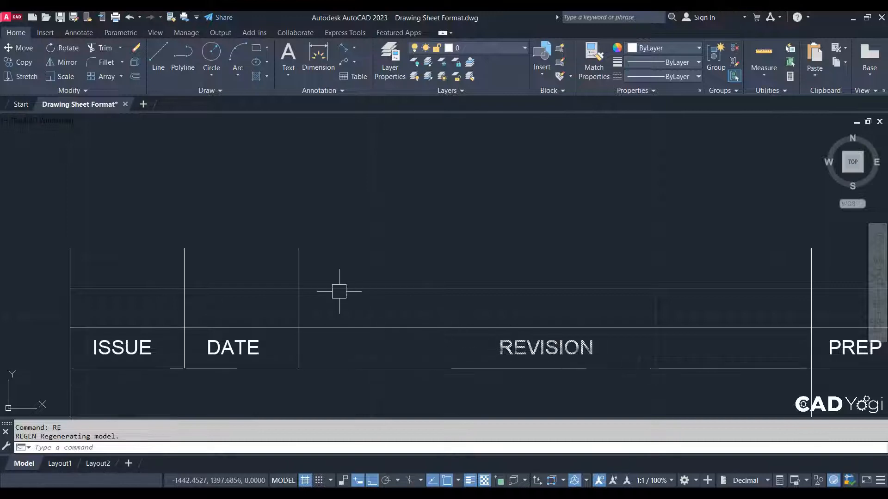
pyautogui.moveTo(598, 333); pyautogui.dragTo(295, 304, button='middle')
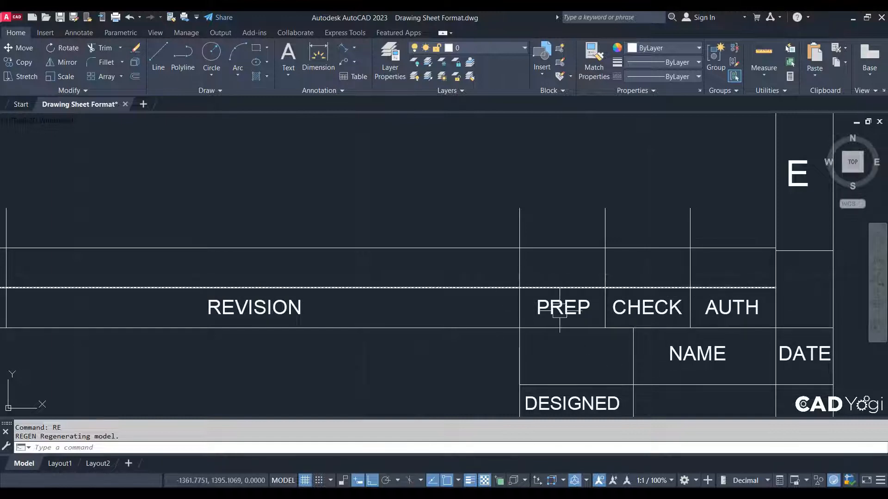
pyautogui.scroll(-3, 740, 327)
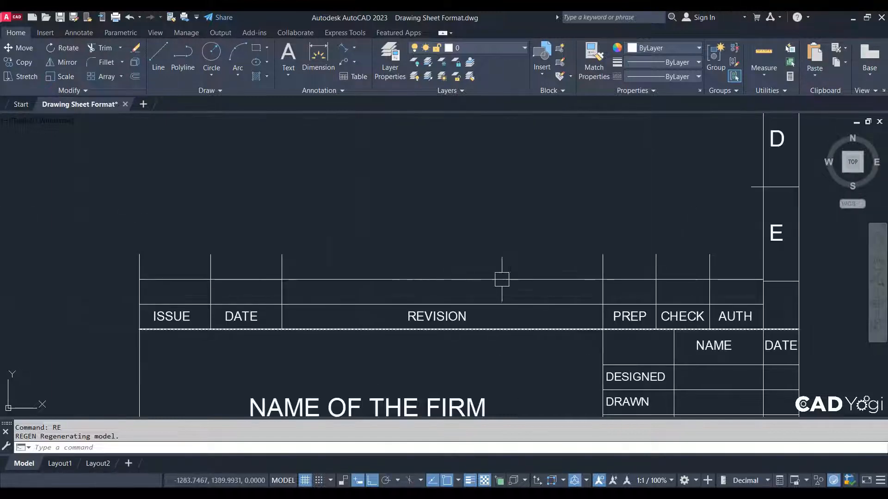
pyautogui.moveTo(501, 278); pyautogui.dragTo(548, 298, button='middle')
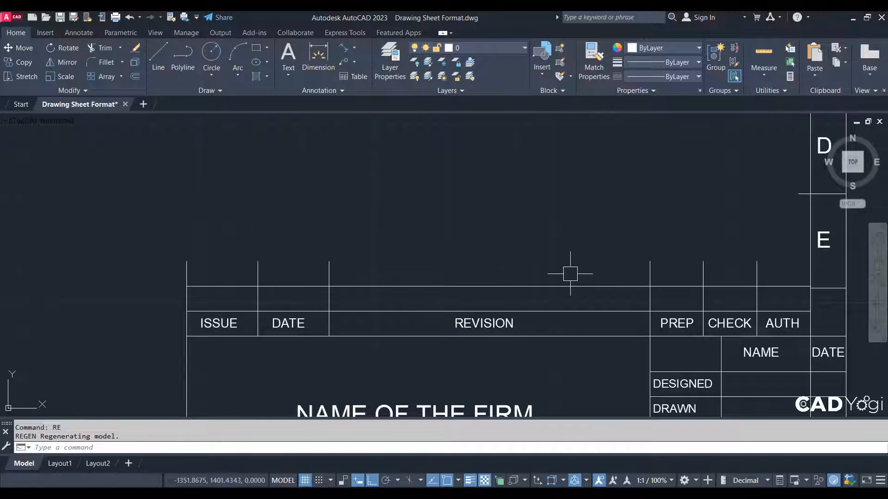
# Compare the A4 sheet's title block and revision table with the separate dimensioned title block detail.
pyautogui.scroll(-3, 455, 283)
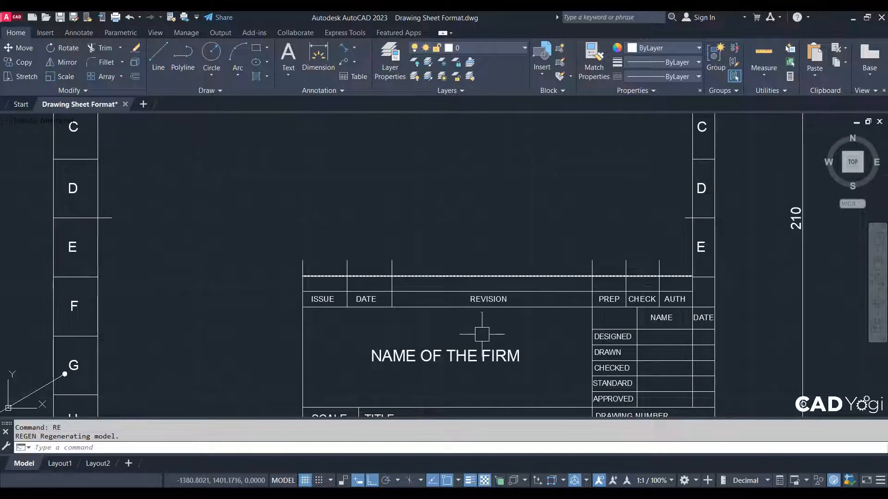
pyautogui.moveTo(481, 334); pyautogui.dragTo(513, 327, button='middle')
pyautogui.scroll(-2, 542, 294)
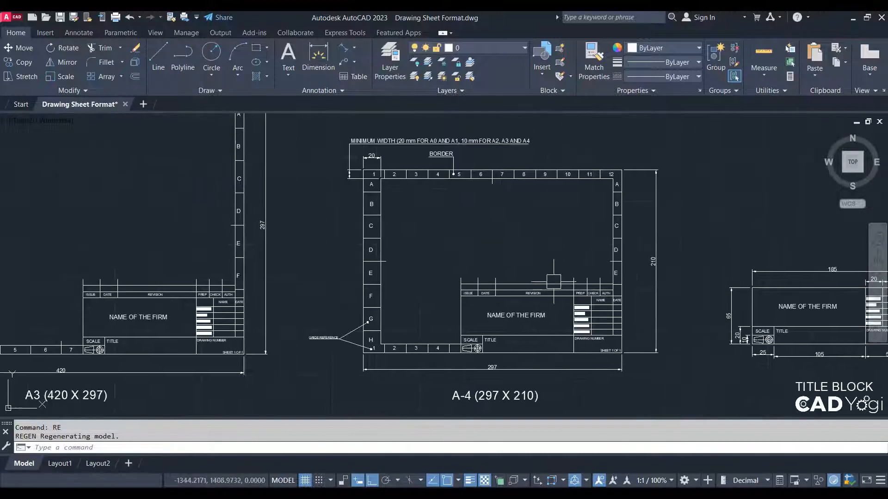
pyautogui.scroll(2, 554, 282)
pyautogui.moveTo(557, 287); pyautogui.dragTo(328, 269, button='middle')
pyautogui.scroll(-2, 370, 268)
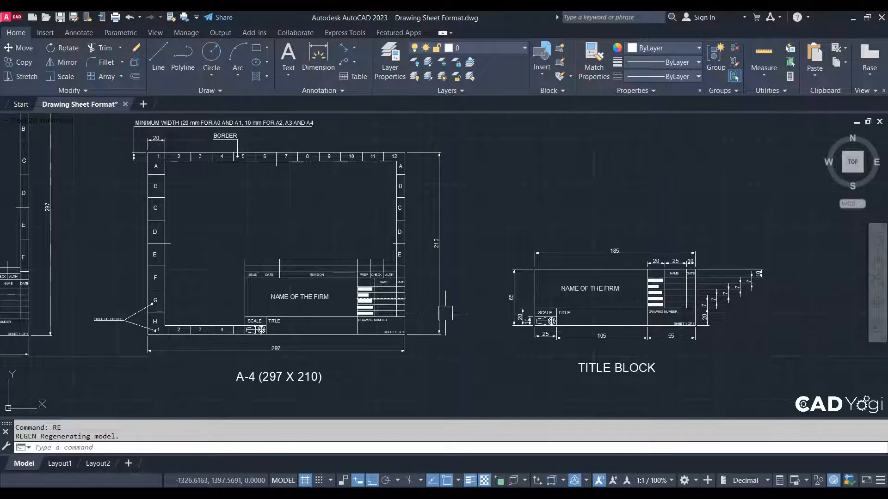
pyautogui.scroll(4, 713, 324)
pyautogui.scroll(-2, 645, 250)
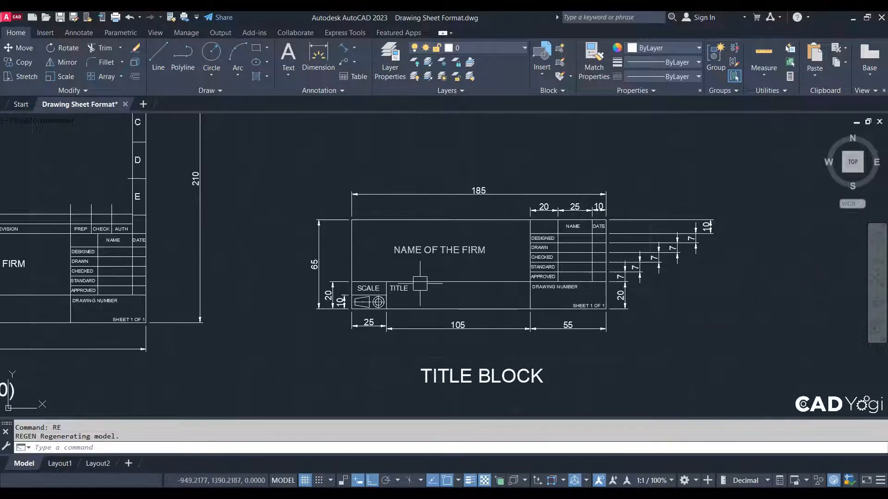
pyautogui.moveTo(171, 274); pyautogui.dragTo(534, 335, button='middle')
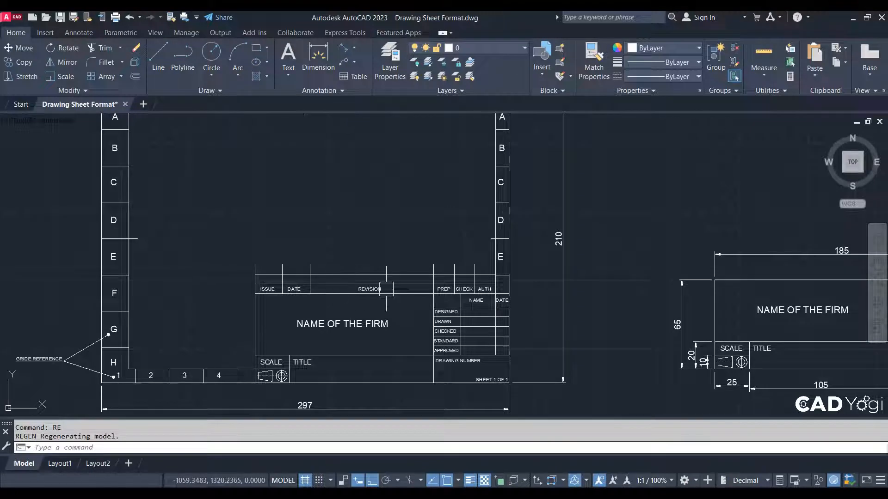
# Review the complete A4 title block, from the revision table down to the SCALE and TITLE cells and adjoining grid references.
pyautogui.scroll(2, 280, 333)
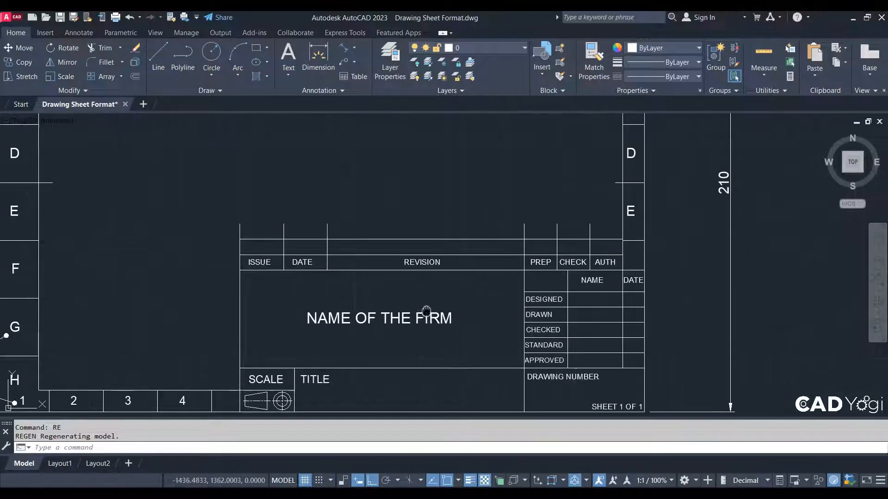
pyautogui.moveTo(426, 310); pyautogui.dragTo(428, 337, button='middle')
pyautogui.scroll(2, 384, 322)
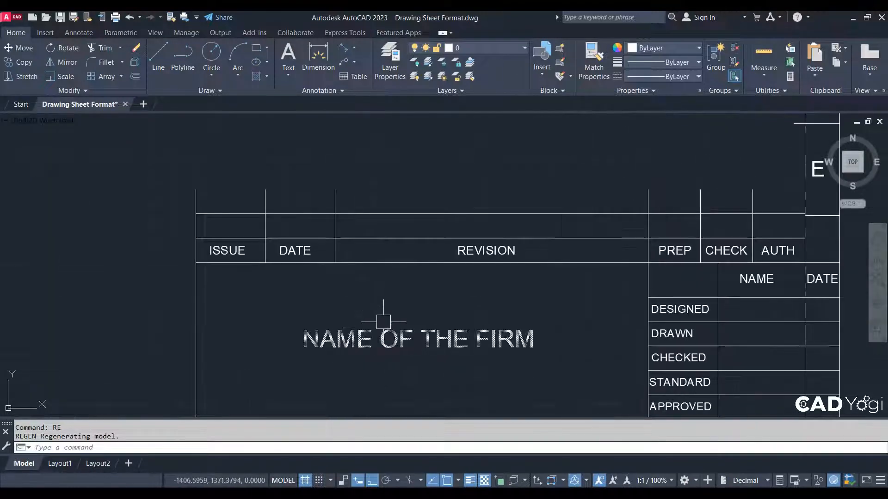
pyautogui.moveTo(294, 313); pyautogui.dragTo(314, 263, button='middle')
pyautogui.scroll(-2, 437, 330)
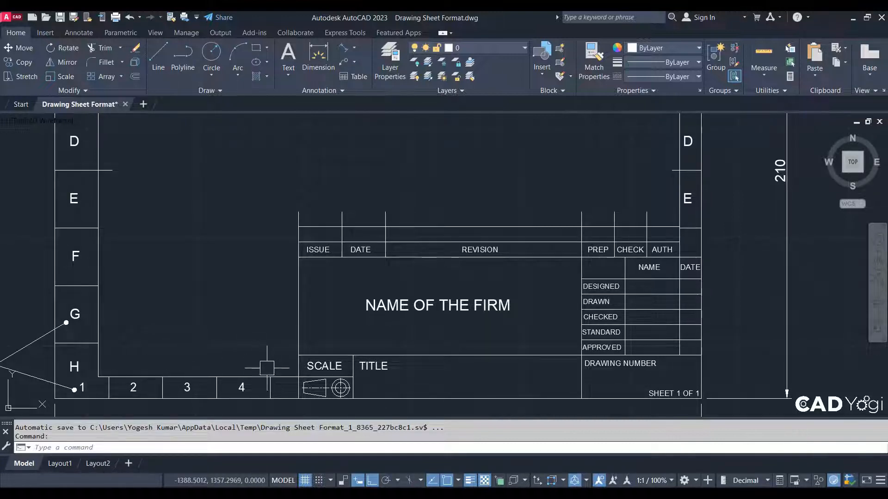
pyautogui.scroll(2, 267, 368)
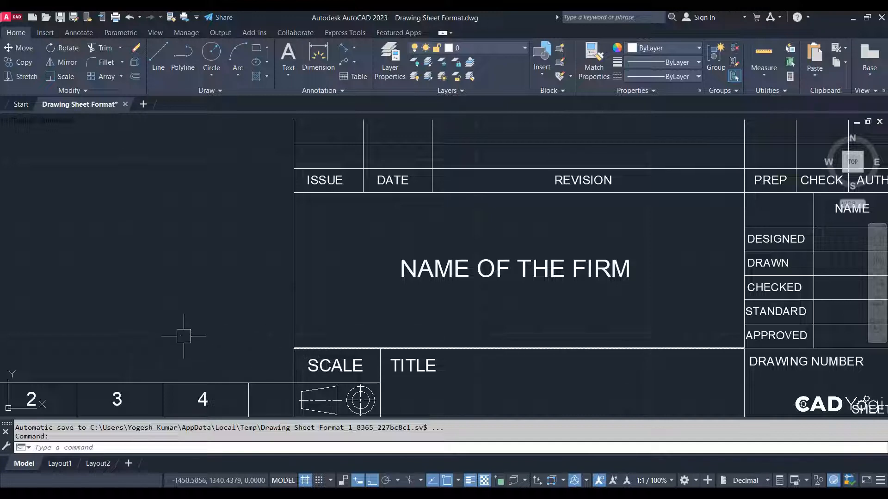
pyautogui.scroll(-1, 238, 319)
pyautogui.moveTo(238, 319); pyautogui.dragTo(341, 349, button='middle')
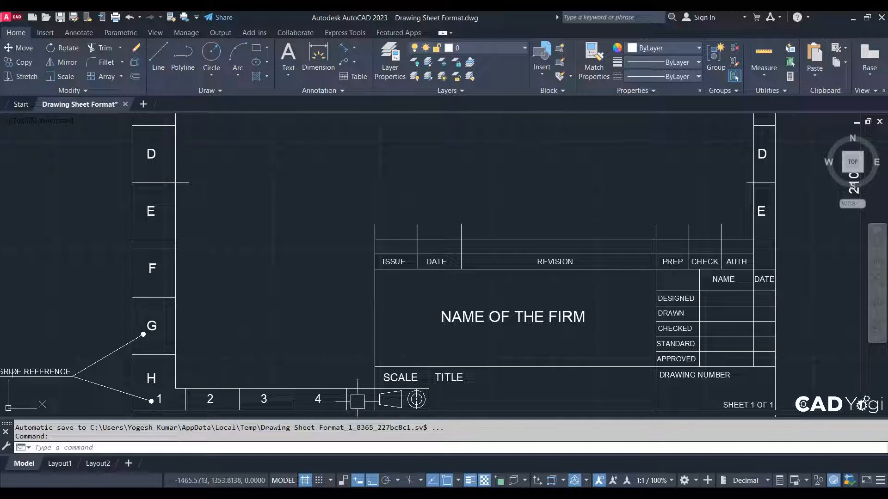
# Compare the A3 (420 X 297) and A4 (297 X 210) formats side by side, including borders, grid references and title blocks.
pyautogui.scroll(-2, 407, 287)
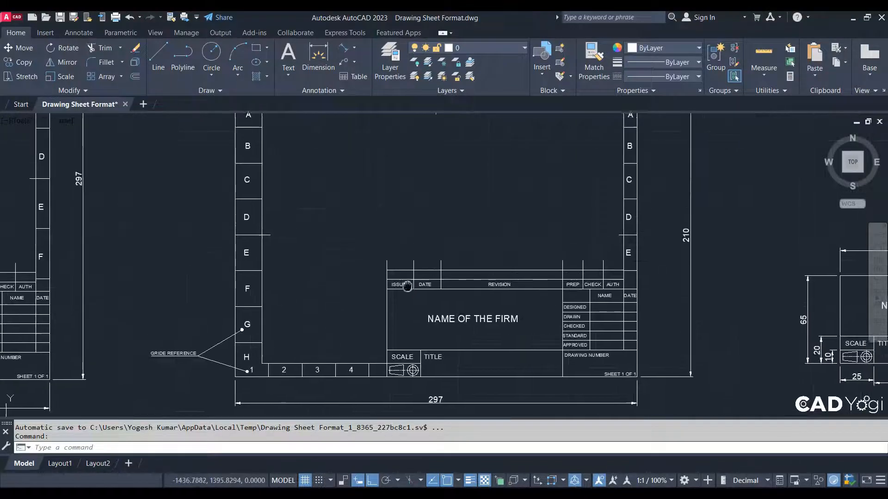
pyautogui.moveTo(407, 287); pyautogui.dragTo(407, 320, button='middle')
pyautogui.moveTo(523, 245)
pyautogui.mouseDown(button='middle')
pyautogui.moveTo(484, 246)
pyautogui.moveTo(301, 199)
pyautogui.moveTo(378, 237)
pyautogui.mouseUp(button='middle')
pyautogui.scroll(-1, 299, 200)
pyautogui.scroll(-1, 252, 210)
pyautogui.scroll(-1, 378, 238)
pyautogui.moveTo(312, 249)
pyautogui.mouseDown(button='middle')
pyautogui.moveTo(385, 249)
pyautogui.moveTo(347, 251)
pyautogui.moveTo(364, 314)
pyautogui.mouseUp(button='middle')
pyautogui.scroll(2, 327, 249)
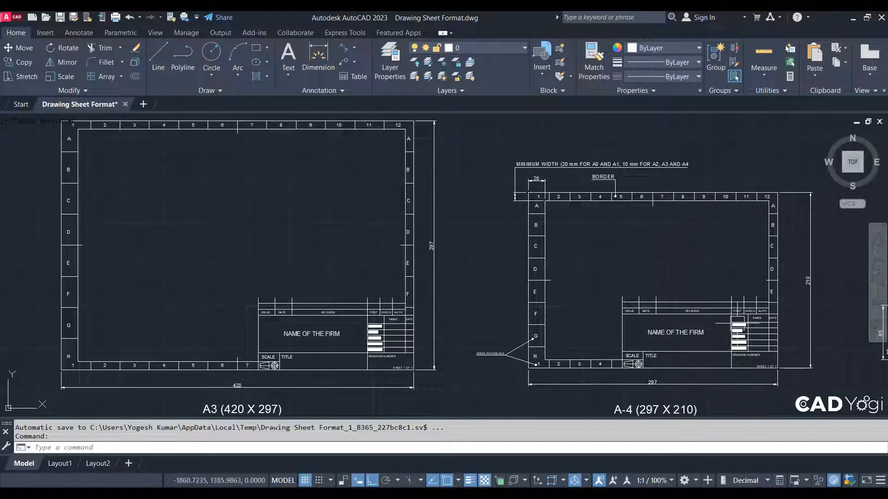
# Examine the separate title block detail's overall dimensions, cell widths and row heights, then view all formats together.
pyautogui.scroll(2, 742, 324)
pyautogui.scroll(-5, 663, 326)
pyautogui.scroll(5, 625, 337)
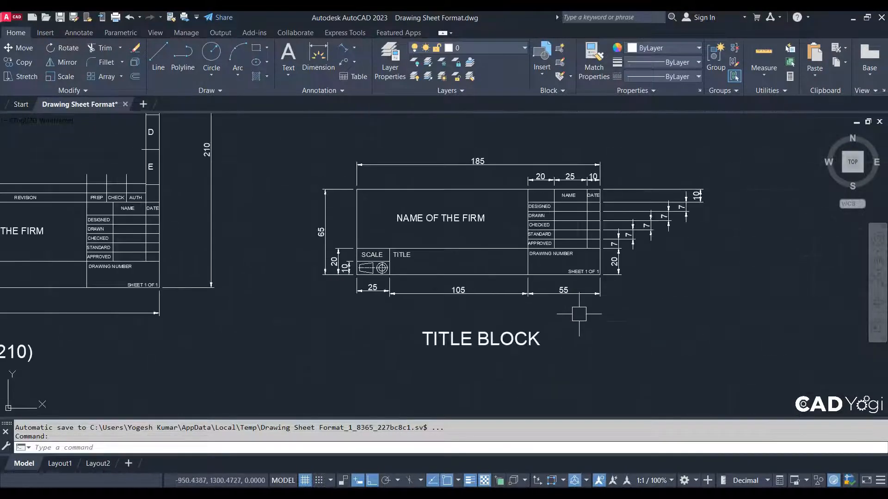
pyautogui.scroll(-2, 532, 254)
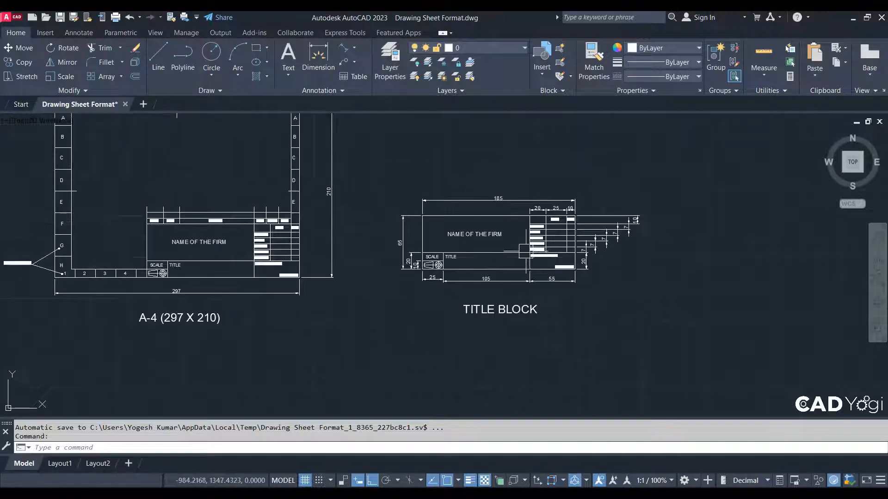
pyautogui.scroll(5, 512, 238)
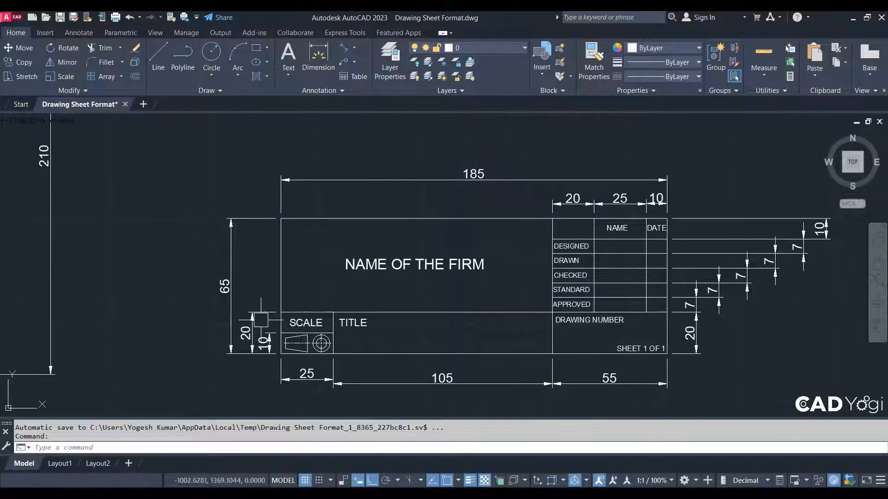
pyautogui.moveTo(228, 306)
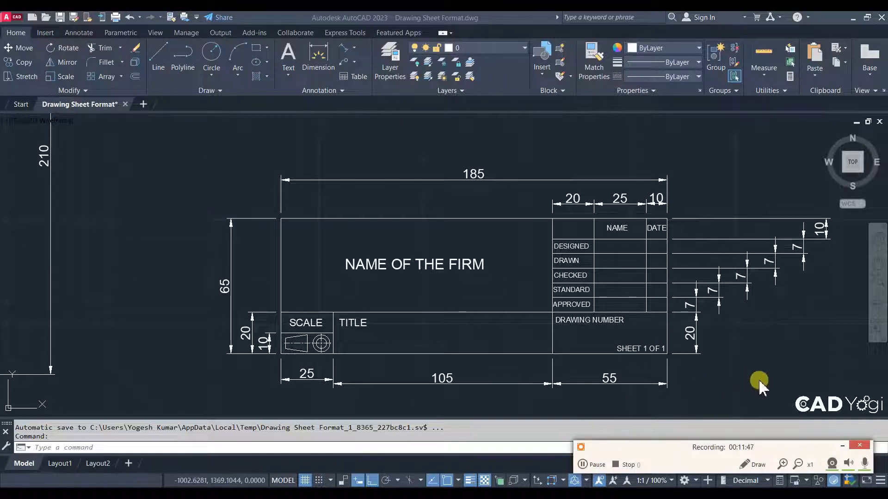
pyautogui.click(839, 445)
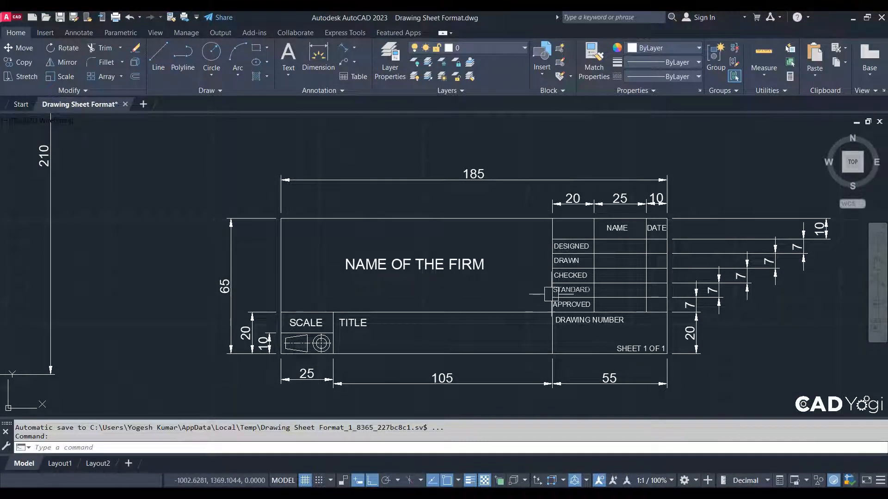
pyautogui.scroll(-8, 552, 274)
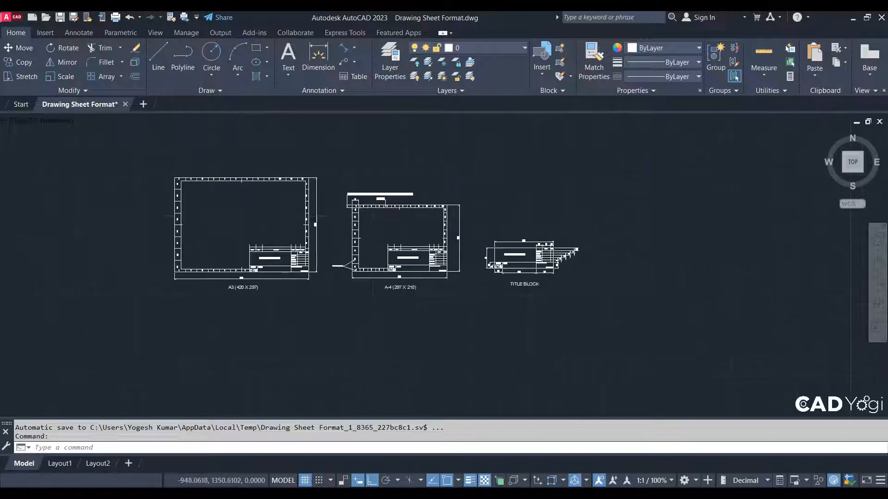
# Review the A4 format and title block detail, then examine the A5, A4 and A3 sizes in the sheet size diagram.
pyautogui.scroll(8, 449, 279)
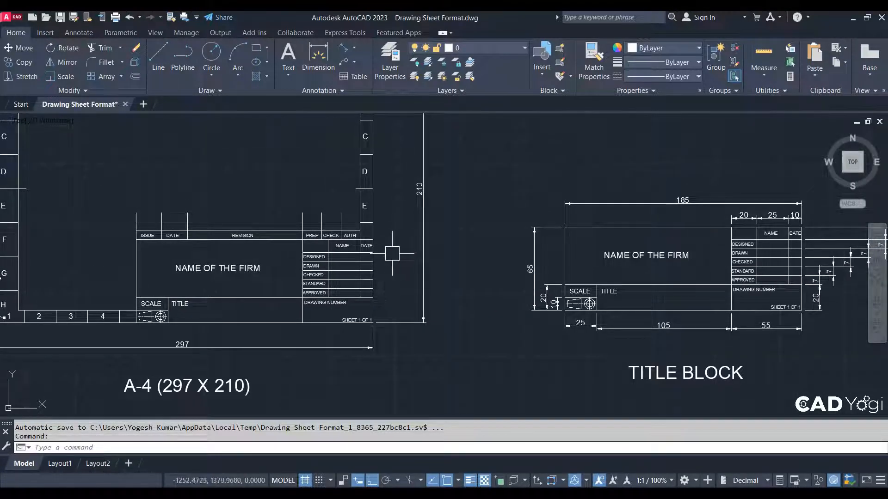
pyautogui.scroll(-6, 408, 269)
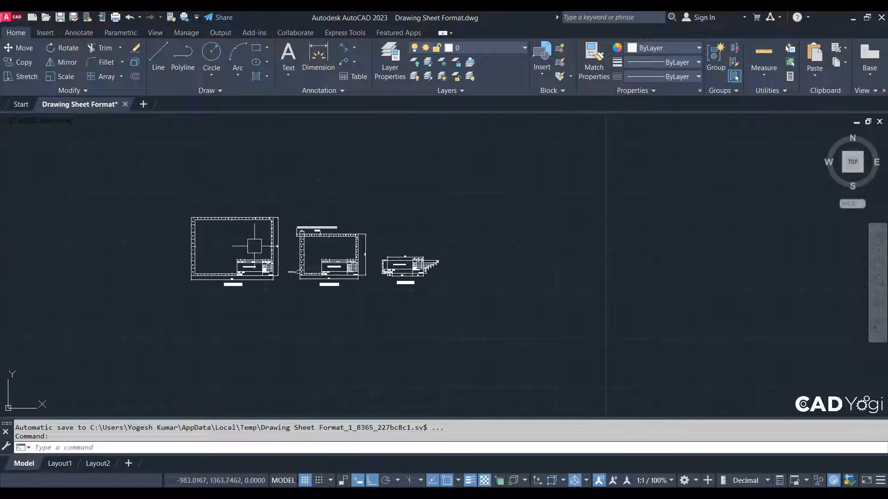
pyautogui.scroll(6, 476, 270)
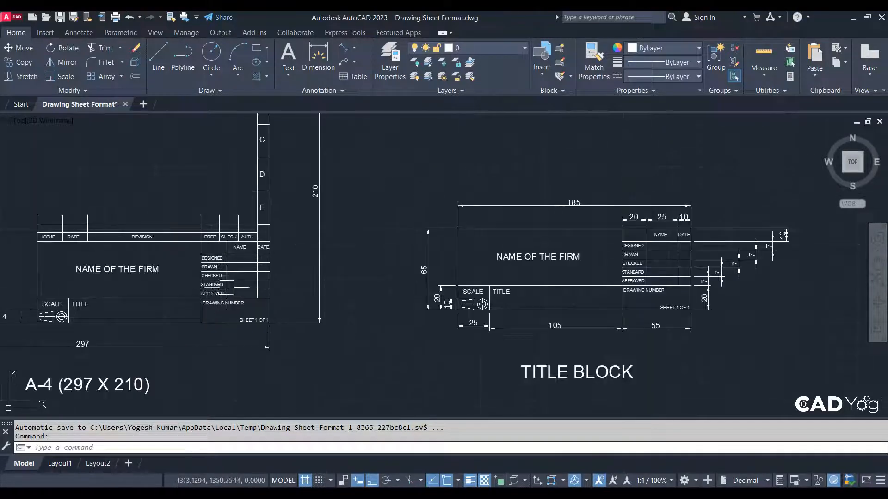
pyautogui.scroll(-5, 377, 308)
pyautogui.scroll(-3, 522, 328)
pyautogui.scroll(1, 456, 323)
pyautogui.moveTo(723, 351); pyautogui.dragTo(150, 294, button='middle')
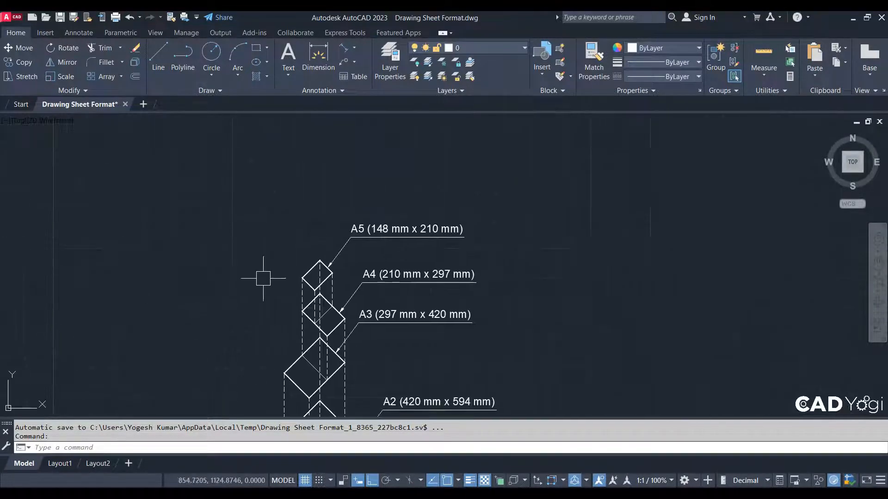
pyautogui.scroll(2, 326, 238)
pyautogui.moveTo(508, 349); pyautogui.dragTo(578, 307, button='middle')
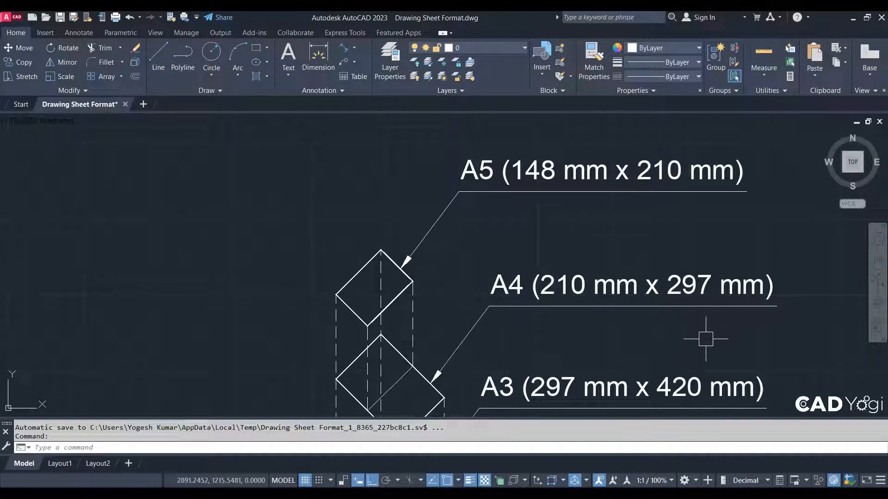
# Start the A4 sheet outline in empty space with a 297 mm horizontal top line and a 210 mm vertical line down from its right end.
pyautogui.click(158, 53)
pyautogui.scroll(-8, 807, 324)
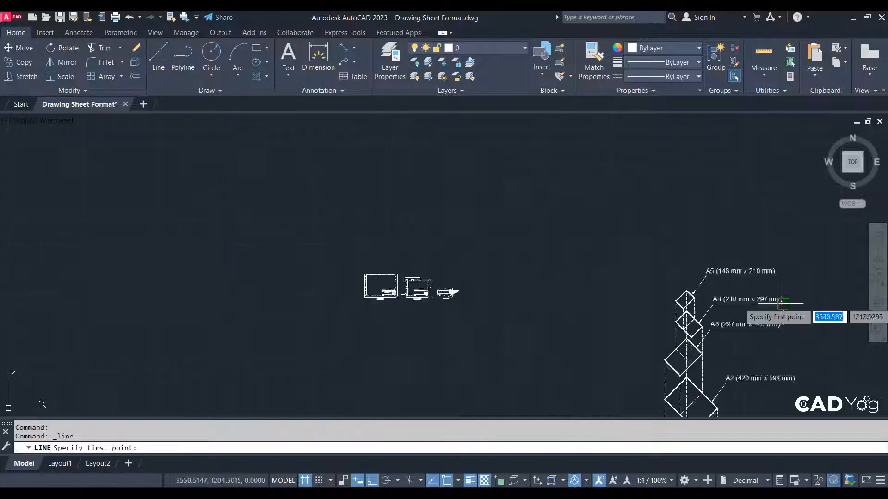
pyautogui.scroll(4, 806, 331)
pyautogui.scroll(2, 416, 224)
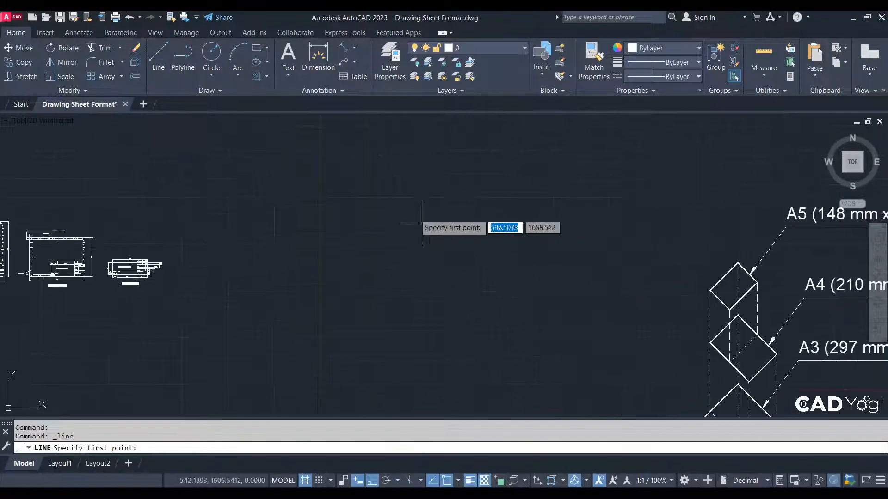
pyautogui.click(305, 204)
pyautogui.write('2')
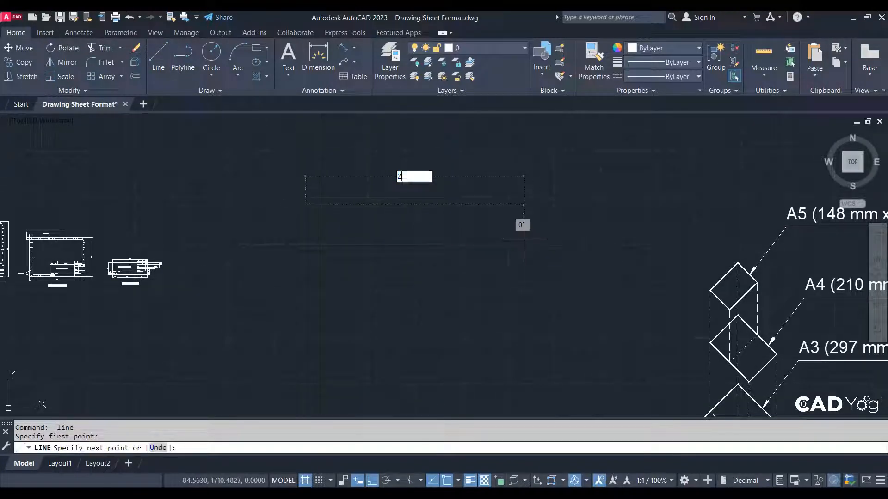
pyautogui.write('97')
pyautogui.press('Return')
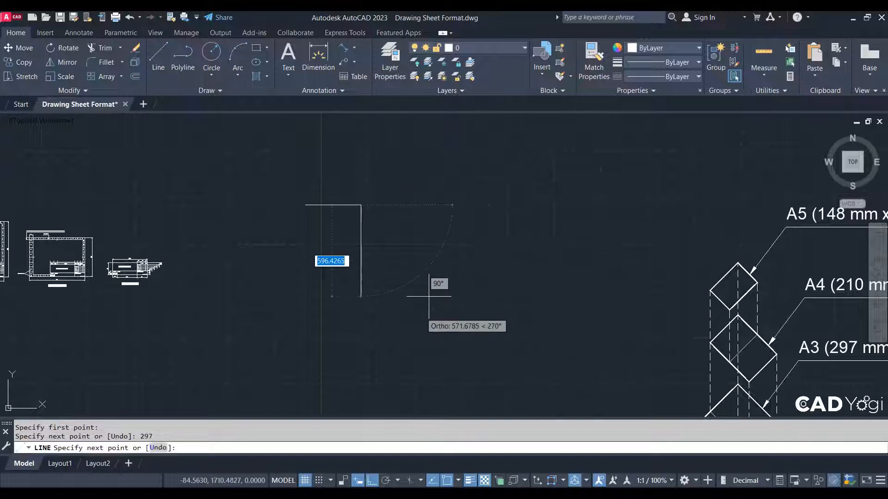
pyautogui.write('2')
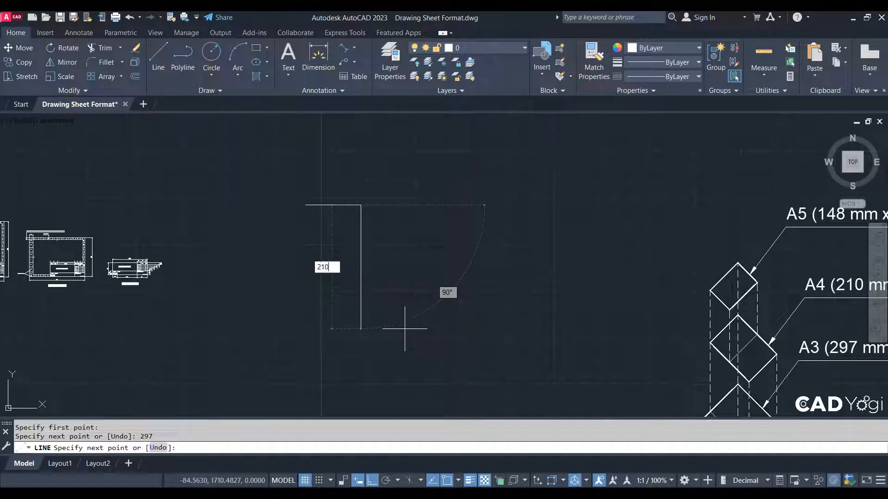
pyautogui.write('10')
pyautogui.press('Return')
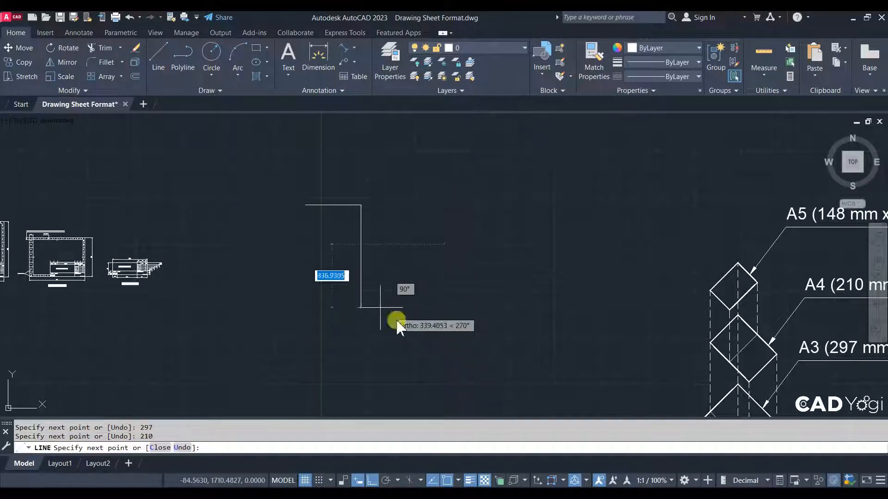
# Close the A4 outline with a 297 mm bottom line and a 210 mm left line back to the starting corner.
pyautogui.write('297')
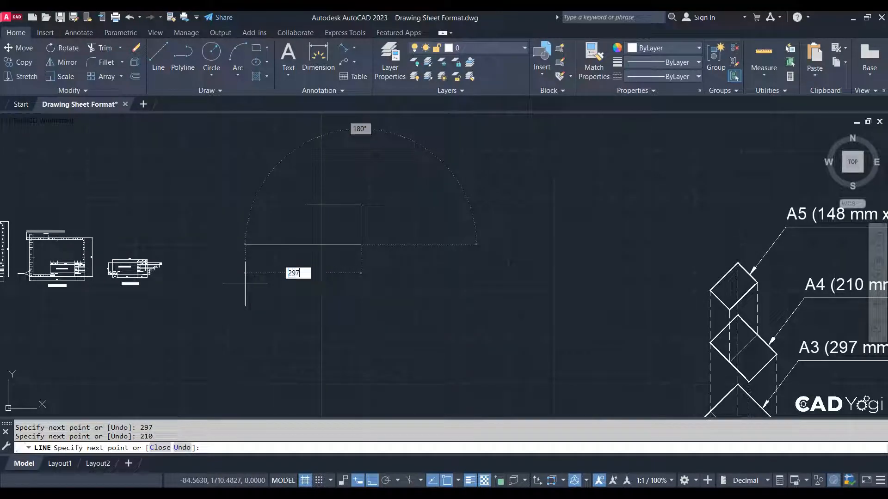
pyautogui.press('Return')
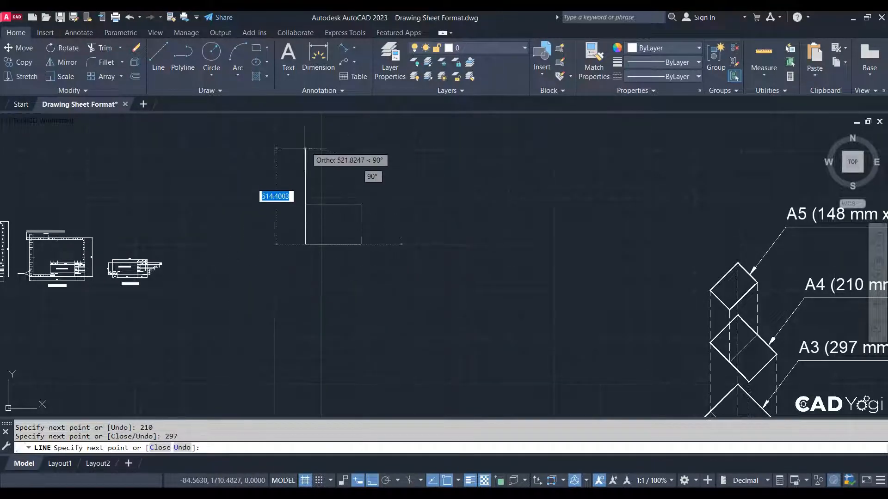
pyautogui.write('210')
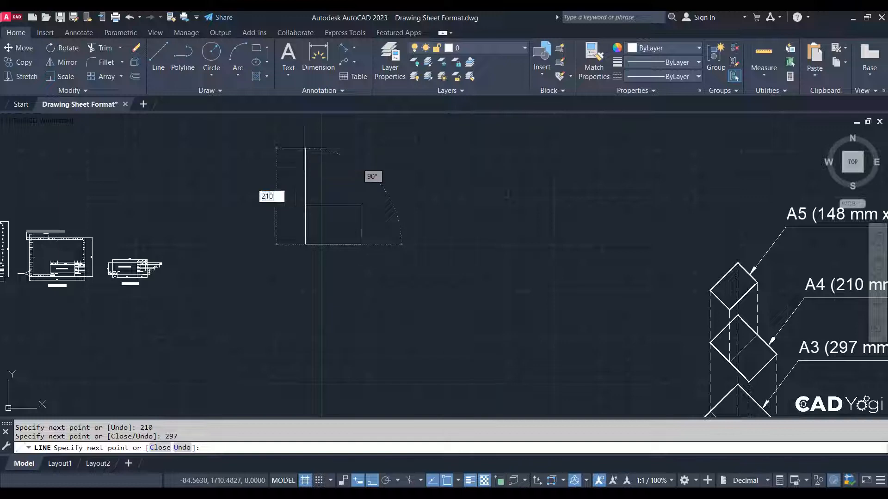
pyautogui.press('Return')
pyautogui.press('Escape')
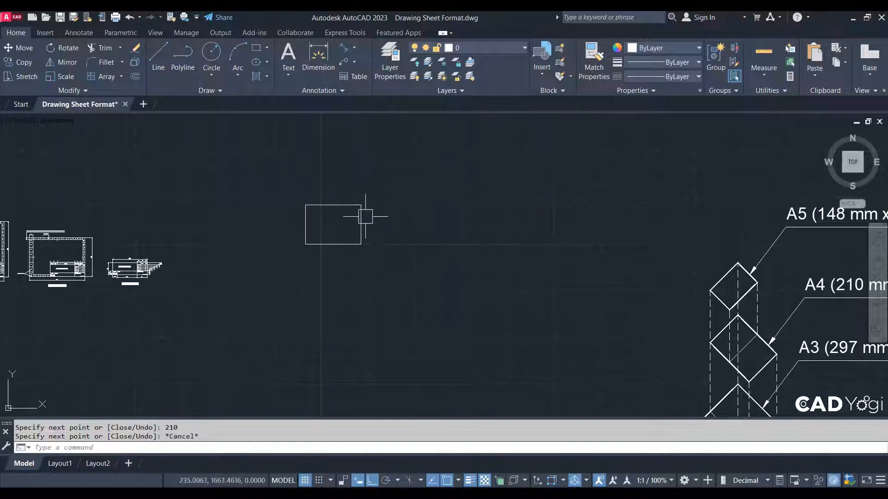
# Move the whole A4 rectangle horizontally to the left, closer to the title block detail.
pyautogui.scroll(4, 366, 204)
pyautogui.click(389, 182)
pyautogui.click(79, 365)
pyautogui.scroll(-1, 253, 263)
pyautogui.moveTo(254, 264); pyautogui.dragTo(332, 197, button='middle')
pyautogui.click(401, 250)
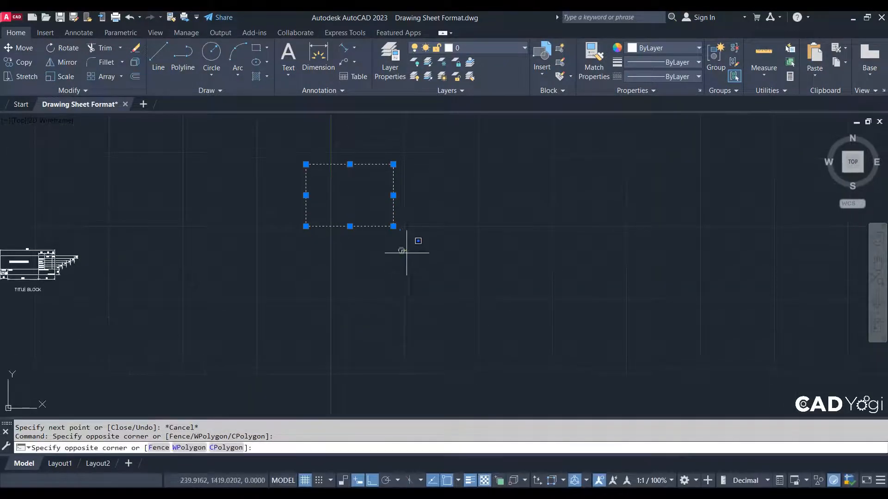
pyautogui.click(479, 308)
pyautogui.write('m')
pyautogui.press('Return')
pyautogui.click(426, 237)
pyautogui.click(319, 313)
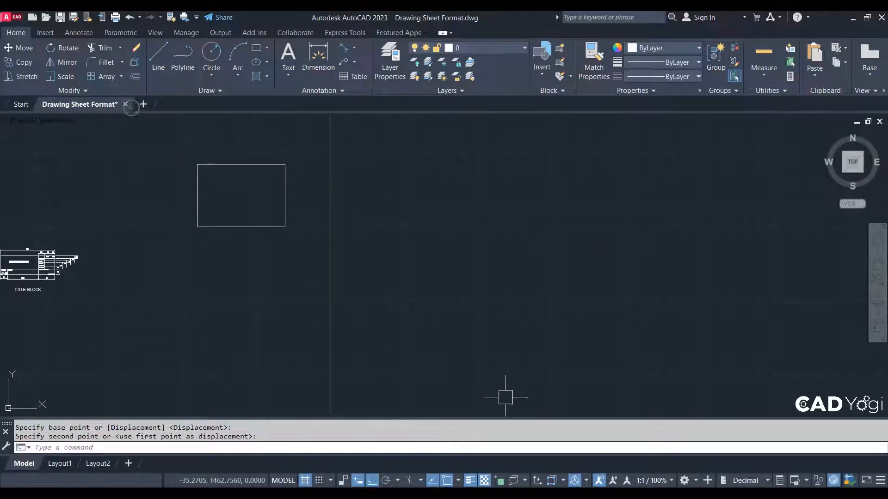
# Move the A4 rectangle straight down to about the level of the existing sheet formats.
pyautogui.click(117, 118)
pyautogui.click(349, 281)
pyautogui.moveTo(333, 269); pyautogui.dragTo(602, 359, button='middle')
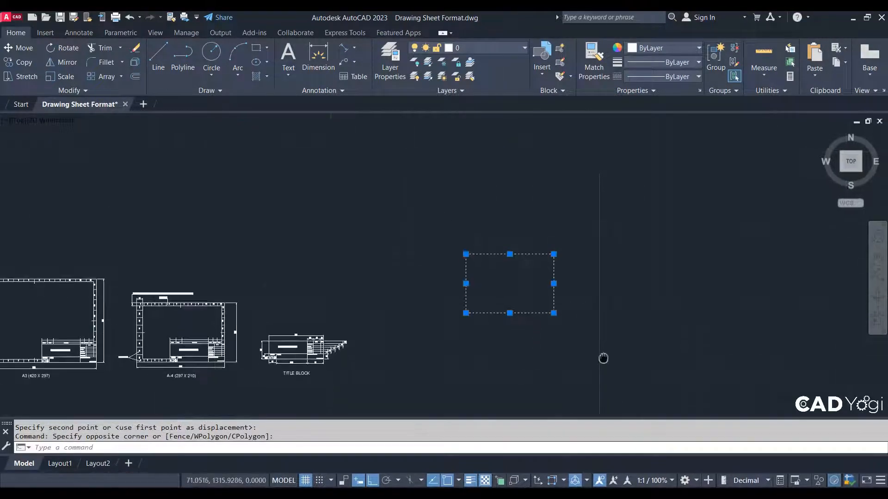
pyautogui.write('m')
pyautogui.press('Return')
pyautogui.click(606, 322)
pyautogui.click(597, 380)
# Shift the A4 rectangle farther left so it sits beside the title block detail.
pyautogui.scroll(2, 581, 377)
pyautogui.click(584, 399)
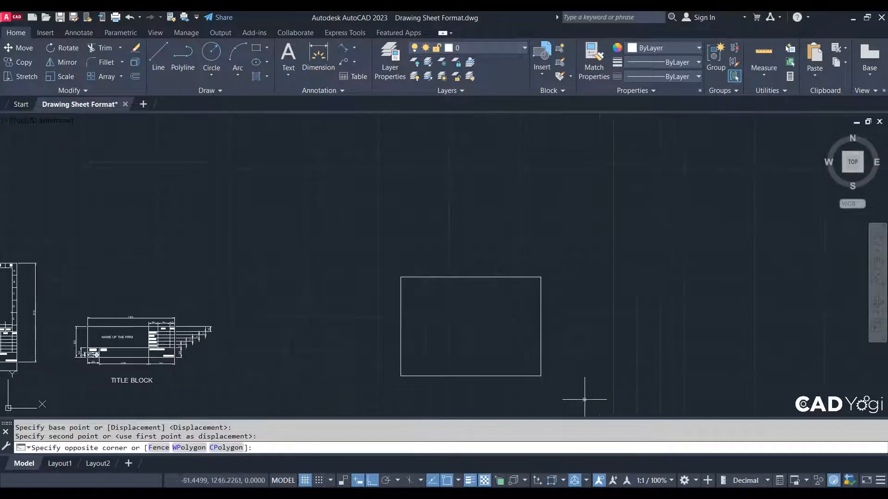
pyautogui.click(313, 212)
pyautogui.write('m')
pyautogui.press('Return')
pyautogui.click(533, 259)
pyautogui.click(458, 236)
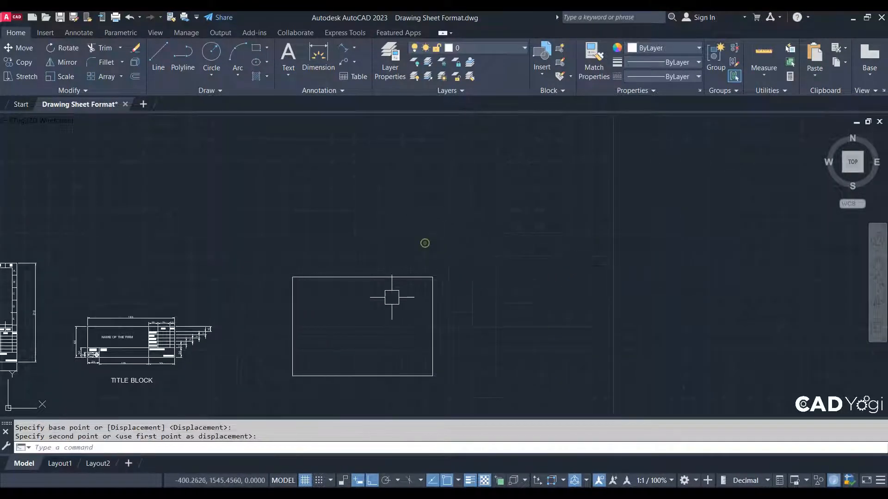
# Check the length of the A4 rectangle's top edge with a temporary linear dimension, without placing it.
pyautogui.scroll(3, 375, 312)
pyautogui.moveTo(434, 237); pyautogui.dragTo(429, 238, button='middle')
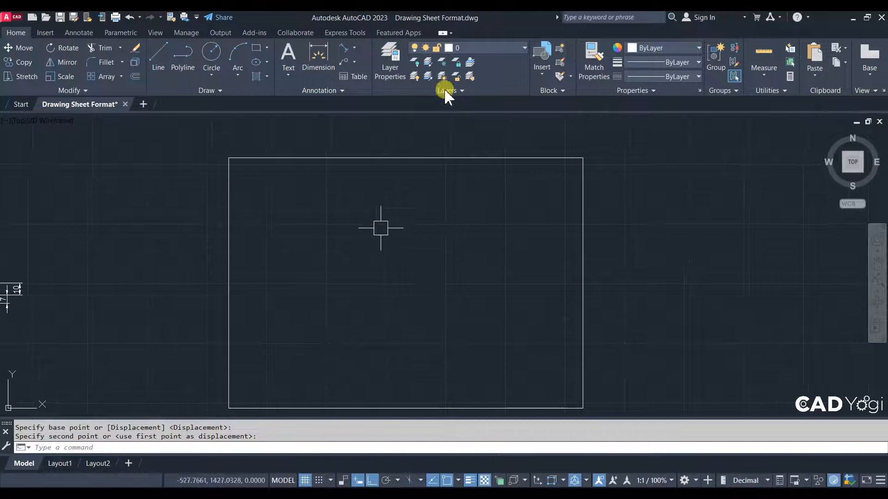
pyautogui.click(355, 56)
pyautogui.click(229, 158)
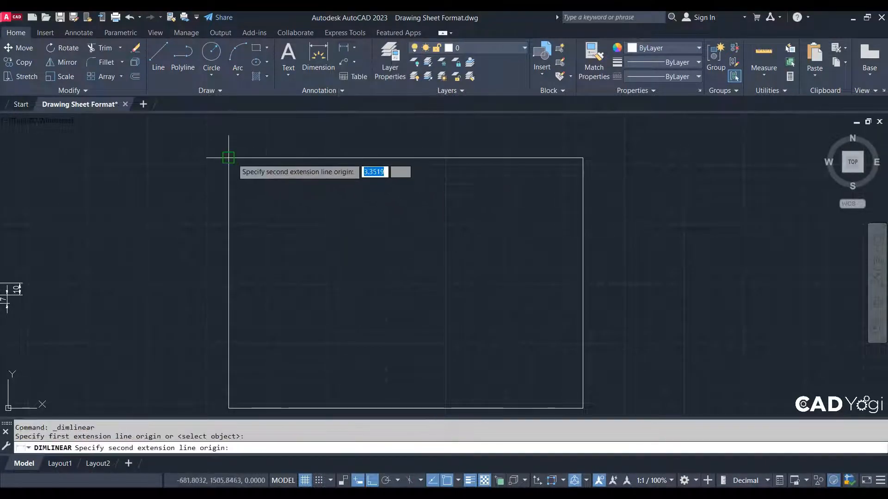
pyautogui.click(583, 158)
pyautogui.scroll(3, 406, 154)
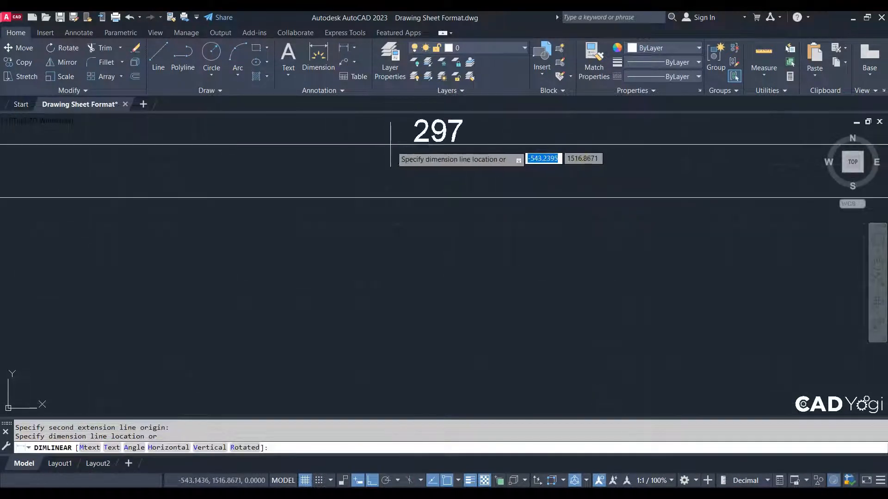
pyautogui.scroll(-1, 407, 151)
pyautogui.scroll(-2, 414, 189)
pyautogui.scroll(5, 531, 182)
pyautogui.press('Escape')
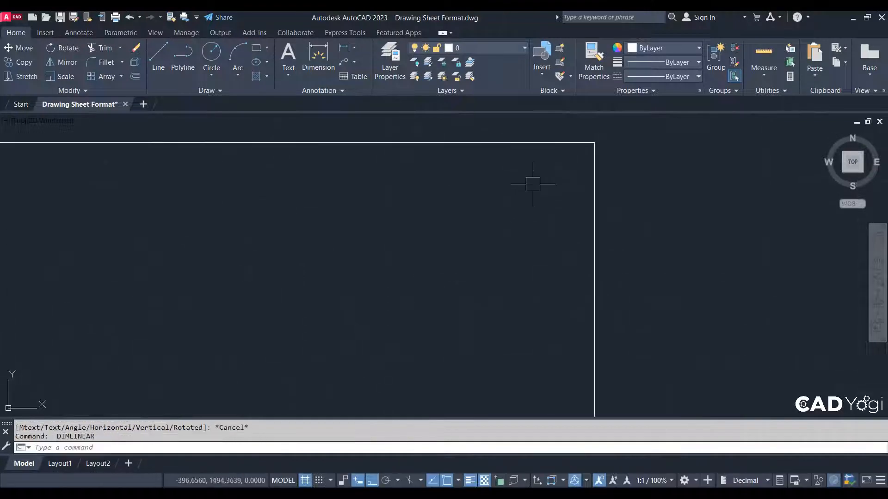
# Check the height of the A4 rectangle's right edge with a temporary linear dimension, without placing it.
pyautogui.press('Return')
pyautogui.click(594, 143)
pyautogui.moveTo(587, 229); pyautogui.dragTo(575, 297, button='middle')
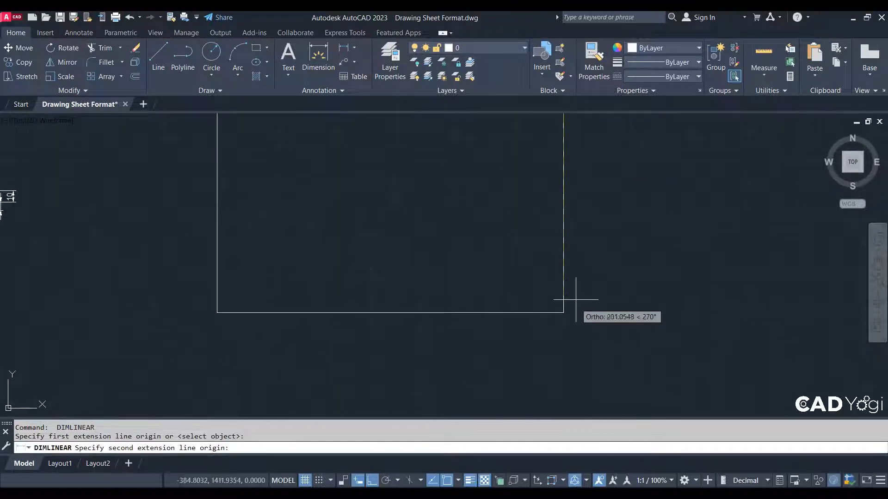
pyautogui.click(563, 313)
pyautogui.scroll(4, 593, 189)
pyautogui.scroll(-2, 589, 226)
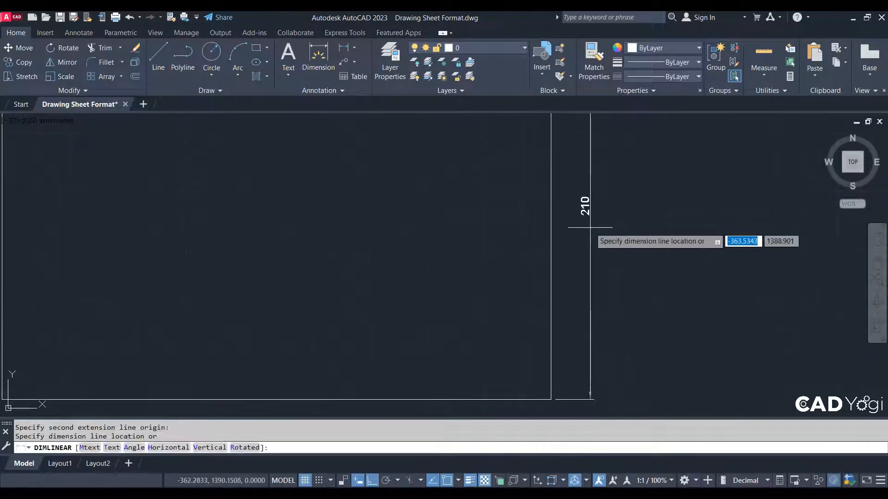
pyautogui.moveTo(585, 241); pyautogui.dragTo(579, 265, button='middle')
pyautogui.press('Escape')
# Check the minimum border width note and the left margin on the reference A4 format, then return to the new rectangle.
pyautogui.scroll(-3, 562, 248)
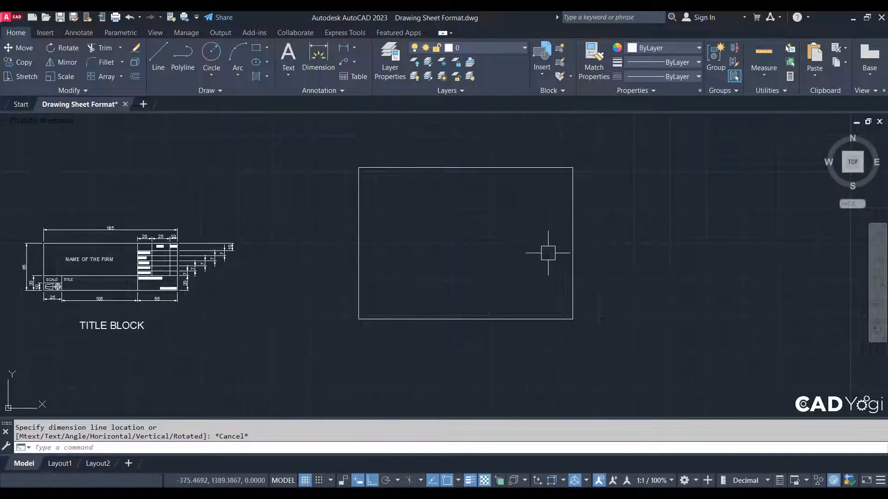
pyautogui.moveTo(346, 281); pyautogui.dragTo(418, 283, button='middle')
pyautogui.moveTo(309, 297); pyautogui.dragTo(518, 319, button='middle')
pyautogui.moveTo(165, 253); pyautogui.dragTo(339, 289, button='middle')
pyautogui.scroll(2, 187, 212)
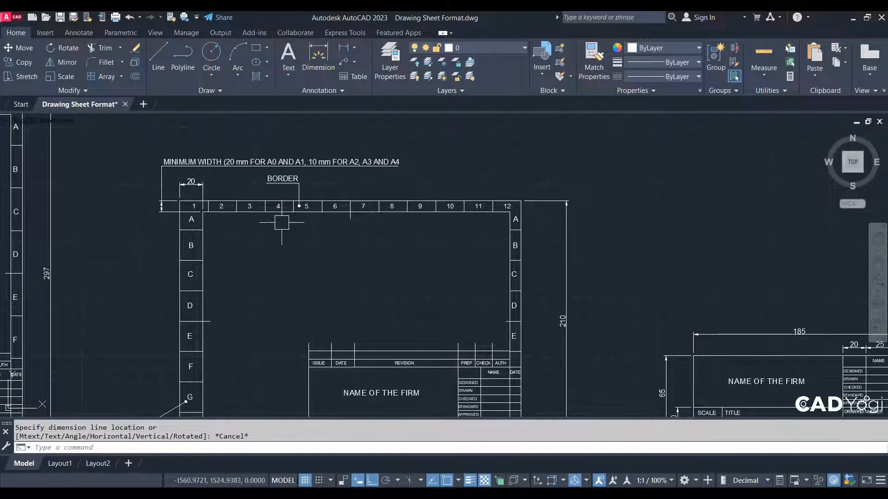
pyautogui.moveTo(283, 211); pyautogui.dragTo(70, 184, button='middle')
pyautogui.scroll(-2, 294, 162)
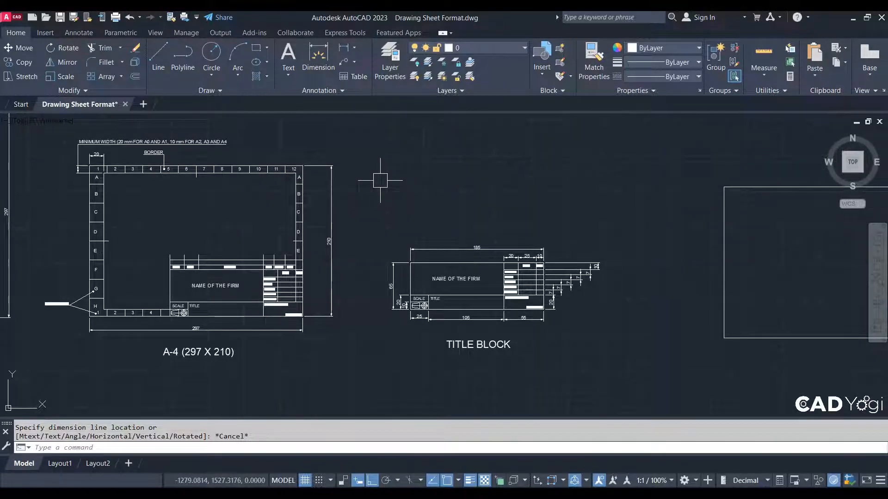
pyautogui.moveTo(466, 239); pyautogui.dragTo(175, 215, button='middle')
pyautogui.moveTo(593, 258); pyautogui.dragTo(555, 294, button='middle')
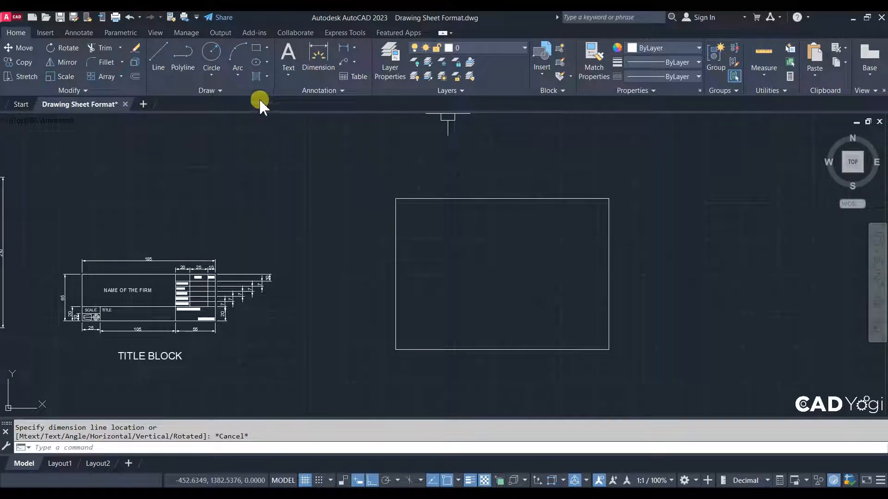
# Offset the top and right edges of the A4 rectangle 10 mm inward.
pyautogui.write('o')
pyautogui.press('Return')
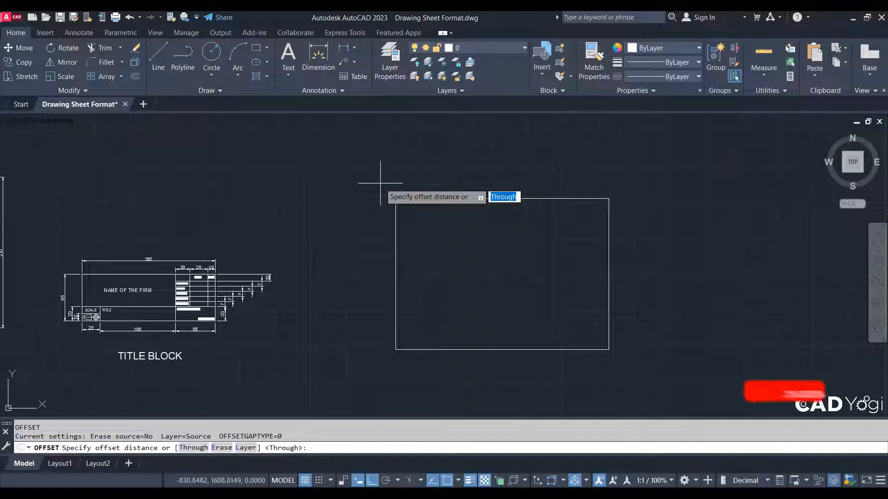
pyautogui.write('10')
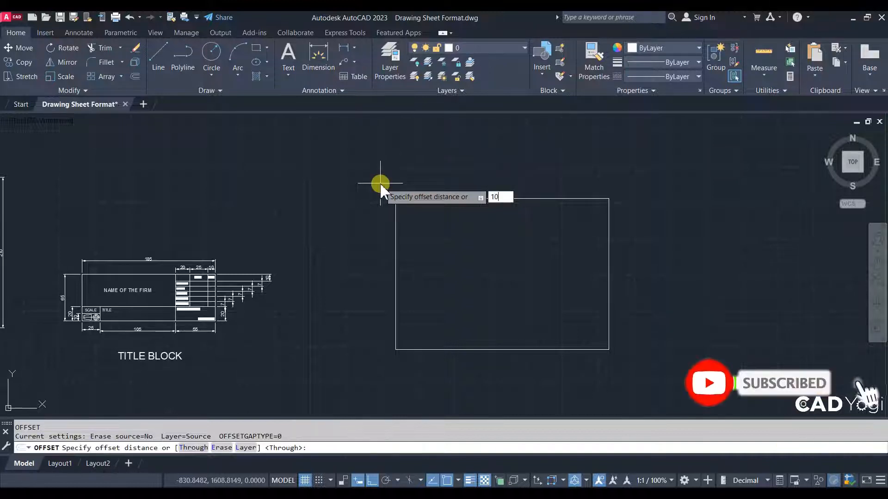
pyautogui.press('Return')
pyautogui.scroll(2, 632, 215)
pyautogui.click(571, 187)
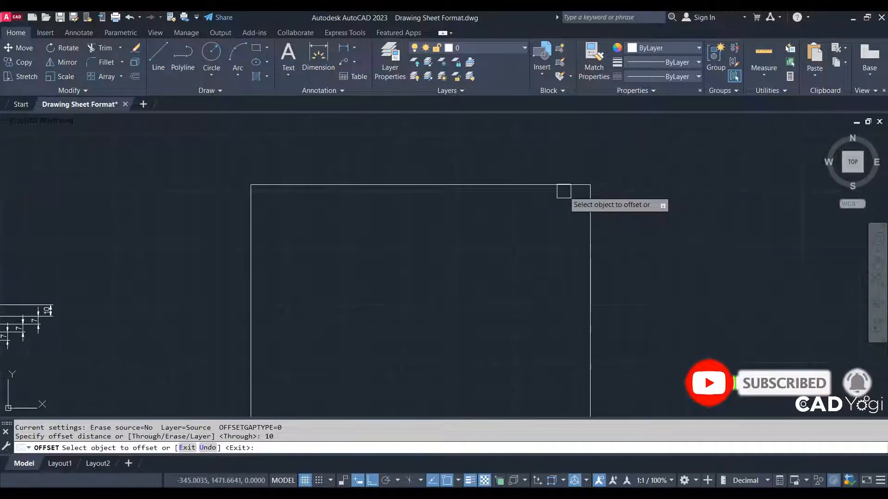
pyautogui.click(536, 248)
pyautogui.click(590, 253)
pyautogui.click(530, 255)
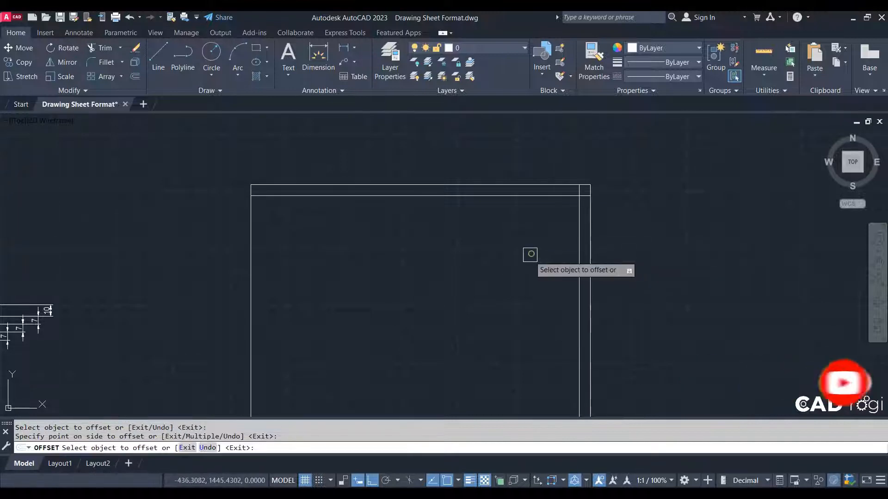
# Offset the bottom edge of the A4 rectangle inward by the same 10 mm and finish the Offset command.
pyautogui.moveTo(530, 339); pyautogui.dragTo(539, 239, button='middle')
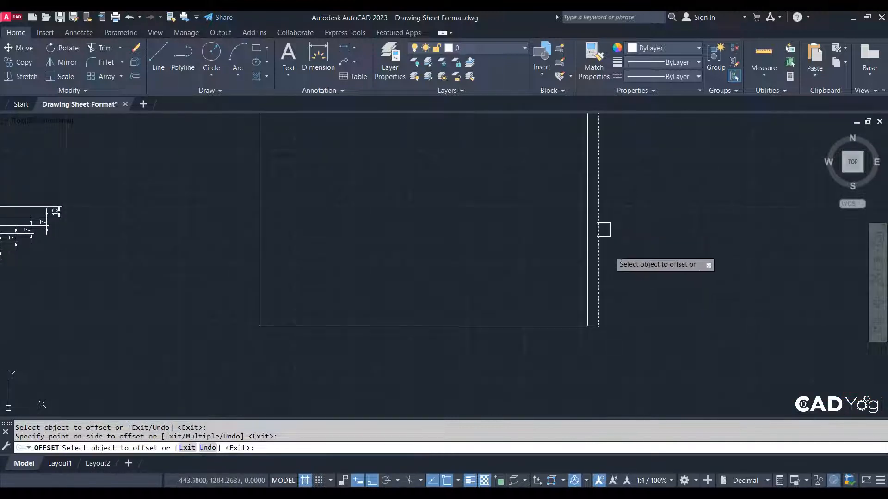
pyautogui.click(529, 326)
pyautogui.click(531, 278)
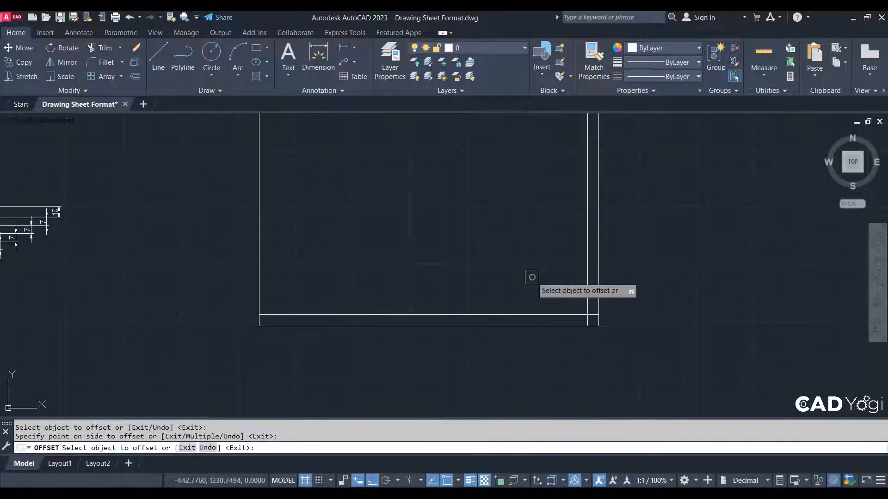
pyautogui.rightClick(511, 233)
pyautogui.click(532, 241)
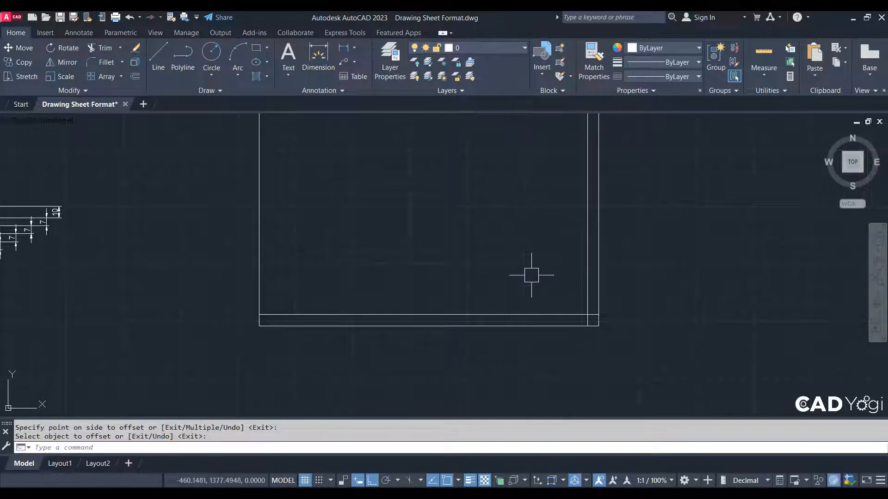
# Offset the left edge of the A4 rectangle 20 mm inward to form the wider margin.
pyautogui.press('Return')
pyautogui.write('20')
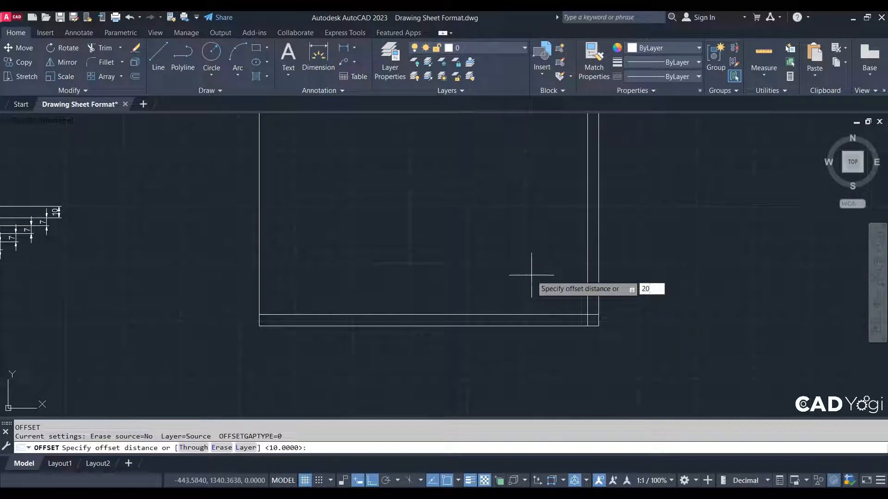
pyautogui.press('Return')
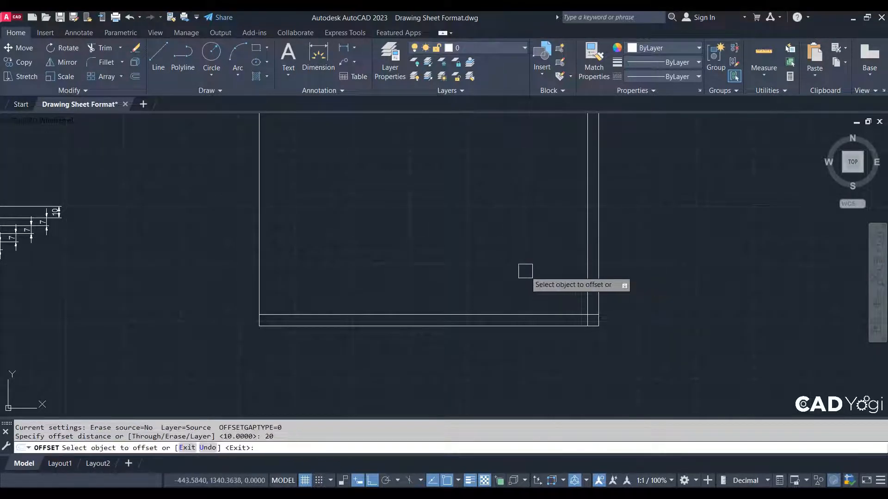
pyautogui.click(259, 254)
pyautogui.click(336, 250)
pyautogui.rightClick(335, 245)
pyautogui.click(361, 253)
# Trim the overhanging ends of the border lines at the sheet's upper-left corner.
pyautogui.moveTo(311, 317); pyautogui.dragTo(325, 376, button='middle')
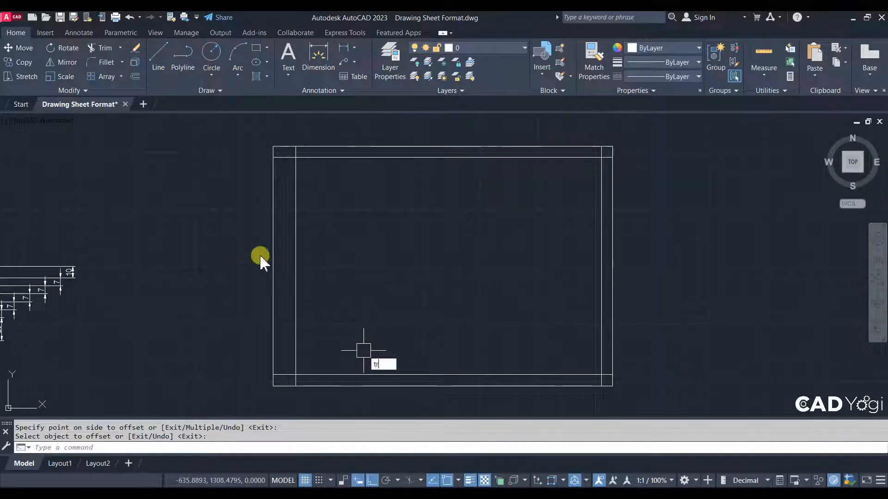
pyautogui.press('Return')
pyautogui.scroll(4, 282, 144)
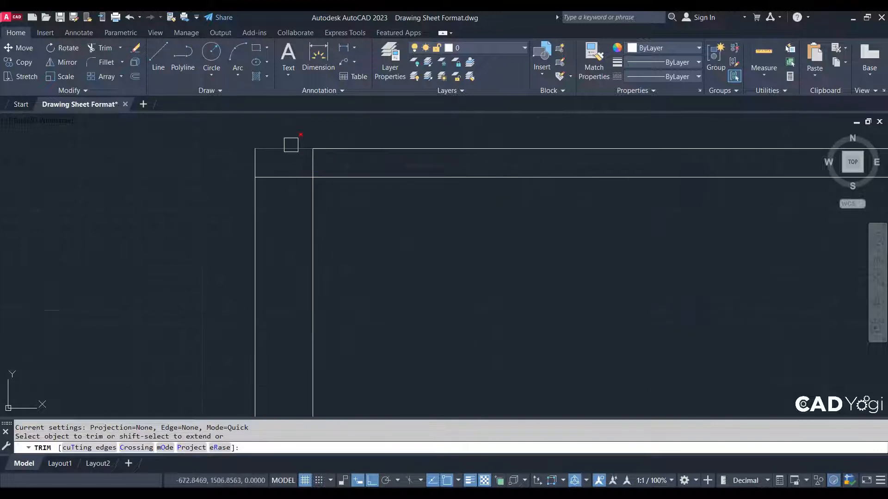
pyautogui.click(312, 161)
pyautogui.scroll(-5, 770, 260)
# Trim the overhanging border line ends at the sheet's upper-right corner.
pyautogui.scroll(4, 603, 195)
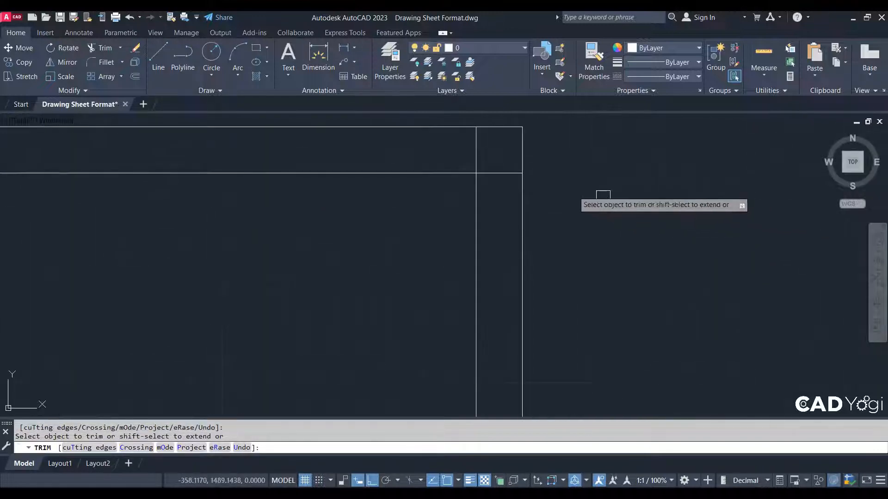
pyautogui.click(500, 173)
pyautogui.click(484, 149)
pyautogui.scroll(-2, 506, 148)
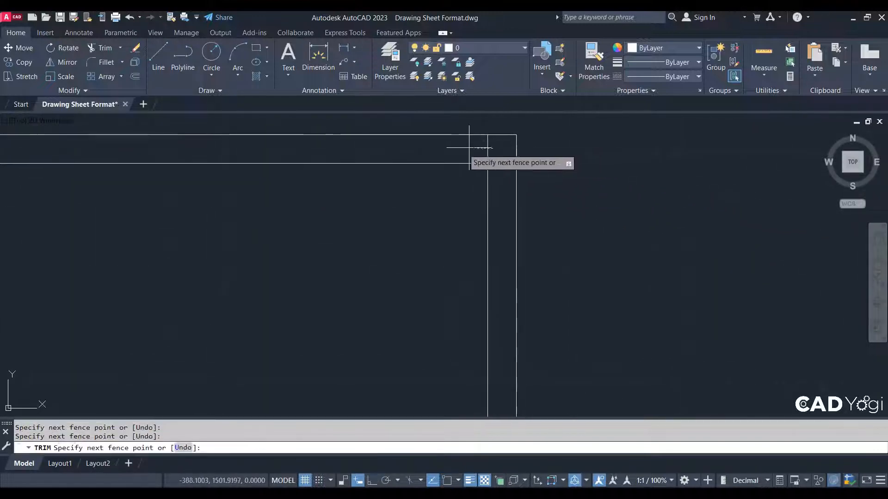
pyautogui.press('Return')
# Trim the border line ends that overrun the sheet's lower-right corner.
pyautogui.scroll(-3, 503, 329)
pyautogui.scroll(4, 568, 297)
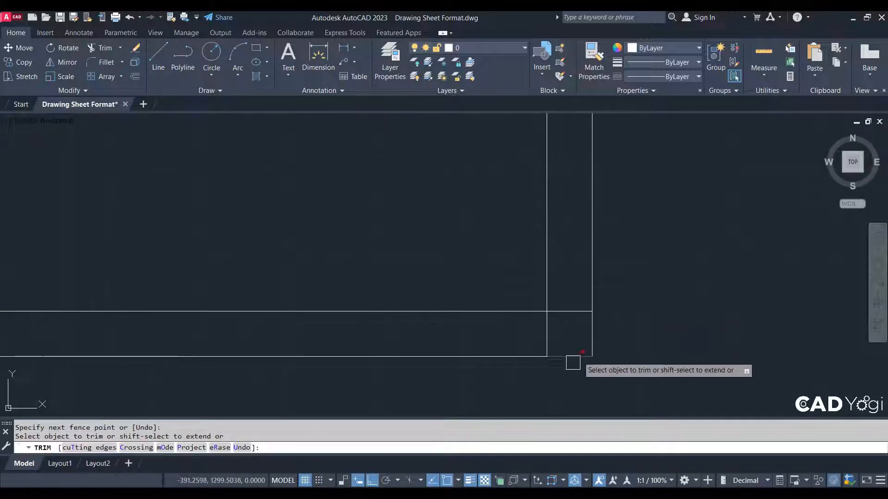
pyautogui.click(564, 312)
pyautogui.click(547, 336)
pyautogui.scroll(-2, 622, 330)
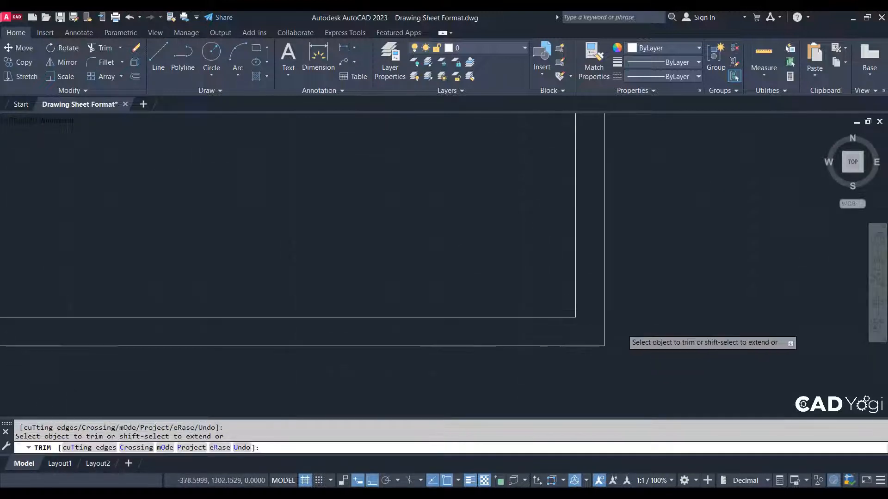
# Trim the border line ends at the sheet's lower-left corner and finish the Trim command.
pyautogui.scroll(-2, 620, 329)
pyautogui.scroll(4, 449, 347)
pyautogui.click(320, 287)
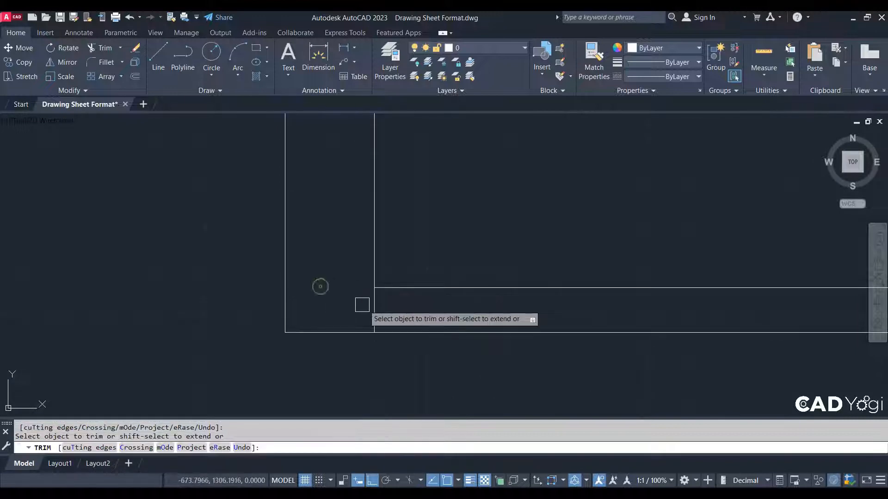
pyautogui.press('Return')
pyautogui.scroll(-3, 389, 320)
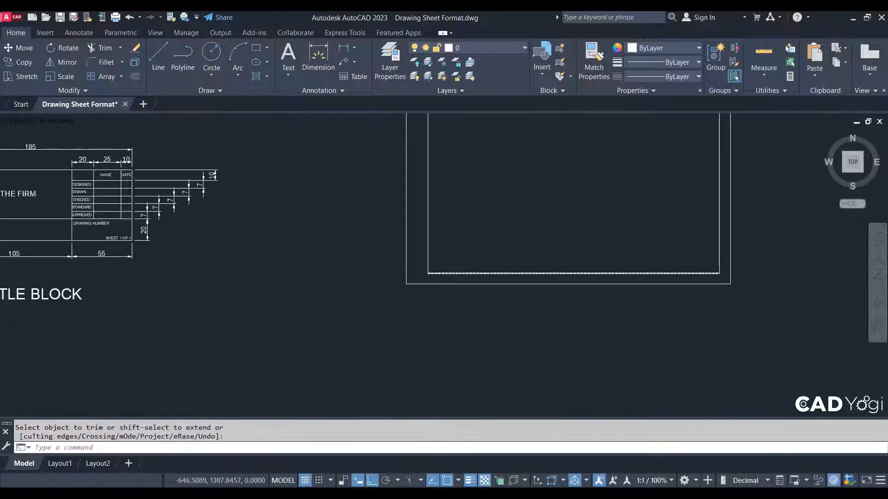
# Examine the inner border and the wider left margin of the new A4 sheet.
pyautogui.scroll(-2, 370, 336)
pyautogui.scroll(2, 559, 222)
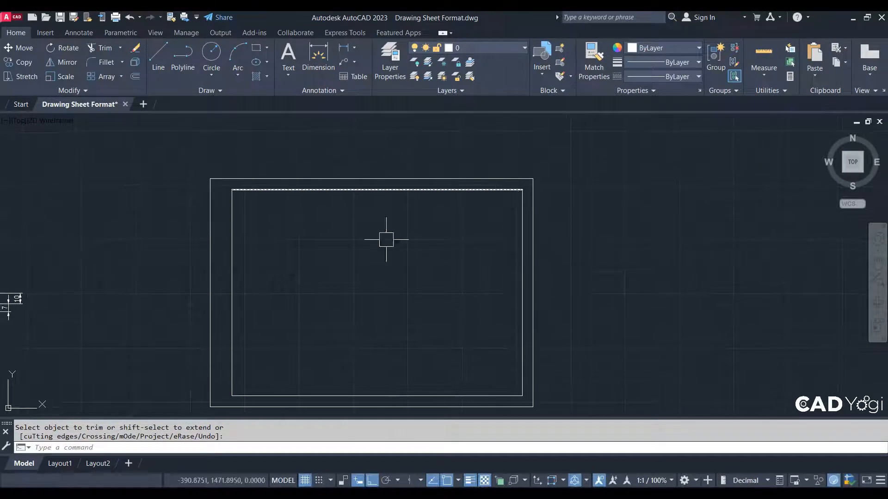
pyautogui.moveTo(262, 263); pyautogui.dragTo(421, 248, button='middle')
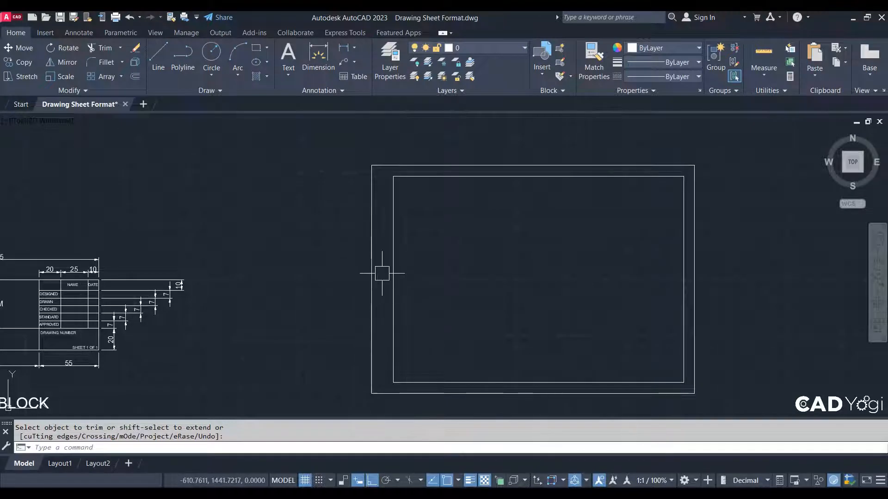
pyautogui.scroll(2, 382, 273)
pyautogui.scroll(-2, 430, 296)
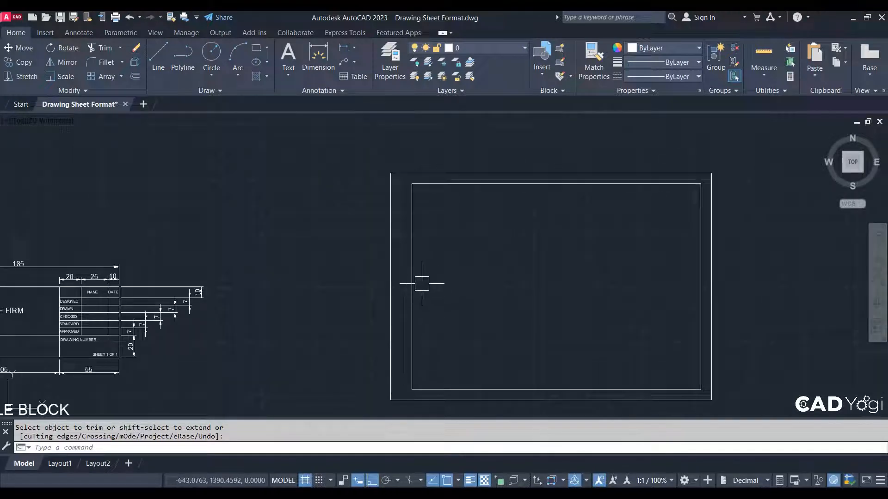
pyautogui.scroll(2, 418, 235)
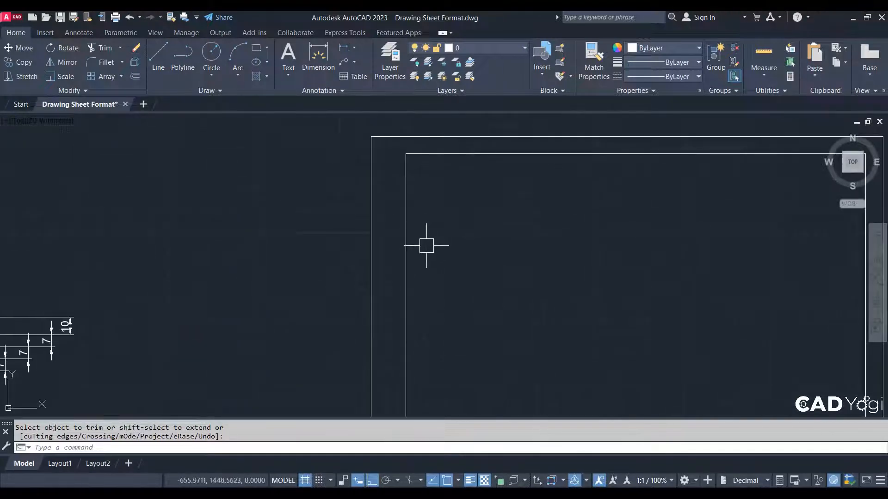
pyautogui.moveTo(410, 235); pyautogui.dragTo(409, 228, button='middle')
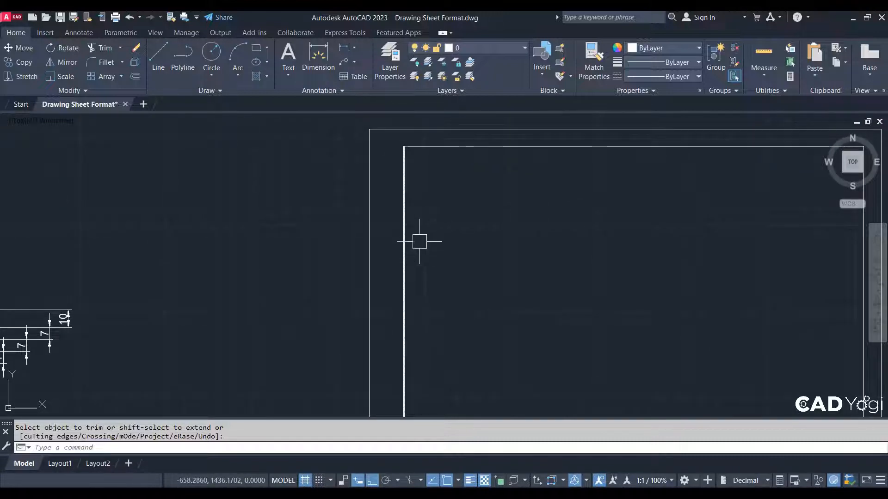
# Compare the left margin and border with the reference A4 format, then return to the new sheet.
pyautogui.scroll(-2, 424, 271)
pyautogui.scroll(-2, 395, 273)
pyautogui.moveTo(317, 282); pyautogui.dragTo(618, 269, button='middle')
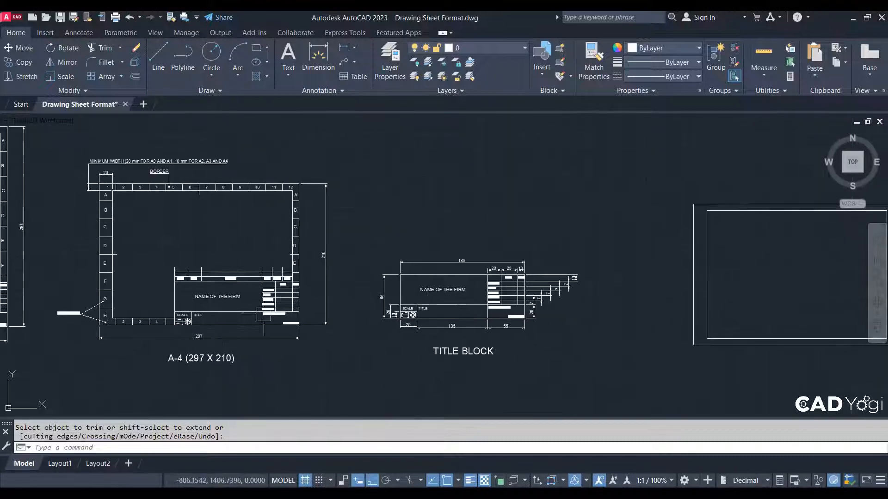
pyautogui.moveTo(223, 310); pyautogui.dragTo(350, 325, button='middle')
pyautogui.moveTo(235, 249); pyautogui.dragTo(250, 254, button='middle')
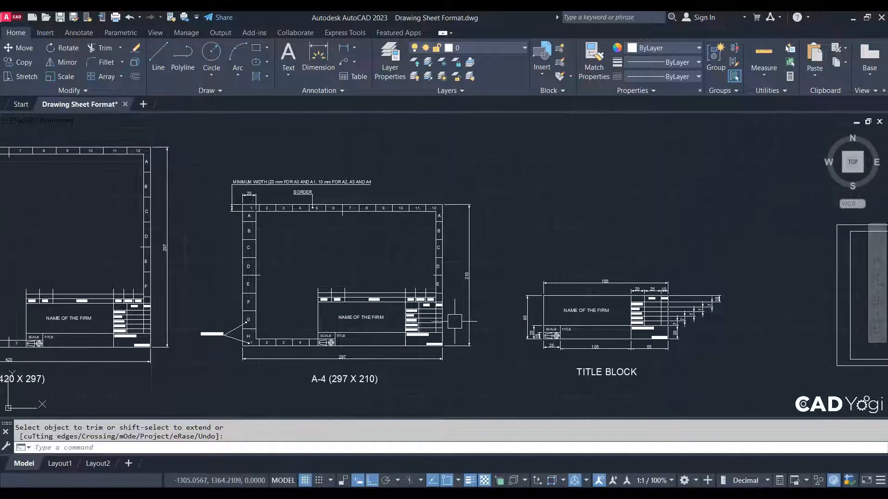
pyautogui.scroll(2, 250, 254)
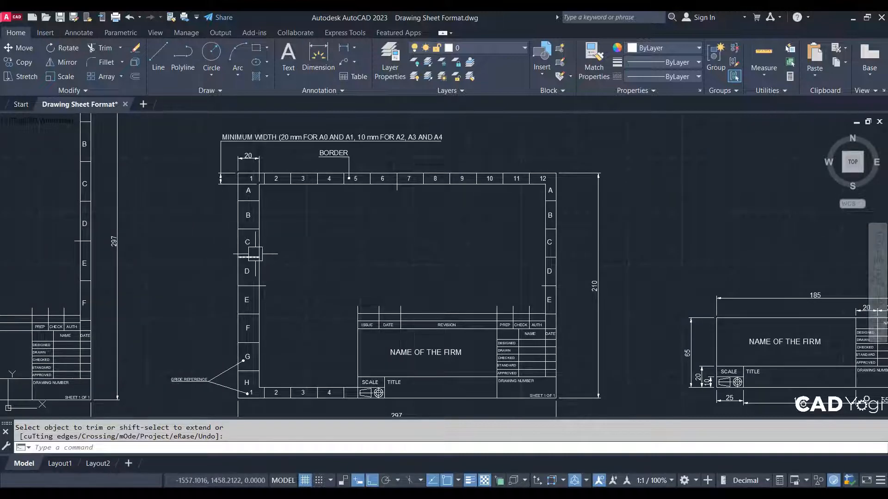
pyautogui.scroll(-2, 429, 295)
pyautogui.moveTo(359, 303); pyautogui.dragTo(335, 312, button='middle')
pyautogui.scroll(1, 722, 331)
pyautogui.moveTo(721, 331); pyautogui.dragTo(611, 329, button='middle')
pyautogui.scroll(2, 601, 322)
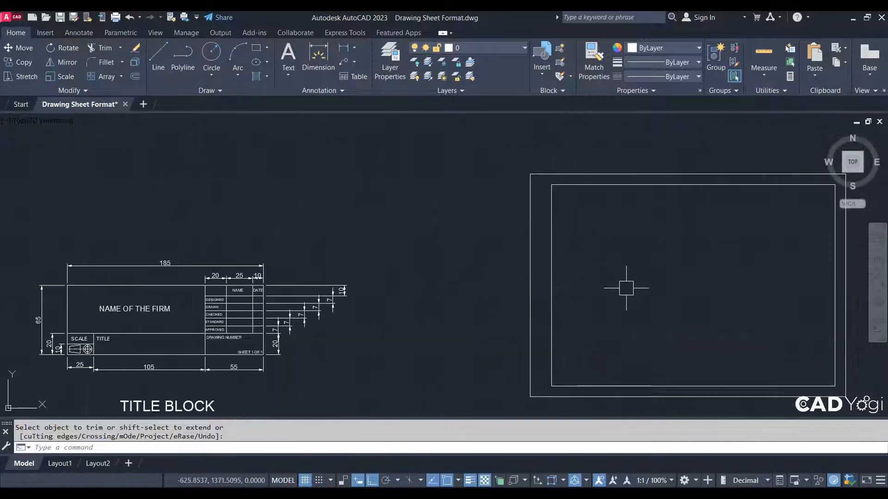
# Draw a circle with a radius of about 7.6 mm in the upper half of the sheet's left margin.
pyautogui.scroll(2, 541, 271)
pyautogui.write('c')
pyautogui.press('Return')
pyautogui.scroll(4, 476, 258)
pyautogui.click(481, 256)
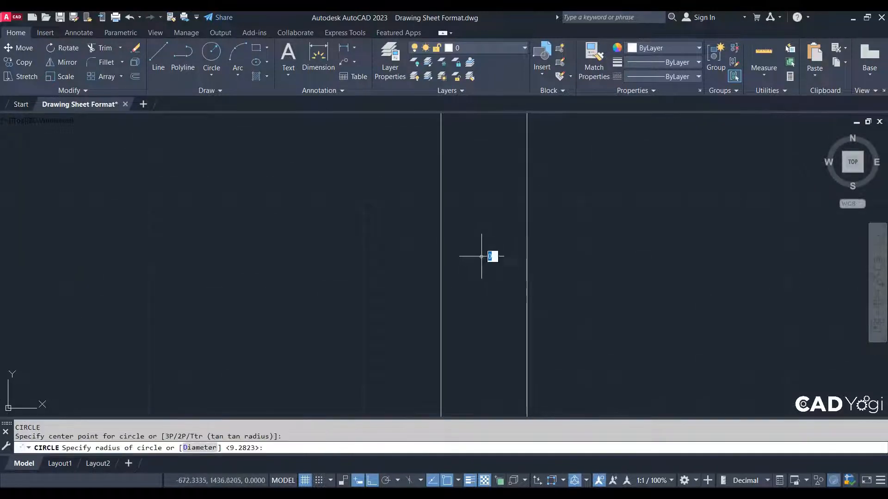
pyautogui.click(506, 278)
pyautogui.scroll(-5, 484, 263)
pyautogui.scroll(3, 486, 273)
# Shrink the circle in the left margin to a radius of about 5 mm and clear the selection.
pyautogui.click(481, 283)
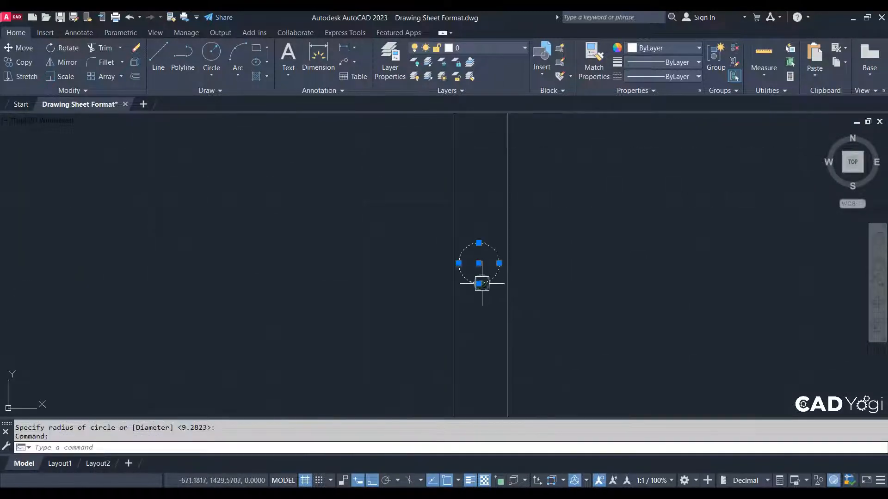
pyautogui.click(481, 283)
pyautogui.scroll(3, 480, 282)
pyautogui.press('Escape')
pyautogui.scroll(-3, 476, 327)
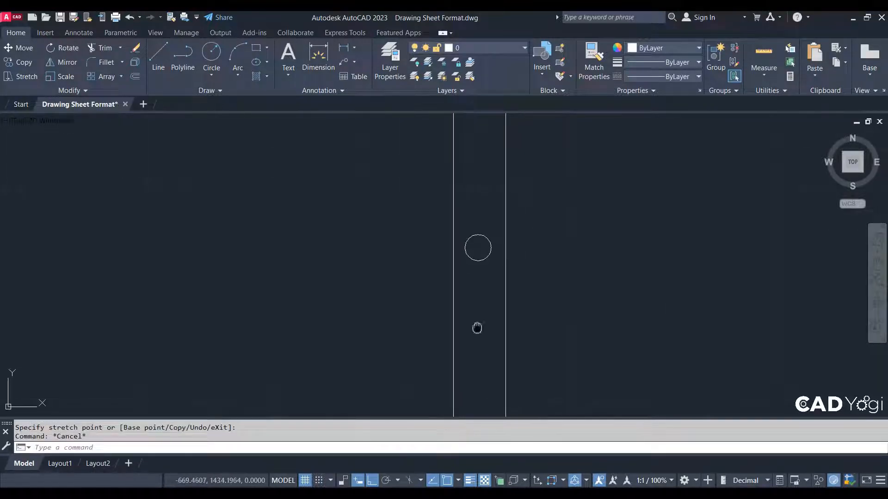
# Draw a second circle with a radius of about 5 mm lower in the left margin, below the first.
pyautogui.scroll(-3, 481, 278)
pyautogui.scroll(3, 492, 232)
pyautogui.press('Return')
pyautogui.click(493, 246)
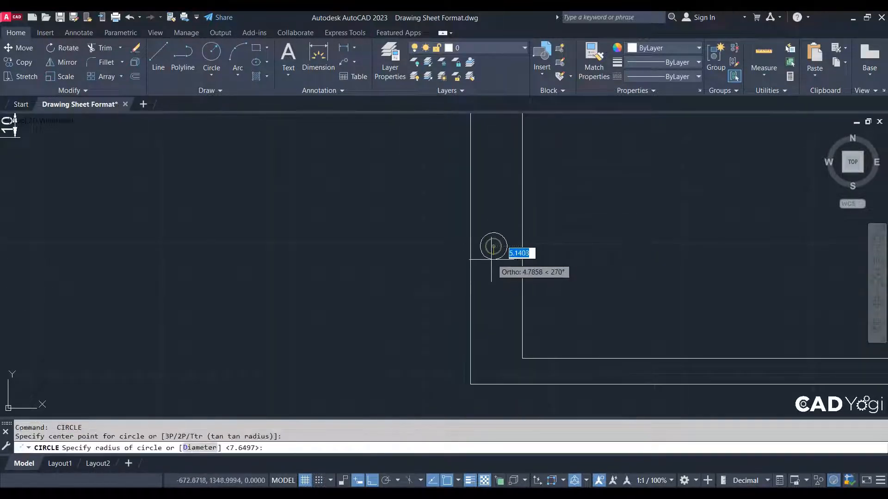
pyautogui.press('Escape')
pyautogui.scroll(-4, 508, 257)
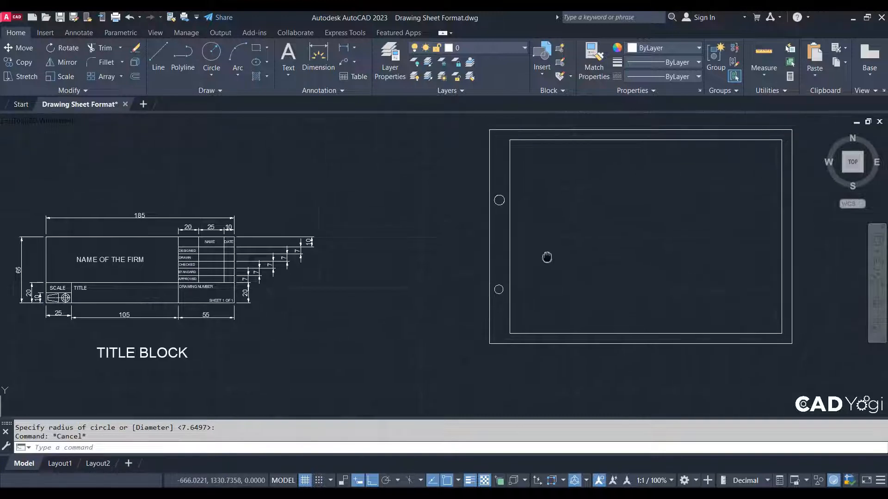
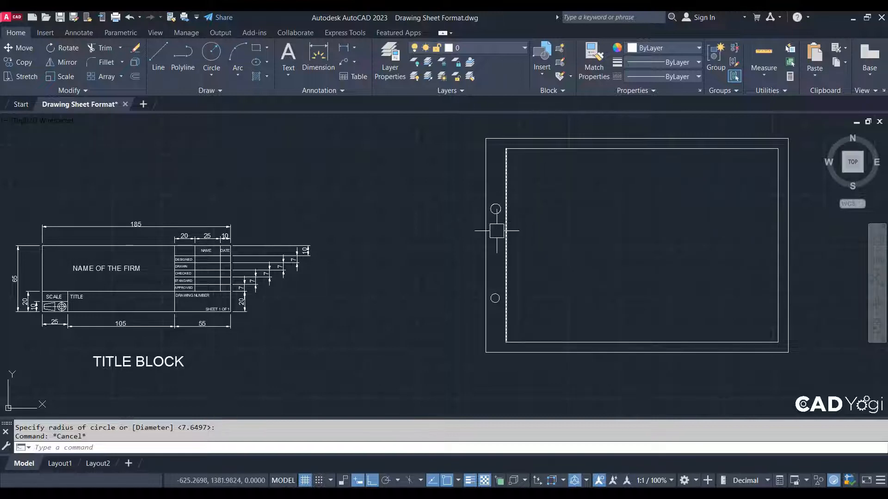
# Erase both circles from the sheet's left margin.
pyautogui.click(419, 186)
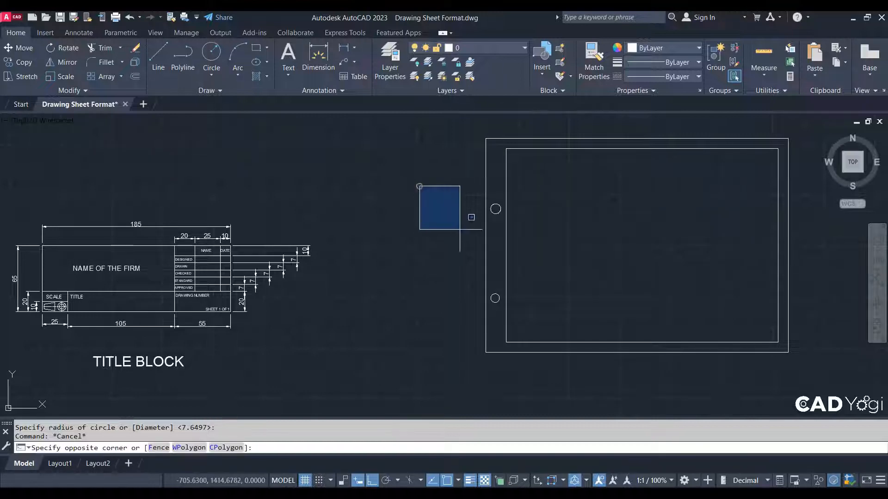
pyautogui.click(543, 324)
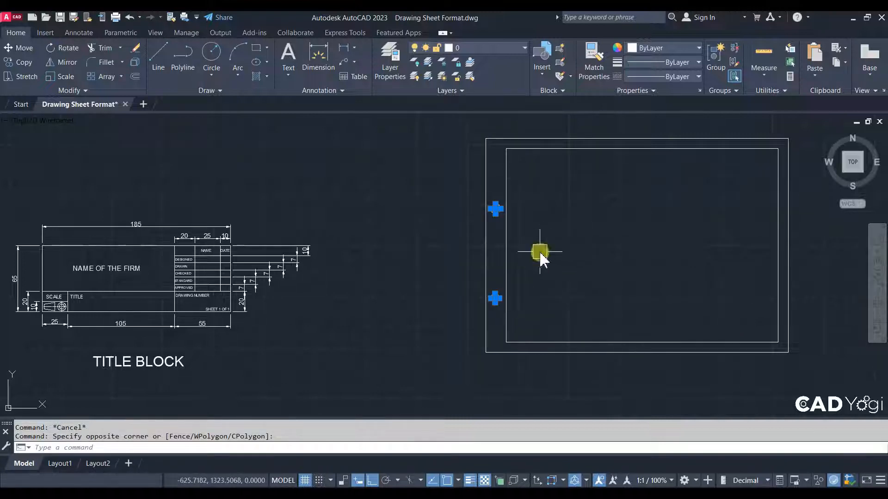
pyautogui.write('e')
pyautogui.press('Return')
pyautogui.moveTo(535, 185); pyautogui.dragTo(400, 202, button='middle')
pyautogui.moveTo(570, 256); pyautogui.dragTo(586, 291, button='middle')
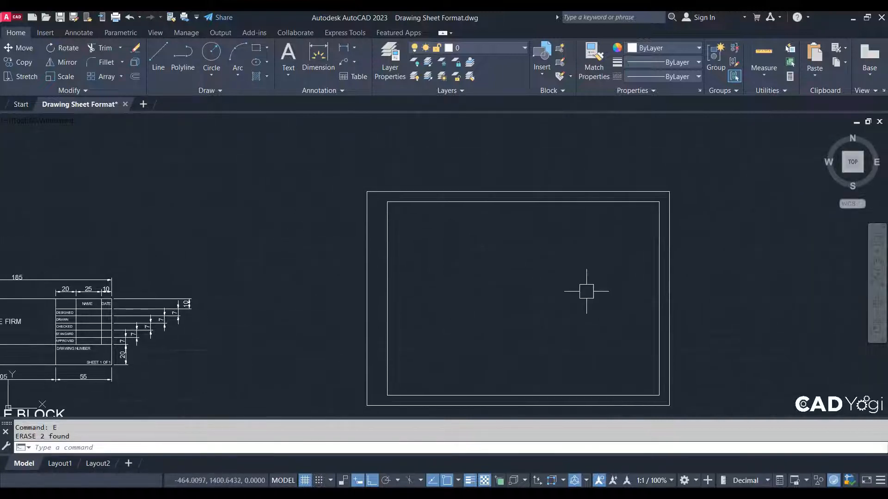
# Measure the A4 sheet's overall width with a linear dimension between its upper corners, without placing the dimension.
pyautogui.click(319, 54)
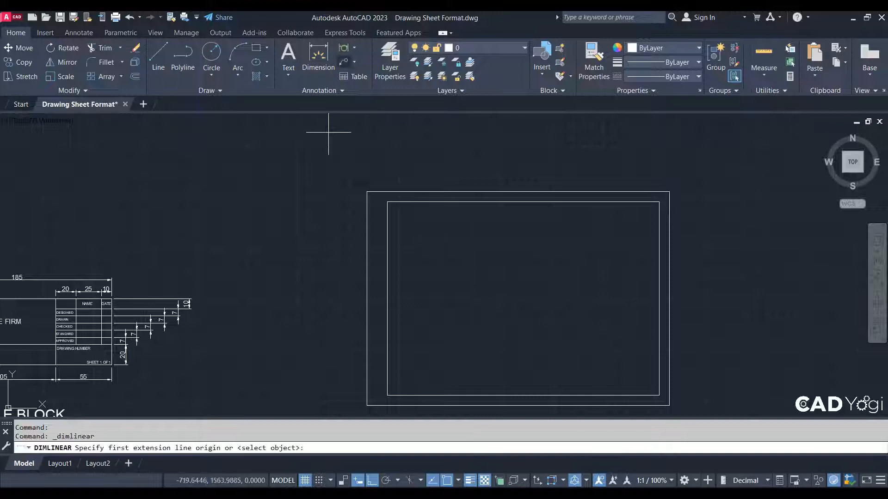
pyautogui.click(367, 192)
pyautogui.click(669, 191)
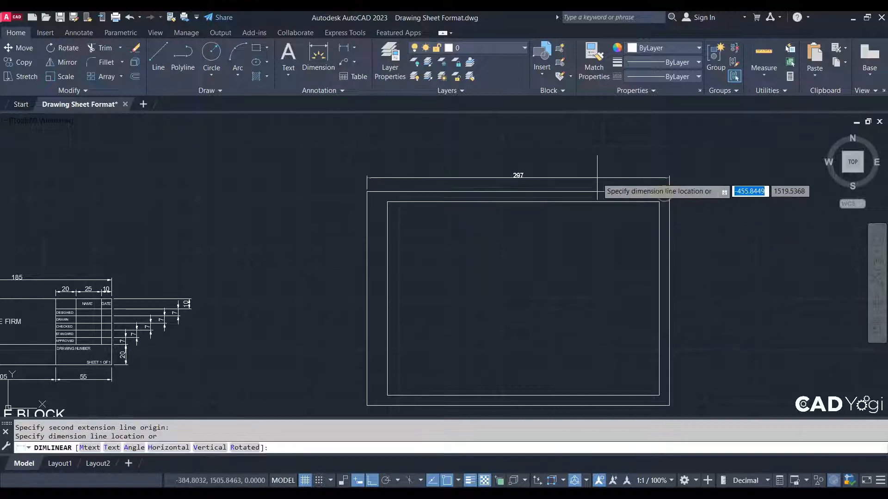
pyautogui.press('Escape')
pyautogui.scroll(-2, 527, 253)
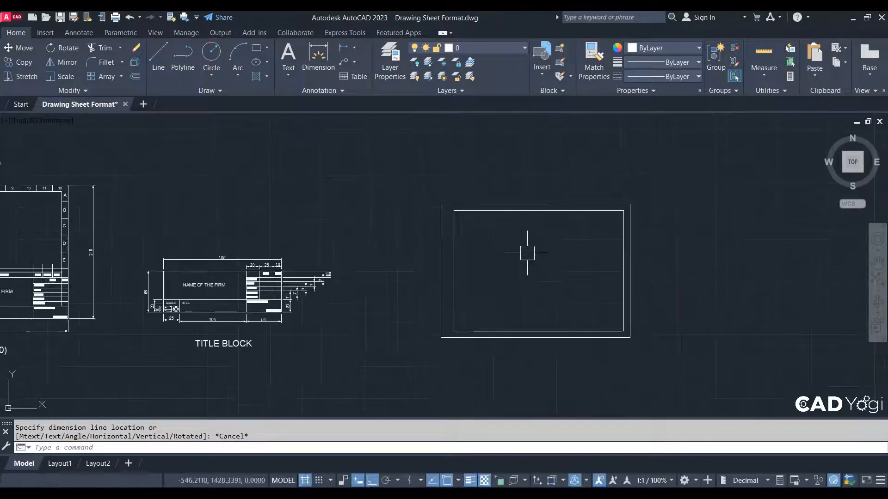
# Switch to Calculator, divide the sheet width 297 by 12, and return to the AutoCAD drawing.
pyautogui.hotkey('alt', 'Tab')
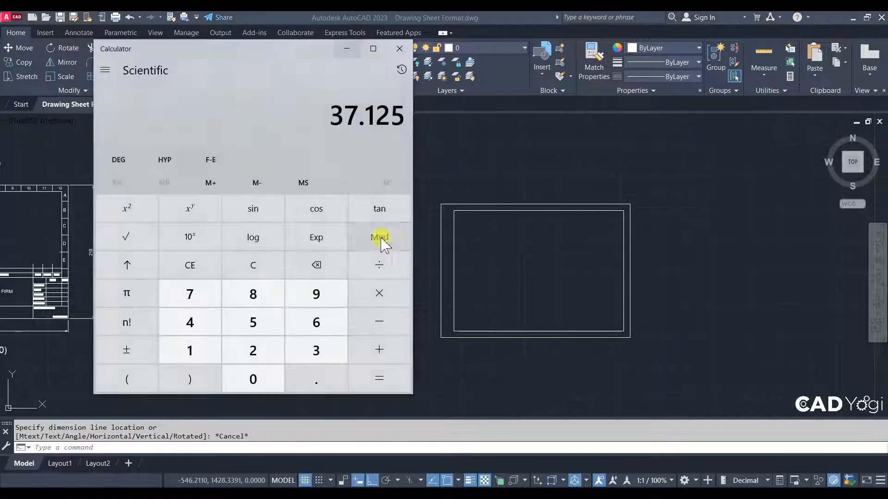
pyautogui.click(258, 266)
pyautogui.write('29')
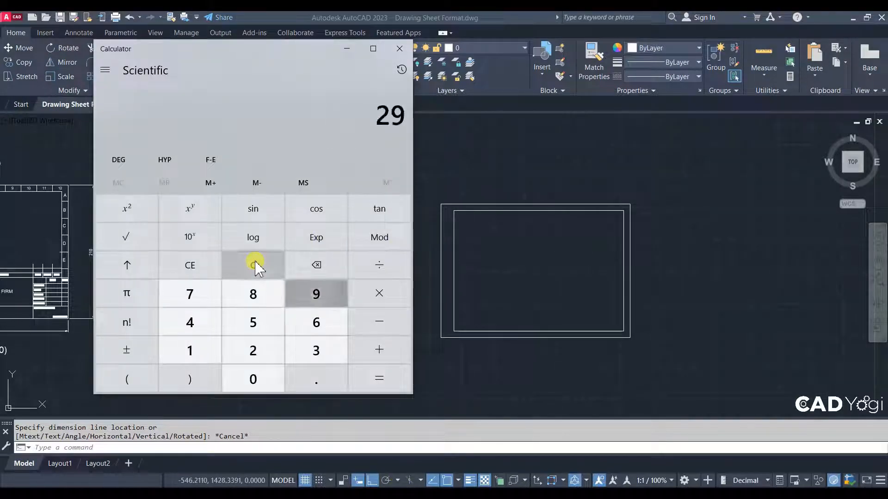
pyautogui.write('7 ÷ 12')
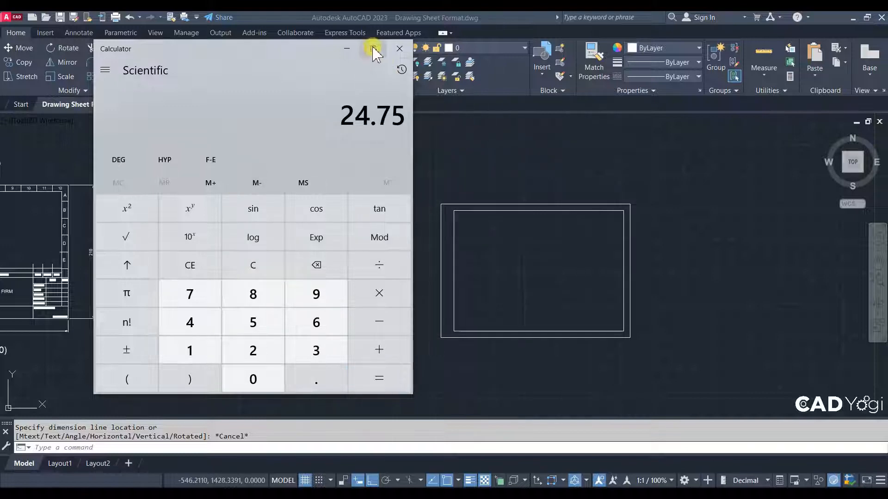
pyautogui.click(348, 50)
# Draw a vertical line about 11.5 mm long from the midpoint of the sheet's upper edge down across the border line.
pyautogui.scroll(2, 597, 287)
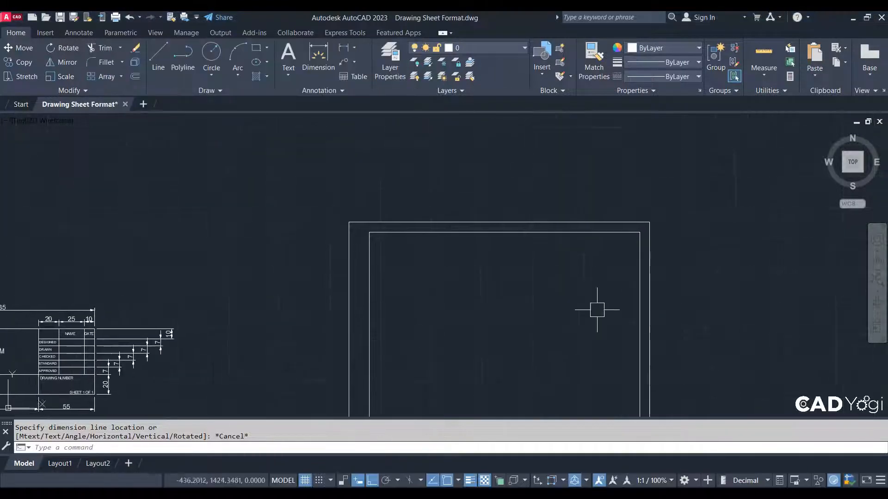
pyautogui.scroll(2, 499, 251)
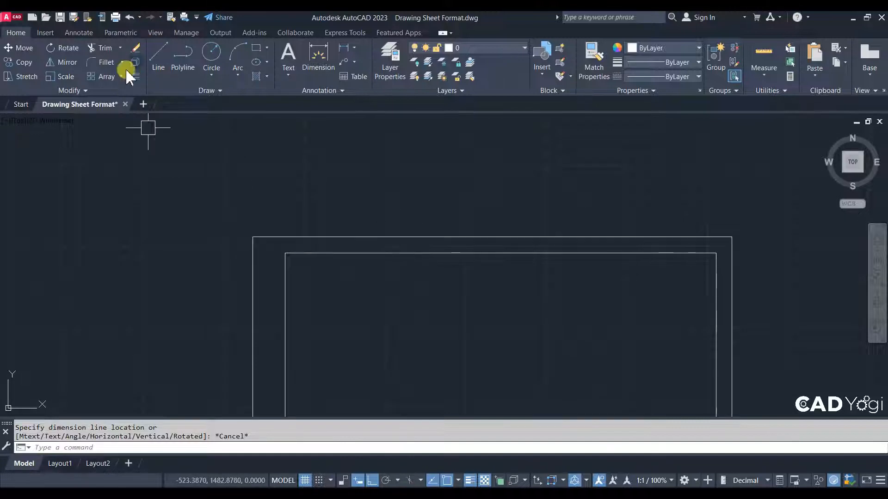
pyautogui.click(157, 57)
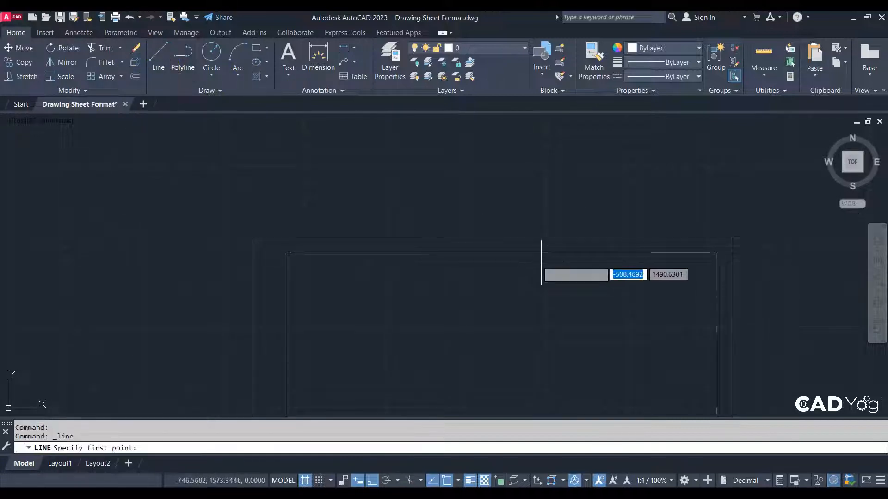
pyautogui.click(492, 237)
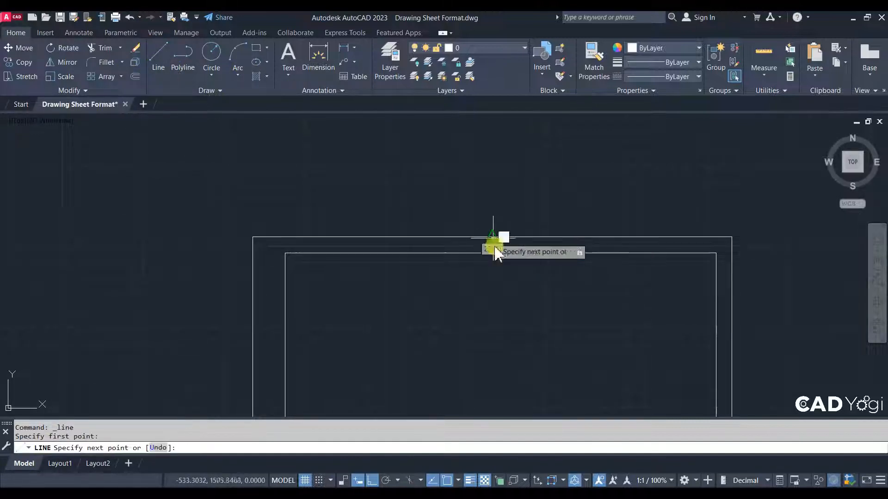
pyautogui.scroll(2, 517, 252)
pyautogui.scroll(3, 485, 232)
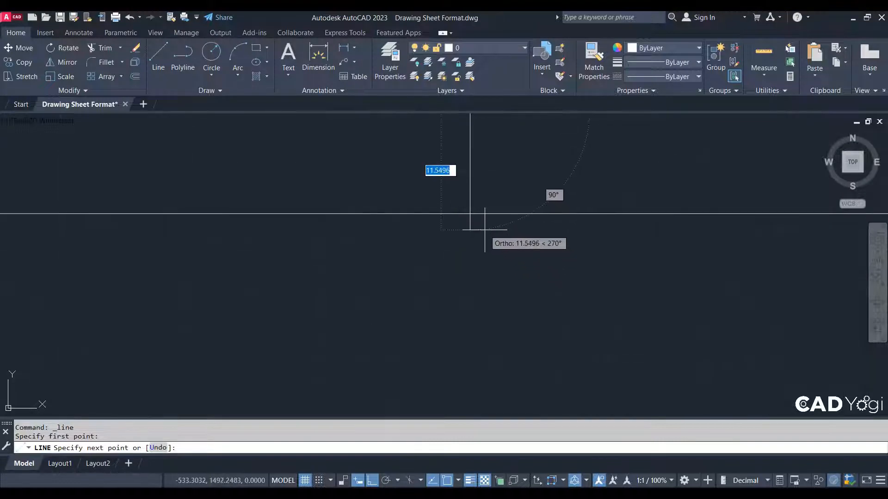
pyautogui.click(484, 230)
pyautogui.press('Escape')
# Stretch the centre mark's lower end to meet the inner border line, and extend it 3 mm below that border.
pyautogui.scroll(-2, 486, 233)
pyautogui.scroll(-2, 593, 291)
pyautogui.scroll(3, 541, 265)
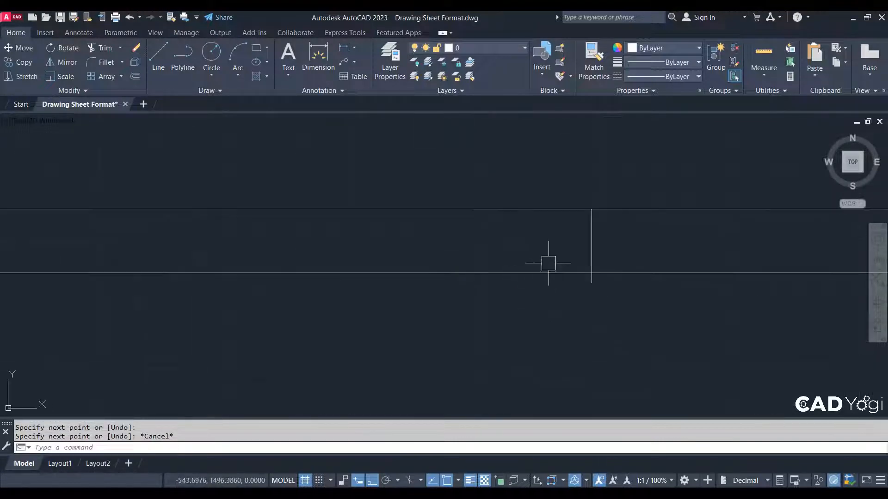
pyautogui.click(596, 228)
pyautogui.click(584, 252)
pyautogui.click(591, 283)
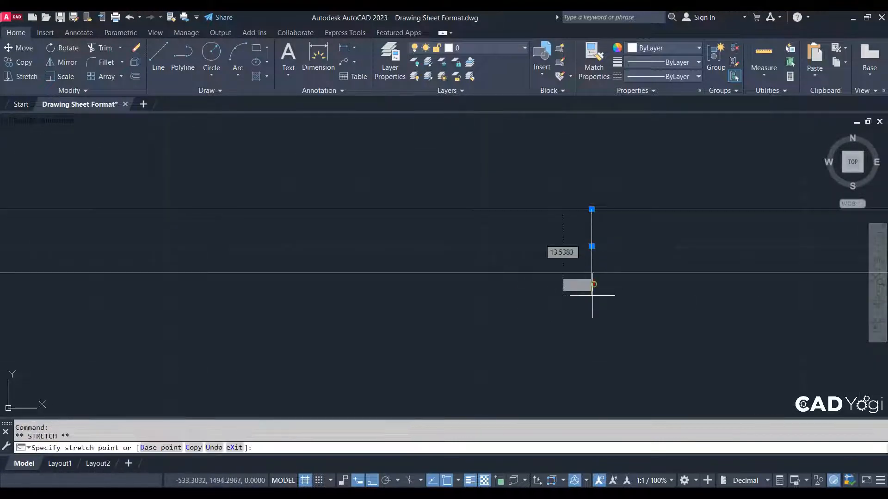
pyautogui.click(592, 302)
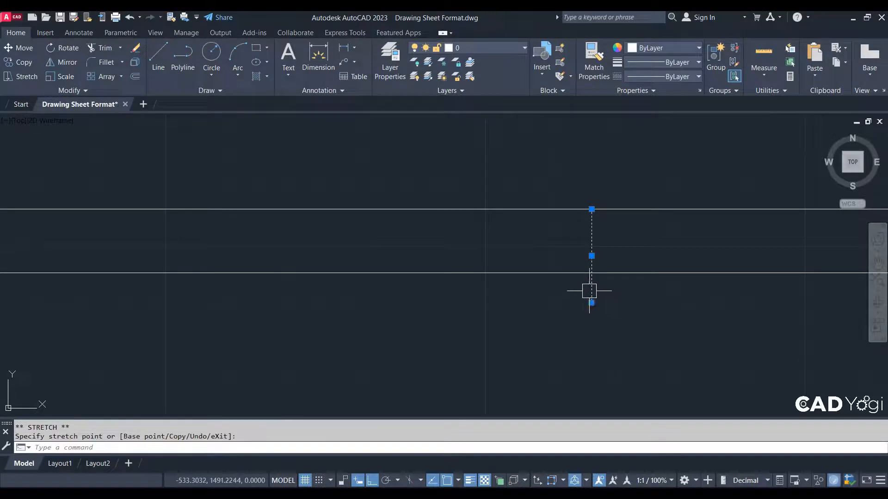
pyautogui.click(591, 273)
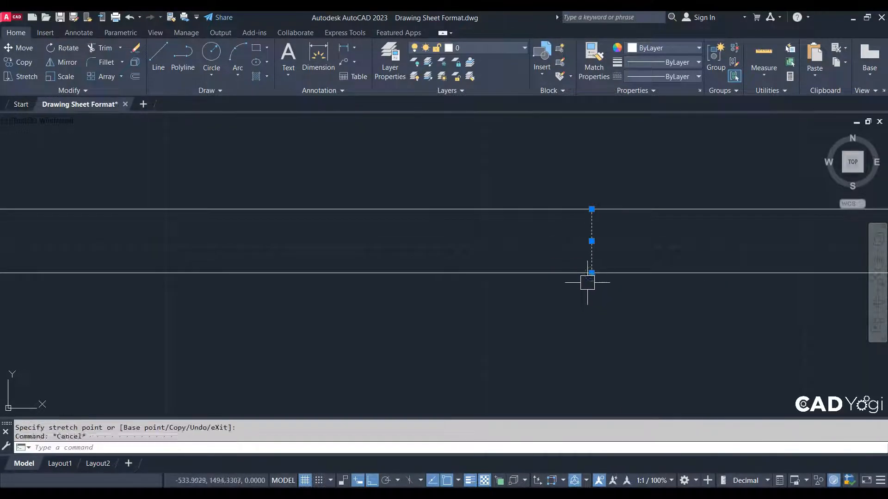
pyautogui.click(592, 273)
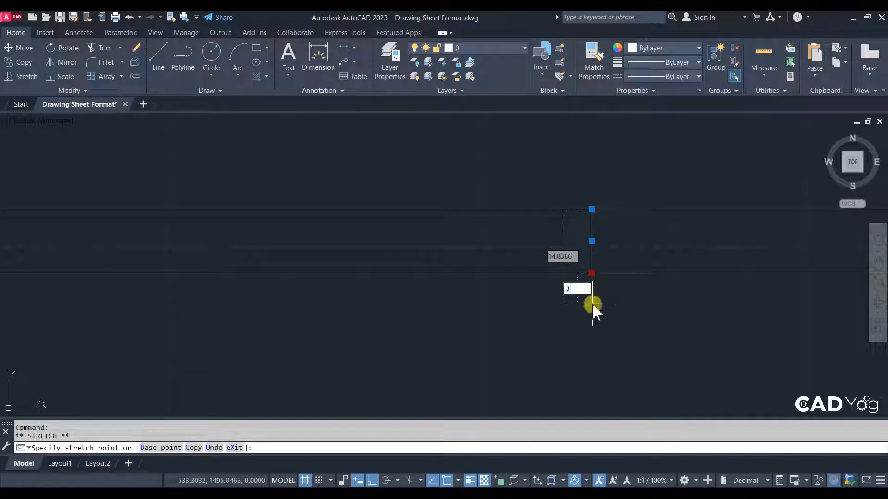
pyautogui.press('Return')
pyautogui.press('Escape')
# Lengthen the centre mark at the sheet's upper edge by another 1 mm at its lower end.
pyautogui.scroll(-5, 680, 208)
pyautogui.scroll(1, 681, 229)
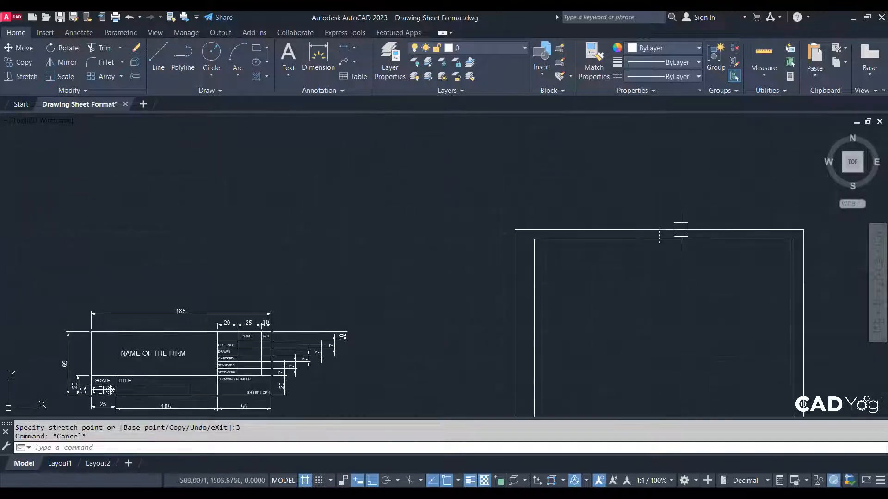
pyautogui.scroll(6, 680, 230)
pyautogui.click(577, 253)
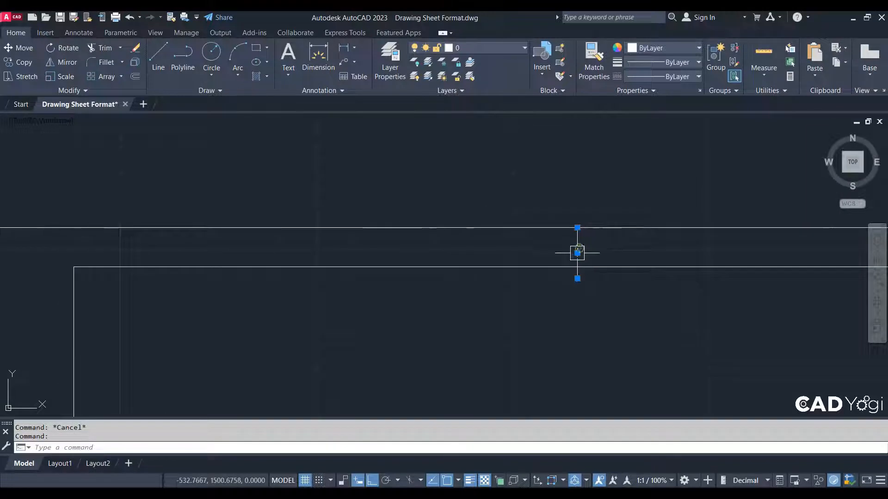
pyautogui.click(577, 279)
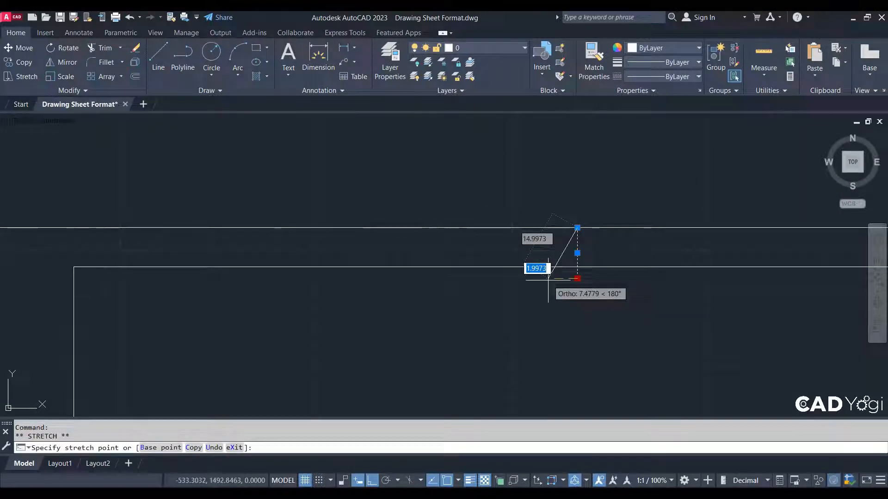
pyautogui.write('1')
pyautogui.press('Return')
pyautogui.press('Escape')
# Bring up Calculator to check the result of 297 divided by 12, and return to the drawing.
pyautogui.scroll(-5, 548, 279)
pyautogui.scroll(4, 586, 298)
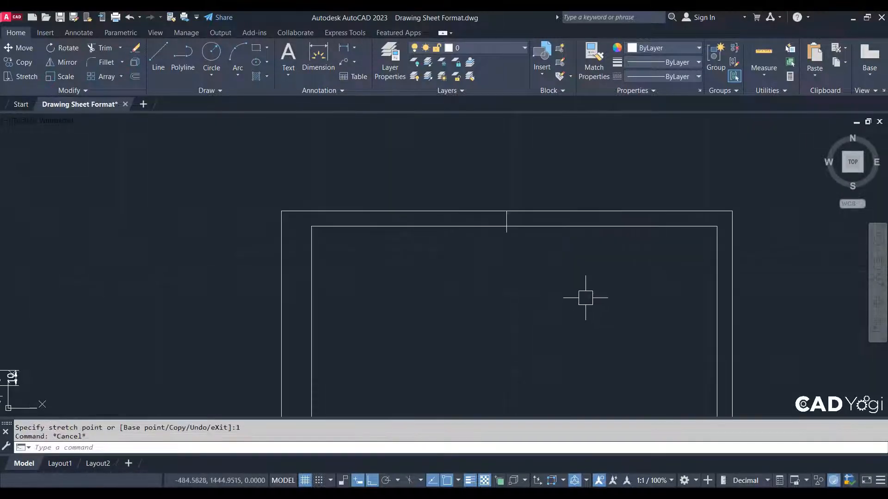
pyautogui.scroll(6, 646, 240)
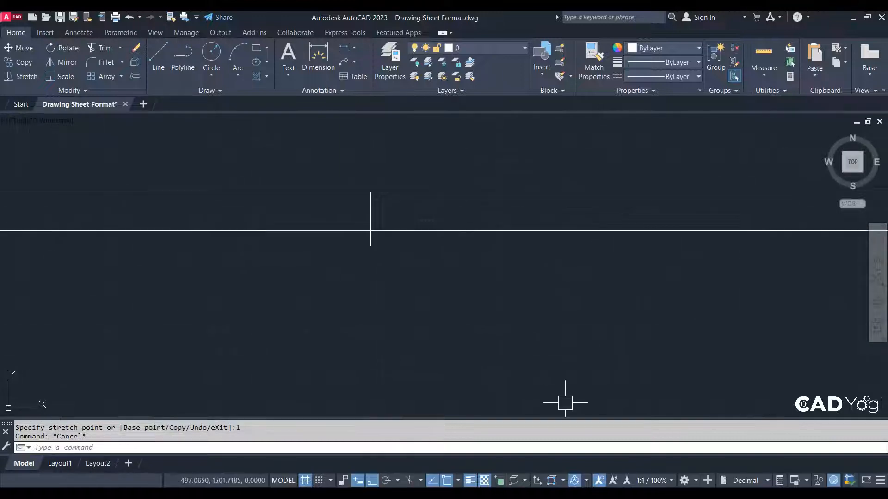
pyautogui.click(384, 491)
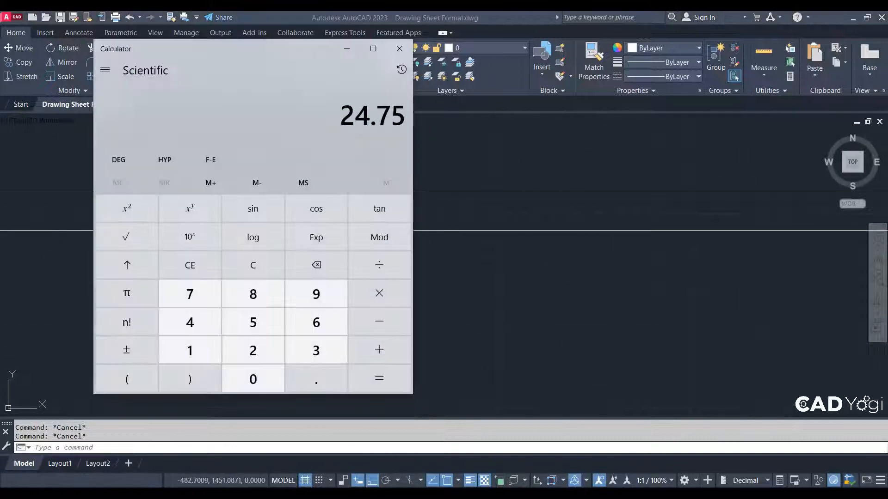
pyautogui.click(383, 491)
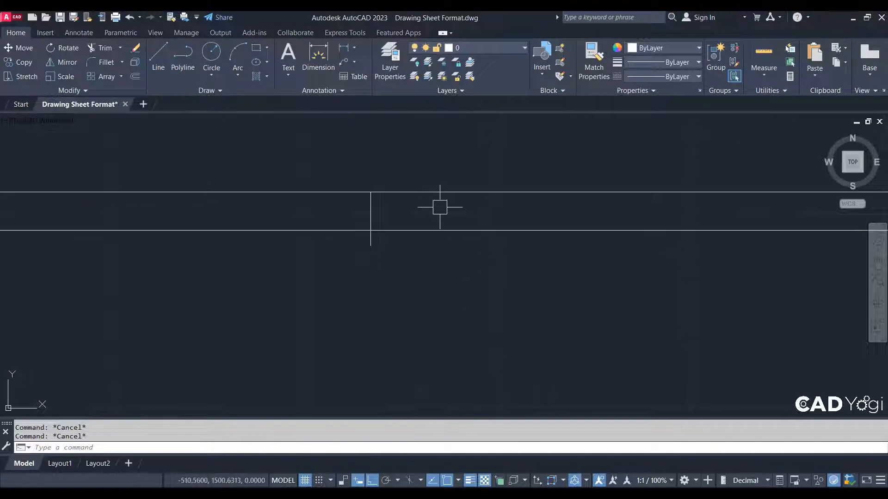
# Offset the centre mark by 24.75 mm five times in succession toward the sheet's left edge to create the upper margin's zone divisions.
pyautogui.write('o')
pyautogui.press('Return')
pyautogui.write('24.')
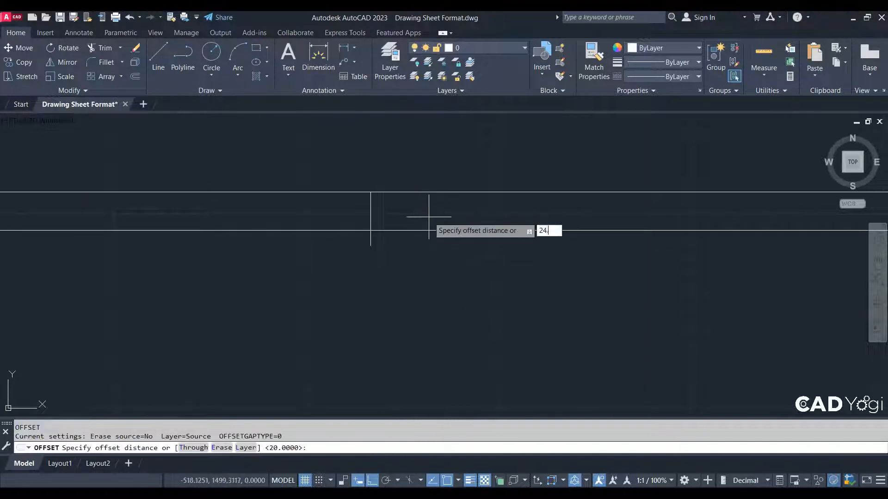
pyautogui.write('75')
pyautogui.press('Return')
pyautogui.moveTo(426, 218)
pyautogui.mouseDown(button='middle')
pyautogui.moveTo(437, 260)
pyautogui.moveTo(591, 270)
pyautogui.mouseUp(button='middle')
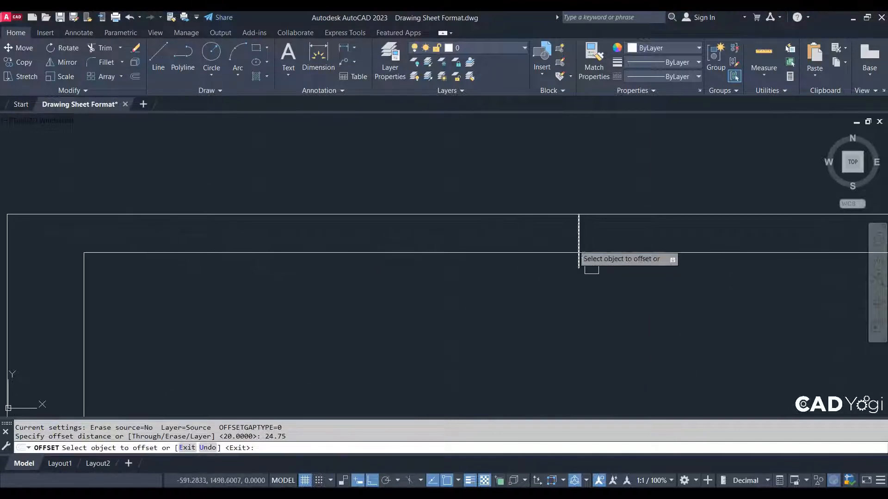
pyautogui.click(575, 239)
pyautogui.click(507, 230)
pyautogui.click(484, 238)
pyautogui.click(395, 230)
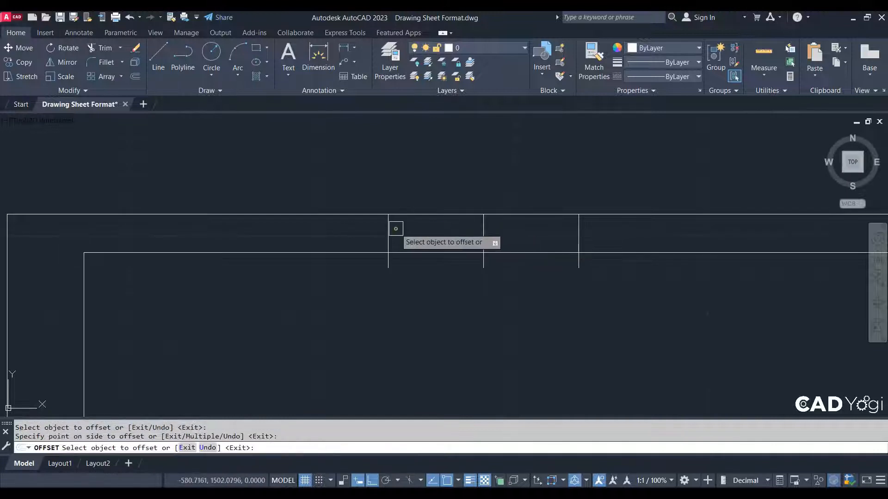
pyautogui.click(388, 233)
pyautogui.click(326, 233)
pyautogui.click(292, 233)
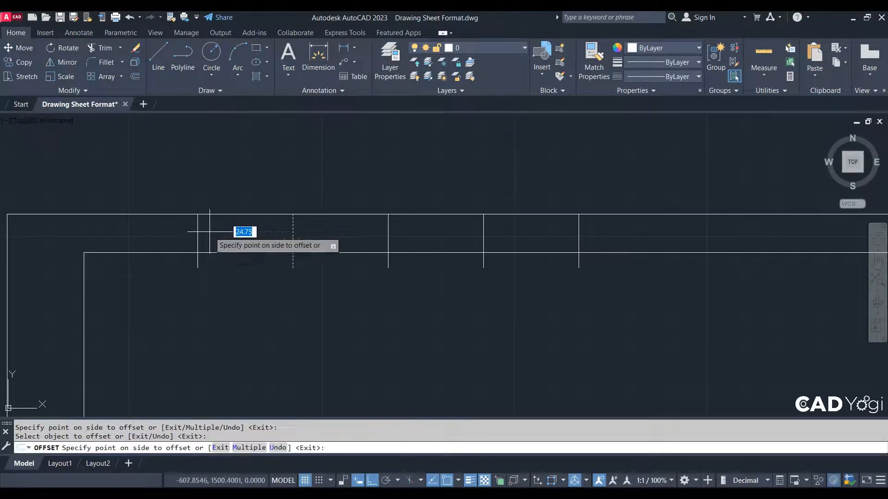
pyautogui.click(182, 233)
pyautogui.click(198, 233)
pyautogui.click(123, 232)
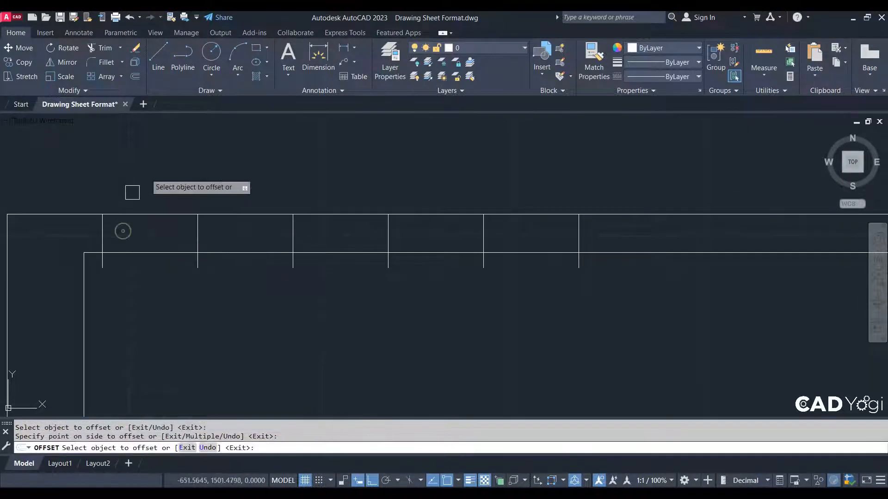
pyautogui.rightClick(146, 173)
pyautogui.click(153, 185)
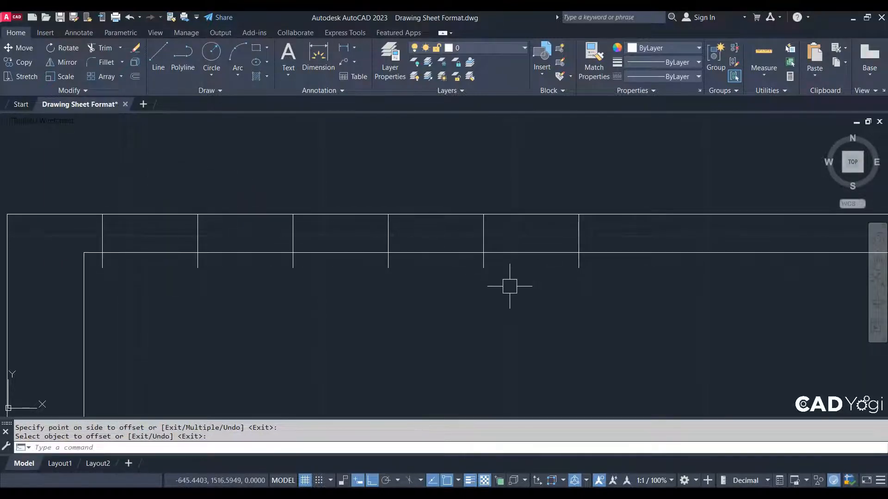
# Trim the overhangs of the five division lines left of the top centre mark back to the inner border.
pyautogui.write('tr')
pyautogui.press('Return')
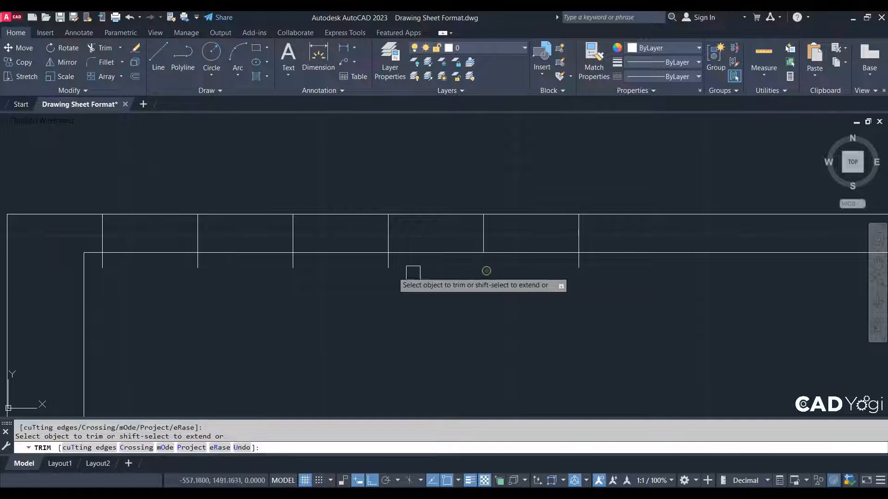
pyautogui.click(293, 262)
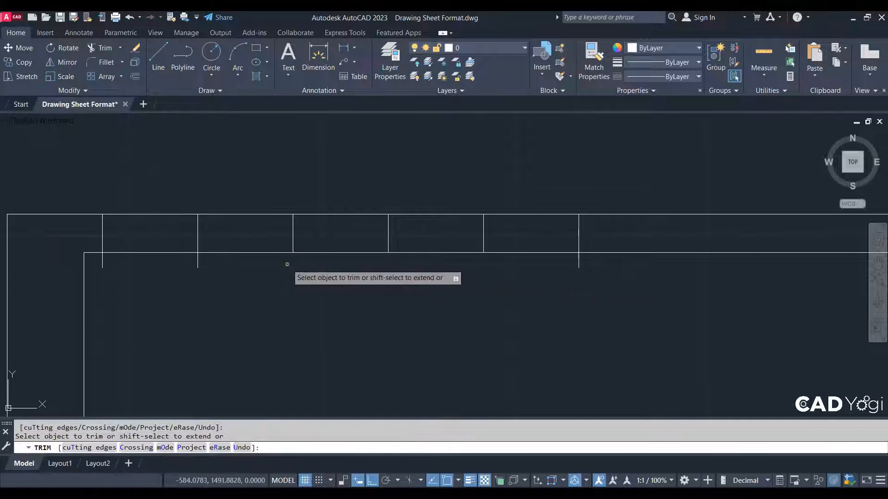
pyautogui.click(197, 261)
pyautogui.click(107, 265)
pyautogui.press('Return')
pyautogui.scroll(-2, 273, 240)
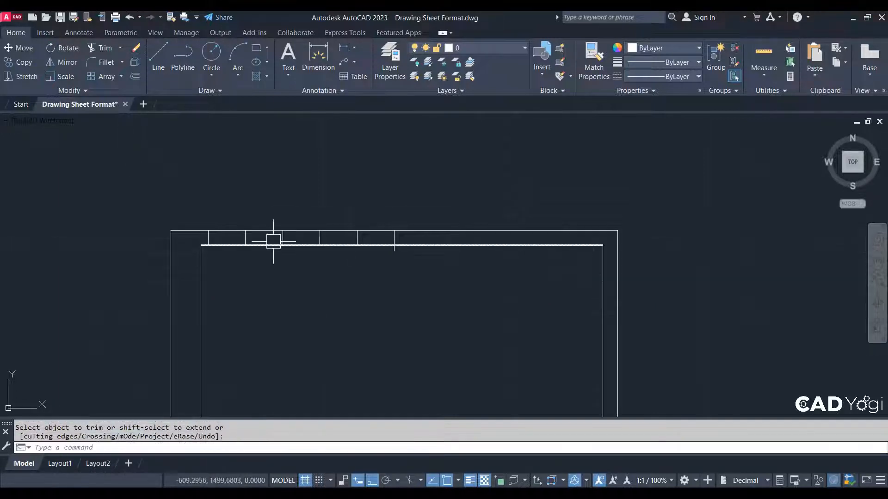
# Mirror the five trimmed top division lines about the vertical centre mark, keeping the originals.
pyautogui.scroll(1, 549, 257)
pyautogui.scroll(-1, 534, 253)
pyautogui.moveTo(534, 254); pyautogui.dragTo(648, 311, button='middle')
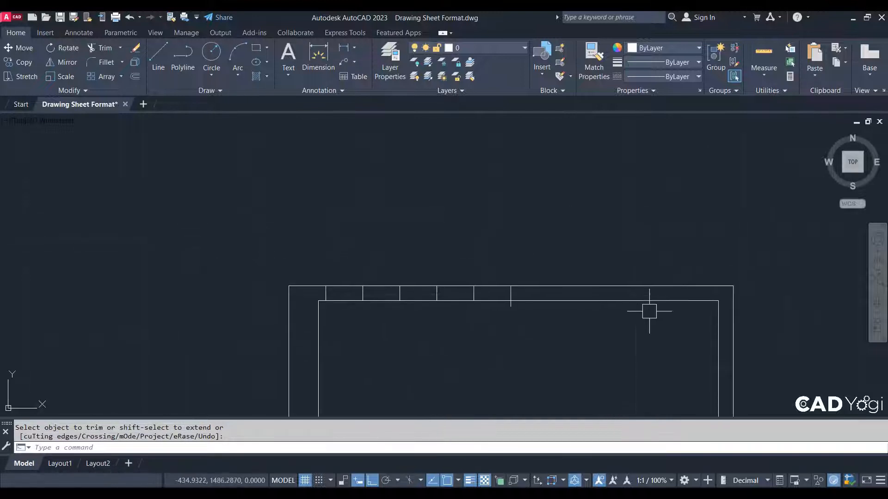
pyautogui.scroll(1, 648, 310)
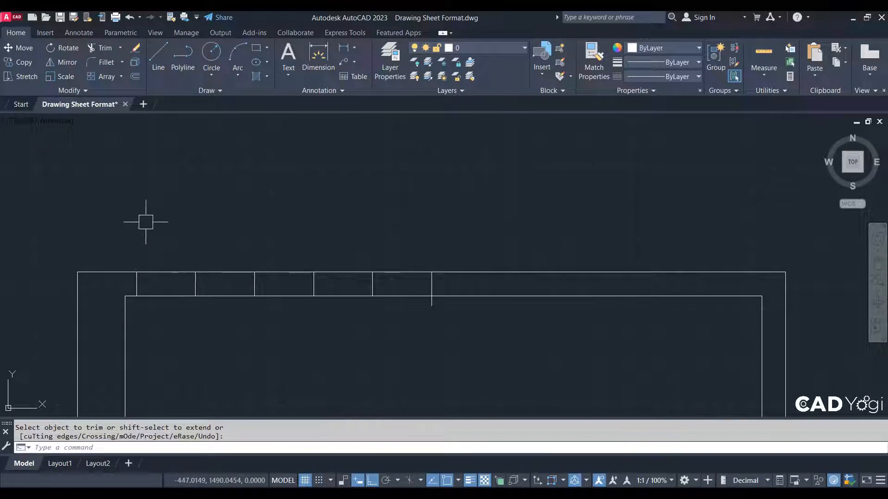
pyautogui.click(109, 212)
pyautogui.click(403, 339)
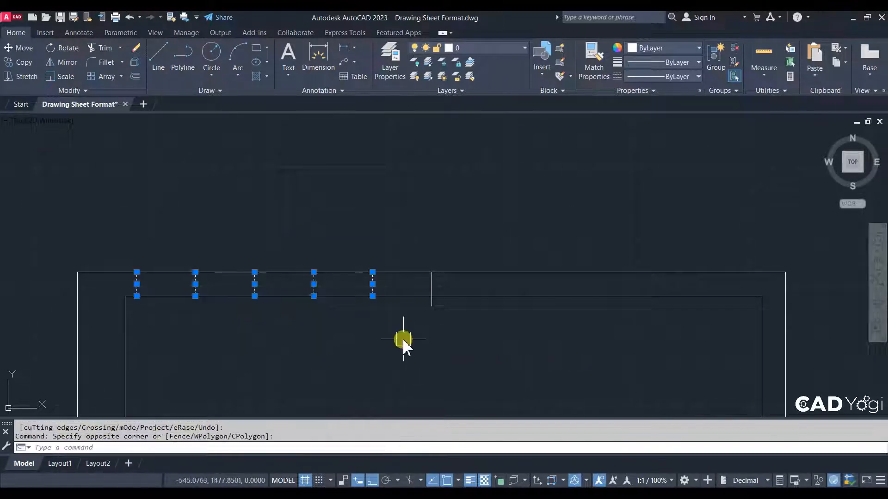
pyautogui.write('mi')
pyautogui.press('Return')
pyautogui.click(431, 305)
pyautogui.click(437, 242)
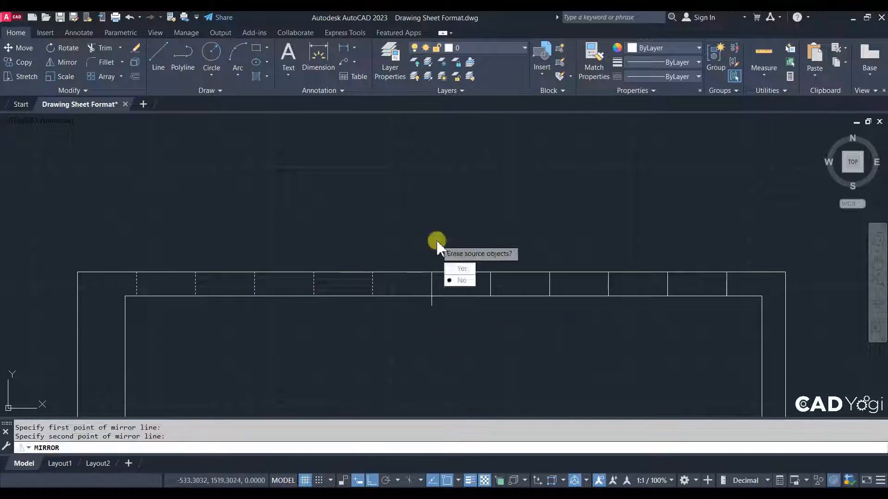
pyautogui.press('Return')
pyautogui.scroll(-2, 627, 330)
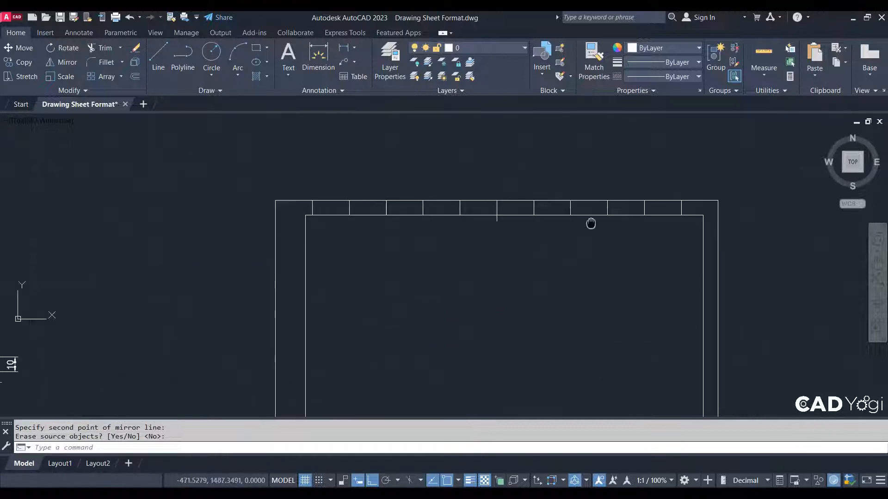
# Draw a horizontal line from the midpoint of the outer border's left edge to the inner border.
pyautogui.moveTo(389, 311); pyautogui.dragTo(402, 292, button='middle')
pyautogui.write('l')
pyautogui.press('Return')
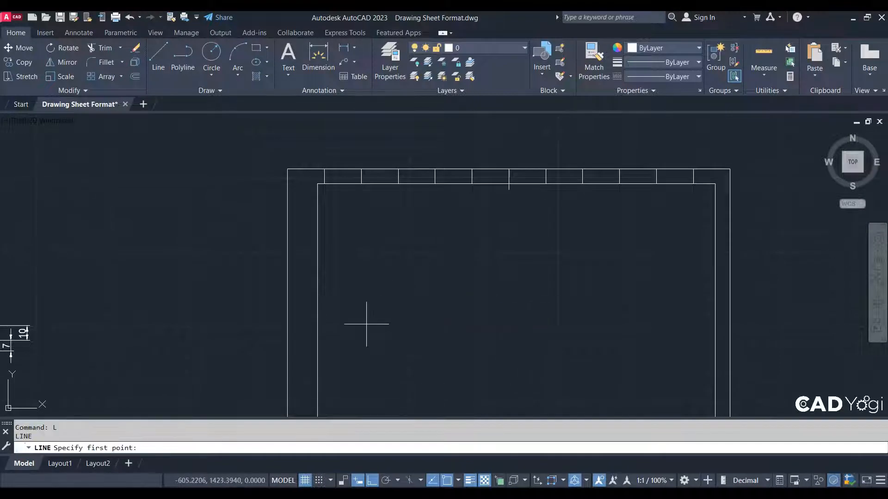
pyautogui.scroll(-4, 309, 298)
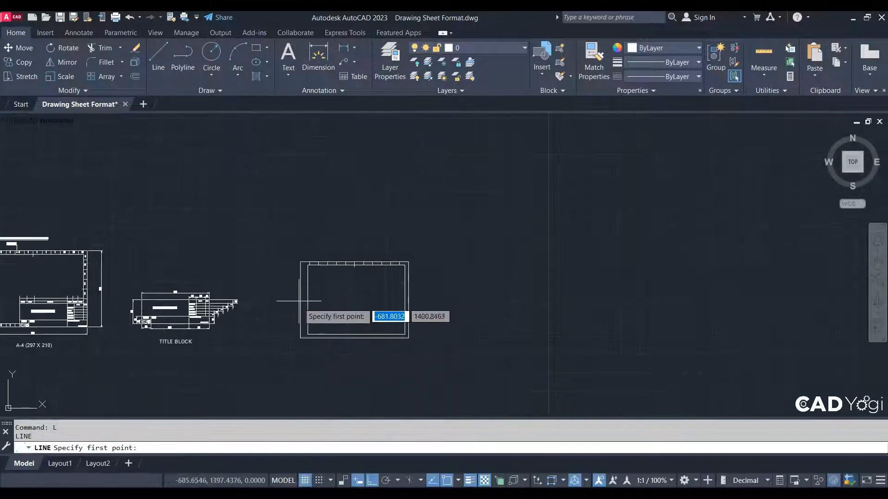
pyautogui.click(300, 300)
pyautogui.scroll(5, 300, 301)
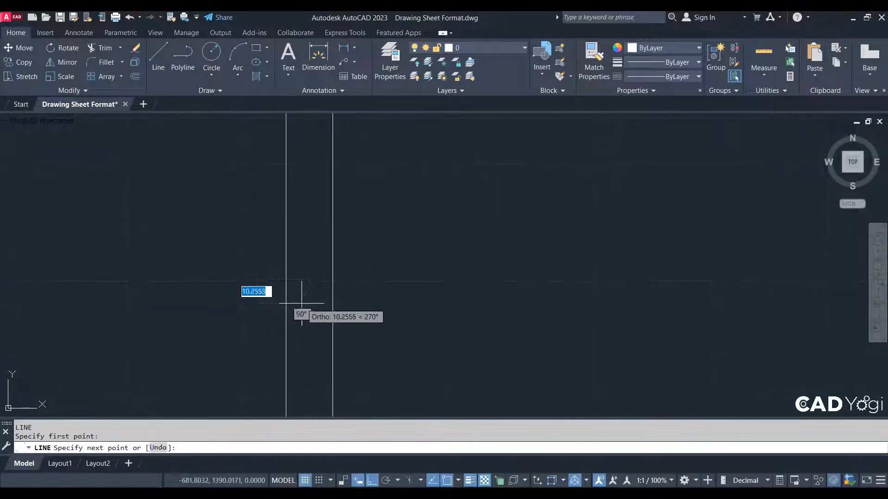
pyautogui.click(332, 279)
pyautogui.press('Escape')
# Stretch the inner end of the left centre mark 4 units into the drawing area.
pyautogui.click(332, 280)
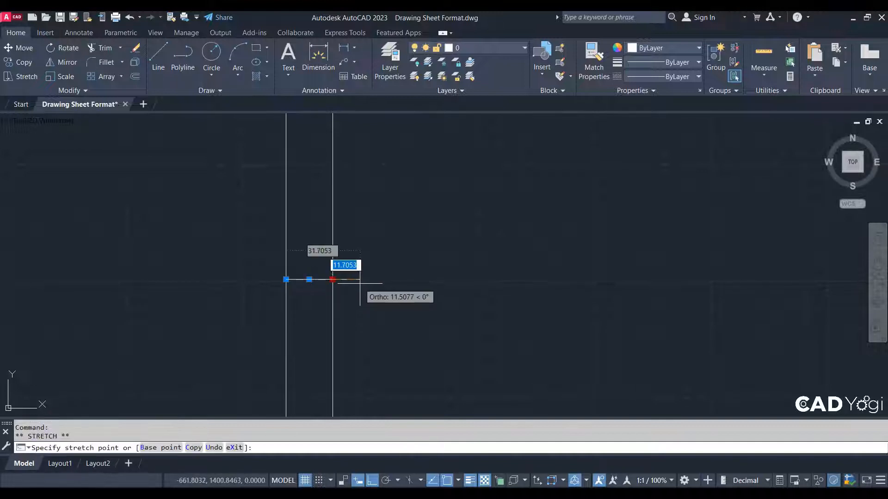
pyautogui.write('4')
pyautogui.press('Return')
pyautogui.press('Escape')
# Switch to Calculator and divide 210 by 8 for the side zone spacing, then return to the drawing.
pyautogui.scroll(-5, 539, 334)
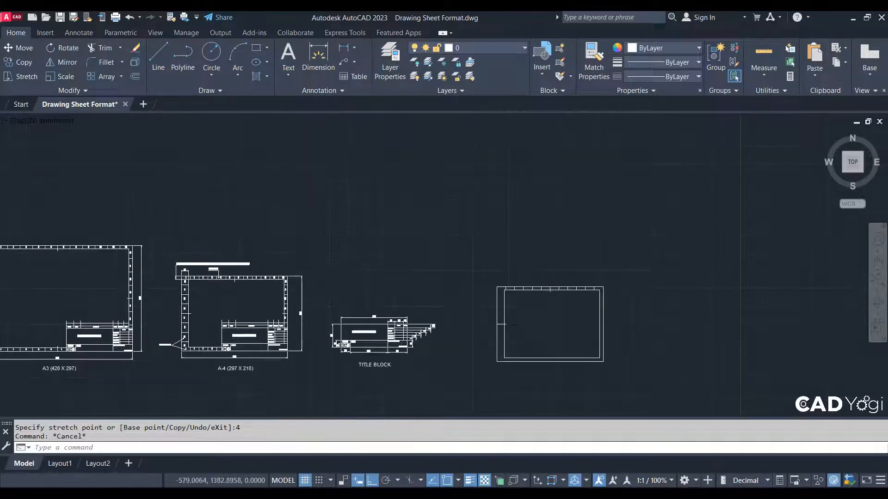
pyautogui.scroll(3, 533, 320)
pyautogui.scroll(3, 436, 321)
pyautogui.scroll(-3, 426, 311)
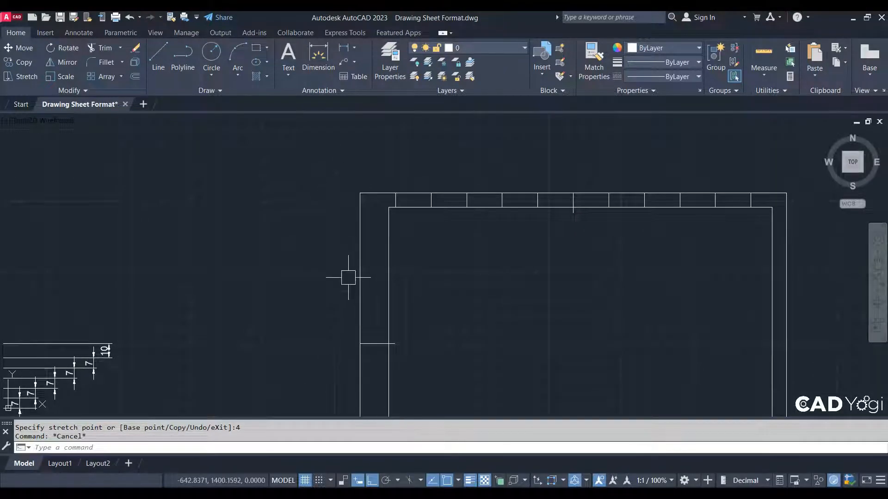
pyautogui.click(400, 491)
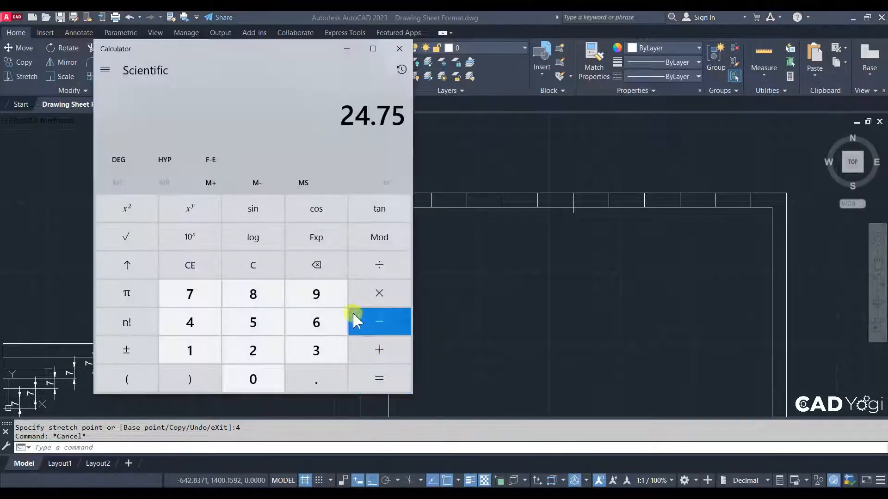
pyautogui.click(263, 263)
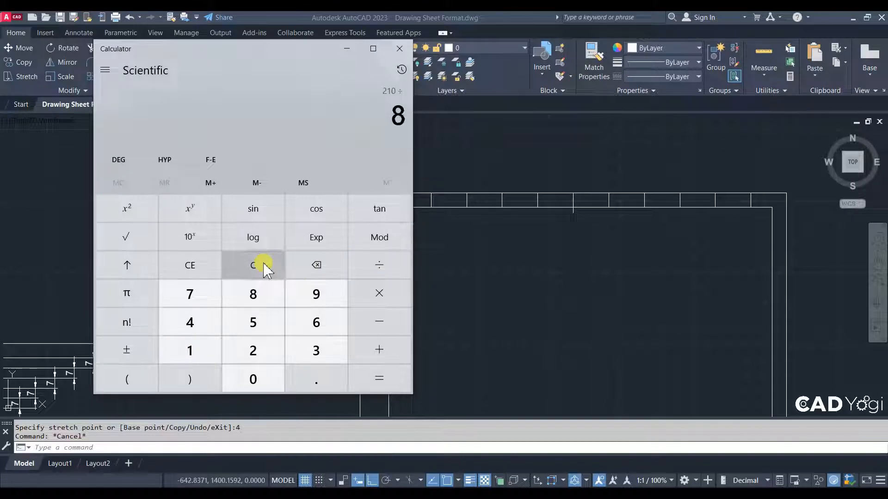
pyautogui.press('Return')
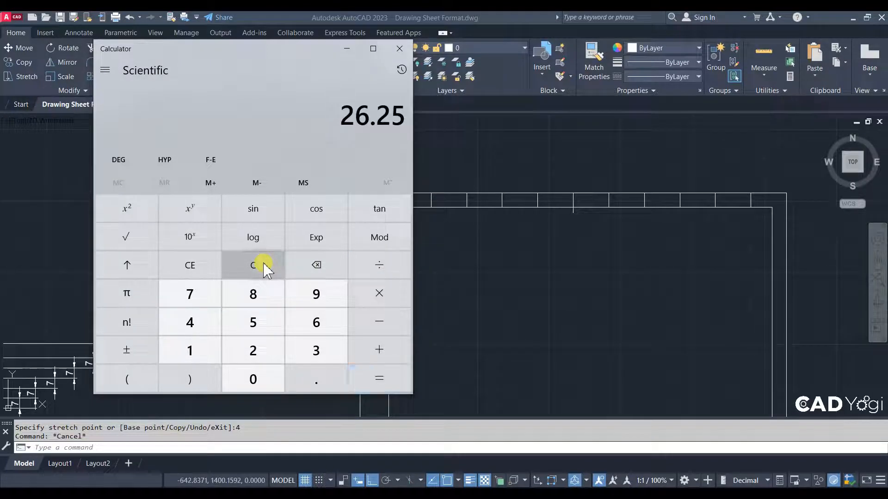
pyautogui.click(348, 49)
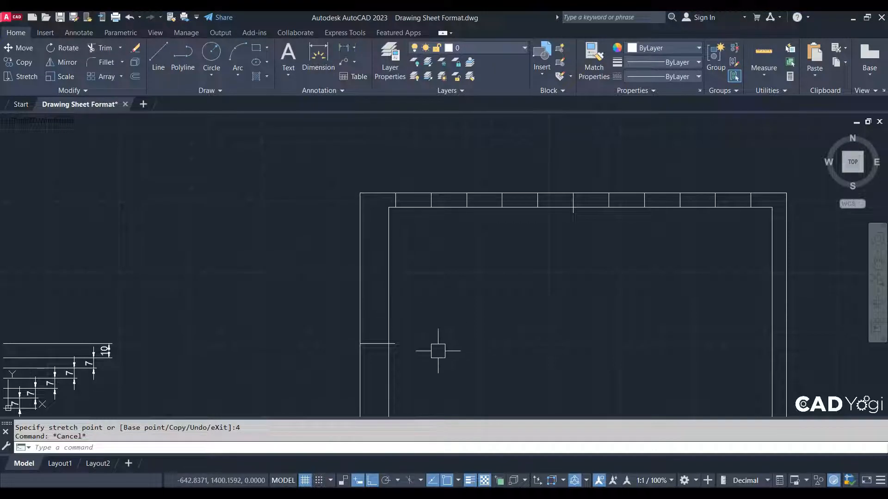
# Offset the left centre mark upward three times in succession at a spacing of 26.25.
pyautogui.write('o')
pyautogui.press('Return')
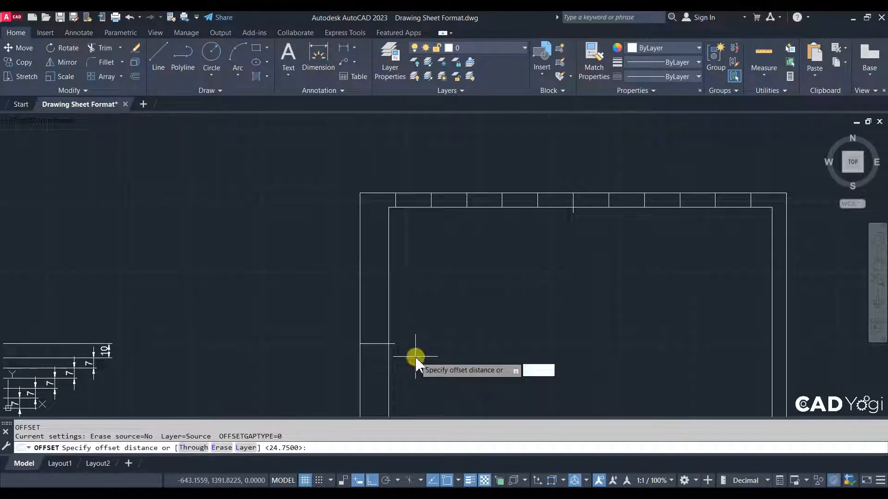
pyautogui.write('26.25')
pyautogui.press('Return')
pyautogui.scroll(4, 351, 331)
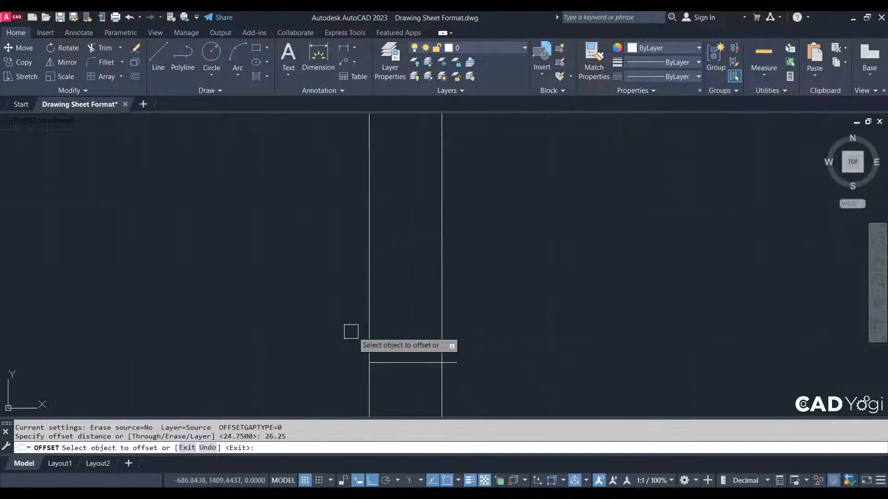
pyautogui.click(404, 363)
pyautogui.click(422, 295)
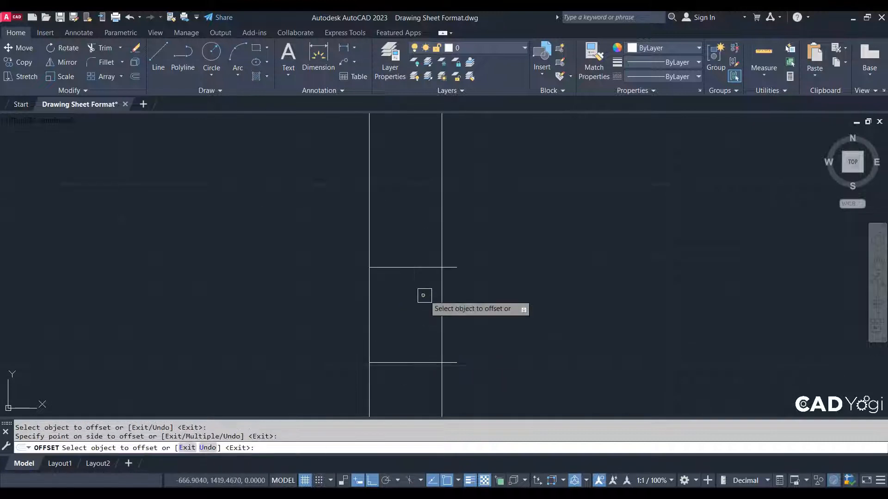
pyautogui.click(416, 265)
pyautogui.click(440, 172)
pyautogui.moveTo(432, 186); pyautogui.dragTo(429, 323, button='middle')
pyautogui.click(407, 306)
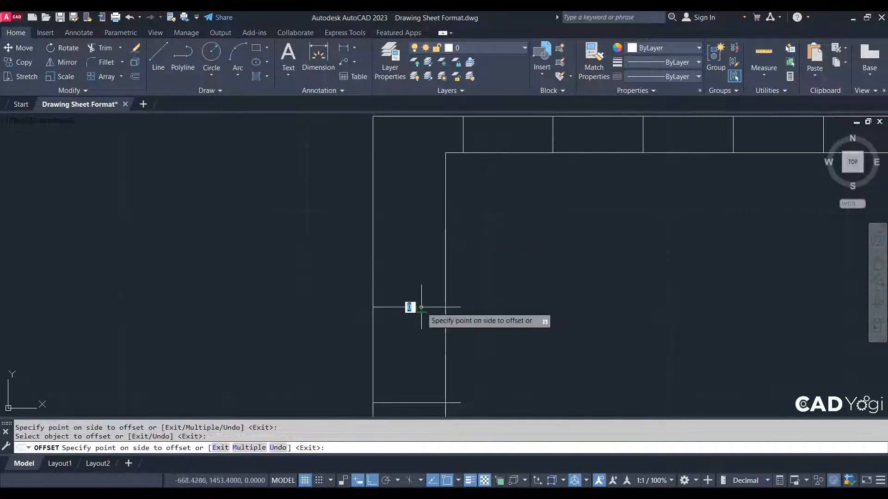
pyautogui.click(451, 181)
pyautogui.scroll(-4, 456, 212)
pyautogui.press('Escape')
# Trim the overhangs of the three left division lines above the centre mark back to the inner border.
pyautogui.moveTo(456, 212); pyautogui.dragTo(440, 258, button='middle')
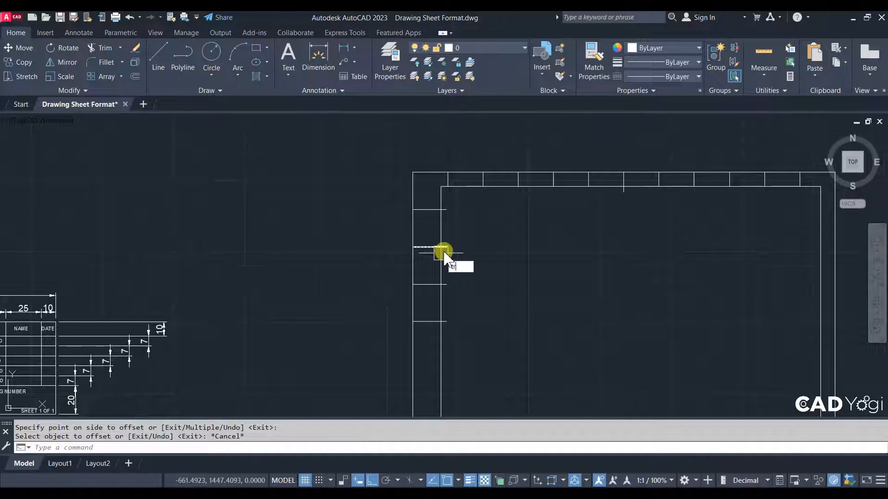
pyautogui.write('tr')
pyautogui.press('Return')
pyautogui.scroll(3, 456, 223)
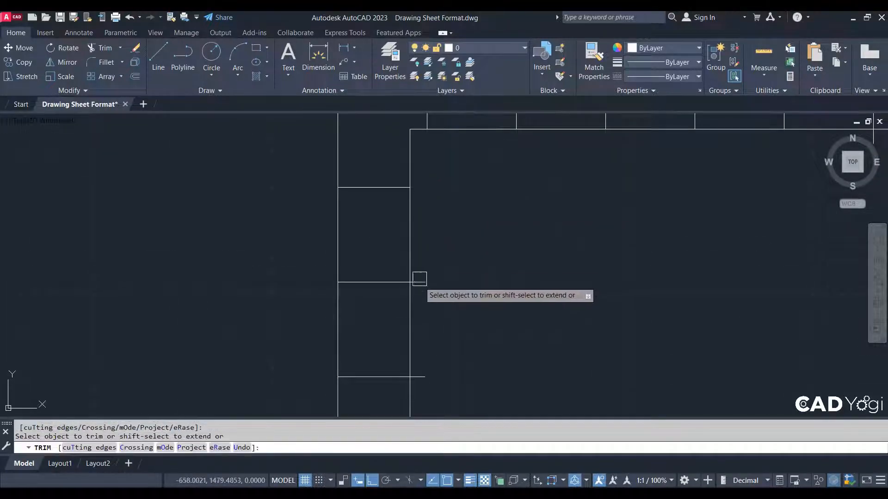
pyautogui.scroll(-2, 419, 284)
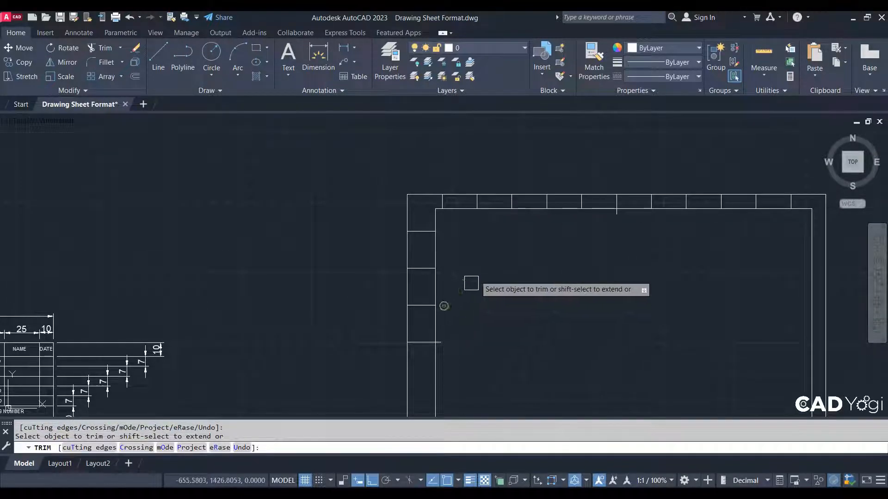
pyautogui.press('Return')
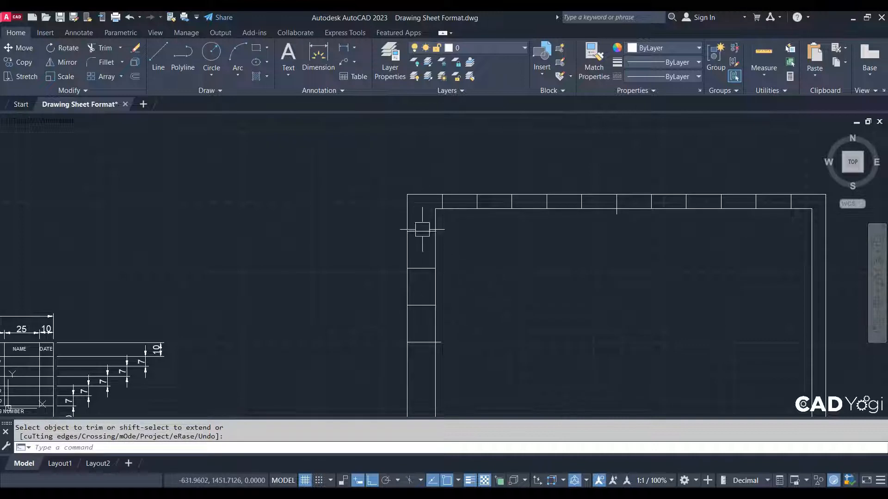
# Mirror the three left division lines below the horizontal centre mark, keeping the originals.
pyautogui.click(368, 231)
pyautogui.click(454, 319)
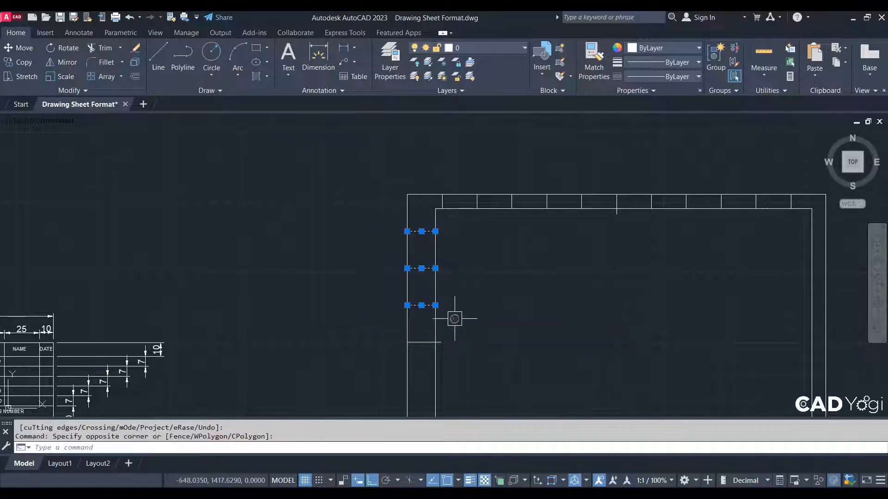
pyautogui.write('mi')
pyautogui.press('Return')
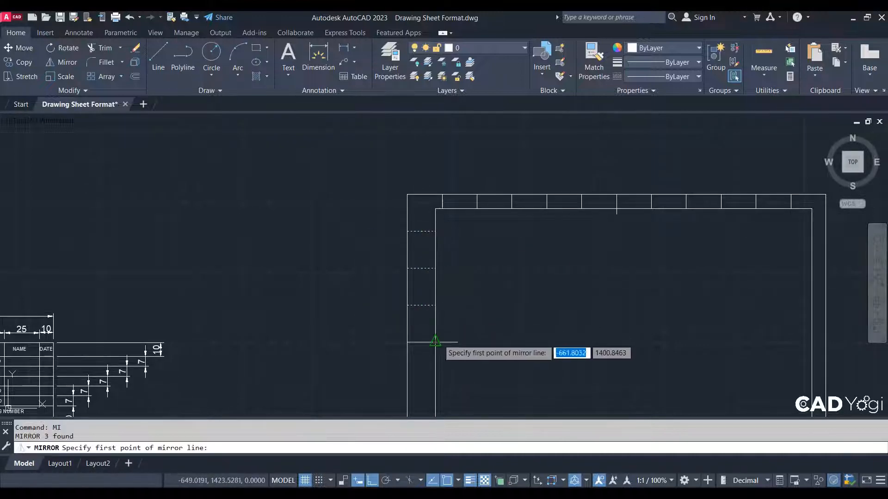
pyautogui.click(437, 342)
pyautogui.scroll(-2, 509, 349)
pyautogui.click(519, 282)
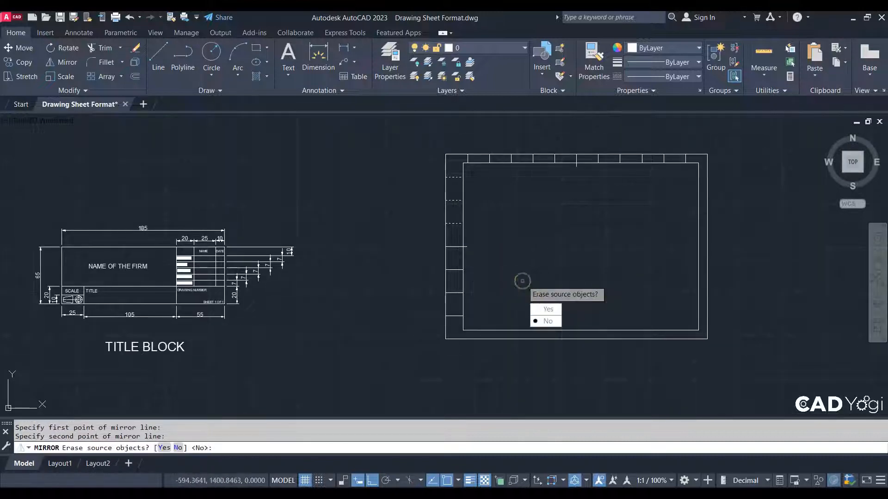
pyautogui.press('Return')
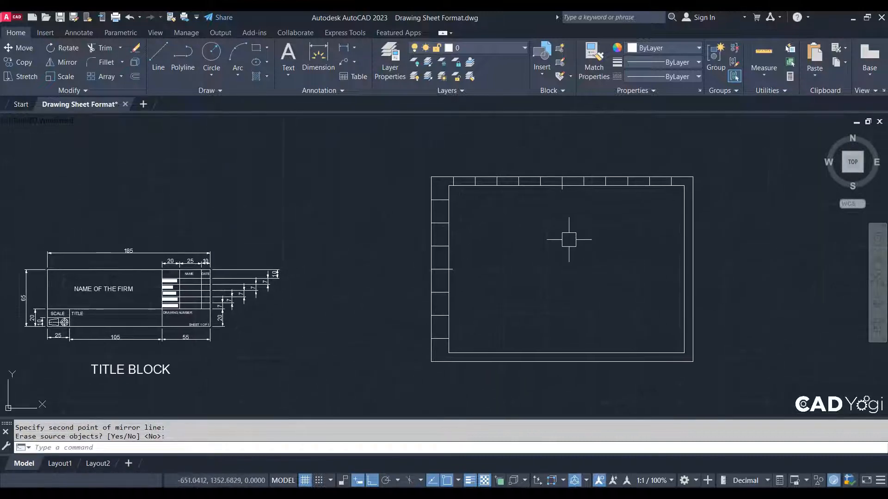
# Mirror all eleven top division lines, including the centre mark, onto the bottom border about the sheet's horizontal centreline, keeping the originals.
pyautogui.scroll(1, 569, 254)
pyautogui.scroll(3, 434, 177)
pyautogui.click(422, 177)
pyautogui.scroll(-2, 490, 225)
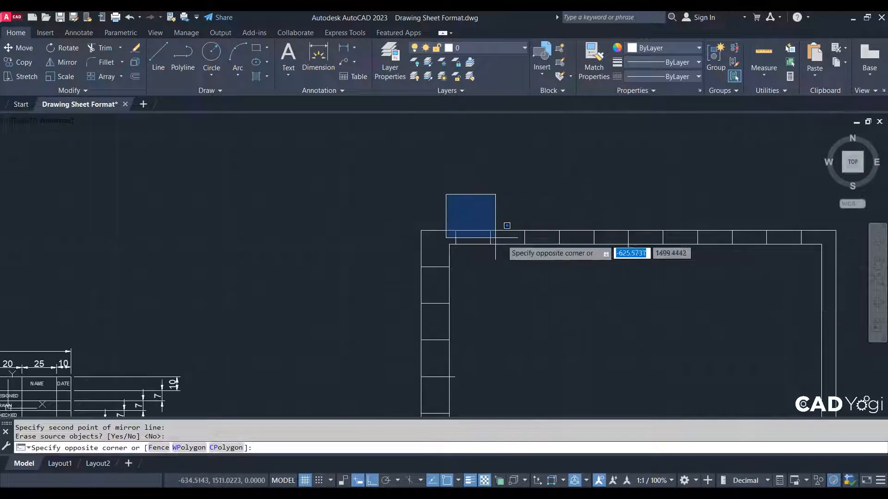
pyautogui.click(813, 262)
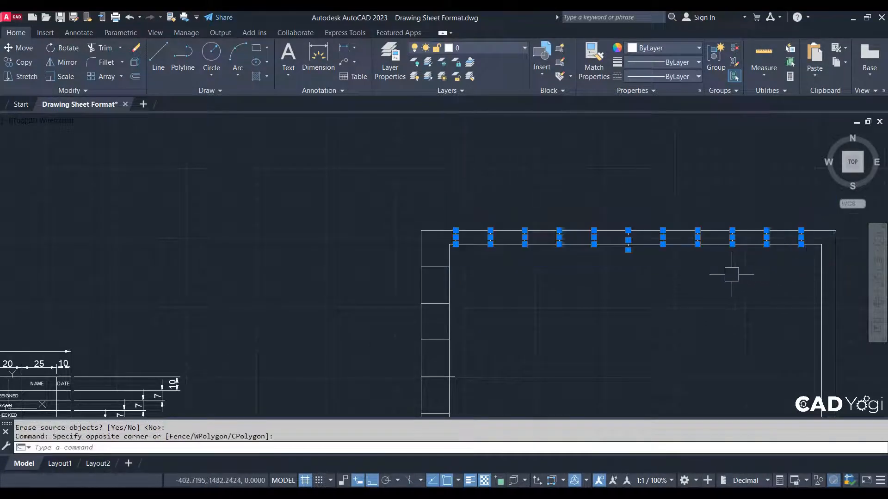
pyautogui.write('mi')
pyautogui.press('Return')
pyautogui.scroll(-2, 729, 278)
pyautogui.scroll(2, 573, 301)
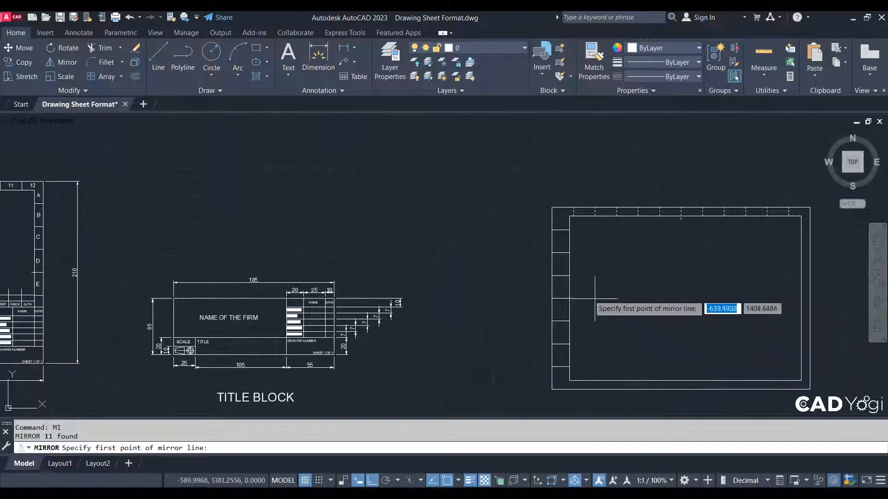
pyautogui.click(570, 298)
pyautogui.click(654, 321)
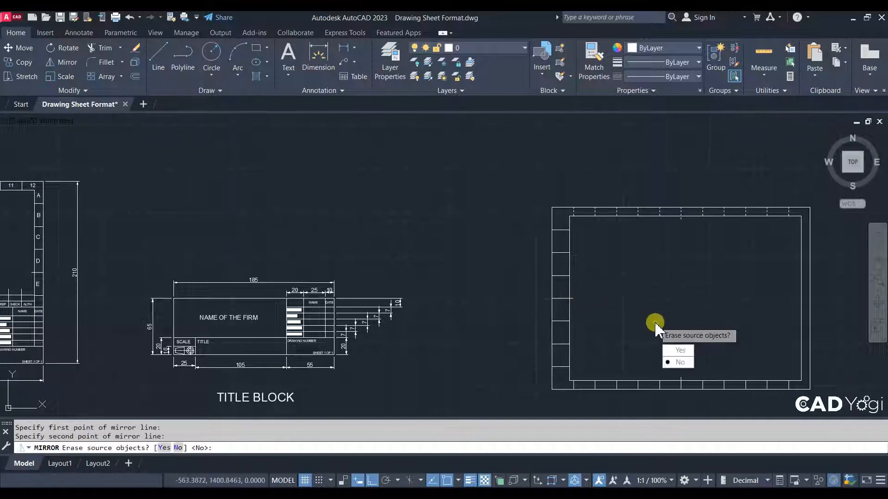
pyautogui.press('Return')
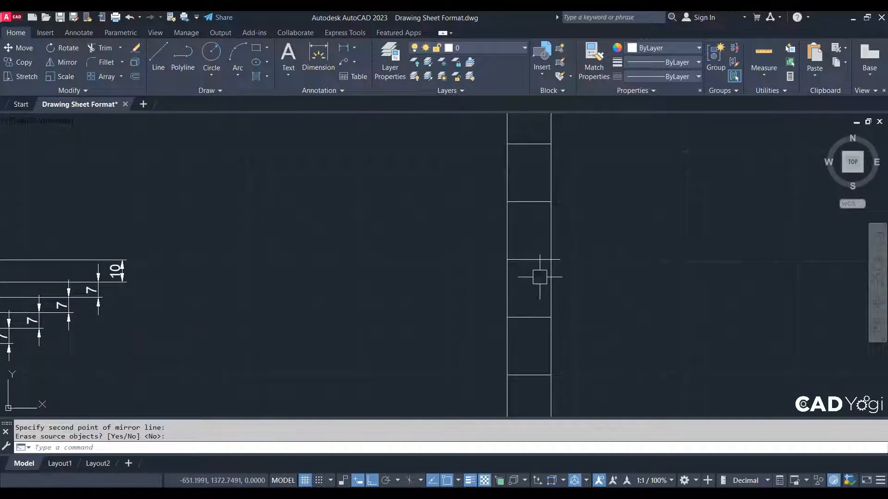
pyautogui.scroll(-1, 538, 277)
pyautogui.moveTo(506, 301)
pyautogui.mouseDown(button='middle')
pyautogui.moveTo(482, 317)
pyautogui.moveTo(345, 279)
pyautogui.mouseUp(button='middle')
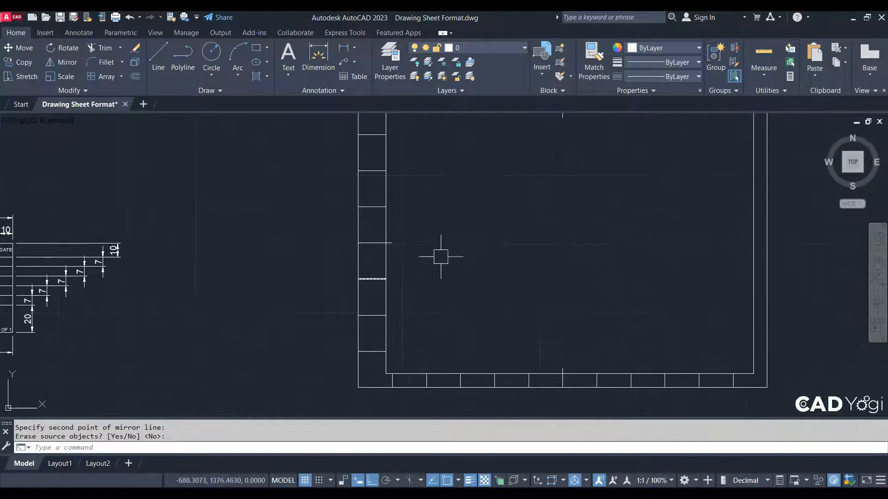
pyautogui.moveTo(441, 257); pyautogui.dragTo(449, 285, button='middle')
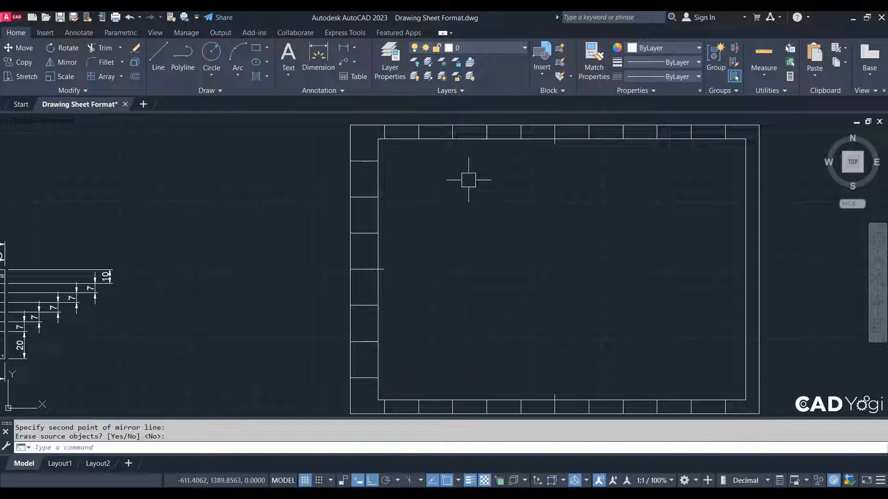
pyautogui.click(301, 151)
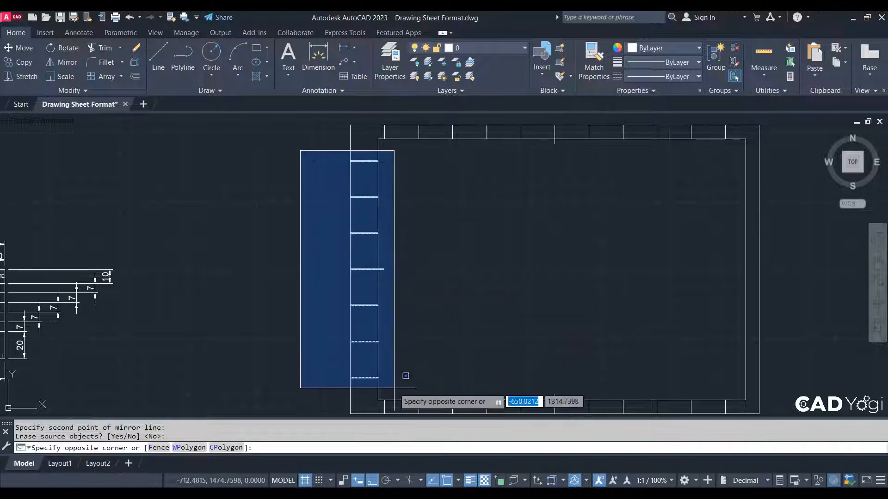
pyautogui.click(405, 376)
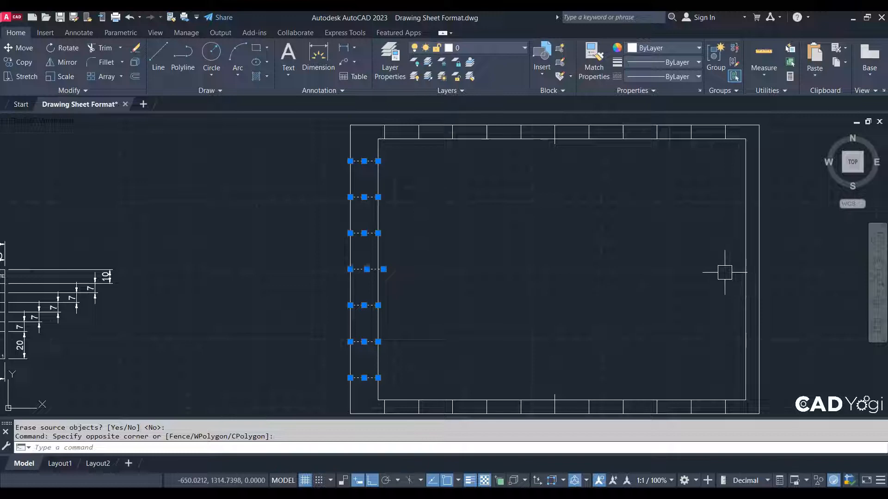
pyautogui.press('Escape')
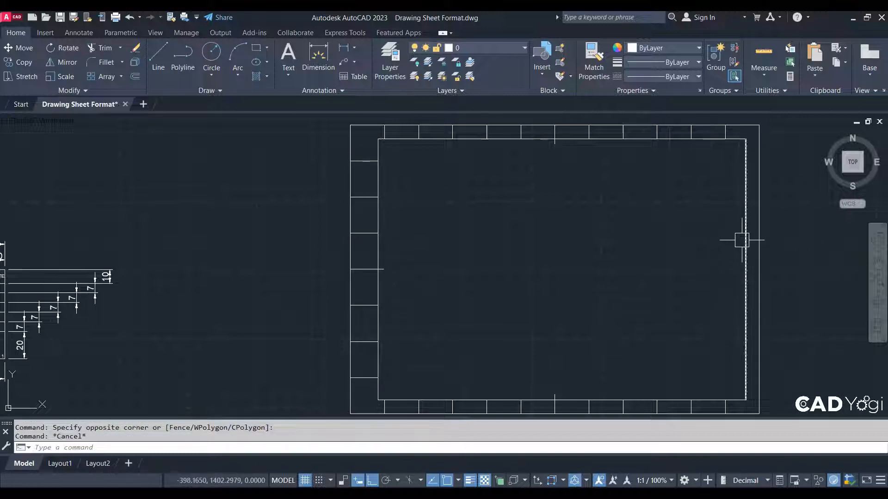
# Draw a horizontal line across the right border strip at the midpoint, from the outer border to the inner border.
pyautogui.write('l')
pyautogui.press('Return')
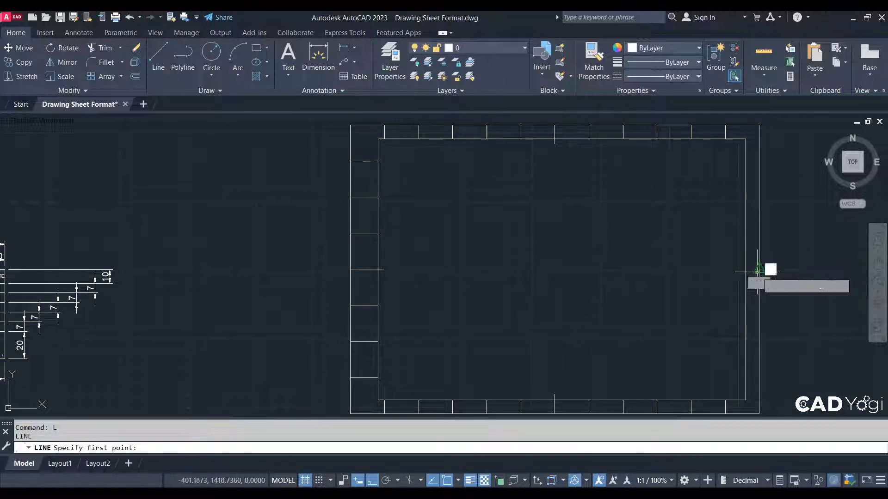
pyautogui.click(757, 272)
pyautogui.click(747, 270)
pyautogui.press('Escape')
# Stretch the inner end of the right centre mark 4 into the drawing area.
pyautogui.scroll(4, 751, 272)
pyautogui.click(748, 267)
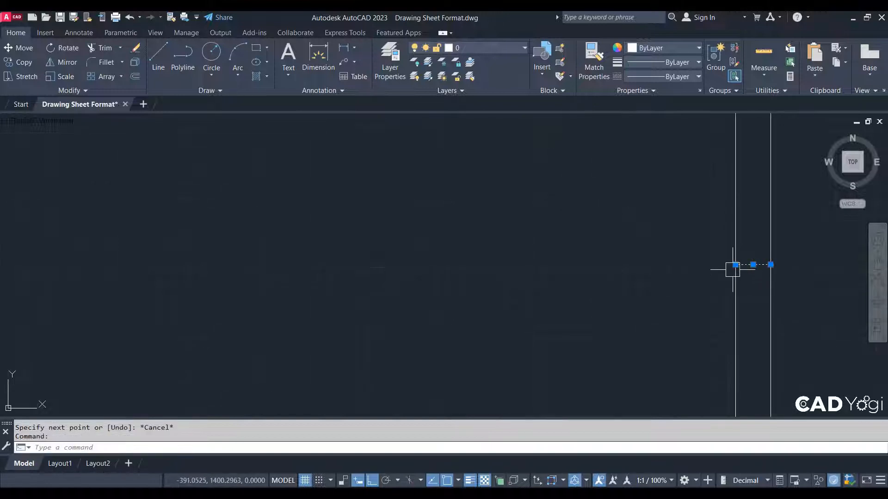
pyautogui.click(735, 265)
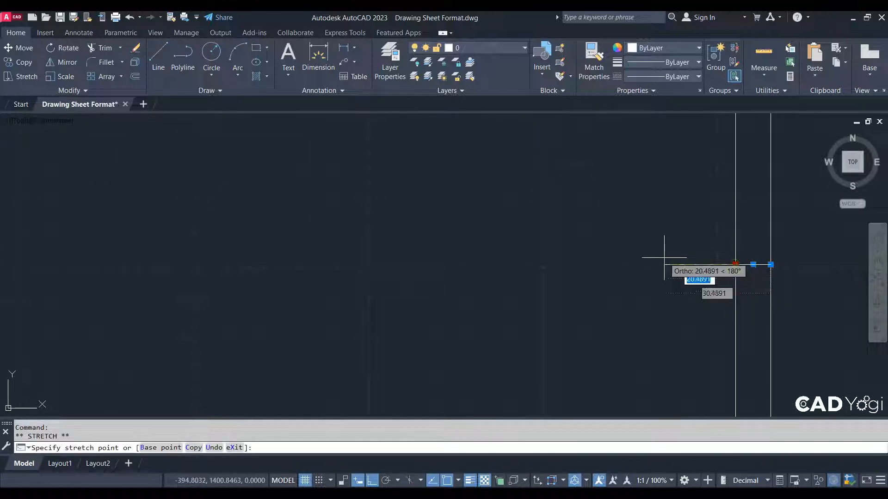
pyautogui.write('4')
pyautogui.press('Return')
pyautogui.press('Escape')
pyautogui.scroll(-5, 666, 283)
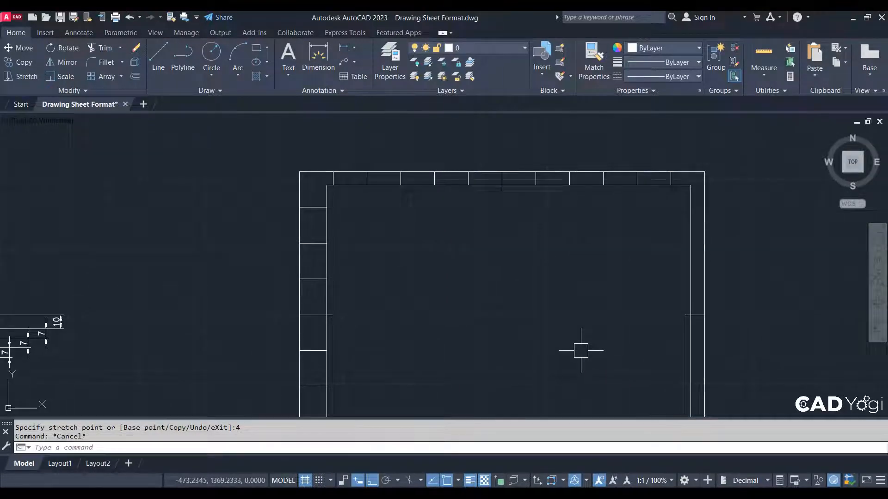
# Check the calculated spacing of the side division lines in the Calculator.
pyautogui.write('o')
pyautogui.press('Return')
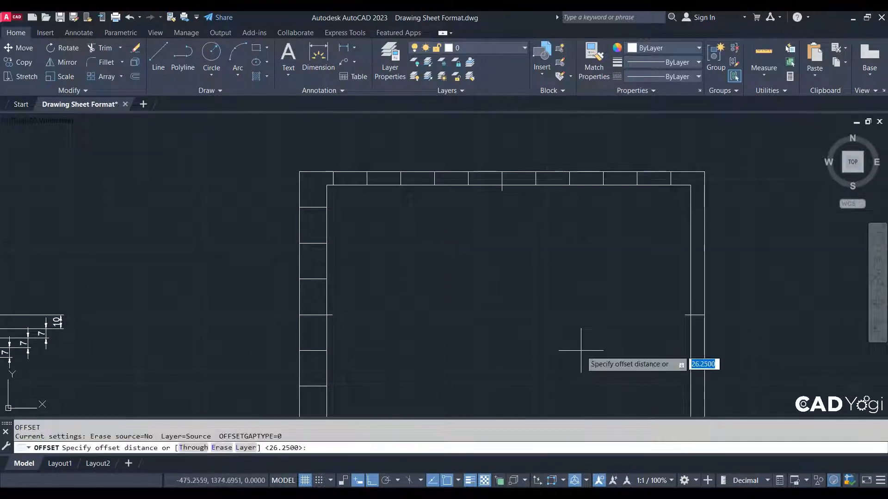
pyautogui.press('Escape')
pyautogui.press('Escape')
pyautogui.click(404, 491)
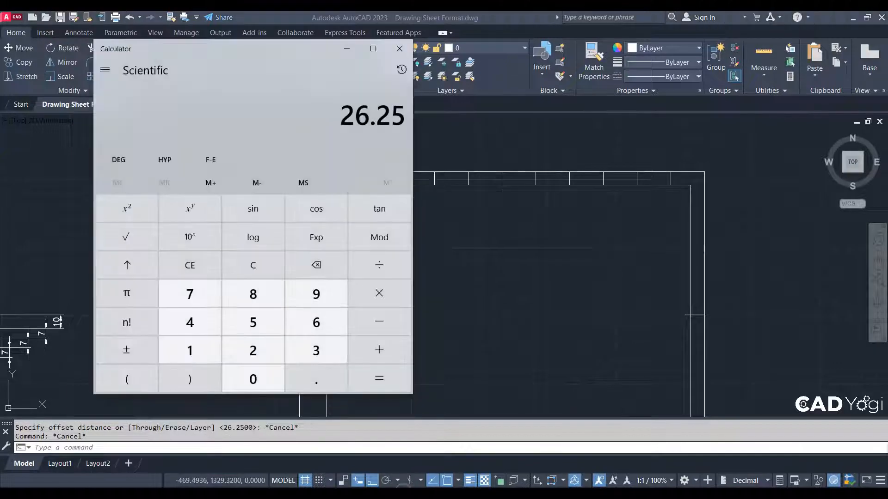
pyautogui.click(403, 491)
pyautogui.press('Escape')
# Offset the right centre mark upward three times in succession at a spacing of 26.25.
pyautogui.write('o')
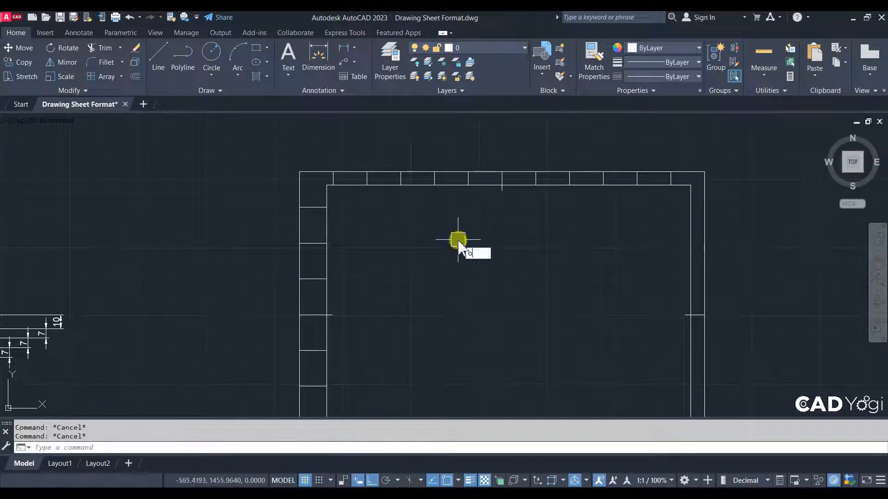
pyautogui.press('Return')
pyautogui.write('26.25')
pyautogui.press('Return')
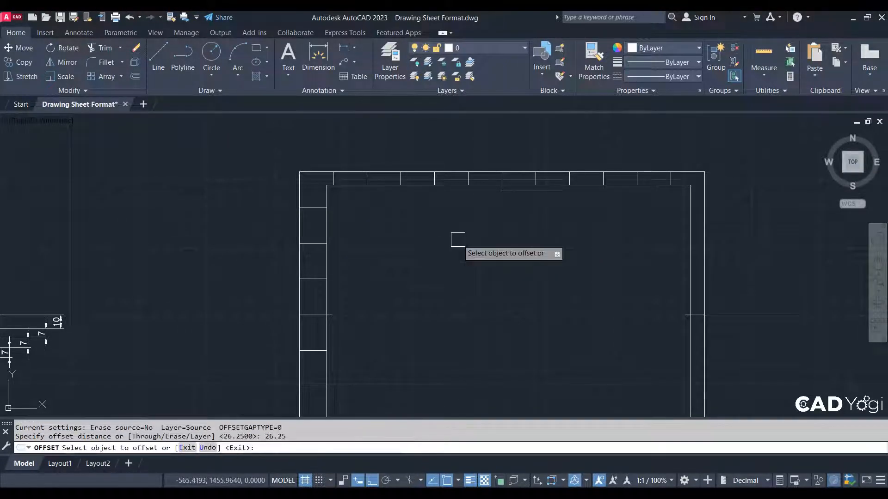
pyautogui.scroll(4, 692, 361)
pyautogui.click(689, 382)
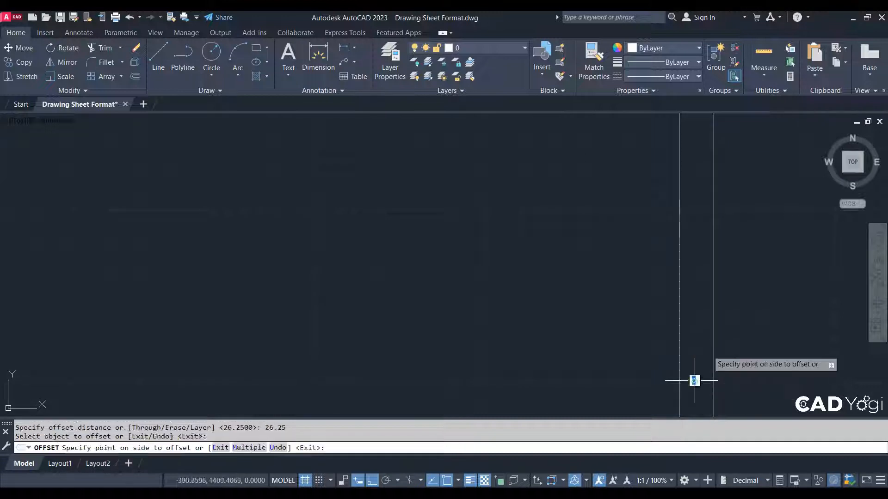
pyautogui.click(709, 342)
pyautogui.click(703, 290)
pyautogui.click(704, 244)
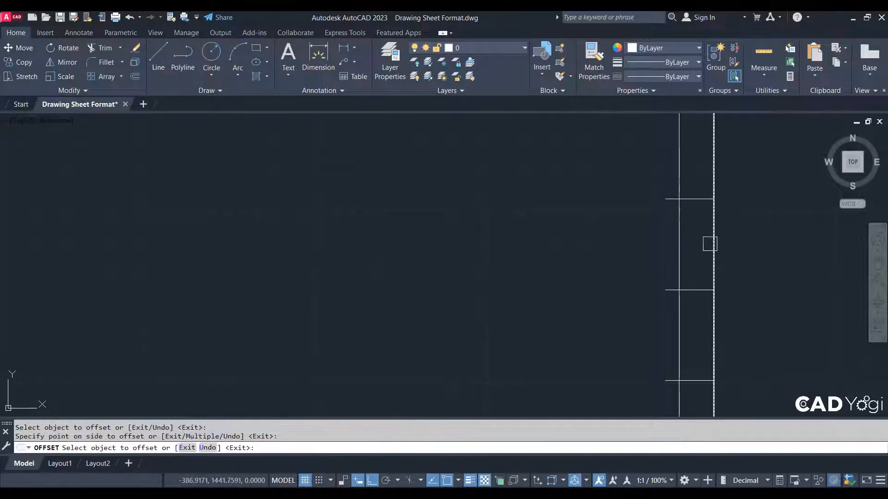
pyautogui.moveTo(710, 235); pyautogui.dragTo(690, 384, button='middle')
pyautogui.click(674, 348)
pyautogui.click(677, 277)
pyautogui.press('Escape')
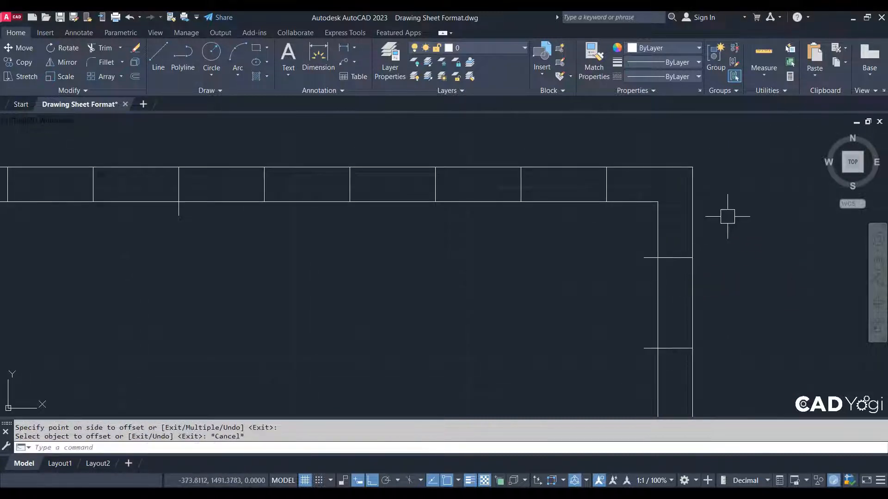
# Trim the overhangs of the three right division lines above the centre mark to the inner border, keeping the centre mark's own extension.
pyautogui.write('tr')
pyautogui.press('Return')
pyautogui.click(646, 258)
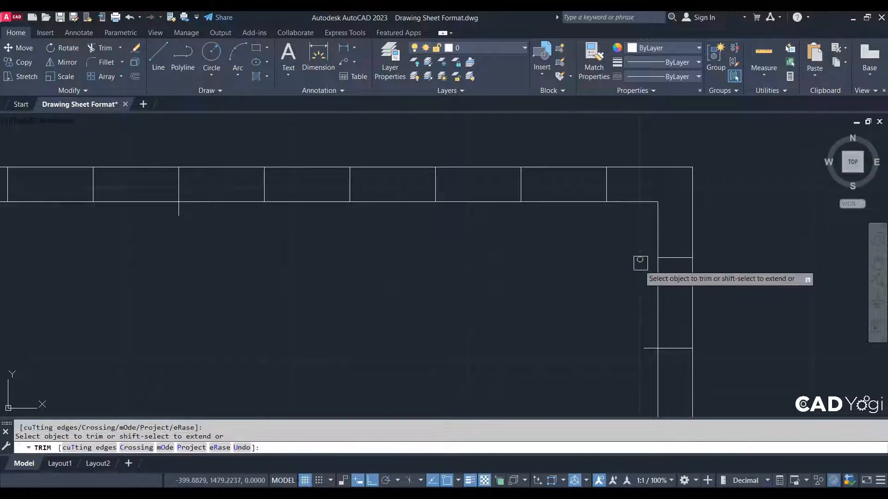
pyautogui.moveTo(639, 336); pyautogui.dragTo(643, 276, button='middle')
pyautogui.click(646, 289)
pyautogui.moveTo(625, 334); pyautogui.dragTo(607, 166, button='middle')
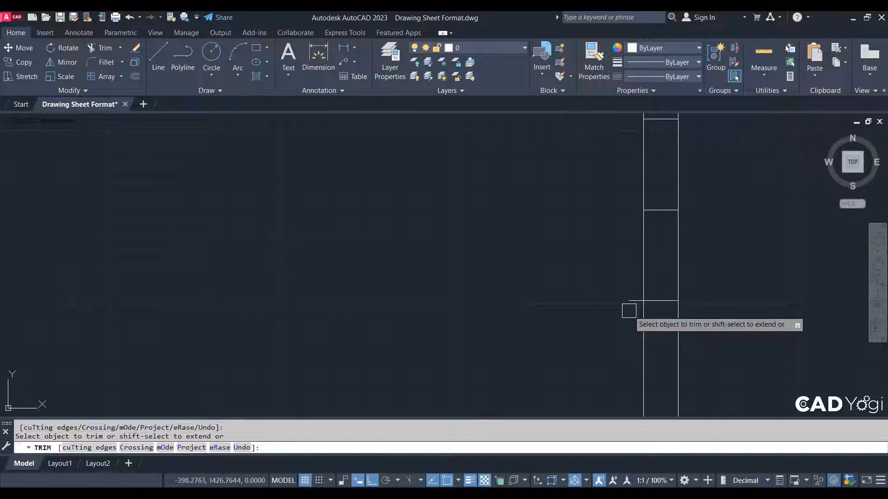
pyautogui.scroll(-5, 624, 277)
pyautogui.scroll(2, 638, 278)
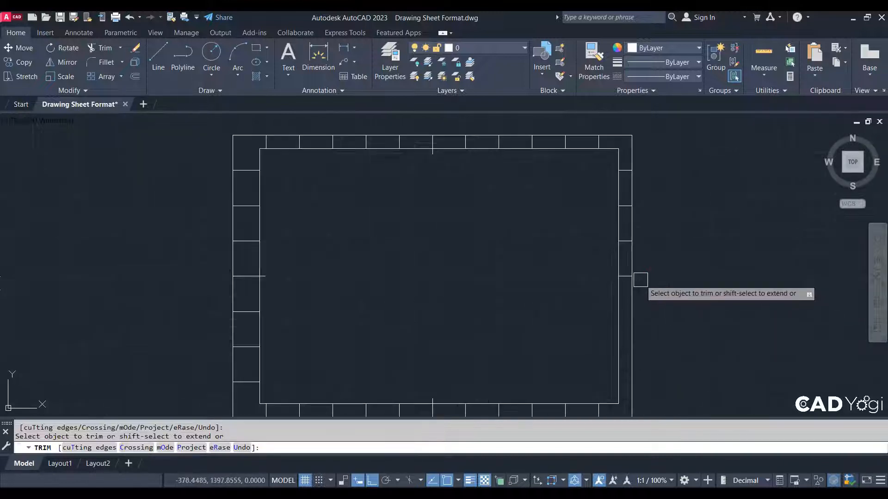
pyautogui.hotkey('ctrl', 'z')
pyautogui.press('Escape')
pyautogui.press('Escape')
# Mirror the three right division lines below the horizontal centre mark, keeping the originals.
pyautogui.scroll(-4, 647, 277)
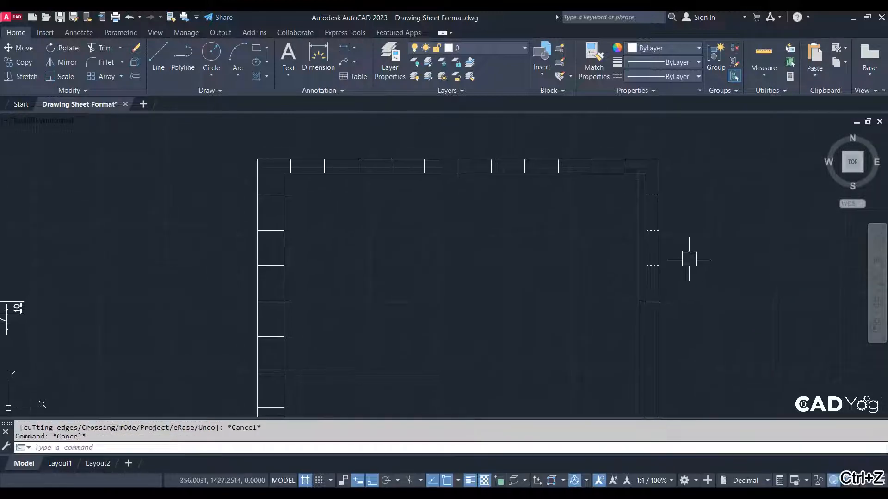
pyautogui.click(622, 184)
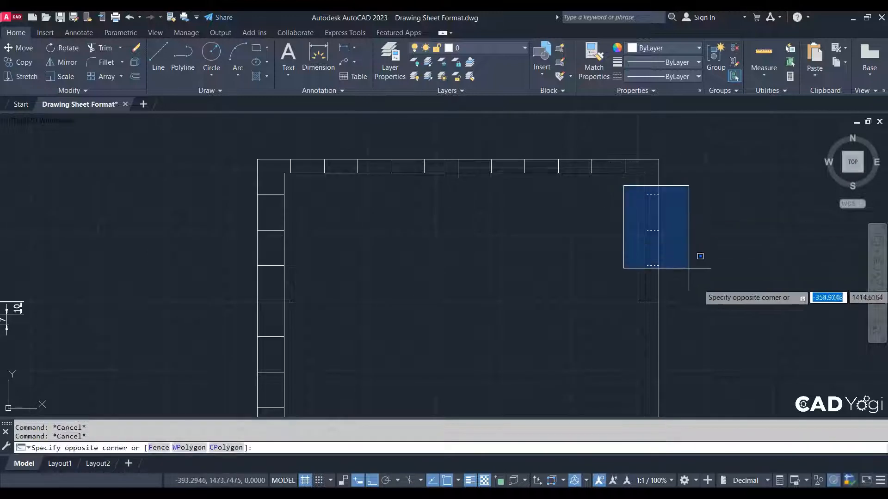
pyautogui.click(700, 279)
pyautogui.write('mi')
pyautogui.press('Return')
pyautogui.click(658, 301)
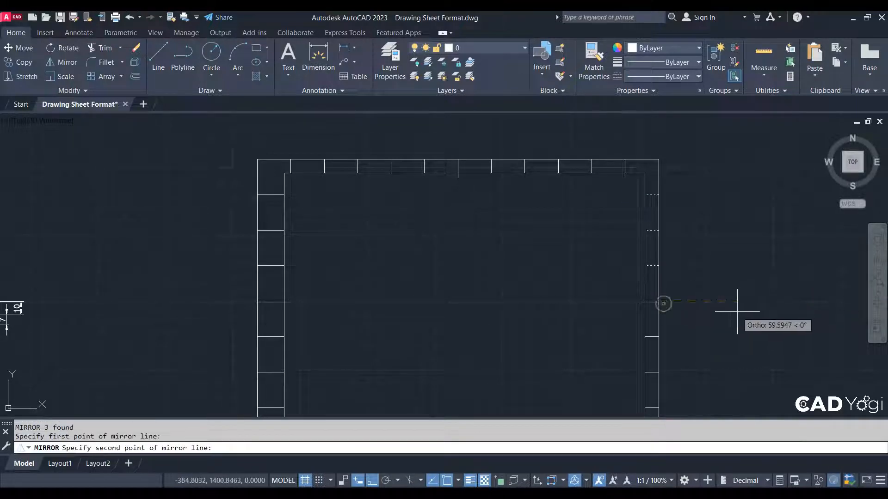
pyautogui.moveTo(738, 313); pyautogui.dragTo(702, 228, button='middle')
pyautogui.click(702, 230)
pyautogui.press('Return')
pyautogui.press('Escape')
pyautogui.scroll(-3, 626, 266)
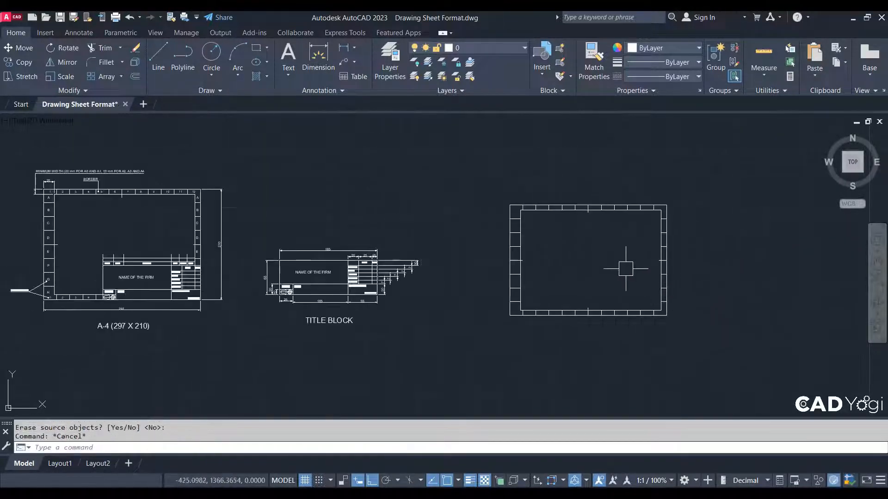
pyautogui.scroll(2, 605, 258)
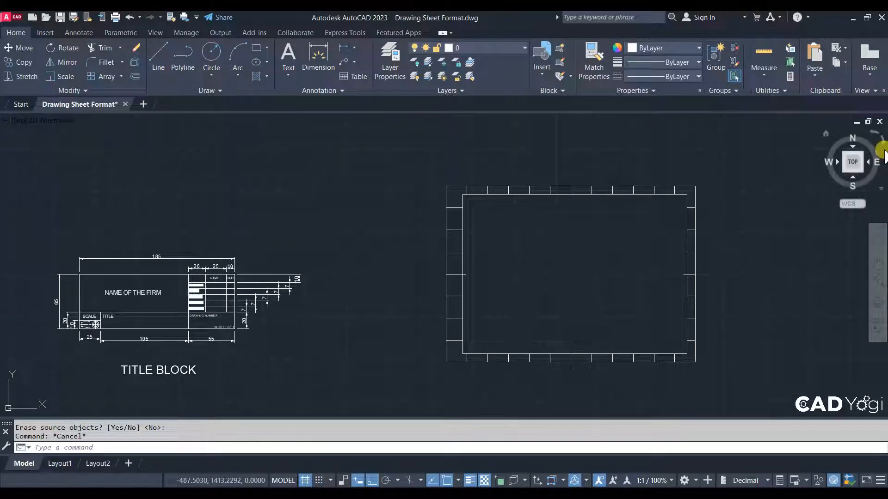
pyautogui.scroll(-2, 569, 245)
pyautogui.scroll(4, 503, 192)
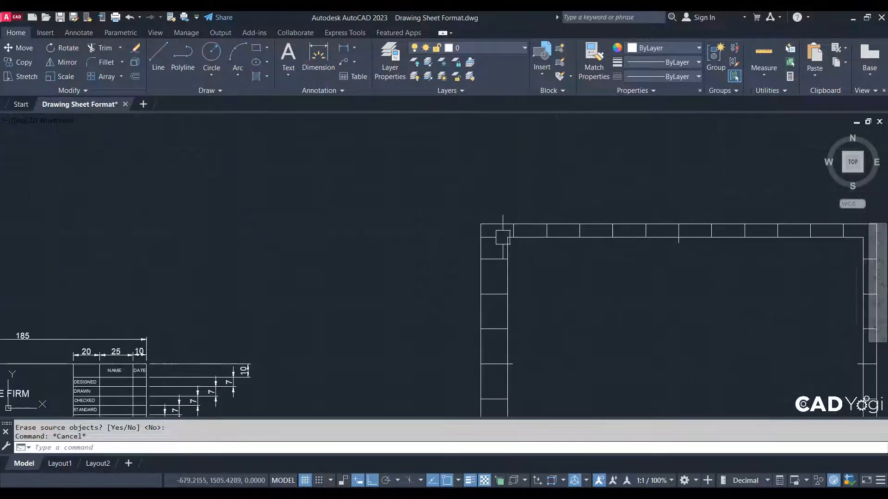
pyautogui.click(45, 33)
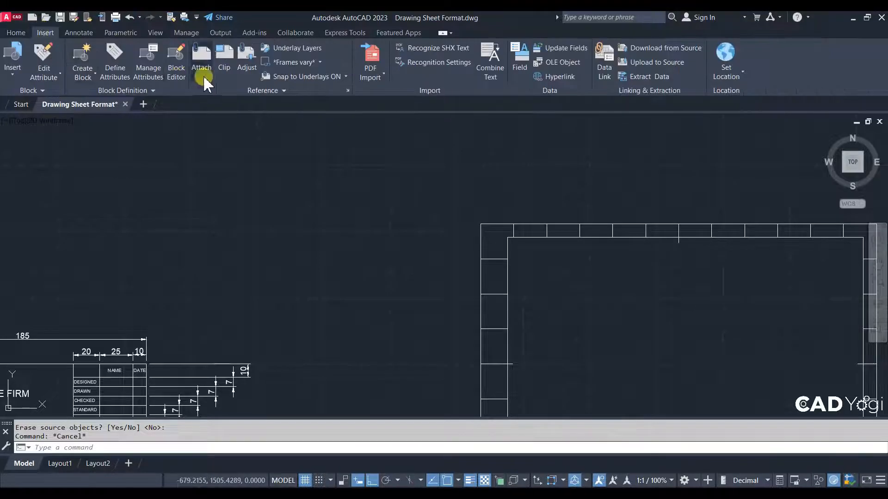
pyautogui.click(78, 32)
pyautogui.click(136, 37)
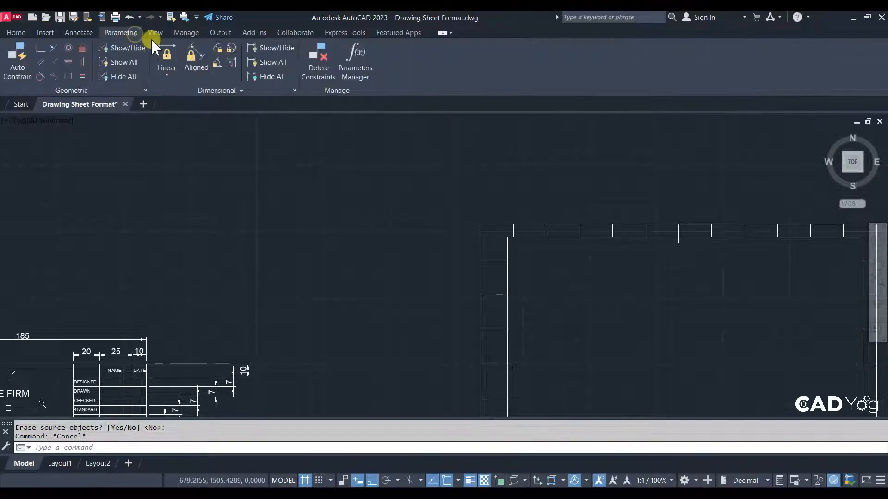
pyautogui.click(20, 33)
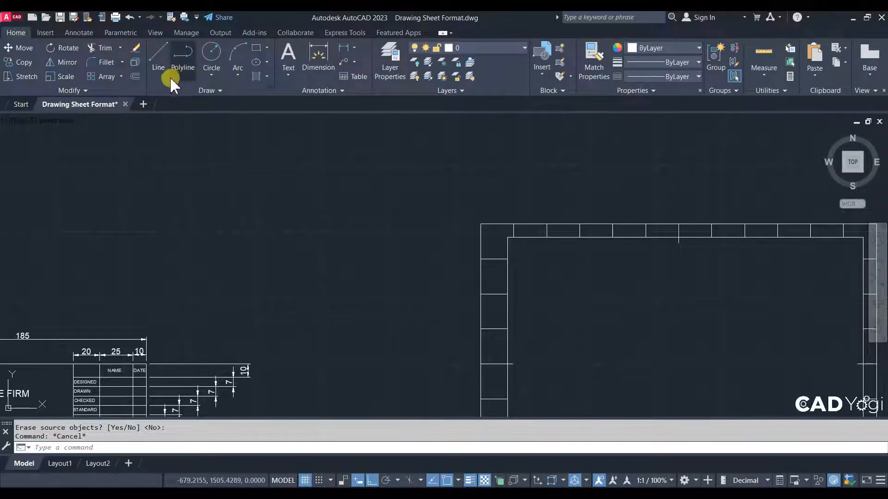
# Add the multiline text "1" with a text height of 3 in the sheet's top-left border zone.
pyautogui.click(289, 54)
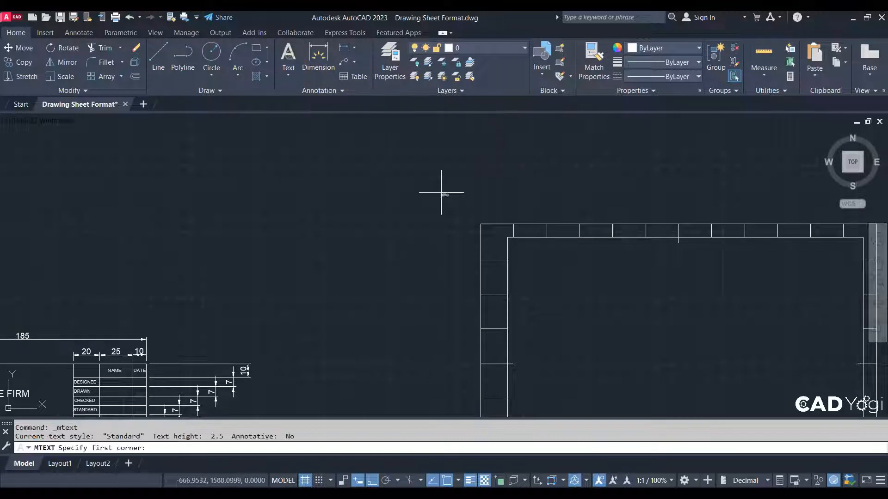
pyautogui.scroll(5, 519, 224)
pyautogui.click(476, 216)
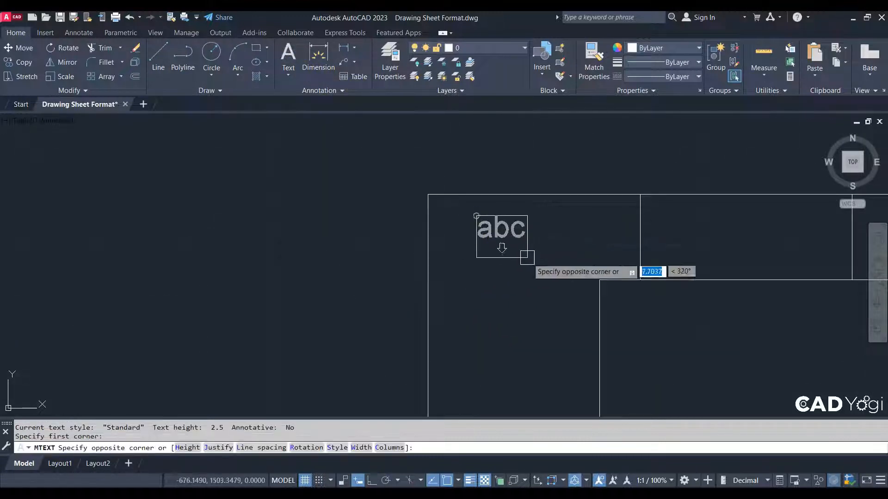
pyautogui.click(543, 276)
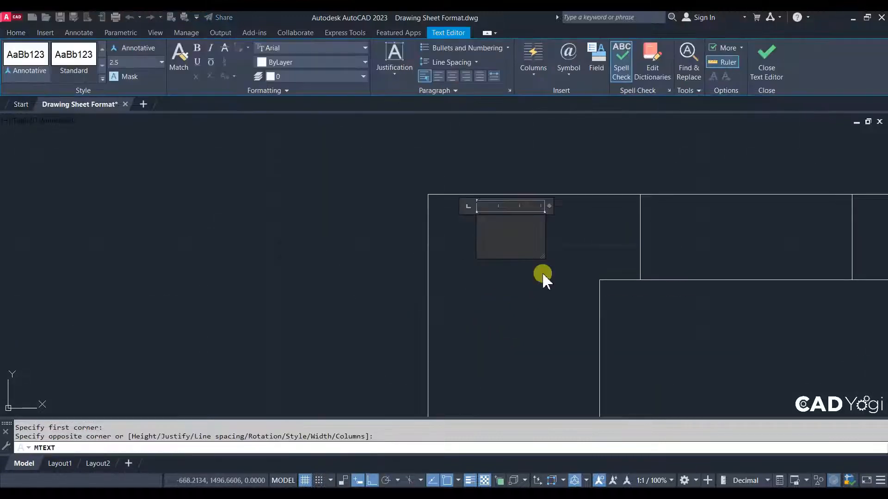
pyautogui.write('1')
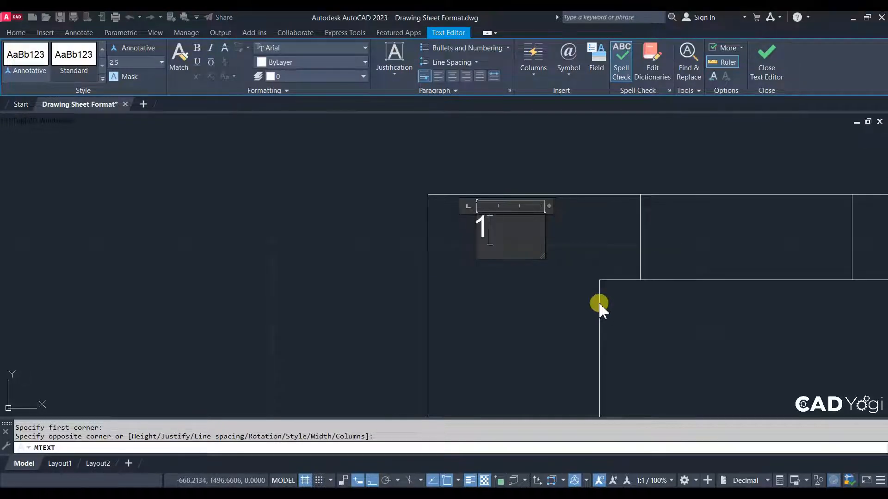
pyautogui.moveTo(502, 236); pyautogui.dragTo(369, 187)
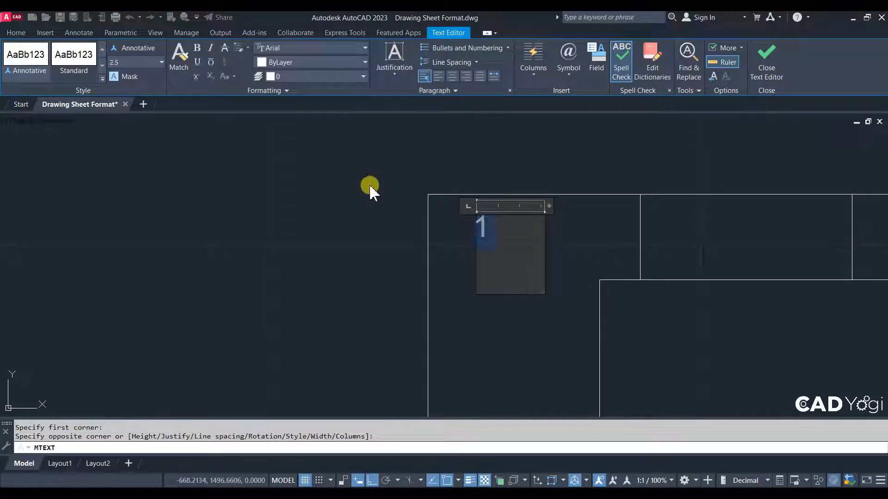
pyautogui.click(14, 56)
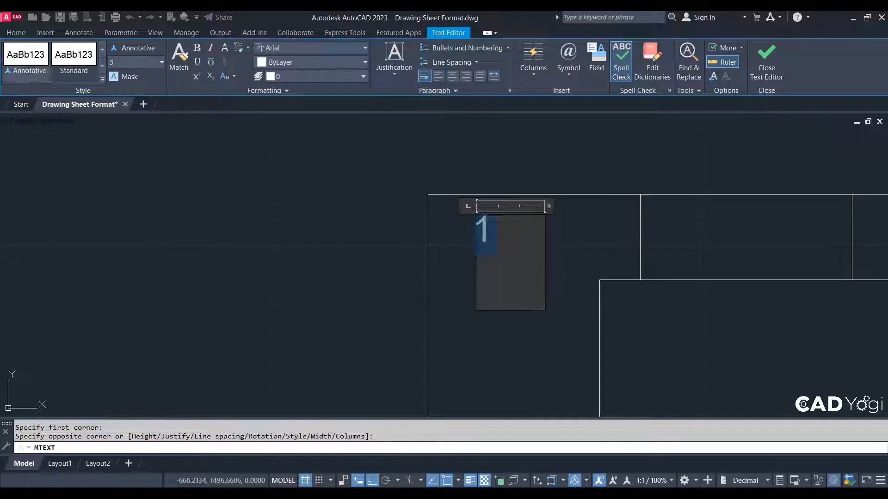
pyautogui.click(610, 293)
# Set the text height of the "1" label in the sheet's top-left border zone to 3.5.
pyautogui.doubleClick(481, 228)
pyautogui.hotkey('ctrl', 'a')
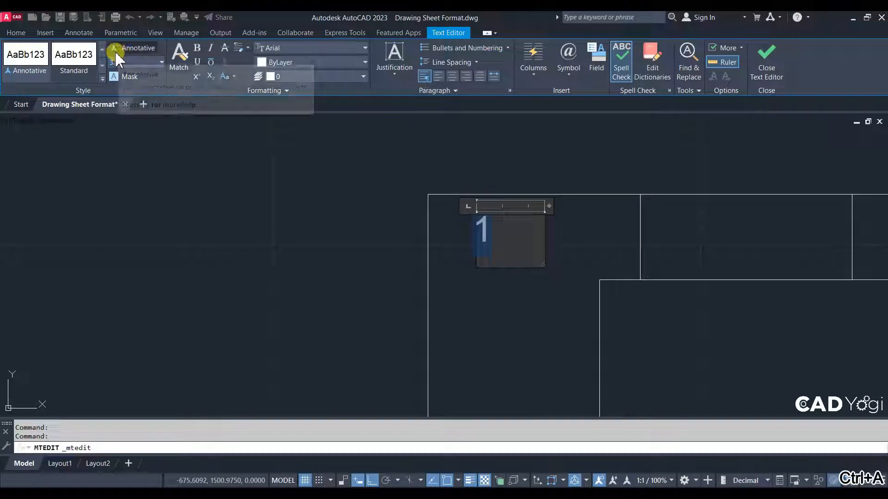
pyautogui.click(327, 328)
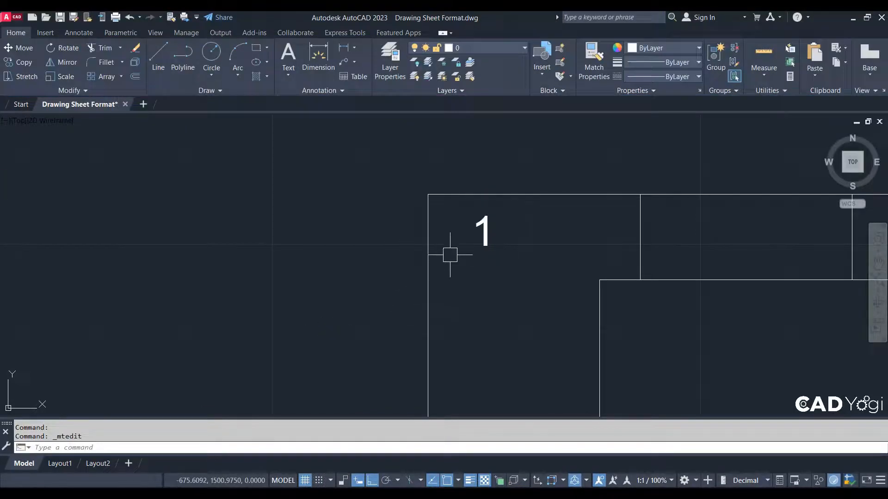
# Move the "1" label right and slightly down to centre it in the top-left corner zone.
pyautogui.press('Return')
pyautogui.click(474, 274)
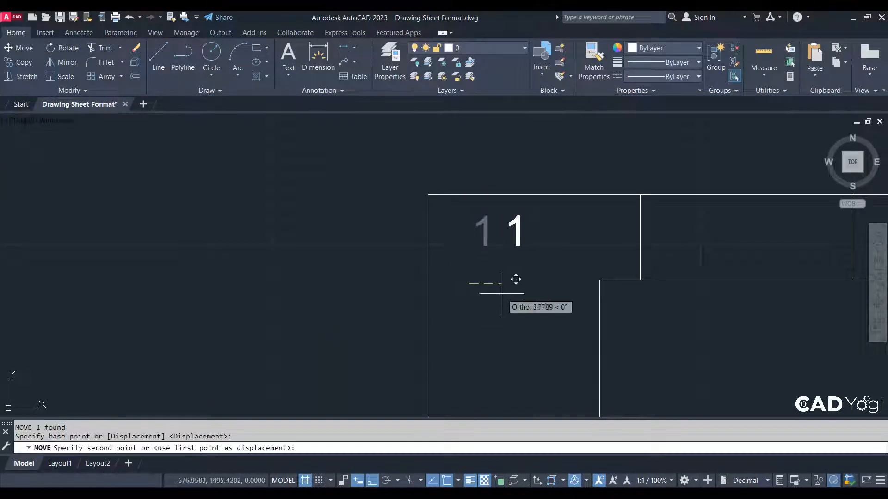
pyautogui.click(517, 273)
pyautogui.press('Return')
pyautogui.click(520, 241)
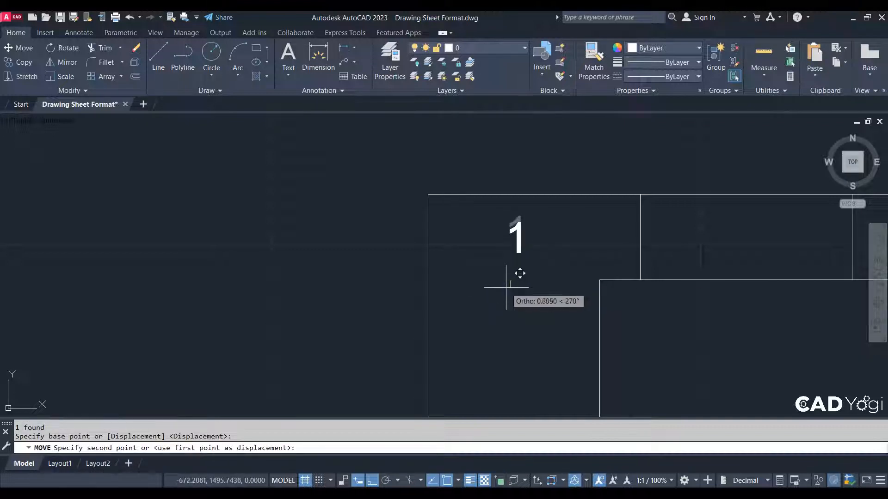
pyautogui.click(506, 287)
# Copy the "1" label into the second top zone, using the upper ends of the first and second division lines as copy points.
pyautogui.scroll(-5, 373, 231)
pyautogui.scroll(4, 398, 222)
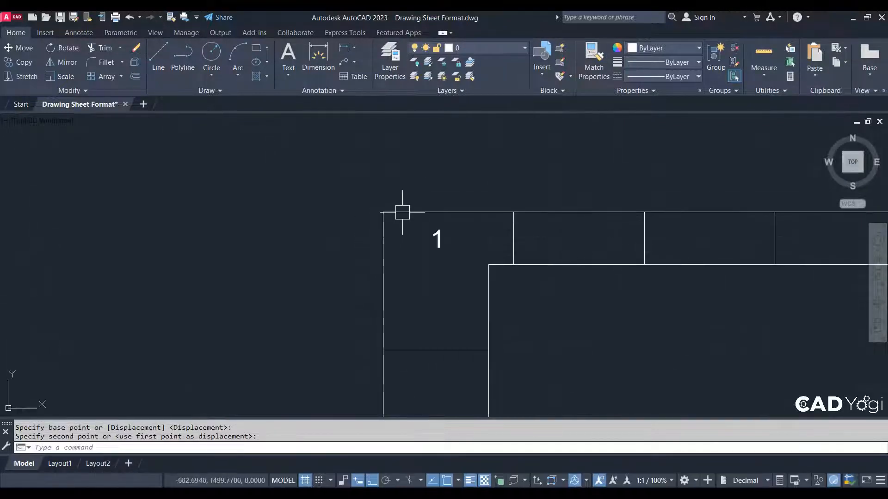
pyautogui.scroll(-3, 444, 251)
pyautogui.moveTo(444, 252); pyautogui.dragTo(391, 275, button='middle')
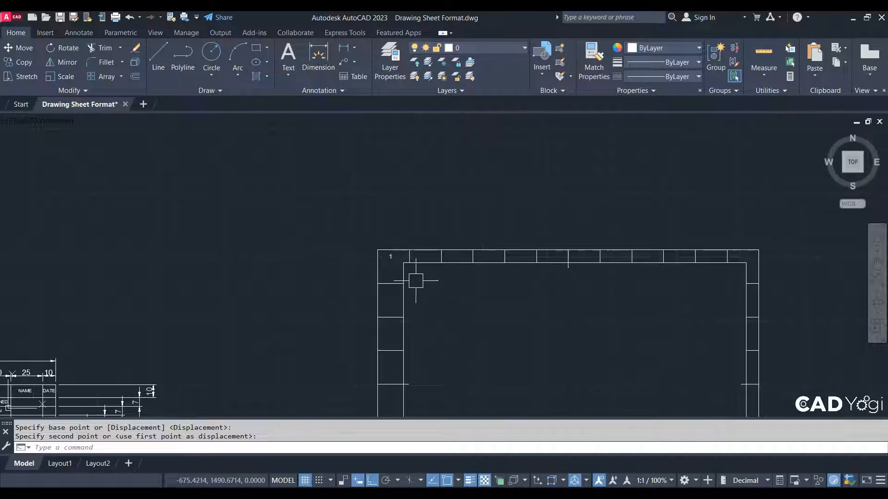
pyautogui.scroll(5, 400, 259)
pyautogui.click(373, 236)
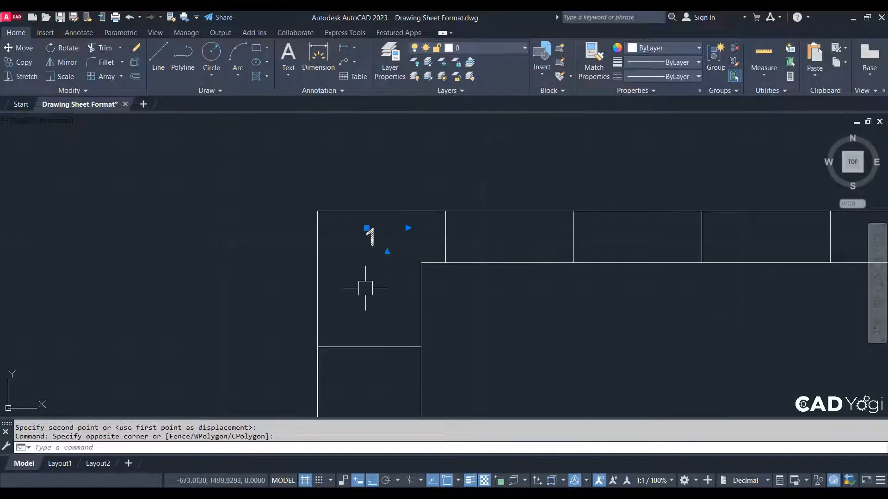
pyautogui.write('o')
pyautogui.press('Return')
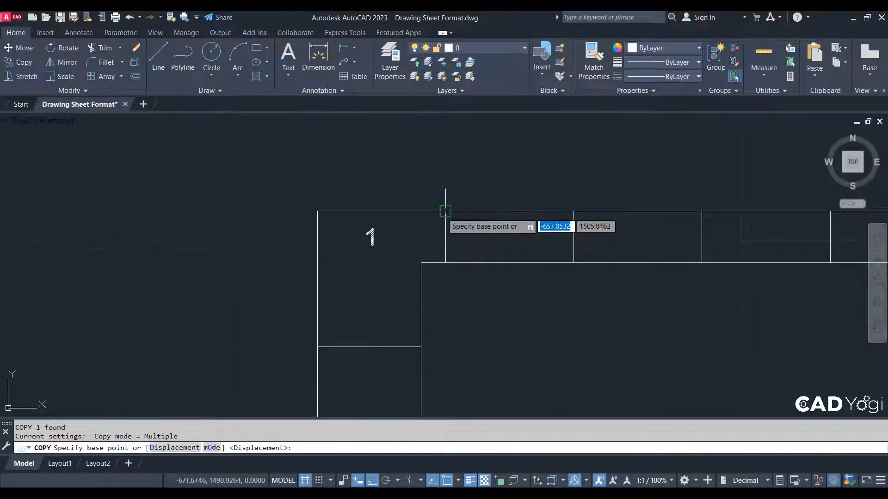
pyautogui.click(445, 211)
pyautogui.click(574, 212)
pyautogui.press('Escape')
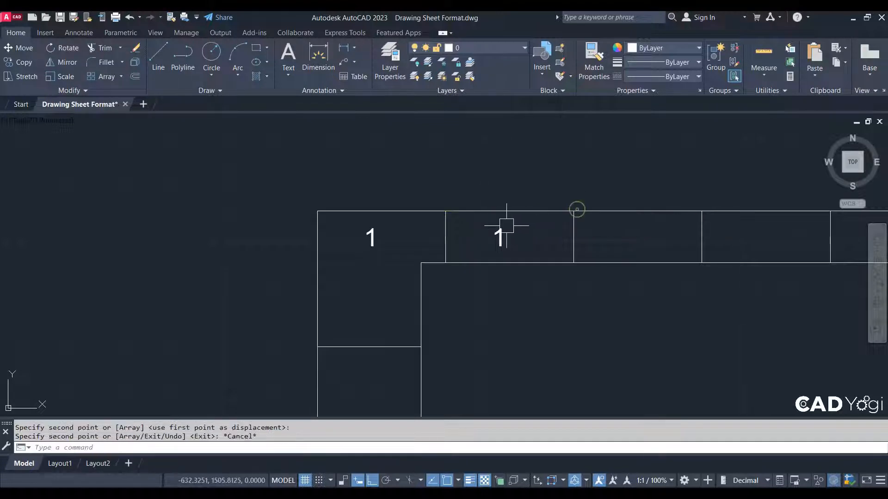
# Move the copied label slightly to the right to centre it in the second top zone.
pyautogui.click(509, 227)
pyautogui.write('m')
pyautogui.press('Return')
pyautogui.click(538, 142)
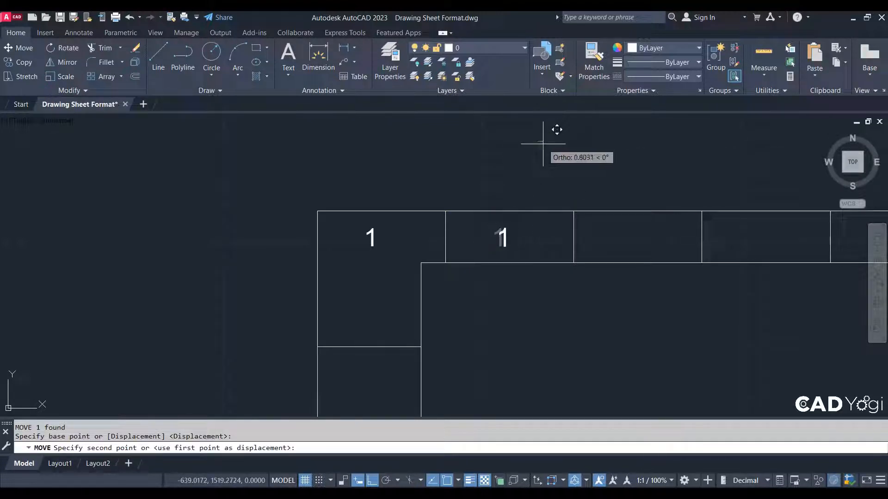
pyautogui.press('Escape')
# Change the text of the label in the second top zone to 2.
pyautogui.click(515, 236)
pyautogui.click(494, 237)
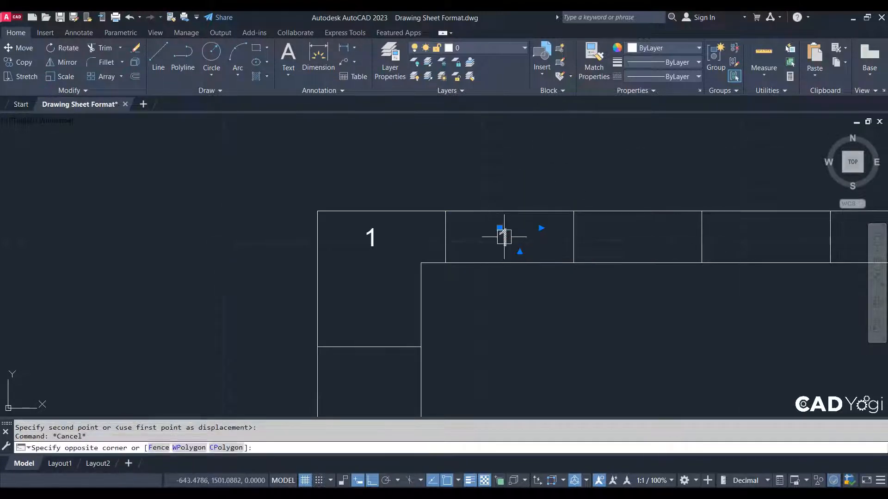
pyautogui.doubleClick(503, 237)
pyautogui.write('2')
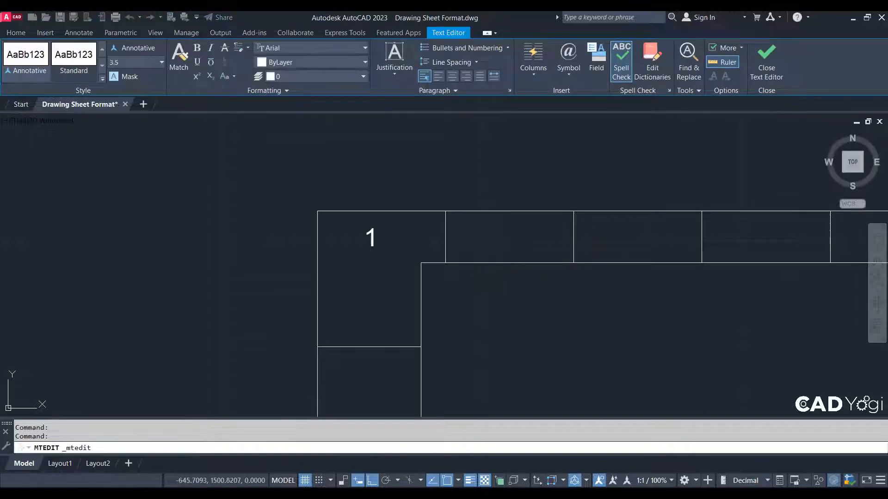
pyautogui.hotkey('ctrl', 'Return')
# Copy the "2" label into each of the ten remaining top border zones, snapping to the upper ends of the division lines.
pyautogui.write('o')
pyautogui.press('Return')
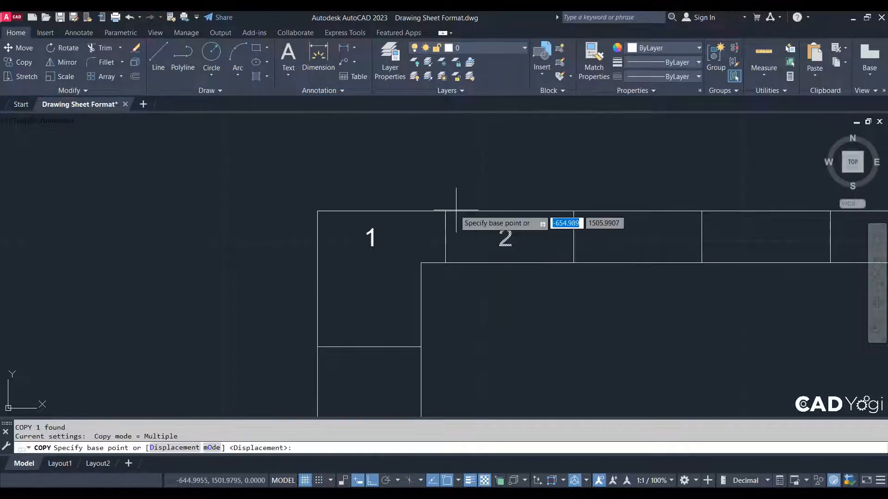
pyautogui.click(445, 211)
pyautogui.click(574, 211)
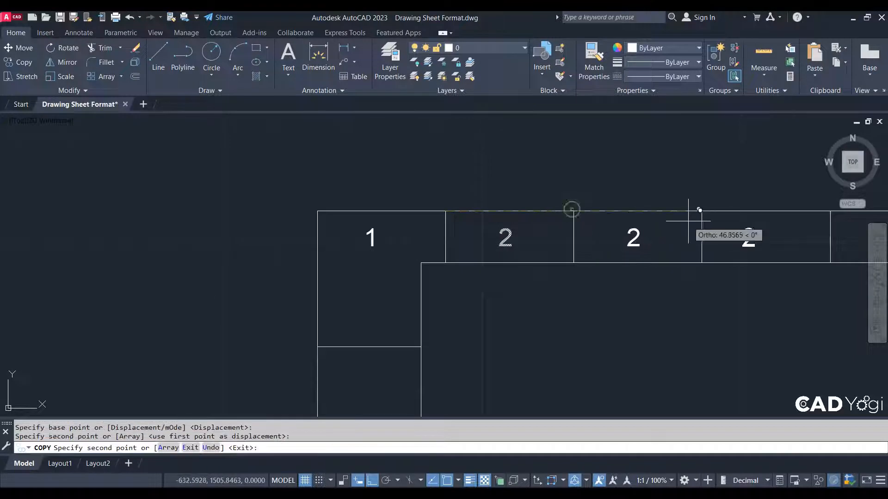
pyautogui.moveTo(694, 208); pyautogui.dragTo(396, 237, button='middle')
pyautogui.click(405, 240)
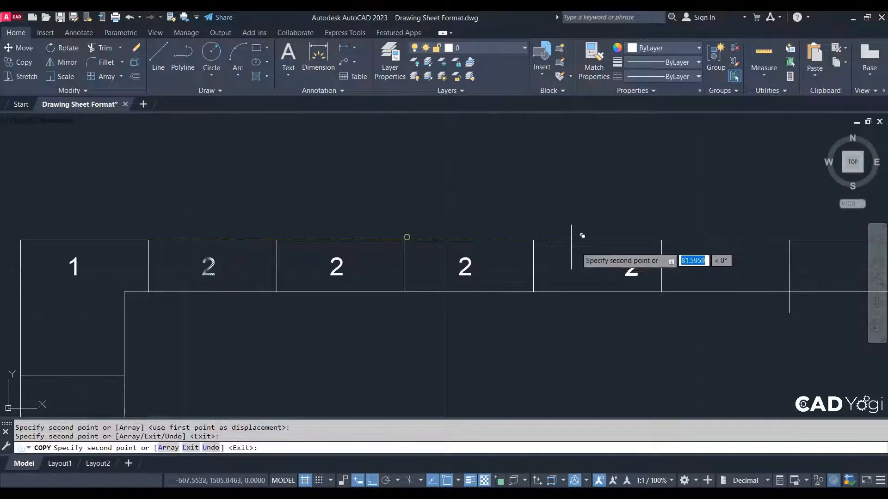
pyautogui.click(533, 240)
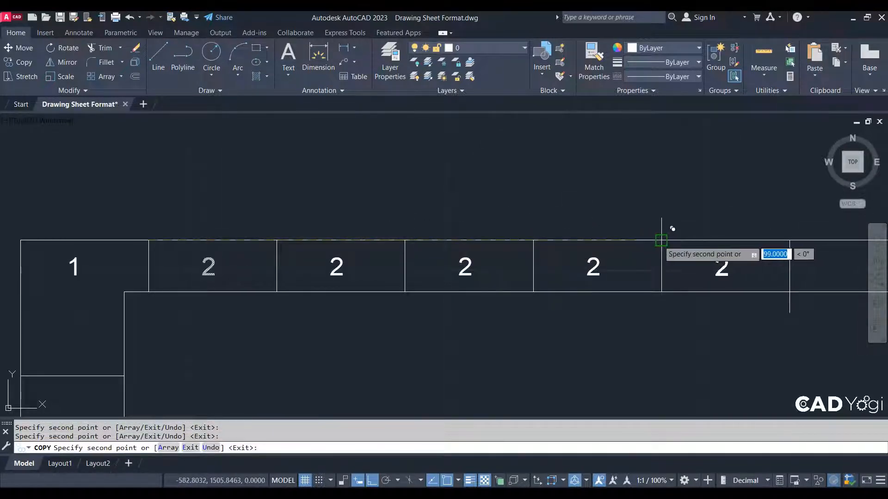
pyautogui.moveTo(664, 238)
pyautogui.mouseDown(button='middle')
pyautogui.moveTo(626, 277)
pyautogui.moveTo(470, 234)
pyautogui.mouseUp(button='middle')
pyautogui.click(471, 223)
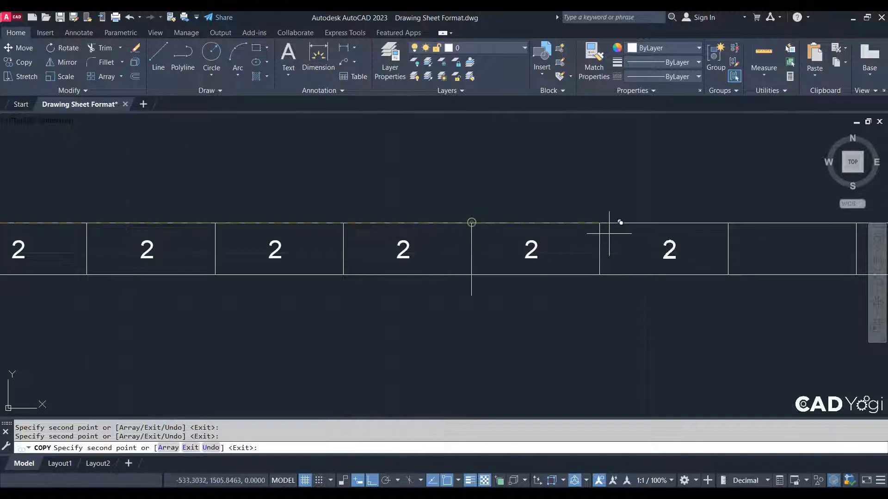
pyautogui.scroll(-3, 569, 231)
pyautogui.click(572, 234)
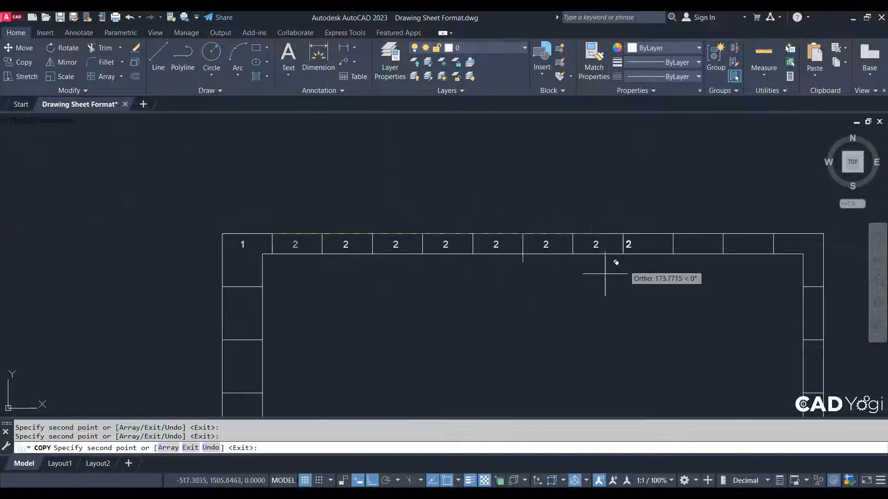
pyautogui.click(623, 234)
pyautogui.click(673, 234)
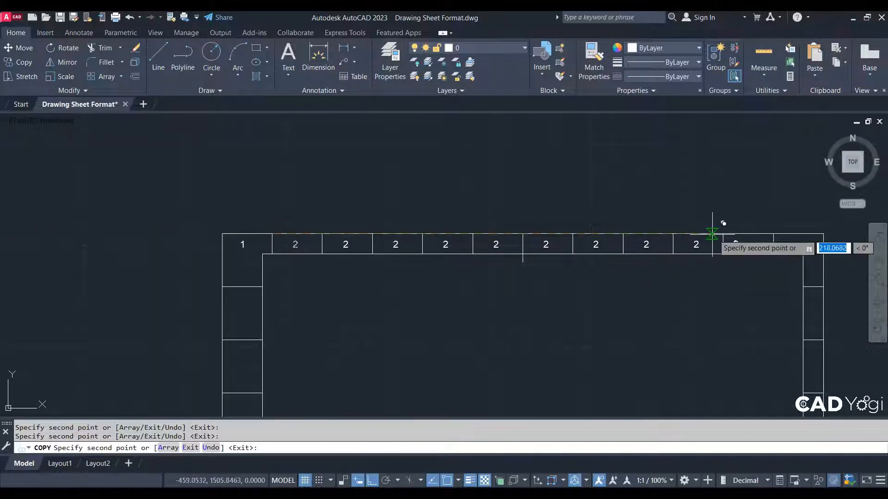
pyautogui.click(722, 234)
pyautogui.click(773, 234)
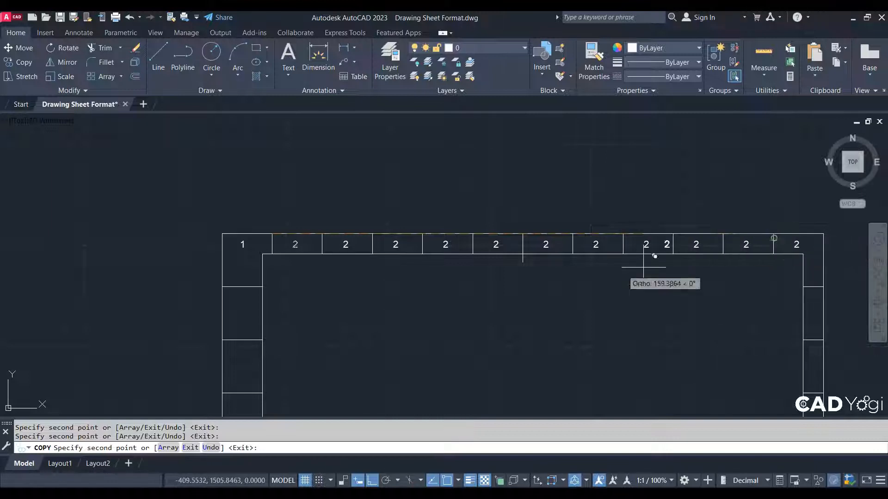
pyautogui.press('Escape')
# Change the labels in the third and fourth top zones to 3 and 4.
pyautogui.scroll(4, 310, 252)
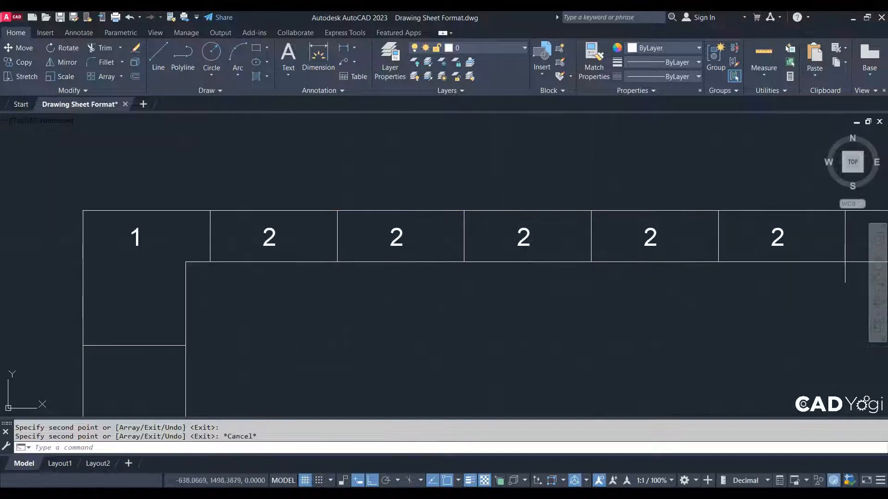
pyautogui.write('ed')
pyautogui.press('Return')
pyautogui.click(408, 244)
pyautogui.write('3')
pyautogui.click(427, 305)
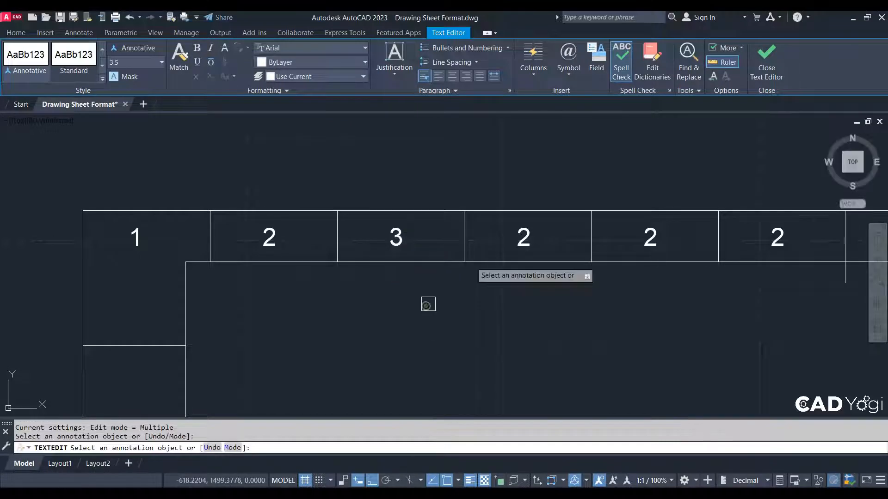
pyautogui.click(520, 237)
pyautogui.write('4')
pyautogui.click(529, 289)
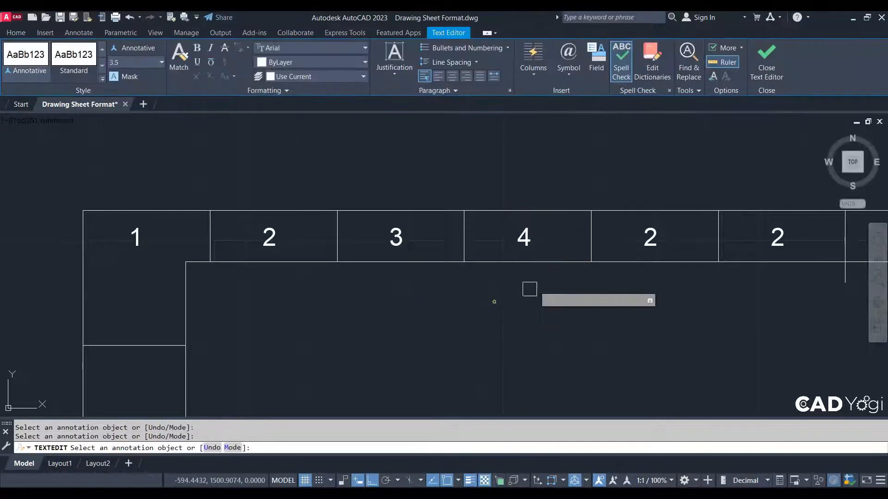
# Change the labels in the fifth and sixth top zones to 5 and 6.
pyautogui.moveTo(529, 289); pyautogui.dragTo(346, 300, button='middle')
pyautogui.click(470, 242)
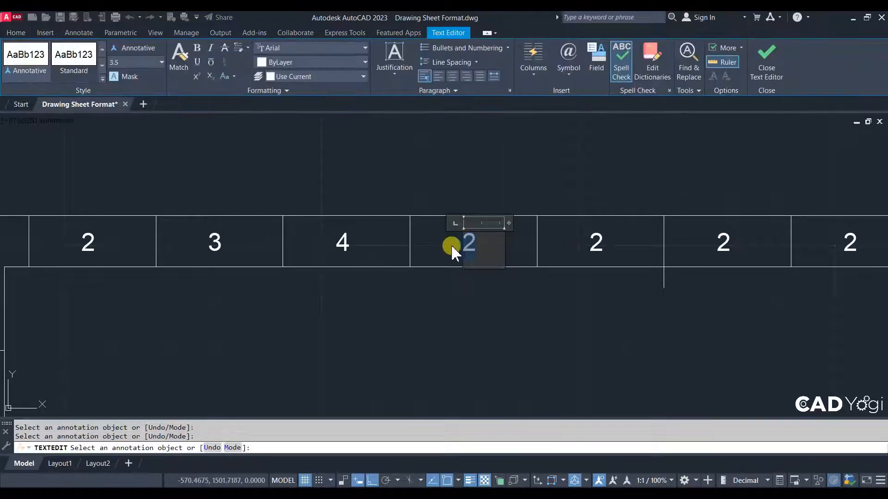
pyautogui.click(555, 245)
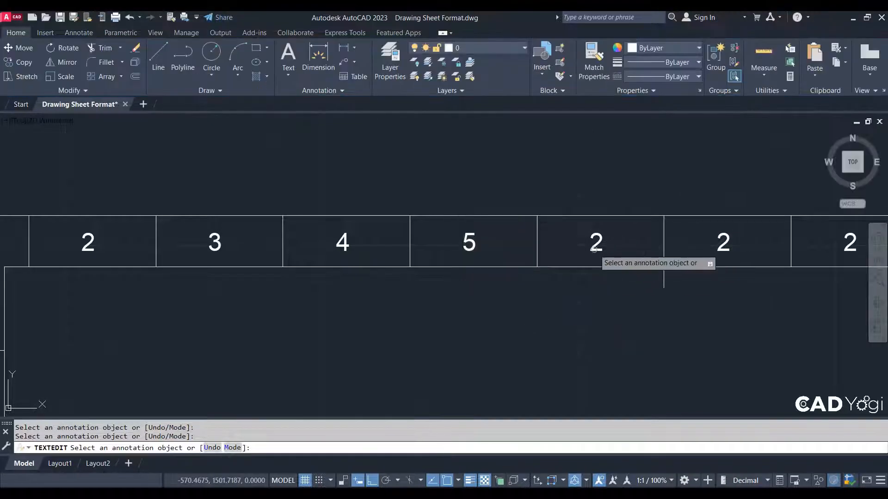
pyautogui.click(609, 242)
pyautogui.write('6')
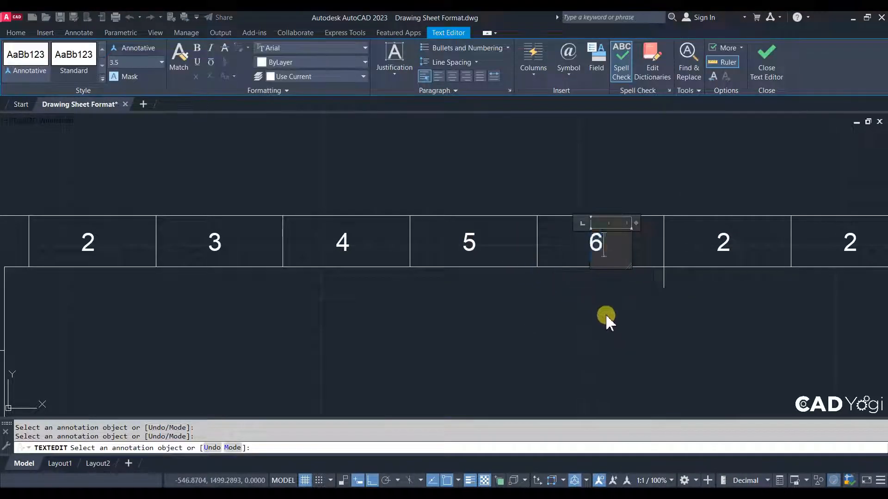
pyautogui.click(607, 317)
# Change the labels in the seventh and eighth top zones to 7 and 8.
pyautogui.click(714, 246)
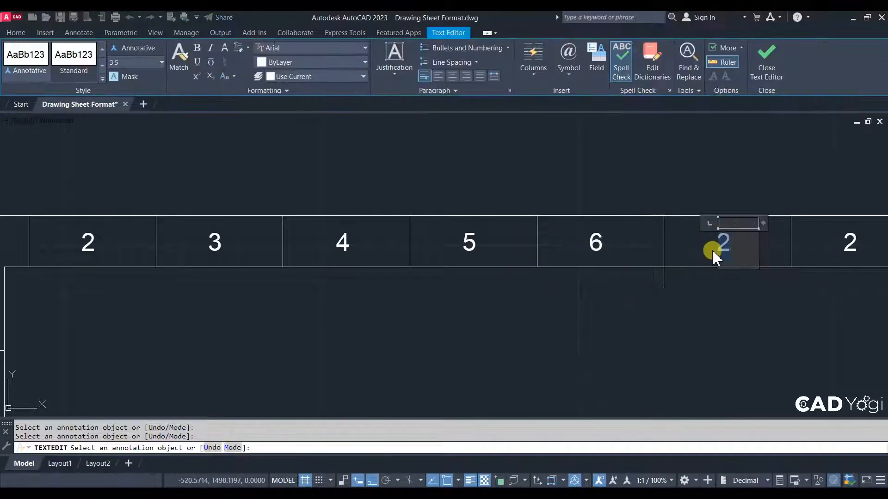
pyautogui.write('7')
pyautogui.click(658, 337)
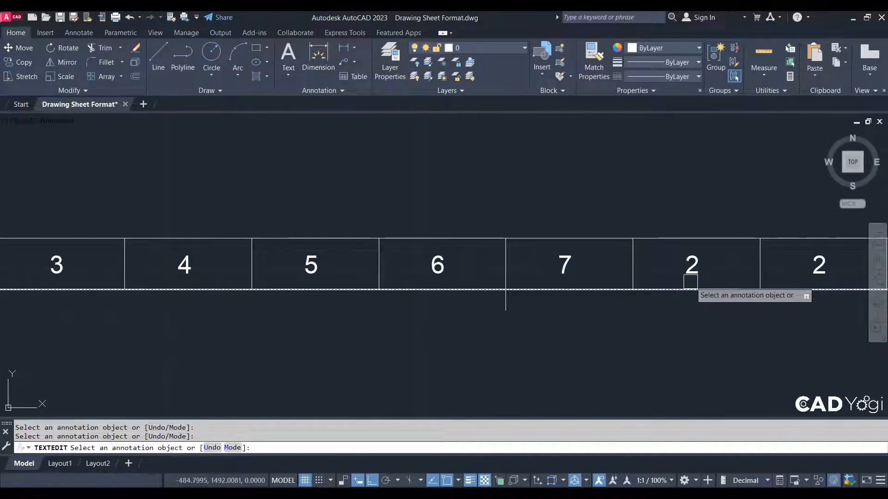
pyautogui.click(694, 268)
pyautogui.write('8')
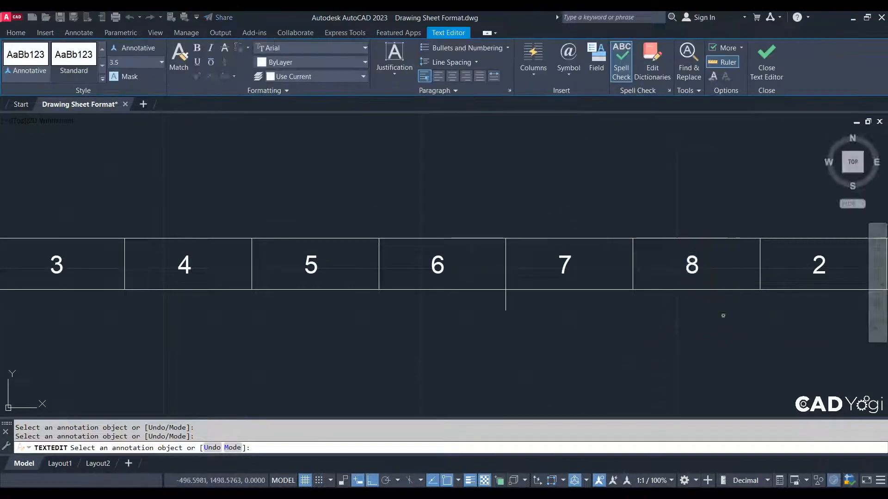
pyautogui.click(663, 343)
# Change the labels in the ninth and tenth top zones to 9 and 10.
pyautogui.moveTo(662, 342); pyautogui.dragTo(508, 353, button='middle')
pyautogui.click(666, 277)
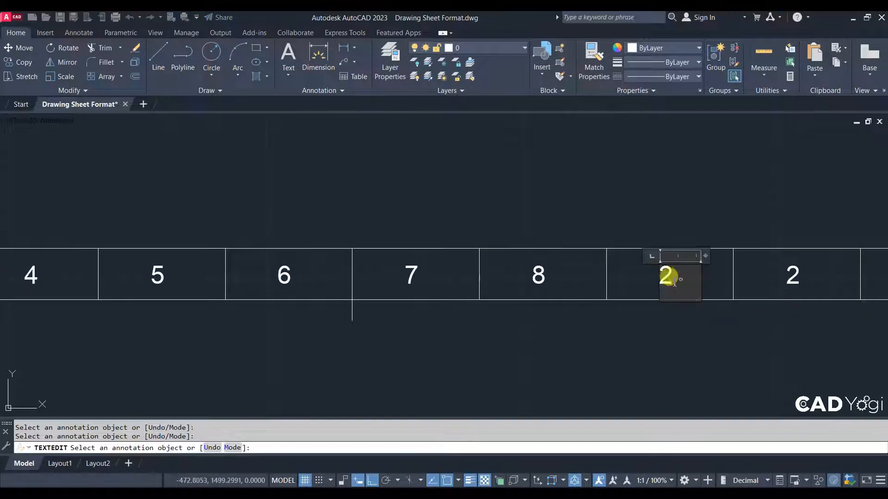
pyautogui.write('9')
pyautogui.click(666, 366)
pyautogui.moveTo(666, 367); pyautogui.dragTo(289, 375, button='middle')
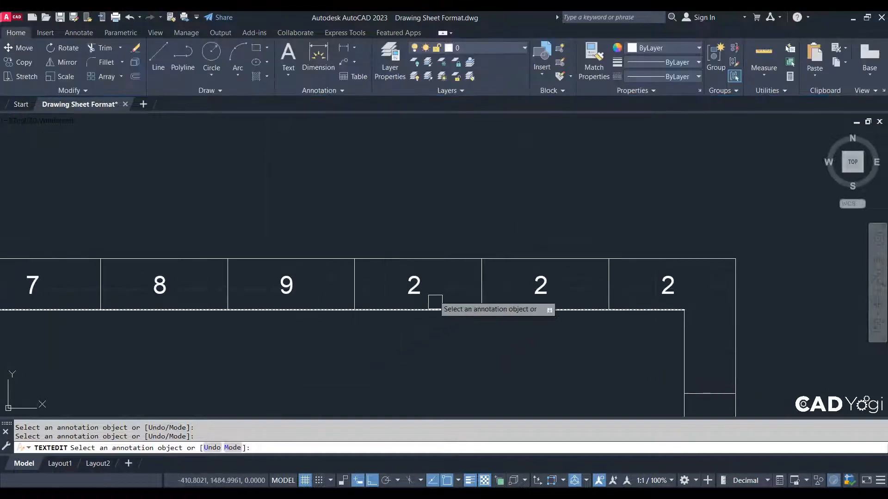
pyautogui.click(409, 287)
pyautogui.write('10')
pyautogui.click(514, 313)
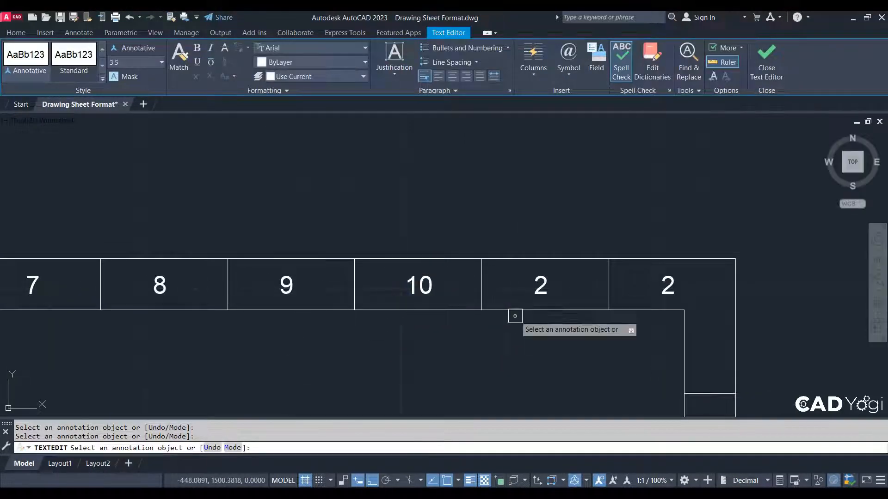
# Change the labels in the last two top zones to 11 and 12.
pyautogui.click(540, 290)
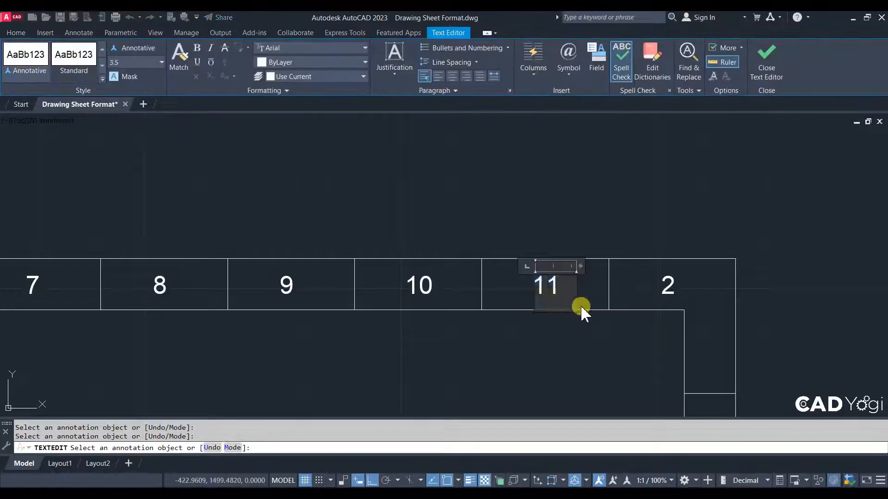
pyautogui.click(637, 293)
pyautogui.click(667, 286)
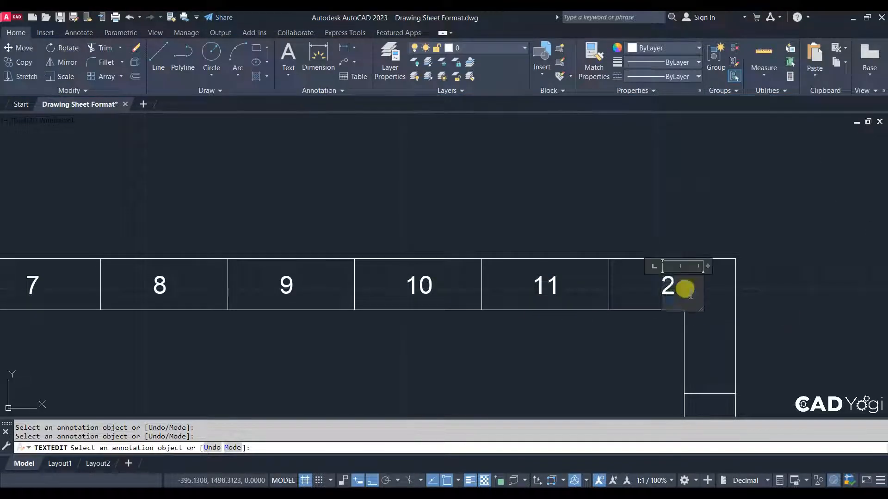
pyautogui.write('12')
pyautogui.click(622, 345)
pyautogui.scroll(-5, 624, 342)
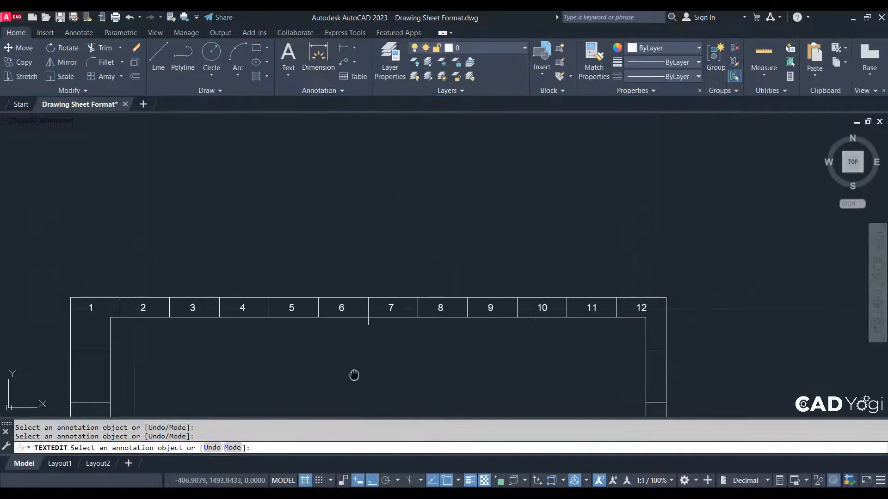
# Copy the label 1 from the first top zone straight down into the upper part of the first left zone.
pyautogui.rightClick(416, 171)
pyautogui.click(451, 178)
pyautogui.moveTo(210, 325); pyautogui.dragTo(379, 248, button='middle')
pyautogui.scroll(2, 284, 227)
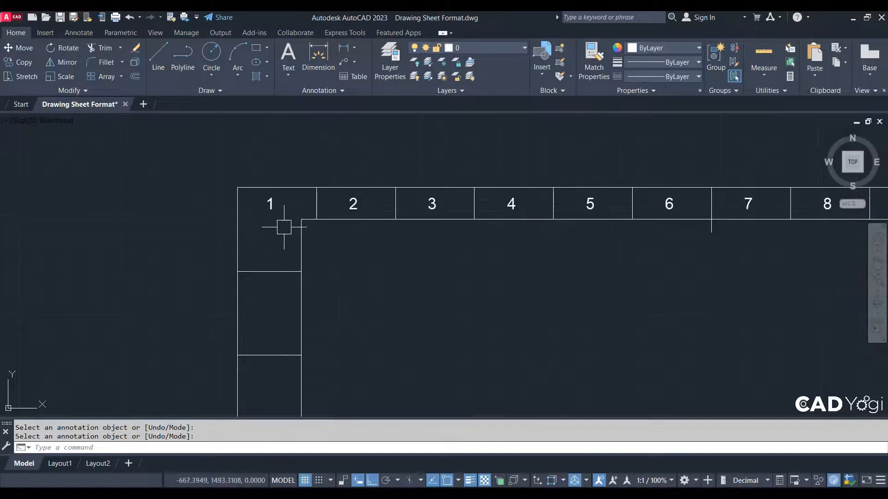
pyautogui.write('co')
pyautogui.press('Return')
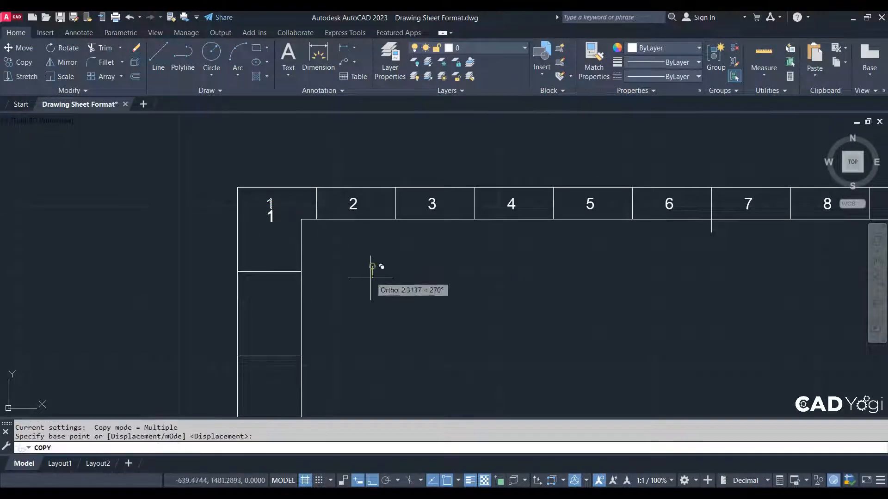
pyautogui.click(373, 267)
pyautogui.click(373, 304)
pyautogui.press('Escape')
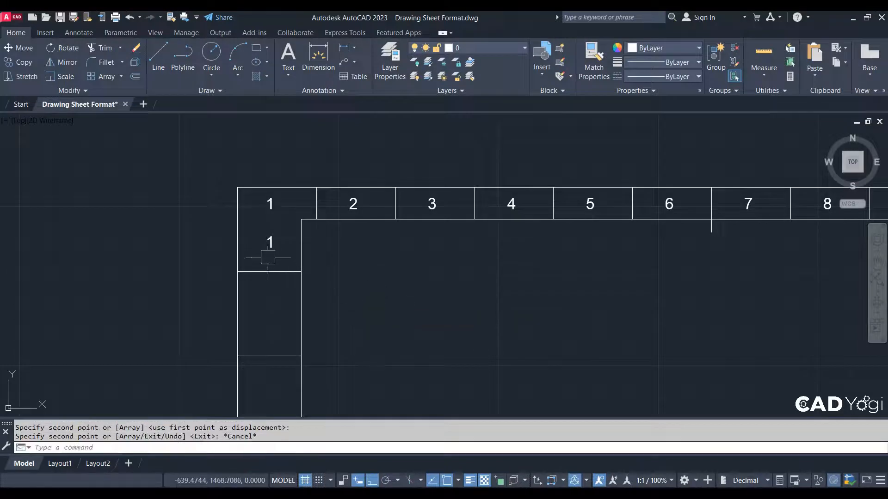
# Change the copied label in the first left zone to A.
pyautogui.click(273, 242)
pyautogui.doubleClick(272, 241)
pyautogui.hotkey('ctrl', 'a')
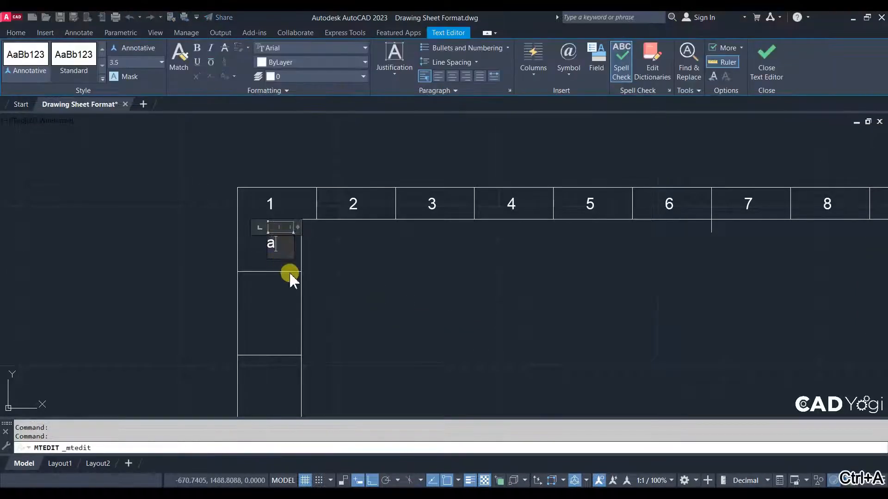
pyautogui.click(290, 272)
pyautogui.click(267, 244)
pyautogui.doubleClick(269, 244)
pyautogui.write('A')
pyautogui.click(354, 280)
# Move the label A about 2 mm horizontally to the left to centre it in the first left zone.
pyautogui.click(239, 239)
pyautogui.scroll(2, 255, 237)
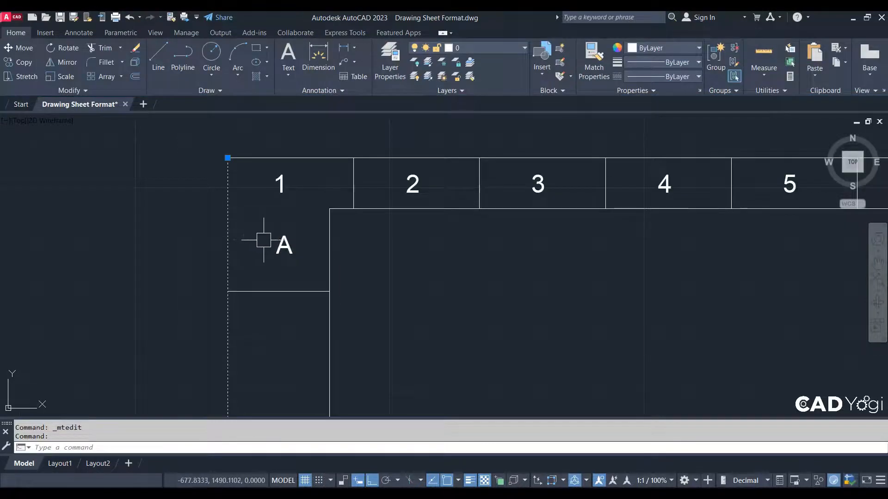
pyautogui.click(367, 268)
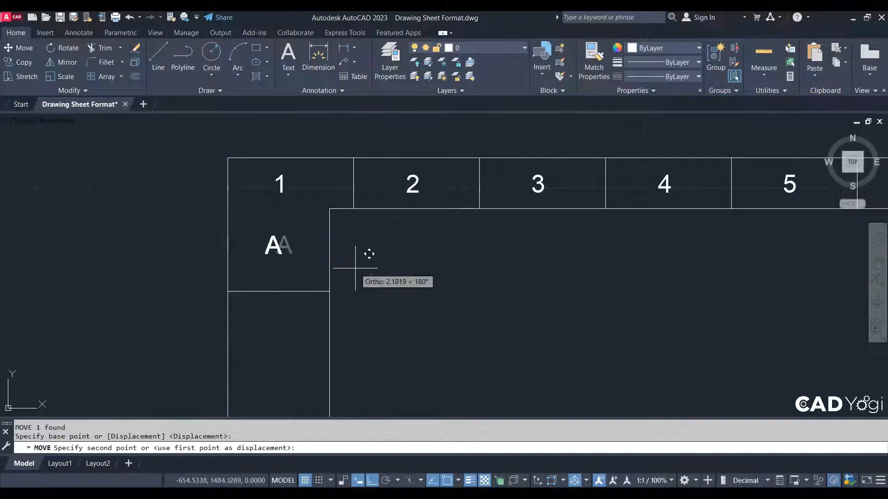
pyautogui.click(357, 267)
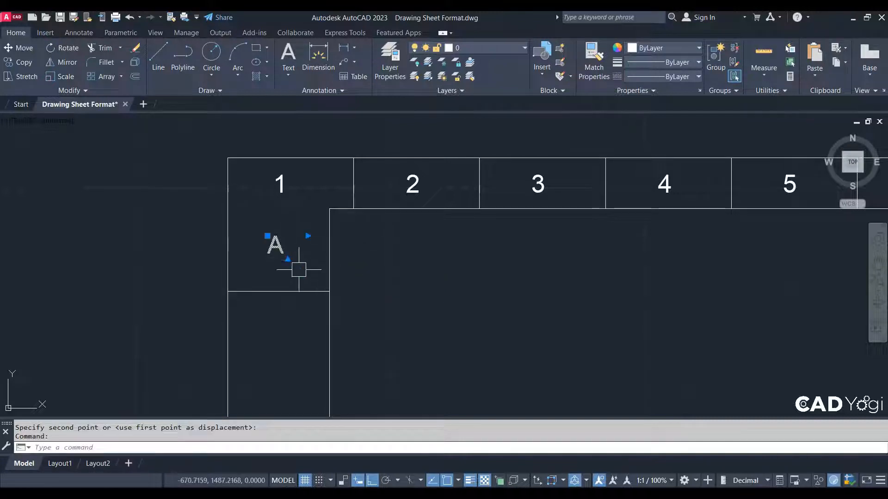
pyautogui.doubleClick(276, 246)
pyautogui.hotkey('ctrl', 'a')
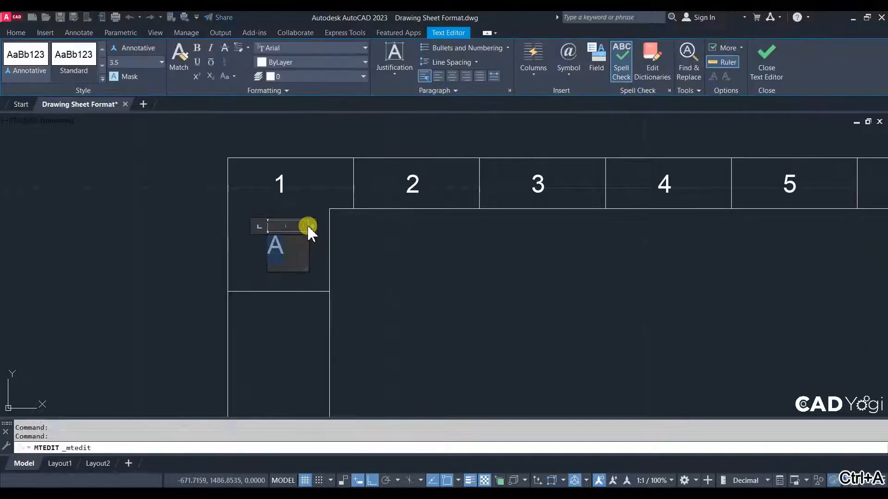
pyautogui.click(423, 292)
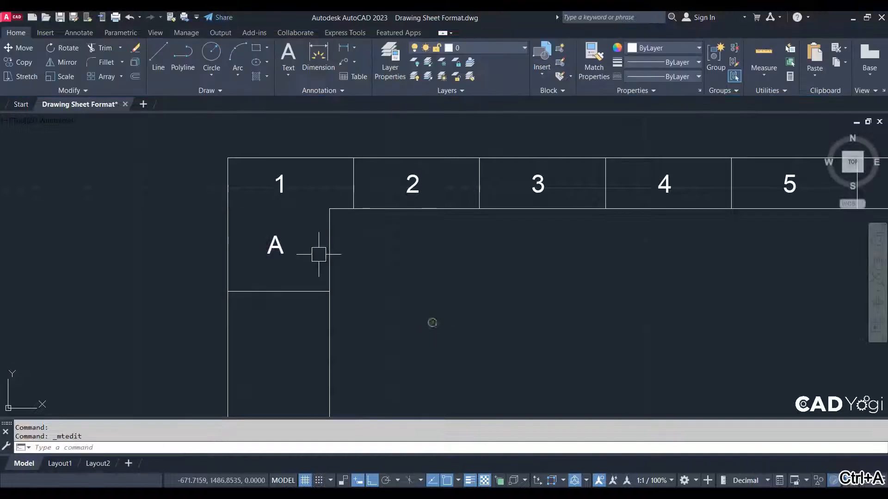
# Copy the label A straight down into the middle of the second left zone.
pyautogui.click(307, 251)
pyautogui.write('CO')
pyautogui.press('Return')
pyautogui.click(374, 267)
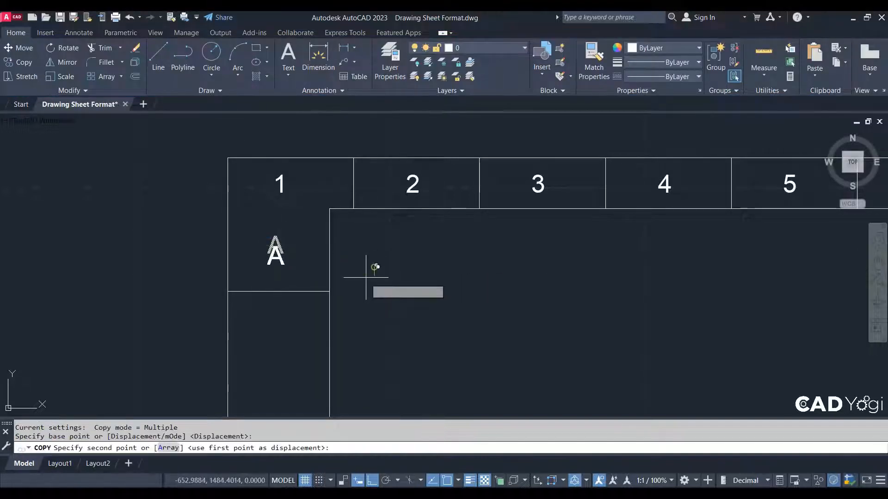
pyautogui.moveTo(356, 303); pyautogui.dragTo(390, 222, button='middle')
pyautogui.click(406, 298)
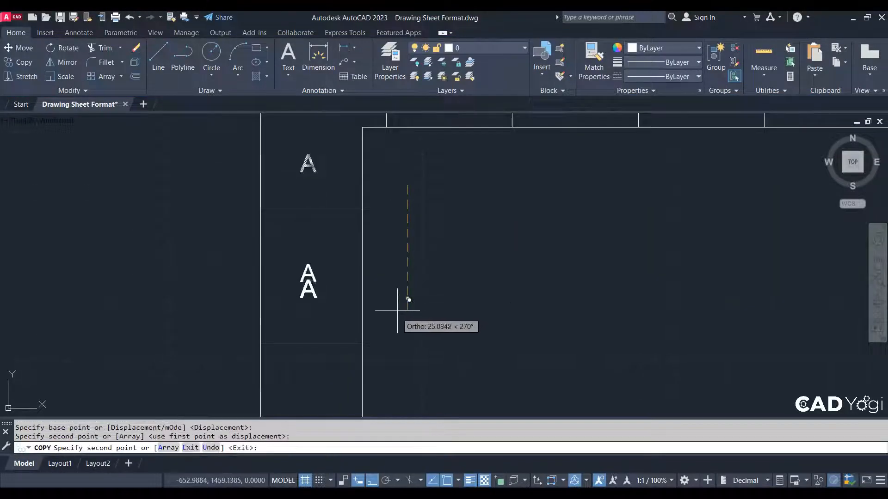
pyautogui.scroll(-3, 405, 303)
pyautogui.press('Escape')
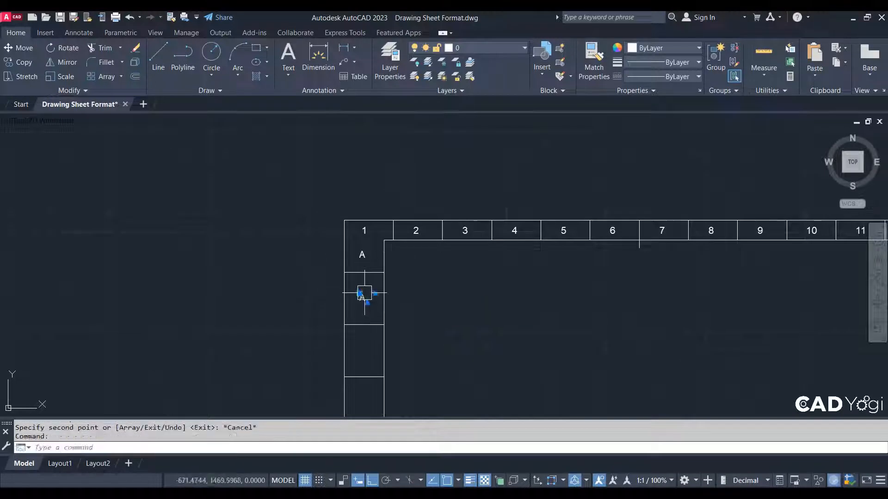
# Copy the second left zone's label A into the third, fourth and fifth left zones, using the zone division line ends as reference points.
pyautogui.write('o')
pyautogui.press('Return')
pyautogui.scroll(4, 363, 299)
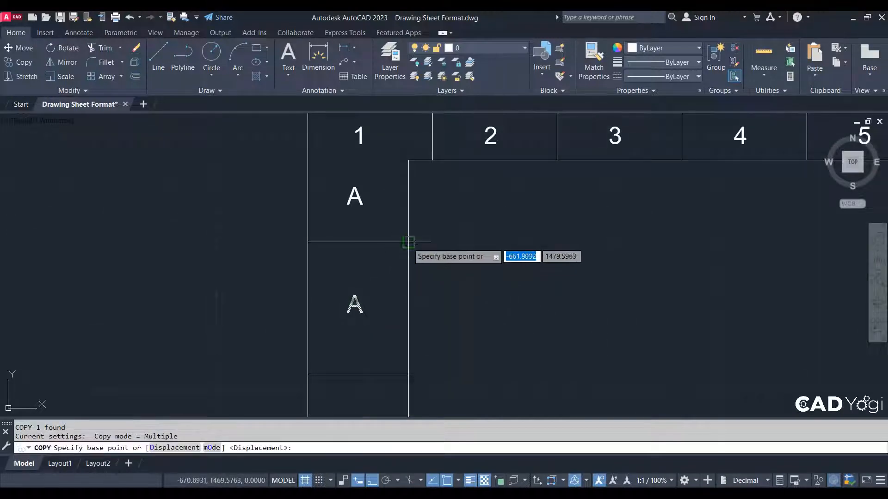
pyautogui.click(384, 273)
pyautogui.moveTo(379, 278); pyautogui.dragTo(397, 195, button='middle')
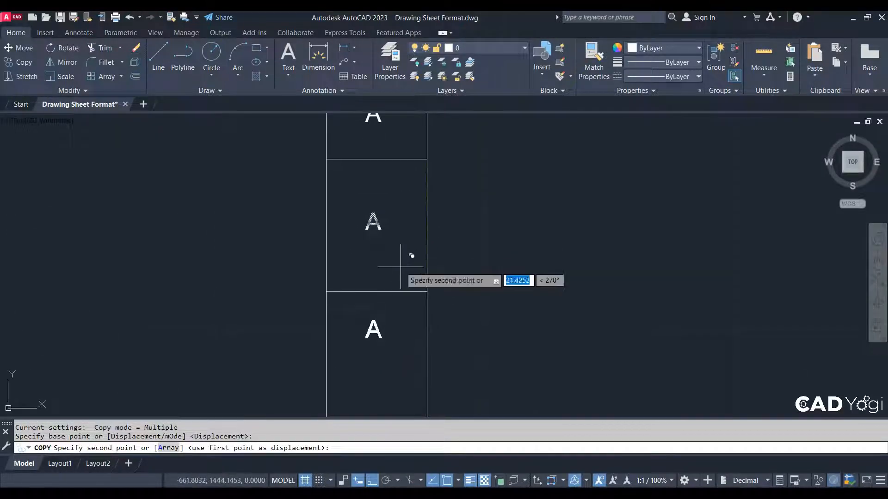
pyautogui.click(435, 290)
pyautogui.scroll(-4, 416, 321)
pyautogui.moveTo(415, 322); pyautogui.dragTo(428, 231, button='middle')
pyautogui.click(433, 263)
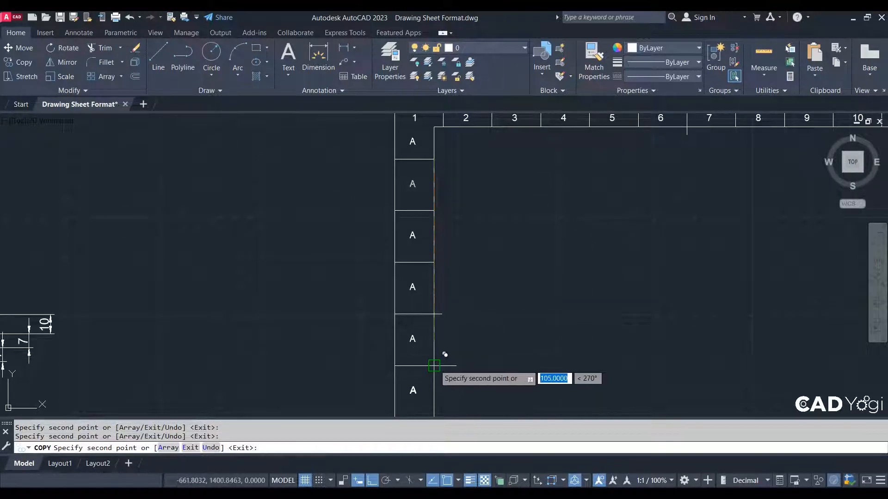
# Place further copies of the label A in the sixth, seventh and eighth left zones and end the copying.
pyautogui.click(434, 366)
pyautogui.moveTo(426, 336); pyautogui.dragTo(421, 229, button='middle')
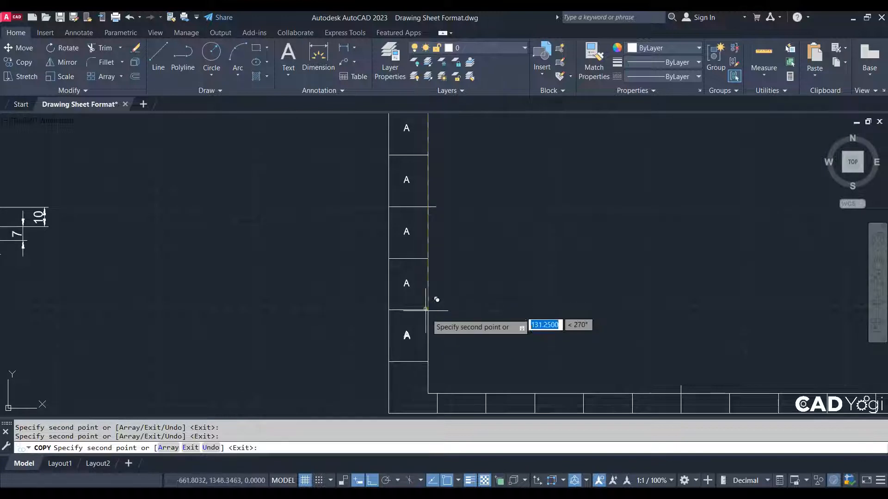
pyautogui.click(427, 310)
pyautogui.click(428, 362)
pyautogui.press('Escape')
pyautogui.press('Escape')
pyautogui.scroll(-5, 428, 311)
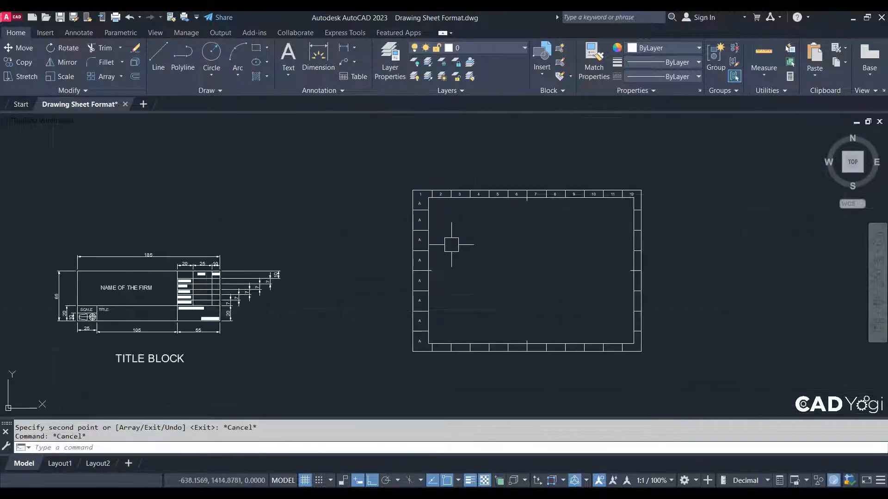
# Change the labels in the second and third left zones to B and C.
pyautogui.scroll(5, 401, 190)
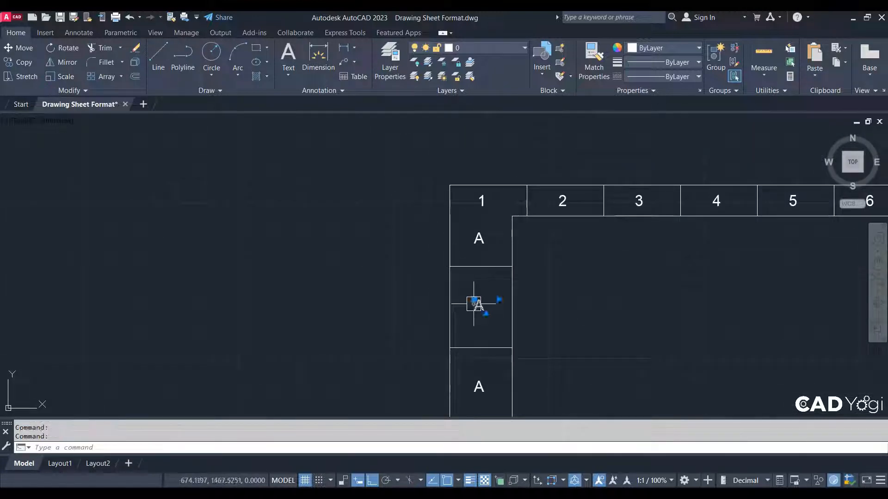
pyautogui.doubleClick(489, 303)
pyautogui.write('B')
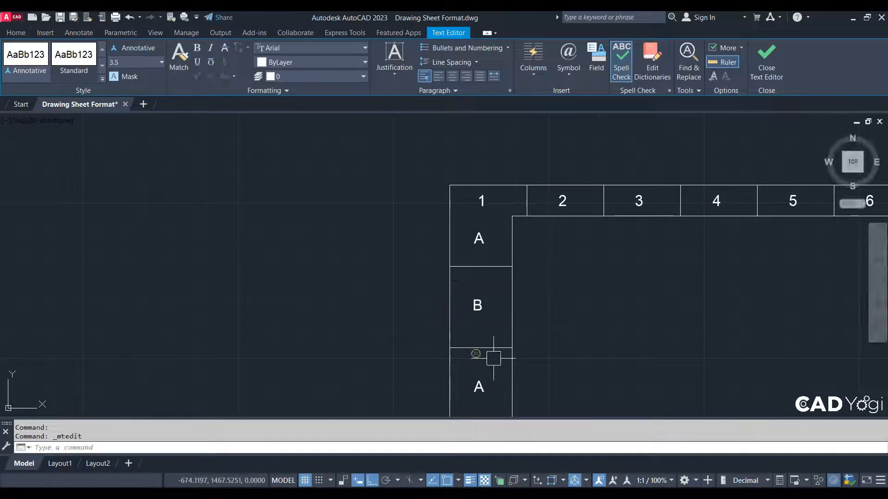
pyautogui.click(475, 370)
pyautogui.doubleClick(478, 386)
pyautogui.write('C')
pyautogui.click(611, 391)
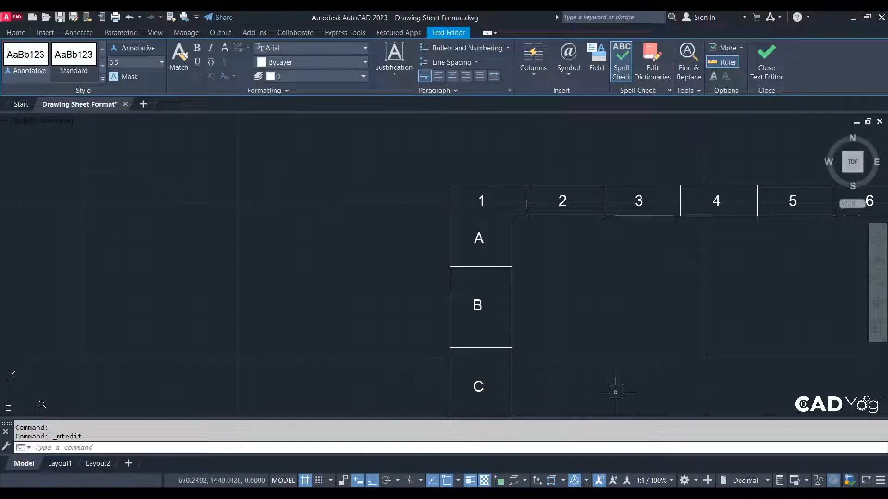
# Change the labels in the fourth and fifth left zones to D and E.
pyautogui.moveTo(536, 339); pyautogui.dragTo(511, 186, button='middle')
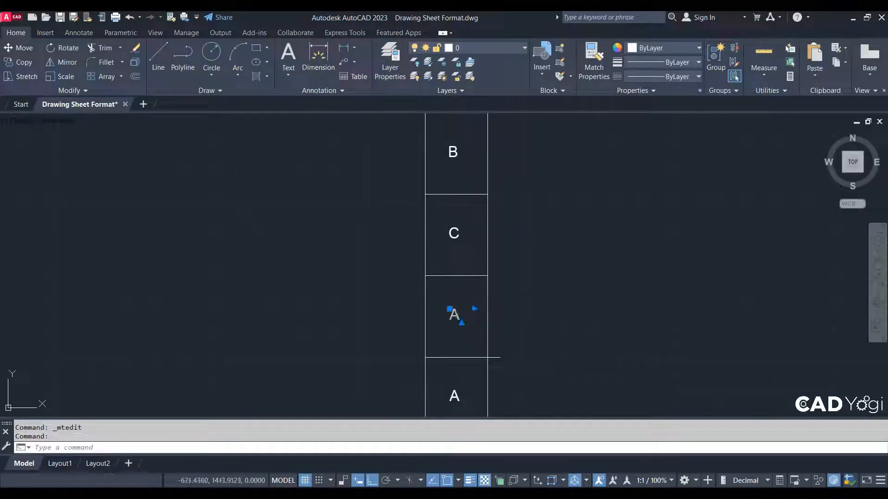
pyautogui.doubleClick(454, 315)
pyautogui.write('D')
pyautogui.click(537, 353)
pyautogui.moveTo(537, 353); pyautogui.dragTo(477, 251, button='middle')
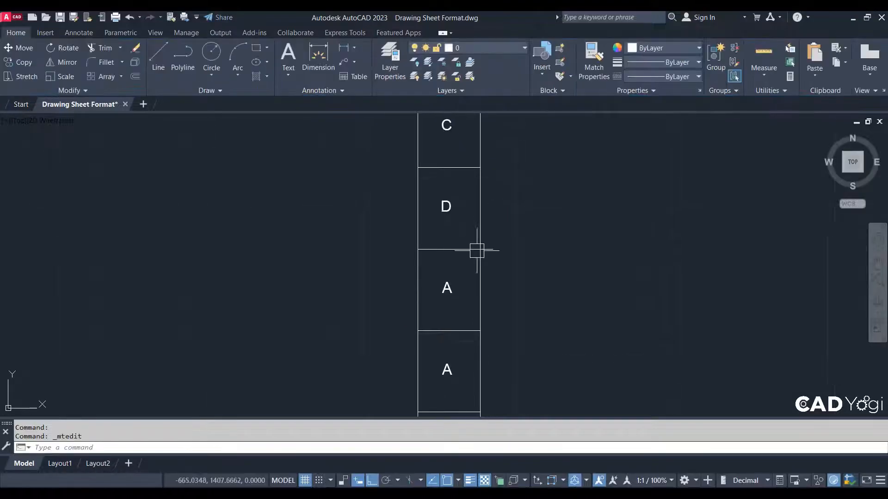
pyautogui.doubleClick(447, 287)
pyautogui.write('E')
pyautogui.click(513, 329)
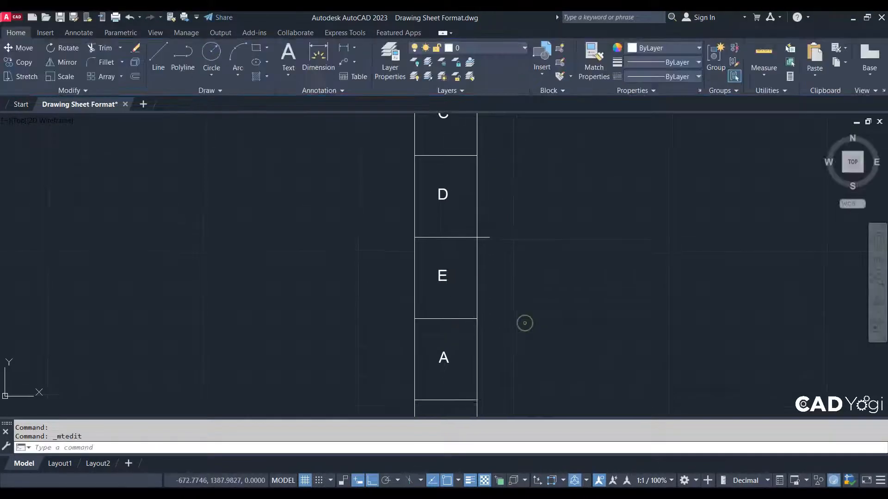
# Change the labels in the sixth and seventh left zones to F and G.
pyautogui.moveTo(525, 321); pyautogui.dragTo(459, 286, button='middle')
pyautogui.doubleClick(437, 291)
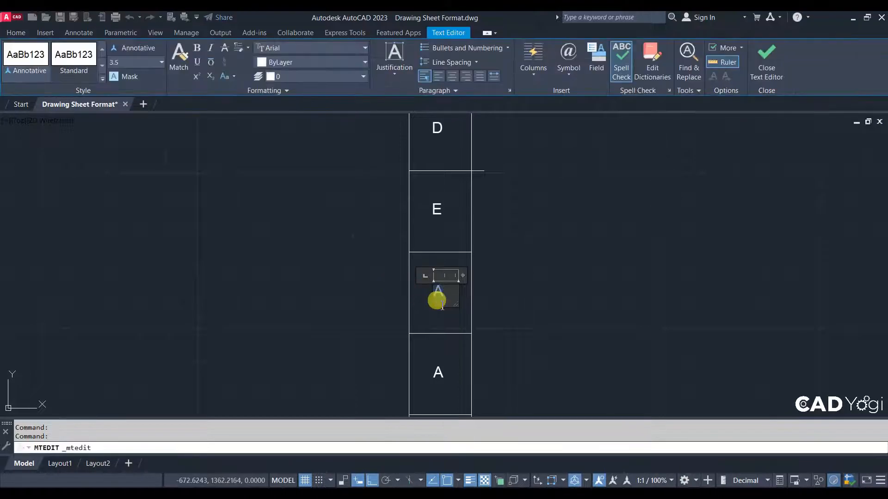
pyautogui.click(461, 340)
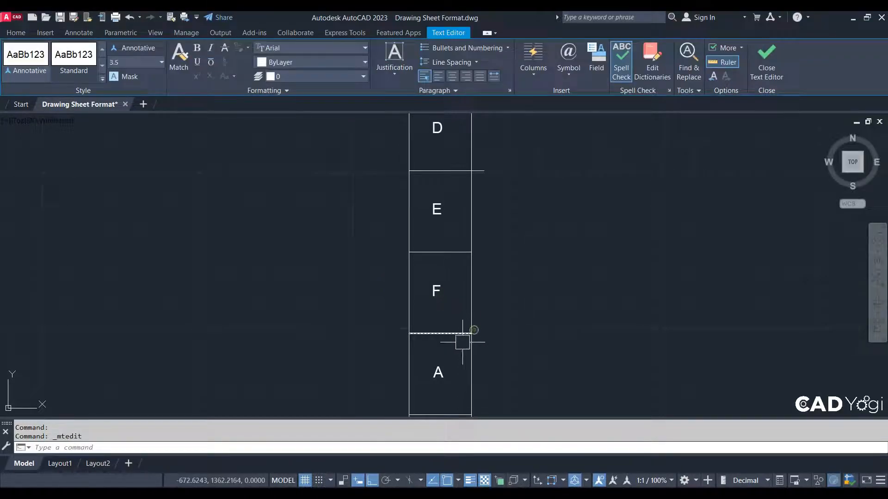
pyautogui.doubleClick(437, 373)
pyautogui.scroll(-1, 441, 344)
pyautogui.scroll(1, 443, 356)
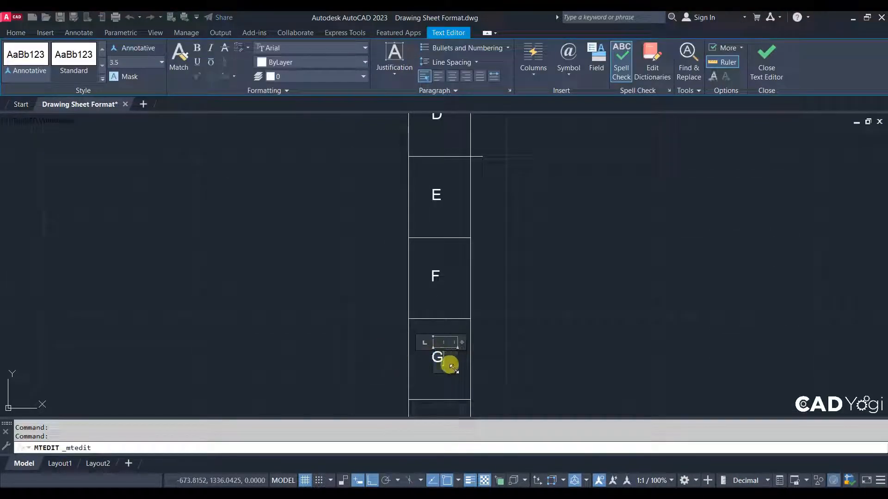
pyautogui.click(504, 359)
# Change the label in the last left zone to H.
pyautogui.moveTo(503, 359); pyautogui.dragTo(443, 261, button='middle')
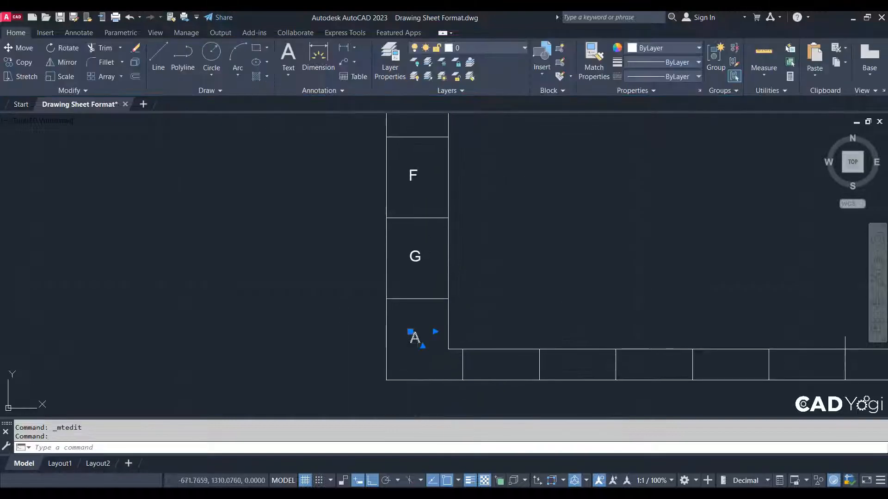
pyautogui.doubleClick(415, 337)
pyautogui.write('H')
pyautogui.click(533, 313)
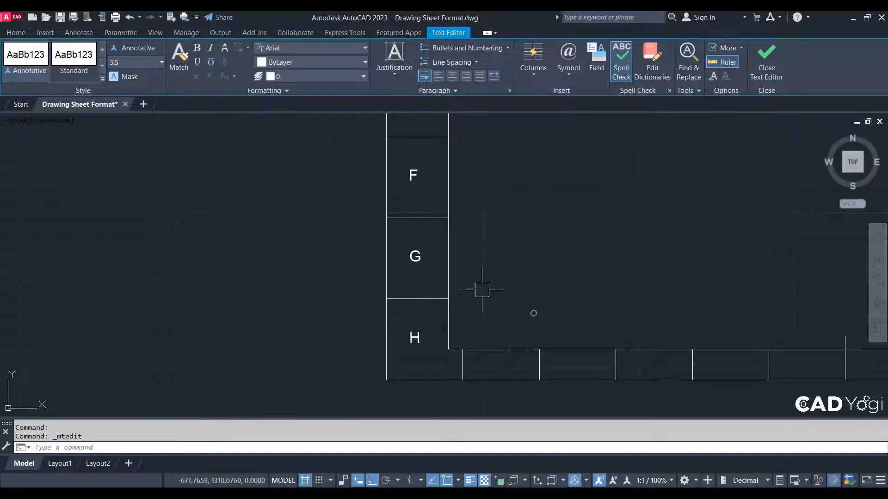
pyautogui.scroll(-3, 467, 294)
pyautogui.moveTo(531, 262); pyautogui.dragTo(490, 287, button='middle')
pyautogui.scroll(1, 478, 206)
pyautogui.moveTo(472, 205); pyautogui.dragTo(446, 190, button='middle')
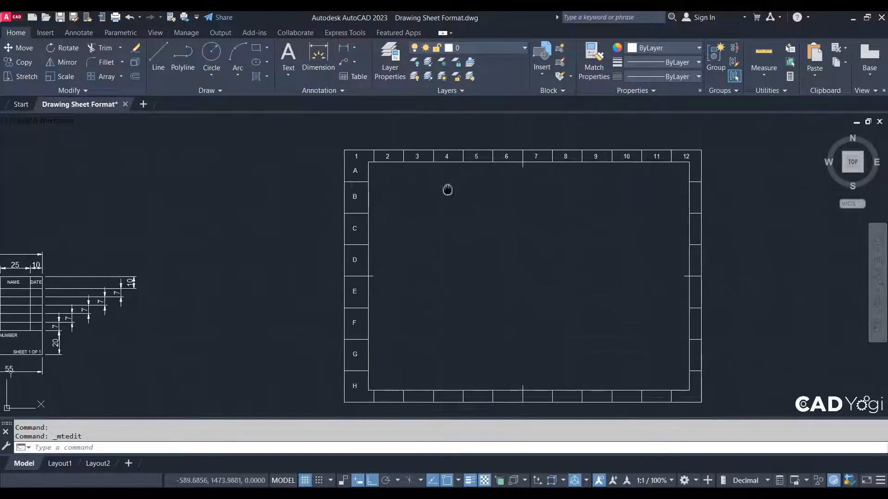
pyautogui.scroll(2, 278, 139)
pyautogui.click(219, 123)
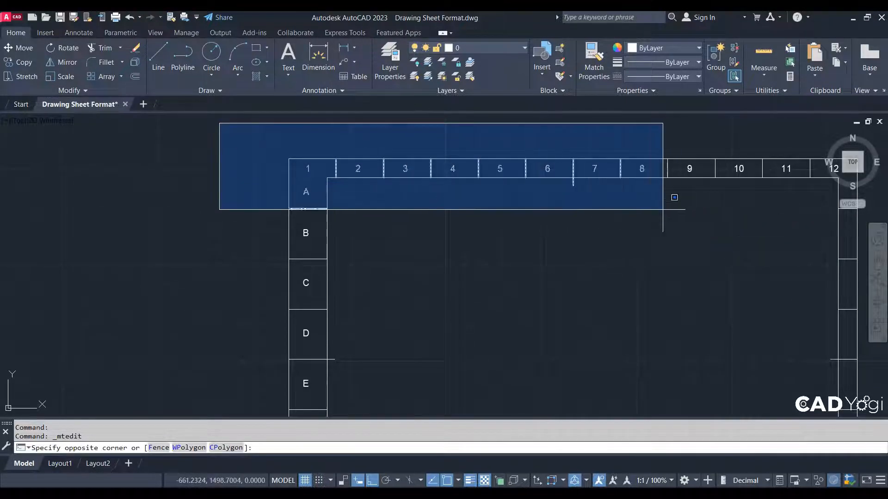
pyautogui.moveTo(674, 193); pyautogui.dragTo(611, 210, button='middle')
pyautogui.click(791, 194)
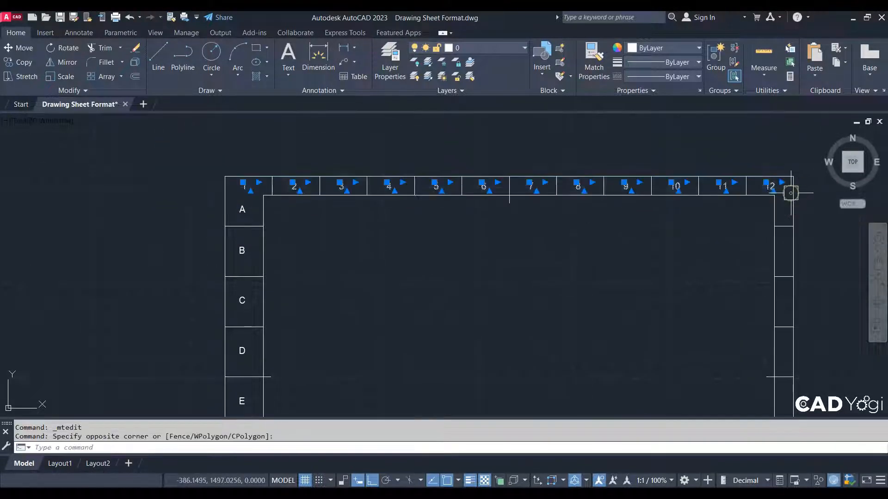
pyautogui.write('CO')
pyautogui.press('Return')
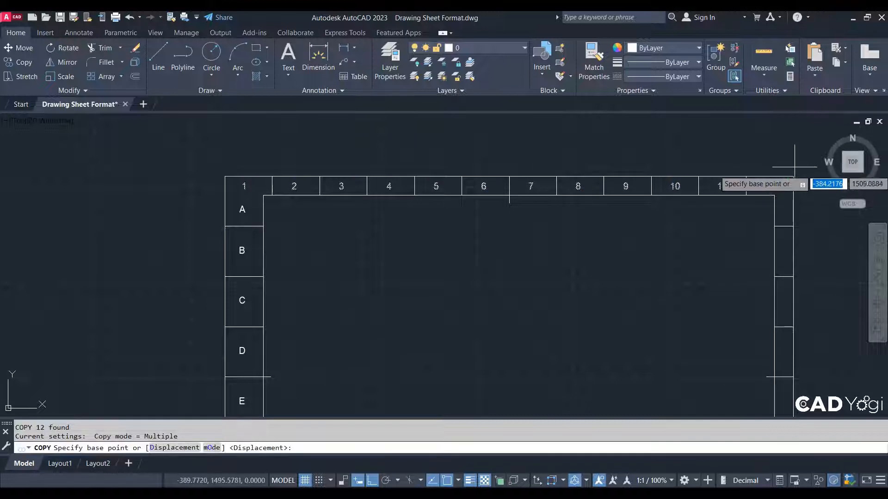
pyautogui.click(793, 176)
pyautogui.scroll(-2, 752, 156)
pyautogui.scroll(4, 741, 226)
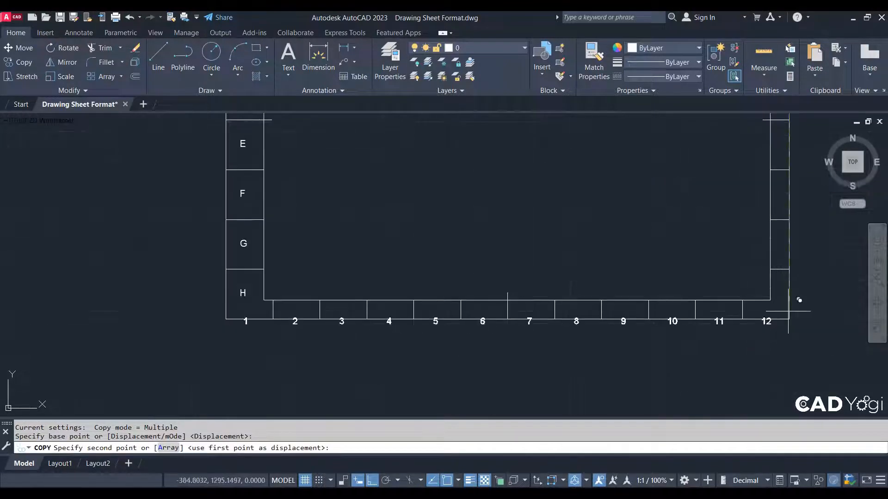
pyautogui.scroll(-4, 788, 301)
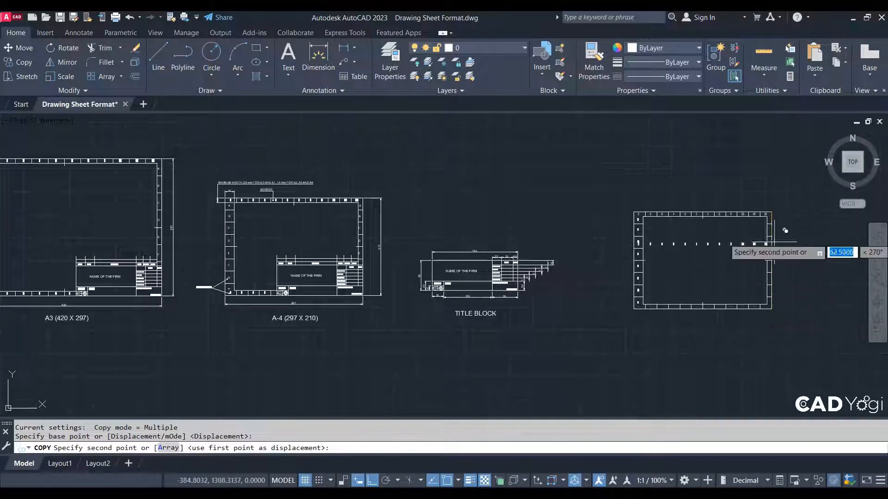
pyautogui.scroll(2, 796, 246)
pyautogui.press('Escape')
pyautogui.scroll(4, 601, 192)
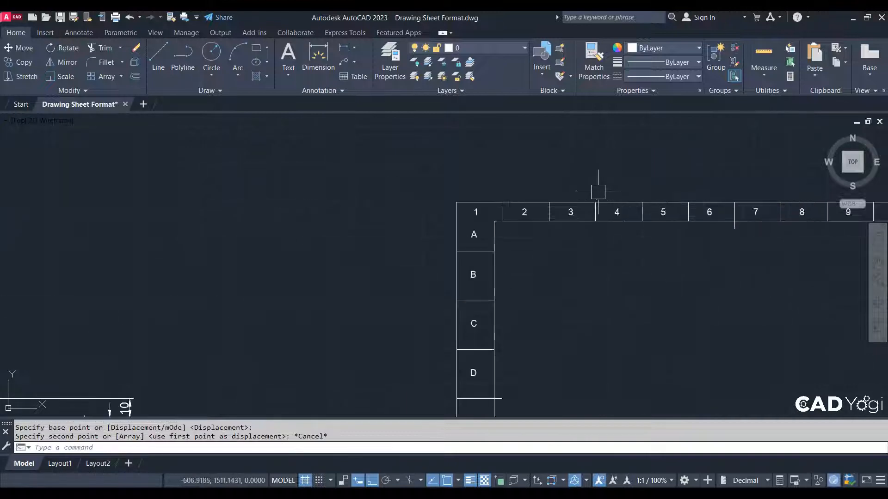
# Mirror the number labels 1 to 12 from the top zones to the bottom zones about the sheet's horizontal centre line, keeping the originals.
pyautogui.click(403, 140)
pyautogui.scroll(-5, 620, 230)
pyautogui.scroll(3, 638, 217)
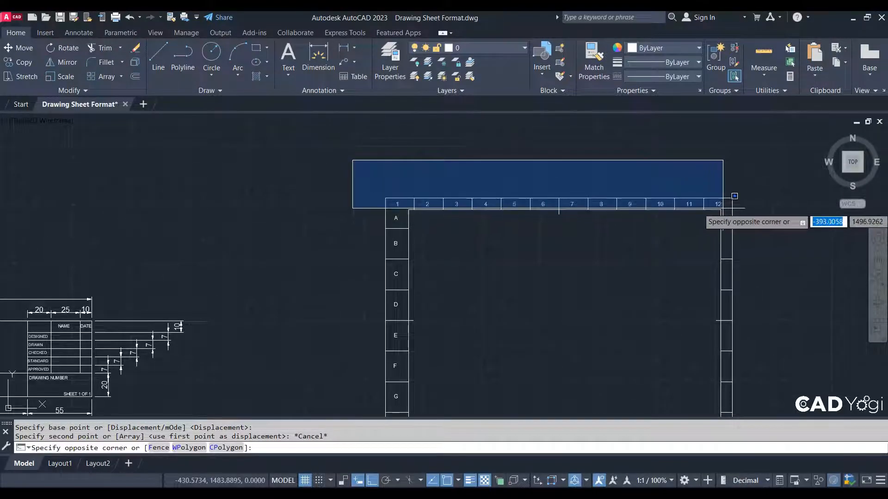
pyautogui.click(721, 207)
pyautogui.moveTo(488, 229); pyautogui.dragTo(472, 200, button='middle')
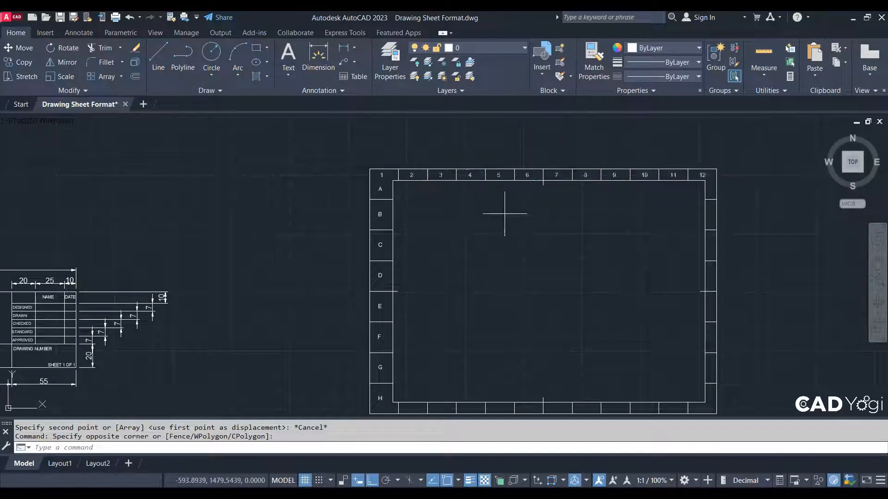
pyautogui.write('mi')
pyautogui.press('Return')
pyautogui.click(716, 291)
pyautogui.moveTo(753, 308); pyautogui.dragTo(683, 232, button='middle')
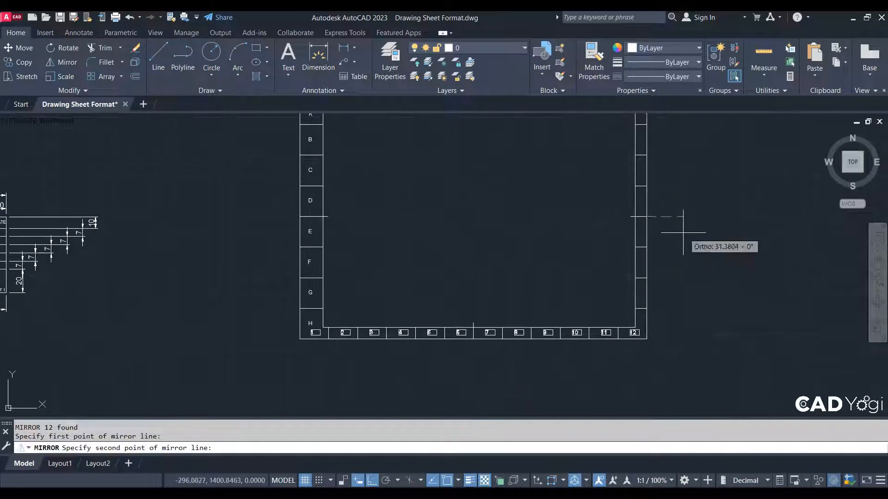
pyautogui.click(683, 233)
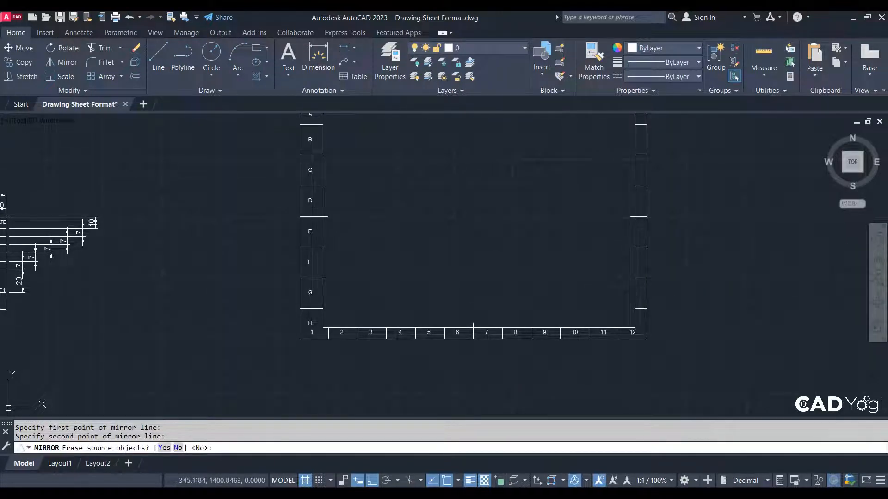
pyautogui.press('Return')
# Move the H label in the last left zone slightly upward, away from the number 1 below it.
pyautogui.scroll(3, 277, 286)
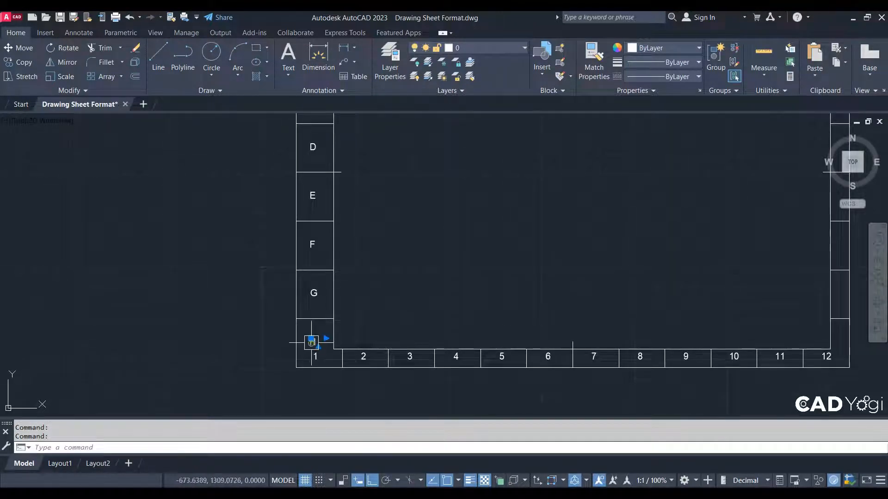
pyautogui.scroll(3, 315, 342)
pyautogui.write('m')
pyautogui.press('Return')
pyautogui.click(448, 265)
pyautogui.click(455, 253)
pyautogui.scroll(-4, 416, 307)
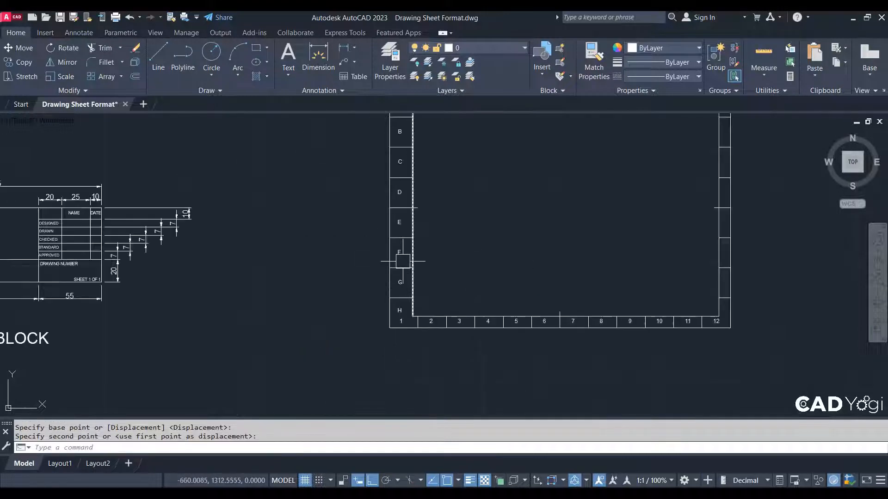
pyautogui.moveTo(402, 261); pyautogui.dragTo(349, 352, button='middle')
pyautogui.click(292, 241)
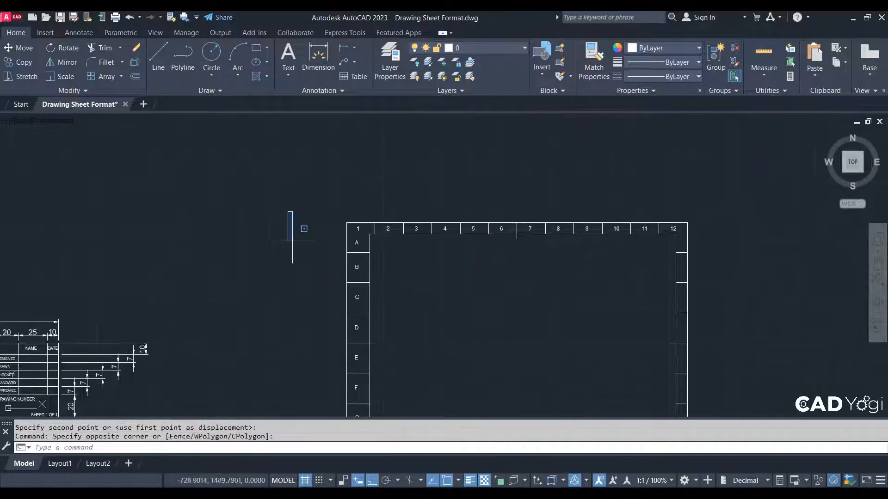
pyautogui.click(315, 235)
pyautogui.scroll(-2, 377, 249)
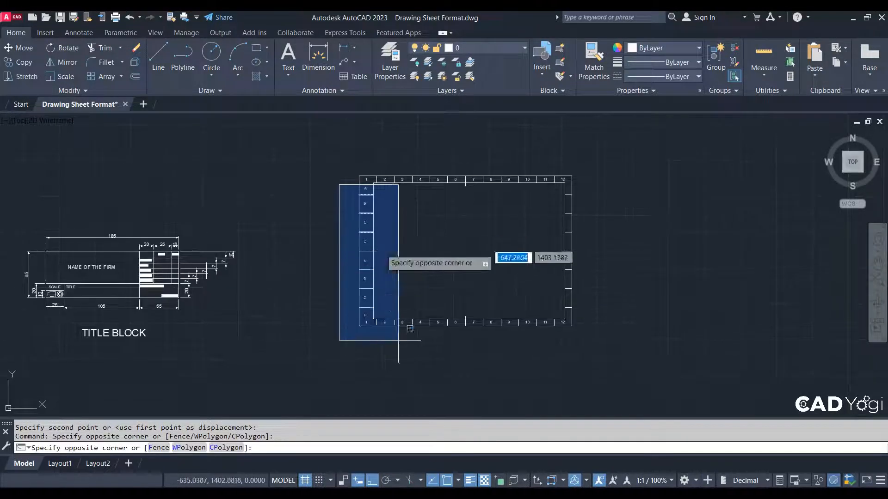
pyautogui.click(375, 316)
pyautogui.scroll(4, 372, 316)
pyautogui.scroll(-4, 352, 281)
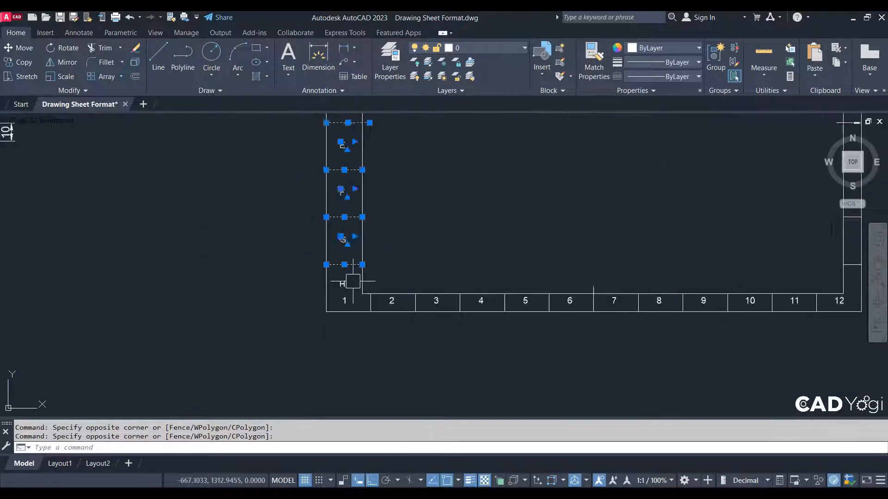
pyautogui.moveTo(353, 234); pyautogui.dragTo(358, 247, button='middle')
pyautogui.press('Escape')
# Try to mirror the left zone letters A to H about the sheet's vertical centre line, keeping the originals.
pyautogui.scroll(2, 358, 192)
pyautogui.click(278, 114)
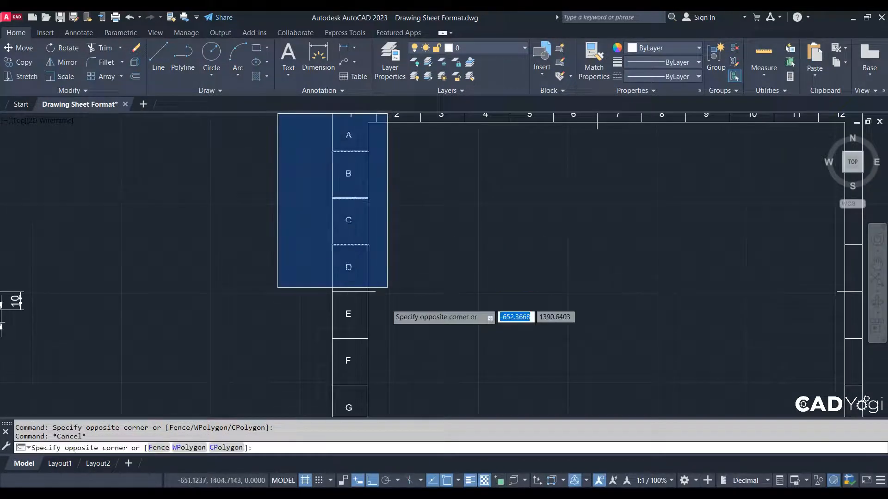
pyautogui.scroll(-1, 388, 291)
pyautogui.click(371, 396)
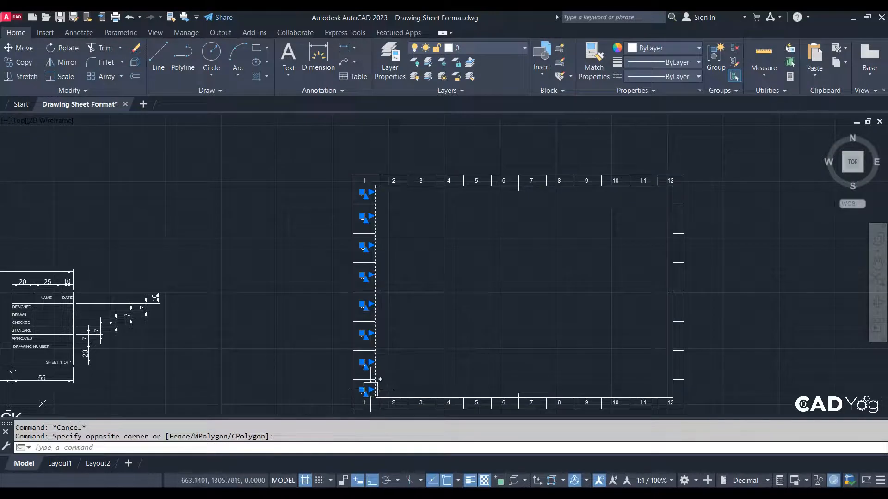
pyautogui.press('Return')
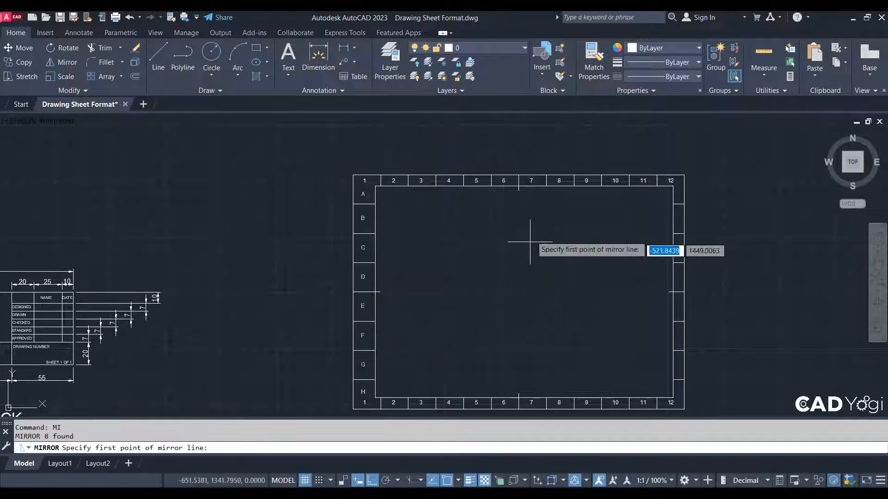
pyautogui.click(519, 186)
pyautogui.click(517, 235)
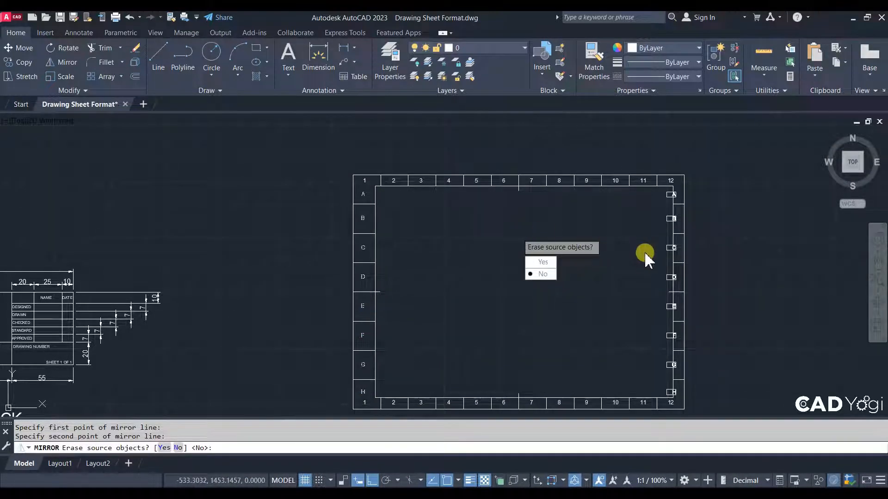
pyautogui.press('Return')
pyautogui.scroll(2, 677, 231)
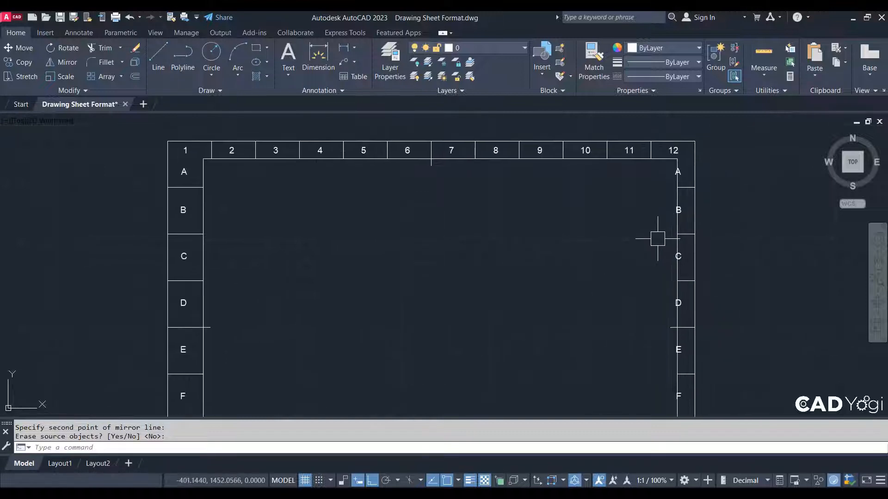
pyautogui.hotkey('ctrl', 'z')
# Copy the letters A to H horizontally from the midpoint of a left zone line to the matching midpoint in the right zones.
pyautogui.scroll(4, 321, 188)
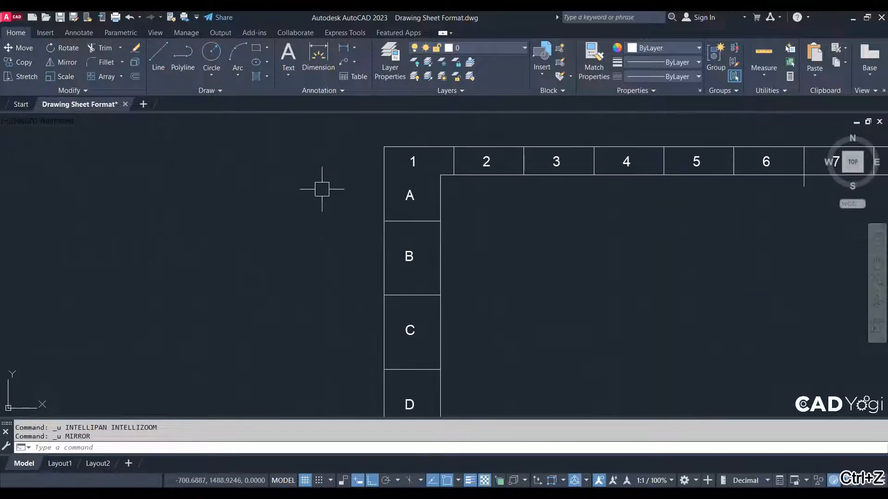
pyautogui.click(337, 182)
pyautogui.scroll(-4, 431, 300)
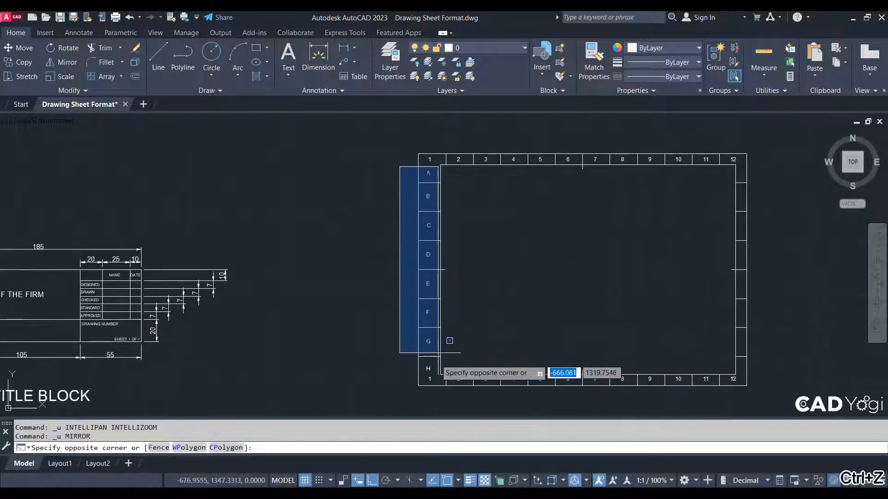
pyautogui.click(434, 372)
pyautogui.write('co')
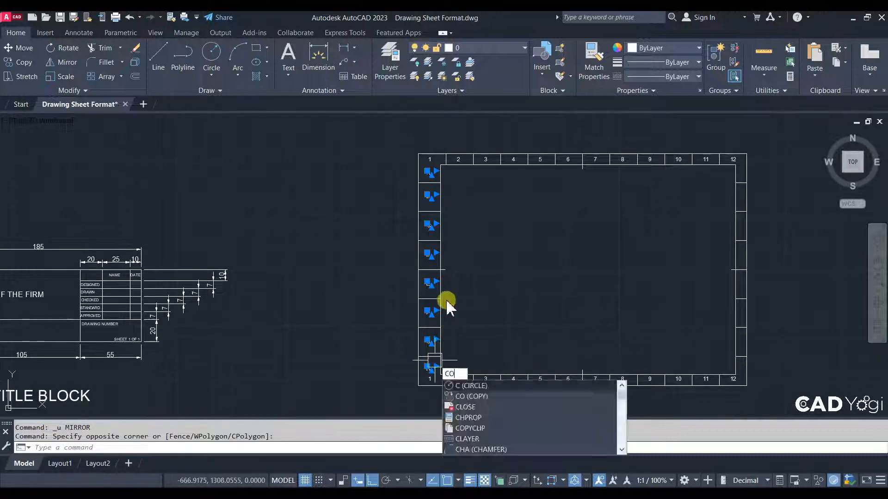
pyautogui.press('Return')
pyautogui.scroll(4, 428, 183)
pyautogui.click(426, 169)
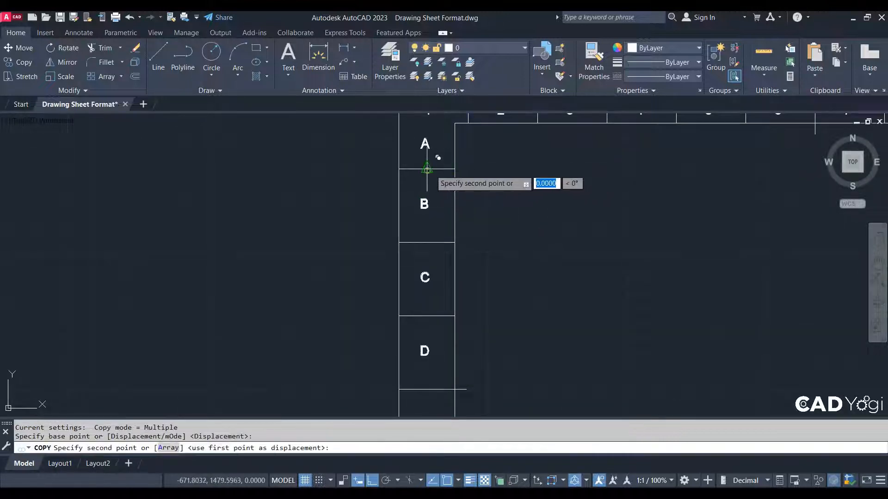
pyautogui.scroll(-6, 508, 198)
pyautogui.scroll(5, 574, 224)
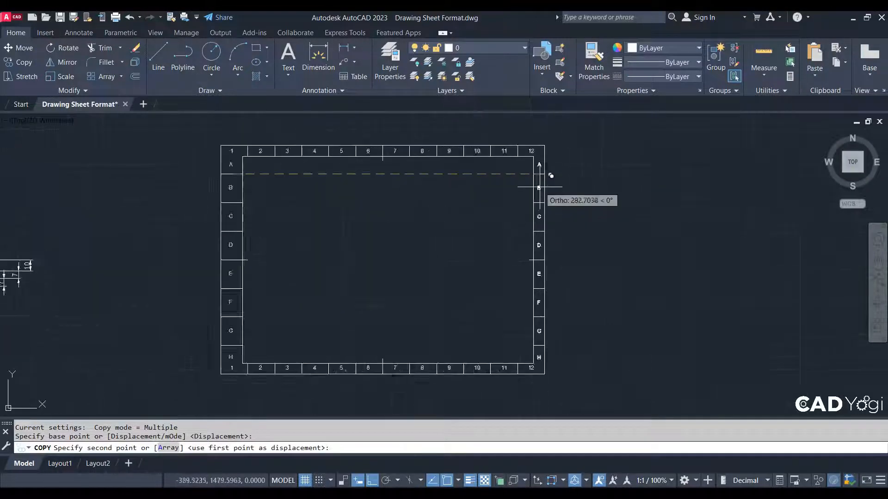
pyautogui.click(545, 157)
pyautogui.press('Escape')
pyautogui.scroll(-3, 602, 259)
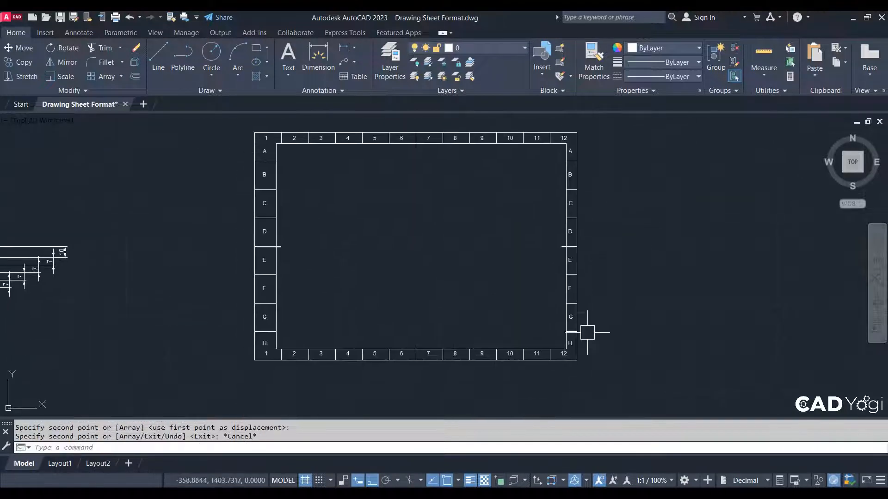
# Add a horizontal linear dimension for the sheet's overall width below the bottom border.
pyautogui.moveTo(554, 259); pyautogui.dragTo(560, 309, button='middle')
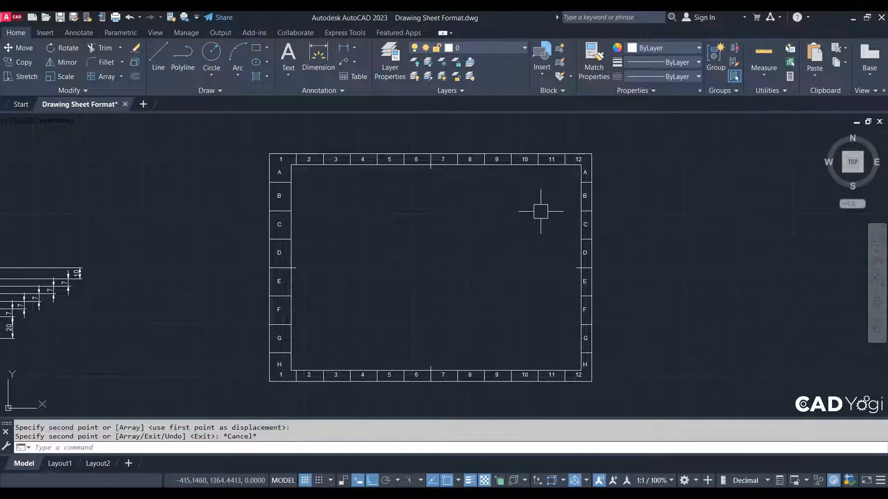
pyautogui.moveTo(537, 278); pyautogui.dragTo(561, 248, button='middle')
pyautogui.moveTo(498, 246); pyautogui.dragTo(492, 225, button='middle')
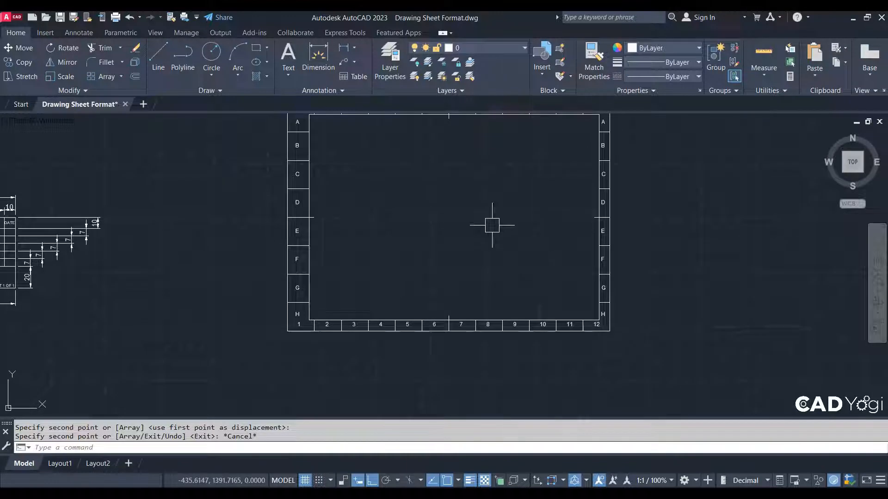
pyautogui.click(341, 50)
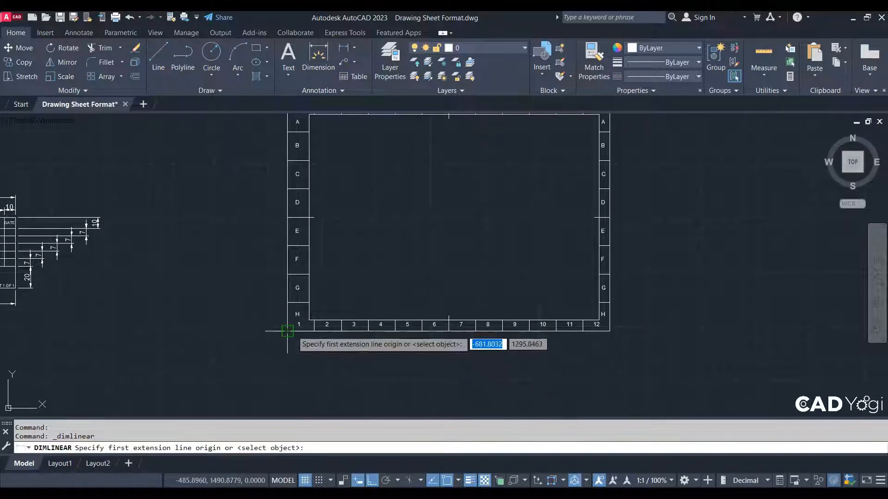
pyautogui.click(287, 331)
pyautogui.click(610, 332)
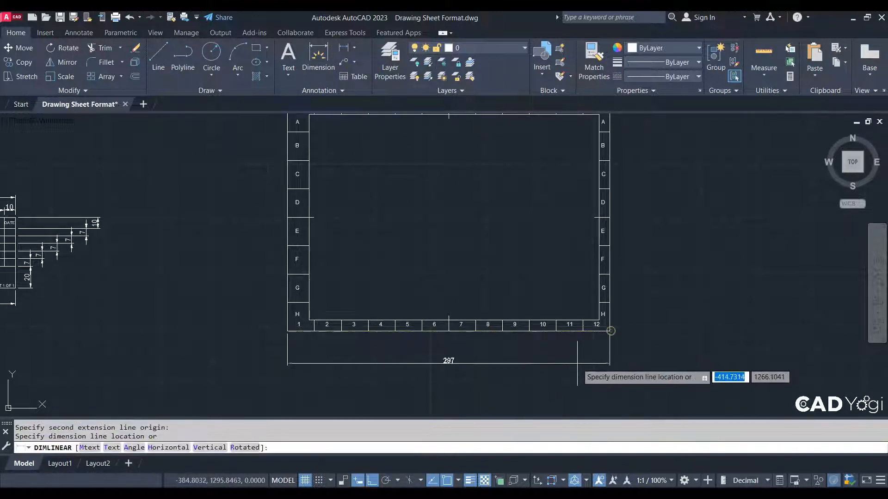
pyautogui.click(577, 364)
# Add a vertical linear dimension for the sheet's overall height beside the right border.
pyautogui.press('Return')
pyautogui.moveTo(617, 142); pyautogui.dragTo(586, 186, button='middle')
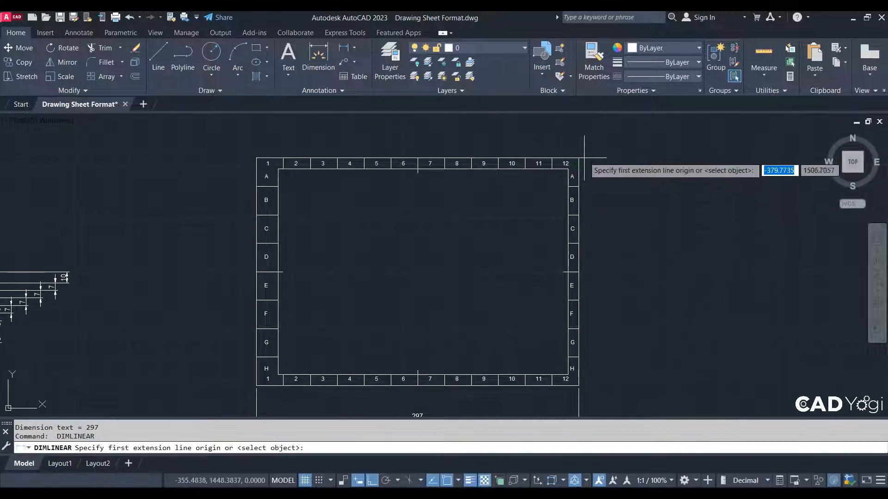
pyautogui.click(578, 158)
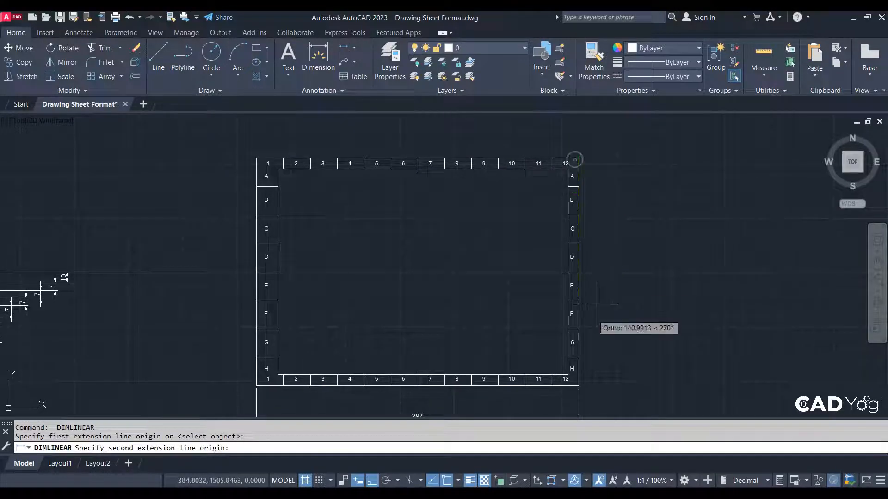
pyautogui.click(578, 385)
pyautogui.click(640, 314)
pyautogui.press('Escape')
# Examine the finished A-4 sheet's lower right corner, the dimensioned title block and the new sheet's lower right corner.
pyautogui.scroll(2, 595, 307)
pyautogui.scroll(-2, 544, 283)
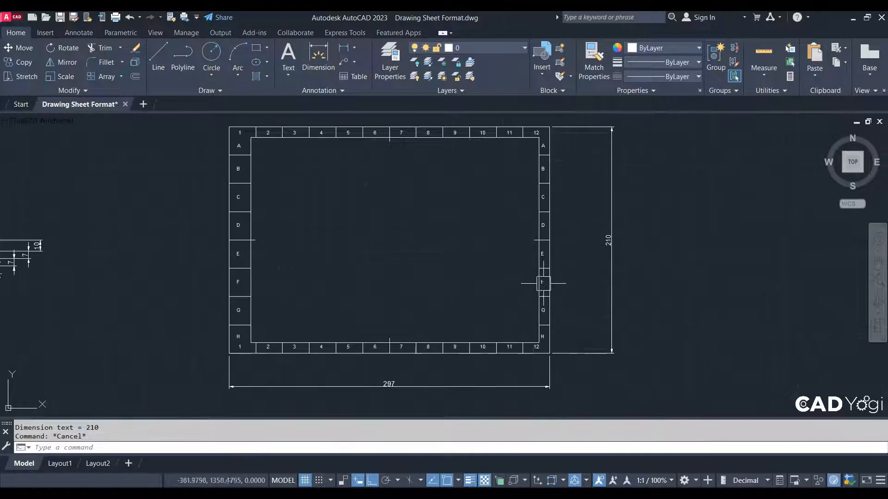
pyautogui.scroll(-2, 544, 283)
pyautogui.scroll(4, 510, 327)
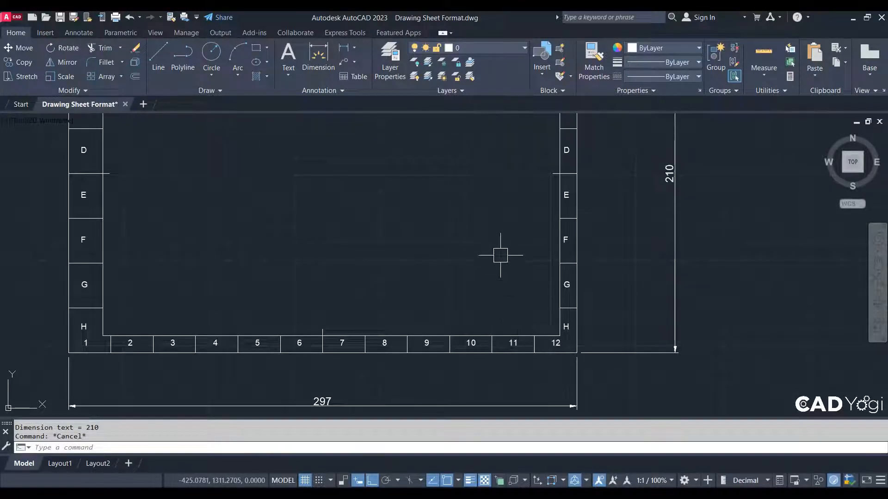
pyautogui.scroll(-4, 860, 199)
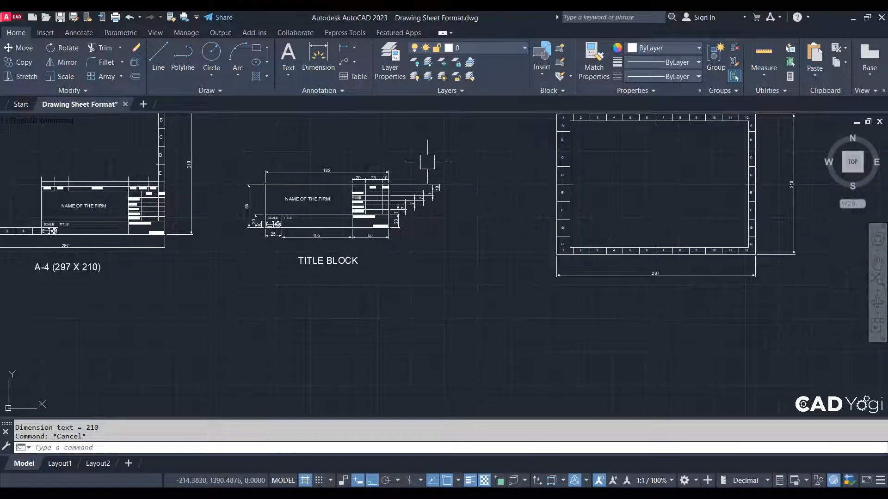
pyautogui.scroll(2, 33, 250)
pyautogui.scroll(6, 283, 244)
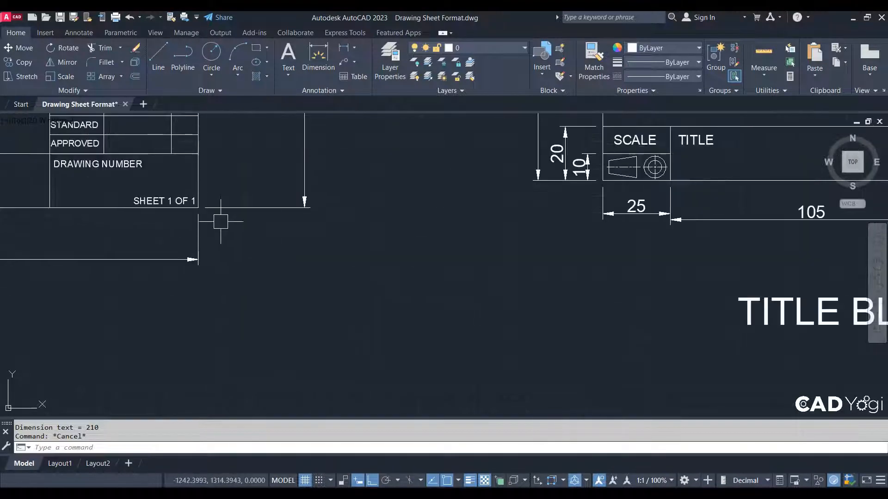
pyautogui.scroll(4, 273, 243)
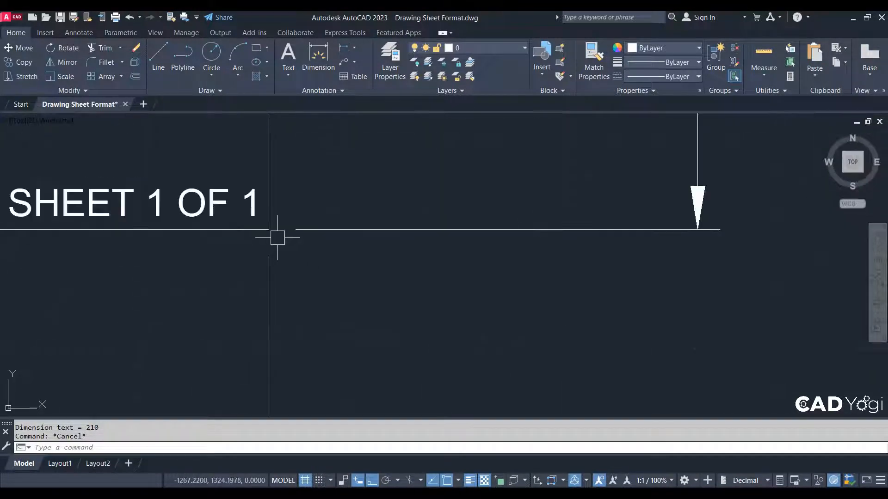
pyautogui.scroll(-12, 353, 301)
pyautogui.scroll(4, 286, 273)
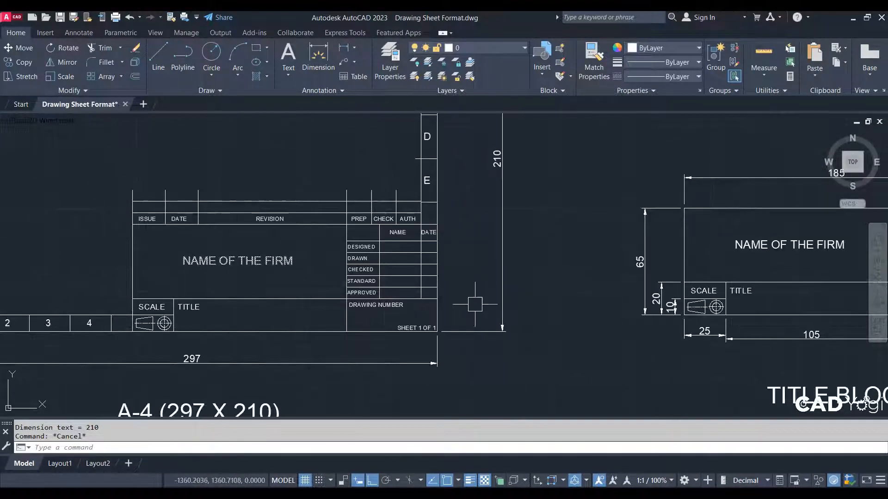
pyautogui.moveTo(490, 304); pyautogui.dragTo(219, 263, button='middle')
pyautogui.moveTo(562, 343); pyautogui.dragTo(527, 372, button='middle')
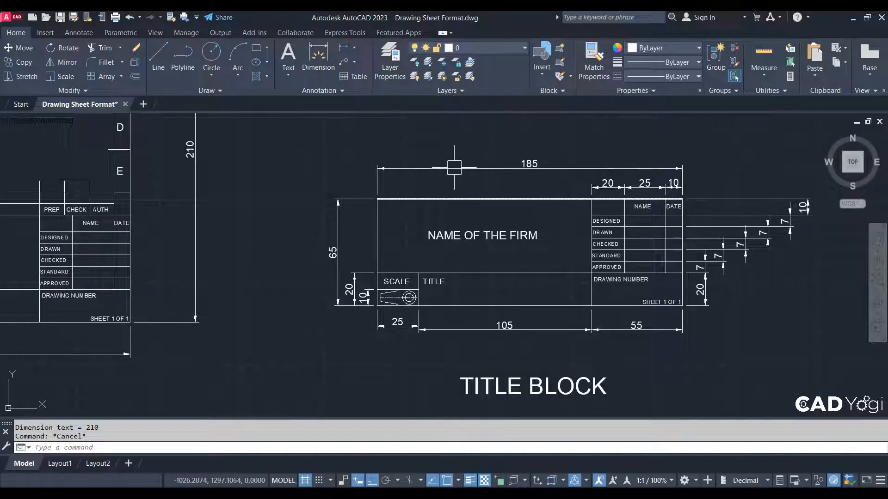
pyautogui.scroll(-5, 588, 331)
pyautogui.scroll(6, 584, 298)
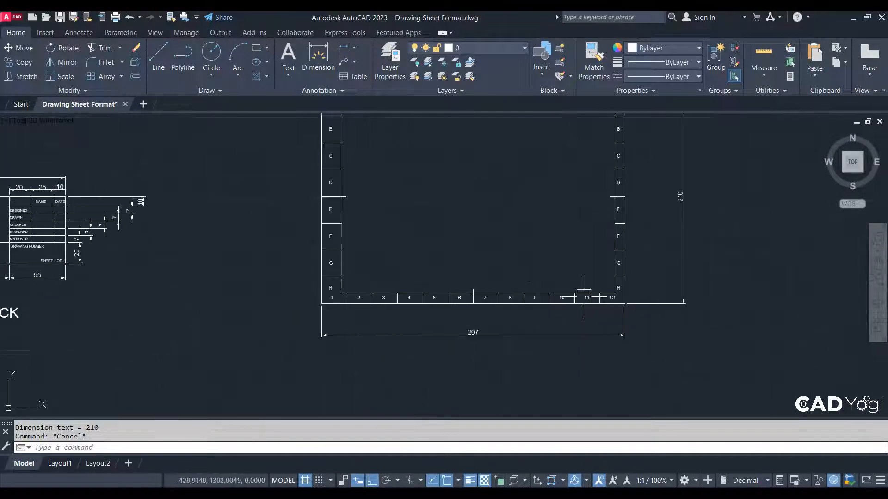
pyautogui.scroll(4, 504, 296)
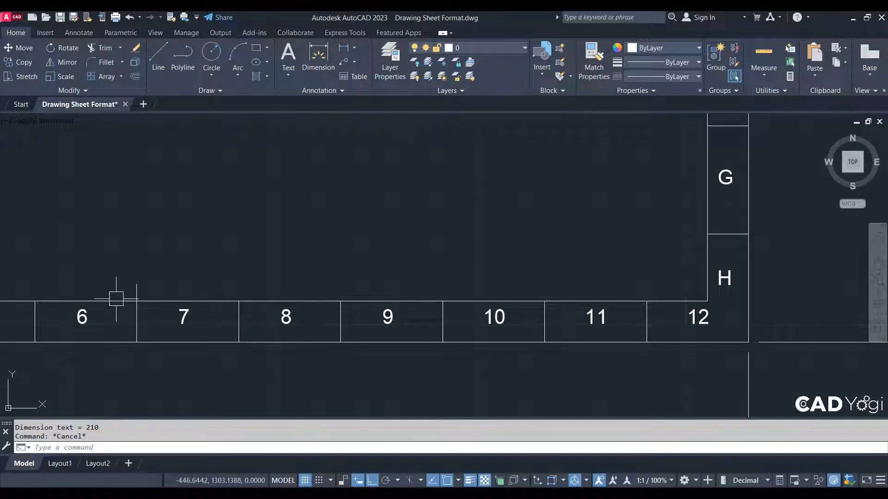
# Offset the sheet's right outer border line 185 inward for the title block's left edge.
pyautogui.scroll(-2, 693, 328)
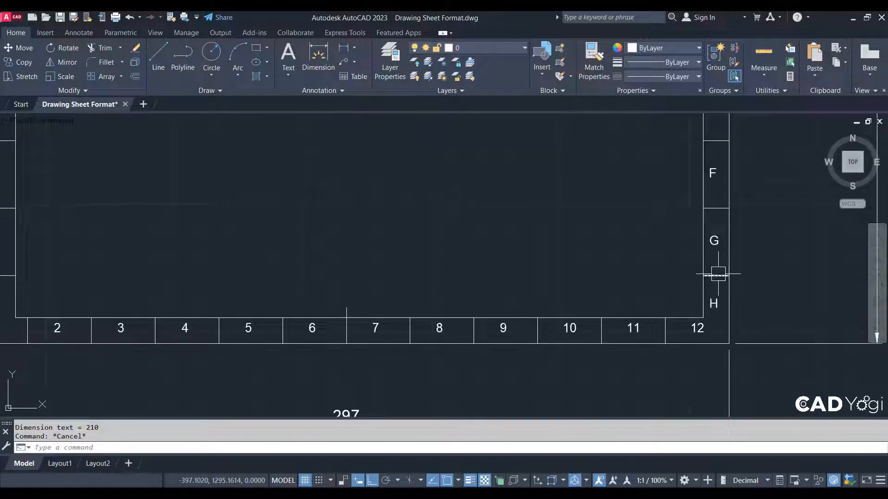
pyautogui.write('o')
pyautogui.press('Return')
pyautogui.write('1')
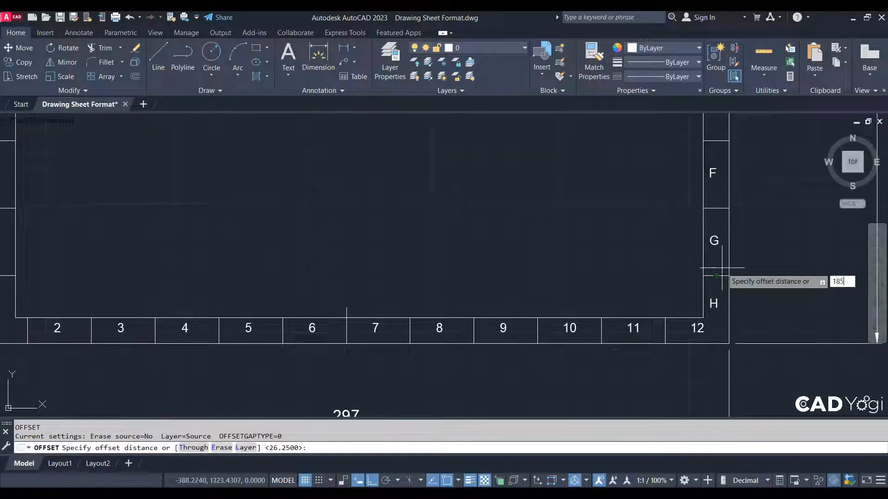
pyautogui.write('85')
pyautogui.press('Return')
pyautogui.click(730, 231)
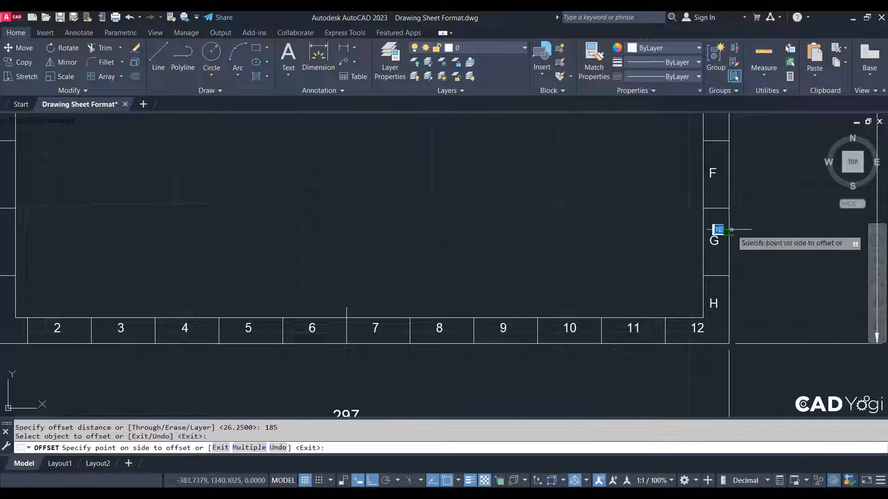
pyautogui.click(575, 199)
pyautogui.rightClick(485, 202)
pyautogui.click(494, 214)
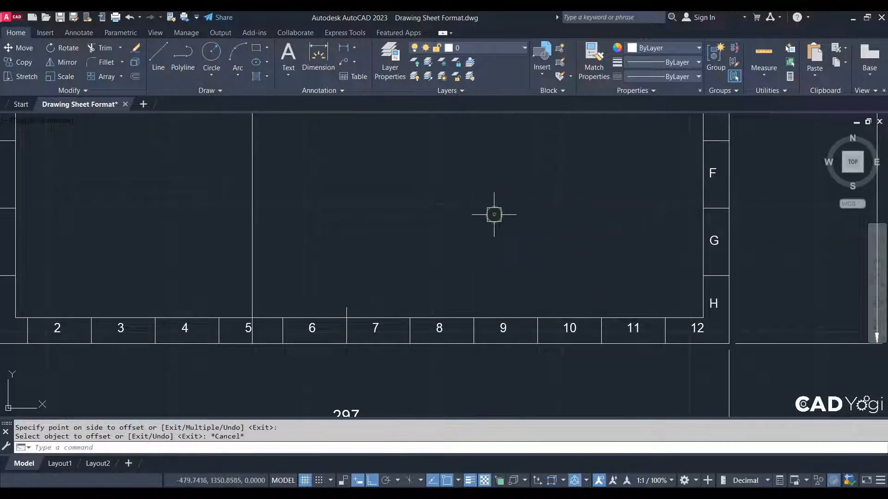
pyautogui.press('Escape')
pyautogui.press('Escape')
pyautogui.write('o')
pyautogui.press('Return')
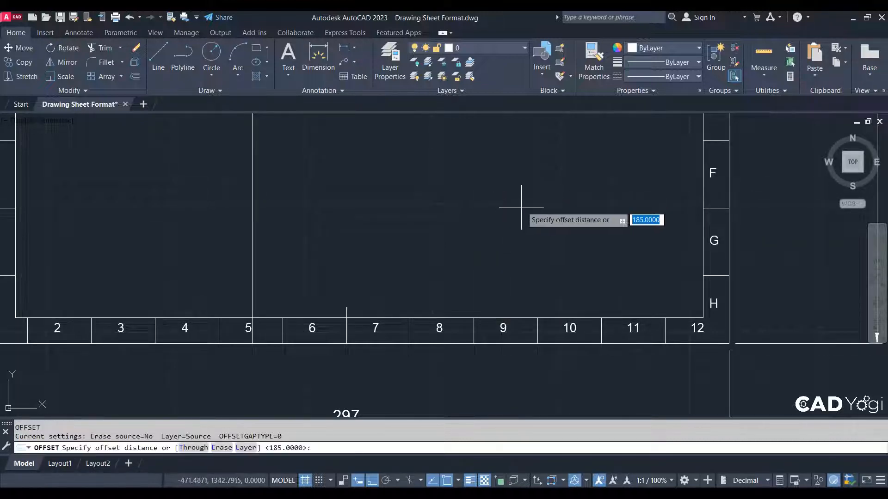
pyautogui.press('Return')
pyautogui.scroll(-3, 525, 205)
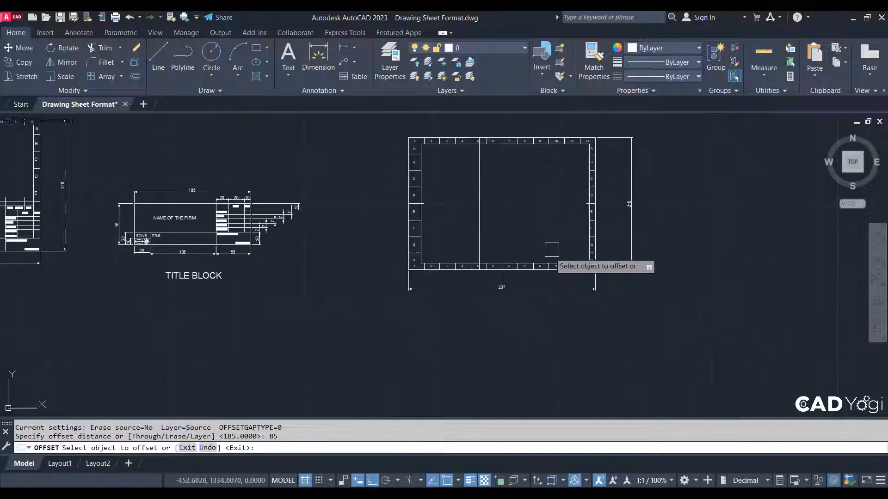
pyautogui.click(222, 200)
pyautogui.scroll(3, 230, 191)
pyautogui.scroll(-2, 230, 191)
pyautogui.press('Escape')
pyautogui.press('Escape')
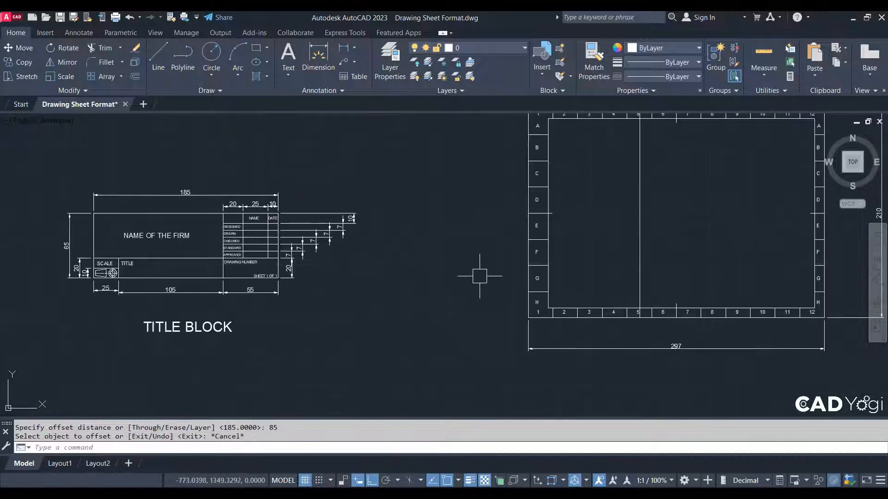
# Offset the sheet's bottom outer border line 65 upward for the title block's upper edge.
pyautogui.press('Return')
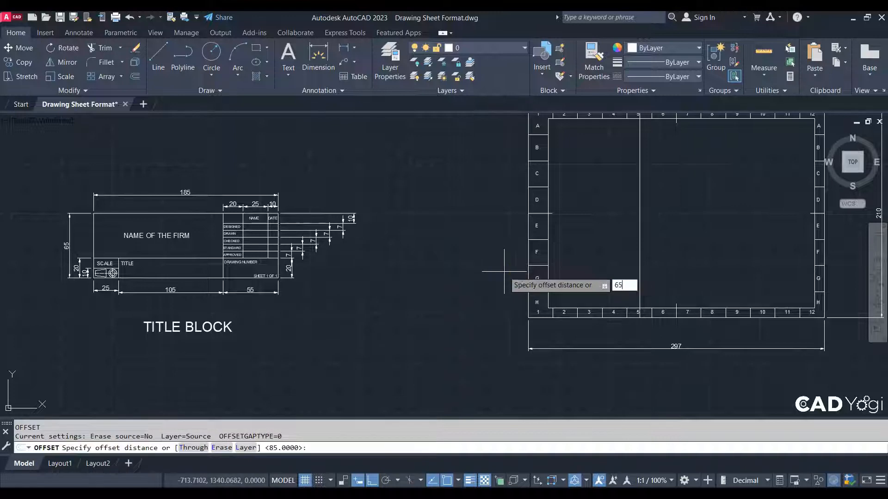
pyautogui.press('Return')
pyautogui.scroll(5, 660, 337)
pyautogui.click(656, 271)
pyautogui.click(668, 184)
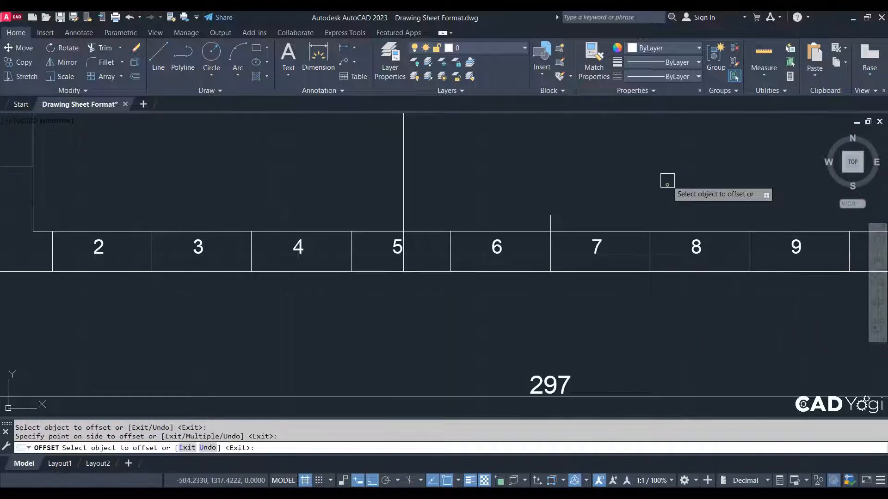
pyautogui.scroll(-3, 667, 184)
pyautogui.press('Escape')
# Trim the two offset lines beyond their intersection to form the title block's upper left corner.
pyautogui.write('tr')
pyautogui.press('Return')
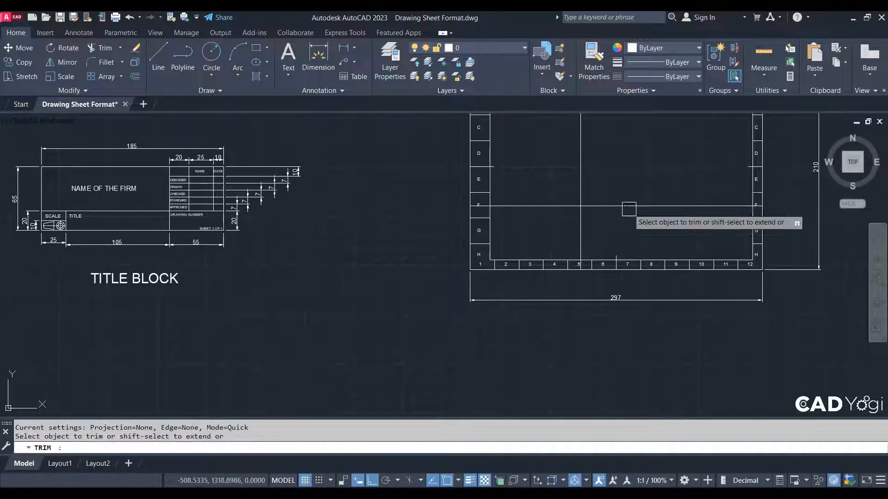
pyautogui.click(580, 174)
pyautogui.click(557, 207)
pyautogui.press('Escape')
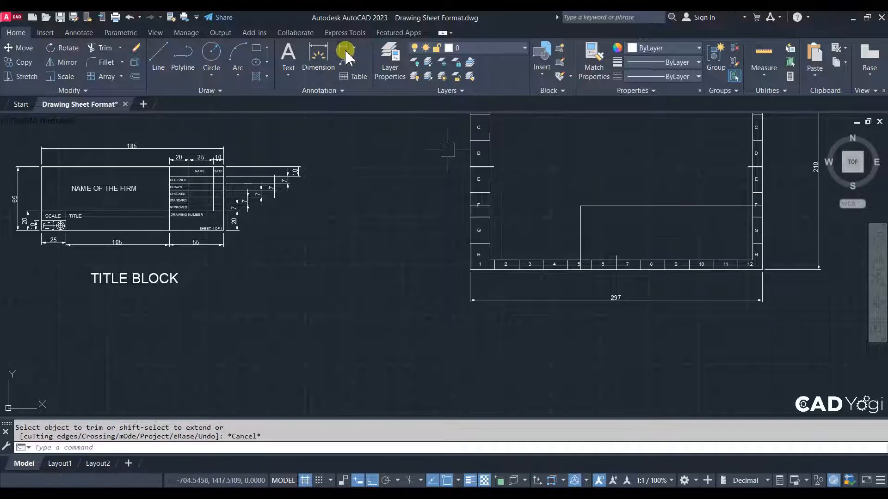
# Check the title block outline's width with a temporary linear dimension, without placing it.
pyautogui.click(346, 54)
pyautogui.scroll(2, 704, 260)
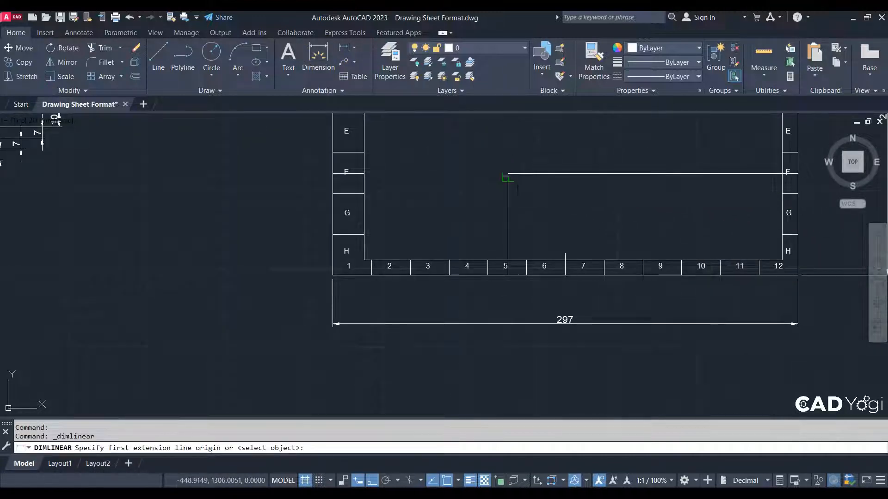
pyautogui.click(507, 175)
pyautogui.click(805, 190)
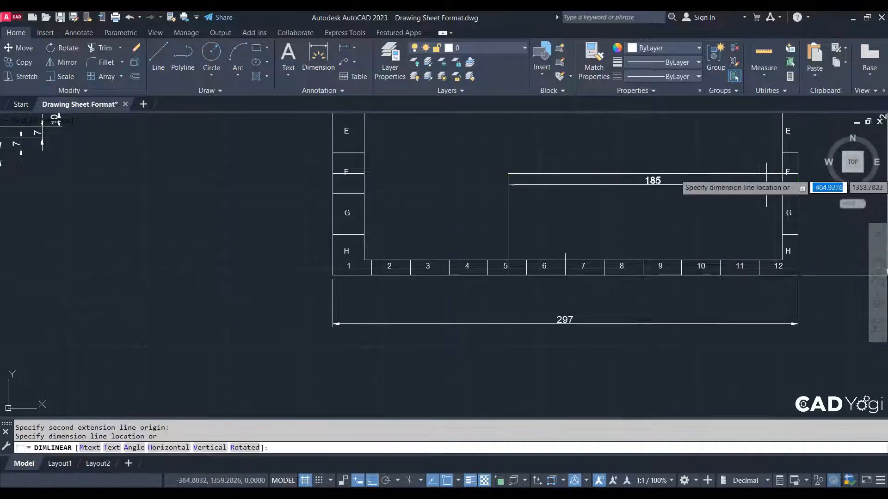
pyautogui.scroll(3, 670, 185)
pyautogui.scroll(-3, 661, 183)
pyautogui.press('Escape')
# Check the title block outline's height with a temporary linear dimension, without placing it.
pyautogui.press('Return')
pyautogui.click(645, 189)
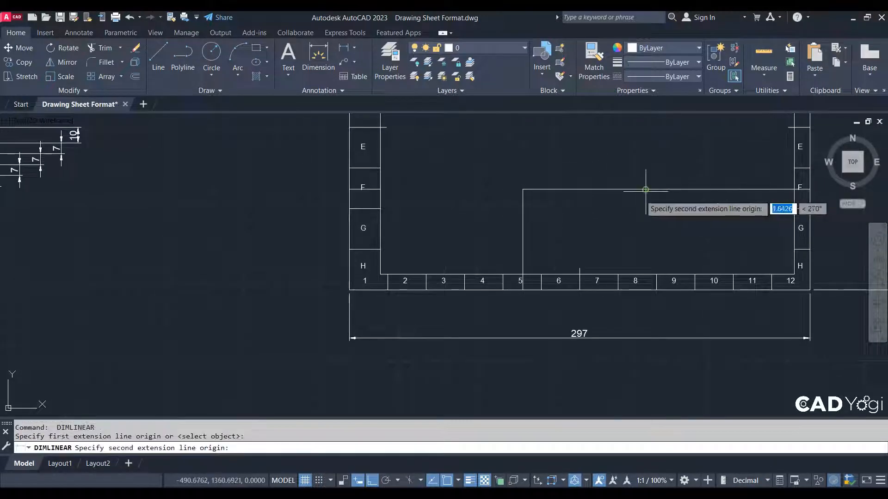
pyautogui.scroll(3, 560, 282)
pyautogui.click(590, 295)
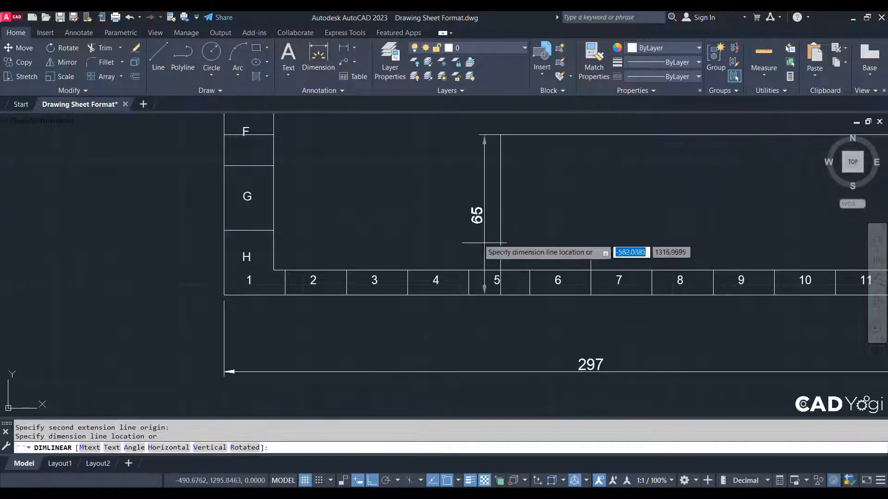
pyautogui.press('Escape')
# Erase the bottom zone lines, centre mark, numbers 5 to 12 and the right letter H within the title block area.
pyautogui.scroll(-3, 562, 277)
pyautogui.scroll(3, 555, 276)
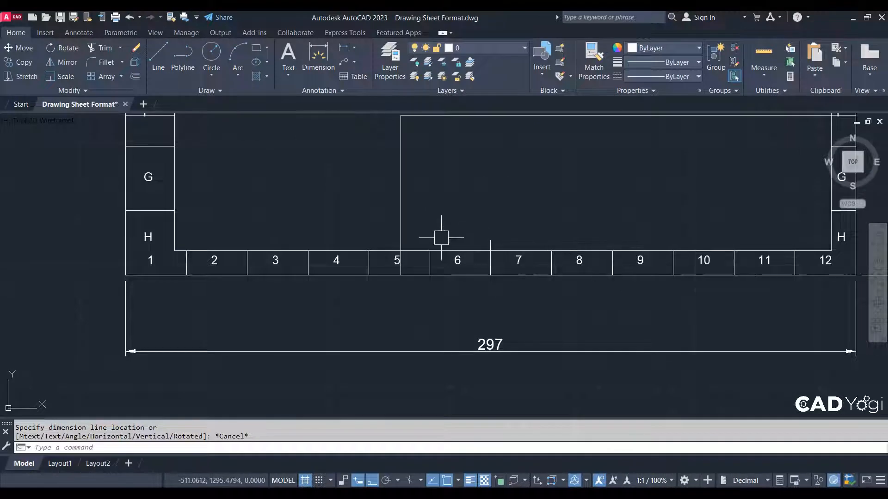
pyautogui.moveTo(770, 317); pyautogui.dragTo(661, 300, button='middle')
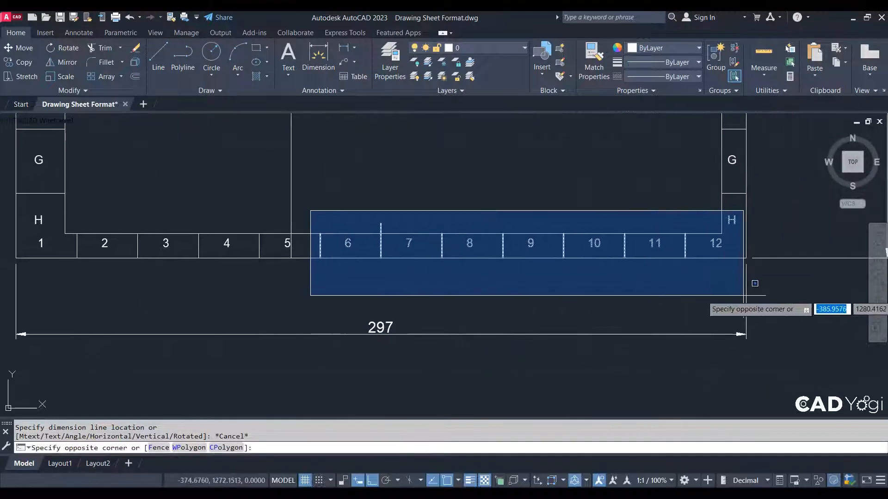
pyautogui.click(762, 282)
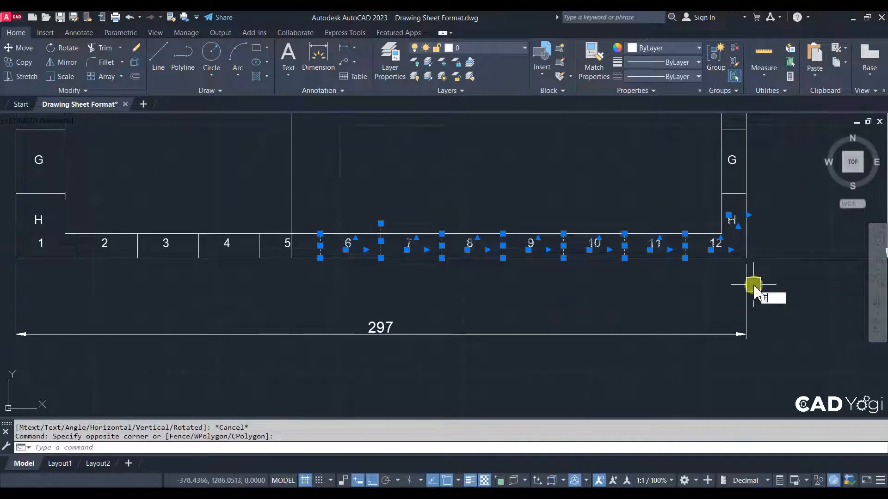
pyautogui.write('E')
pyautogui.press('Return')
pyautogui.moveTo(530, 269); pyautogui.dragTo(524, 300, button='middle')
pyautogui.scroll(4, 260, 278)
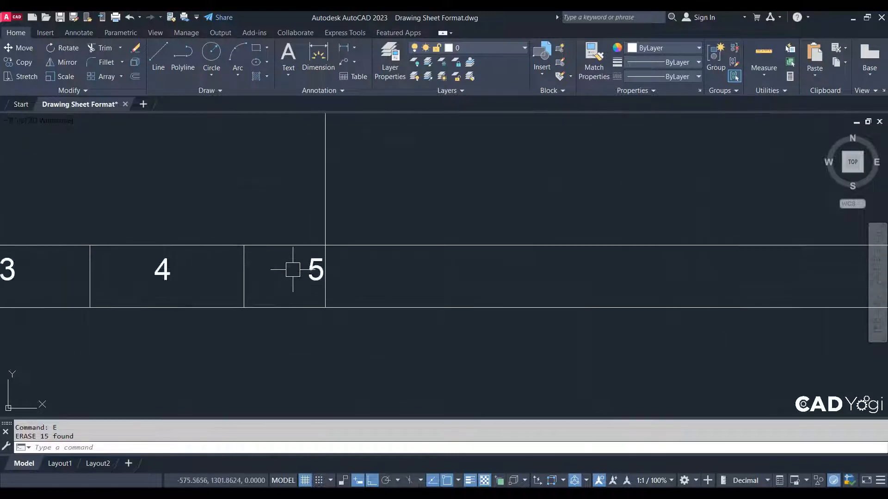
pyautogui.click(398, 331)
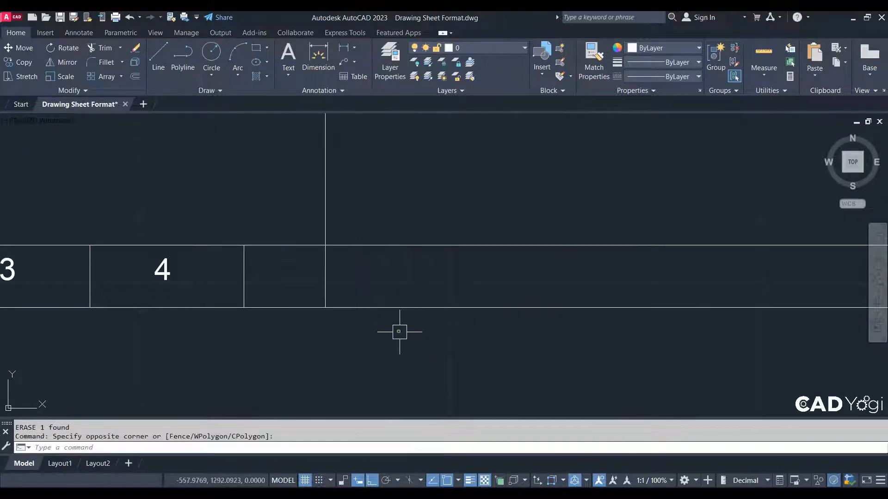
# Erase the right border's letters F and G and the zone lines below the title block's upper edge.
pyautogui.scroll(-6, 378, 322)
pyautogui.moveTo(538, 291); pyautogui.dragTo(473, 299, button='middle')
pyautogui.scroll(4, 606, 249)
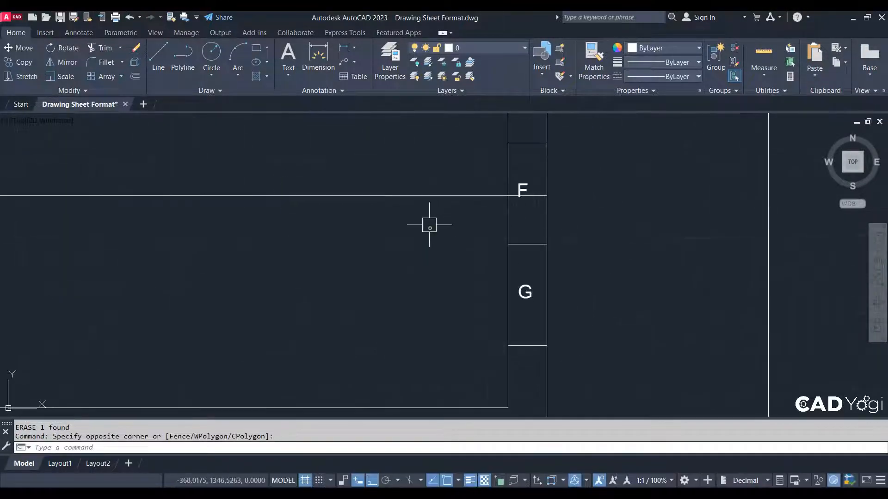
pyautogui.click(429, 225)
pyautogui.click(594, 392)
pyautogui.write('E')
pyautogui.press('Return')
pyautogui.scroll(-4, 531, 237)
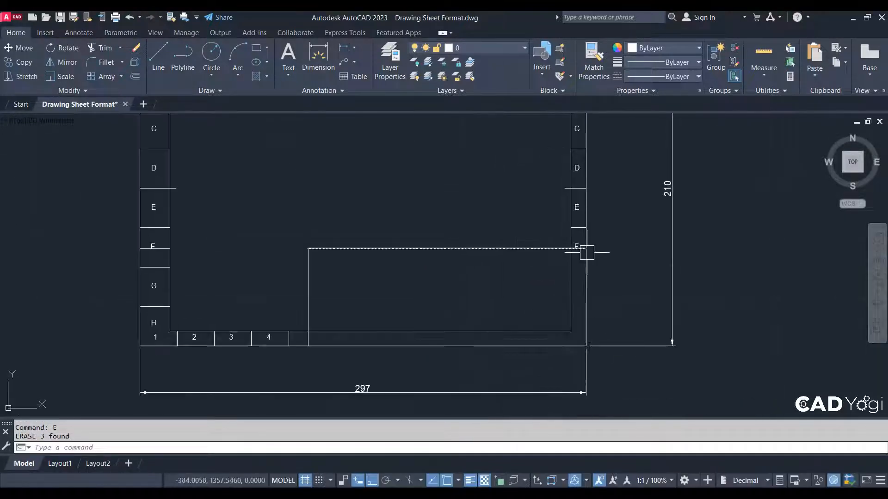
pyautogui.scroll(5, 587, 253)
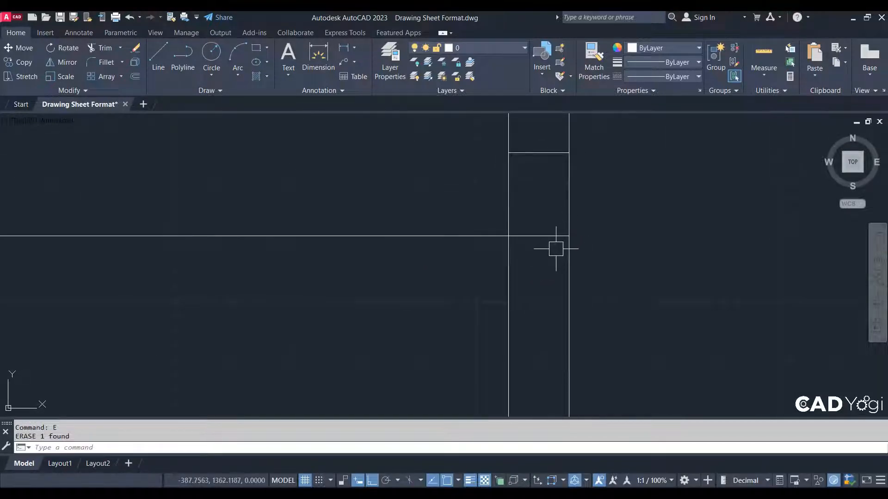
# Trim the inner border lines that run through the title block area at the sheet's lower right.
pyautogui.write('TR')
pyautogui.press('Return')
pyautogui.moveTo(517, 280); pyautogui.dragTo(497, 308)
pyautogui.scroll(-5, 508, 298)
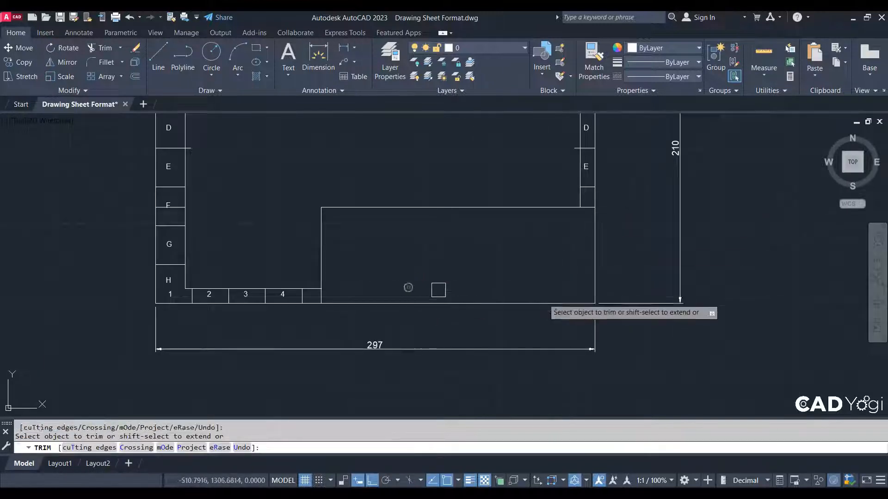
pyautogui.press('Return')
# Examine the dimensioned title block's column widths and row heights against the sheet's empty title block area.
pyautogui.scroll(-5, 754, 259)
pyautogui.scroll(2, 735, 296)
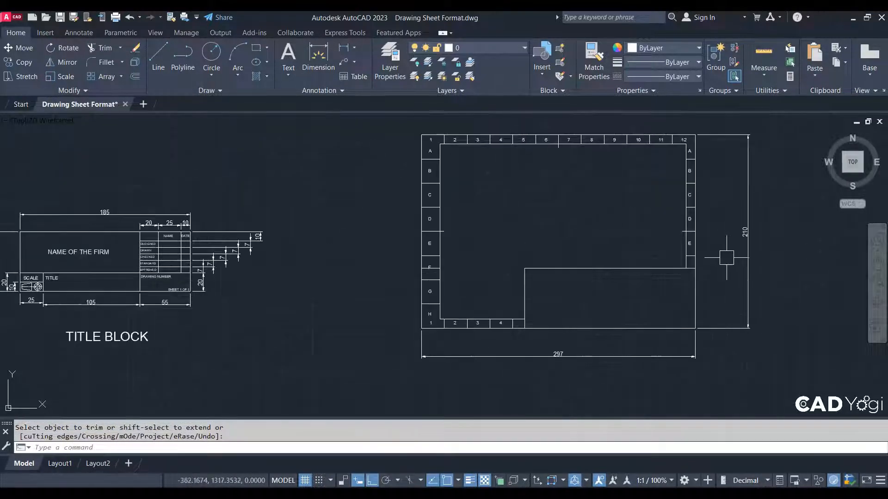
pyautogui.scroll(2, 476, 351)
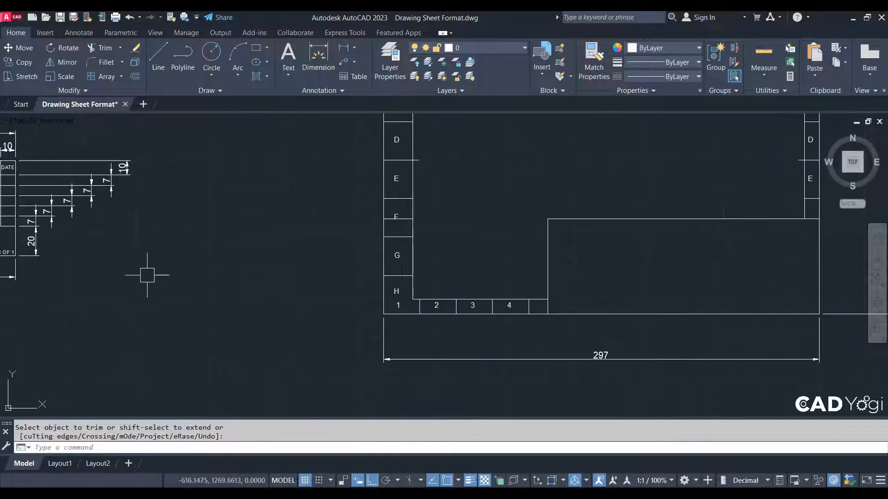
pyautogui.scroll(-2, 164, 248)
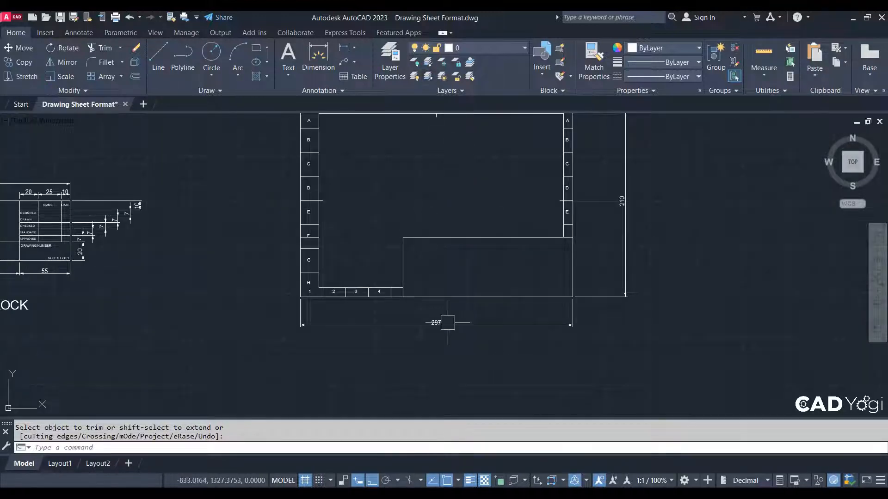
pyautogui.scroll(-3, 462, 357)
pyautogui.scroll(1, 410, 323)
pyautogui.scroll(2, 530, 321)
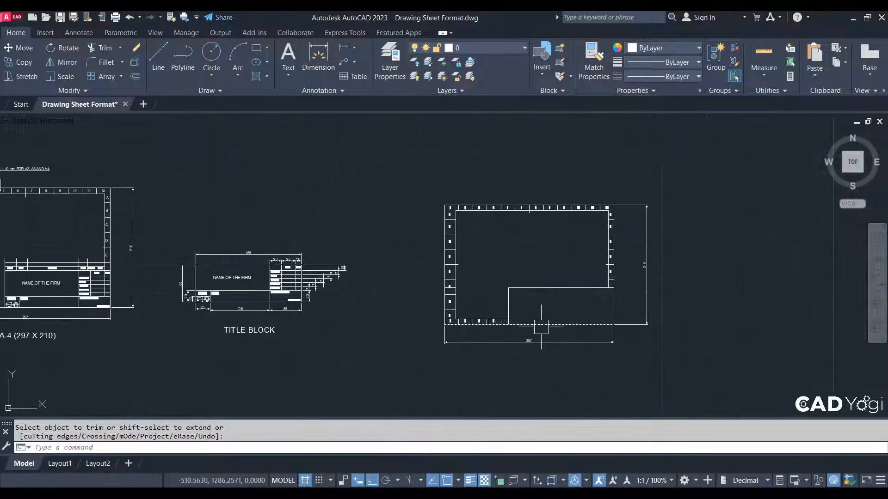
pyautogui.scroll(-2, 522, 319)
pyautogui.scroll(2, 396, 290)
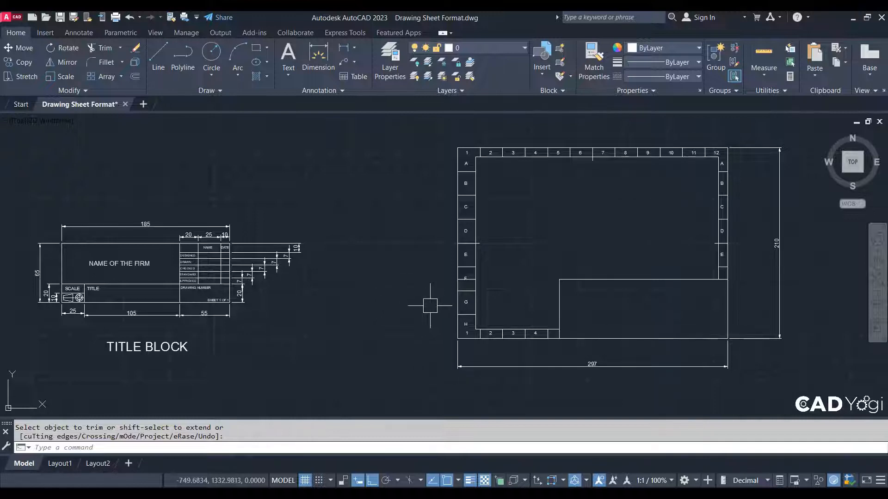
pyautogui.scroll(2, 324, 308)
pyautogui.scroll(-2, 296, 303)
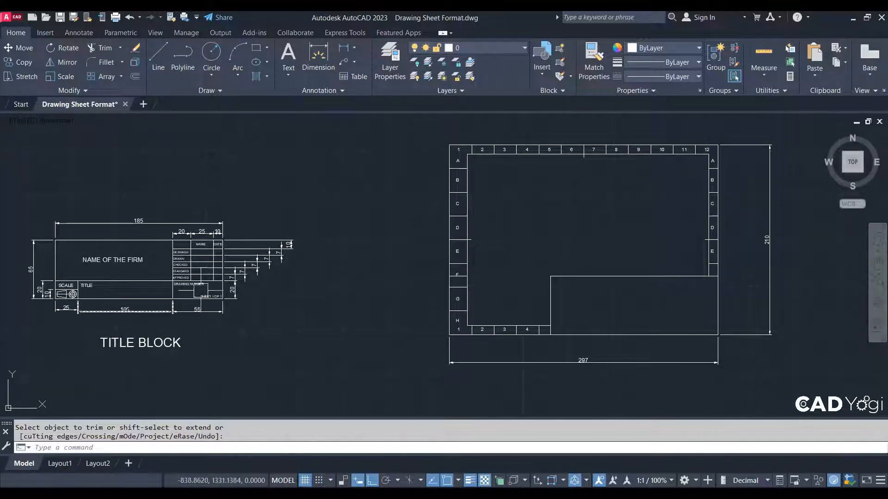
pyautogui.scroll(4, 238, 296)
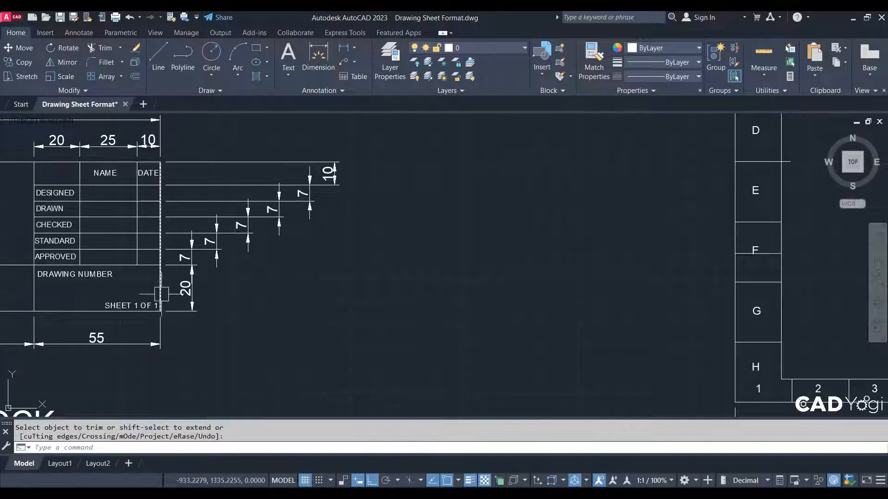
pyautogui.moveTo(154, 306); pyautogui.dragTo(199, 310, button='middle')
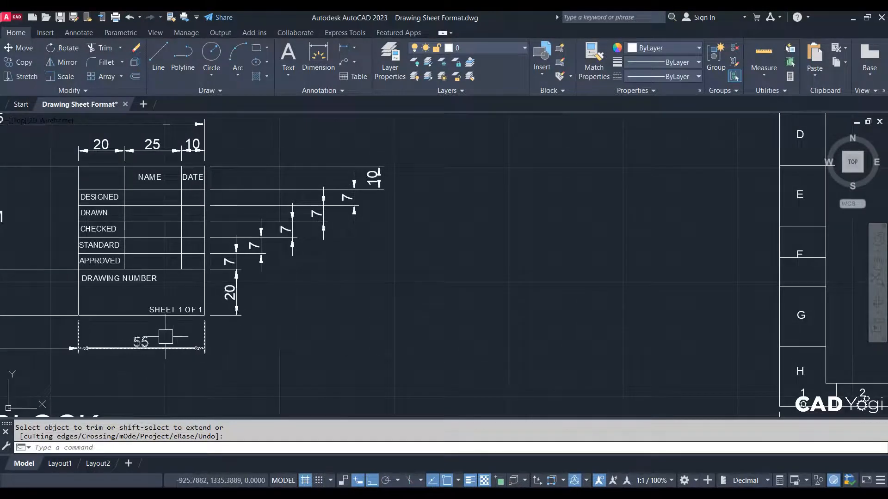
pyautogui.scroll(-4, 243, 314)
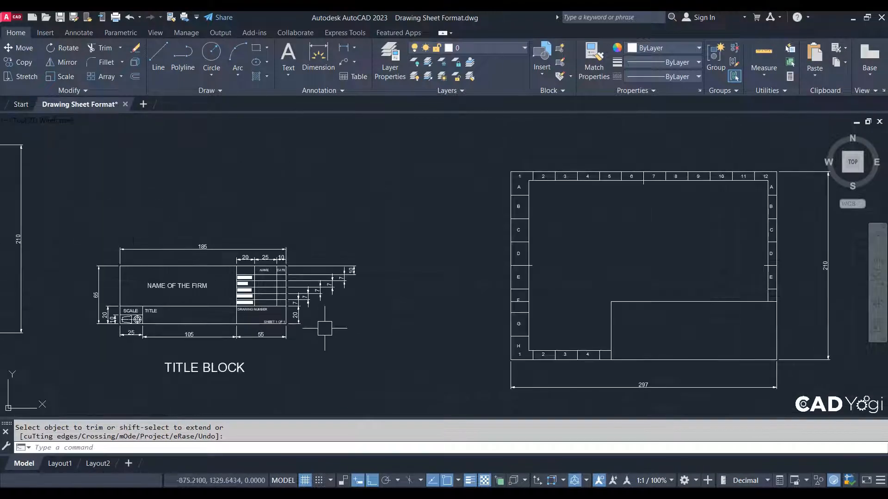
# Offset the sheet's right edge 55 inward to form the title block's right-hand column.
pyautogui.scroll(5, 535, 309)
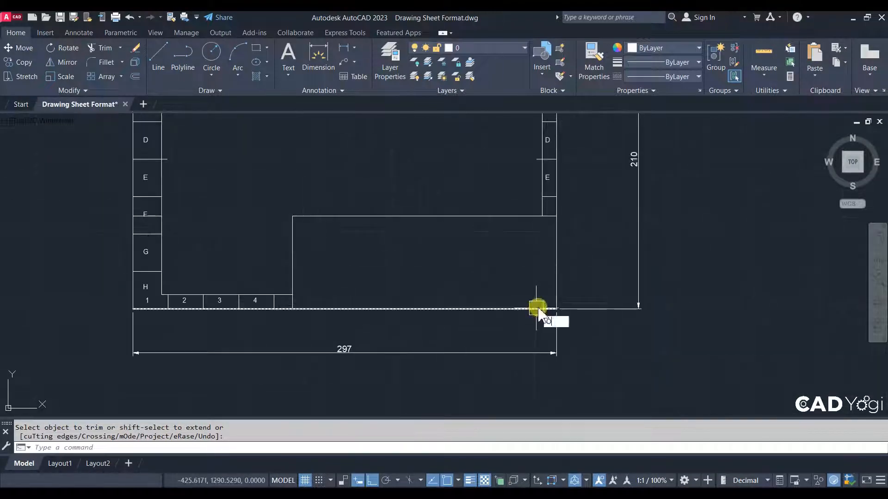
pyautogui.press('Return')
pyautogui.write('55')
pyautogui.press('Return')
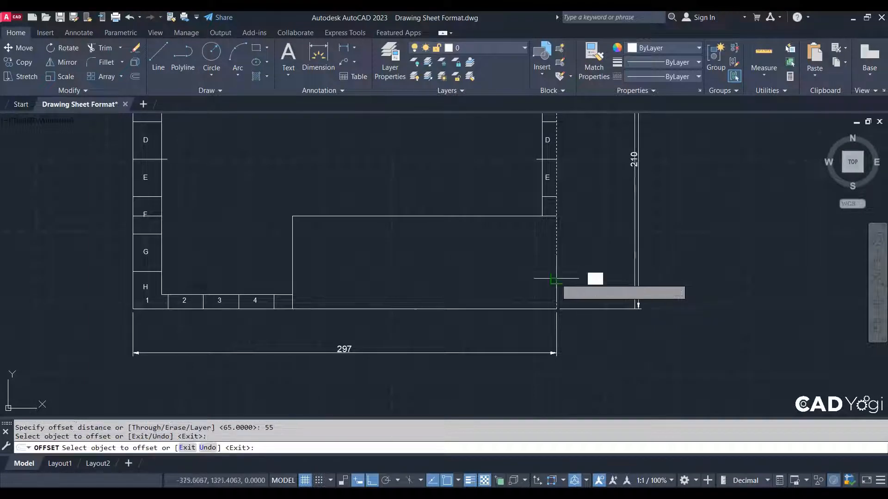
pyautogui.click(555, 278)
pyautogui.click(490, 280)
pyautogui.press('Escape')
# Trim the new column line above the title block's upper edge.
pyautogui.write('T')
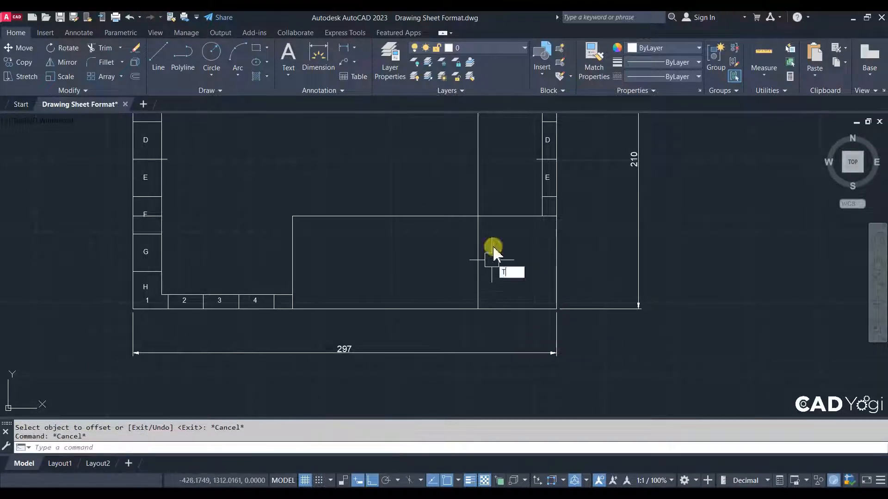
pyautogui.write('R')
pyautogui.press('Return')
pyautogui.moveTo(487, 192); pyautogui.dragTo(470, 202)
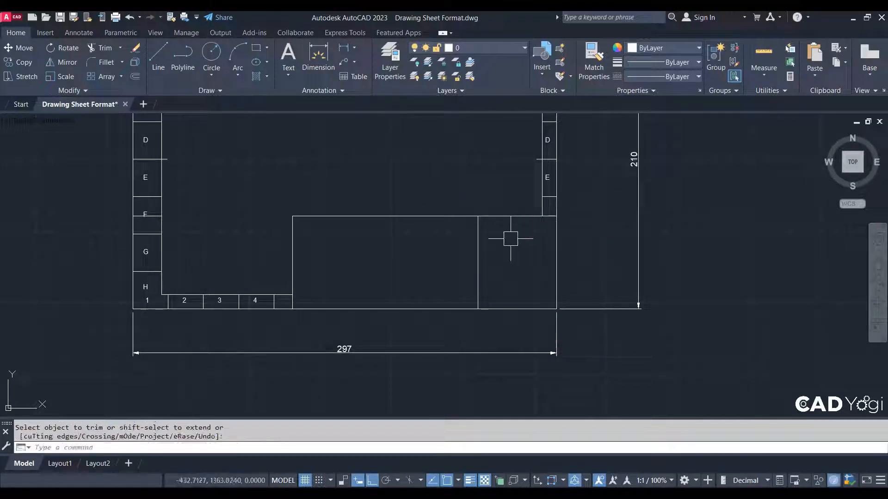
# Offset the sheet's bottom edge 20 upward through the title block.
pyautogui.press('Return')
pyautogui.write('20')
pyautogui.press('Return')
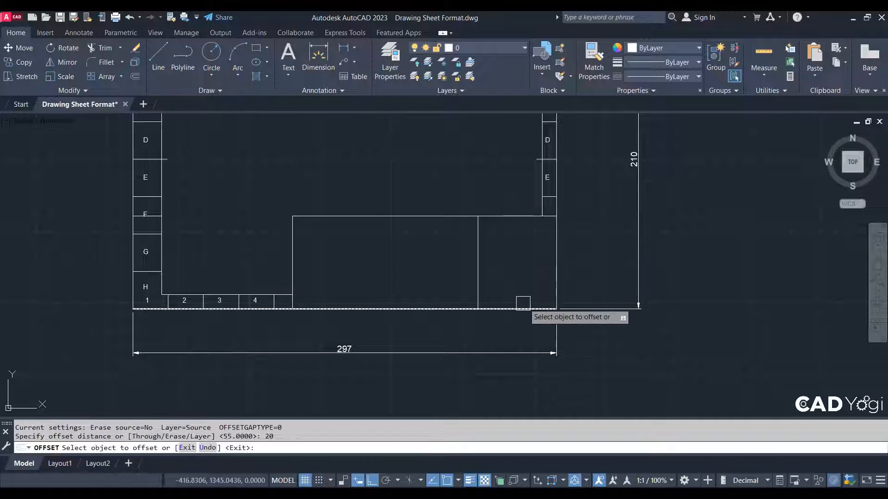
pyautogui.click(514, 309)
pyautogui.click(535, 285)
# Trim the 20 mm row line to the right-hand column and erase its leftover piece beside the title block.
pyautogui.write('tr')
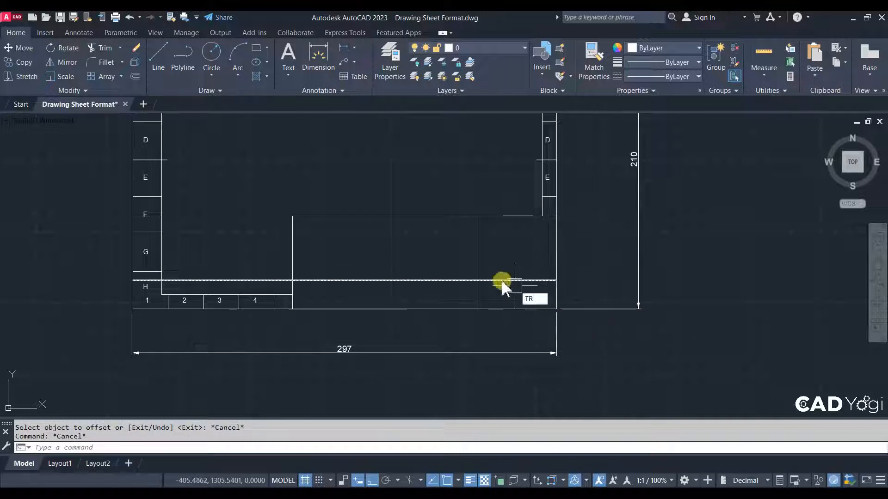
pyautogui.press('Return')
pyautogui.click(460, 280)
pyautogui.press('Escape')
pyautogui.click(243, 281)
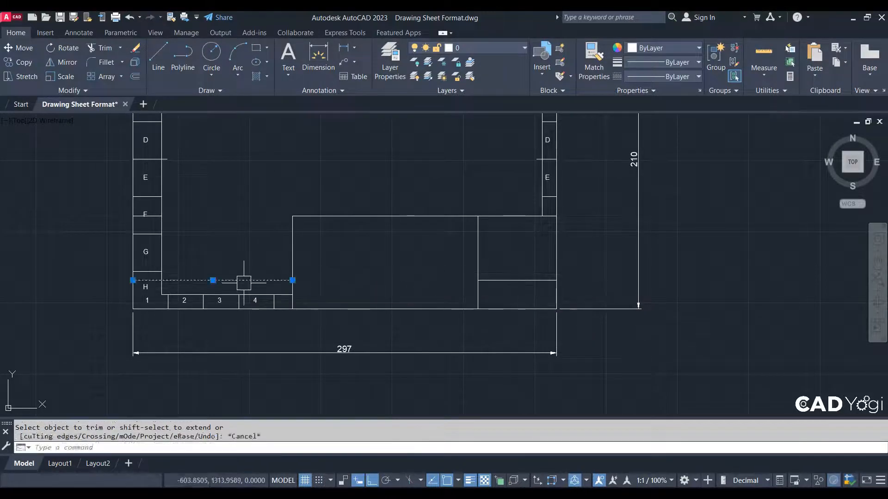
pyautogui.write('e')
pyautogui.press('Return')
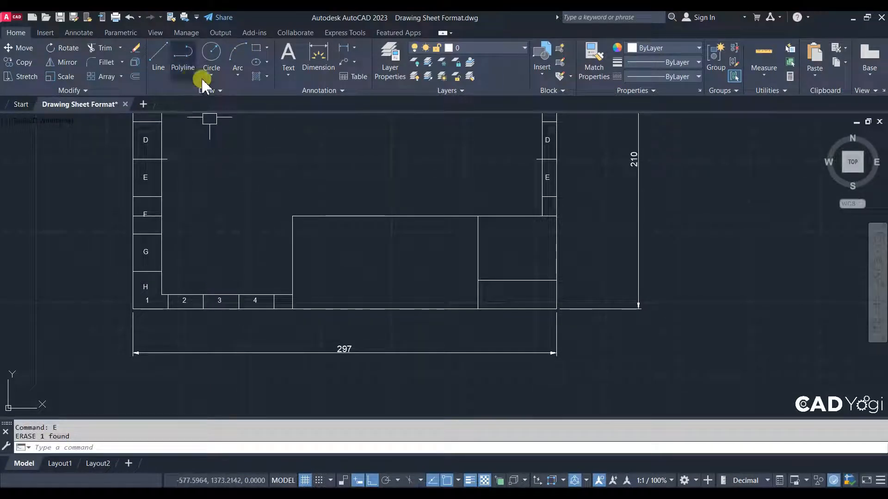
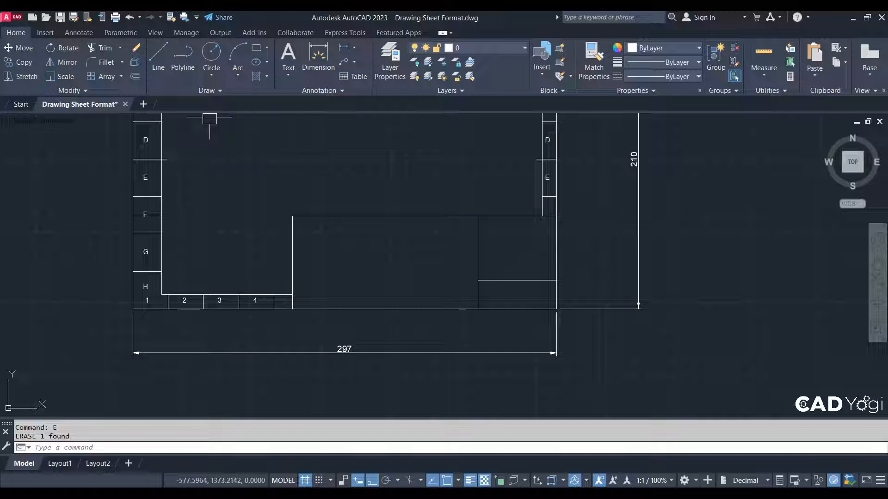
# Examine the row heights of the approval table in the dimensioned reference title block.
pyautogui.scroll(-5, 268, 297)
pyautogui.scroll(6, 268, 298)
pyautogui.moveTo(219, 269); pyautogui.dragTo(332, 371, button='middle')
pyautogui.moveTo(353, 252); pyautogui.dragTo(306, 285, button='middle')
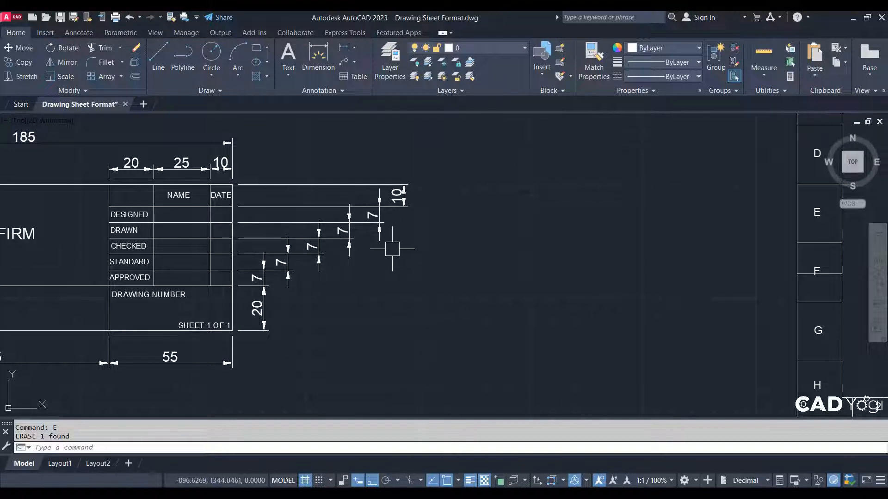
pyautogui.scroll(-2, 391, 257)
pyautogui.moveTo(390, 257); pyautogui.dragTo(277, 265, button='middle')
pyautogui.moveTo(610, 336); pyautogui.dragTo(548, 338, button='middle')
pyautogui.scroll(1, 688, 348)
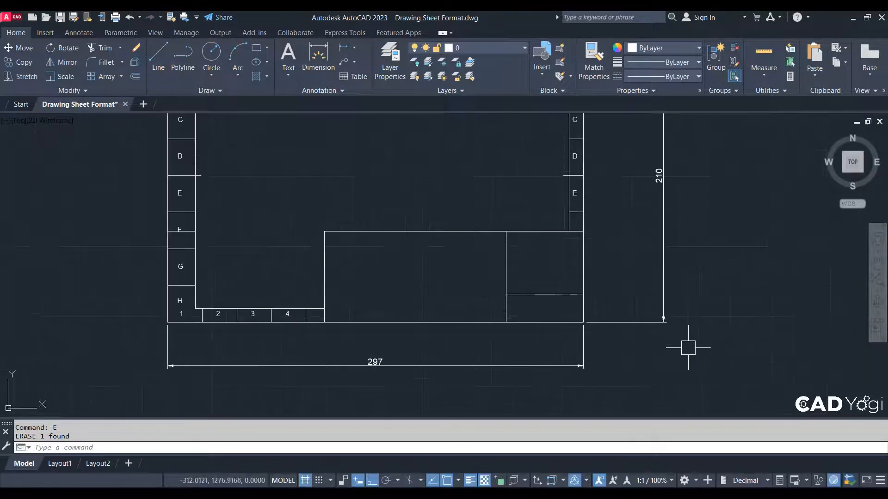
# Offset the right-hand column's row line upward five times at 7 spacing to form the approval table rows.
pyautogui.write('o')
pyautogui.press('Return')
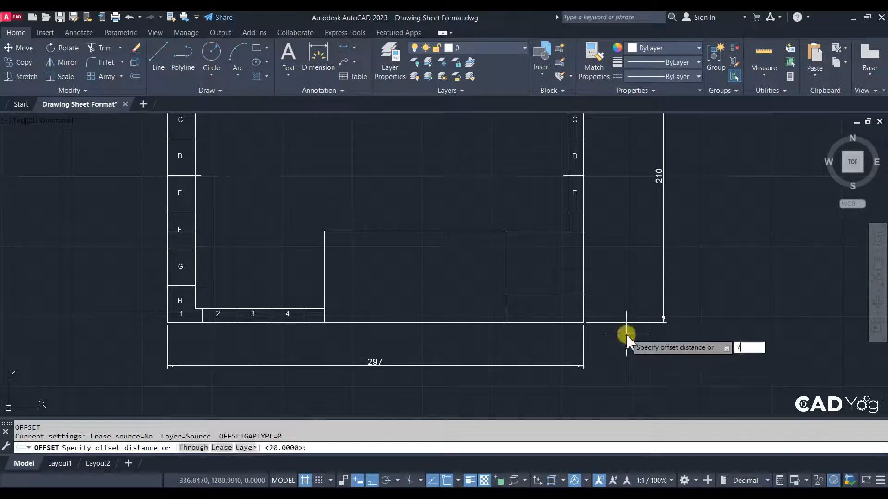
pyautogui.write('7')
pyautogui.press('Return')
pyautogui.click(553, 294)
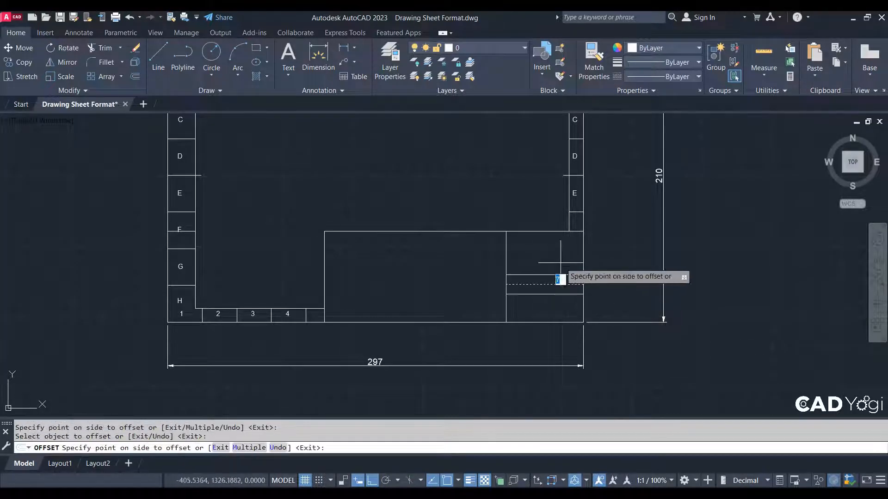
pyautogui.click(561, 276)
pyautogui.click(557, 266)
pyautogui.click(557, 260)
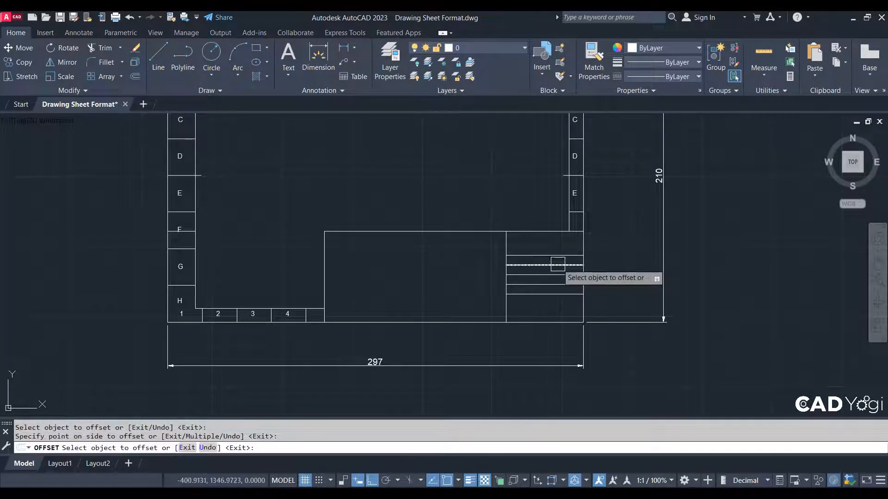
pyautogui.click(557, 255)
pyautogui.click(561, 241)
pyautogui.scroll(-4, 613, 290)
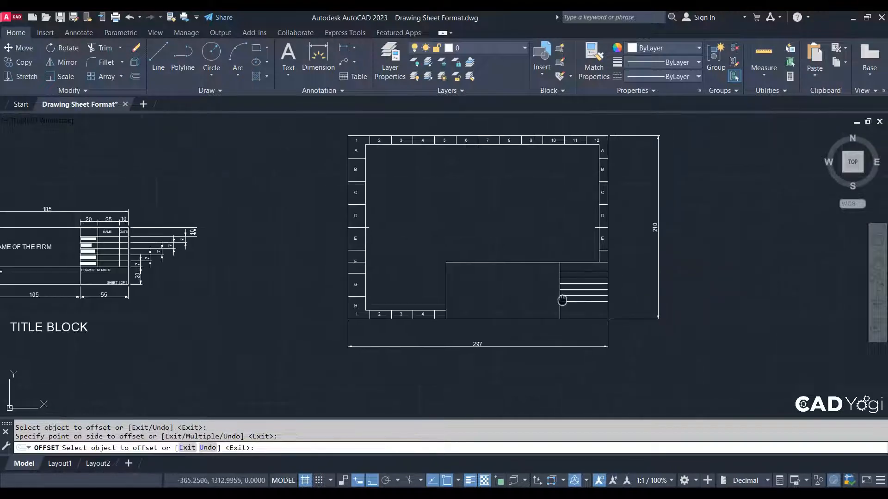
pyautogui.scroll(4, 605, 299)
pyautogui.press('Escape')
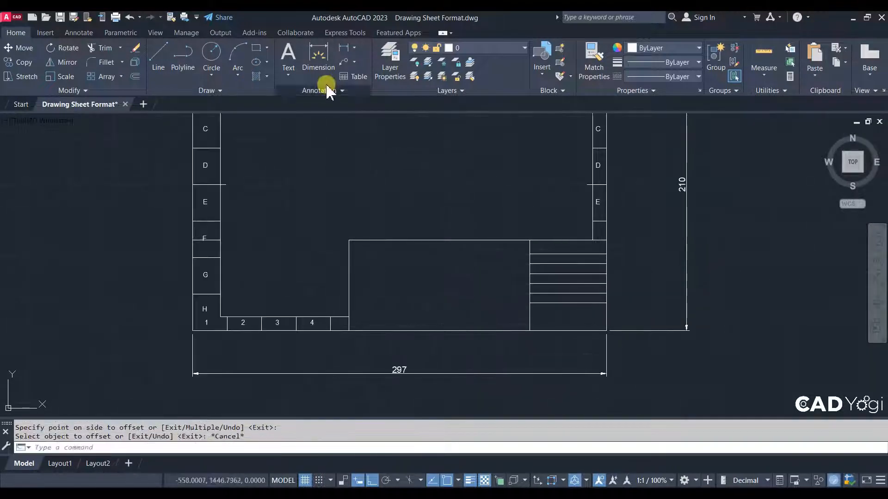
# Measure the approval table's top row height with a linear dimension, without placing it.
pyautogui.click(354, 48)
pyautogui.click(343, 49)
pyautogui.scroll(2, 550, 235)
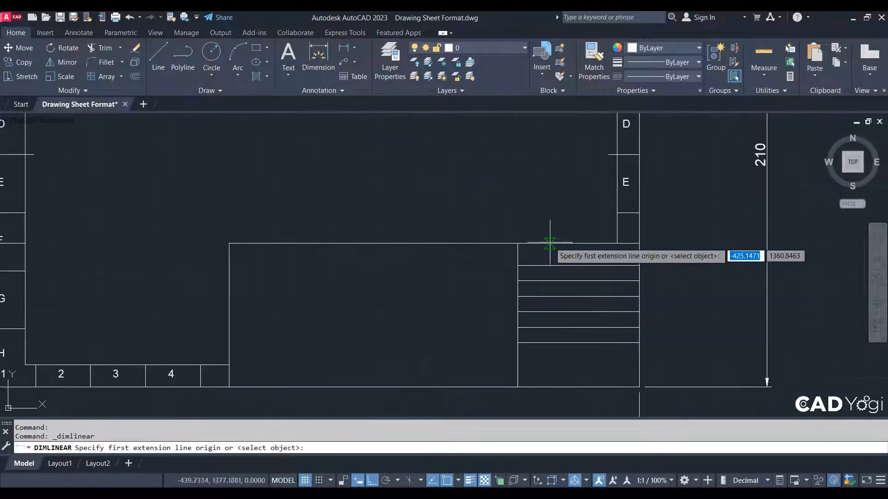
pyautogui.click(550, 243)
pyautogui.click(553, 265)
pyautogui.press('Escape')
# Offset the right-hand column's left line 20 to the right to form the approval table's first column.
pyautogui.scroll(-7, 518, 268)
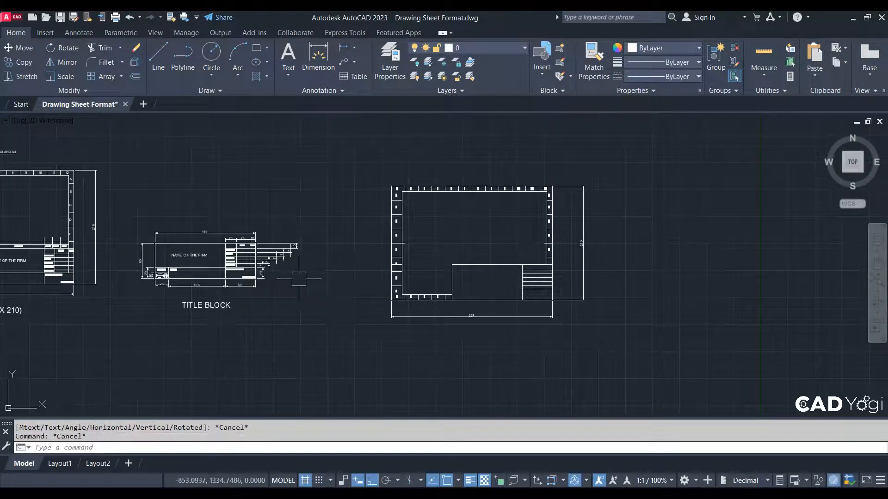
pyautogui.scroll(4, 254, 357)
pyautogui.scroll(2, 164, 220)
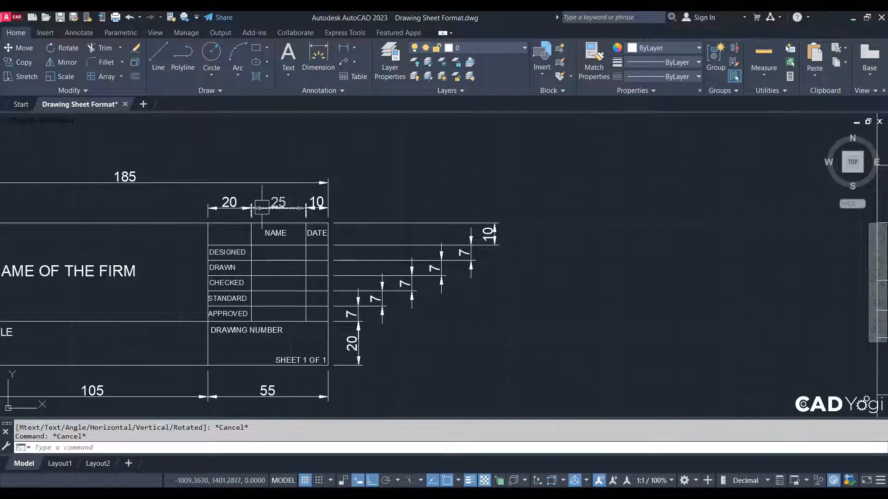
pyautogui.scroll(-2, 356, 239)
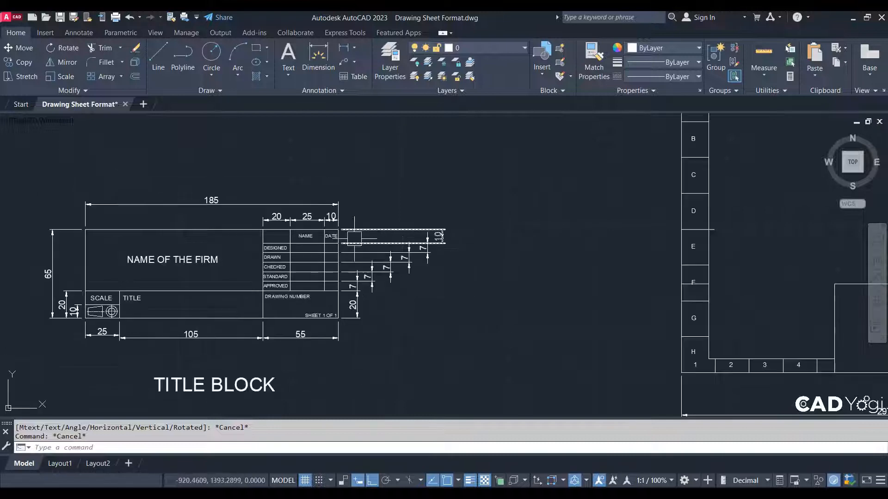
pyautogui.moveTo(654, 344); pyautogui.dragTo(251, 294, button='middle')
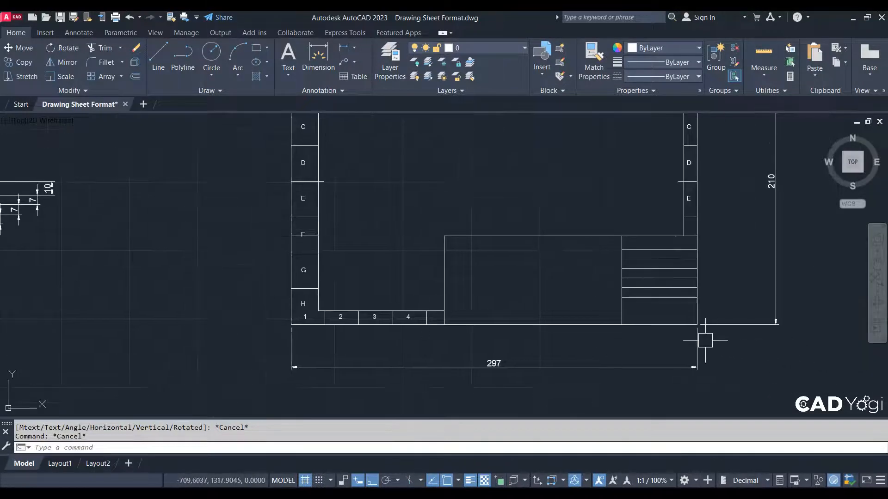
pyautogui.moveTo(652, 291)
pyautogui.mouseDown(button='middle')
pyautogui.moveTo(770, 347)
pyautogui.moveTo(809, 346)
pyautogui.moveTo(622, 308)
pyautogui.mouseUp(button='middle')
pyautogui.press('Return')
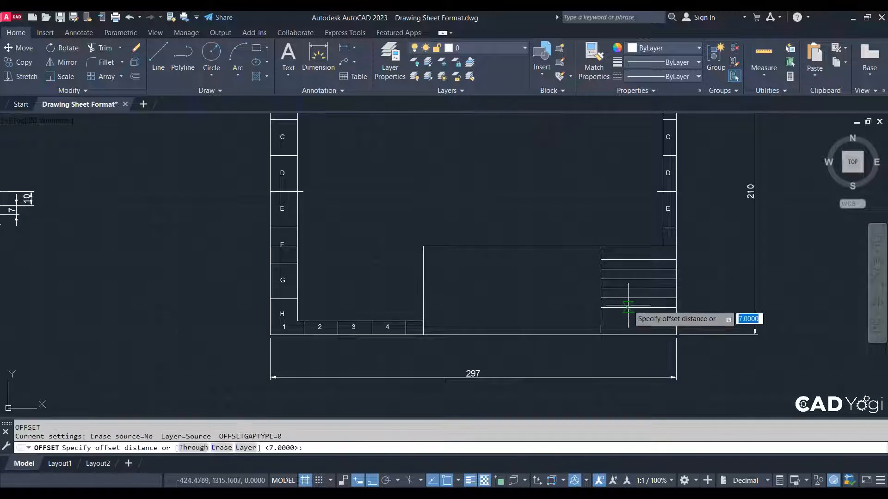
pyautogui.write('20')
pyautogui.press('Return')
pyautogui.scroll(5, 606, 254)
pyautogui.click(581, 249)
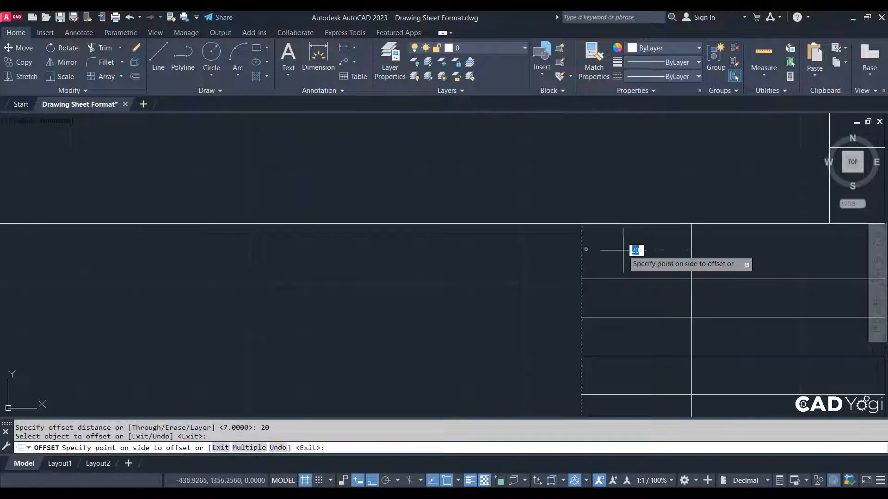
pyautogui.click(666, 254)
pyautogui.press('Escape')
# Offset the approval table's first column line 25 to the right to separate the name and date columns.
pyautogui.write('O')
pyautogui.press('Return')
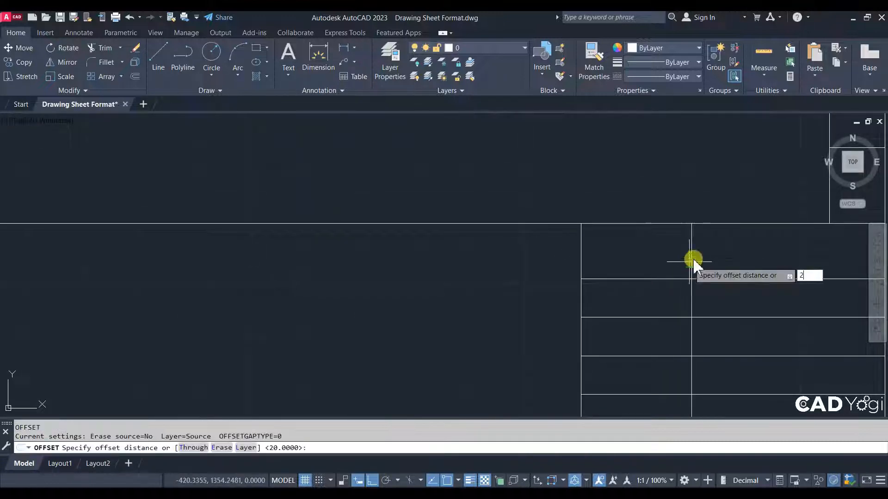
pyautogui.press('Return')
pyautogui.click(691, 254)
pyautogui.click(730, 259)
pyautogui.scroll(-2, 744, 276)
pyautogui.moveTo(744, 276); pyautogui.dragTo(577, 283, button='middle')
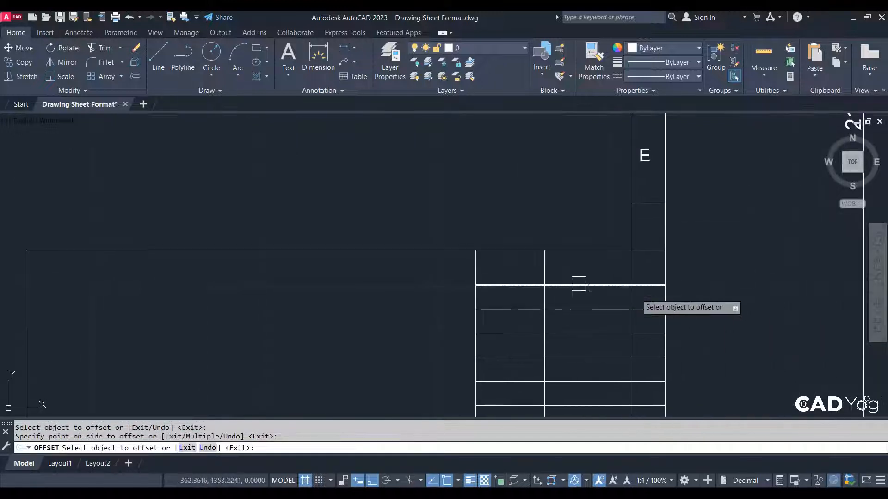
pyautogui.press('Escape')
pyautogui.press('Escape')
# Trim both approval table column lines below the table's lowest row line.
pyautogui.write('tr')
pyautogui.press('Return')
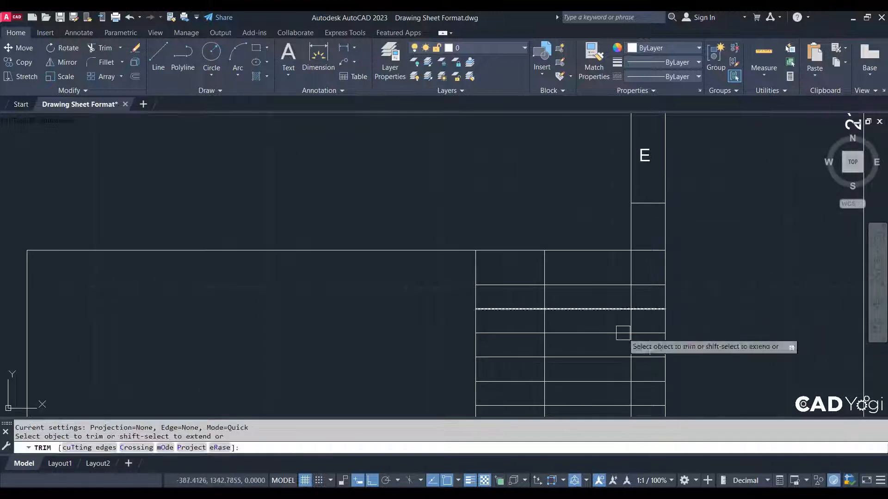
pyautogui.moveTo(620, 333); pyautogui.dragTo(640, 252, button='middle')
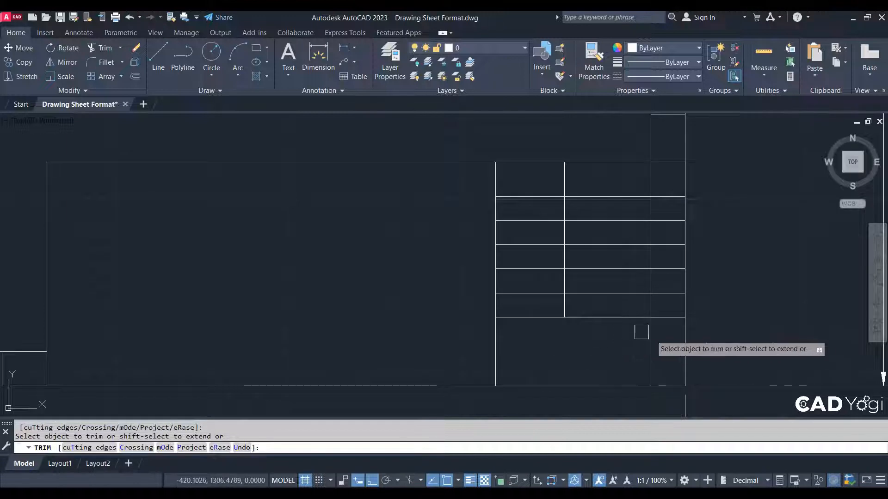
pyautogui.press('Escape')
# Offset the right-hand column's left line 105 to the left to separate the title and scale cells.
pyautogui.scroll(-5, 666, 296)
pyautogui.moveTo(604, 292); pyautogui.dragTo(597, 308, button='middle')
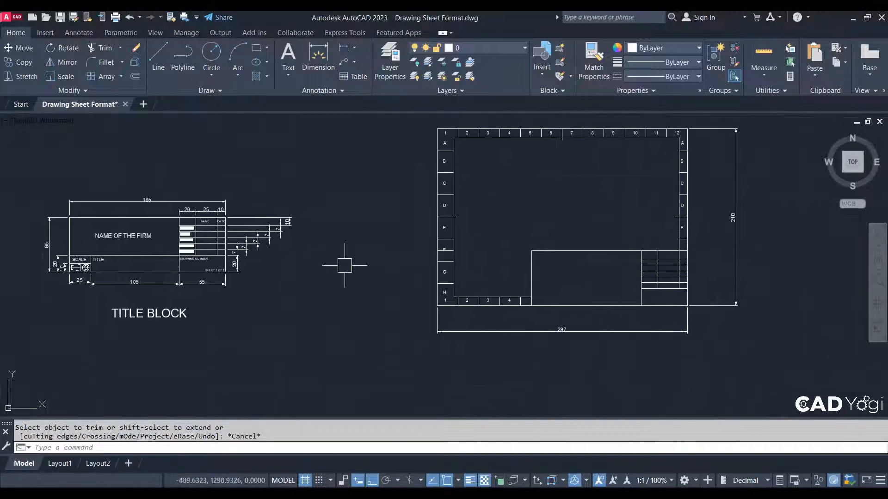
pyautogui.scroll(2, 581, 295)
pyautogui.moveTo(359, 261); pyautogui.dragTo(486, 289, button='middle')
pyautogui.scroll(-2, 486, 289)
pyautogui.scroll(2, 207, 323)
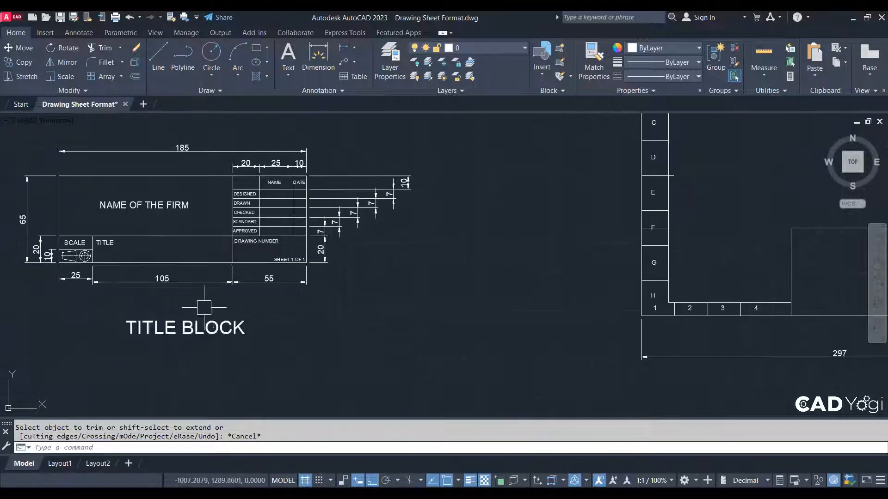
pyautogui.moveTo(424, 327); pyautogui.dragTo(159, 301, button='middle')
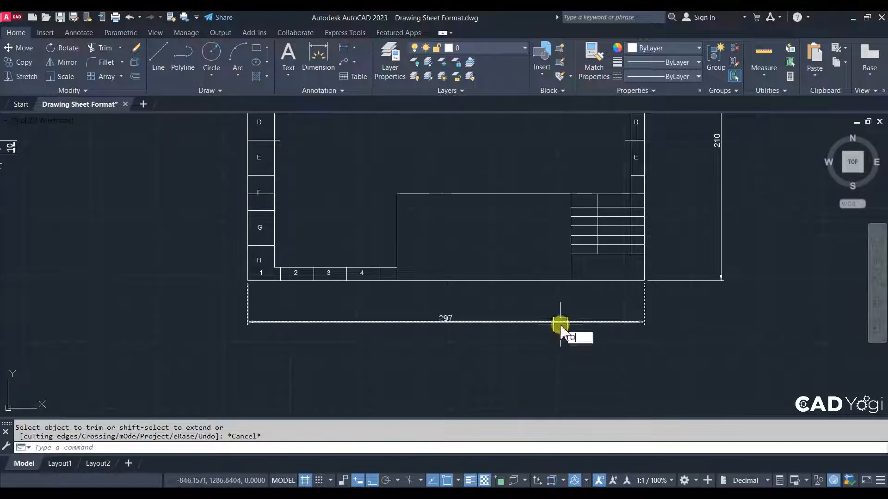
pyautogui.press('Return')
pyautogui.write('105')
pyautogui.press('Return')
pyautogui.scroll(4, 555, 322)
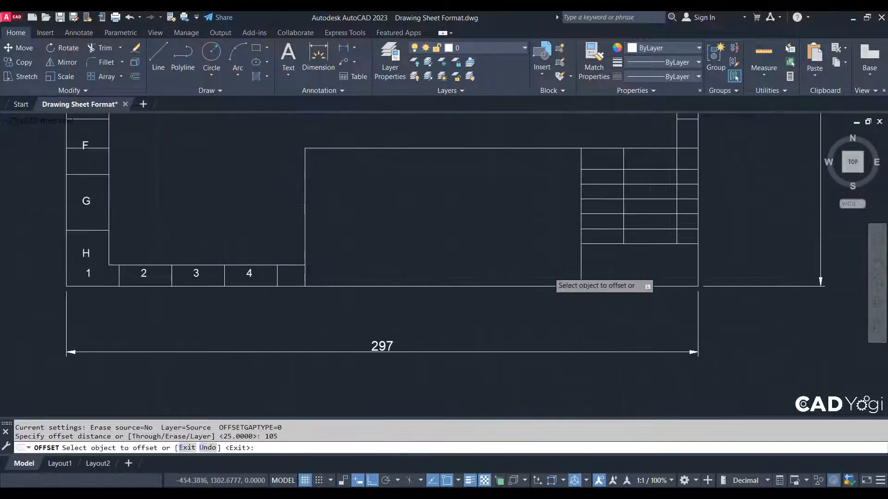
pyautogui.click(601, 268)
pyautogui.click(491, 266)
# Examine the title and scale cell heights in the dimensioned reference title block.
pyautogui.scroll(-3, 491, 265)
pyautogui.moveTo(407, 304); pyautogui.dragTo(794, 417, button='middle')
pyautogui.scroll(1, 589, 392)
pyautogui.moveTo(570, 361); pyautogui.dragTo(553, 345, button='middle')
pyautogui.press('Escape')
pyautogui.moveTo(682, 324); pyautogui.dragTo(119, 259, button='middle')
pyautogui.press('Escape')
# Offset the sheet's bottom edge 20 upward to form the upper line of the title and scale cells.
pyautogui.scroll(1, 497, 290)
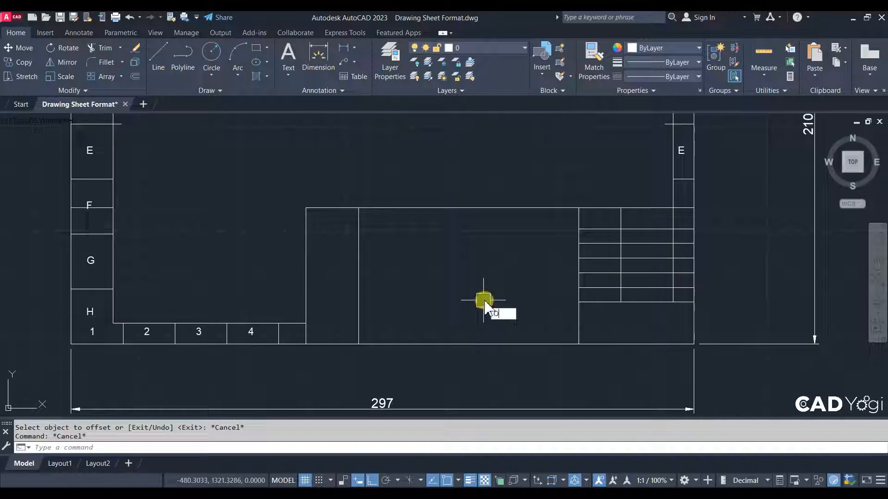
pyautogui.press('Return')
pyautogui.write('20')
pyautogui.press('Return')
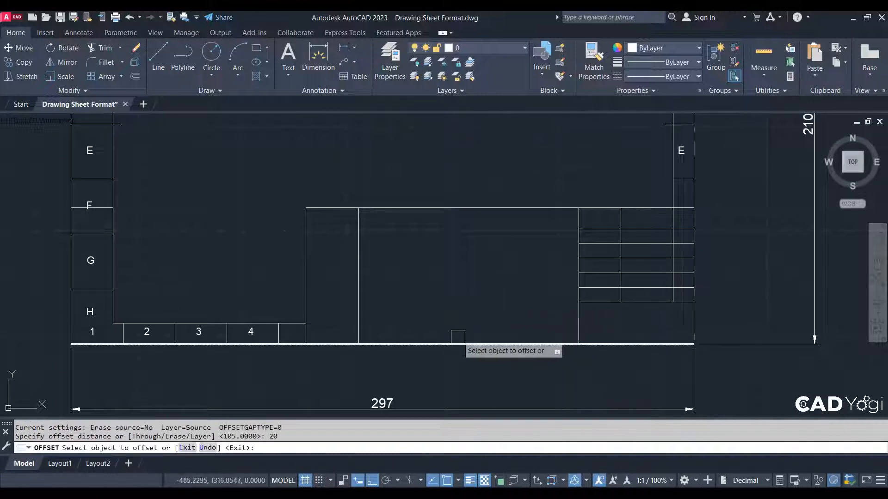
pyautogui.click(460, 343)
pyautogui.click(470, 322)
pyautogui.press('Escape')
# Trim the new row line between the sheet's left border strip and the title block's left edge.
pyautogui.write('T')
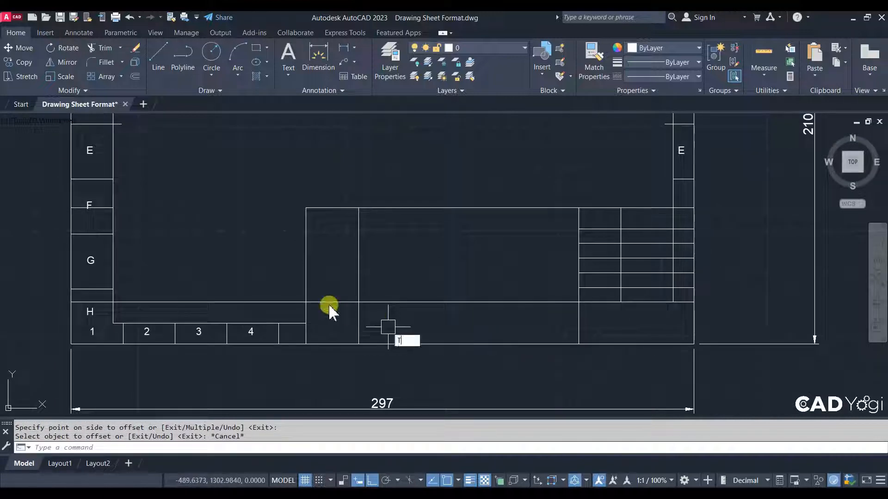
pyautogui.write('R')
pyautogui.press('Return')
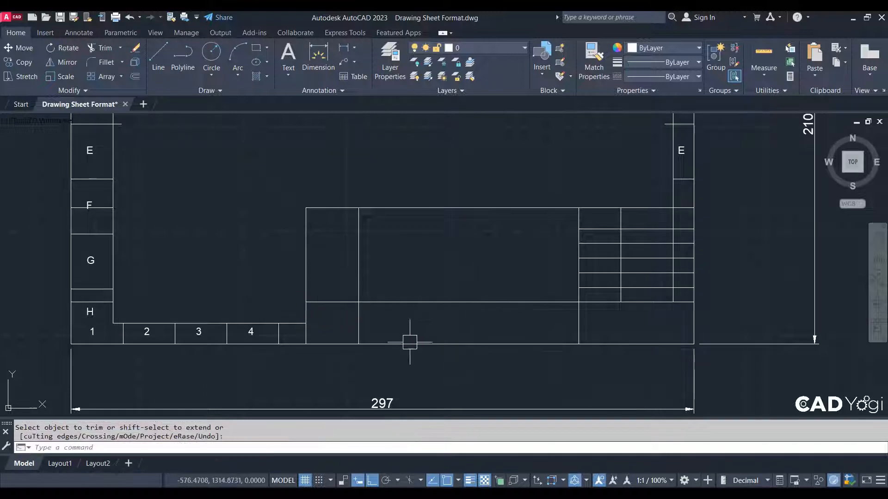
# Trim the line dividing the scale and title cells where it extends above the 20-high row.
pyautogui.press('Escape')
pyautogui.press('Escape')
pyautogui.press('Return')
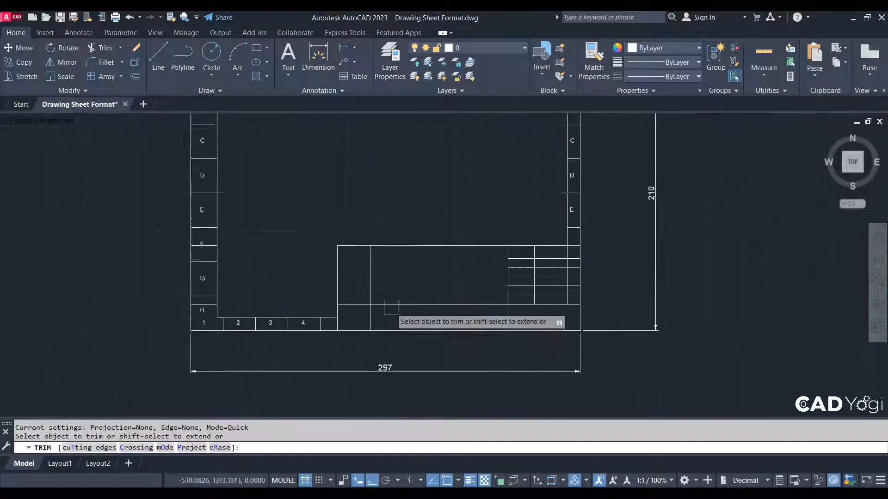
pyautogui.scroll(-3, 367, 309)
pyautogui.moveTo(354, 318); pyautogui.dragTo(601, 358, button='middle')
pyautogui.scroll(5, 608, 354)
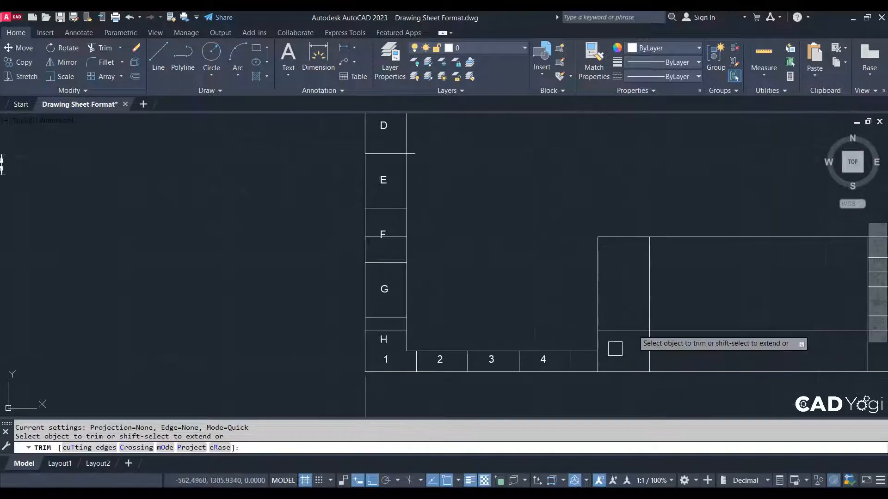
pyautogui.press('Escape')
pyautogui.press('Escape')
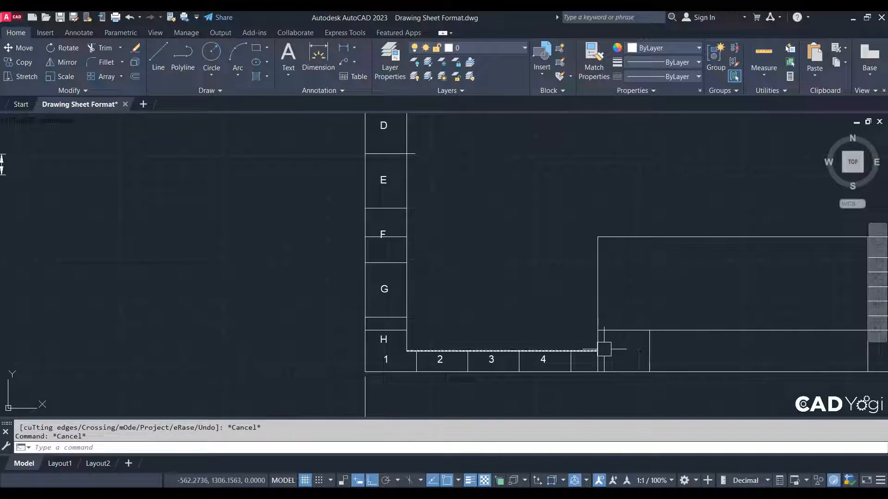
# Offset the upper line of the scale and title cells 10 downward to split the scale cell into two halves.
pyautogui.press('Return')
pyautogui.write('10')
pyautogui.press('Return')
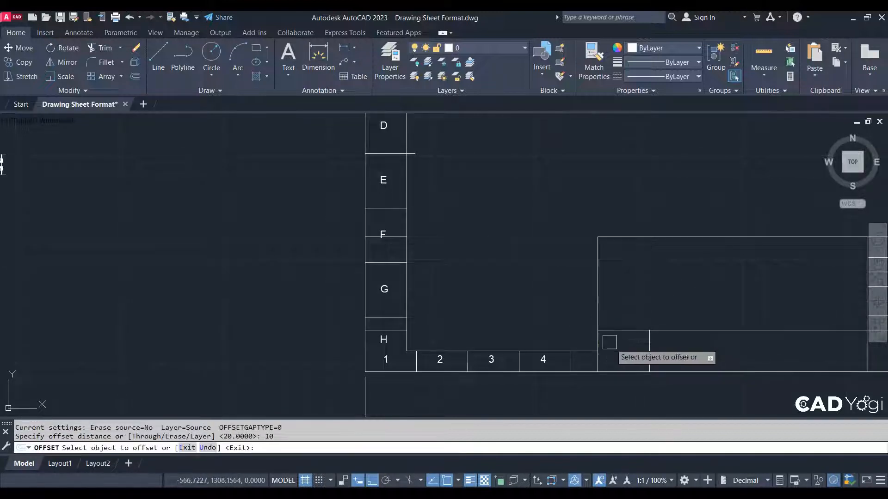
pyautogui.click(633, 331)
pyautogui.click(620, 360)
# Trim the new offset line out of the title cell and erase its leftover segment in the right-hand column.
pyautogui.press('Escape')
pyautogui.write('tr')
pyautogui.press('Return')
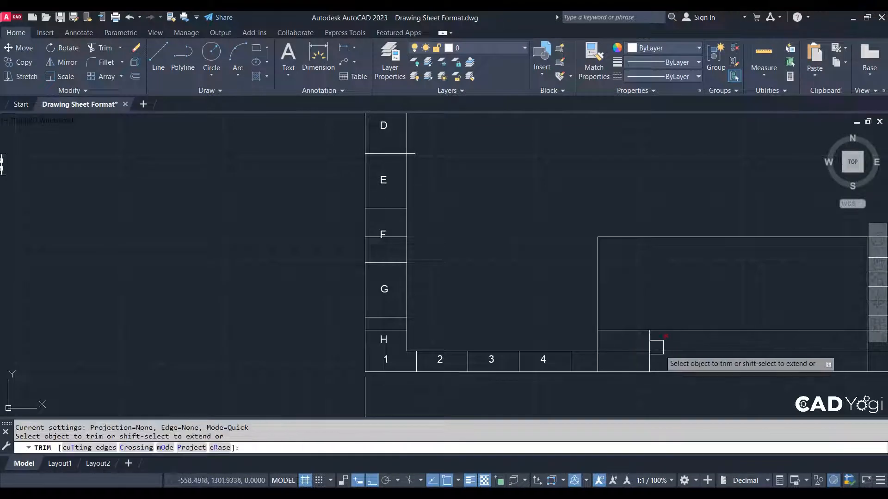
pyautogui.scroll(-3, 673, 356)
pyautogui.scroll(-2, 720, 396)
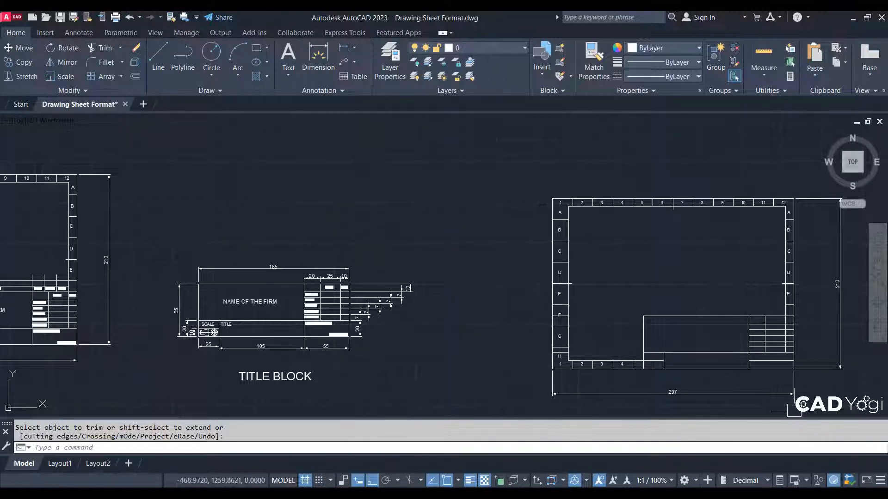
pyautogui.scroll(2, 786, 376)
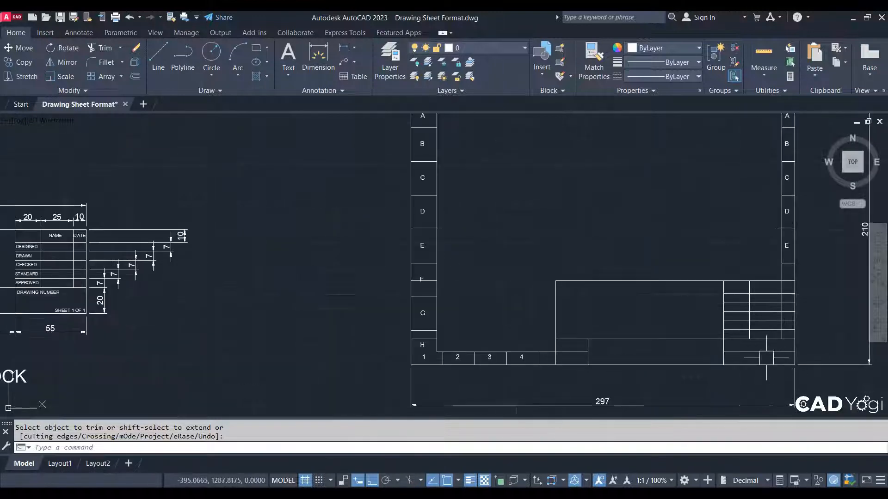
pyautogui.press('Escape')
pyautogui.click(766, 355)
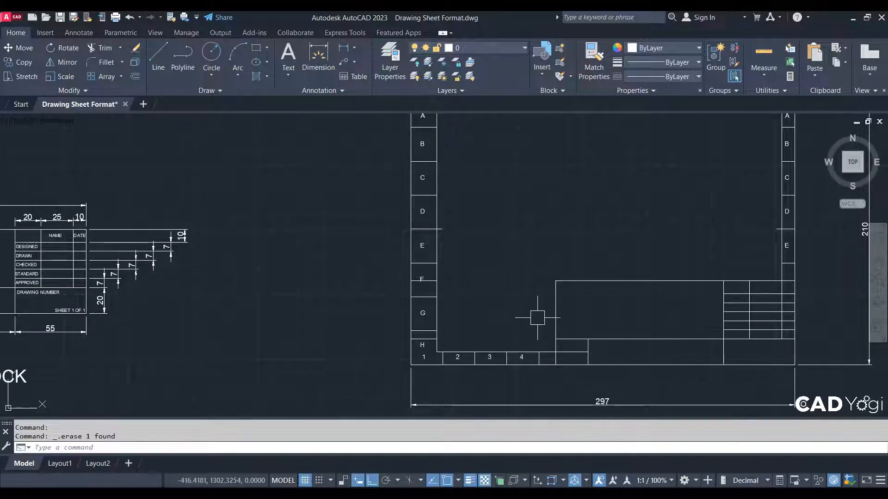
# Examine the projection symbol beneath the scale label in the reference title block and its cell dimensions.
pyautogui.moveTo(487, 337); pyautogui.dragTo(681, 321, button='middle')
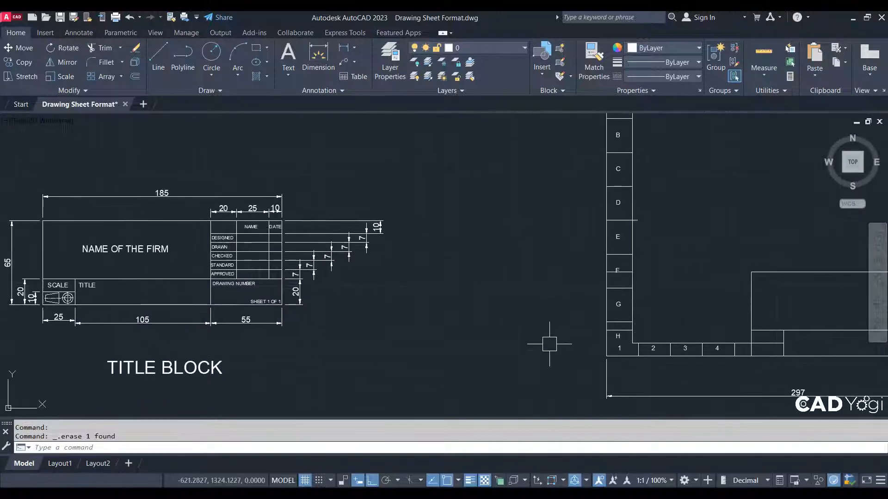
pyautogui.scroll(6, 22, 291)
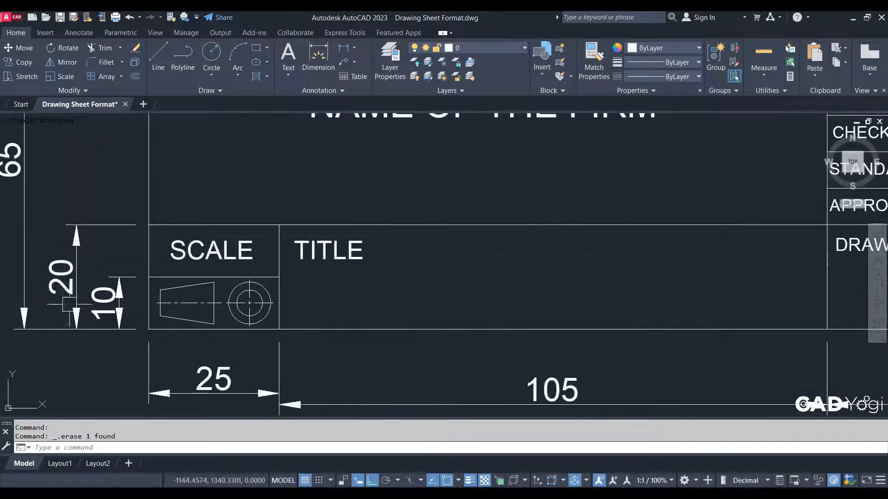
pyautogui.scroll(-8, 240, 327)
pyautogui.scroll(6, 564, 342)
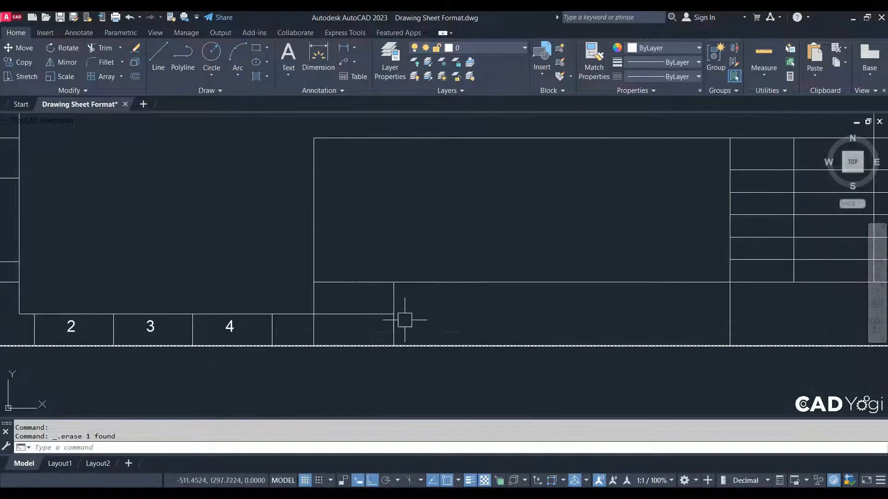
pyautogui.scroll(-6, 471, 320)
pyautogui.scroll(6, 526, 407)
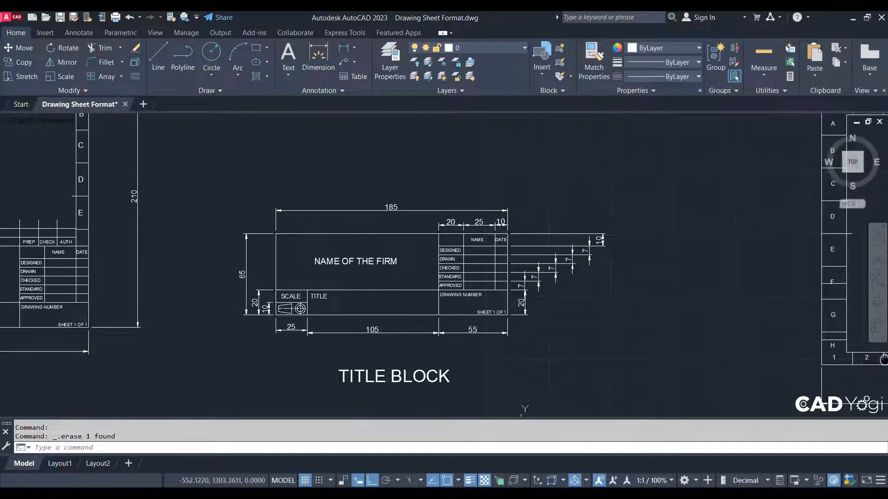
pyautogui.moveTo(264, 278)
pyautogui.mouseDown(button='middle')
pyautogui.moveTo(582, 346)
pyautogui.moveTo(511, 325)
pyautogui.mouseUp(button='middle')
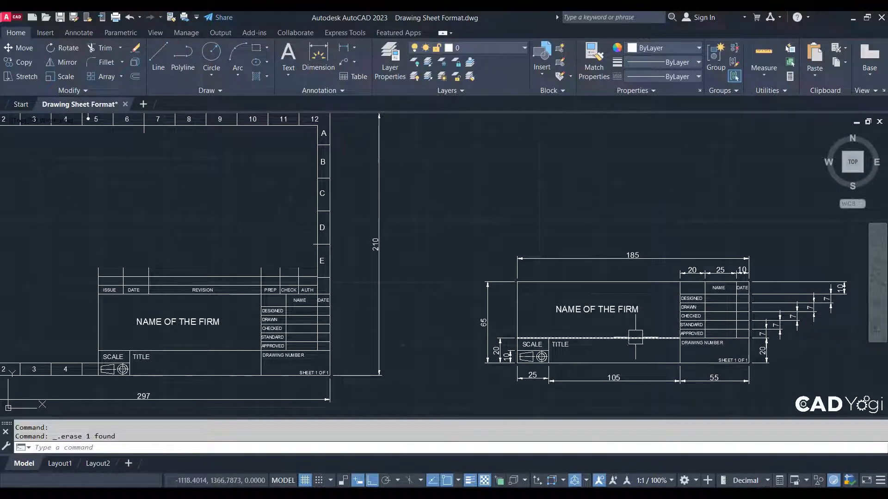
pyautogui.moveTo(673, 367); pyautogui.dragTo(91, 252, button='middle')
pyautogui.moveTo(680, 336); pyautogui.dragTo(587, 315, button='middle')
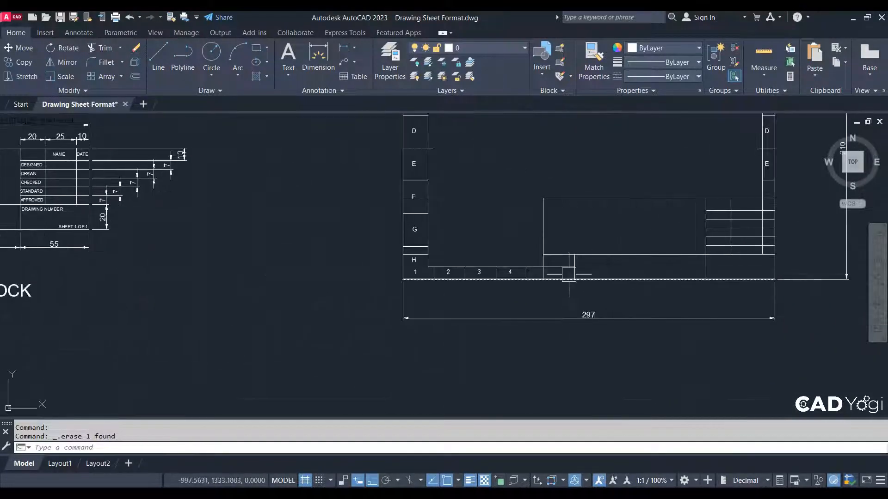
# Draw a circle of about 3.84 radius near the right end of the lower scale cell.
pyautogui.scroll(8, 569, 274)
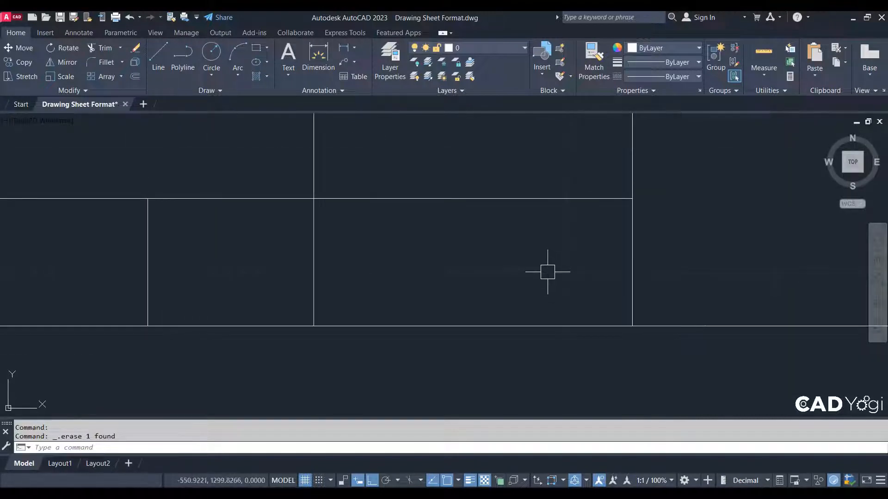
pyautogui.write('c')
pyautogui.press('Return')
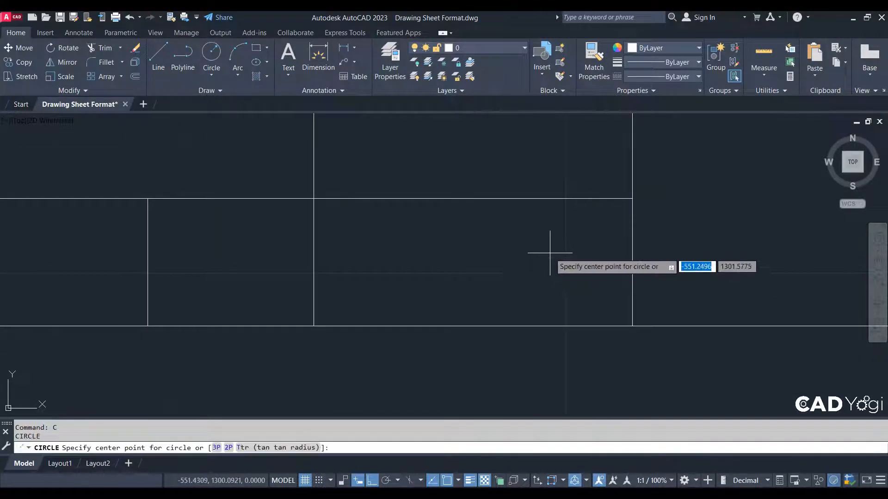
pyautogui.click(550, 253)
pyautogui.click(544, 301)
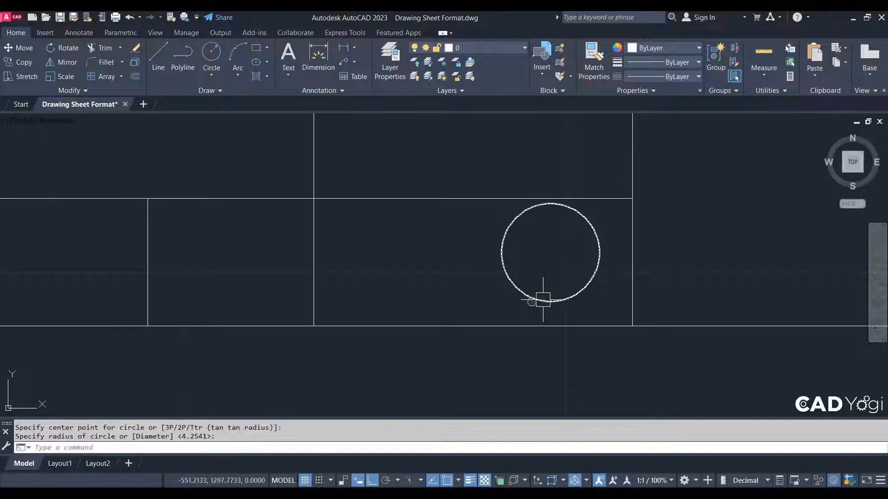
# Move the circle slightly right and down to centre it vertically within the lower scale cell.
pyautogui.click(544, 300)
pyautogui.write('m')
pyautogui.press('Return')
pyautogui.click(679, 271)
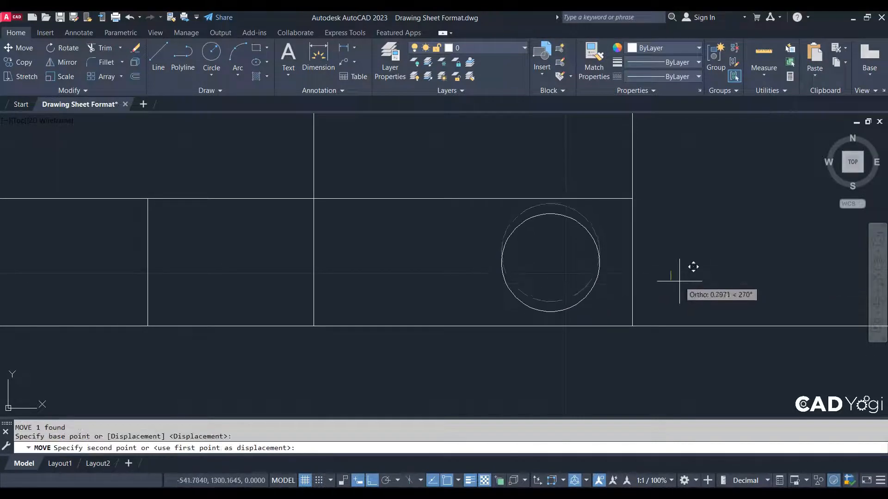
pyautogui.click(679, 280)
pyautogui.click(538, 298)
pyautogui.press('Return')
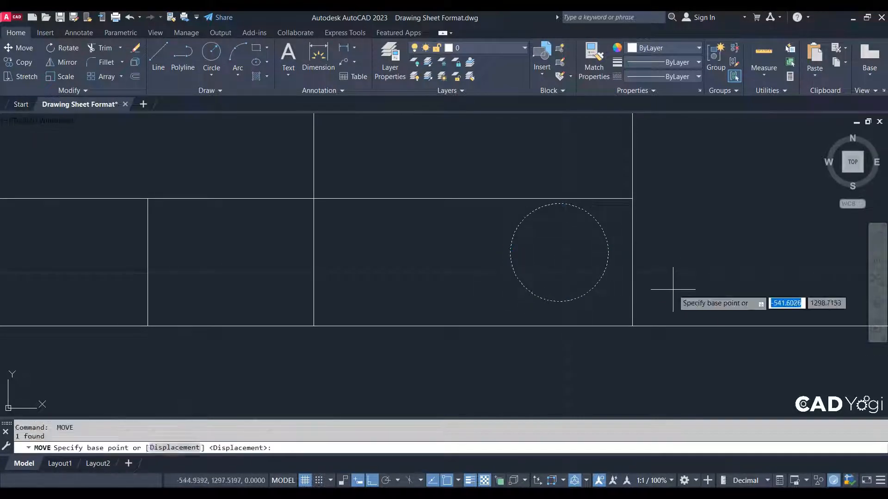
pyautogui.click(672, 290)
pyautogui.click(672, 297)
pyautogui.press('Return')
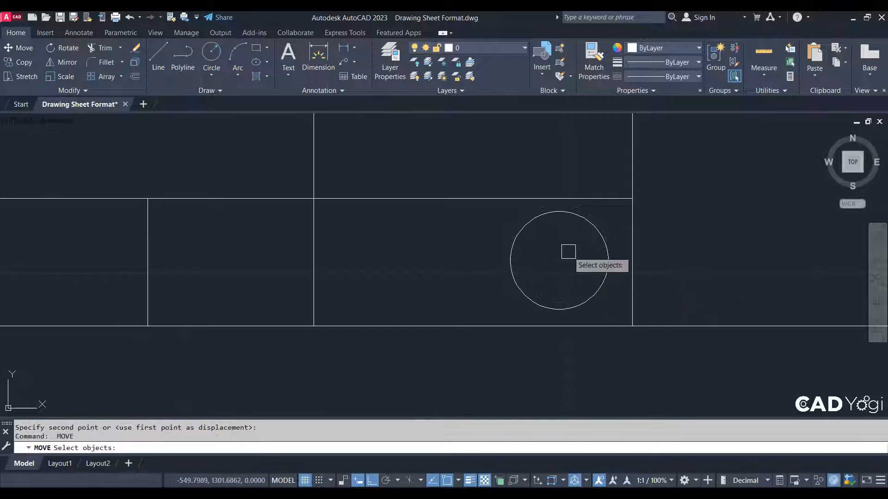
pyautogui.press('Escape')
# Draw a smaller concentric circle of about 2 radius inside the first circle.
pyautogui.write('c')
pyautogui.press('Return')
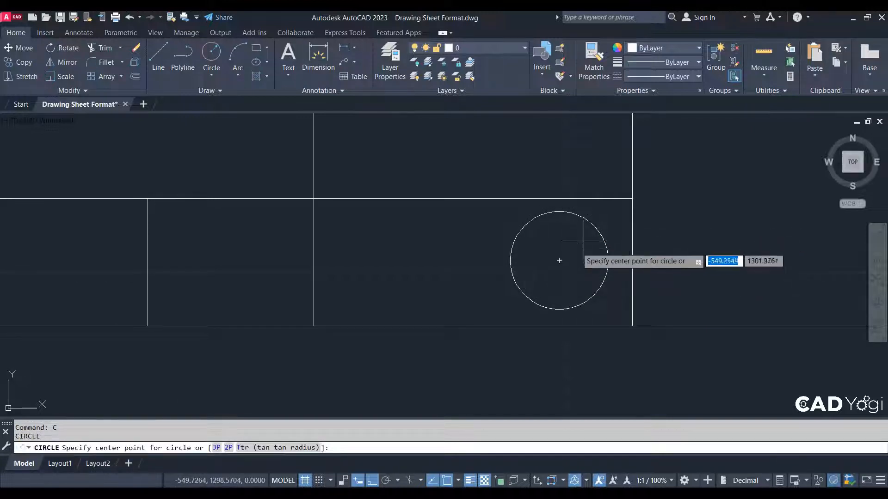
pyautogui.click(559, 261)
pyautogui.scroll(1, 559, 270)
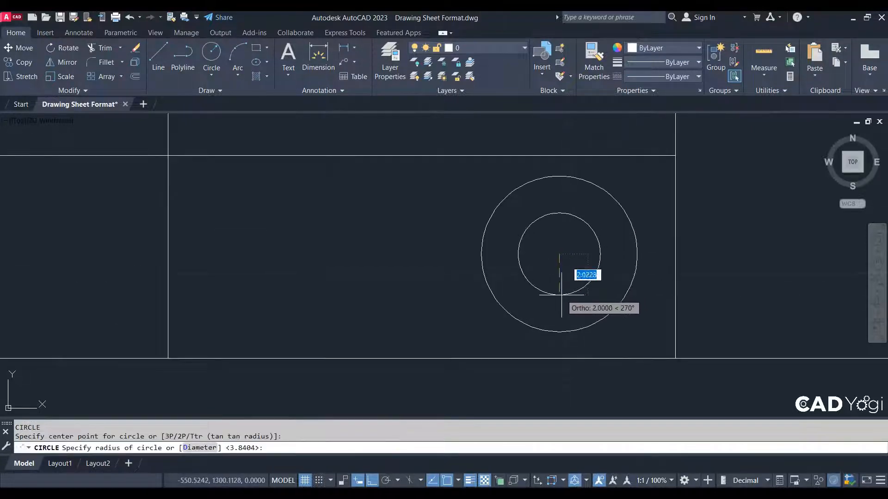
pyautogui.press('Escape')
pyautogui.scroll(-1, 518, 280)
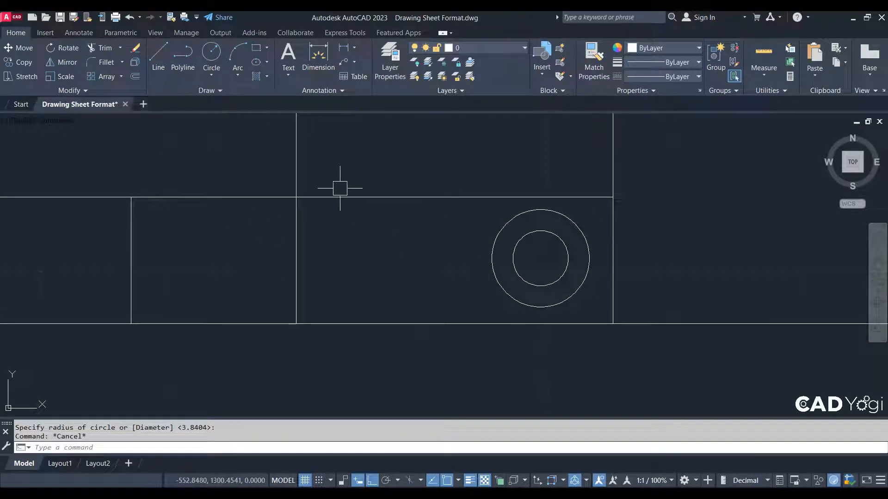
pyautogui.click(160, 81)
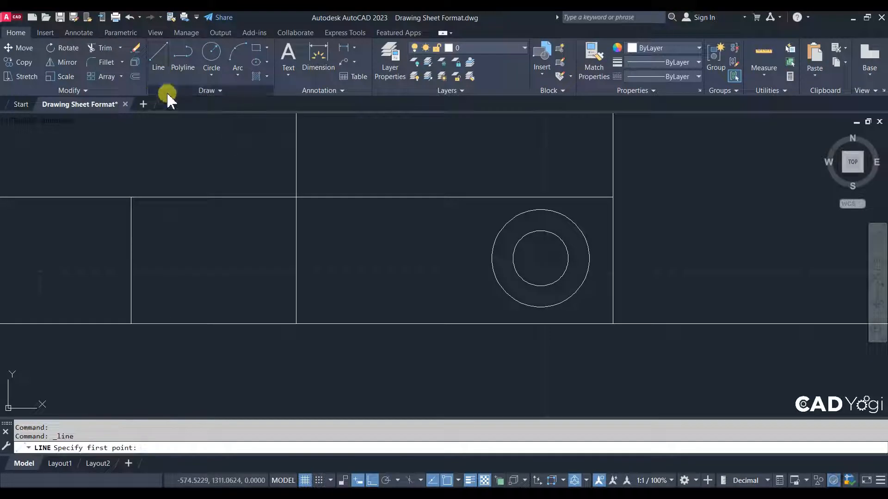
pyautogui.press('Escape')
pyautogui.click(171, 92)
pyautogui.click(189, 106)
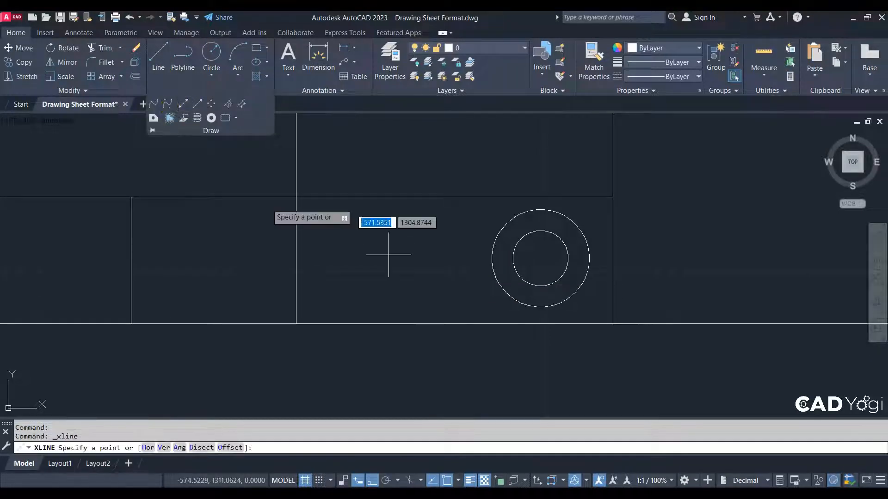
pyautogui.press('Escape')
# Draw a vertical construction line through the lower scale cell, to the left of the concentric circles.
pyautogui.click(188, 92)
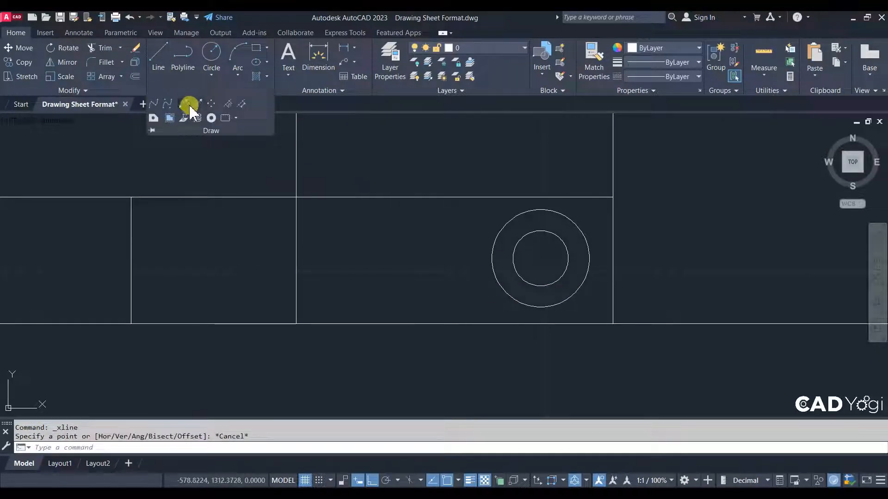
pyautogui.click(188, 104)
pyautogui.click(438, 257)
pyautogui.click(447, 232)
pyautogui.press('Return')
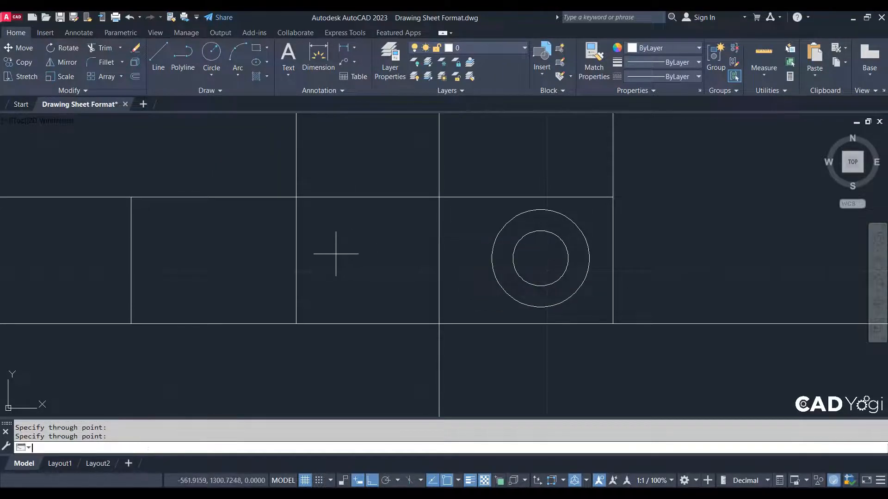
# Draw a vertical construction line just inside the left side of the cell that contains the two circles.
pyautogui.press('Return')
pyautogui.click(324, 259)
pyautogui.click(326, 233)
pyautogui.press('Return')
# Draw horizontal construction lines through the top and bottom quadrants of the inner circle.
pyautogui.press('Return')
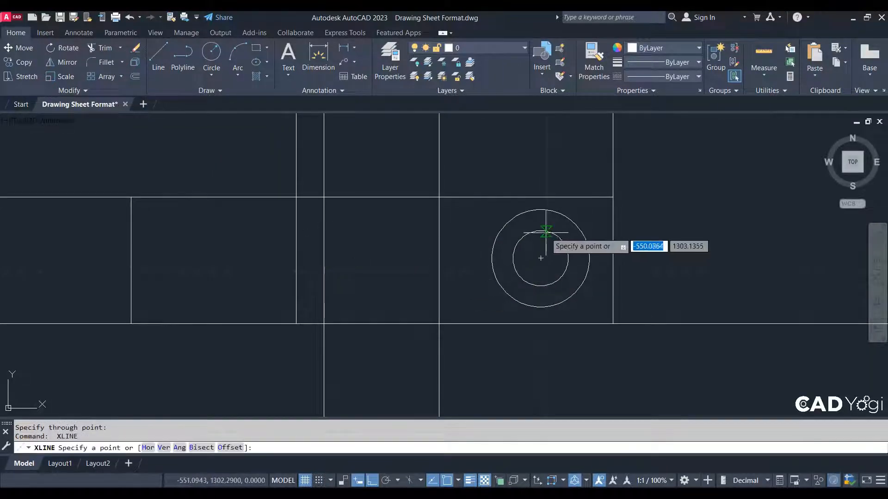
pyautogui.click(541, 231)
pyautogui.click(410, 199)
pyautogui.press('Return')
pyautogui.press('Return')
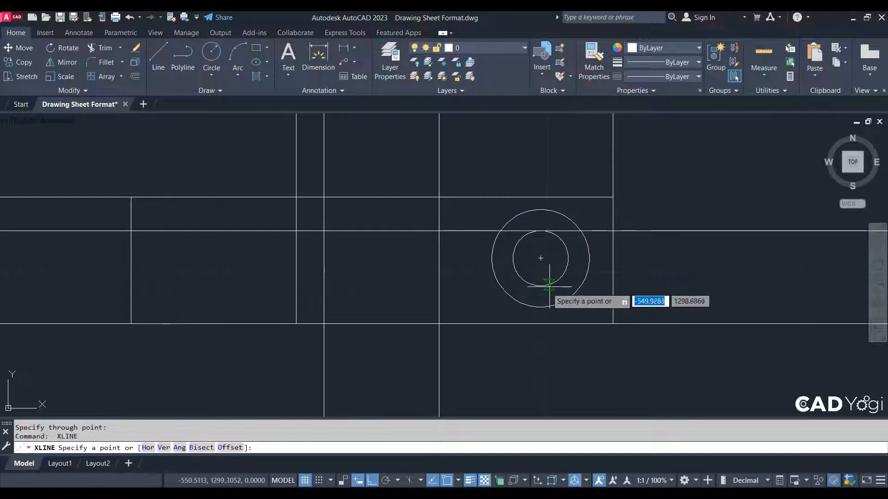
pyautogui.click(540, 285)
pyautogui.click(518, 286)
pyautogui.press('Return')
# Draw horizontal construction lines through the top and bottom quadrants of the outer circle.
pyautogui.press('Return')
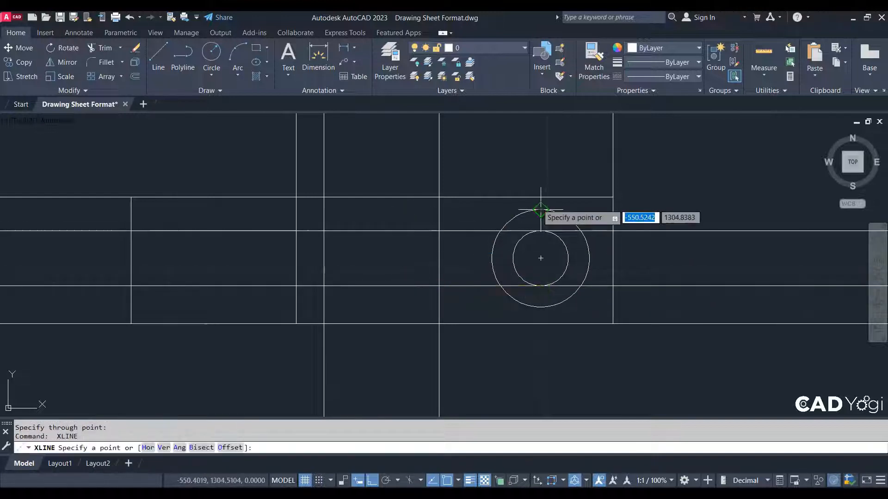
pyautogui.click(541, 209)
pyautogui.click(396, 180)
pyautogui.press('Return')
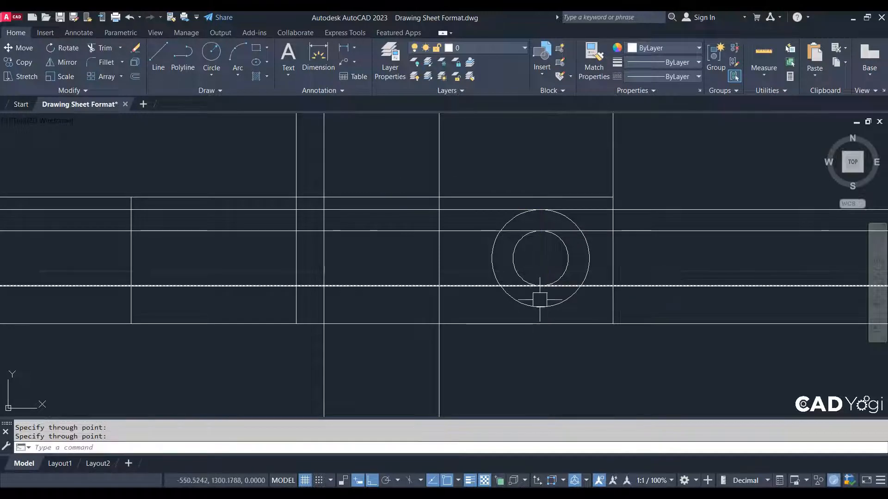
pyautogui.press('Return')
pyautogui.click(541, 307)
pyautogui.click(399, 306)
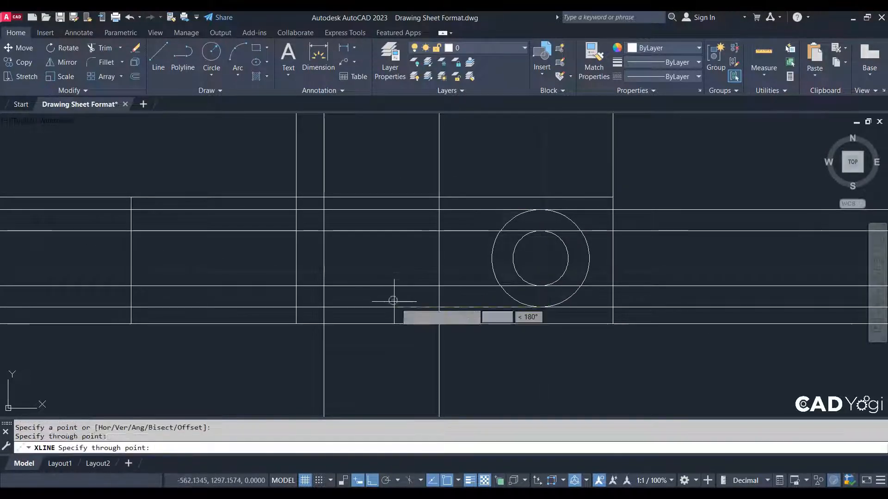
pyautogui.press('Escape')
# Draw the cone's two sloping sides from the inner-circle projections at the left vertical to the outer-circle projections at the right vertical.
pyautogui.write('l')
pyautogui.press('Return')
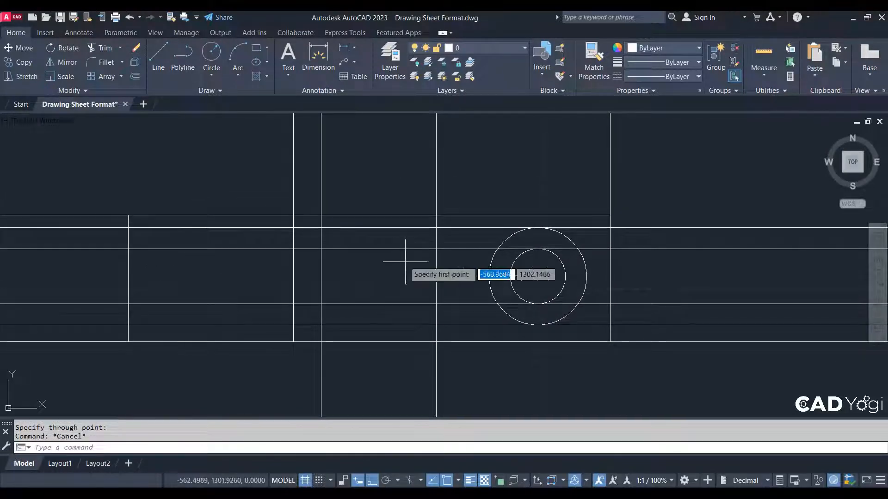
pyautogui.scroll(2, 364, 274)
pyautogui.click(285, 257)
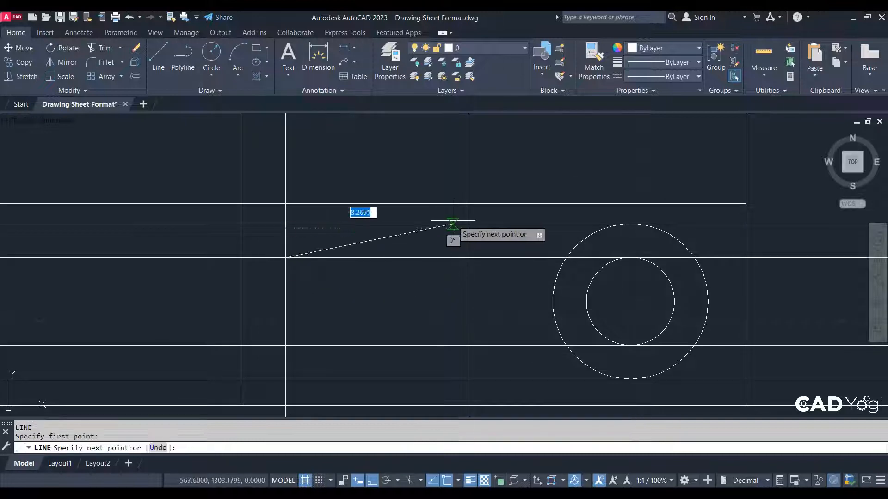
pyautogui.click(468, 224)
pyautogui.press('Escape')
pyautogui.press('Return')
pyautogui.click(286, 345)
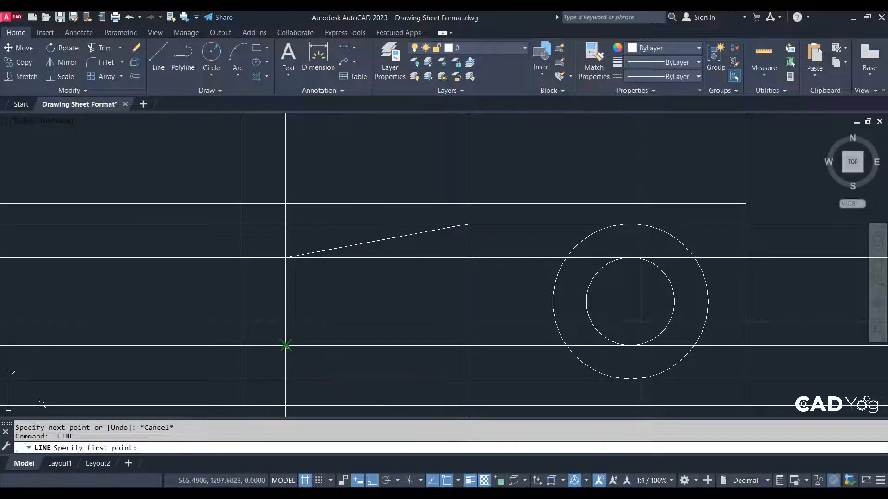
pyautogui.click(463, 380)
pyautogui.press('Escape')
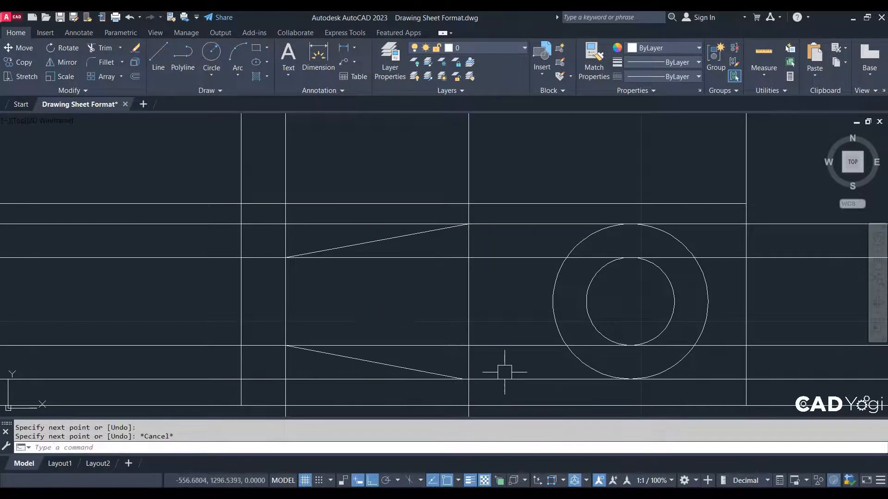
pyautogui.press('Escape')
# Erase the four horizontal construction lines projected from the circles.
pyautogui.click(451, 346)
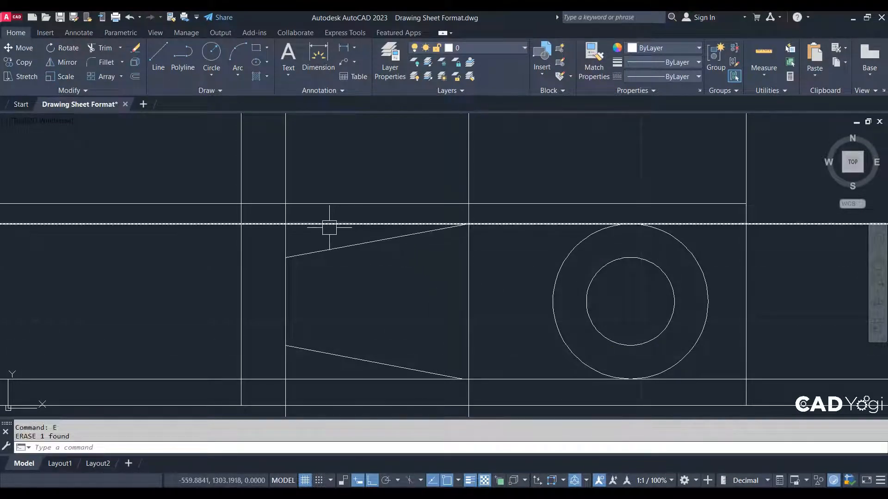
pyautogui.click(329, 225)
pyautogui.write('e')
pyautogui.press('Return')
pyautogui.click(526, 379)
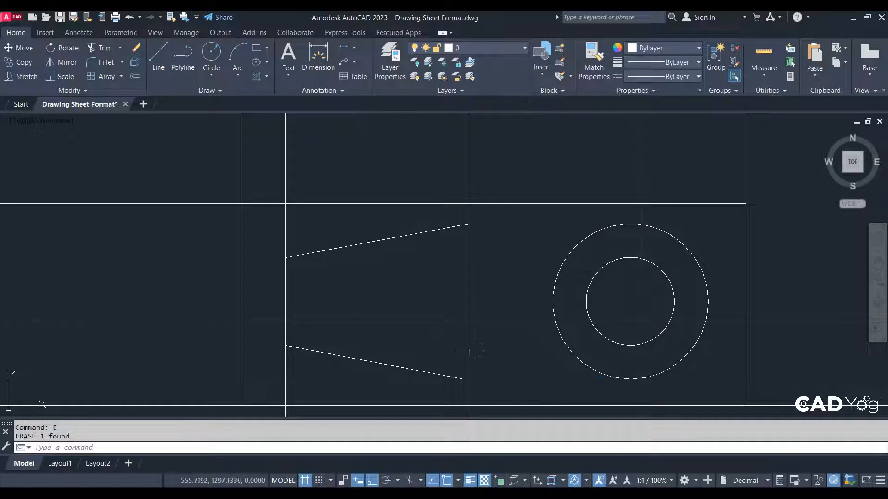
# Trim both vertical construction lines between the cell's top edge and the cone, and the left one below the cone.
pyautogui.write('tr')
pyautogui.press('Return')
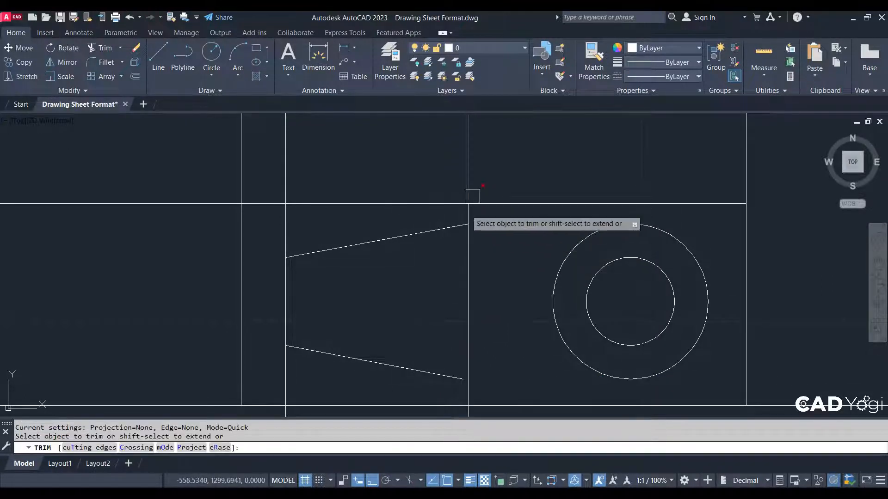
pyautogui.scroll(4, 462, 222)
pyautogui.click(484, 203)
pyautogui.press('Escape')
pyautogui.scroll(-4, 462, 199)
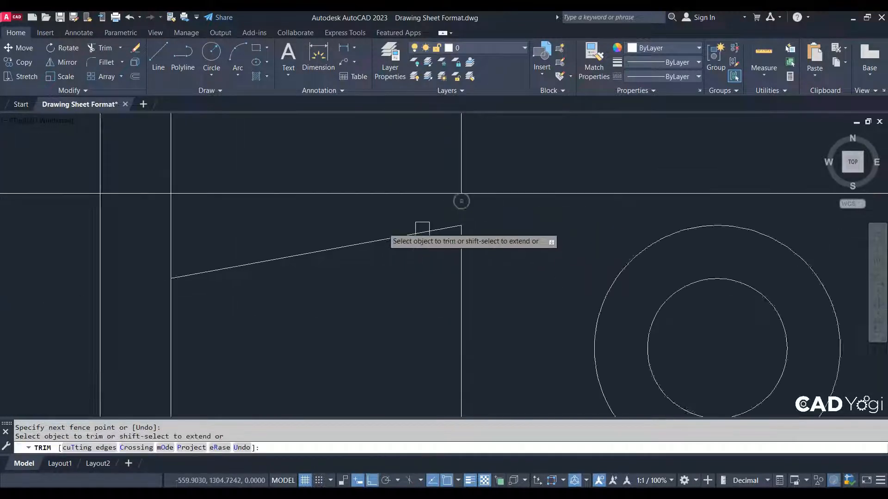
pyautogui.click(268, 241)
pyautogui.click(266, 243)
pyautogui.moveTo(341, 312); pyautogui.dragTo(394, 229, button='middle')
pyautogui.click(321, 299)
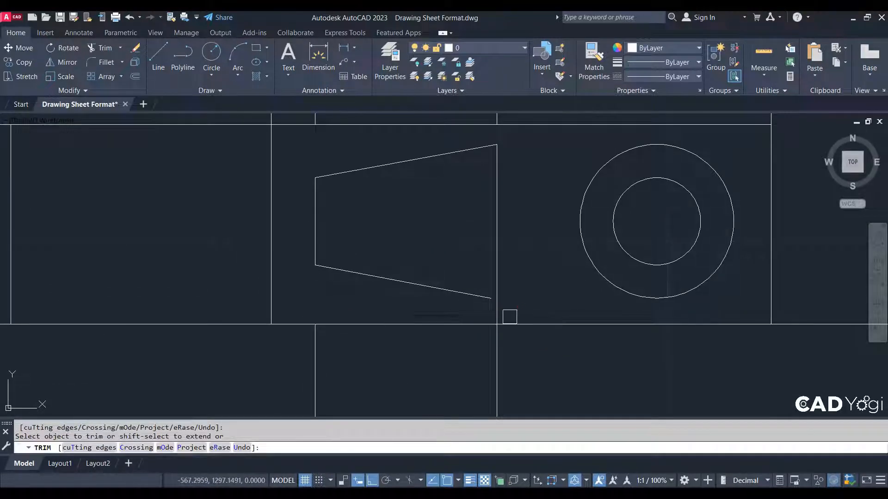
pyautogui.press('Escape')
# Extend the cone's lower sloping side to the right vertical line and trim that vertical between the corner and the cell's bottom edge.
pyautogui.write('ex')
pyautogui.press('Return')
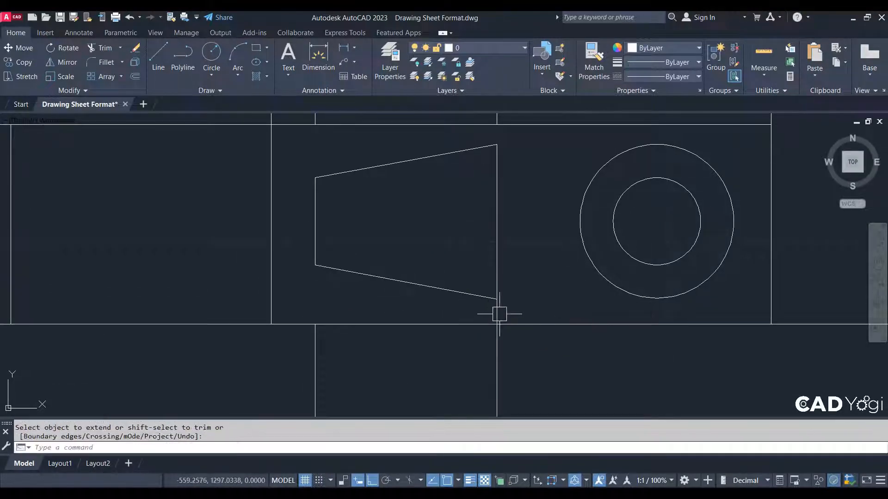
pyautogui.write('tr')
pyautogui.press('Return')
pyautogui.scroll(2, 494, 325)
pyautogui.click(498, 309)
pyautogui.press('Escape')
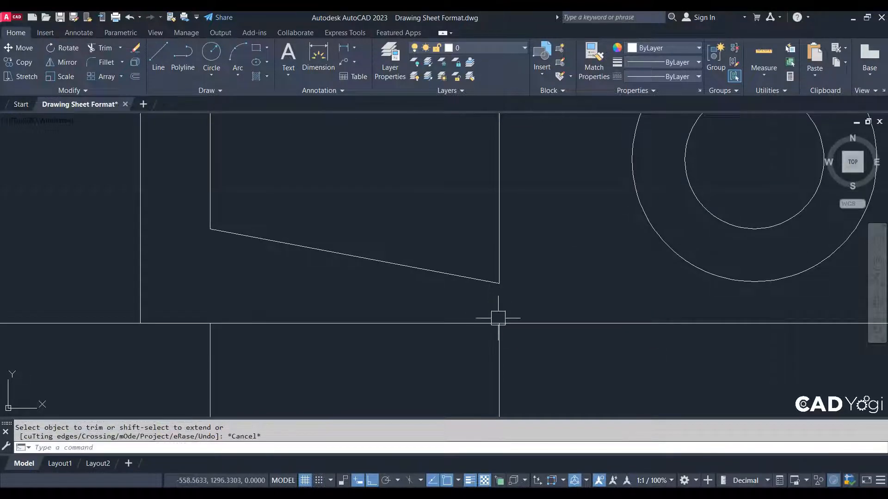
# Erase the two leftover vertical line pieces below the cell.
pyautogui.scroll(-2, 499, 321)
pyautogui.click(567, 383)
pyautogui.click(298, 355)
pyautogui.write('e')
pyautogui.press('Return')
pyautogui.scroll(-4, 441, 282)
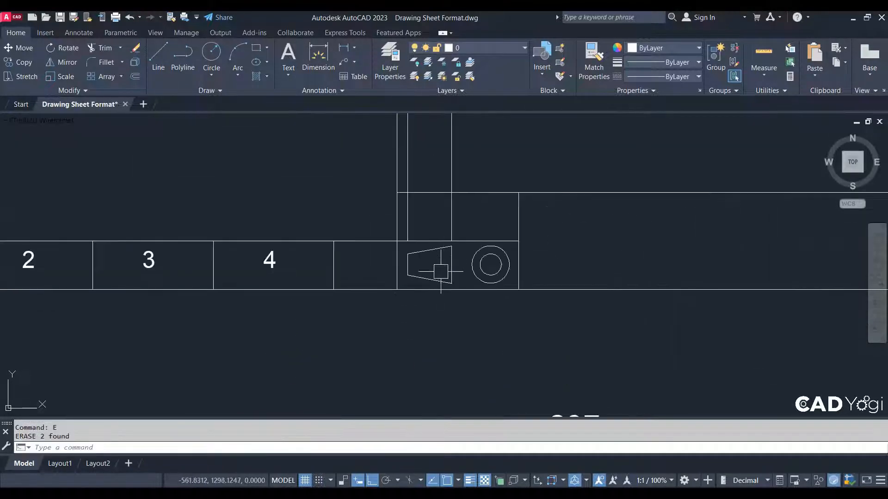
# Erase the two leftover vertical line pieces above the cell.
pyautogui.scroll(3, 435, 273)
pyautogui.click(484, 246)
pyautogui.click(324, 230)
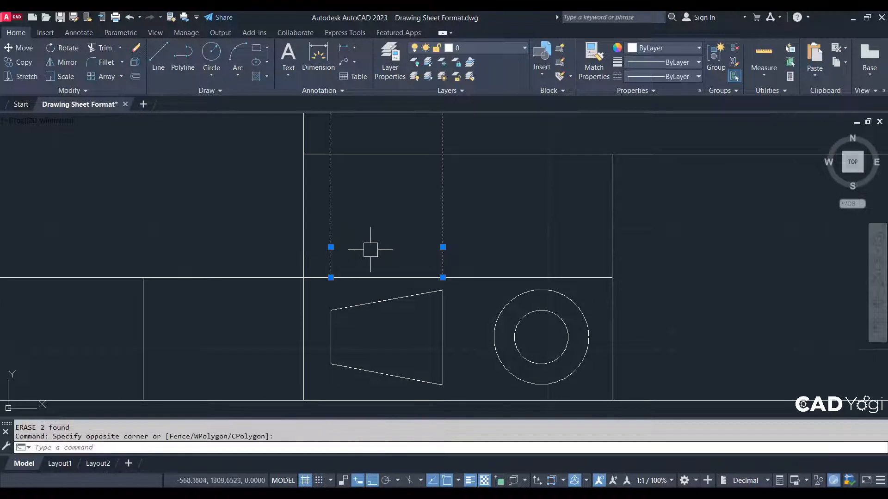
pyautogui.write('e')
pyautogui.press('Return')
pyautogui.scroll(-3, 466, 277)
pyautogui.scroll(4, 466, 276)
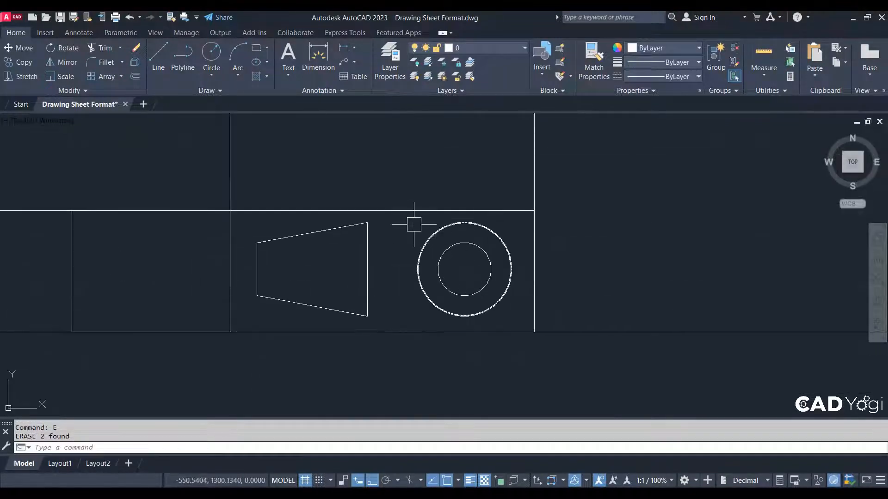
# Move the cone outline horizontally about 1.03 units toward the circles.
pyautogui.click(170, 171)
pyautogui.click(392, 357)
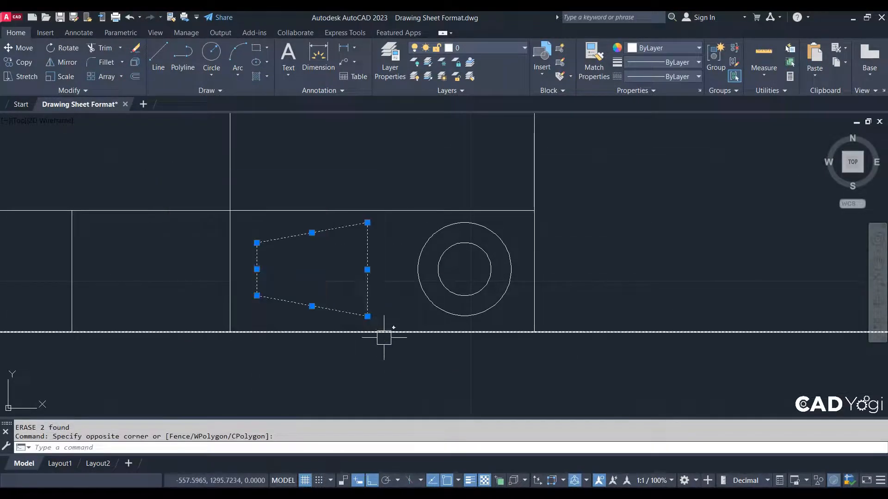
pyautogui.write('m')
pyautogui.press('Return')
pyautogui.click(401, 359)
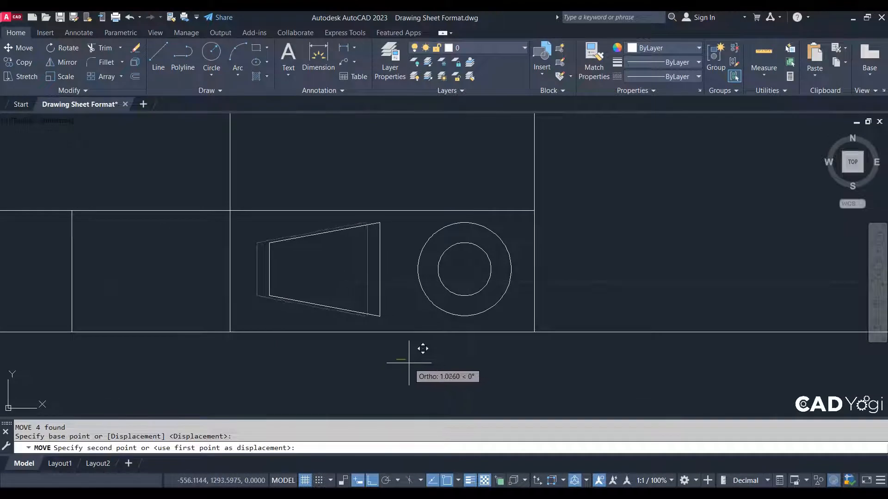
pyautogui.click(409, 363)
# Draw a horizontal centre line from the midpoint of the cone's short side to slightly beyond its long side.
pyautogui.write('l')
pyautogui.press('Return')
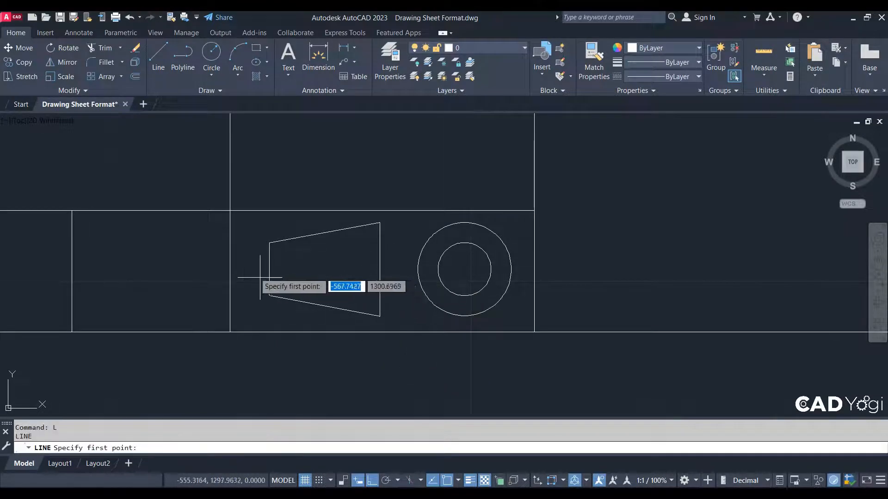
pyautogui.click(269, 269)
pyautogui.scroll(4, 376, 285)
pyautogui.click(407, 253)
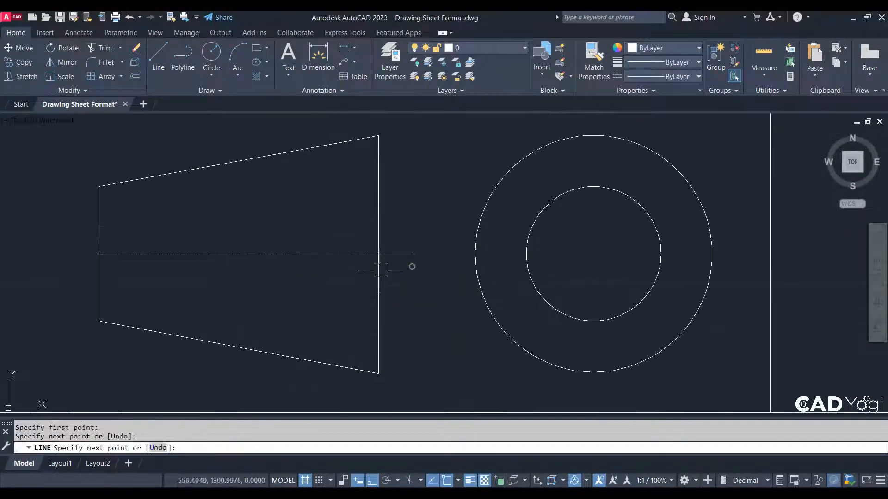
pyautogui.press('Escape')
# Stretch the left end of the cone's centre line slightly beyond the short side.
pyautogui.click(259, 257)
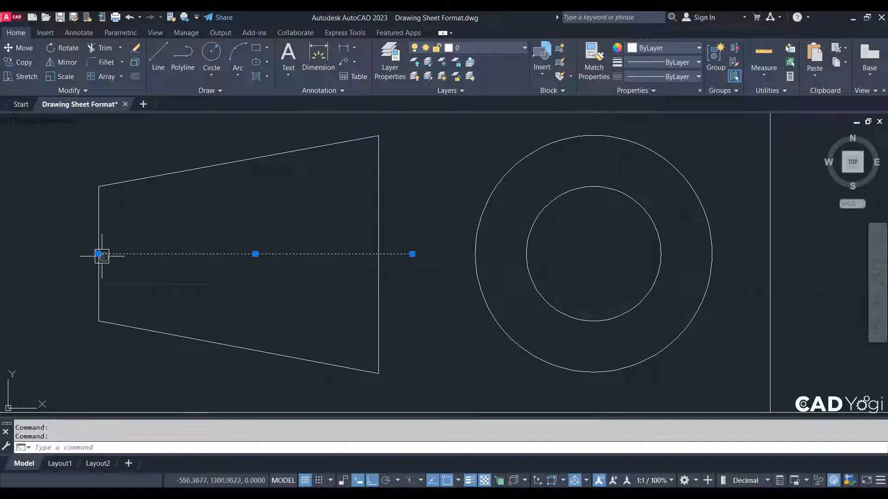
pyautogui.click(99, 254)
pyautogui.click(79, 254)
pyautogui.press('Escape')
pyautogui.scroll(-5, 421, 318)
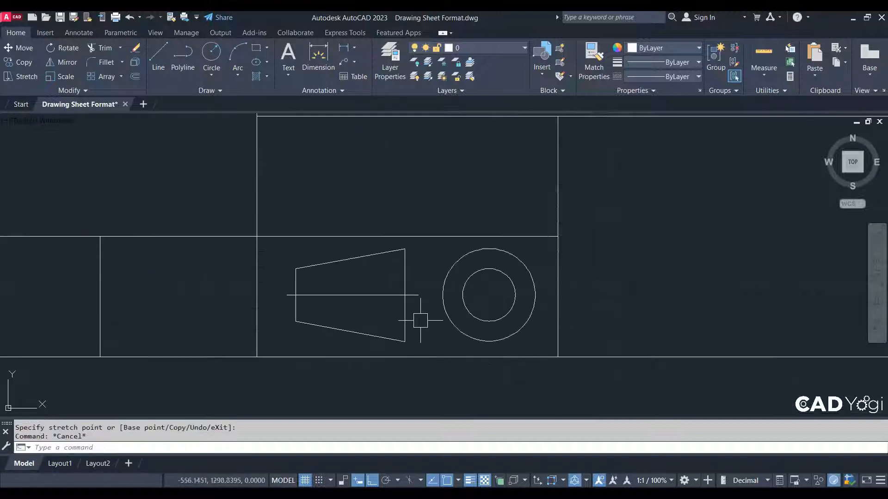
# Draw a vertical centre line from the outer circle's top quadrant through both circles to slightly below the outer circle.
pyautogui.scroll(3, 526, 319)
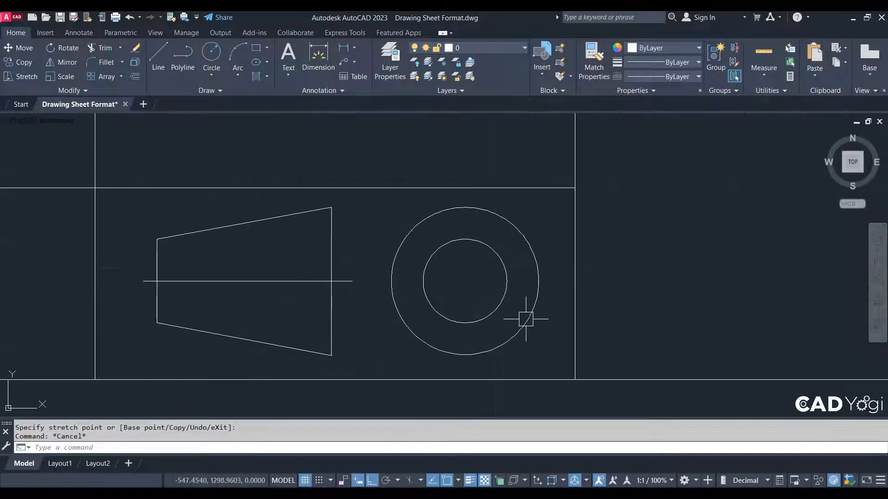
pyautogui.click(464, 207)
pyautogui.scroll(4, 485, 317)
pyautogui.moveTo(425, 402); pyautogui.dragTo(461, 397, button='middle')
pyautogui.click(462, 347)
pyautogui.press('Escape')
pyautogui.scroll(-1, 479, 289)
# Stretch the upper end of the vertical centre line slightly above the outer circle.
pyautogui.scroll(4, 429, 185)
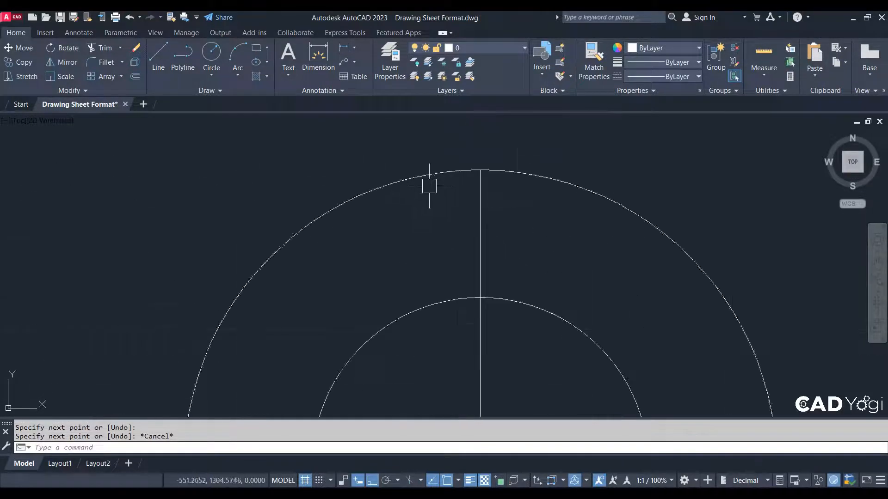
pyautogui.click(457, 257)
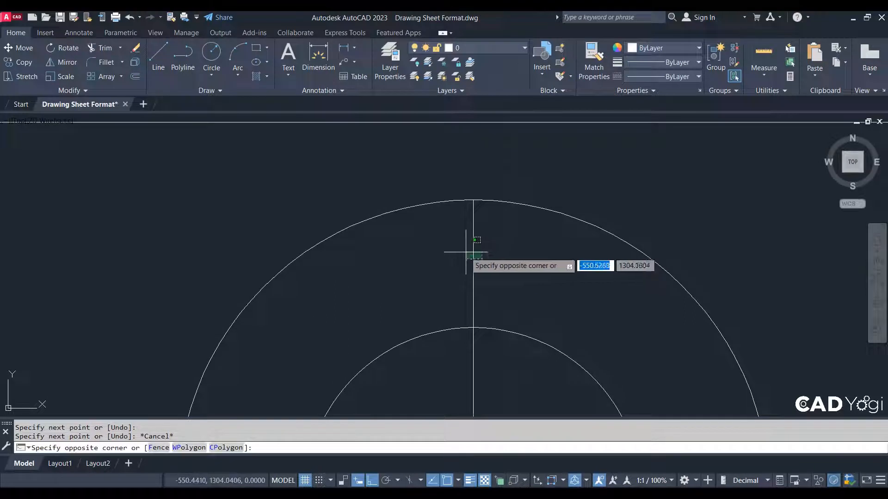
pyautogui.click(473, 200)
pyautogui.press('Escape')
pyautogui.scroll(-4, 473, 181)
# Draw a horizontal centre line through both circles, extending slightly past the outer circle on each side.
pyautogui.write('l')
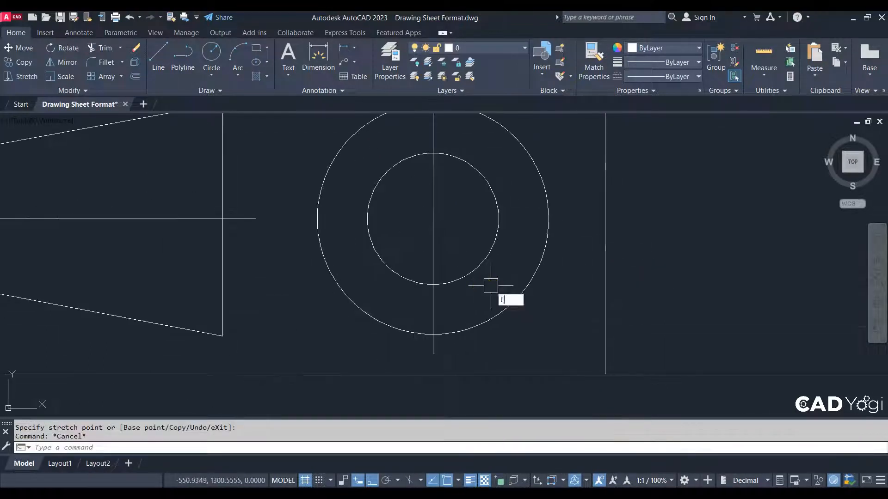
pyautogui.press('Return')
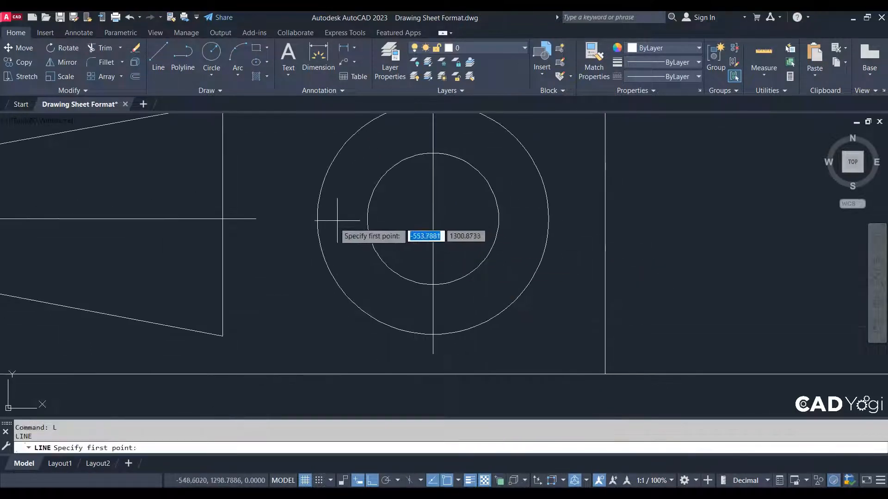
pyautogui.click(306, 218)
pyautogui.click(569, 232)
pyautogui.press('Escape')
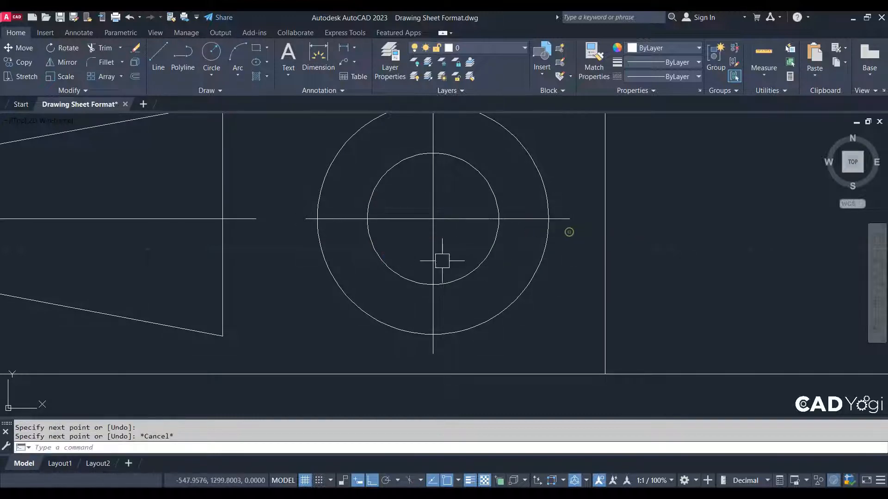
# Move the circles' horizontal and vertical centre lines by their midpoints onto the common circle centre.
pyautogui.scroll(-2, 441, 261)
pyautogui.moveTo(439, 261); pyautogui.dragTo(436, 270, button='middle')
pyautogui.scroll(3, 441, 262)
pyautogui.click(465, 217)
pyautogui.click(381, 246)
pyautogui.scroll(4, 428, 231)
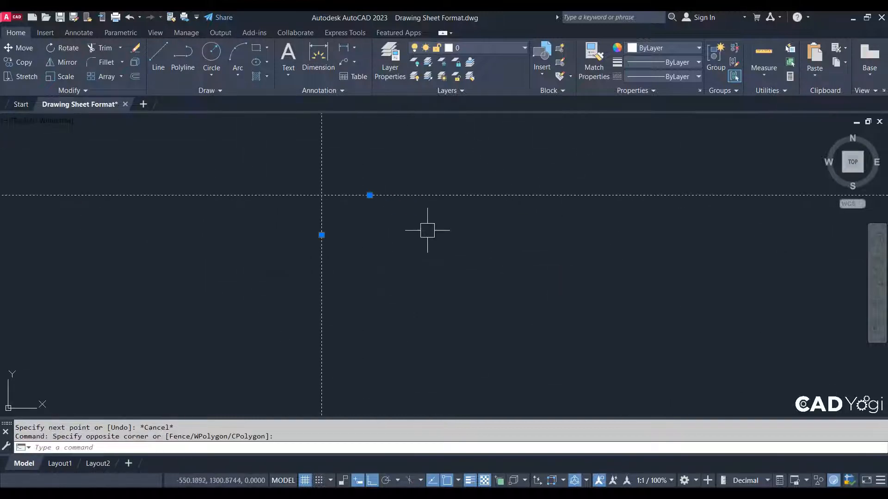
pyautogui.click(366, 194)
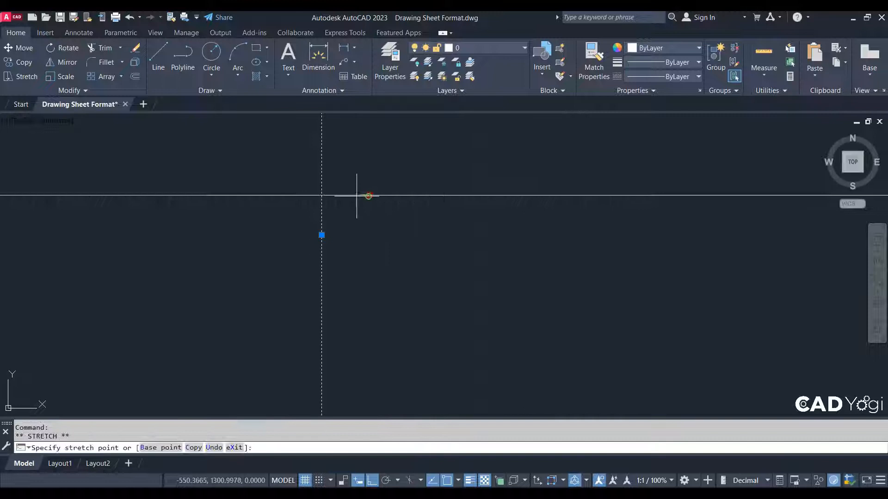
pyautogui.click(329, 196)
pyautogui.click(328, 195)
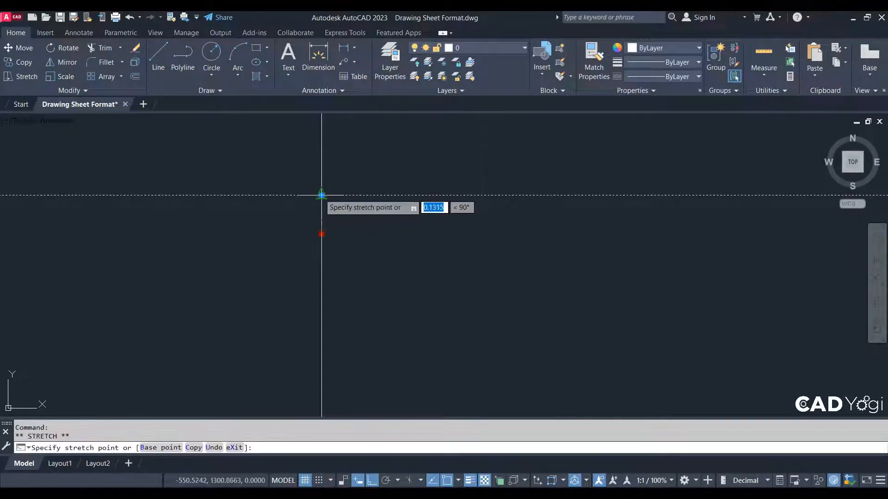
pyautogui.press('Escape')
# Put the cone's centre line and both circle centre lines on the CENTER layer.
pyautogui.scroll(-4, 462, 208)
pyautogui.click(423, 236)
pyautogui.scroll(-3, 395, 246)
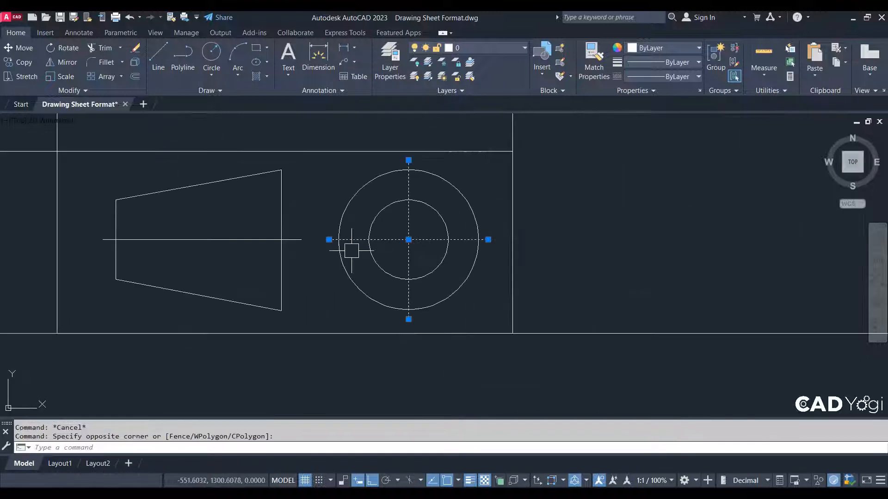
pyautogui.moveTo(351, 250); pyautogui.dragTo(446, 254, button='middle')
pyautogui.click(328, 245)
pyautogui.click(474, 49)
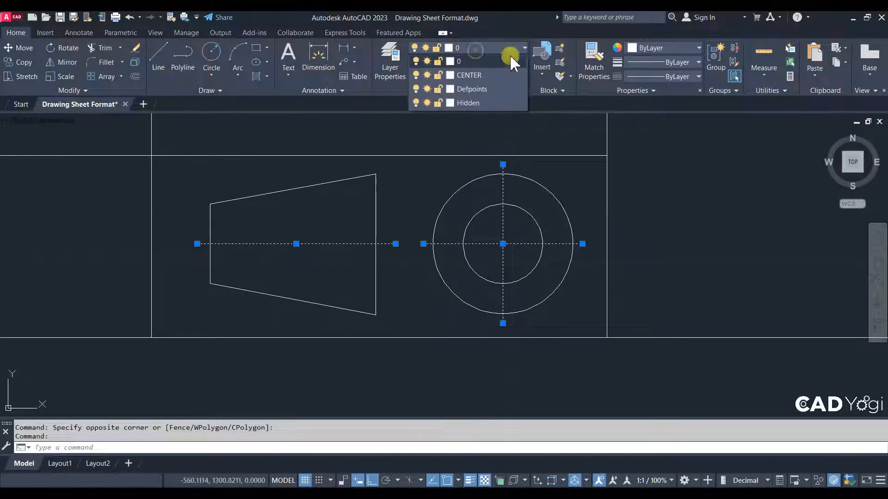
pyautogui.click(480, 76)
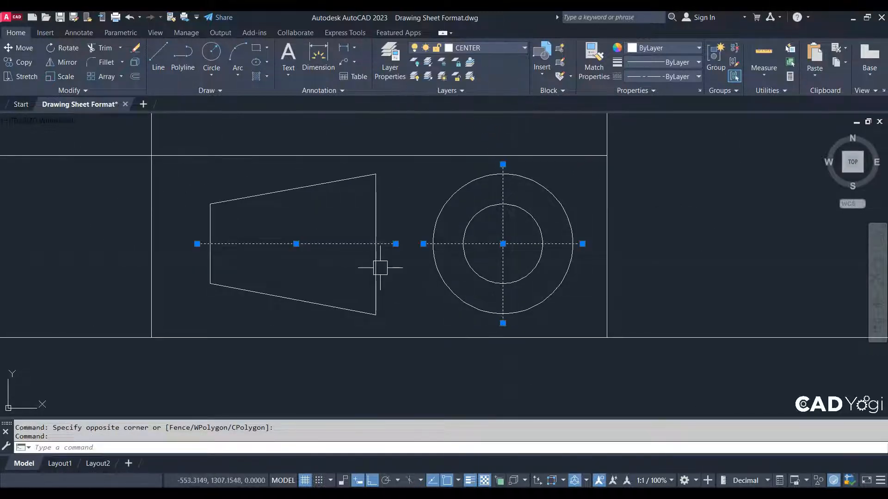
# Set the linetype scale of the three centre lines to 0.1.
pyautogui.rightClick(366, 203)
pyautogui.click(396, 452)
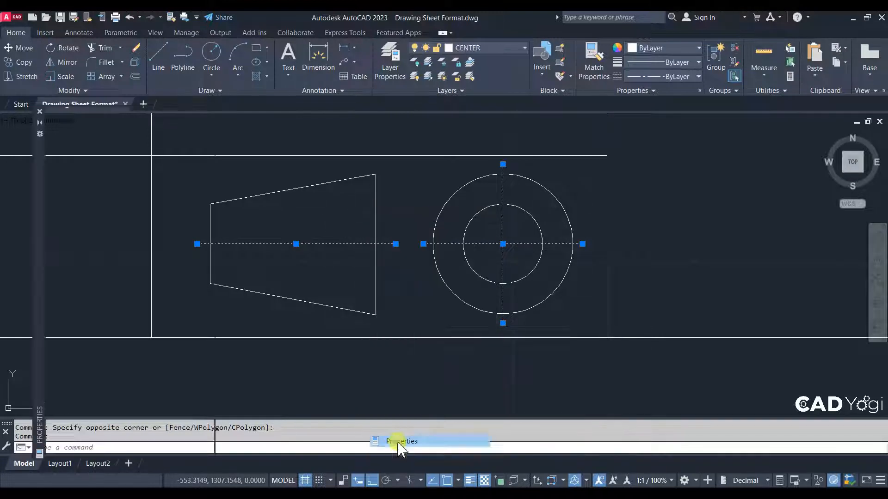
pyautogui.click(162, 185)
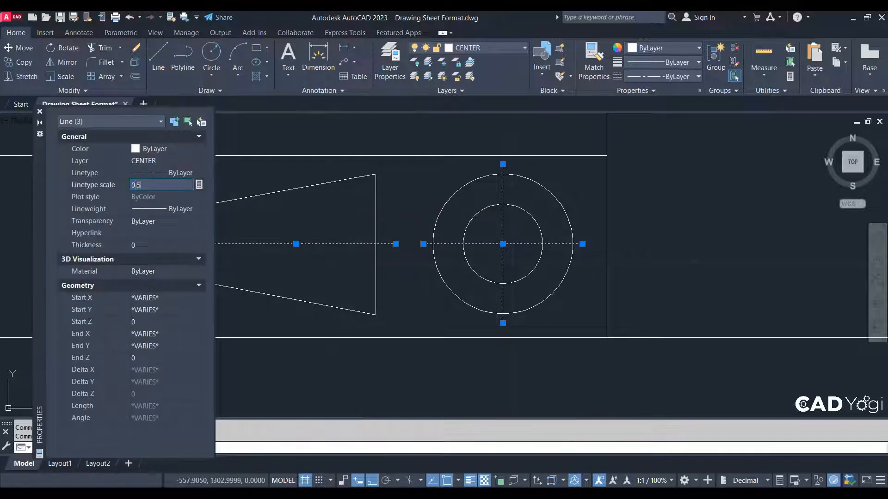
pyautogui.click(162, 185)
pyautogui.write('0.1')
pyautogui.press('Return')
pyautogui.press('Escape')
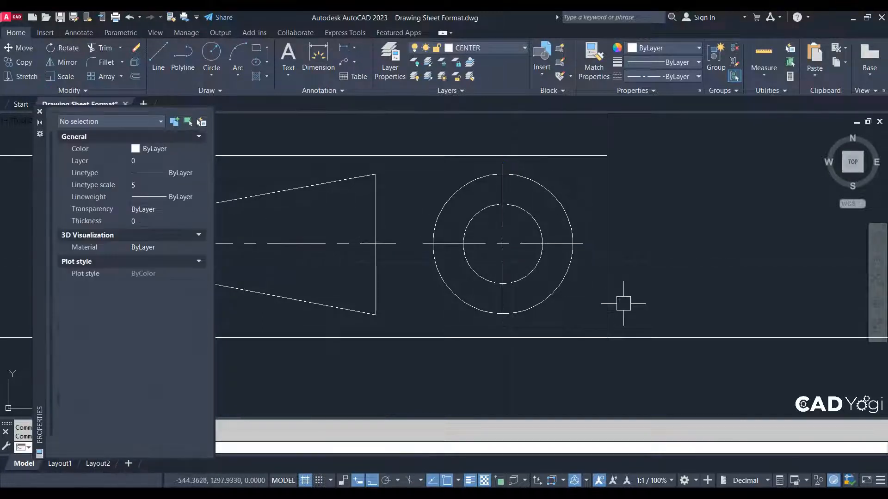
pyautogui.scroll(-1, 379, 180)
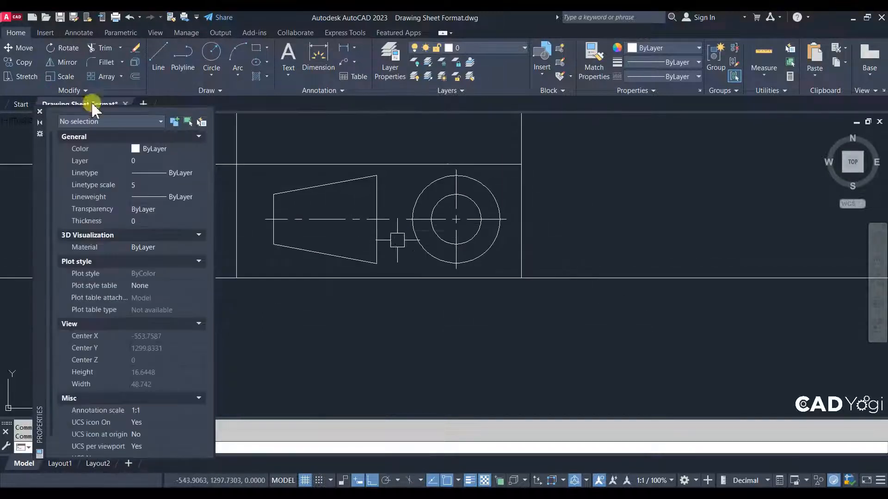
pyautogui.click(38, 122)
# Add the multiline text SCALE in the cell above the projection symbol.
pyautogui.scroll(-2, 560, 337)
pyautogui.scroll(-1, 560, 318)
pyautogui.moveTo(560, 317); pyautogui.dragTo(560, 295, button='middle')
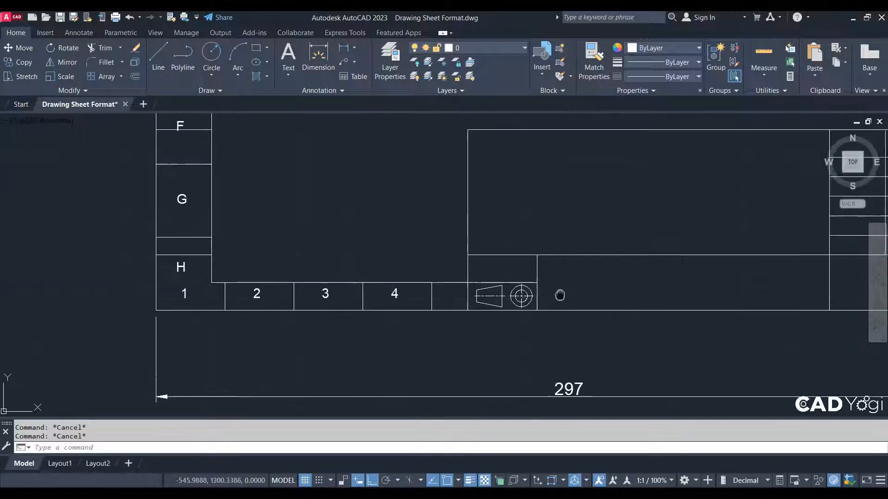
pyautogui.scroll(-5, 557, 297)
pyautogui.scroll(6, 516, 300)
pyautogui.write('mt')
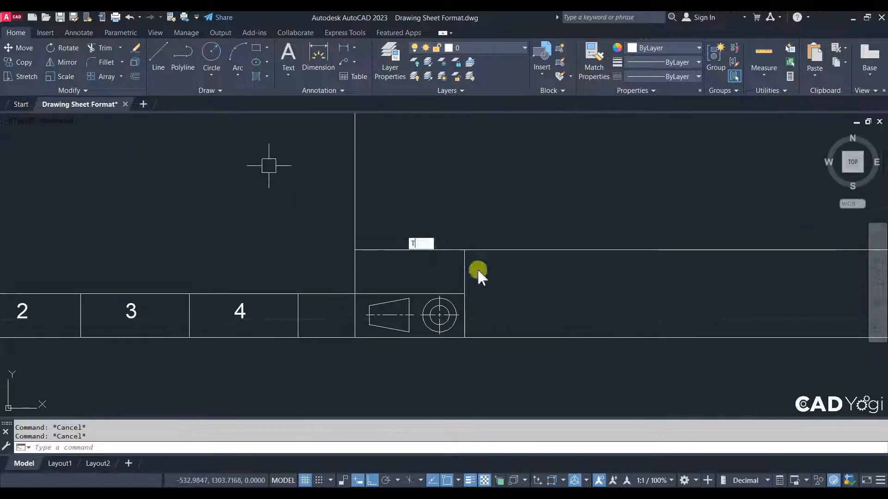
pyautogui.press('Return')
pyautogui.scroll(2, 472, 294)
pyautogui.click(316, 237)
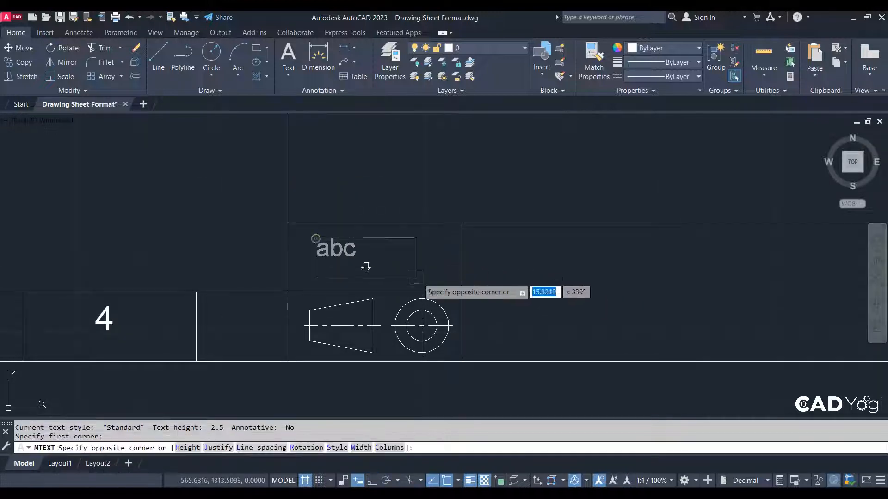
pyautogui.click(447, 273)
pyautogui.write('SCALE')
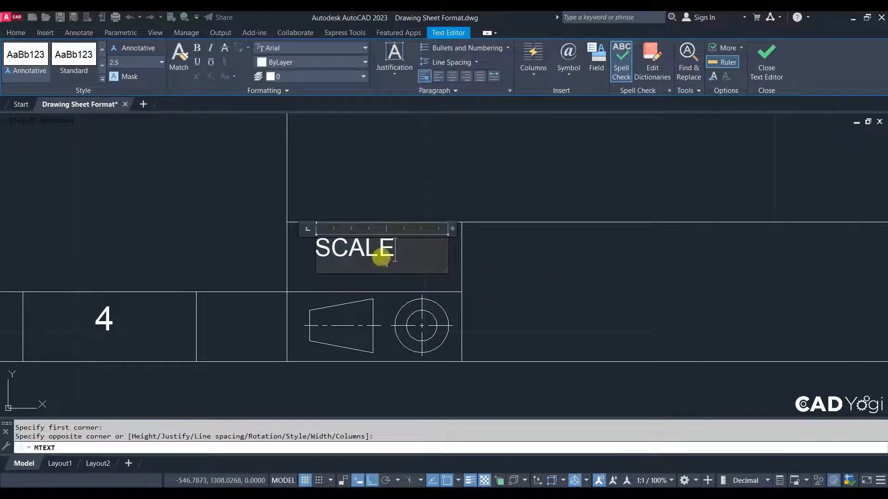
# Set the text's height to 3 and complete it to read SCALE 1:1 on a single line.
pyautogui.hotkey('ctrl', 'a')
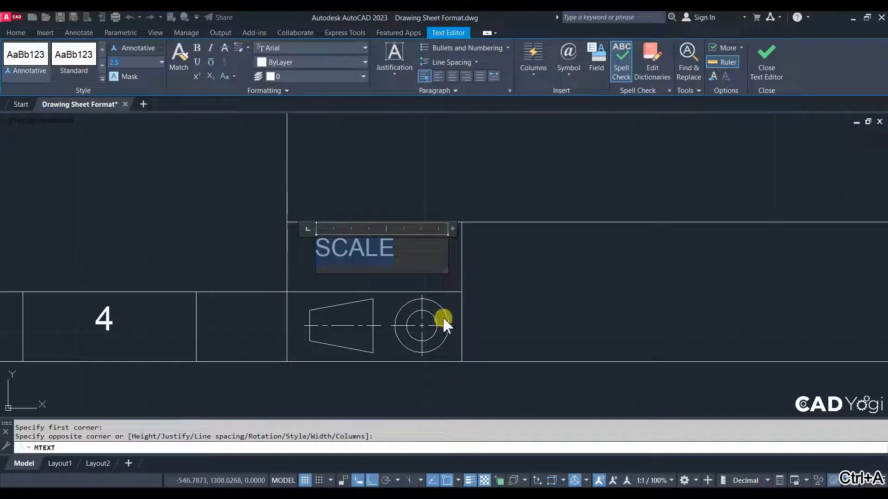
pyautogui.write('3')
pyautogui.press('Return')
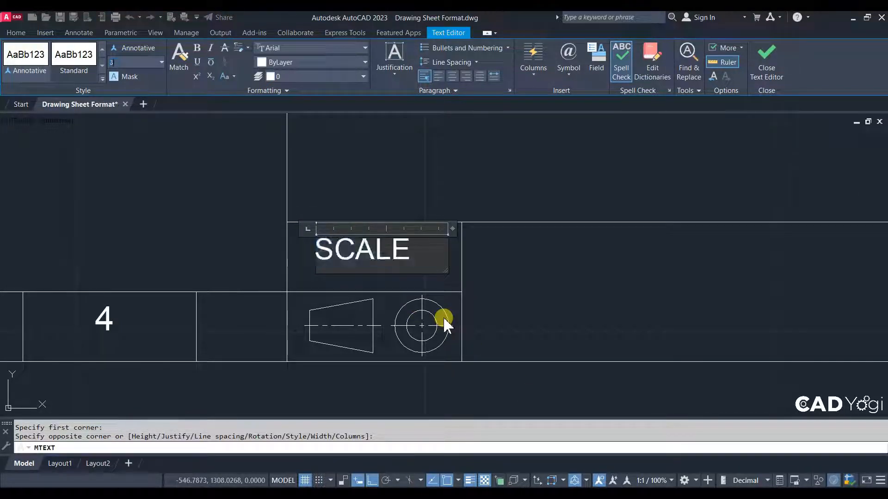
pyautogui.click(434, 254)
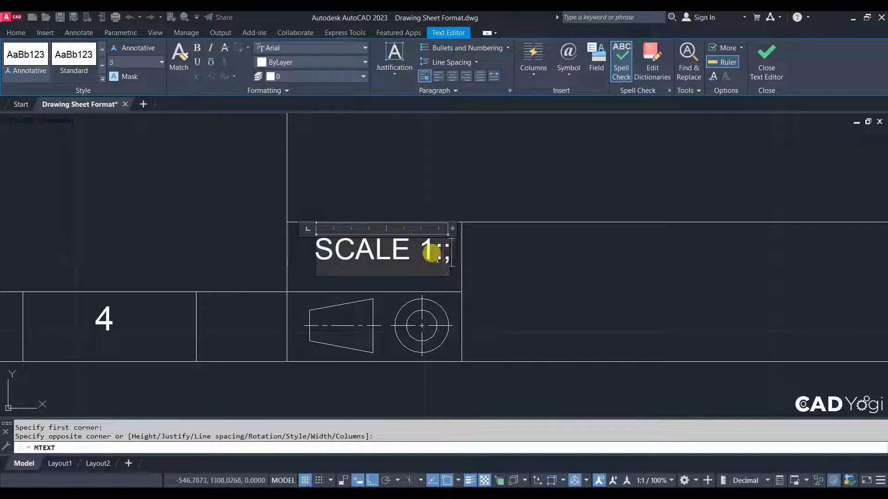
pyautogui.write('1:1')
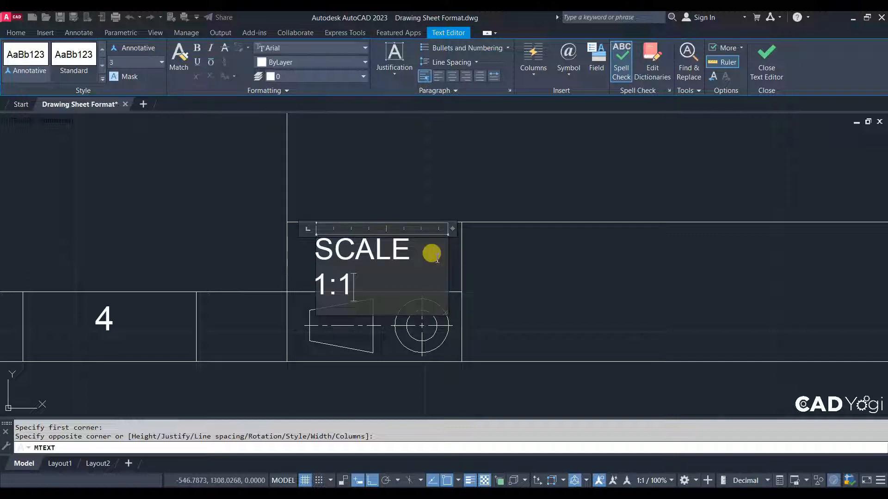
pyautogui.moveTo(449, 228); pyautogui.dragTo(484, 231)
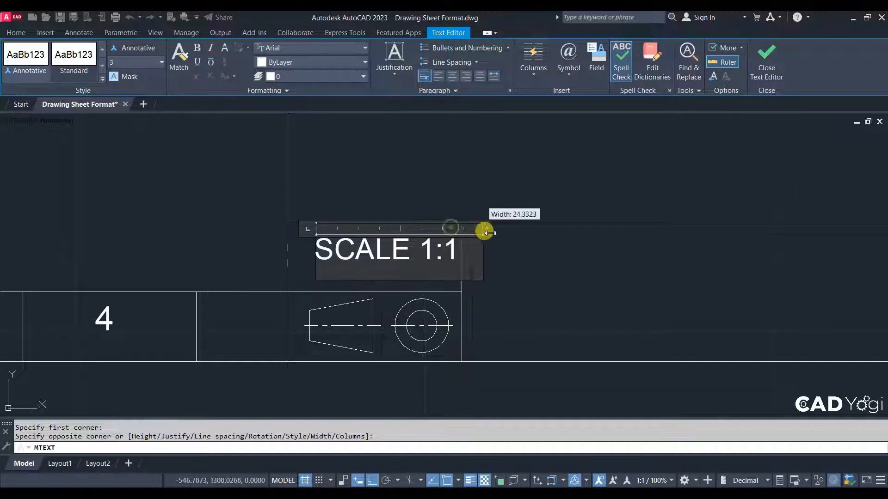
pyautogui.click(494, 198)
# Move the SCALE 1:1 text to the middle of the cell above the projection symbol.
pyautogui.write('m')
pyautogui.press('Return')
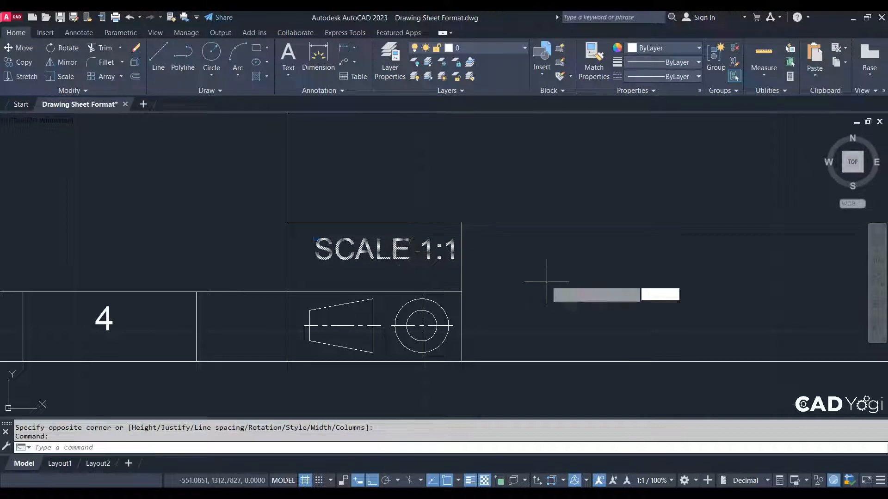
pyautogui.click(547, 282)
pyautogui.click(533, 285)
pyautogui.click(393, 242)
pyautogui.write('m')
pyautogui.press('Return')
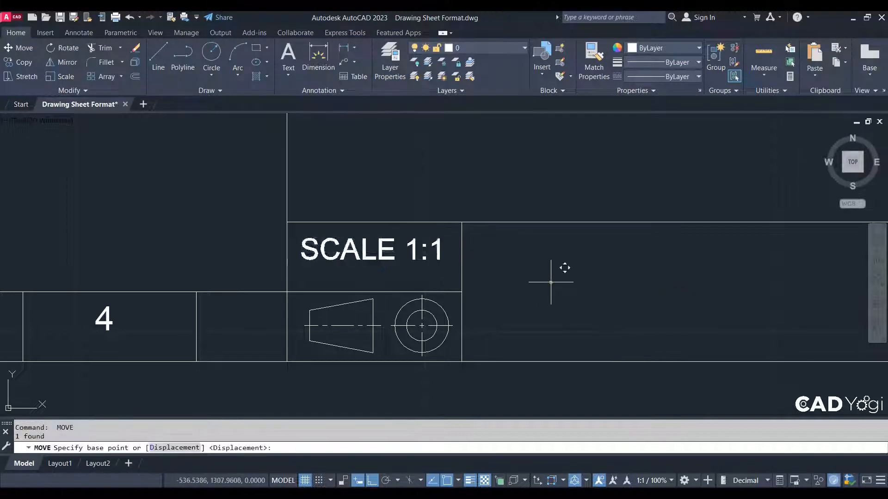
pyautogui.click(563, 275)
# Add the multiline text GEAR BLANK in the wide title cell beside the scale and projection symbol cells.
pyautogui.scroll(-5, 483, 317)
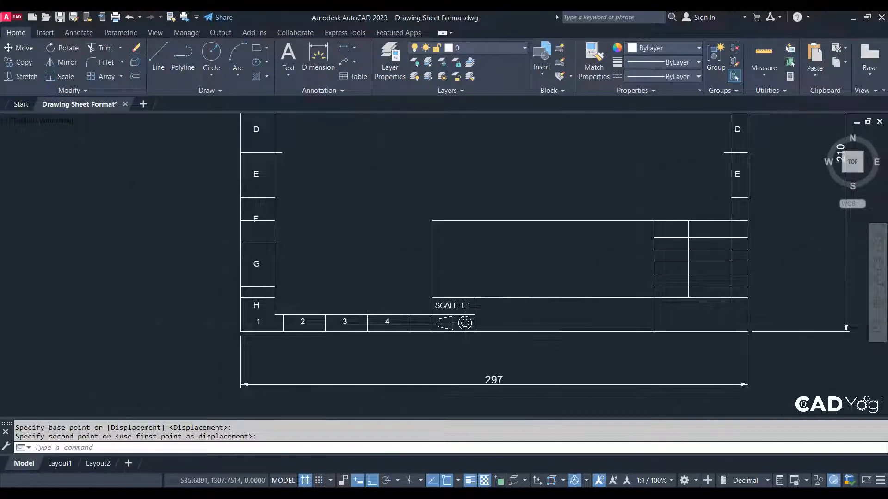
pyautogui.scroll(-2, 486, 314)
pyautogui.scroll(1, 527, 340)
pyautogui.moveTo(257, 317)
pyautogui.mouseDown(button='middle')
pyautogui.moveTo(369, 304)
pyautogui.moveTo(215, 287)
pyautogui.mouseUp(button='middle')
pyautogui.scroll(2, 79, 278)
pyautogui.moveTo(758, 361); pyautogui.dragTo(371, 319, button='middle')
pyautogui.write('t')
pyautogui.press('Return')
pyautogui.scroll(2, 466, 264)
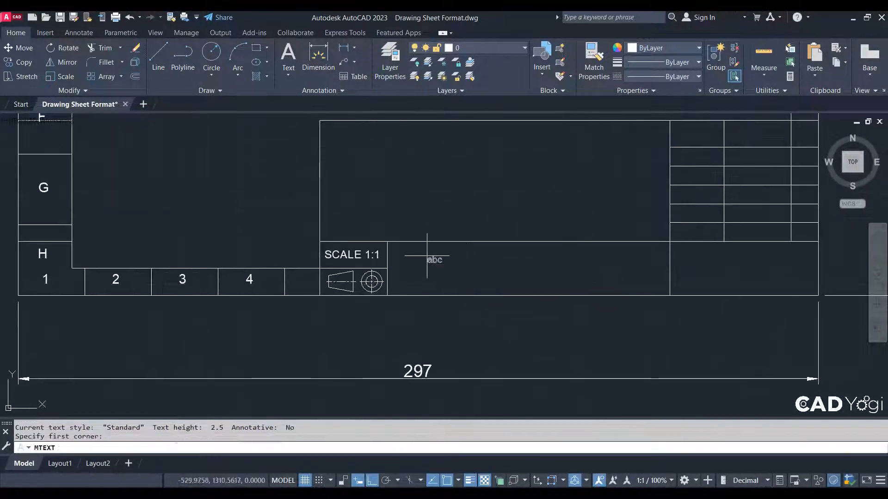
pyautogui.click(427, 256)
pyautogui.click(621, 282)
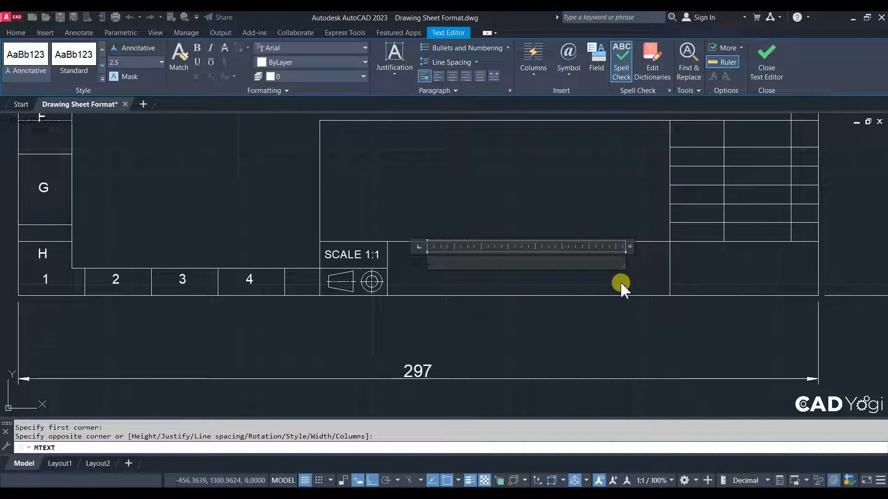
pyautogui.write('GEAR ')
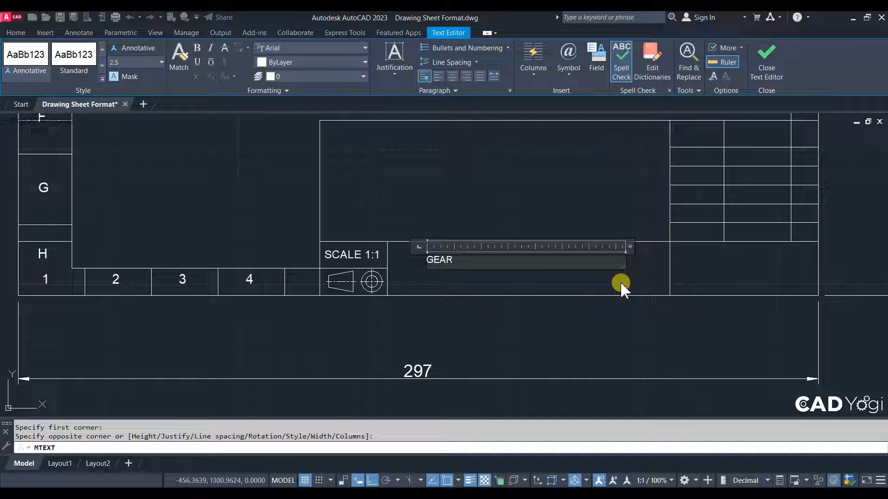
pyautogui.write('BLANK')
# Set the height of the GEAR BLANK text to 4.
pyautogui.hotkey('ctrl', 'a')
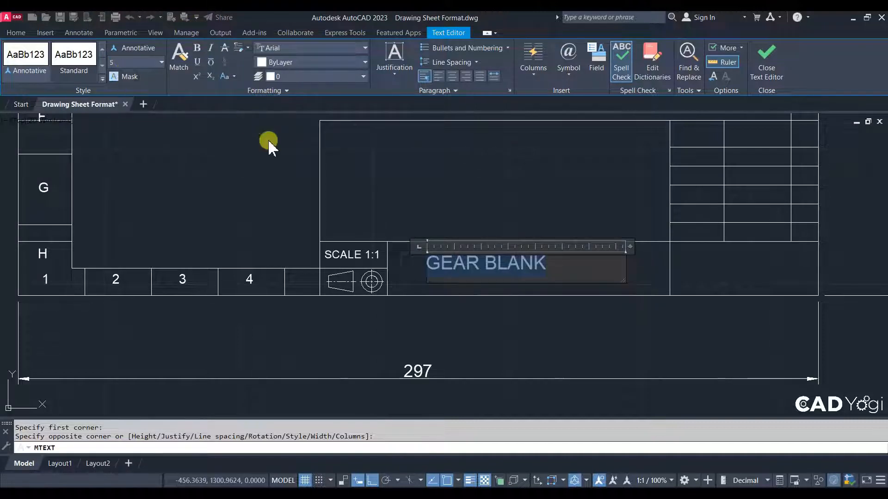
pyautogui.click(452, 188)
pyautogui.doubleClick(481, 268)
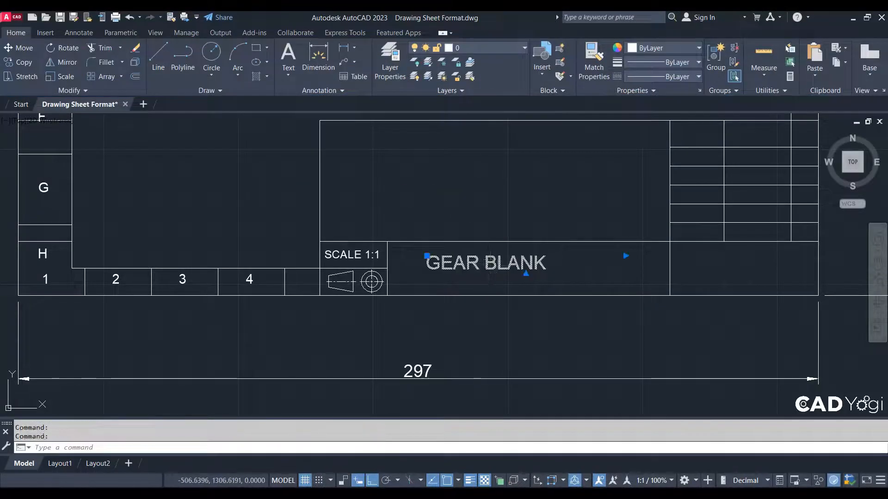
pyautogui.hotkey('ctrl', 'a')
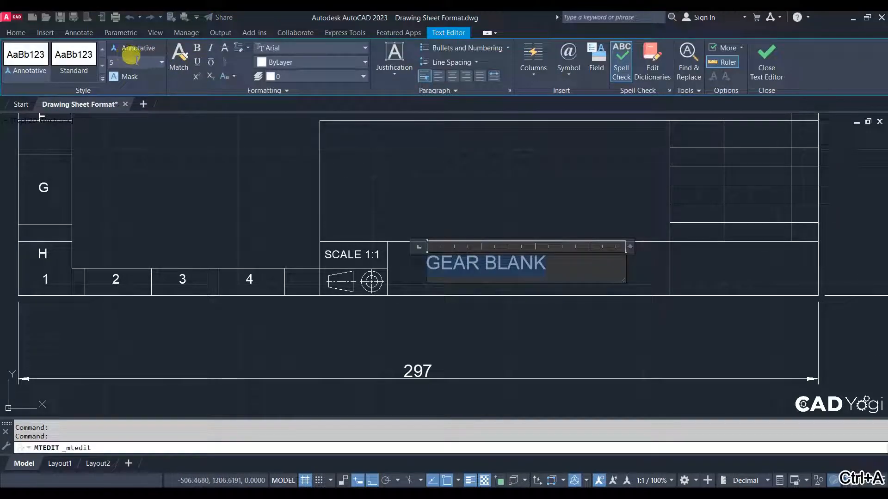
pyautogui.click(137, 60)
pyautogui.write('4.0')
pyautogui.press('Return')
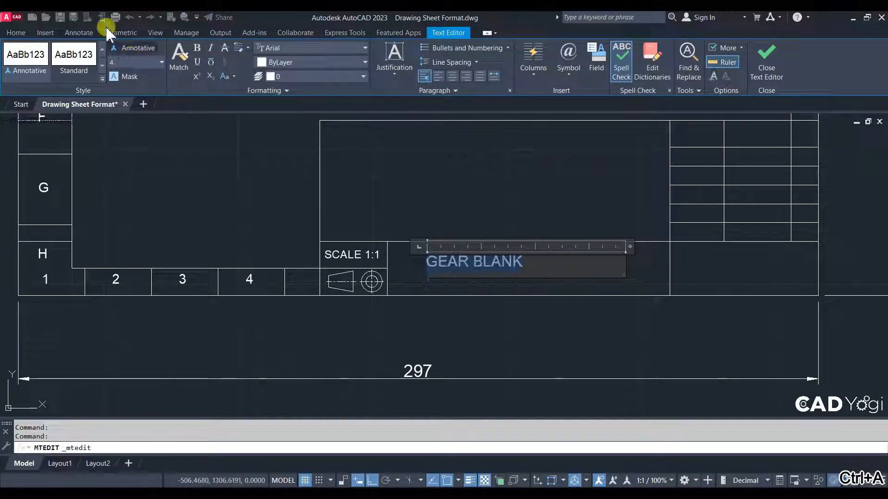
pyautogui.click(448, 233)
# Move the GEAR BLANK text horizontally about 15 mm to the right, towards the middle of the title cell.
pyautogui.click(452, 262)
pyautogui.write('m')
pyautogui.press('Return')
pyautogui.click(521, 187)
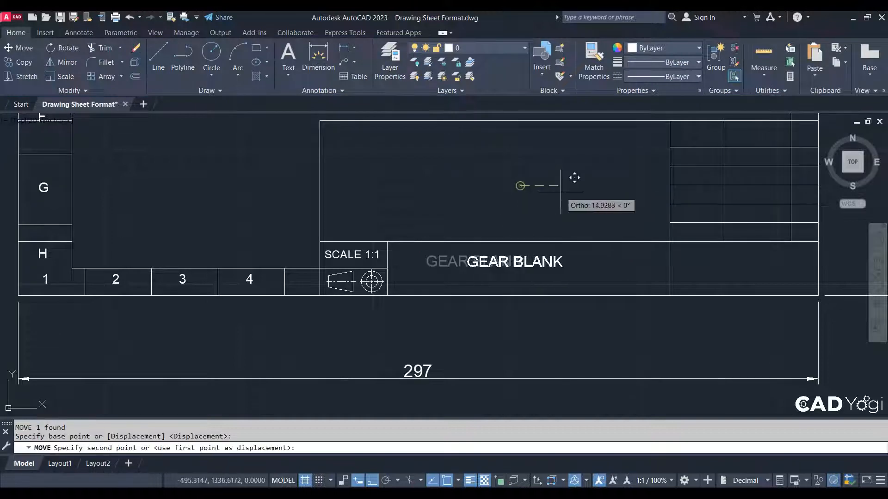
pyautogui.click(561, 191)
# Move the GEAR BLANK text straight down to the vertical middle of the title cell.
pyautogui.click(516, 263)
pyautogui.press('Return')
pyautogui.click(531, 195)
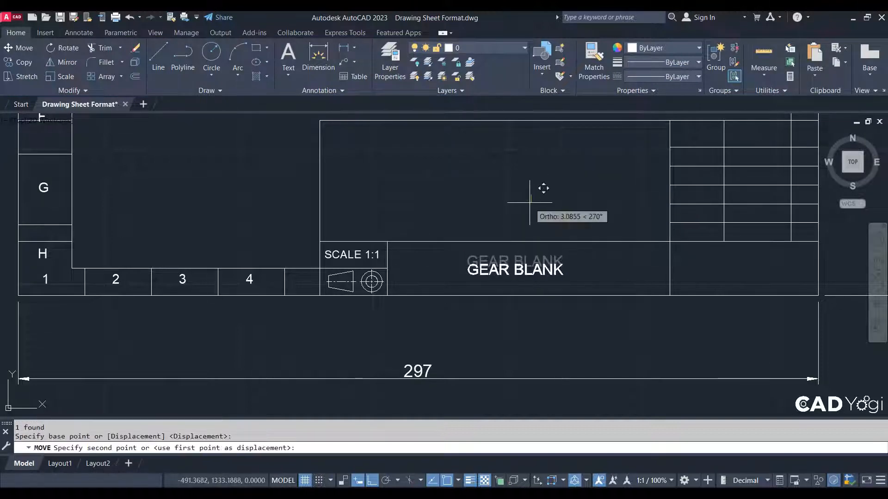
pyautogui.click(531, 200)
pyautogui.scroll(-1, 450, 300)
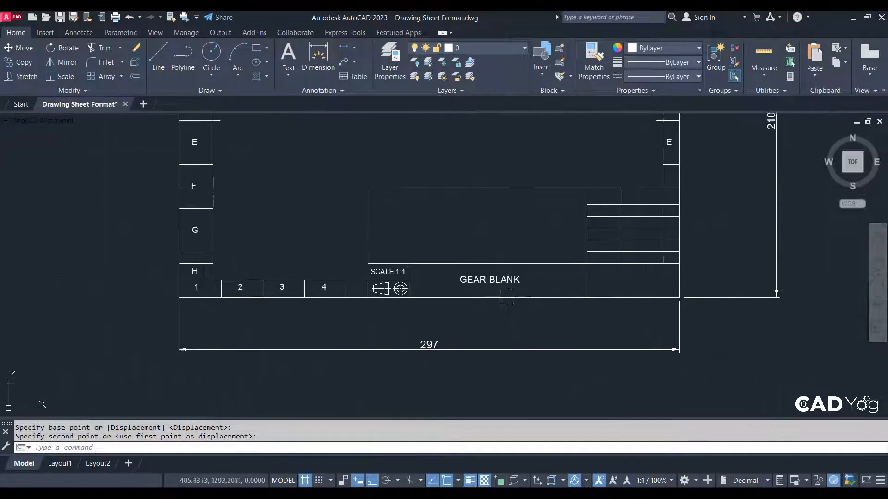
pyautogui.scroll(2, 509, 292)
pyautogui.click(494, 257)
pyautogui.press('Return')
pyautogui.click(506, 142)
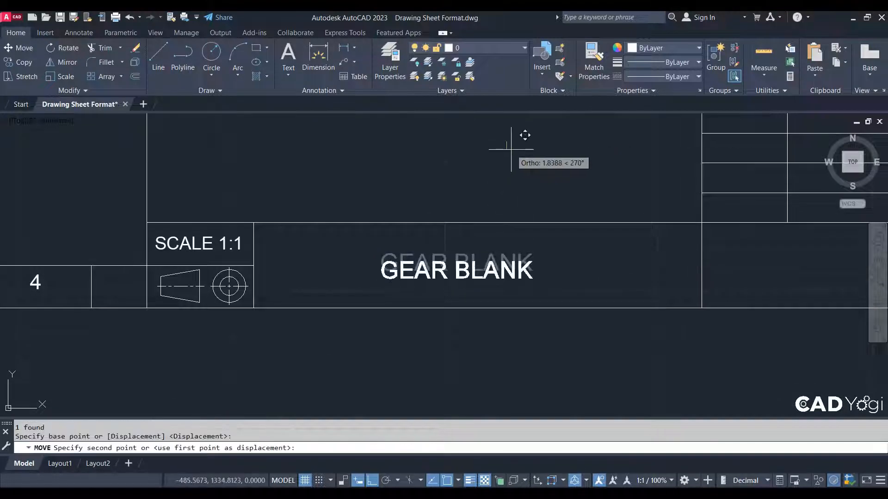
pyautogui.click(511, 148)
# Compare the new title block's cells with the labels in the reference TITLE BLOCK drawing and the finished A-4 sheet.
pyautogui.scroll(-3, 468, 241)
pyautogui.moveTo(619, 343); pyautogui.dragTo(597, 359, button='middle')
pyautogui.scroll(1, 515, 289)
pyautogui.moveTo(534, 277); pyautogui.dragTo(531, 315, button='middle')
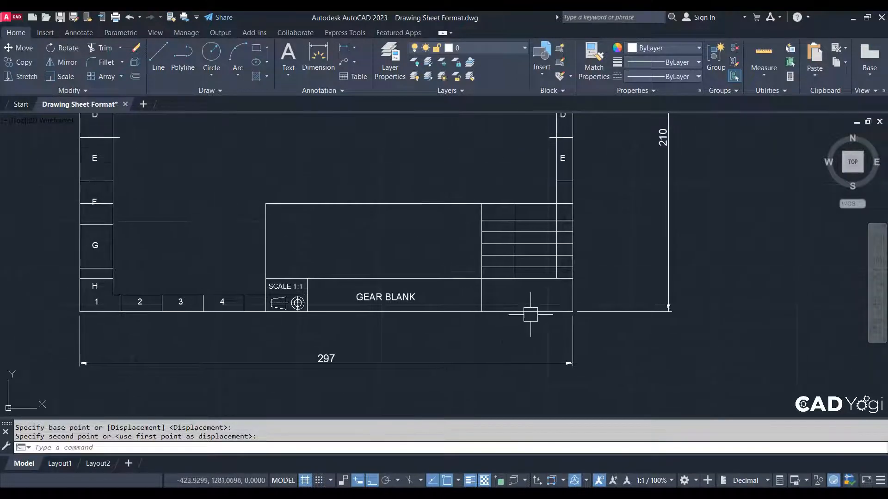
pyautogui.scroll(-1, 530, 313)
pyautogui.moveTo(311, 310); pyautogui.dragTo(707, 330, button='middle')
pyautogui.scroll(1, 286, 287)
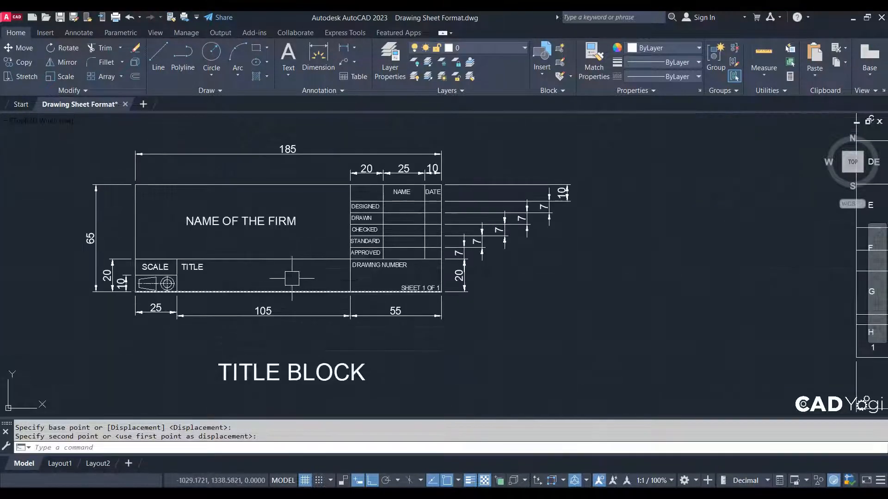
pyautogui.moveTo(607, 300); pyautogui.dragTo(78, 201, button='middle')
pyautogui.moveTo(737, 302); pyautogui.dragTo(711, 322, button='middle')
pyautogui.scroll(2, 584, 287)
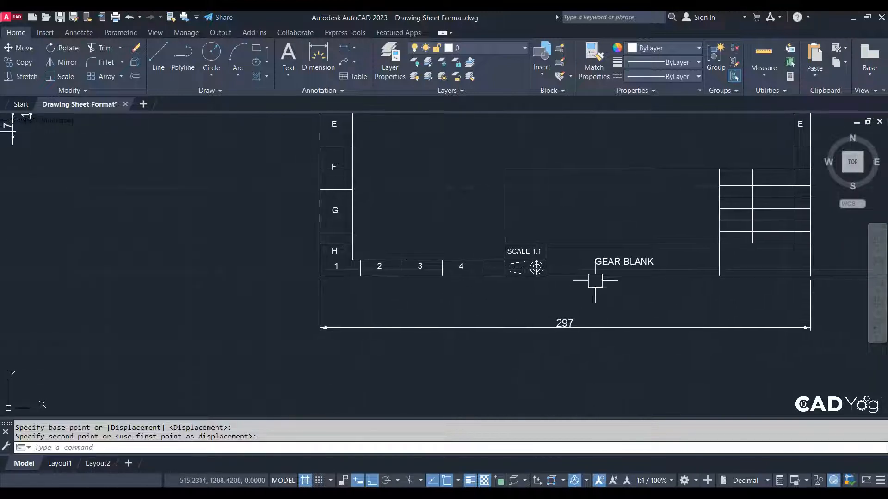
pyautogui.click(595, 280)
pyautogui.scroll(-5, 595, 280)
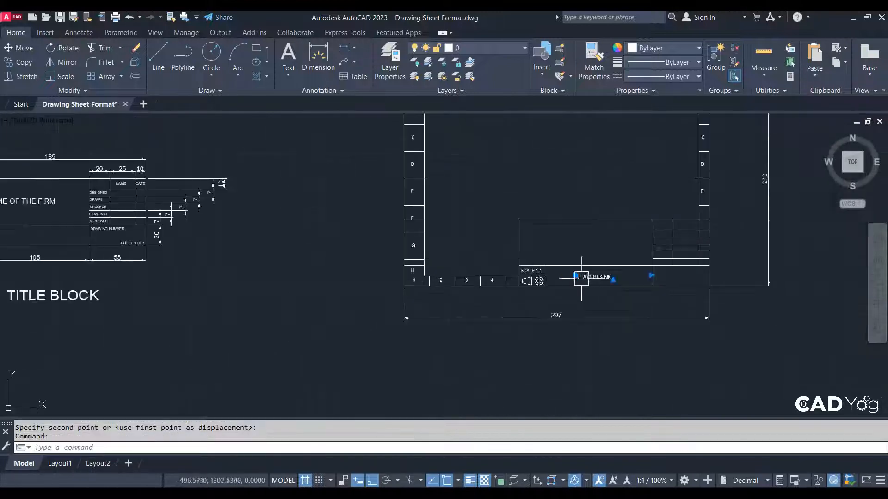
pyautogui.press('Escape')
pyautogui.scroll(2, 413, 264)
pyautogui.moveTo(151, 257); pyautogui.dragTo(624, 326, button='middle')
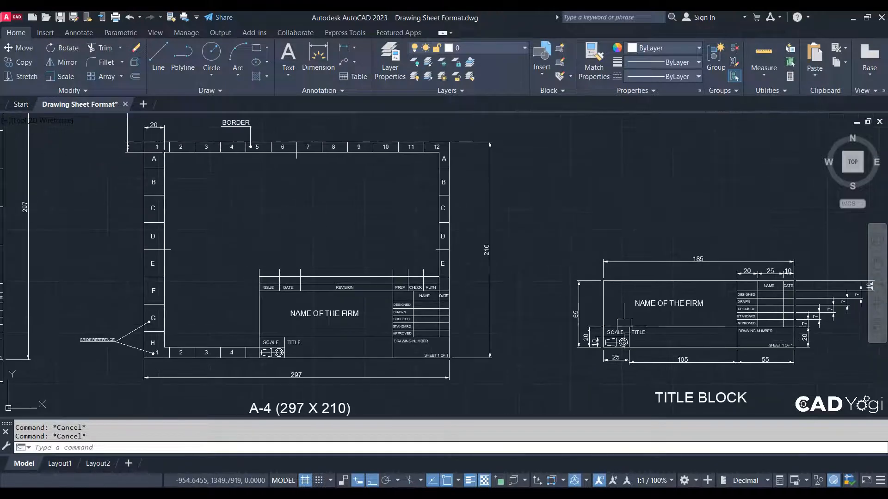
# Copy the TITLE label from the finished A-4 sheet into the matching cell corner of the new title block.
pyautogui.scroll(2, 443, 328)
pyautogui.moveTo(287, 276); pyautogui.dragTo(359, 261, button='middle')
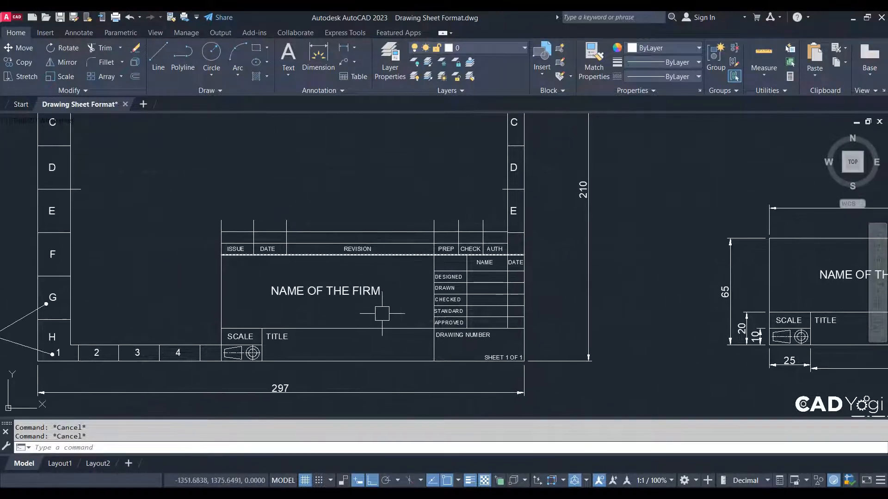
pyautogui.scroll(2, 324, 337)
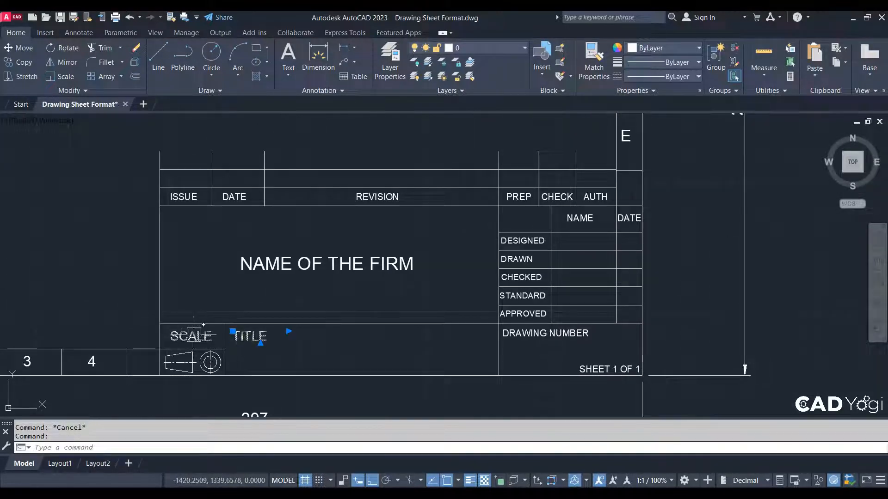
pyautogui.write('o')
pyautogui.press('Return')
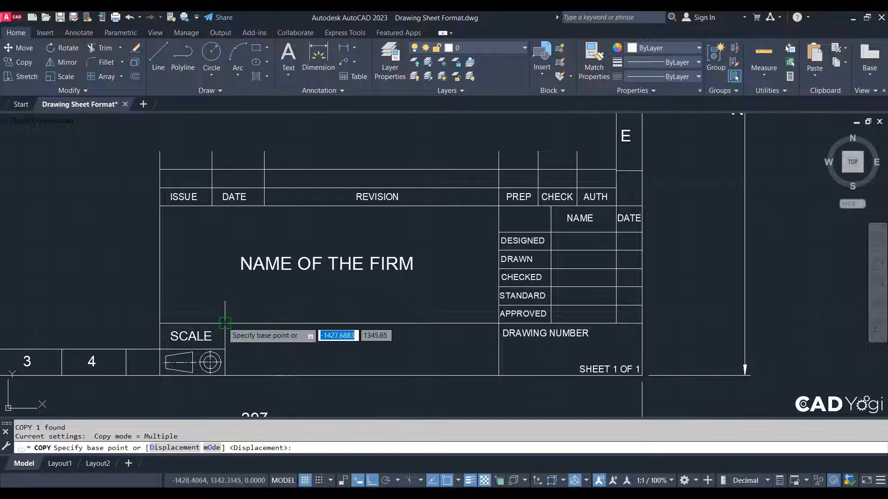
pyautogui.click(226, 324)
pyautogui.scroll(-6, 290, 303)
pyautogui.moveTo(727, 359); pyautogui.dragTo(478, 327, button='middle')
pyautogui.scroll(5, 586, 292)
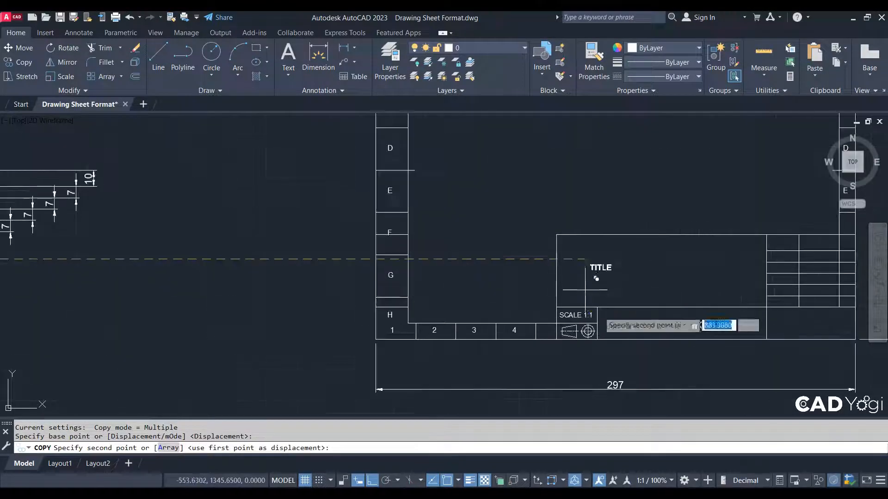
pyautogui.click(588, 297)
pyautogui.press('Escape')
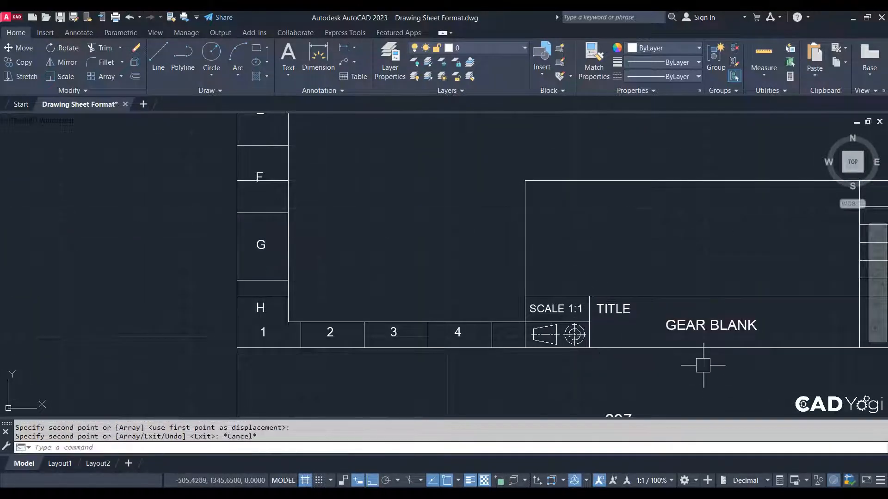
# Copy the DRAWING NUMBER and SHEET 1 OF 1 labels from the reference TITLE BLOCK into the new sheet's drawing number cell.
pyautogui.moveTo(643, 293); pyautogui.dragTo(466, 293, button='middle')
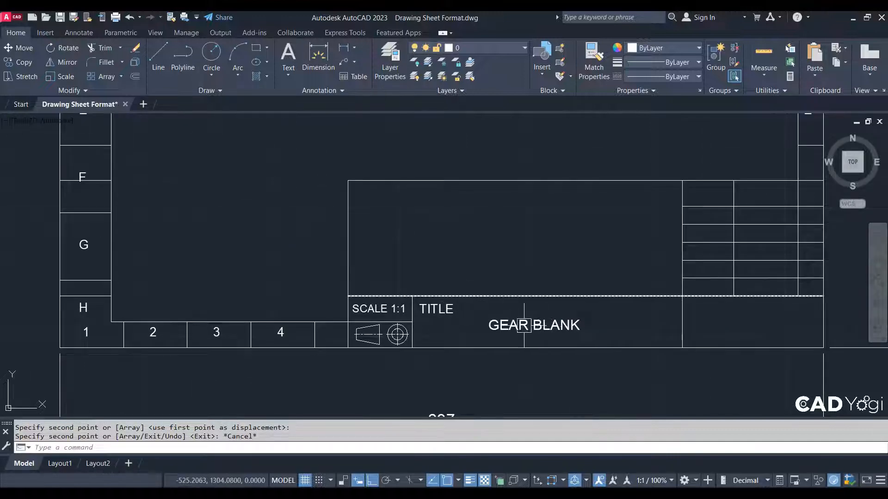
pyautogui.scroll(-4, 720, 348)
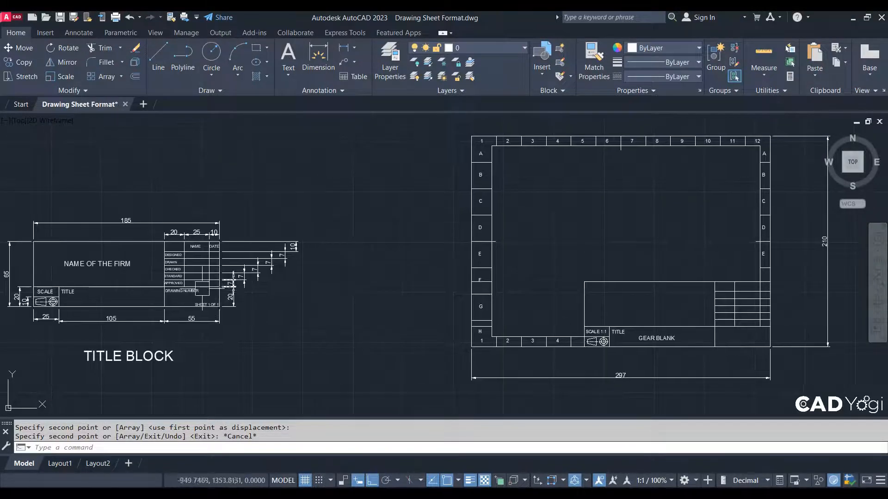
pyautogui.scroll(4, 197, 287)
pyautogui.click(193, 293)
pyautogui.click(228, 329)
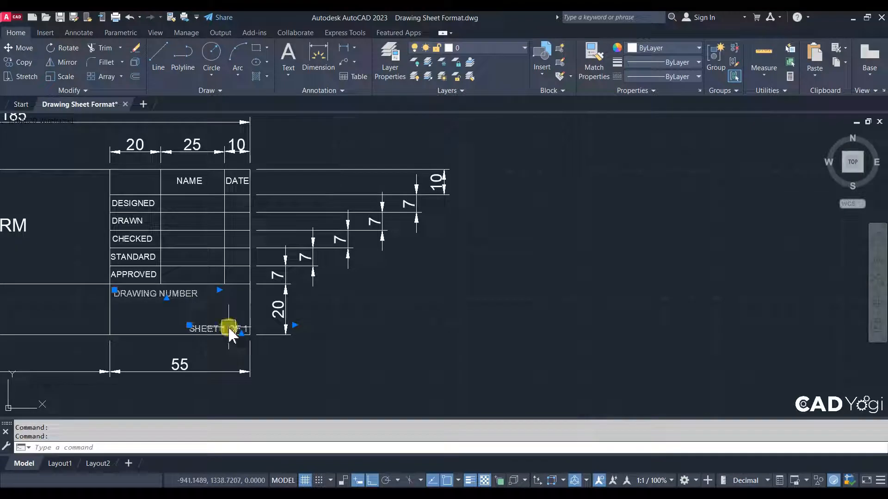
pyautogui.rightClick(231, 335)
pyautogui.click(259, 380)
pyautogui.click(242, 344)
pyautogui.scroll(-4, 248, 333)
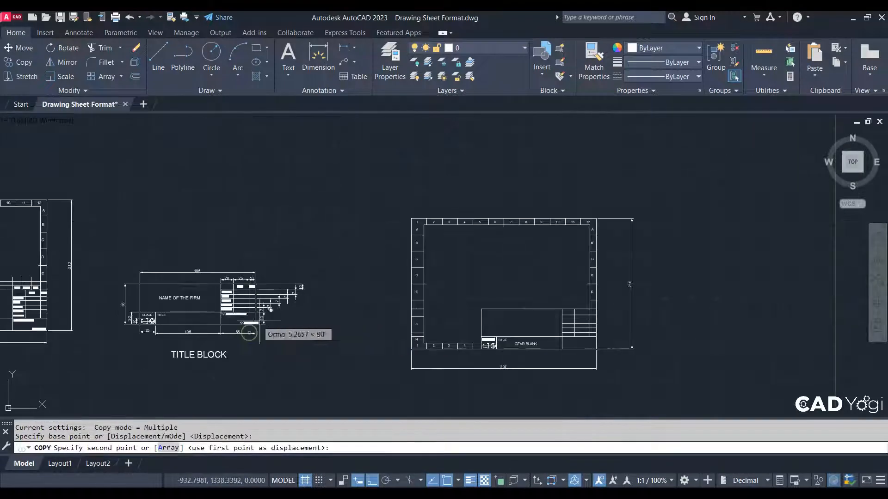
pyautogui.scroll(6, 464, 292)
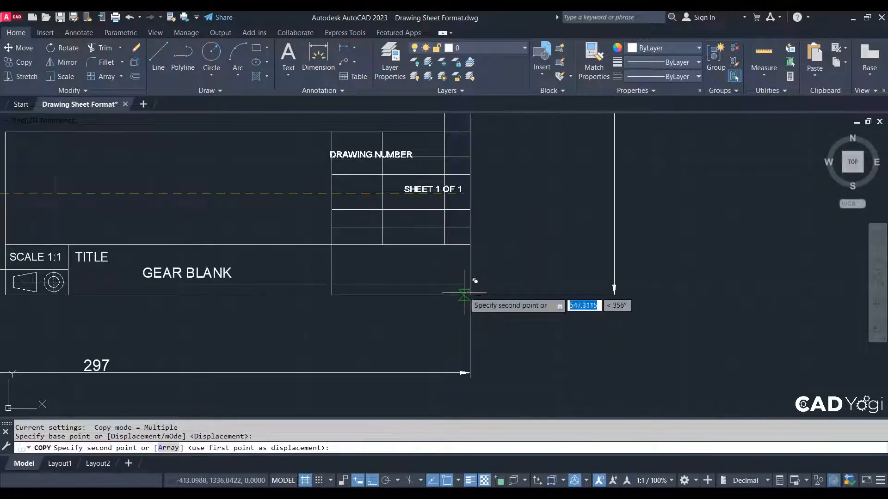
pyautogui.click(364, 271)
pyautogui.press('Escape')
# Add the multiline text A-B-23 below the DRAWING NUMBER label in the new title block.
pyautogui.scroll(4, 393, 263)
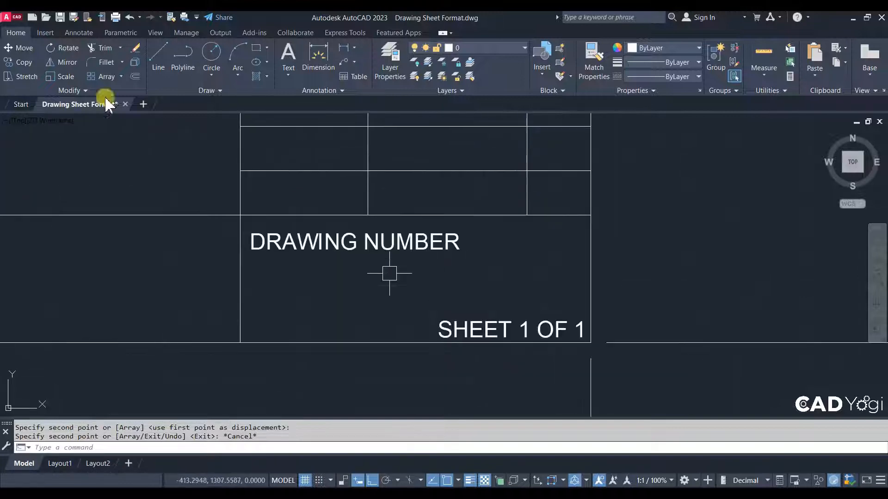
pyautogui.write('t')
pyautogui.press('Return')
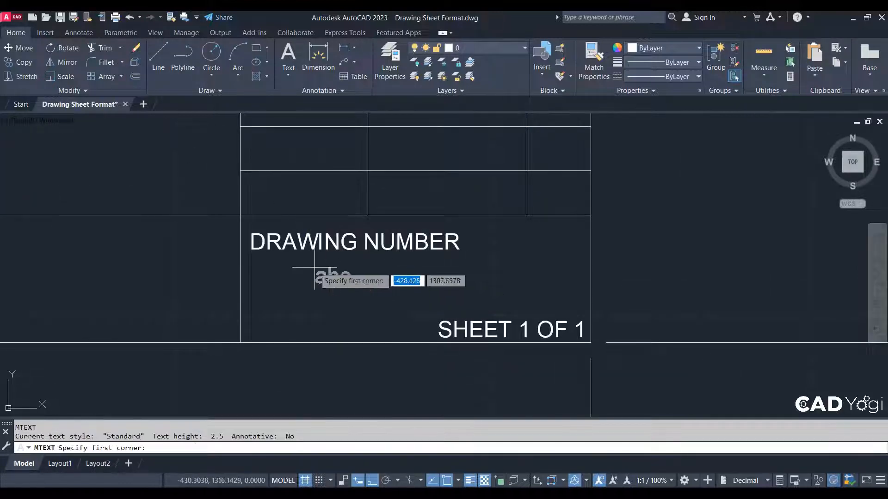
pyautogui.click(306, 270)
pyautogui.click(535, 295)
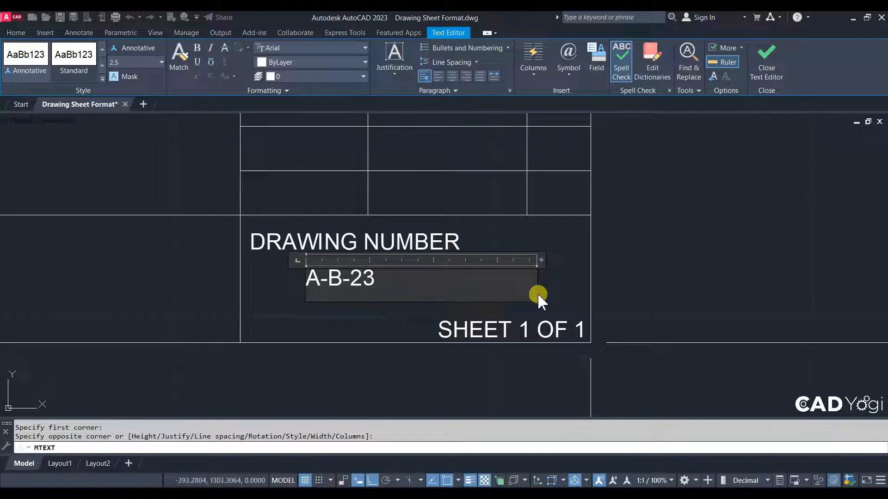
pyautogui.click(482, 307)
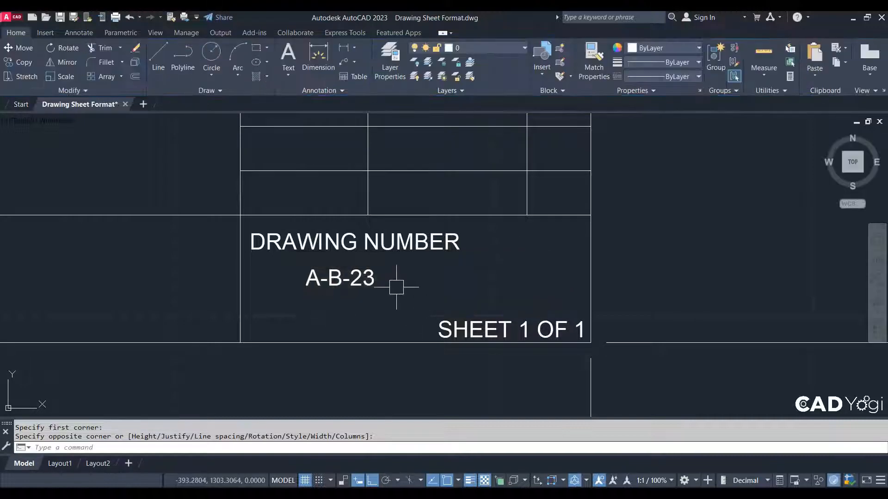
# Move the A-B-23 text horizontally to the right, towards the middle of the drawing number cell.
pyautogui.click(364, 274)
pyautogui.write('m')
pyautogui.press('Return')
pyautogui.click(454, 295)
pyautogui.click(499, 298)
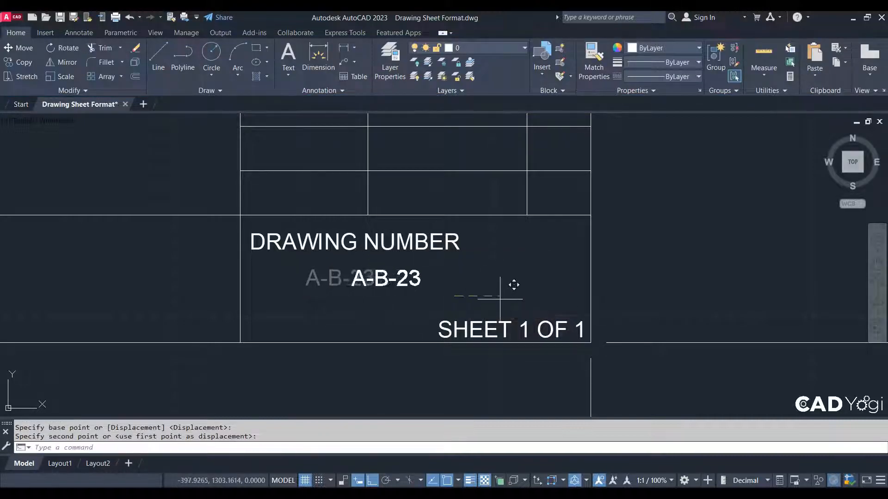
pyautogui.scroll(-4, 481, 294)
pyautogui.scroll(2, 442, 293)
pyautogui.scroll(5, 443, 293)
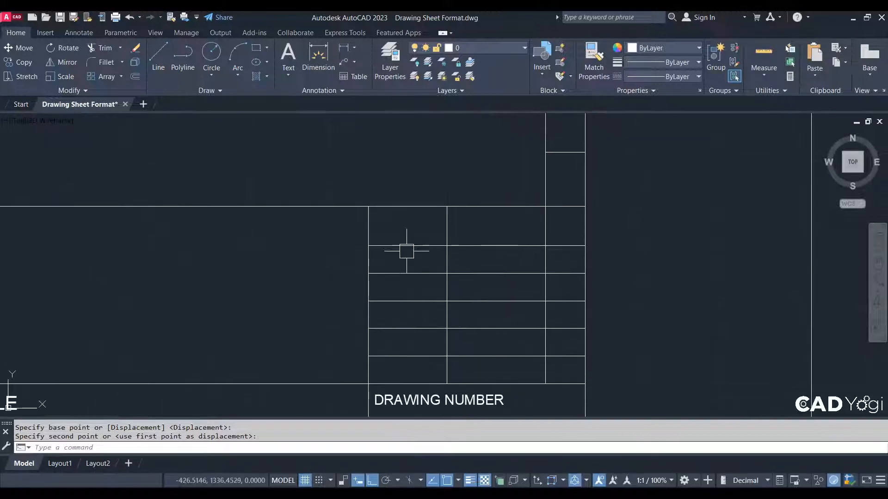
pyautogui.moveTo(411, 262); pyautogui.dragTo(413, 277, button='middle')
pyautogui.write('mt')
pyautogui.press('Return')
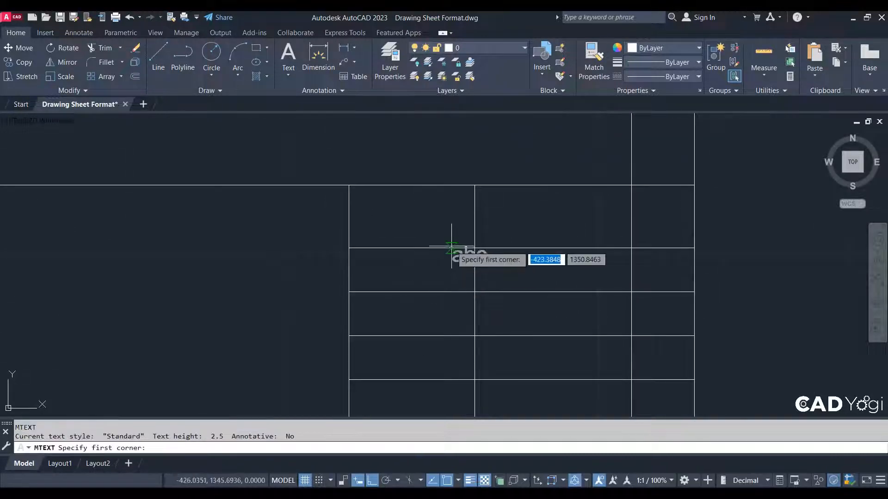
pyautogui.scroll(-4, 258, 291)
pyautogui.press('Escape')
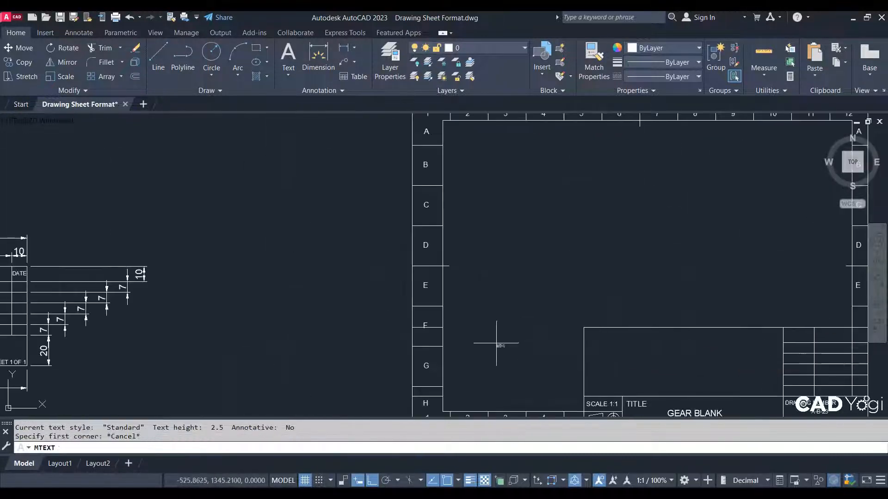
# Copy the DESIGNED, DRAWN, CHECKED, STANDARD and APPROVED labels from the reference TITLE BLOCK into the first column of the new title block's table.
pyautogui.scroll(5, 703, 362)
pyautogui.scroll(2, 380, 304)
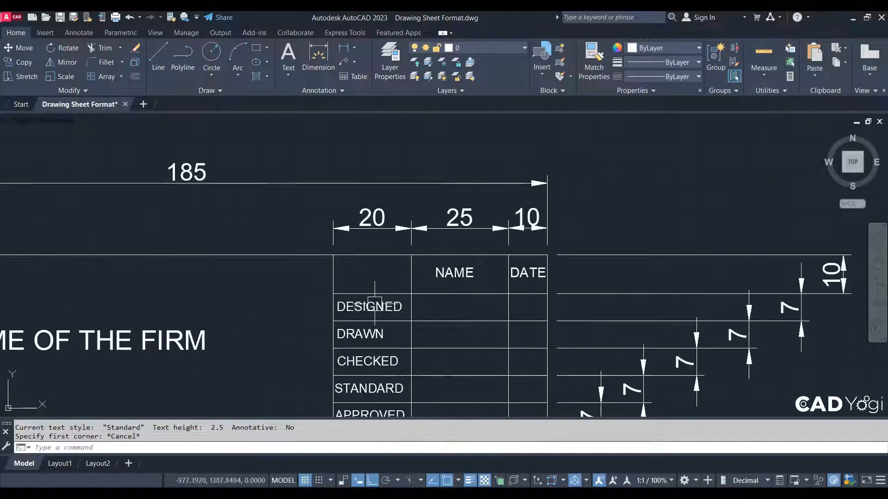
pyautogui.click(367, 305)
pyautogui.press('Escape')
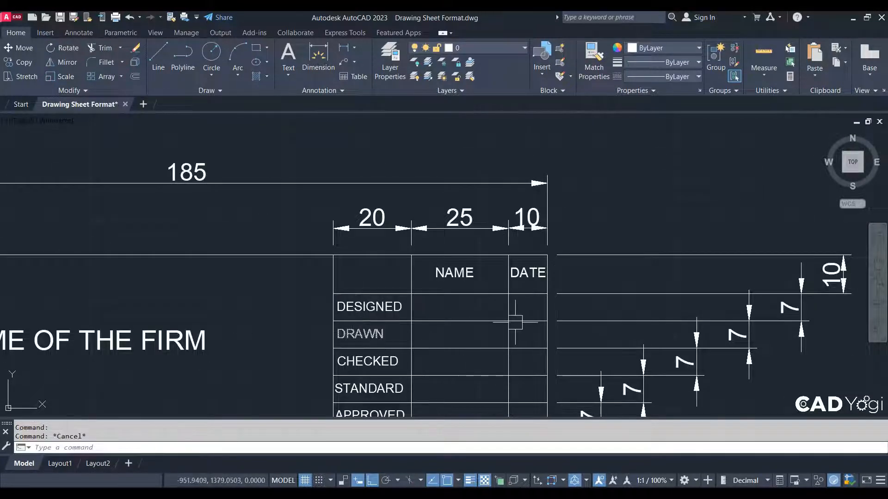
pyautogui.moveTo(498, 323); pyautogui.dragTo(428, 305, button='middle')
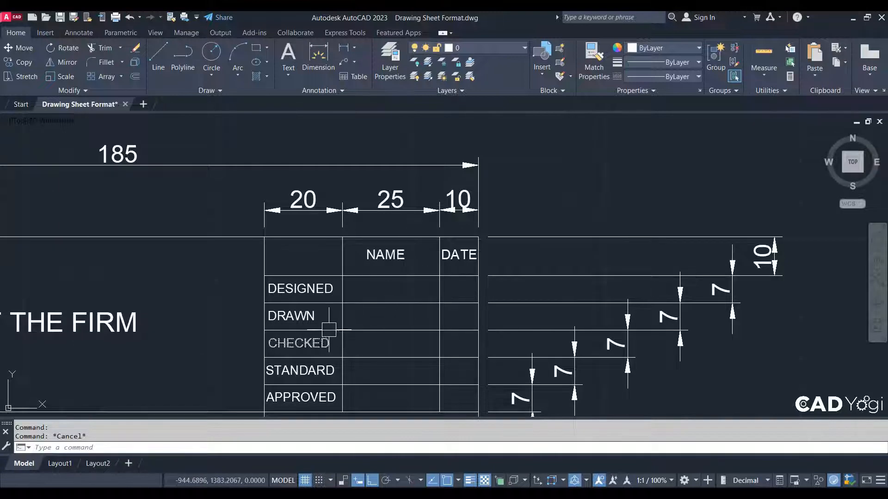
pyautogui.click(286, 316)
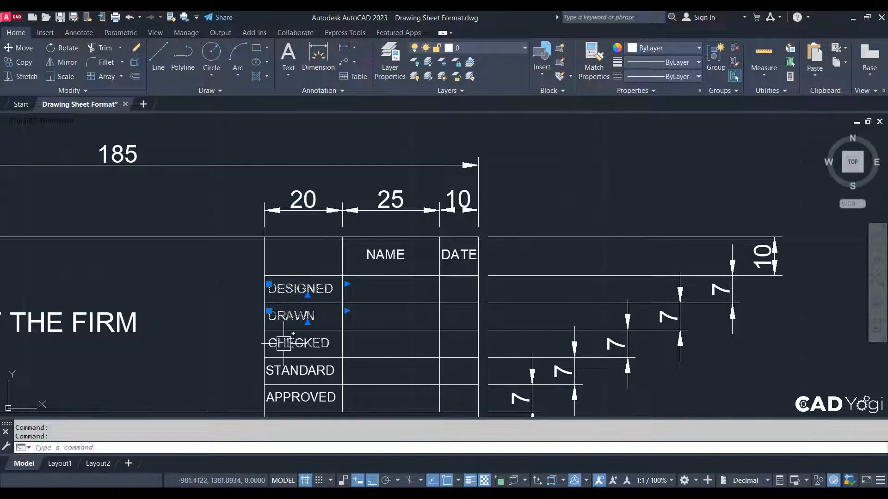
pyautogui.click(282, 368)
pyautogui.click(282, 396)
pyautogui.write('co')
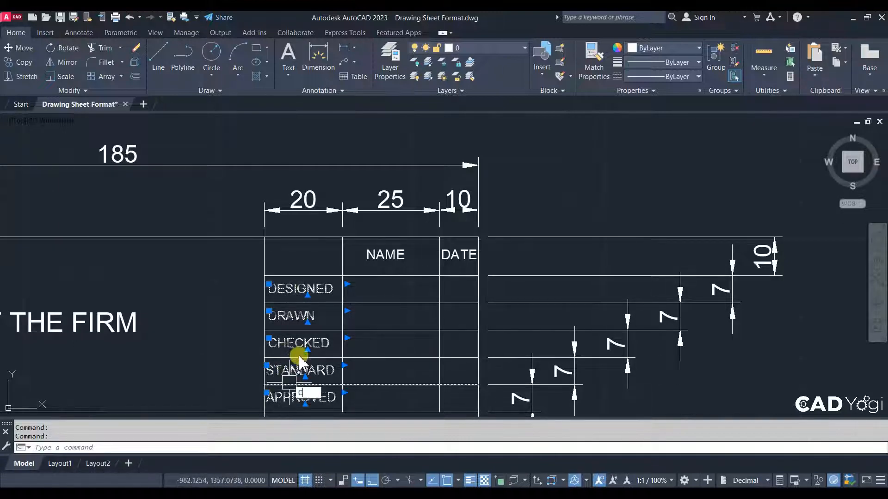
pyautogui.press('Return')
pyautogui.click(342, 276)
pyautogui.scroll(-3, 292, 294)
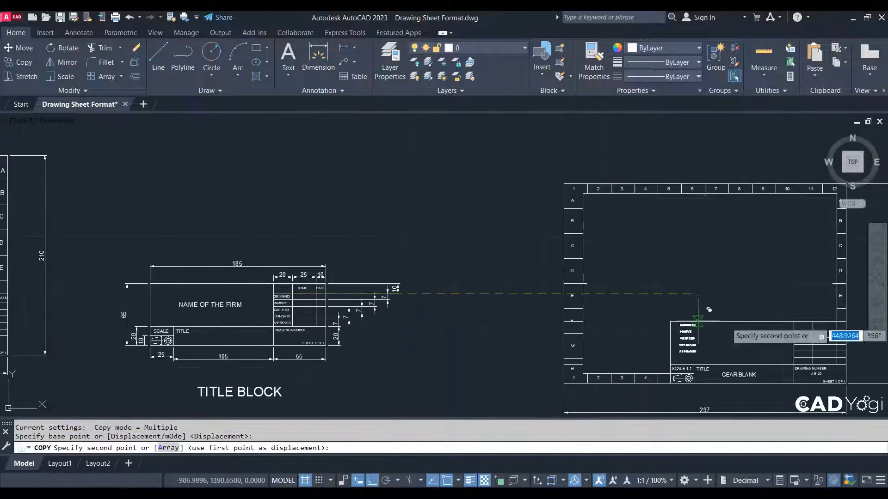
pyautogui.moveTo(722, 322); pyautogui.dragTo(272, 276, button='middle')
pyautogui.scroll(3, 319, 278)
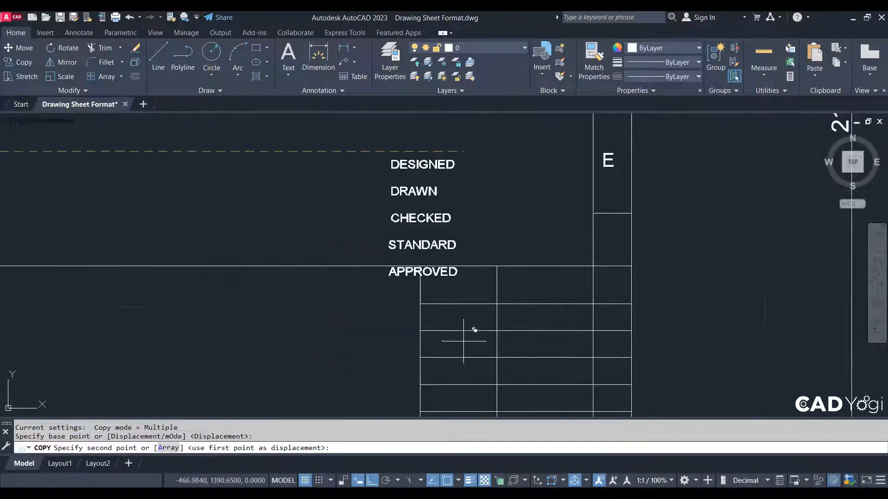
pyautogui.click(496, 304)
pyautogui.press('Escape')
# Add the designer's name as multiline text in the cell beside the DESIGNED label.
pyautogui.scroll(-1, 484, 307)
pyautogui.scroll(4, 484, 307)
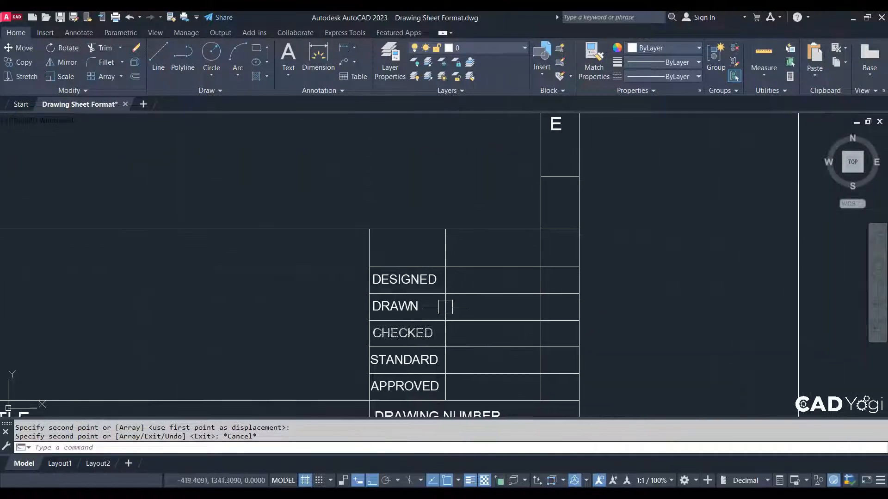
pyautogui.write('t')
pyautogui.press('Return')
pyautogui.scroll(2, 500, 259)
pyautogui.click(443, 249)
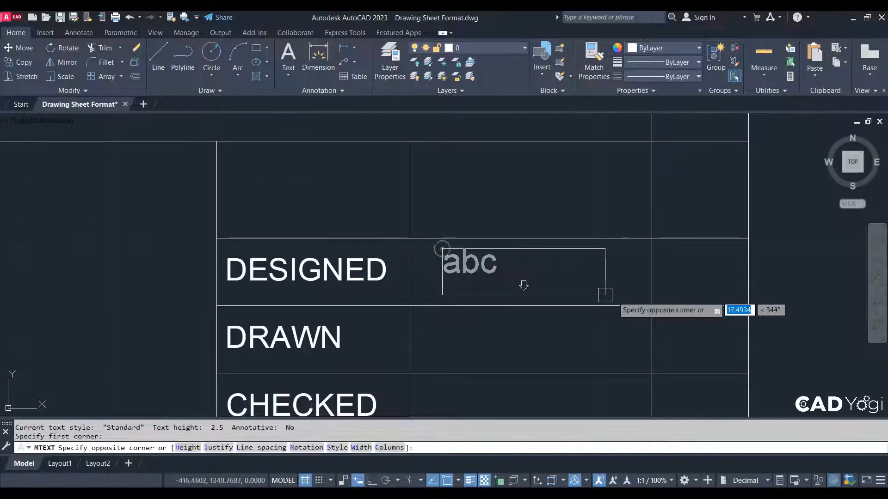
pyautogui.click(621, 290)
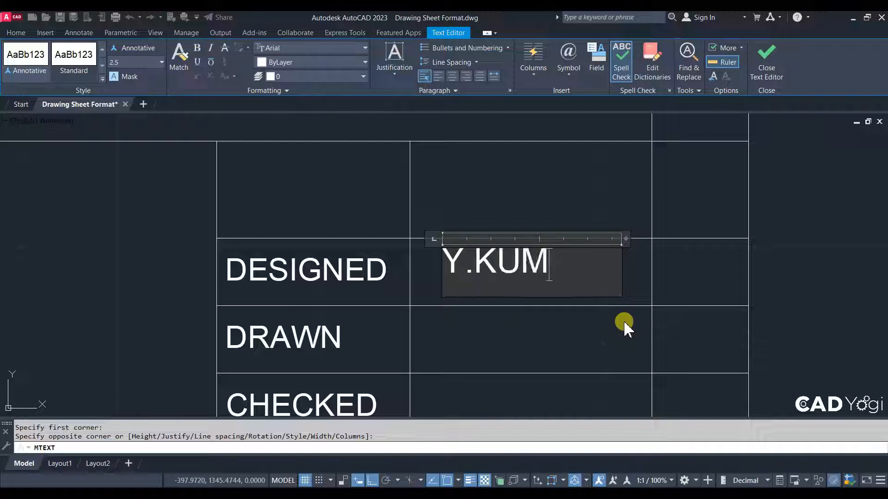
pyautogui.click(584, 218)
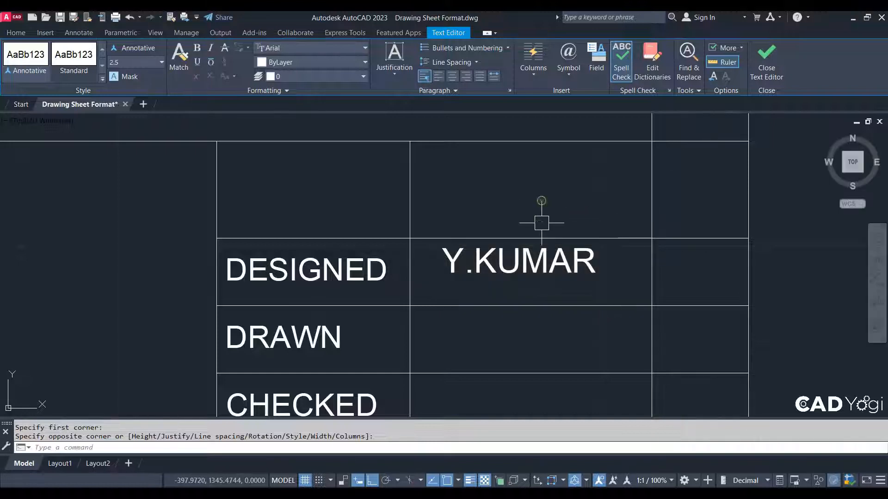
# Move the designer's name slightly right and down to the middle of its cell in the DESIGNED row.
pyautogui.click(512, 263)
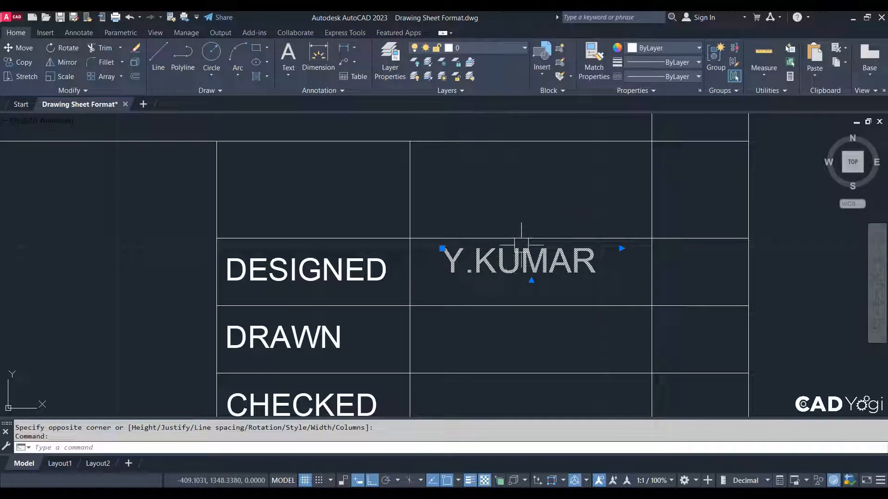
pyautogui.write('m')
pyautogui.press('Return')
pyautogui.click(538, 164)
pyautogui.click(546, 172)
pyautogui.click(477, 292)
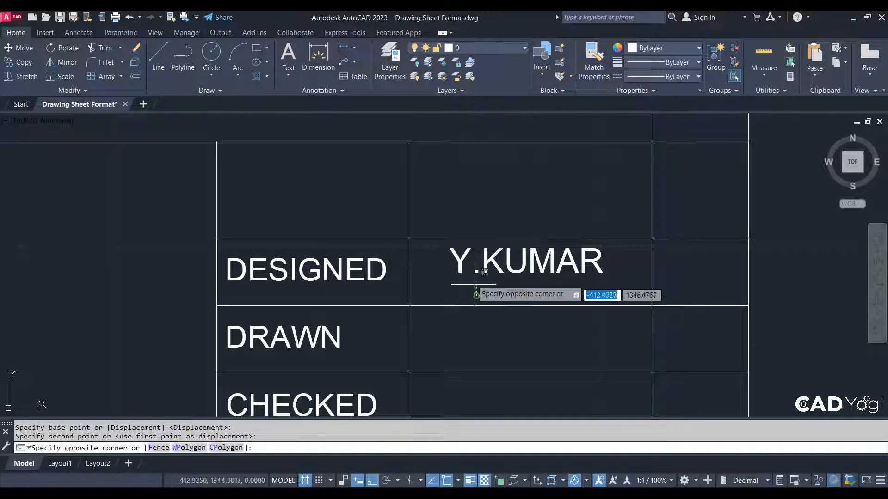
pyautogui.click(455, 269)
pyautogui.write('m')
pyautogui.press('Return')
pyautogui.click(546, 178)
pyautogui.click(546, 185)
# Copy the designer's name straight down into the name cells of the DRAWN and CHECKED rows.
pyautogui.click(511, 280)
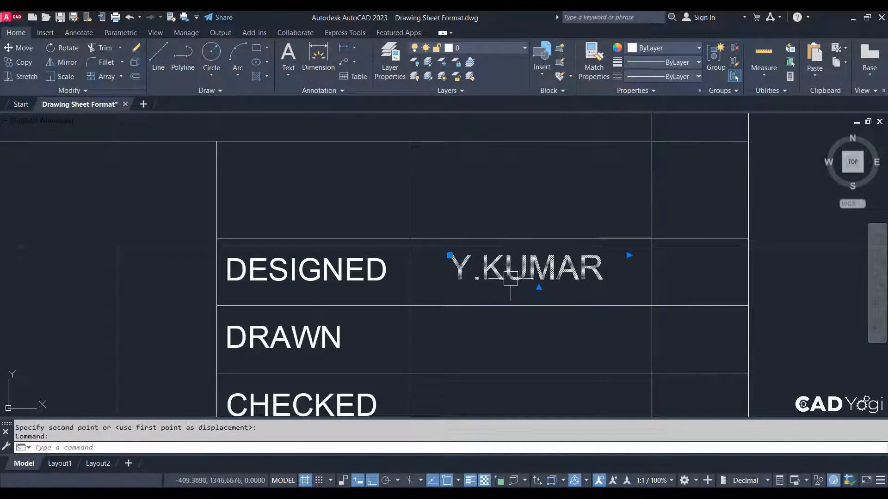
pyautogui.write('co')
pyautogui.press('Return')
pyautogui.click(511, 280)
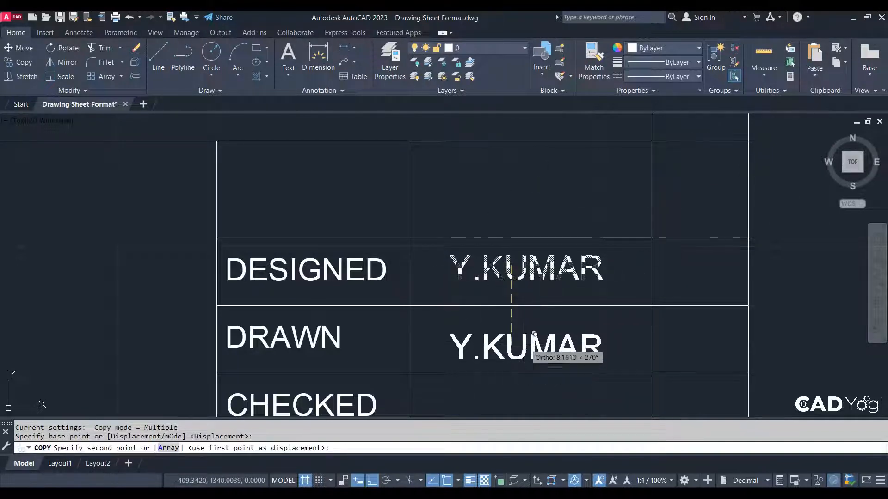
pyautogui.click(511, 359)
pyautogui.moveTo(511, 363); pyautogui.dragTo(541, 244, button='middle')
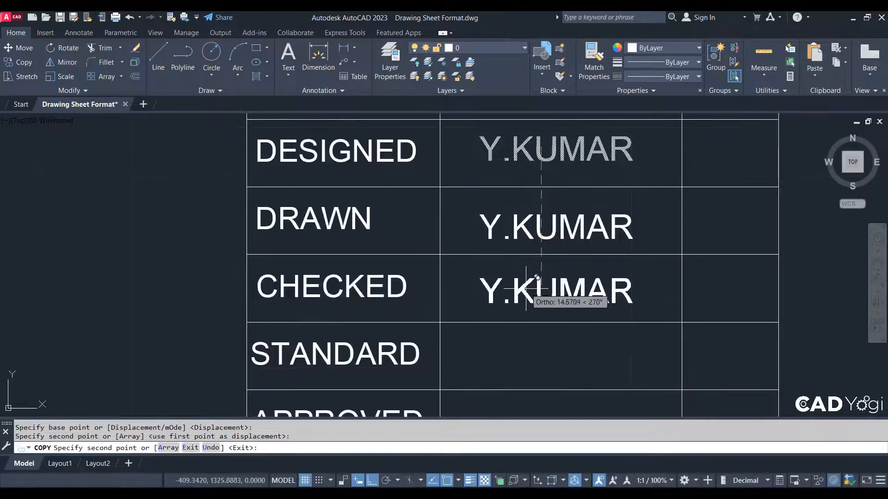
pyautogui.click(540, 295)
pyautogui.press('Escape')
# Change the initial of the name in the CHECKED row to the checker's initial.
pyautogui.doubleClick(487, 298)
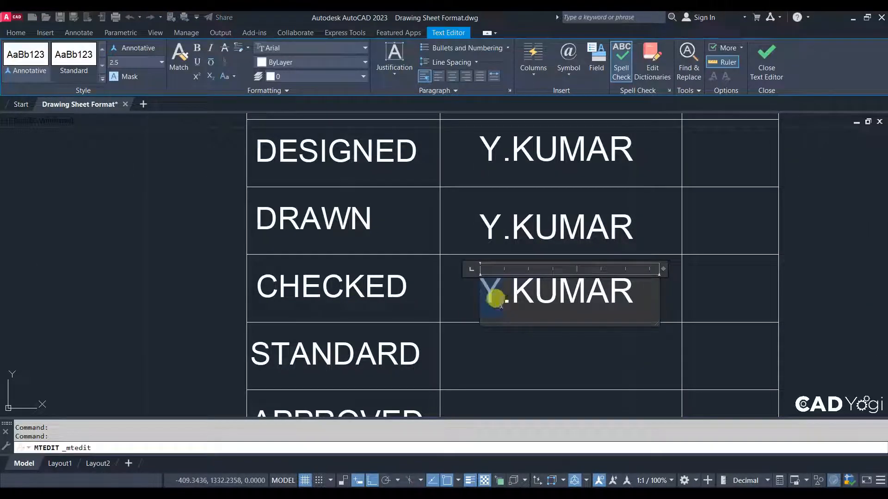
pyautogui.write('P')
pyautogui.click(485, 352)
# Copy the checker's name straight down into the name cells of the STANDARD and APPROVED rows.
pyautogui.click(558, 306)
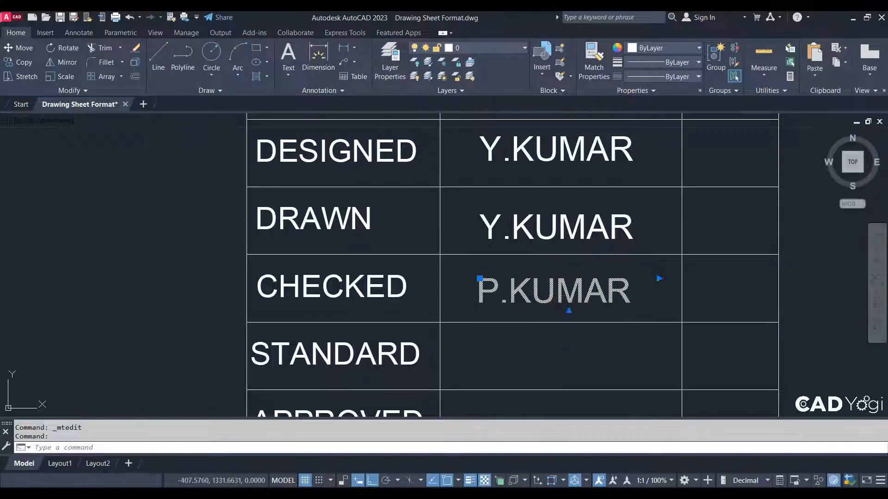
pyautogui.write('co')
pyautogui.press('space')
pyautogui.click(682, 261)
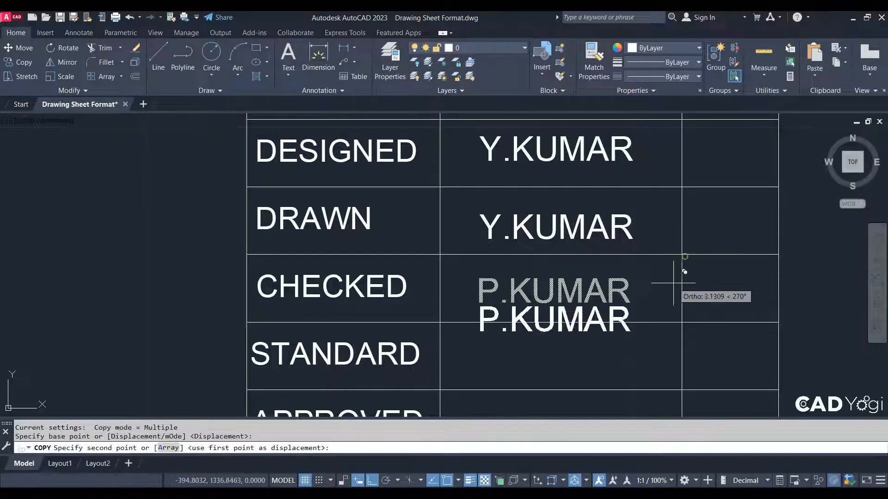
pyautogui.click(681, 322)
pyautogui.moveTo(681, 322); pyautogui.dragTo(665, 217, button='middle')
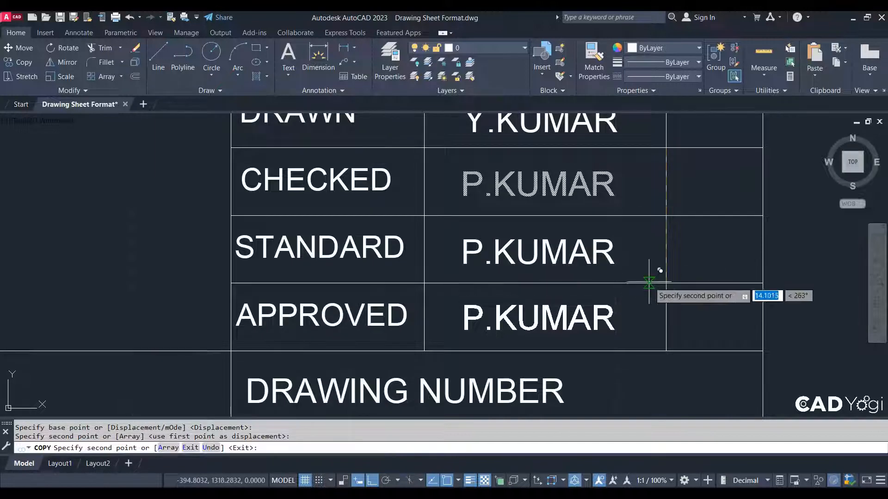
pyautogui.click(665, 285)
pyautogui.press('Escape')
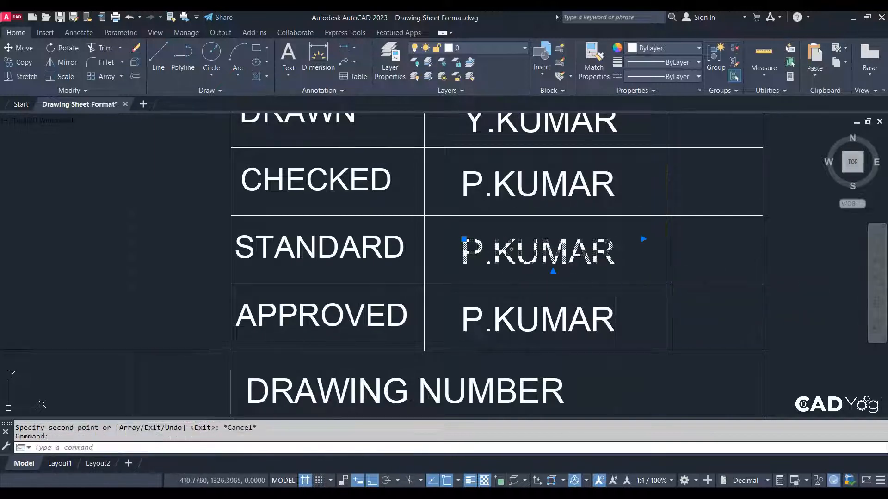
# Change the initial of the name in the STANDARD row to that of the person responsible for standards.
pyautogui.doubleClick(514, 252)
pyautogui.click(446, 297)
pyautogui.click(487, 257)
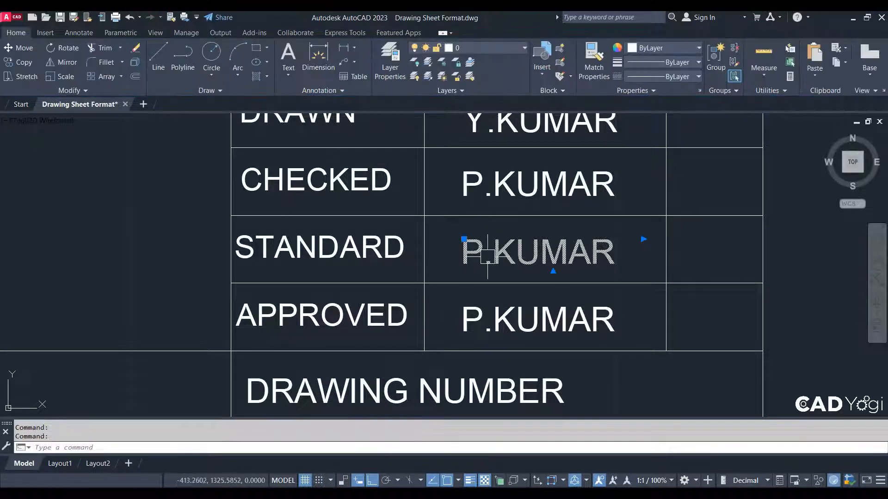
pyautogui.doubleClick(486, 255)
pyautogui.moveTo(483, 255); pyautogui.dragTo(455, 260)
pyautogui.write('A')
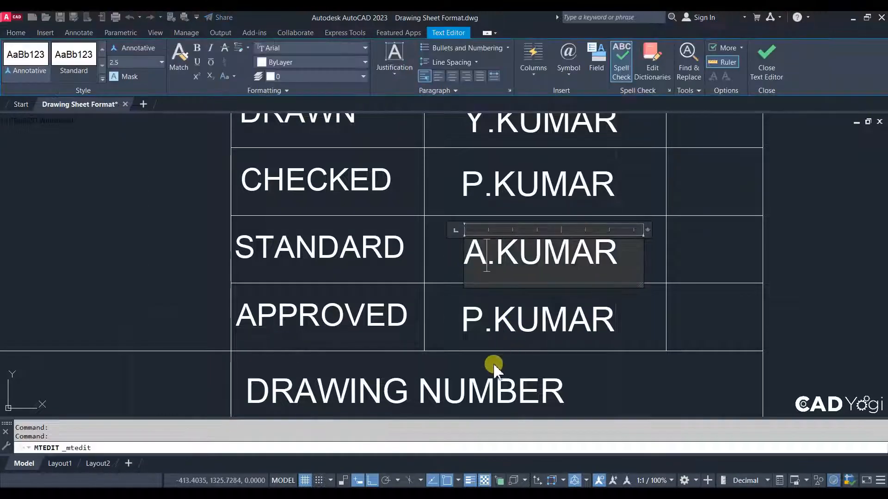
pyautogui.click(493, 366)
# Change the initial of the name in the APPROVED row to the approver's initial.
pyautogui.click(478, 314)
pyautogui.doubleClick(478, 313)
pyautogui.moveTo(485, 324); pyautogui.dragTo(458, 327)
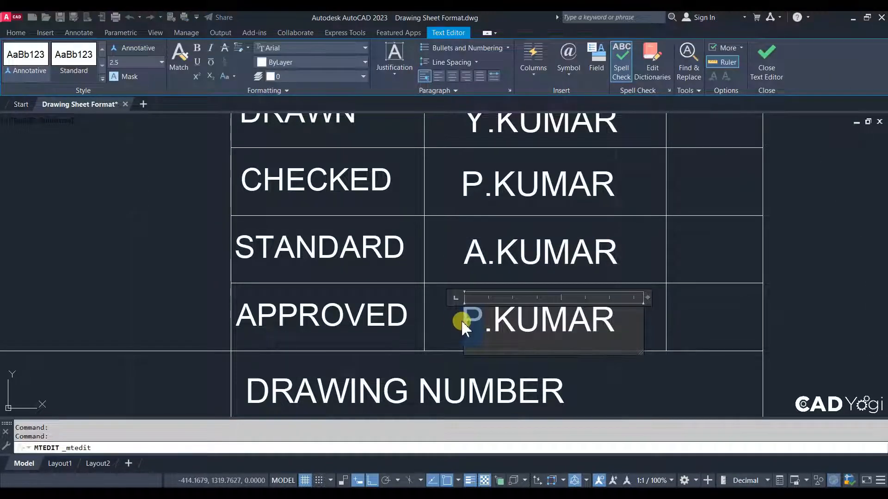
pyautogui.write('G')
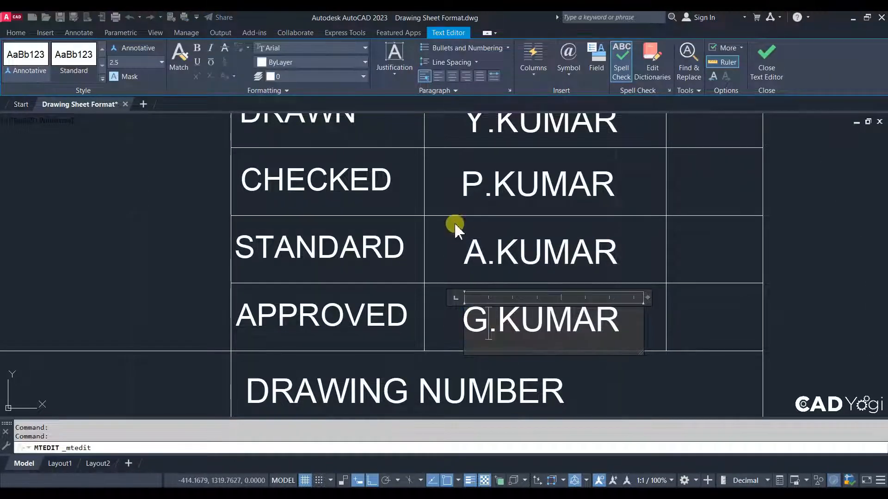
pyautogui.click(456, 240)
# Add the date 22.05.22 as multiline text in the last column's cell of the DESIGNED row.
pyautogui.scroll(-2, 456, 254)
pyautogui.scroll(1, 452, 172)
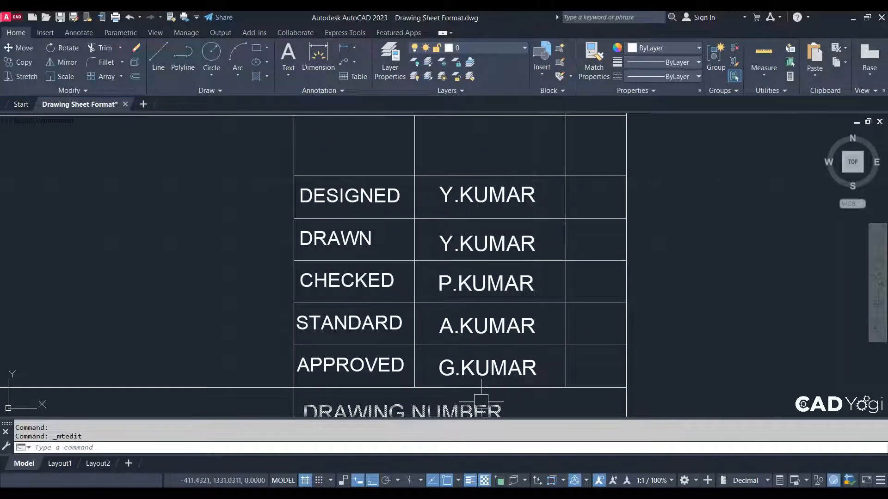
pyautogui.scroll(-2, 475, 287)
pyautogui.moveTo(476, 287); pyautogui.dragTo(397, 263, button='middle')
pyautogui.scroll(4, 398, 259)
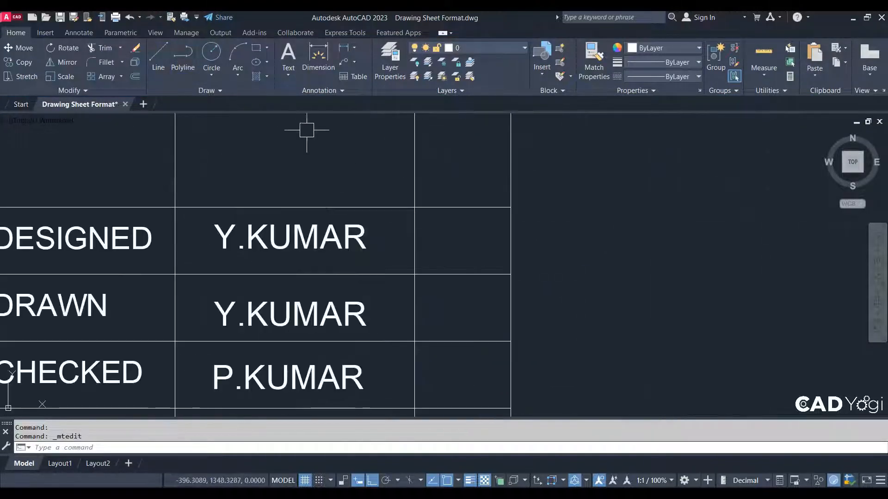
pyautogui.press('Return')
pyautogui.scroll(2, 415, 228)
pyautogui.click(440, 225)
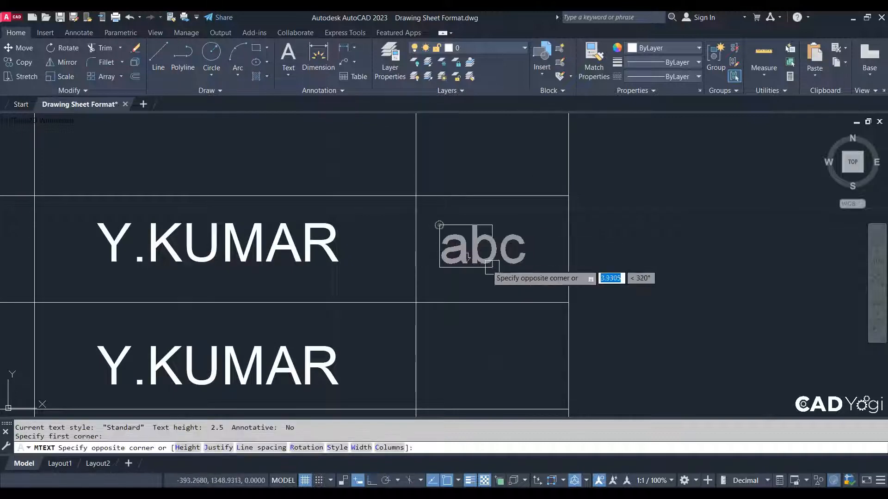
pyautogui.click(548, 271)
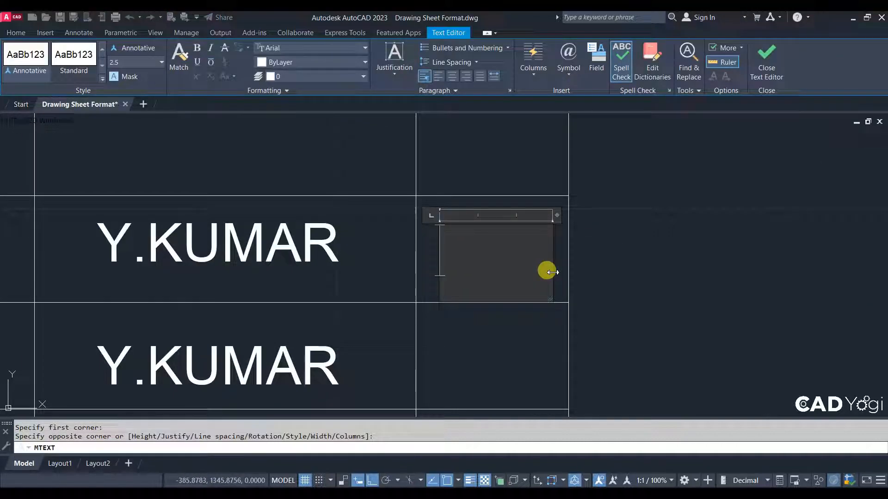
pyautogui.write('22.05.')
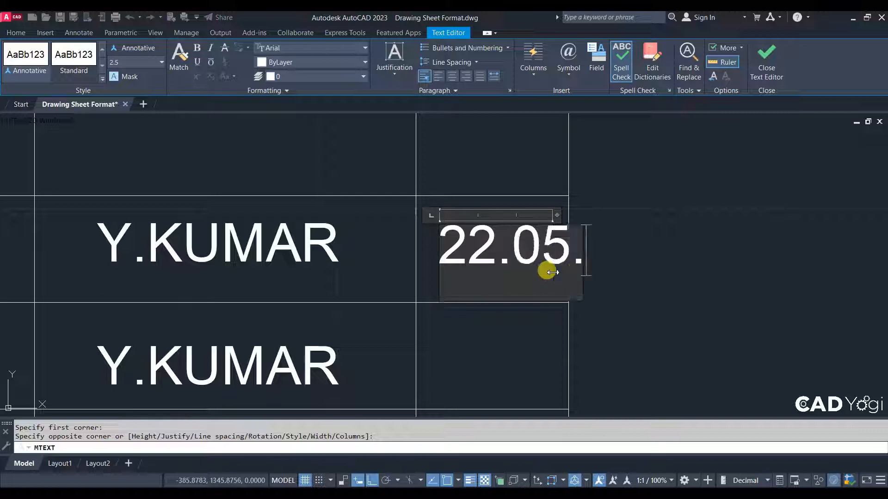
pyautogui.write('22')
# Set the text height of the whole date to 1.5.
pyautogui.hotkey('ctrl', 'a')
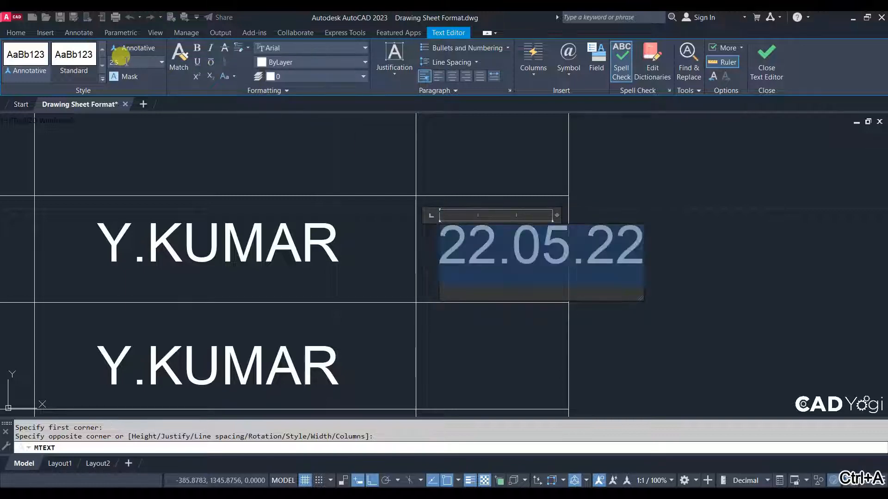
pyautogui.press('Return')
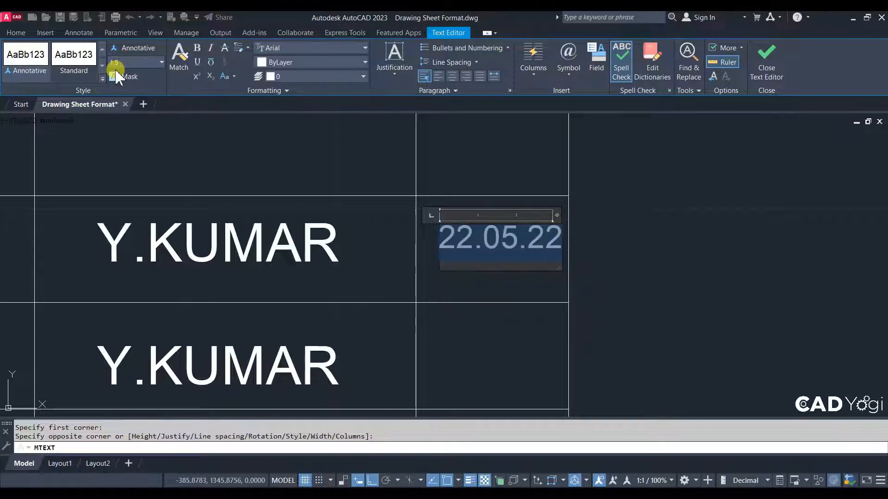
pyautogui.click(570, 252)
# Move the date slightly left and down to the middle of its cell in the DESIGNED row.
pyautogui.click(498, 243)
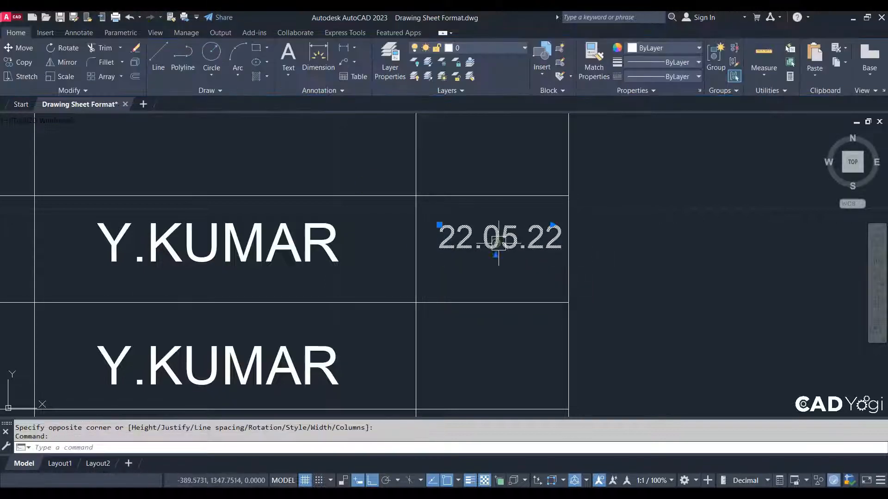
pyautogui.write('m')
pyautogui.press('space')
pyautogui.click(657, 276)
pyautogui.click(647, 275)
pyautogui.click(527, 247)
pyautogui.press('space')
pyautogui.click(612, 270)
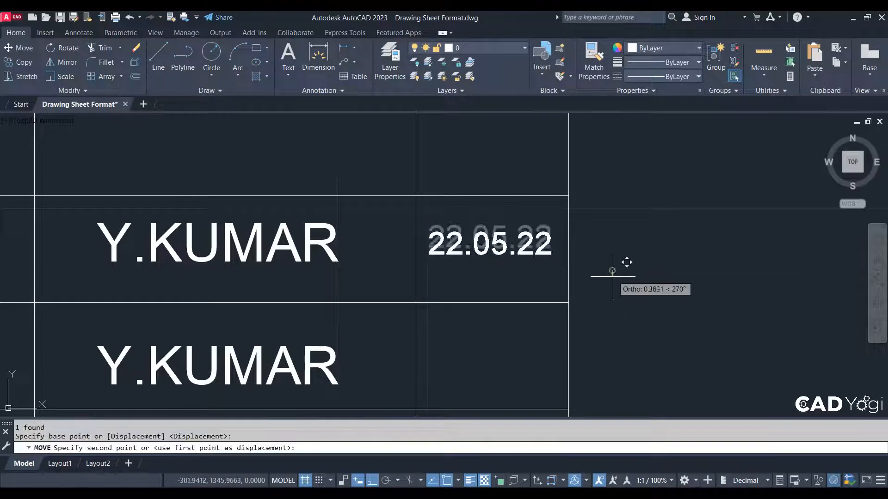
pyautogui.click(614, 280)
# Copy the date straight down into the last-column cells of the DRAWN, CHECKED, STANDARD and APPROVED rows.
pyautogui.write('co')
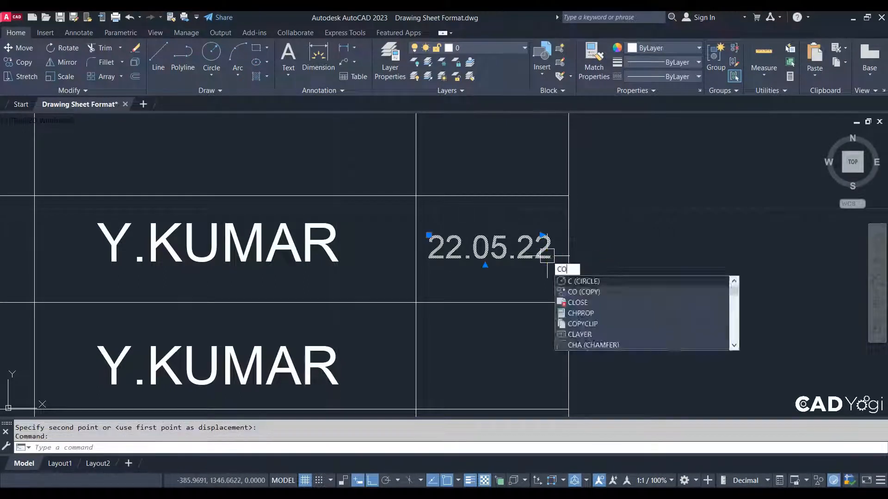
pyautogui.press('space')
pyautogui.click(568, 196)
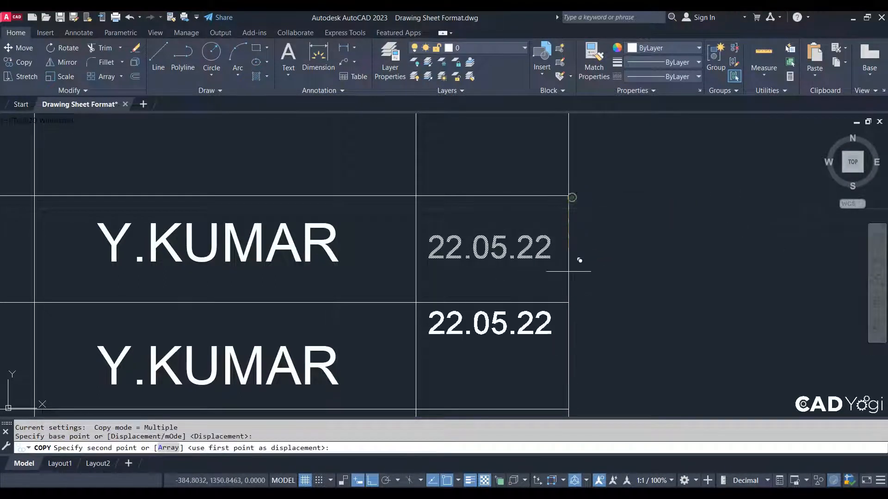
pyautogui.click(568, 302)
pyautogui.moveTo(550, 378); pyautogui.dragTo(599, 206, button='middle')
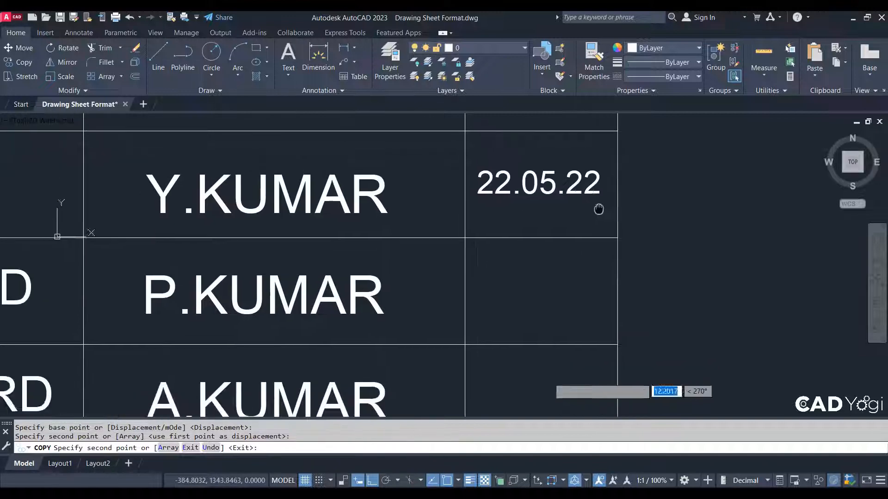
pyautogui.click(618, 238)
pyautogui.moveTo(619, 344); pyautogui.dragTo(624, 234, button='middle')
pyautogui.click(613, 341)
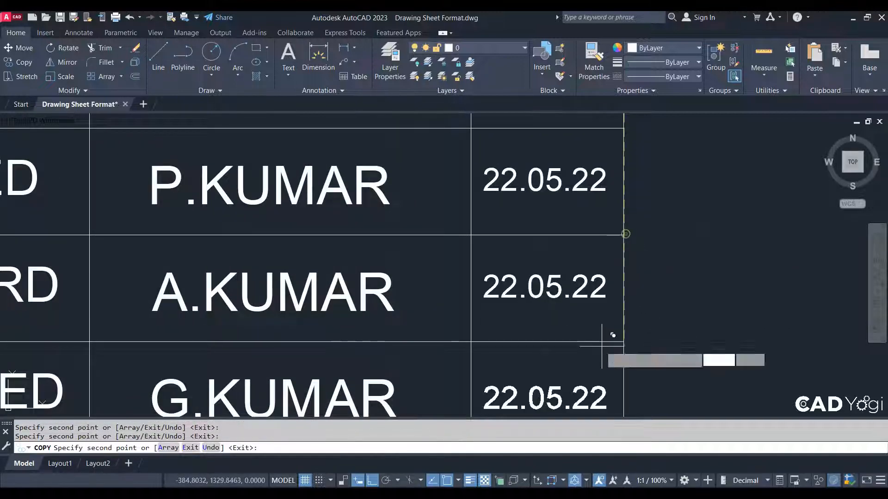
pyautogui.moveTo(613, 342); pyautogui.dragTo(630, 254, button='middle')
pyautogui.hotkey('ctrl', 'z')
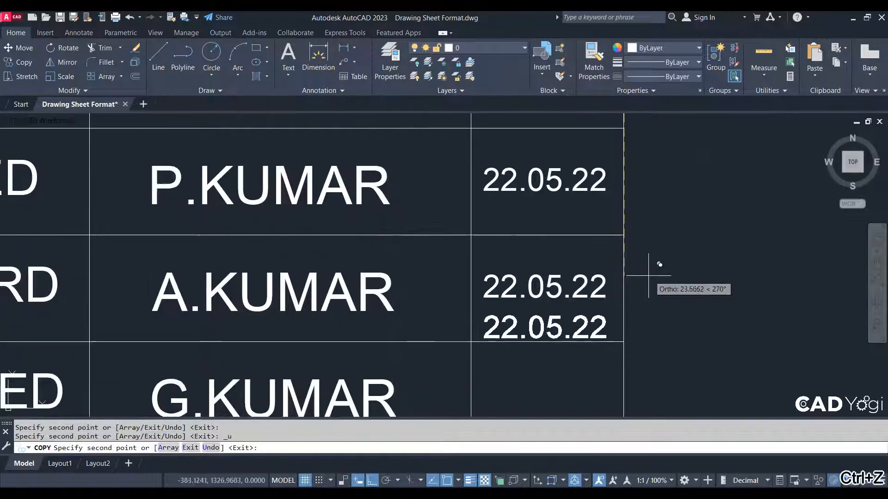
pyautogui.scroll(-8, 635, 331)
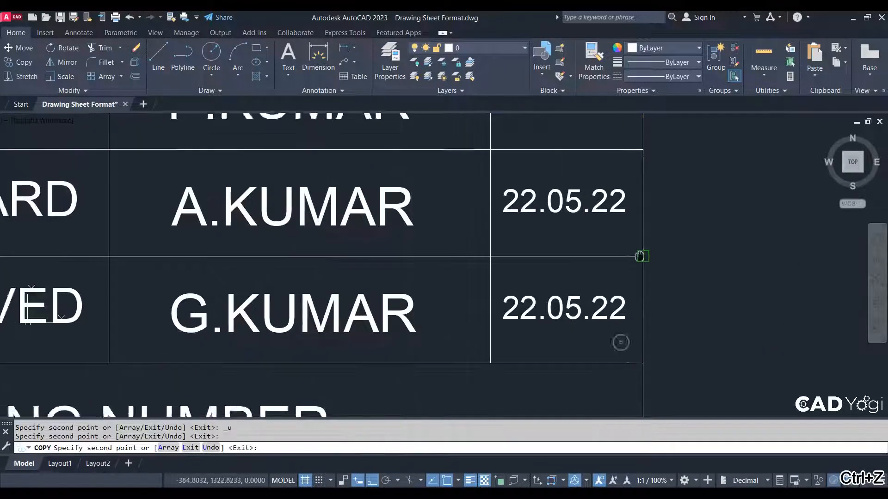
pyautogui.press('Escape')
# Copy the NAME and DATE headings from the reference title block into the top row of the new title block's table.
pyautogui.scroll(-2, 451, 278)
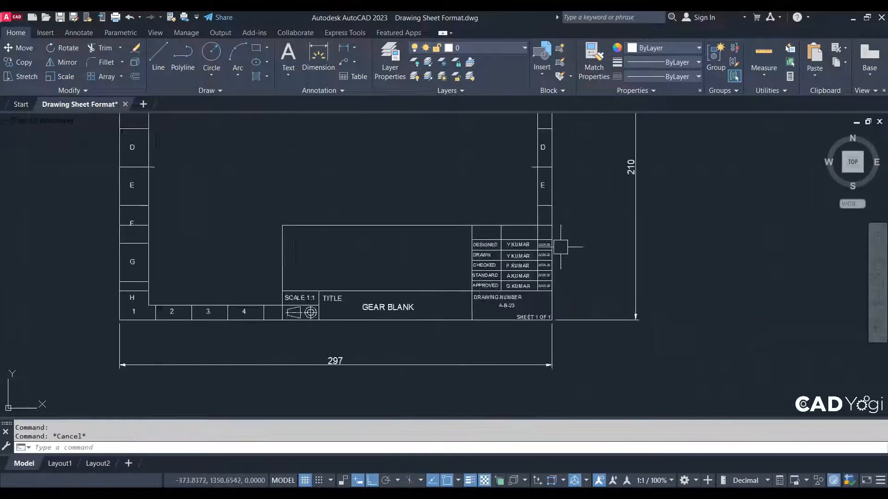
pyautogui.moveTo(384, 282); pyautogui.dragTo(706, 299, button='middle')
pyautogui.scroll(6, 405, 231)
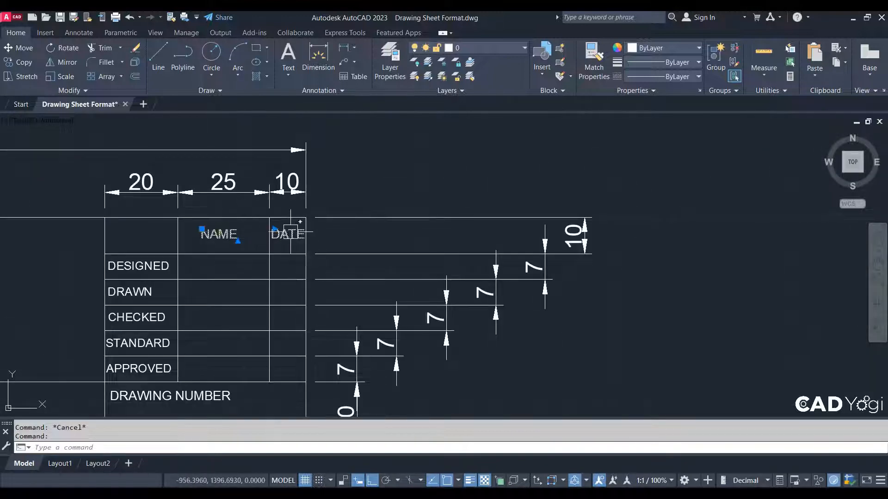
pyautogui.write('co')
pyautogui.press('Return')
pyautogui.scroll(2, 306, 229)
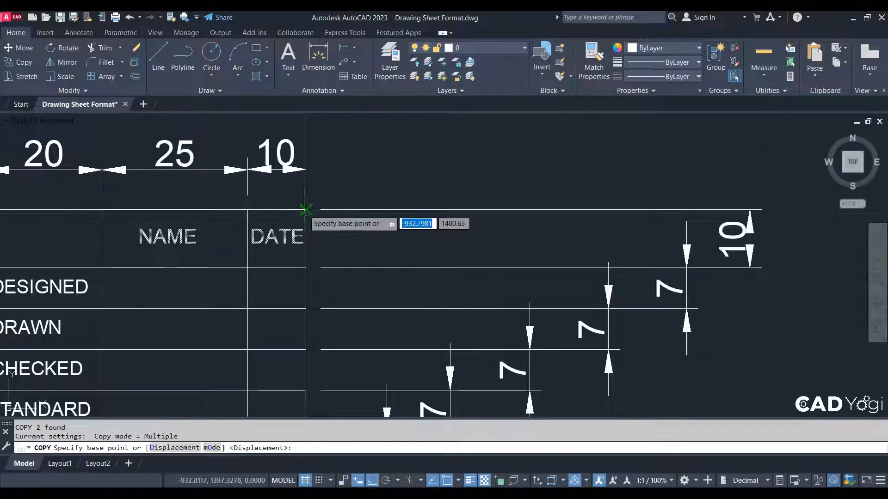
pyautogui.click(306, 209)
pyautogui.scroll(-6, 322, 221)
pyautogui.moveTo(779, 343); pyautogui.dragTo(294, 266, button='middle')
pyautogui.scroll(4, 573, 185)
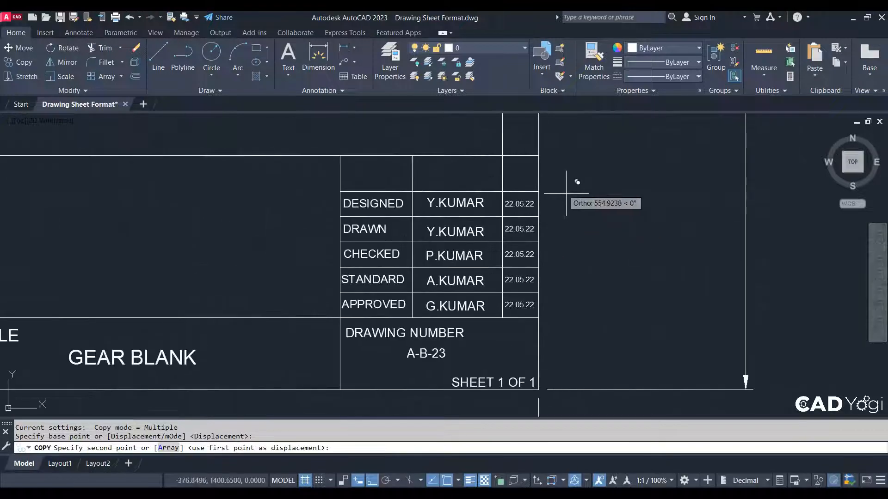
pyautogui.click(534, 152)
pyautogui.press('Escape')
# Add the firm name CAD YOGI as multiline text with height 10 in the large empty cell above the title row.
pyautogui.scroll(-5, 415, 236)
pyautogui.moveTo(220, 259); pyautogui.dragTo(496, 299, button='middle')
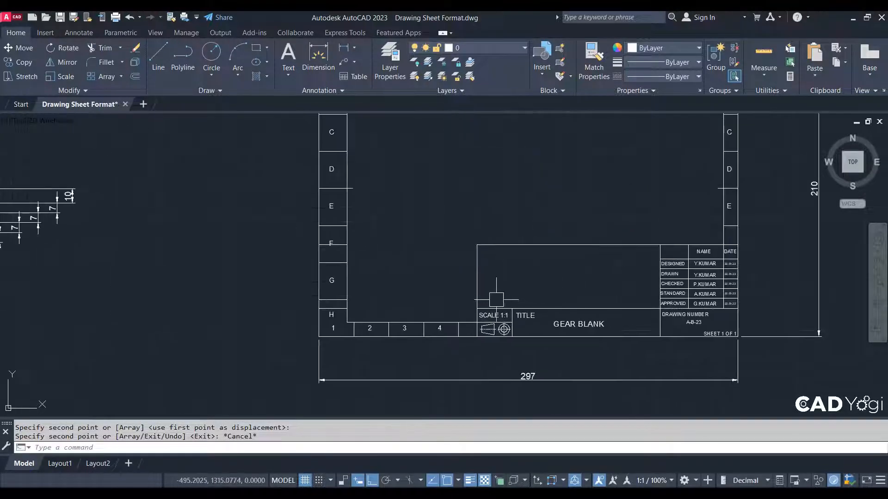
pyautogui.scroll(-5, 450, 294)
pyautogui.scroll(2, 266, 278)
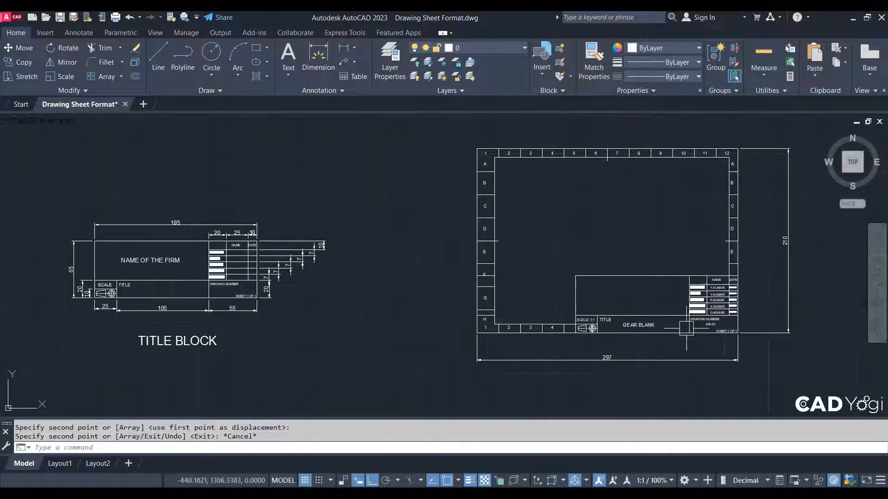
pyautogui.scroll(2, 686, 328)
pyautogui.press('Return')
pyautogui.scroll(2, 568, 276)
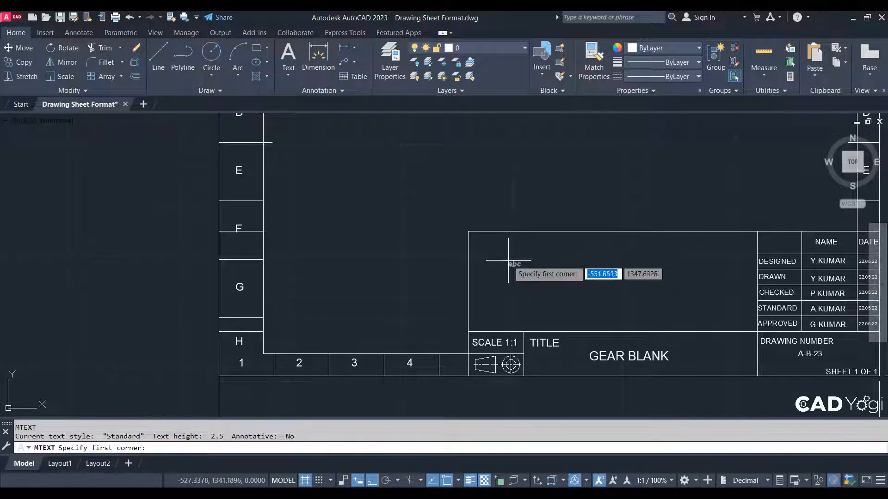
pyautogui.click(522, 262)
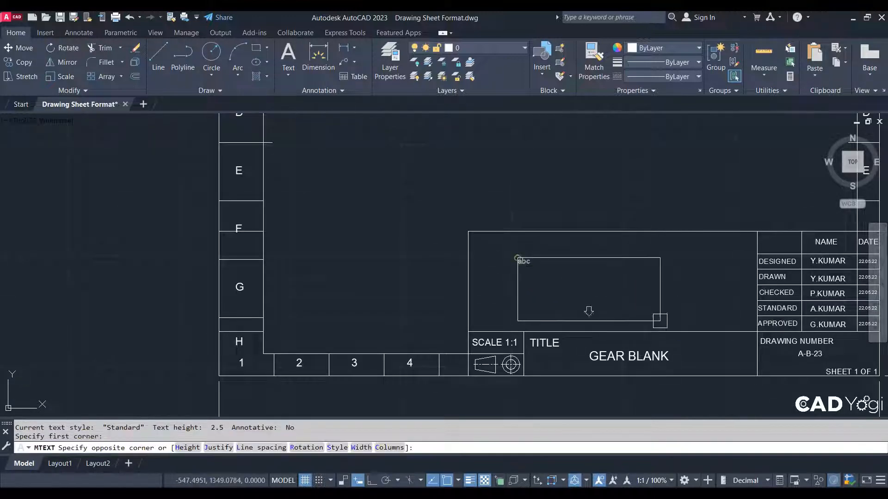
pyautogui.click(738, 319)
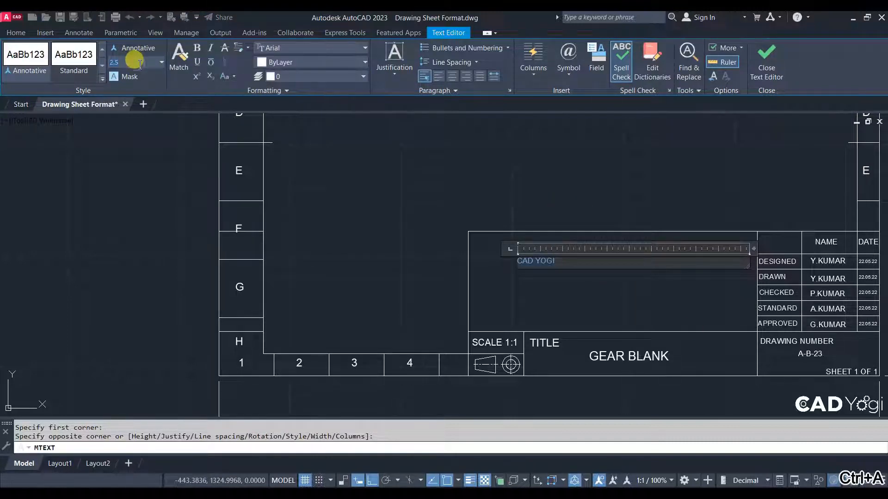
pyautogui.press('Return')
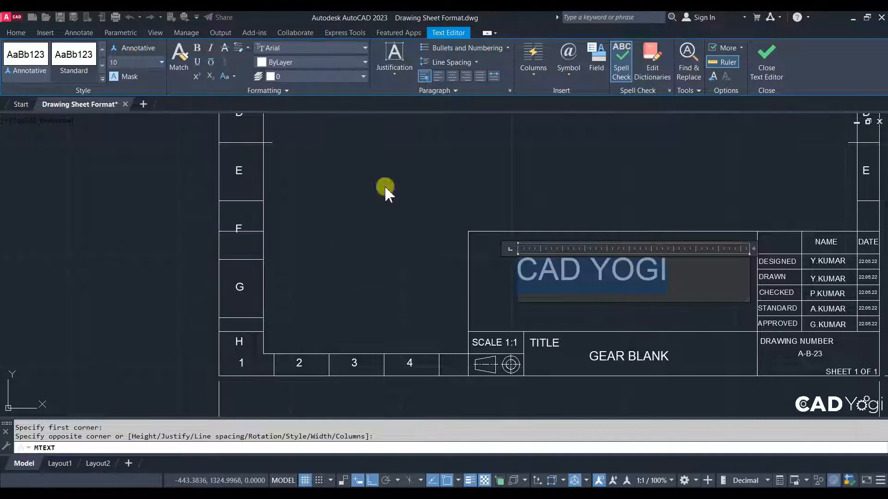
pyautogui.click(420, 186)
# Move the CAD YOGI firm name slightly right and down towards the middle of the large cell above the title row.
pyautogui.click(612, 278)
pyautogui.press('Return')
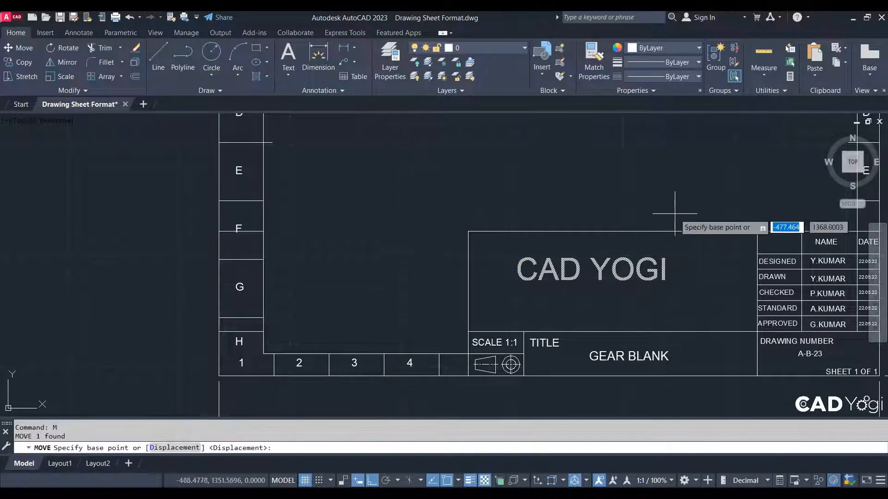
pyautogui.click(690, 213)
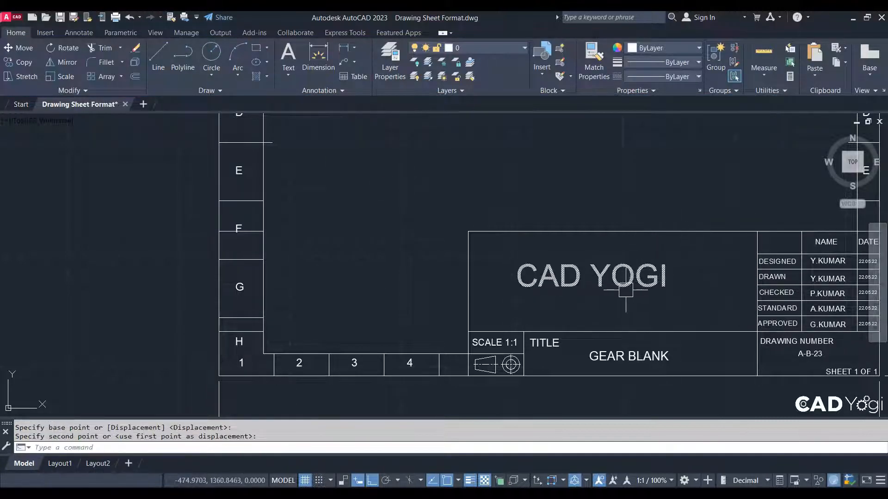
pyautogui.press('Return')
pyautogui.click(607, 162)
pyautogui.click(617, 162)
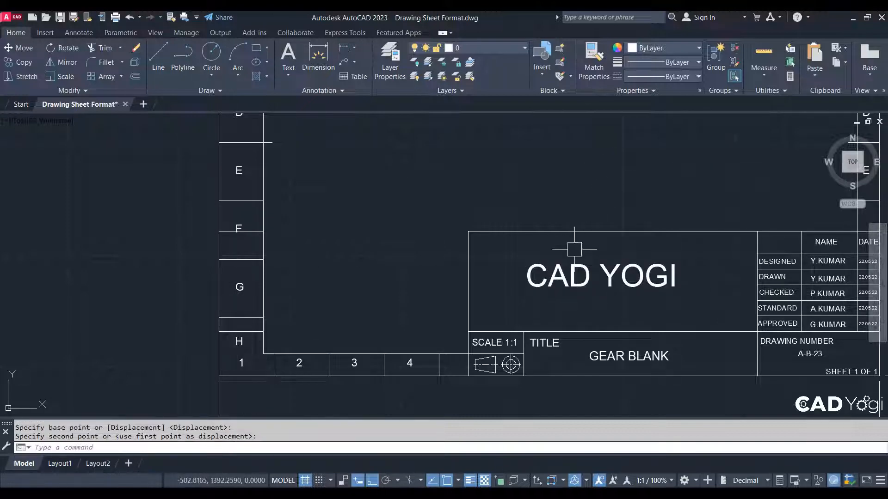
pyautogui.click(570, 277)
pyautogui.press('Return')
pyautogui.click(647, 175)
pyautogui.click(645, 180)
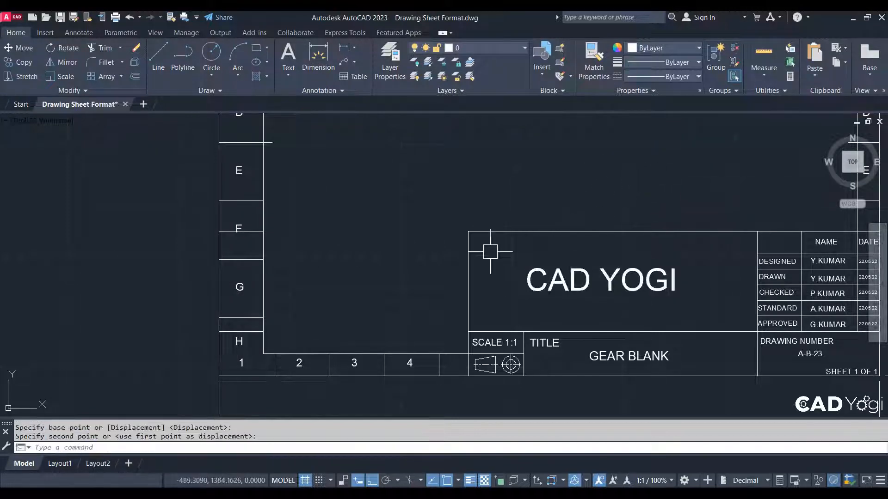
# Make the CAD YOGI firm name bold and shift it slightly right to centre it in its cell.
pyautogui.scroll(-1, 489, 252)
pyautogui.moveTo(459, 289); pyautogui.dragTo(383, 330, button='middle')
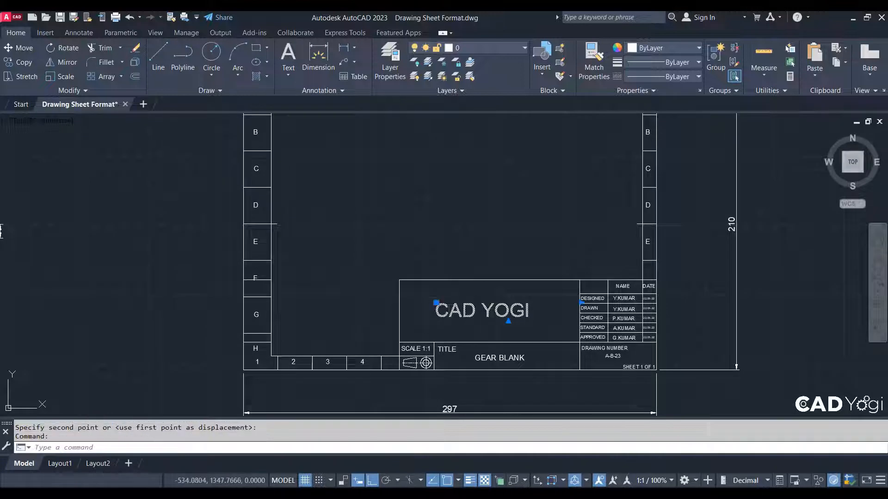
pyautogui.doubleClick(461, 325)
pyautogui.hotkey('ctrl', 'a')
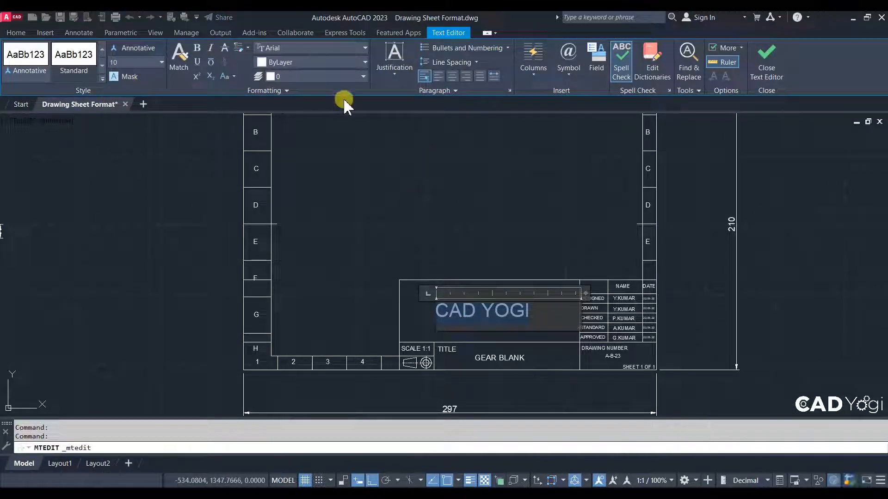
pyautogui.click(544, 277)
pyautogui.scroll(2, 525, 312)
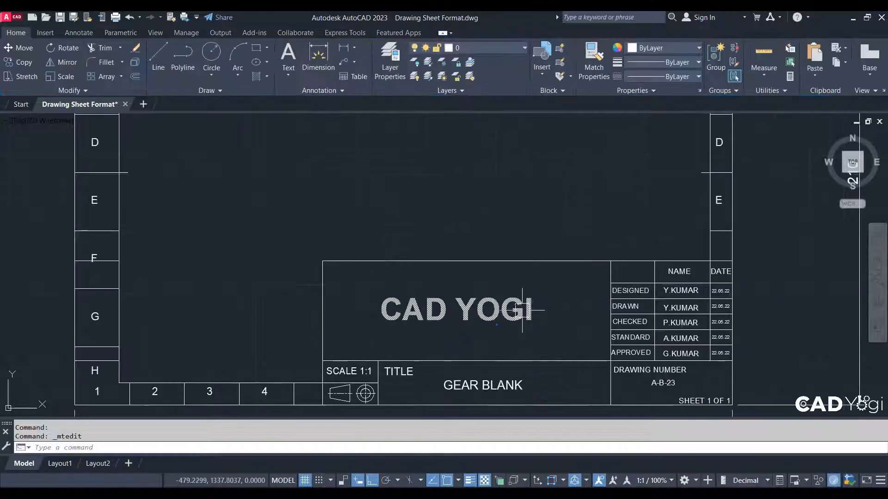
pyautogui.write('m')
pyautogui.press('Return')
pyautogui.click(515, 175)
pyautogui.click(527, 179)
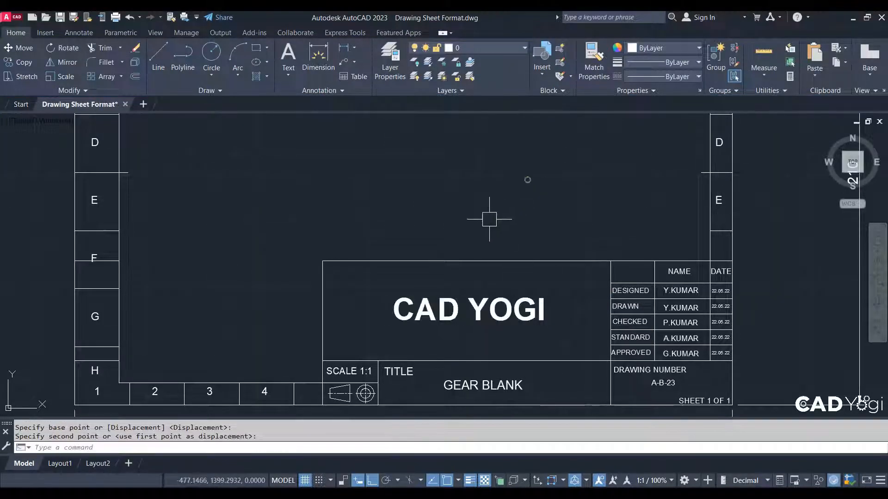
# Compare the new sheet's title block with the dimensioned reference title block.
pyautogui.scroll(-2, 424, 272)
pyautogui.moveTo(423, 272); pyautogui.dragTo(416, 315, button='middle')
pyautogui.scroll(-2, 480, 362)
pyautogui.moveTo(480, 362); pyautogui.dragTo(580, 348, button='middle')
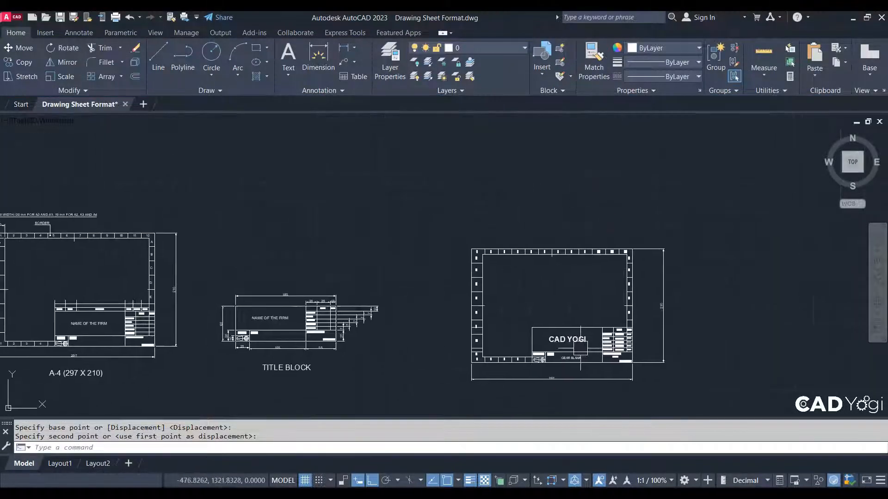
pyautogui.scroll(2, 553, 337)
pyautogui.scroll(2, 136, 321)
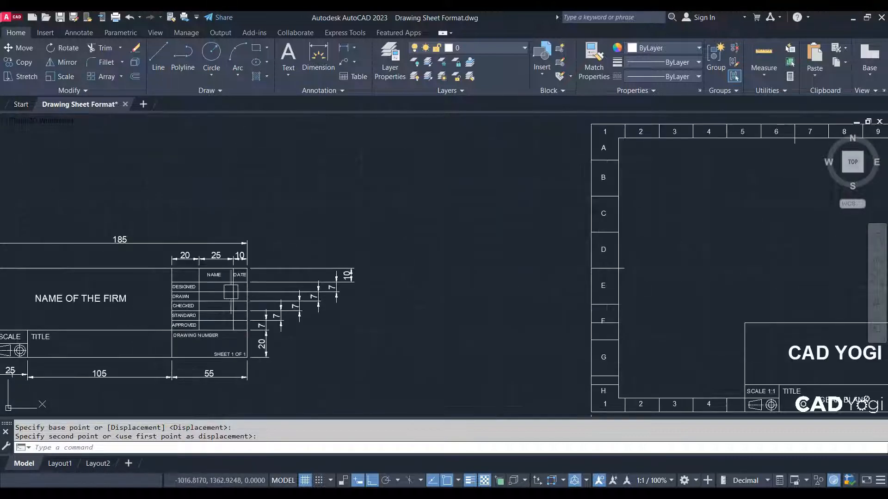
pyautogui.moveTo(229, 292); pyautogui.dragTo(499, 366, button='middle')
pyautogui.scroll(-2, 484, 368)
pyautogui.scroll(2, 499, 370)
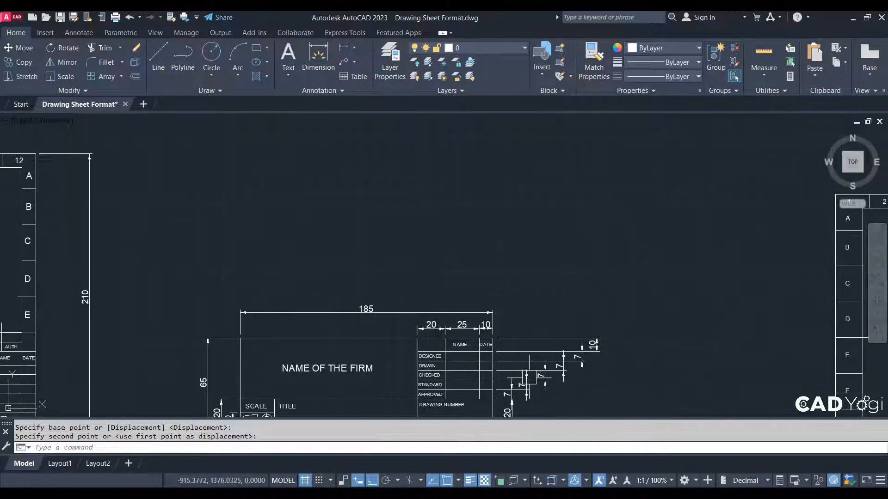
pyautogui.moveTo(549, 391)
pyautogui.mouseDown(button='middle')
pyautogui.moveTo(456, 349)
pyautogui.moveTo(20, 297)
pyautogui.mouseUp(button='middle')
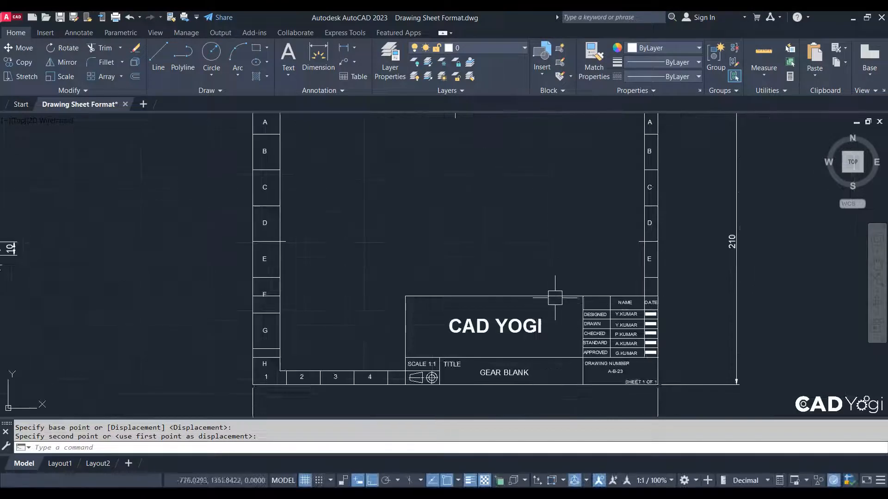
# Offset the new title block's top line 7 mm upward and extend the block's left edge to the new line.
pyautogui.scroll(2, 551, 296)
pyautogui.press('Return')
pyautogui.press('Return')
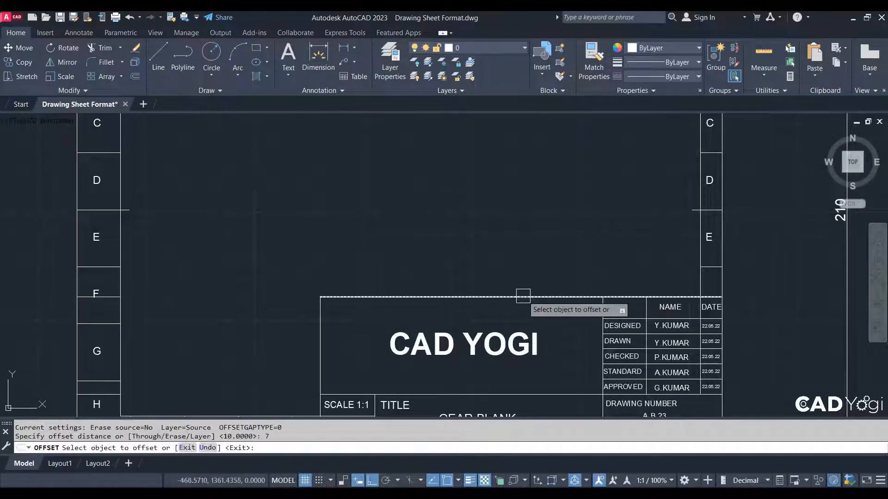
pyautogui.click(521, 296)
pyautogui.click(518, 262)
pyautogui.press('Escape')
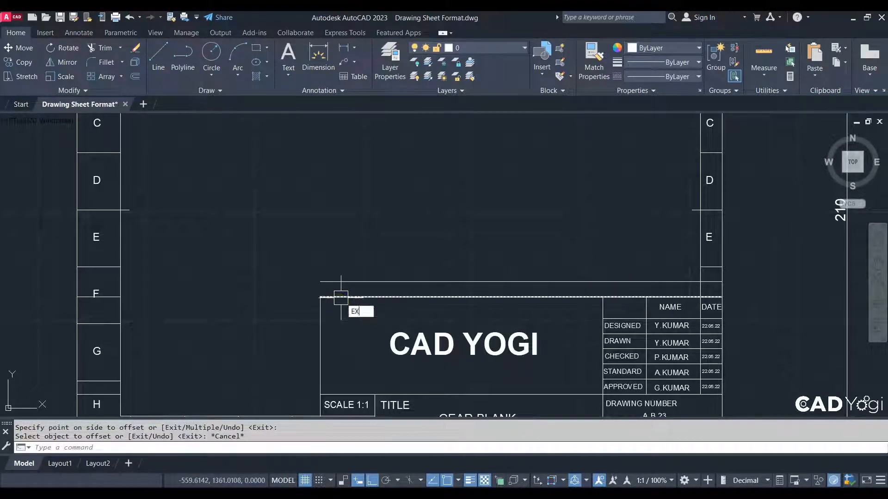
pyautogui.write('EX')
pyautogui.press('Return')
# Add linear dimensions for the widths of the ISSUE and DATE columns above the reference A4 sheet's revision table.
pyautogui.scroll(-5, 351, 311)
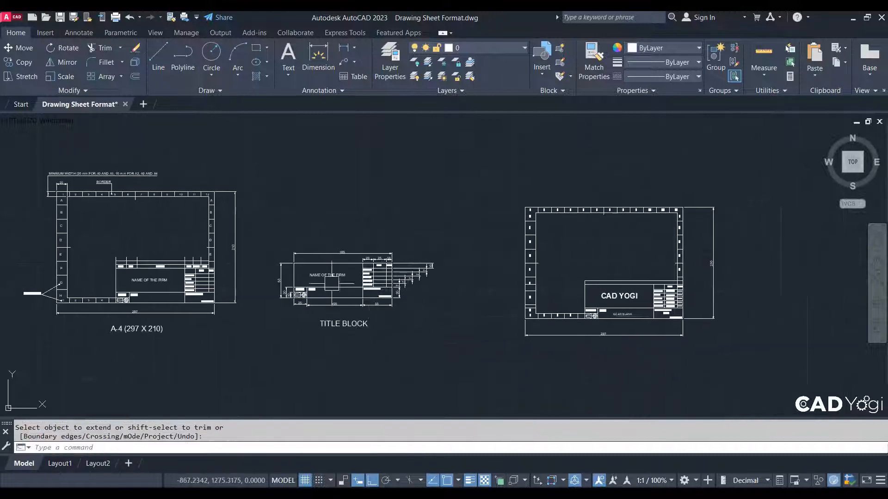
pyautogui.moveTo(95, 253); pyautogui.dragTo(220, 268, button='middle')
pyautogui.scroll(2, 208, 272)
pyautogui.press('Escape')
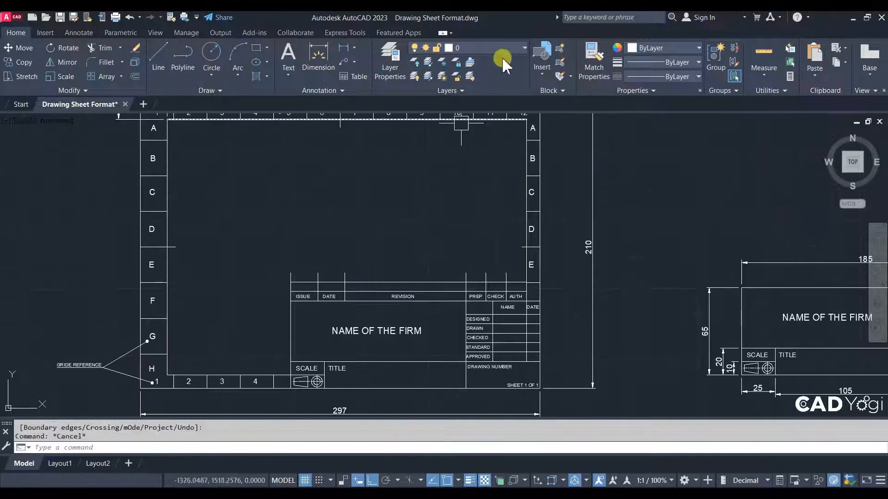
pyautogui.click(343, 48)
pyautogui.scroll(4, 315, 246)
pyautogui.click(321, 314)
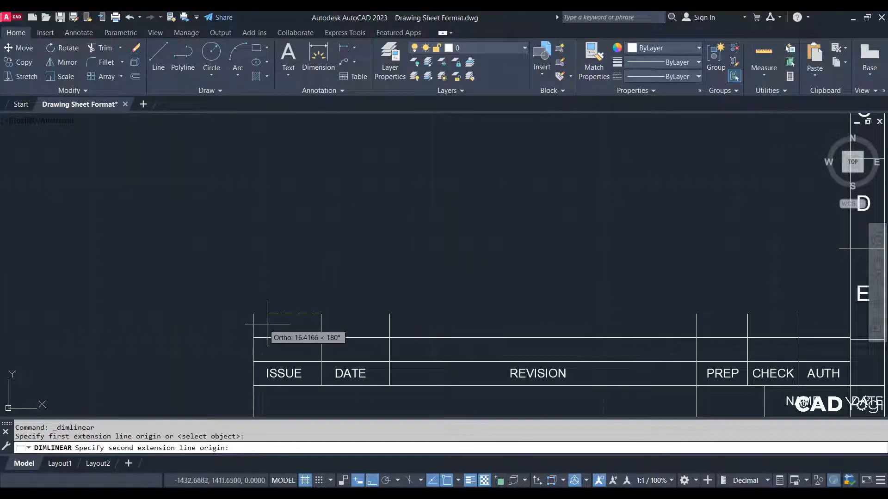
pyautogui.click(253, 314)
pyautogui.click(296, 261)
pyautogui.press('Return')
pyautogui.click(321, 332)
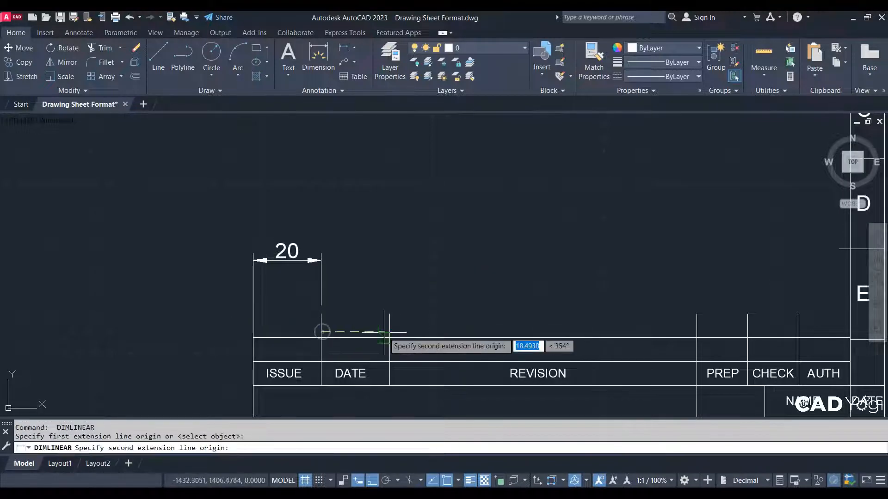
pyautogui.click(384, 331)
pyautogui.click(355, 269)
# Add a linear dimension for the PREP column's width above the reference sheet's revision table.
pyautogui.moveTo(540, 323); pyautogui.dragTo(351, 309, button='middle')
pyautogui.press('Return')
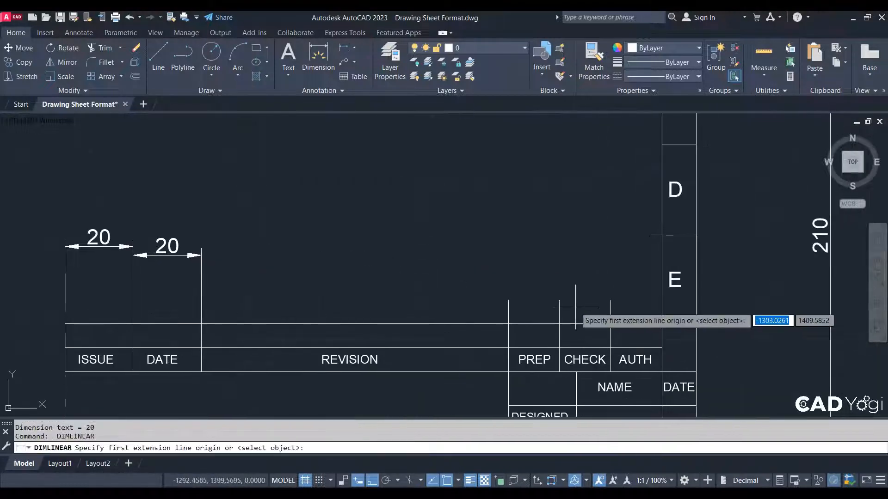
pyautogui.click(565, 314)
pyautogui.press('Escape')
pyautogui.press('Return')
pyautogui.click(559, 314)
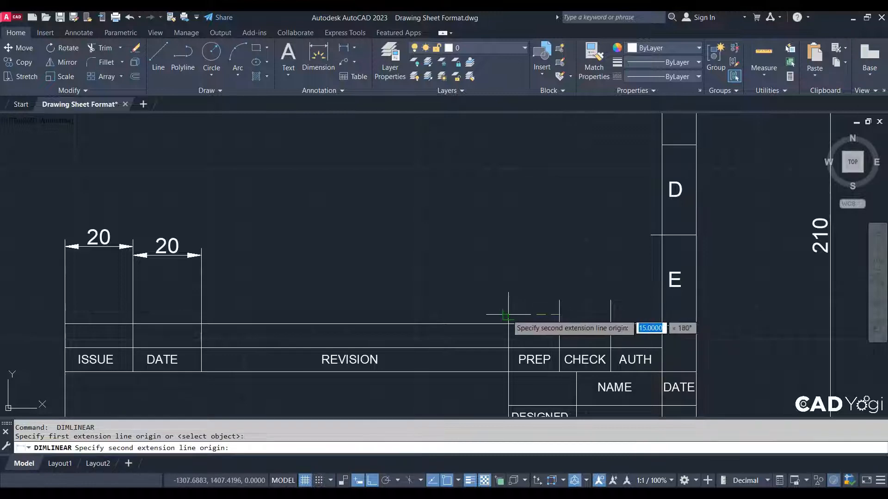
pyautogui.click(509, 315)
pyautogui.click(533, 276)
# Dimension the widths of the CHECK and AUTH columns above the reference sheet's revision table.
pyautogui.press('Return')
pyautogui.click(560, 324)
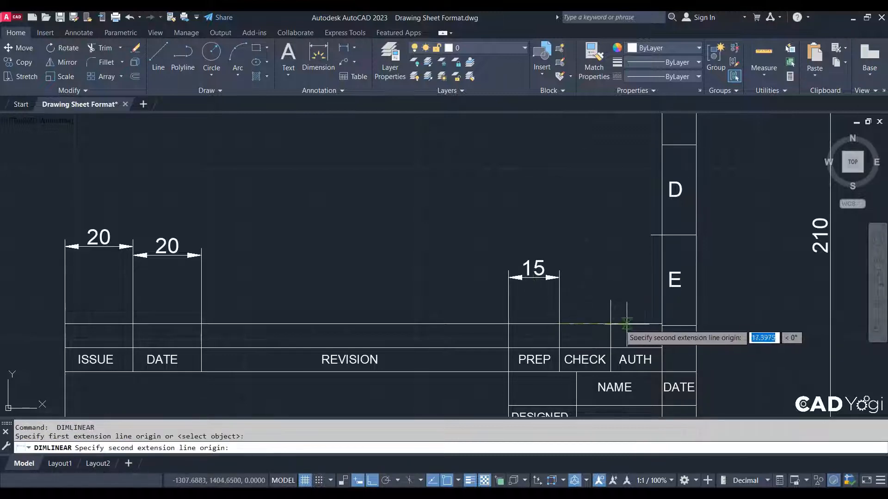
pyautogui.click(601, 255)
pyautogui.press('Return')
pyautogui.click(610, 323)
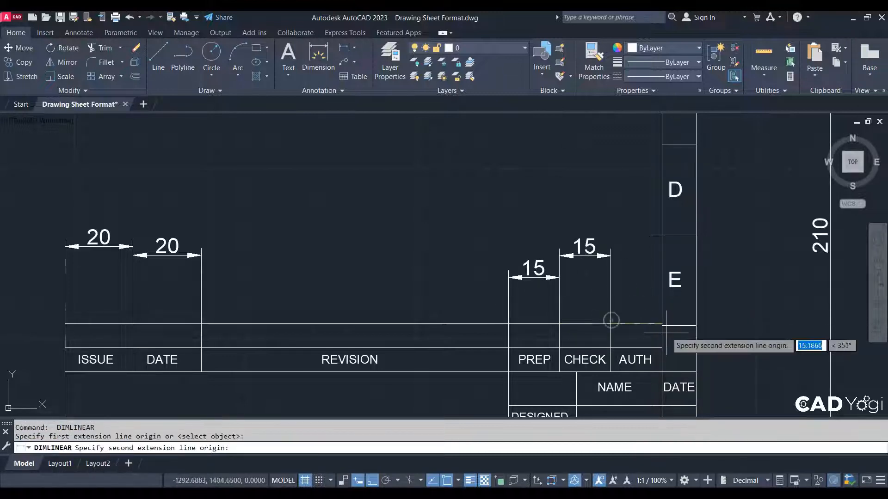
pyautogui.click(661, 325)
pyautogui.click(636, 277)
pyautogui.scroll(-6, 219, 247)
pyautogui.press('Escape')
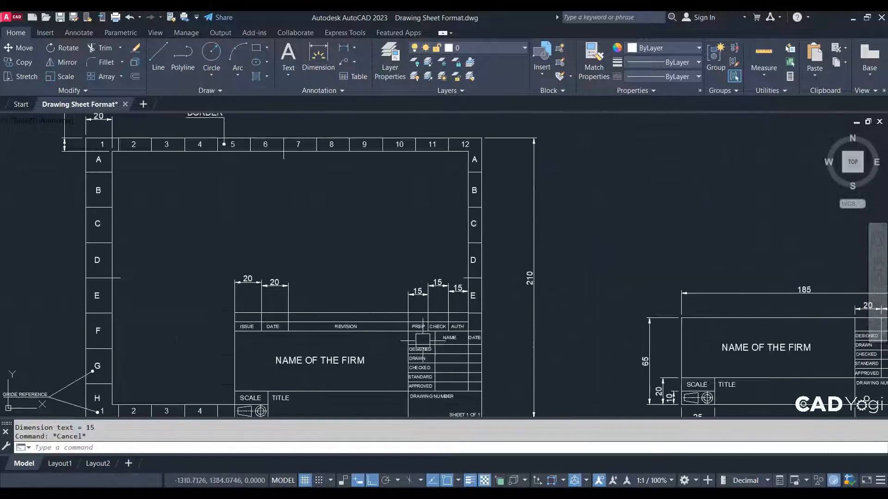
# Offset the new title block's left edge 20 mm inward twice to form the ISSUE and DATE column lines.
pyautogui.moveTo(353, 325); pyautogui.dragTo(45, 239, button='middle')
pyautogui.scroll(2, 316, 263)
pyautogui.moveTo(547, 346); pyautogui.dragTo(19, 333, button='middle')
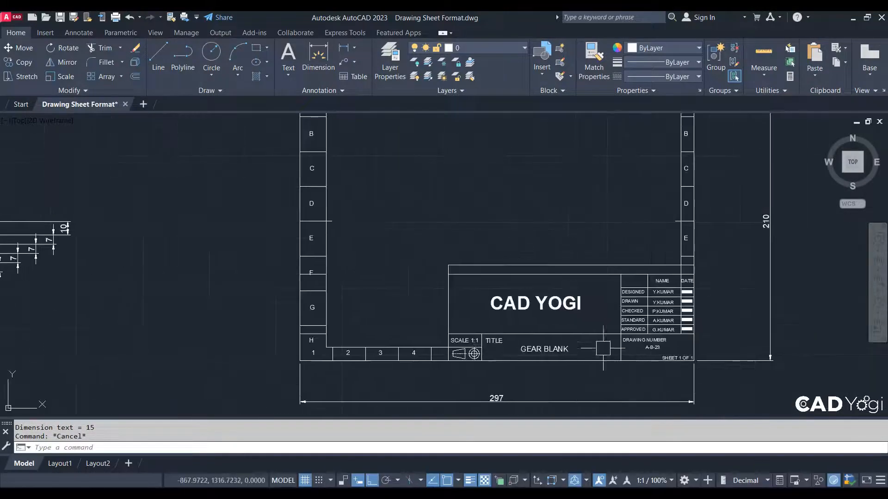
pyautogui.moveTo(603, 349); pyautogui.dragTo(560, 361, button='middle')
pyautogui.scroll(2, 514, 310)
pyautogui.press('Return')
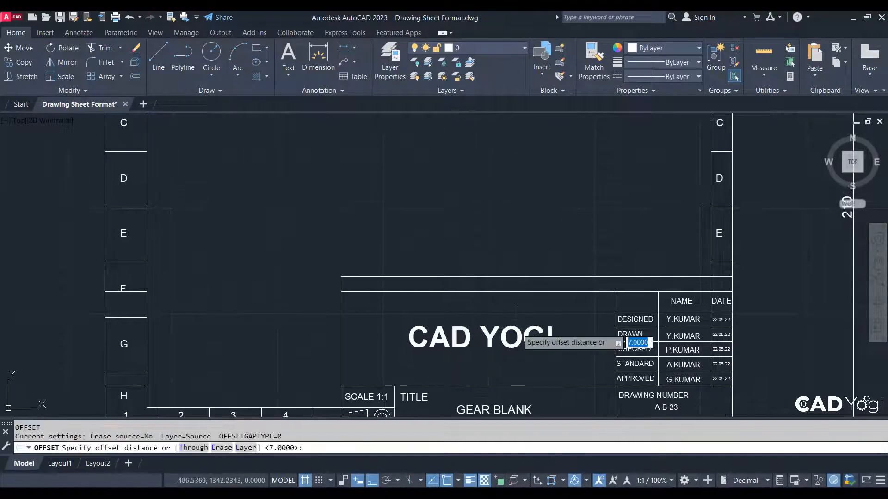
pyautogui.write('20')
pyautogui.press('Return')
pyautogui.scroll(2, 346, 297)
pyautogui.click(338, 318)
pyautogui.click(355, 318)
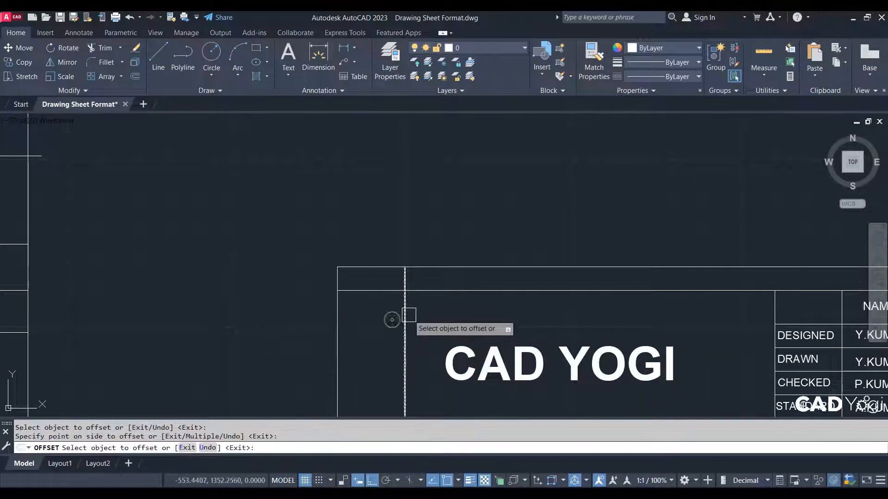
pyautogui.click(405, 318)
pyautogui.click(477, 318)
pyautogui.press('Escape')
# Trim the two 20 mm offset lines below the revision row and erase the leftover segment crossing the firm name.
pyautogui.moveTo(517, 311); pyautogui.dragTo(439, 315)
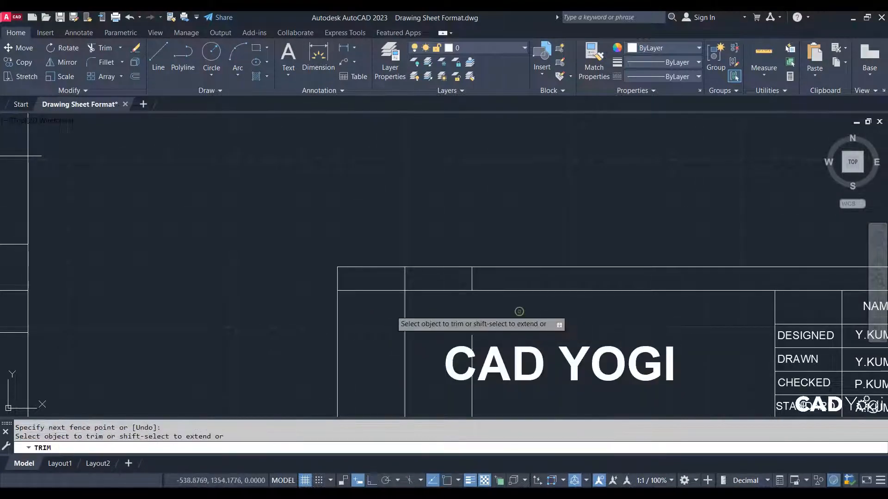
pyautogui.moveTo(374, 313); pyautogui.dragTo(420, 319)
pyautogui.press('Escape')
pyautogui.click(469, 385)
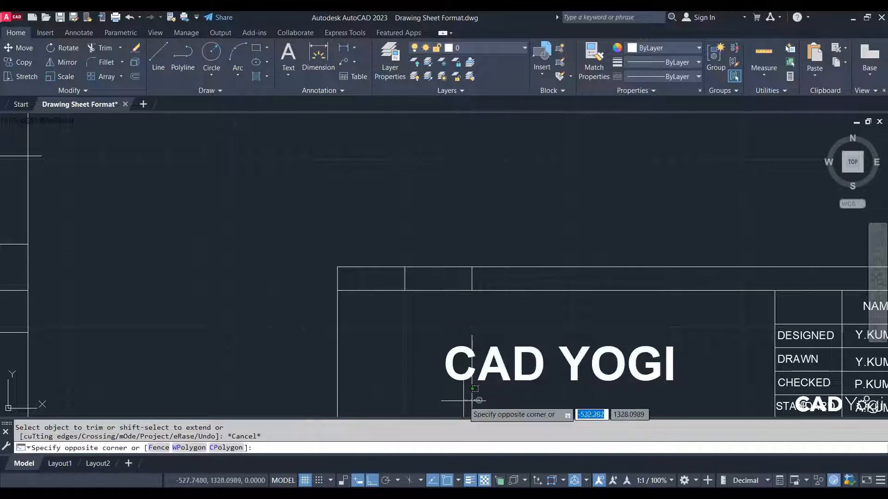
pyautogui.click(439, 414)
pyautogui.write('E')
pyautogui.press('Return')
# Offset the inner right border line 15 mm to the left three times in succession for the PREP, CHECK and AUTH columns.
pyautogui.scroll(-4, 601, 342)
pyautogui.write('o')
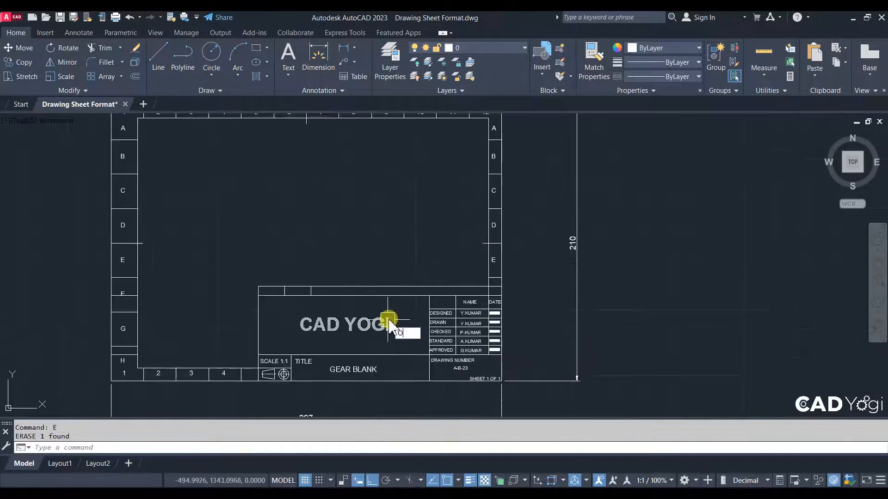
pyautogui.press('Return')
pyautogui.write('15')
pyautogui.press('Return')
pyautogui.scroll(9, 601, 326)
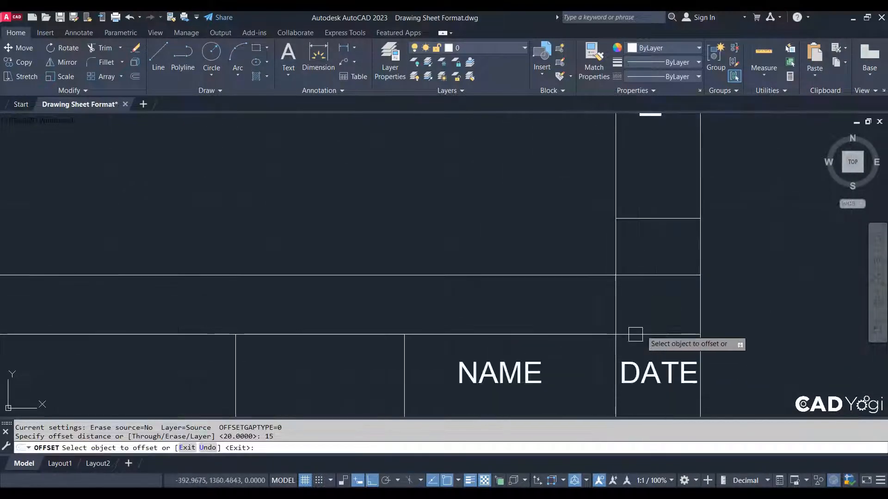
pyautogui.click(611, 301)
pyautogui.click(491, 309)
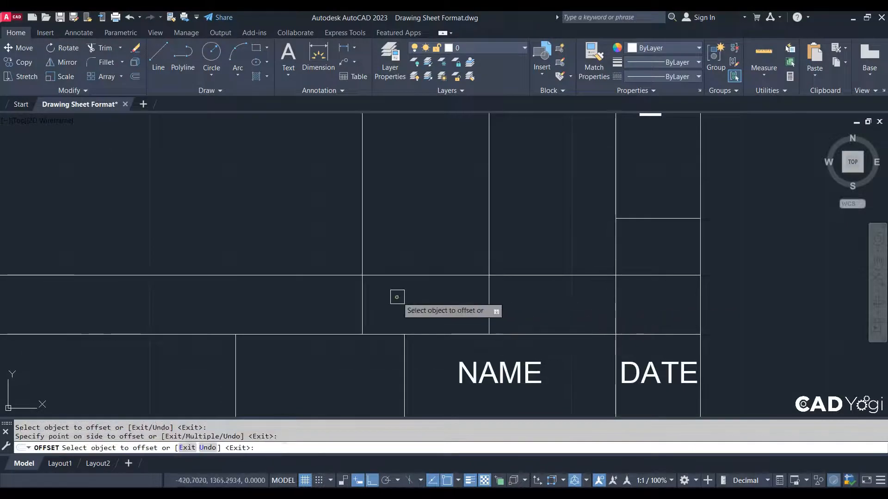
pyautogui.click(361, 293)
pyautogui.click(250, 294)
pyautogui.press('Escape')
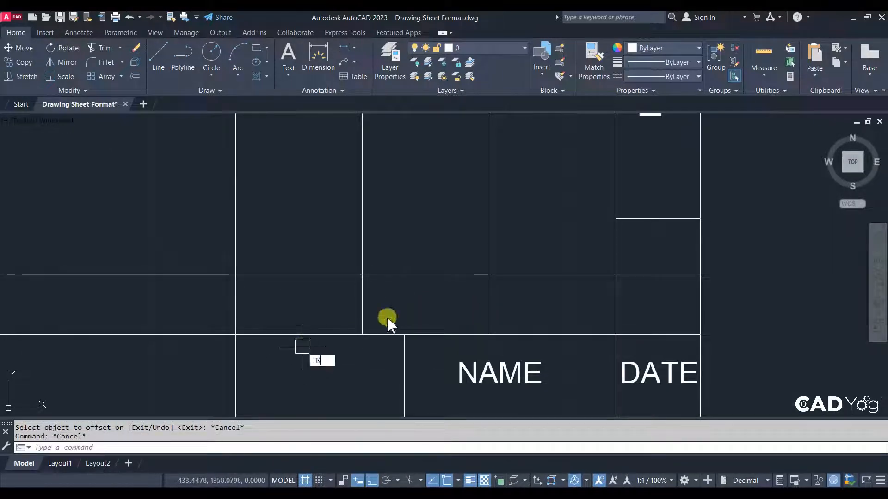
# Trim the 15 mm offset lines above the revision row.
pyautogui.write('TR')
pyautogui.press('Return')
pyautogui.moveTo(524, 214); pyautogui.dragTo(153, 159)
pyautogui.press('Escape')
# Copy the ISSUE, DATE, REVISION, PREP, CHECK and AUTH labels from the A4 reference sheet into the new sheet's revision row.
pyautogui.scroll(-5, 489, 301)
pyautogui.scroll(1, 389, 309)
pyautogui.moveTo(389, 312); pyautogui.dragTo(556, 317, button='middle')
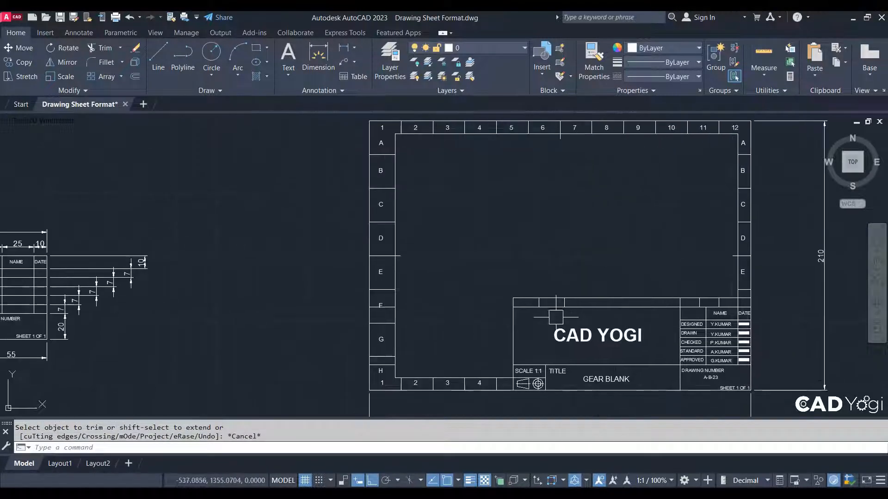
pyautogui.moveTo(311, 323)
pyautogui.mouseDown(button='middle')
pyautogui.moveTo(420, 323)
pyautogui.moveTo(576, 344)
pyautogui.mouseUp(button='middle')
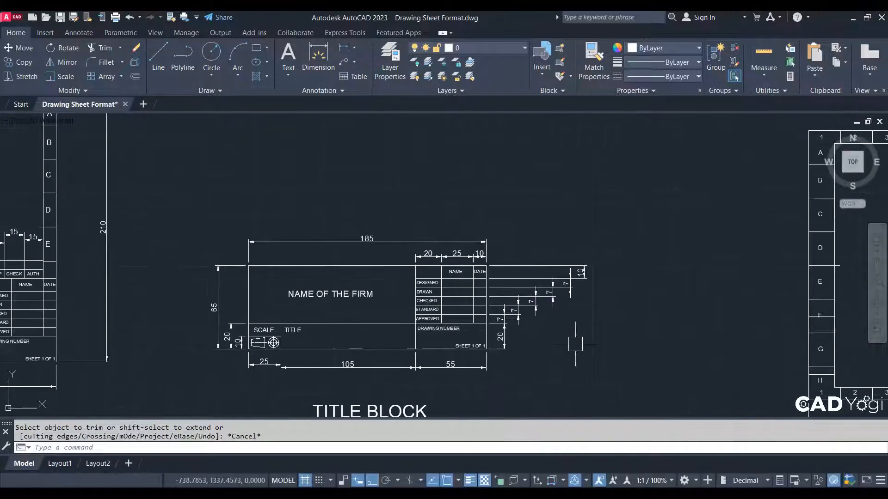
pyautogui.moveTo(374, 326); pyautogui.dragTo(724, 349, button='middle')
pyautogui.scroll(2, 443, 301)
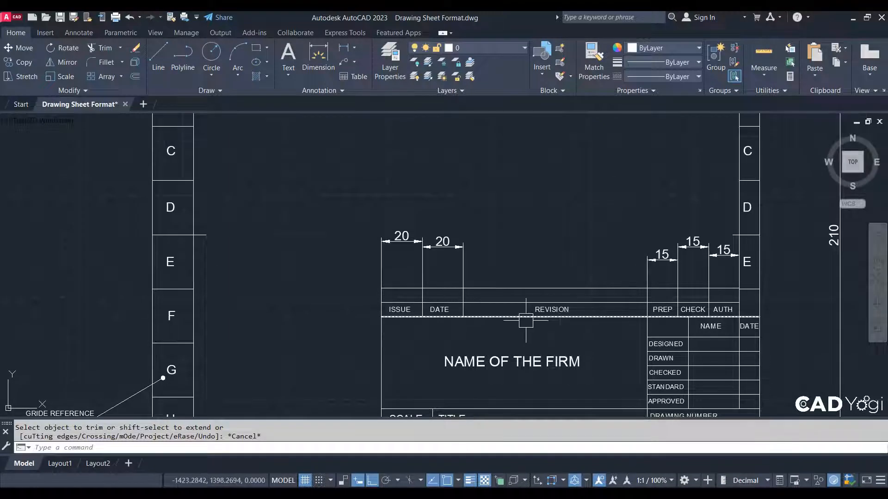
pyautogui.scroll(2, 670, 337)
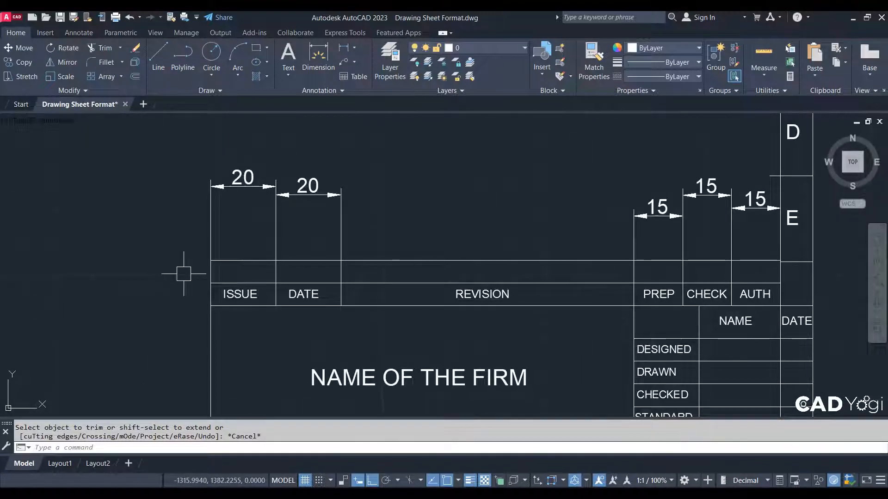
pyautogui.scroll(2, 310, 304)
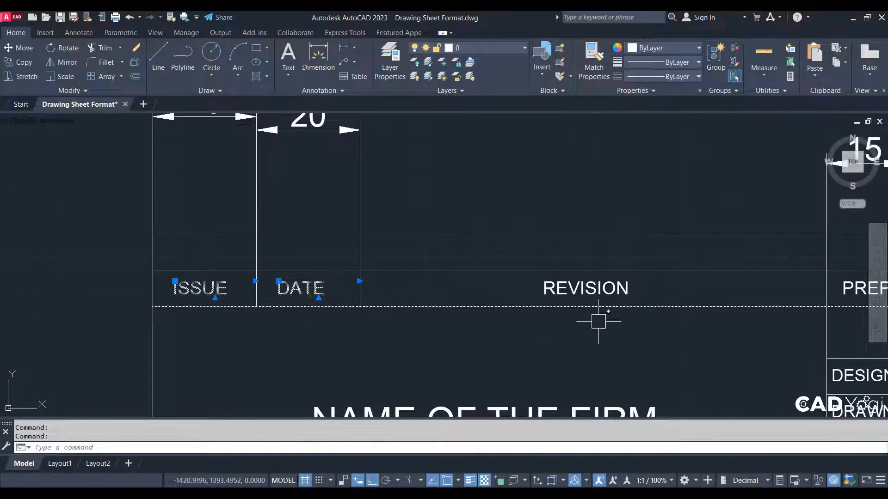
pyautogui.moveTo(699, 315); pyautogui.dragTo(339, 310, button='middle')
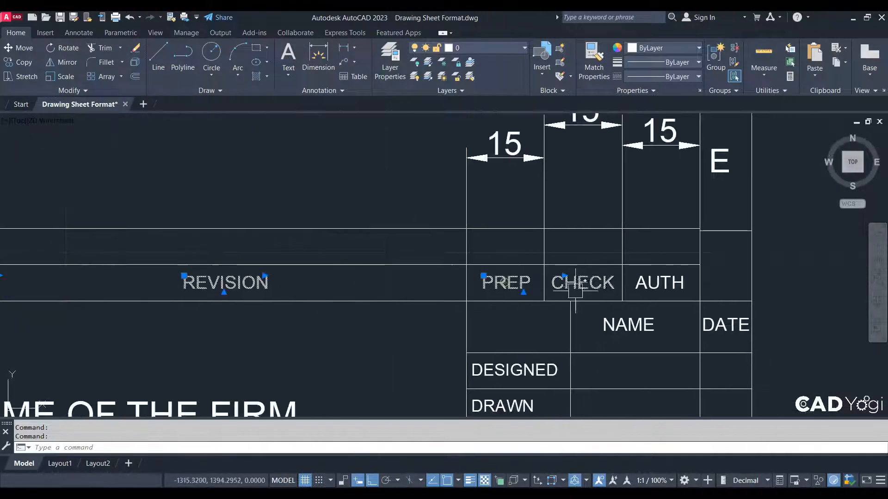
pyautogui.write('o')
pyautogui.press('Return')
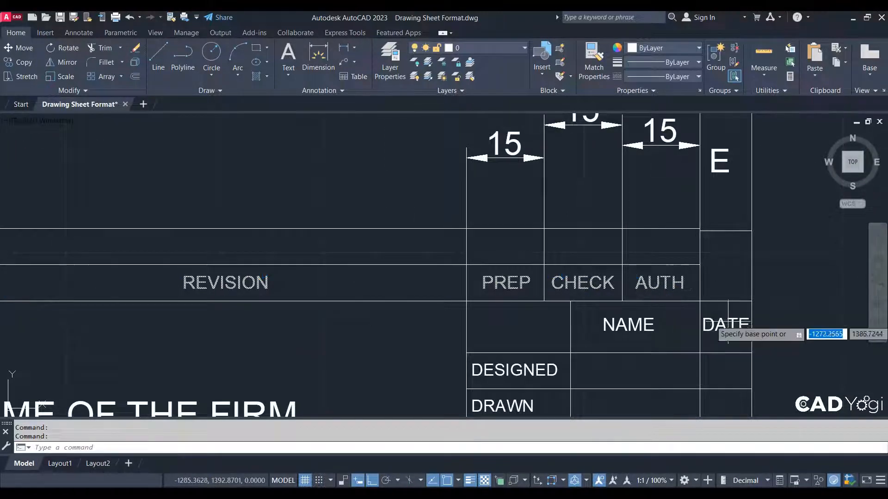
pyautogui.click(699, 301)
pyautogui.scroll(-8, 698, 303)
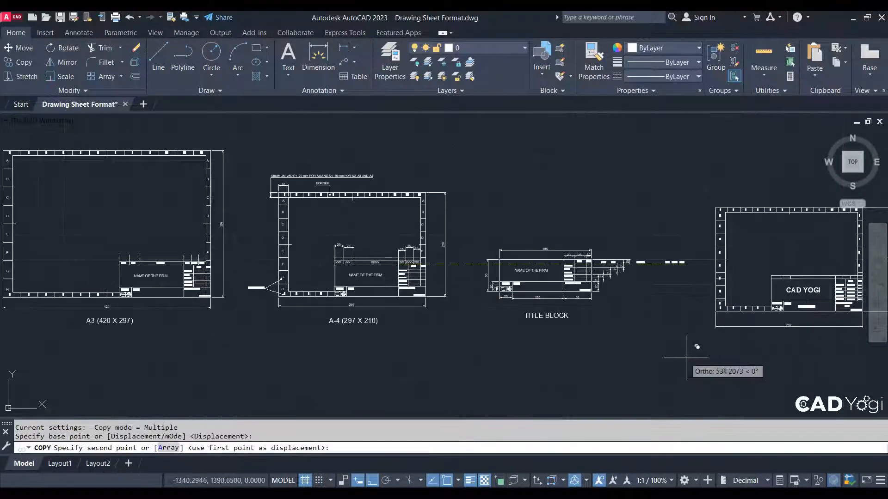
pyautogui.scroll(6, 781, 298)
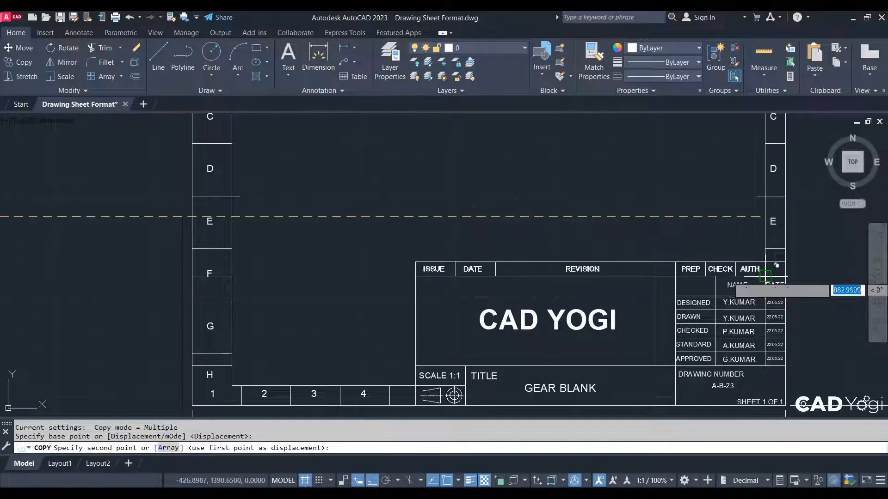
pyautogui.click(765, 277)
pyautogui.press('Escape')
# Offset the revision row's top line upward twice in succession, keeping the current offset distance.
pyautogui.scroll(5, 500, 267)
pyautogui.moveTo(501, 268); pyautogui.dragTo(478, 313, button='middle')
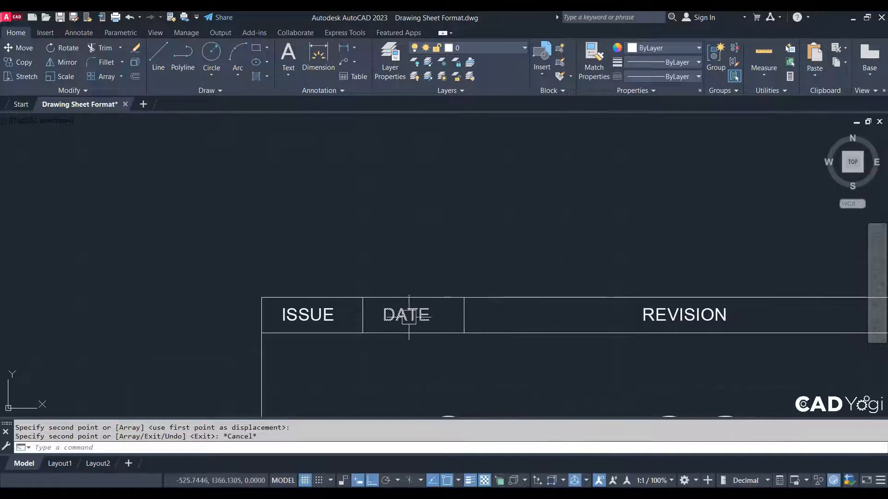
pyautogui.write('o')
pyautogui.press('Return')
pyautogui.press('Return')
pyautogui.click(499, 297)
pyautogui.click(496, 252)
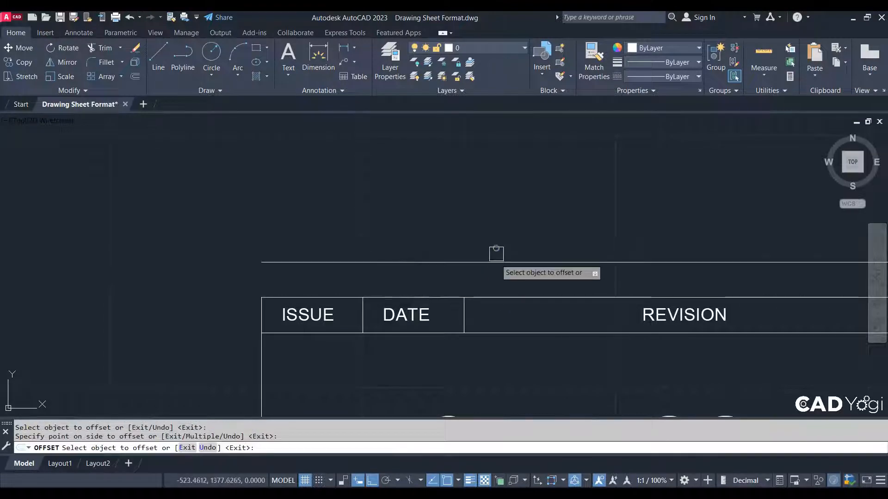
pyautogui.click(495, 262)
pyautogui.click(505, 200)
pyautogui.press('Escape')
# Extend the title block's left edge and the line between ISSUE and DATE up to the topmost offset line.
pyautogui.write('e')
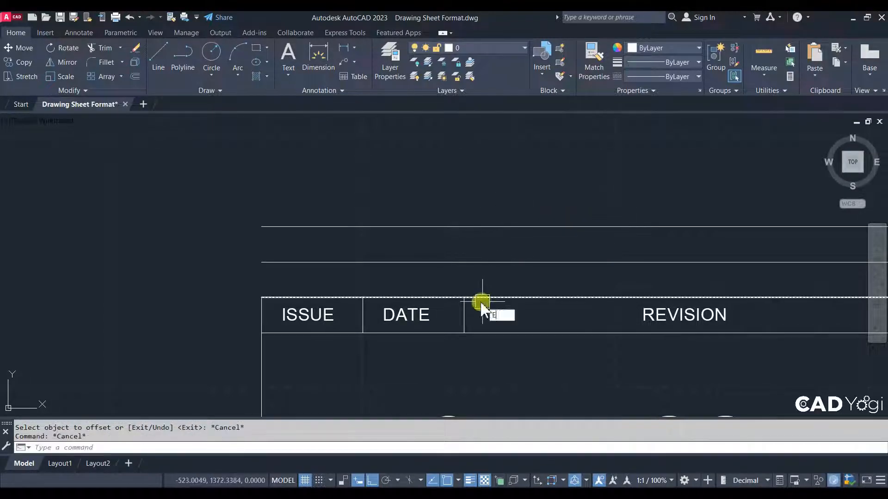
pyautogui.write('x')
pyautogui.press('Return')
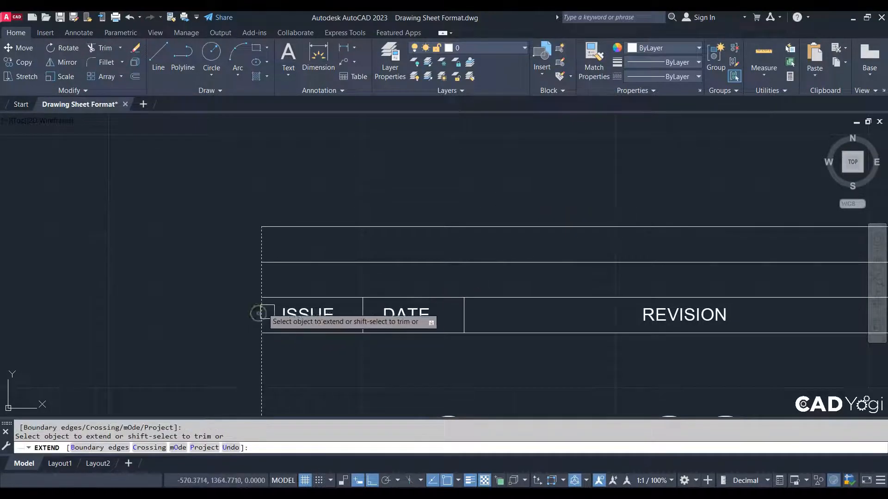
pyautogui.click(263, 276)
pyautogui.click(359, 308)
pyautogui.click(368, 280)
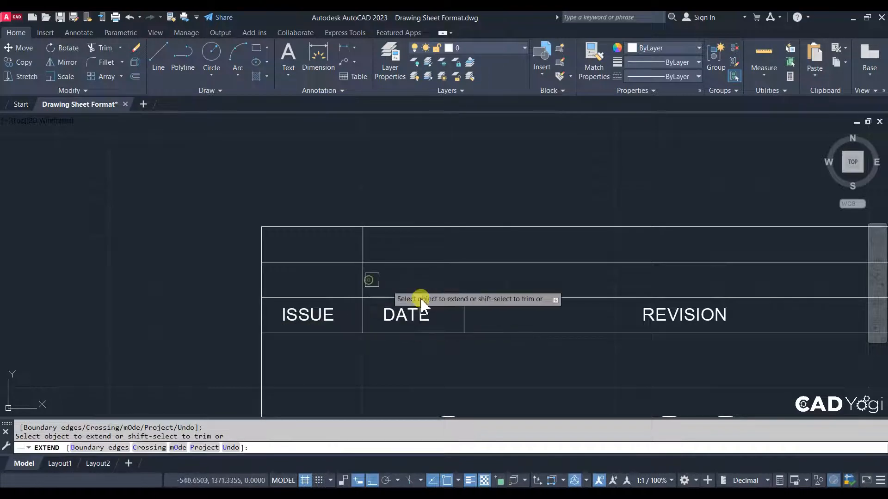
pyautogui.click(465, 283)
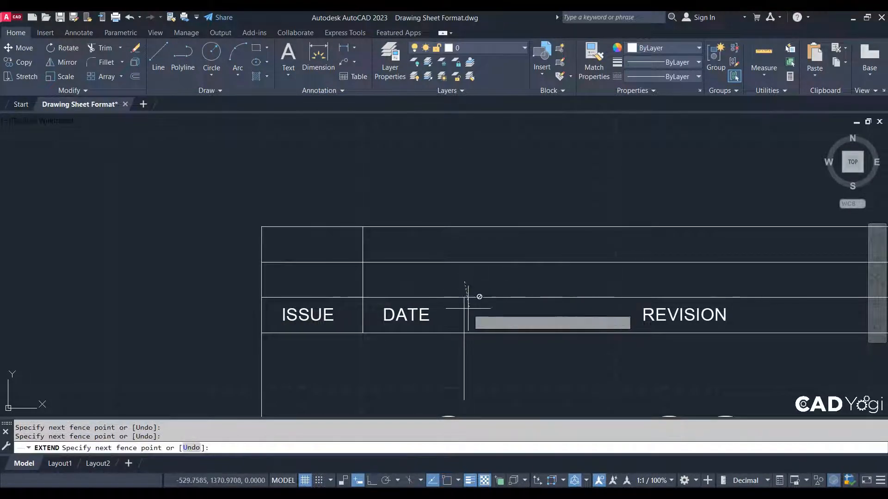
pyautogui.press('Return')
pyautogui.hotkey('ctrl', 'z')
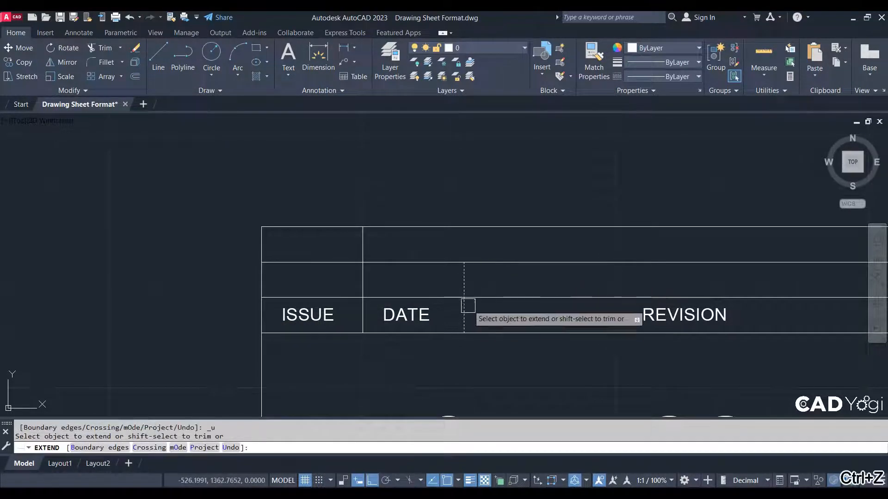
# Extend the line between DATE and REVISION and the PREP, CHECK and AUTH column lines up to the topmost offset line.
pyautogui.click(464, 268)
pyautogui.moveTo(701, 290); pyautogui.dragTo(263, 292, button='middle')
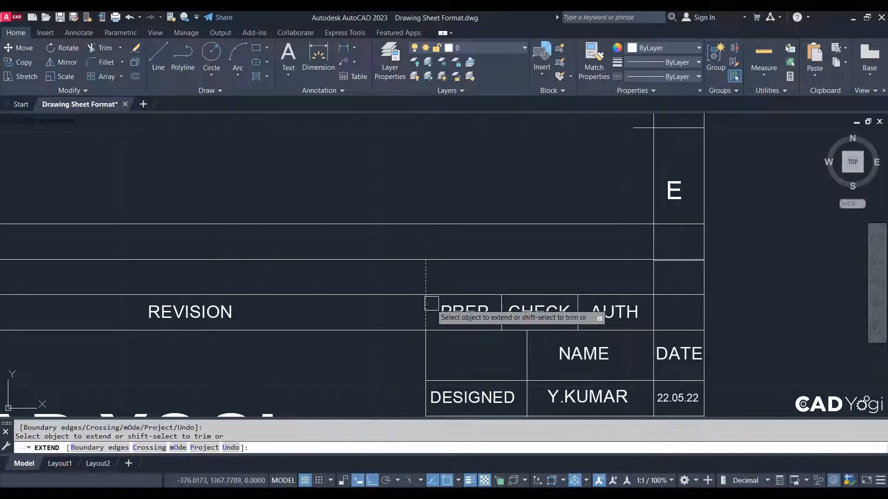
pyautogui.click(427, 274)
pyautogui.click(495, 306)
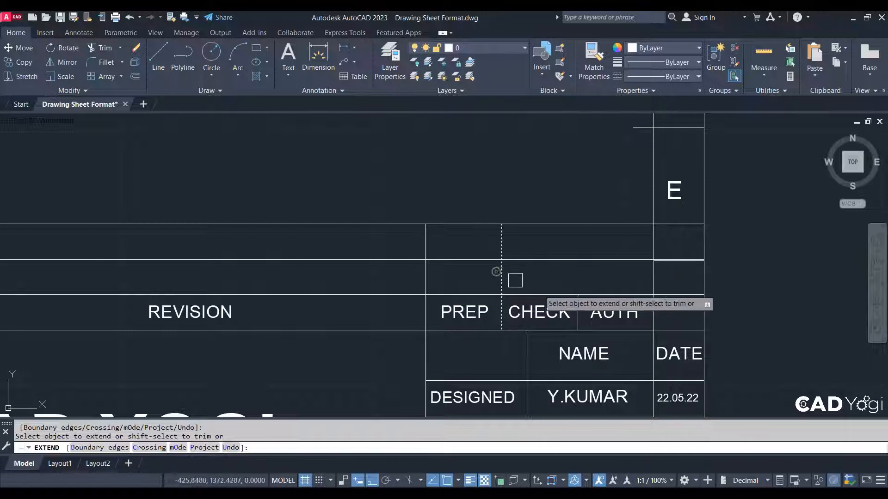
pyautogui.click(577, 304)
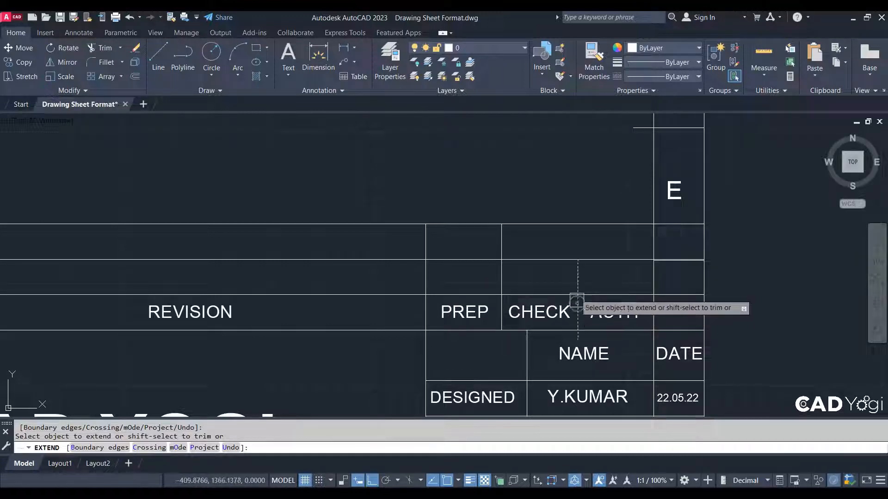
pyautogui.scroll(-5, 402, 263)
pyautogui.press('Escape')
pyautogui.press('Escape')
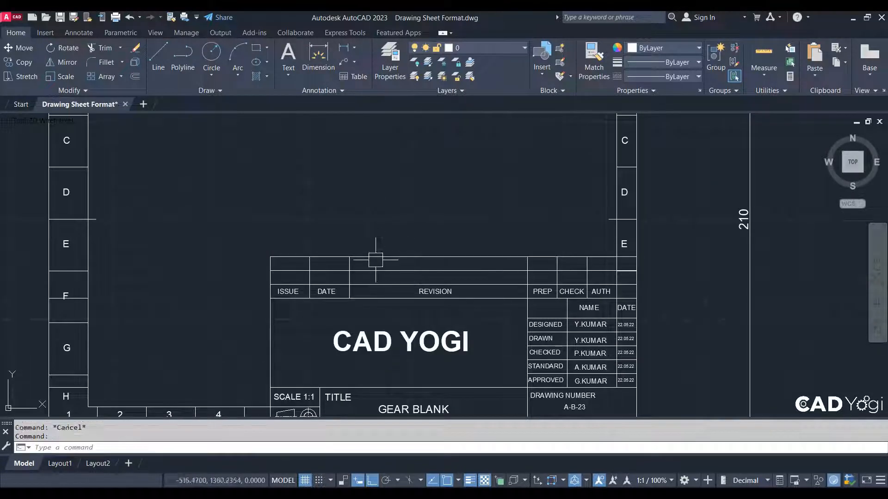
# Erase the topmost offset line so the revision table's upper row is left open.
pyautogui.press('Return')
pyautogui.scroll(4, 289, 260)
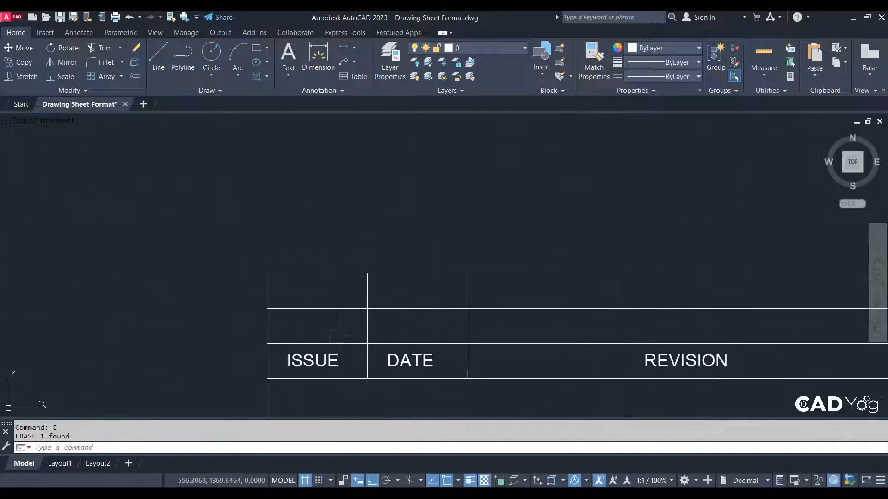
pyautogui.scroll(-4, 463, 313)
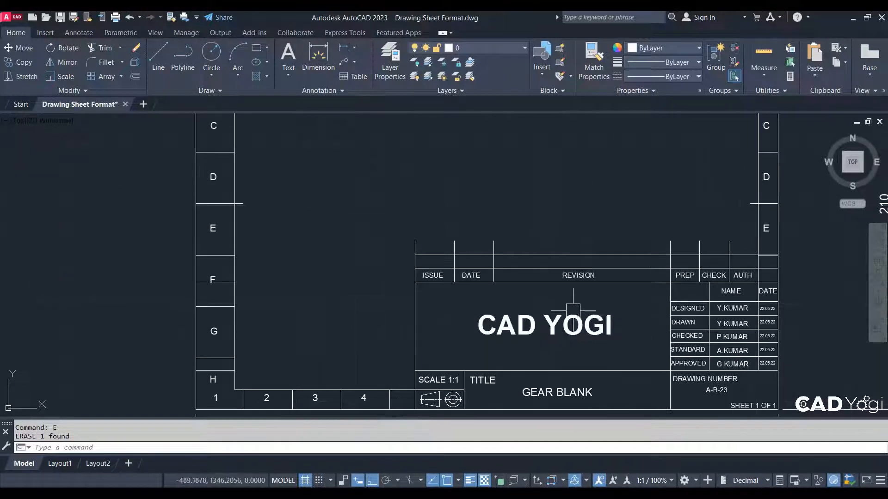
# Change the drawing number in the title block to A-B-24.
pyautogui.scroll(4, 749, 377)
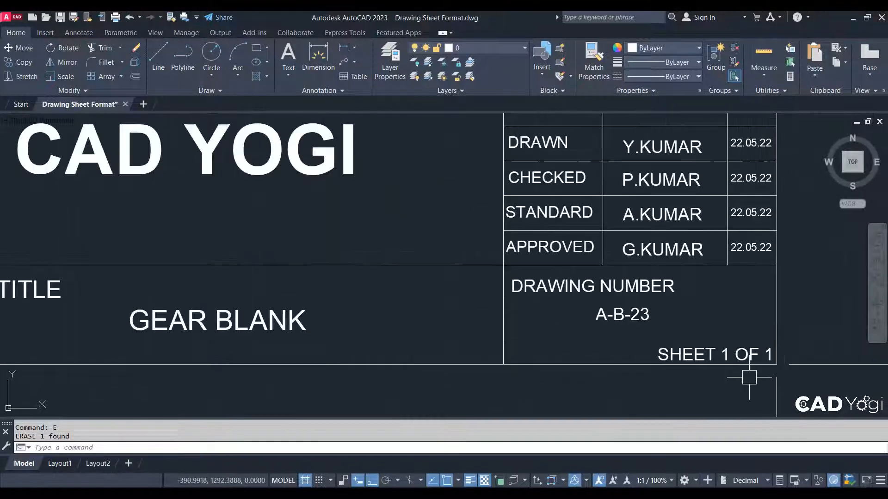
pyautogui.doubleClick(653, 317)
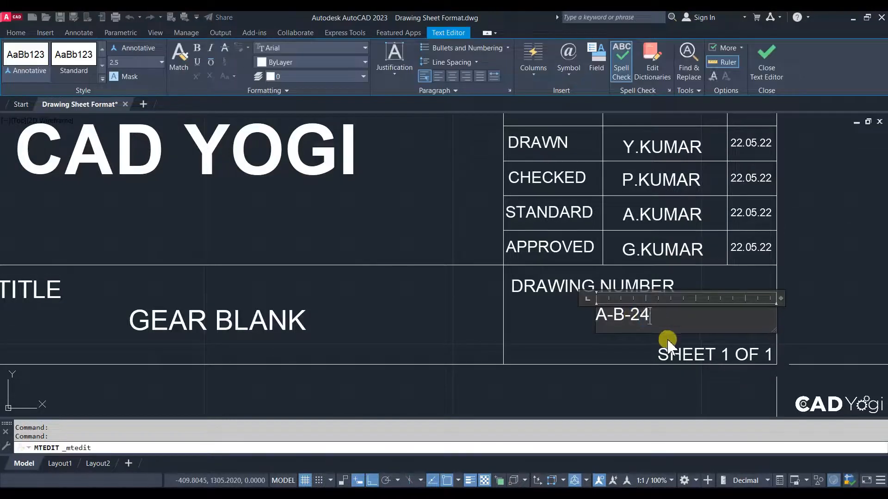
pyautogui.click(670, 380)
# Add the multiline text A in the empty cell directly above ISSUE.
pyautogui.scroll(-2, 670, 380)
pyautogui.moveTo(269, 134)
pyautogui.mouseDown(button='middle')
pyautogui.moveTo(273, 167)
pyautogui.moveTo(341, 292)
pyautogui.mouseUp(button='middle')
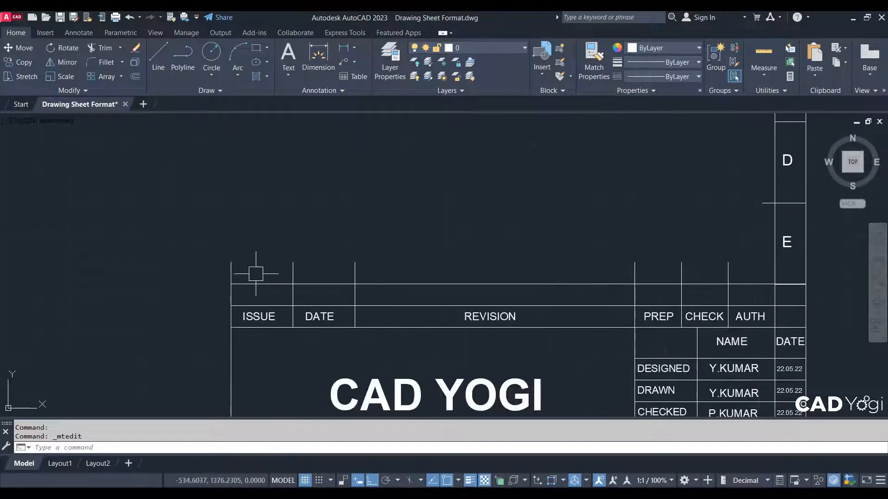
pyautogui.scroll(2, 332, 349)
pyautogui.write('t')
pyautogui.press('Return')
pyautogui.scroll(4, 331, 340)
pyautogui.click(322, 286)
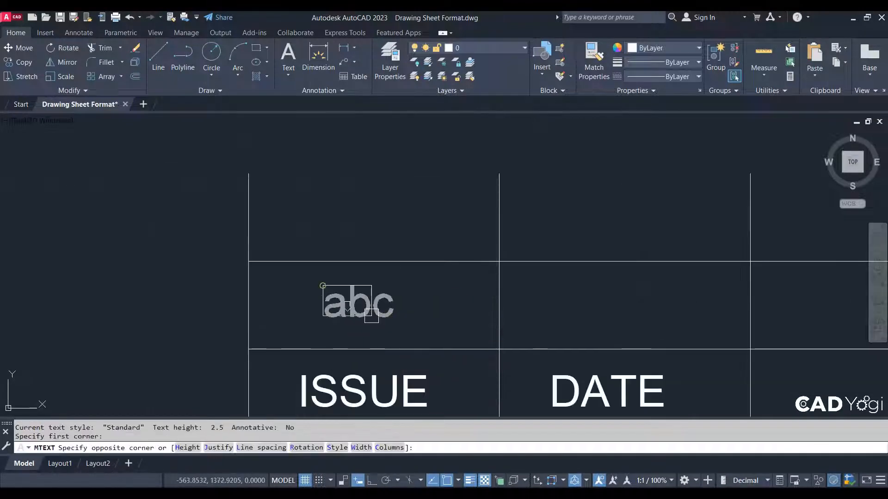
pyautogui.click(406, 344)
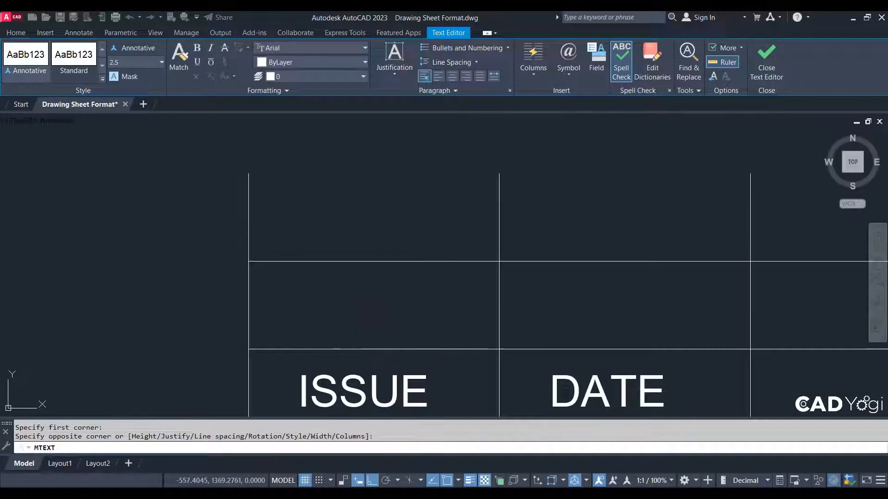
pyautogui.write('A')
pyautogui.click(415, 239)
# Move the letter A slightly to the right within the cell above ISSUE.
pyautogui.click(353, 317)
pyautogui.write('m')
pyautogui.press('Return')
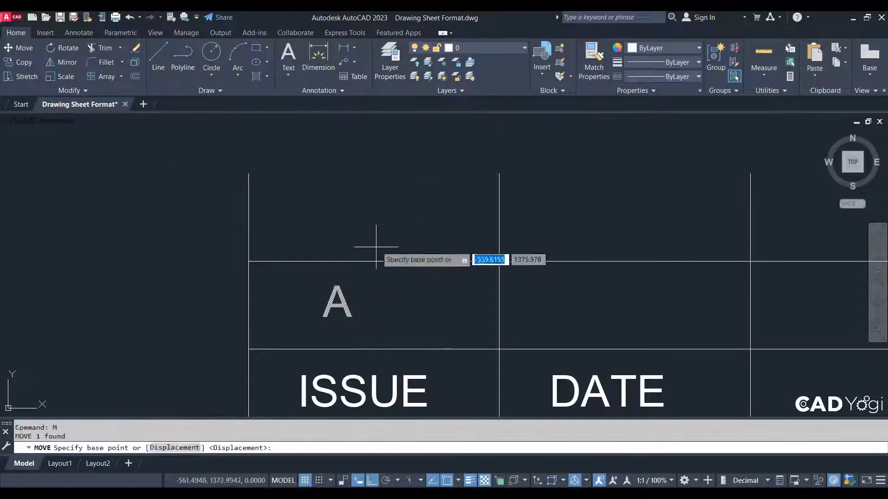
pyautogui.click(376, 247)
pyautogui.click(407, 246)
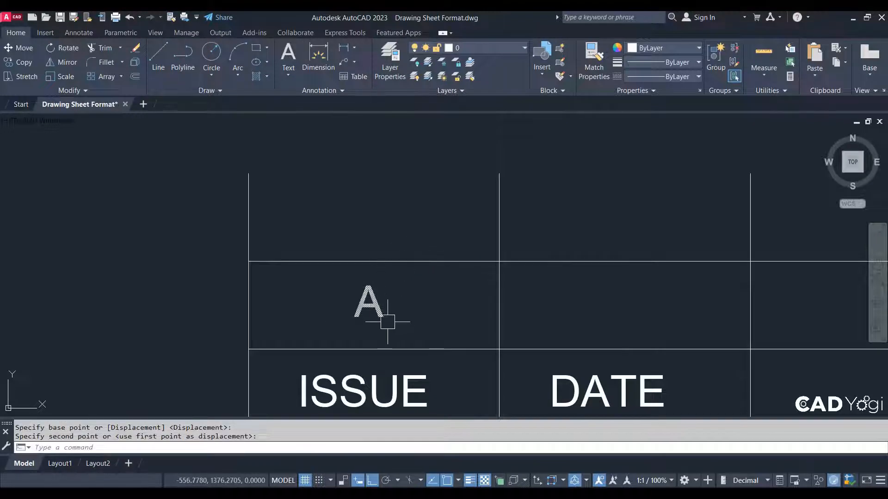
# Draw a circle around the letter A, centred on it and fitting within the row height.
pyautogui.write('c')
pyautogui.press('Return')
pyautogui.scroll(6, 388, 322)
pyautogui.click(341, 277)
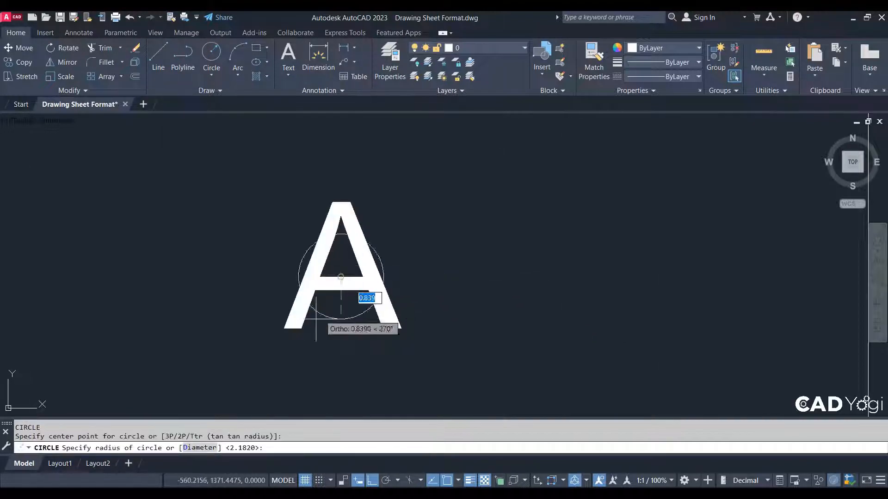
pyautogui.click(207, 377)
pyautogui.scroll(-5, 379, 280)
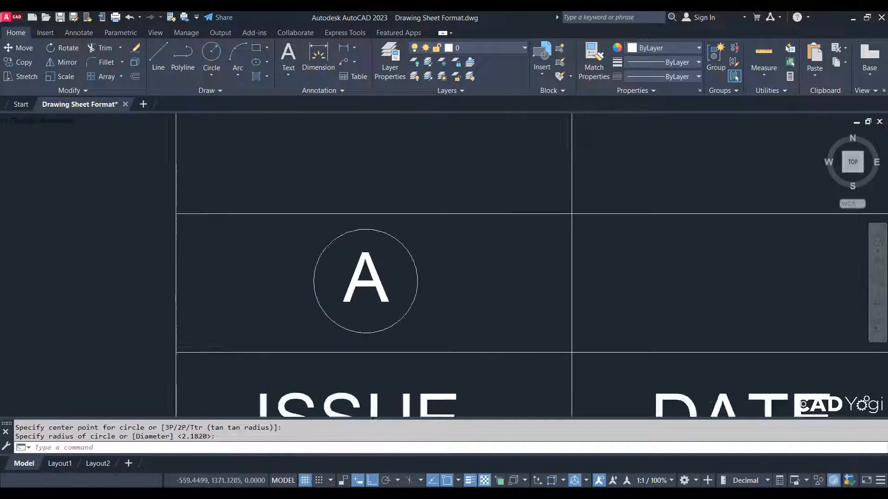
# Move the circled A slightly to the left to centre it above ISSUE.
pyautogui.scroll(-5, 416, 273)
pyautogui.click(361, 272)
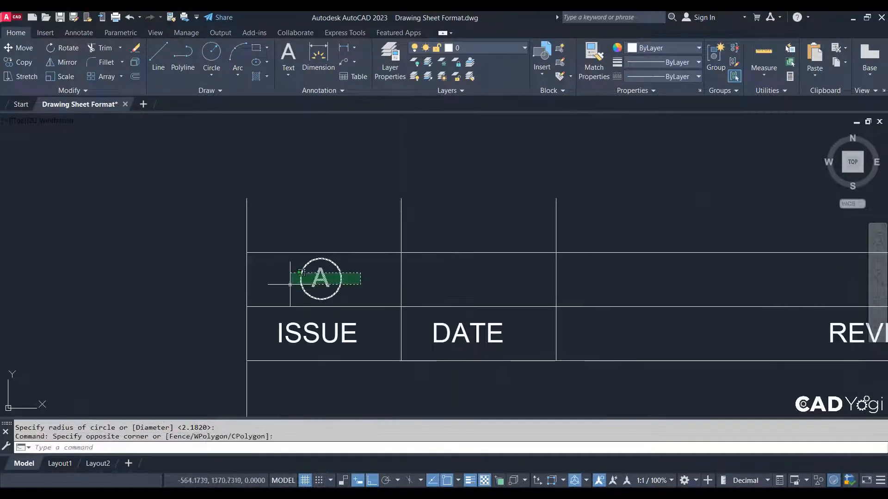
pyautogui.click(290, 284)
pyautogui.write('m')
pyautogui.press('Return')
pyautogui.click(332, 184)
pyautogui.click(327, 183)
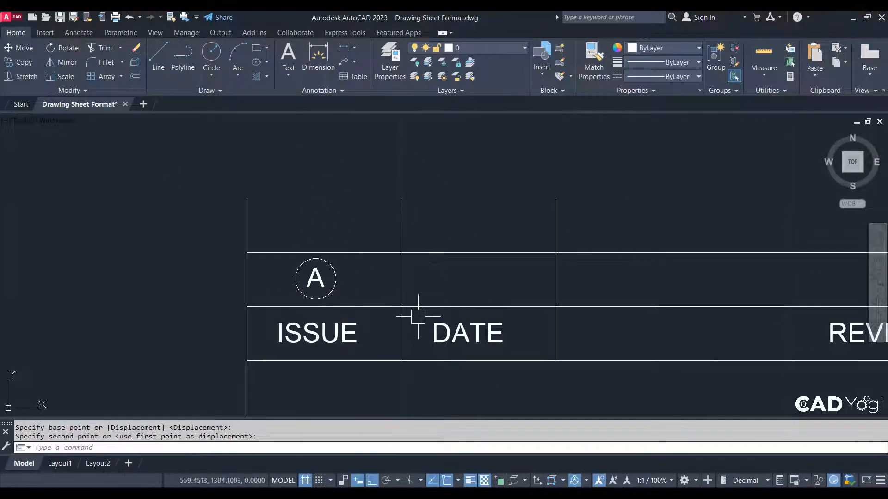
# Add the multiline text 22.05.22 in the empty cell directly above DATE.
pyautogui.scroll(3, 490, 329)
pyautogui.write('mt')
pyautogui.press('Return')
pyautogui.click(312, 161)
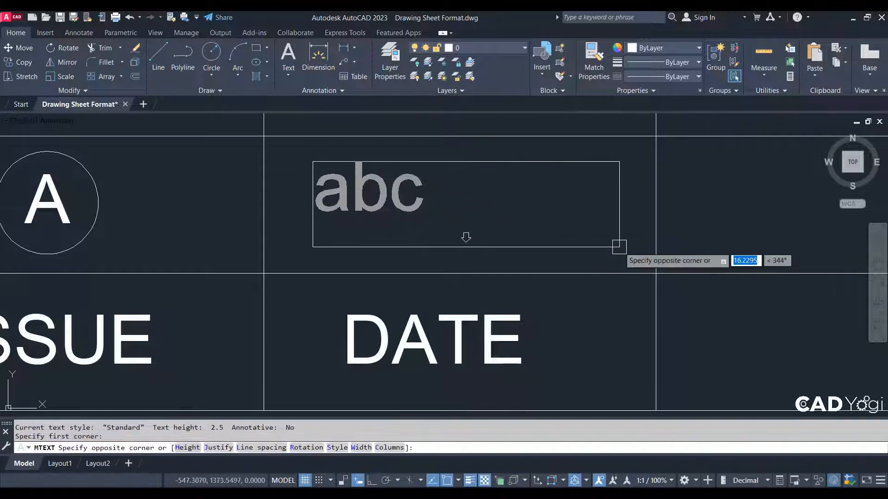
pyautogui.click(619, 247)
pyautogui.write('2')
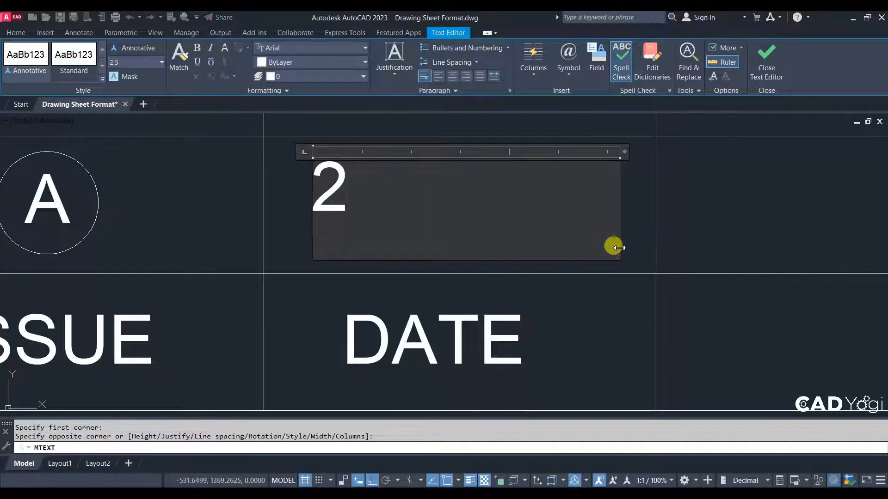
pyautogui.write('2.05.')
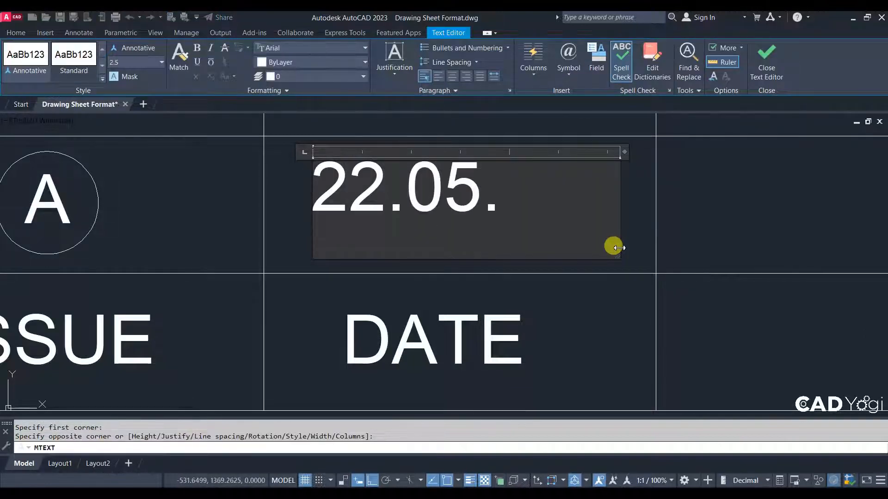
pyautogui.write('22')
pyautogui.click(433, 286)
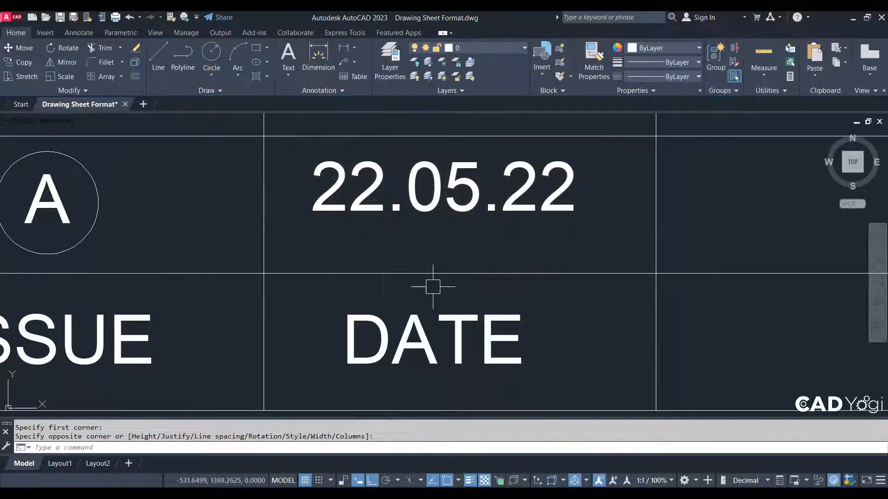
# Move the date 22.05.22 slightly down and right to centre it in the cell above DATE.
pyautogui.scroll(-5, 432, 286)
pyautogui.scroll(3, 458, 261)
pyautogui.click(430, 250)
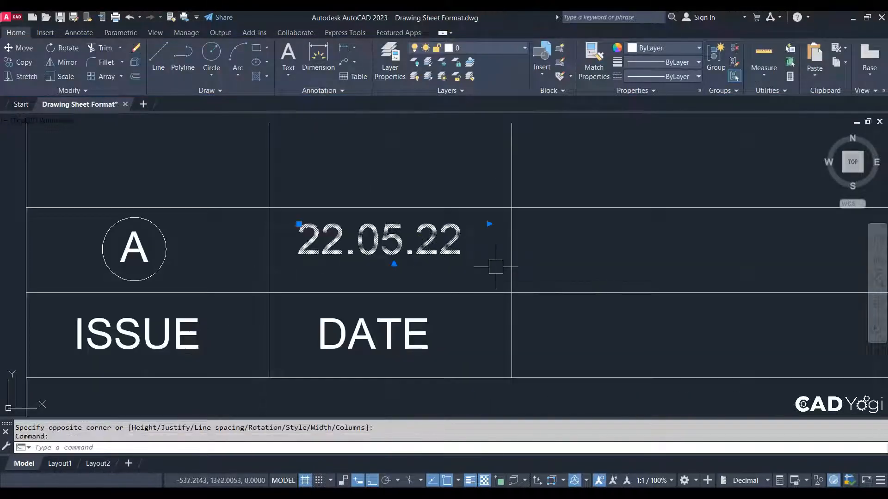
pyautogui.write('m')
pyautogui.press('space')
pyautogui.click(554, 259)
pyautogui.click(553, 266)
pyautogui.click(452, 246)
pyautogui.press('space')
pyautogui.click(601, 269)
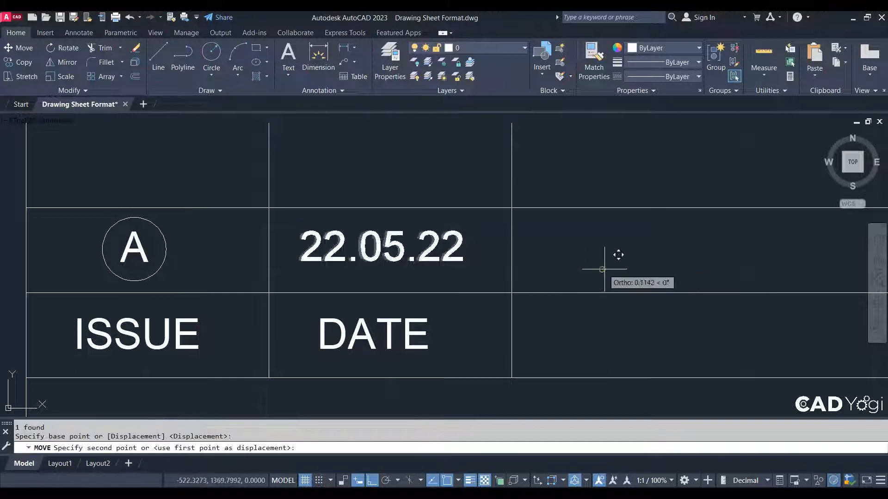
pyautogui.click(602, 269)
# Create a multiline text across the empty cell above REVISION and begin it with DRAWING NUMBER.
pyautogui.moveTo(592, 299); pyautogui.dragTo(459, 271, button='middle')
pyautogui.write('mt')
pyautogui.press('space')
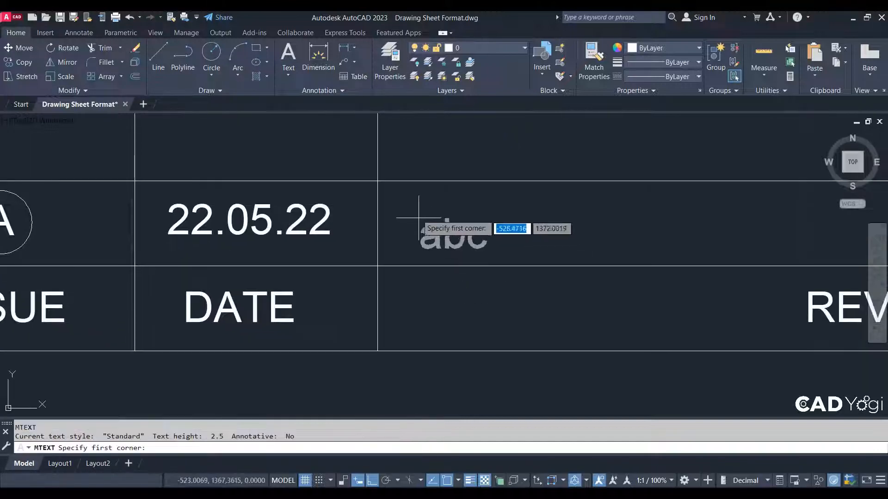
pyautogui.click(390, 196)
pyautogui.scroll(-6, 406, 204)
pyautogui.scroll(4, 650, 244)
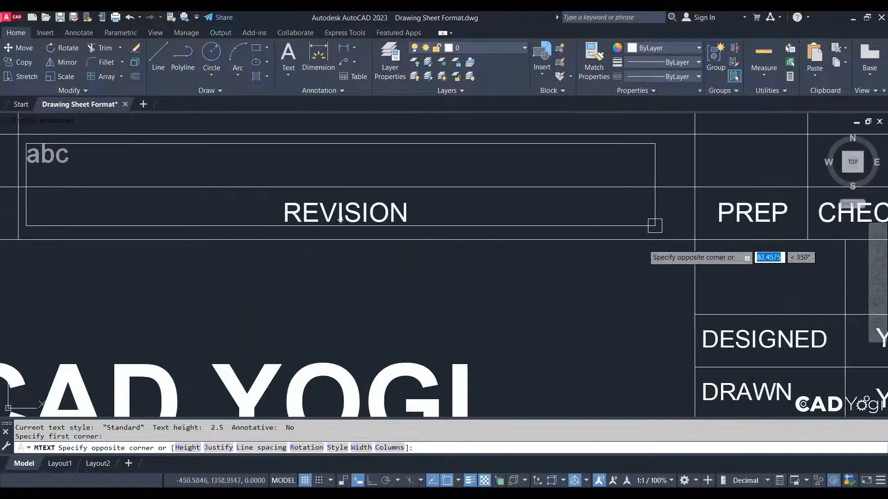
pyautogui.click(676, 170)
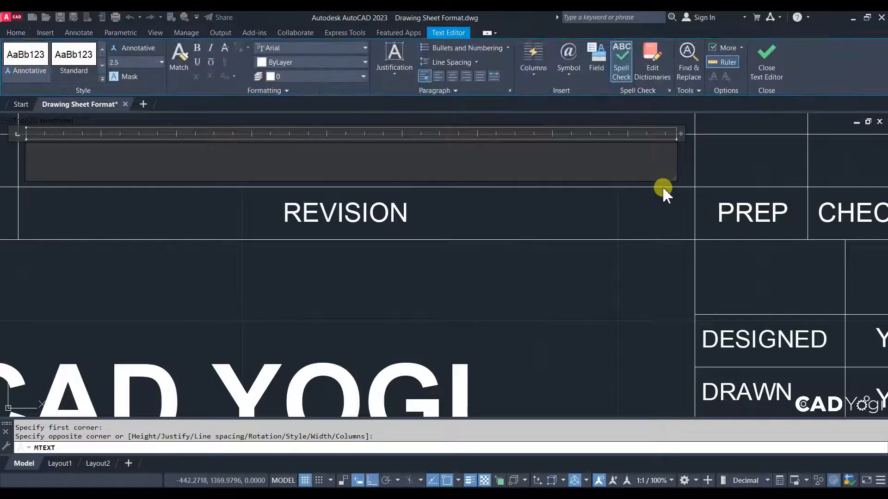
pyautogui.write('DRAWING')
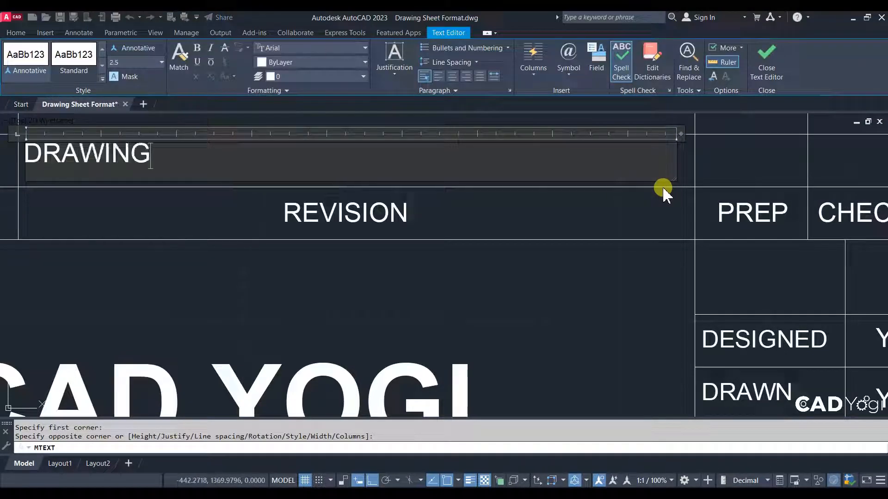
pyautogui.write(' NUM')
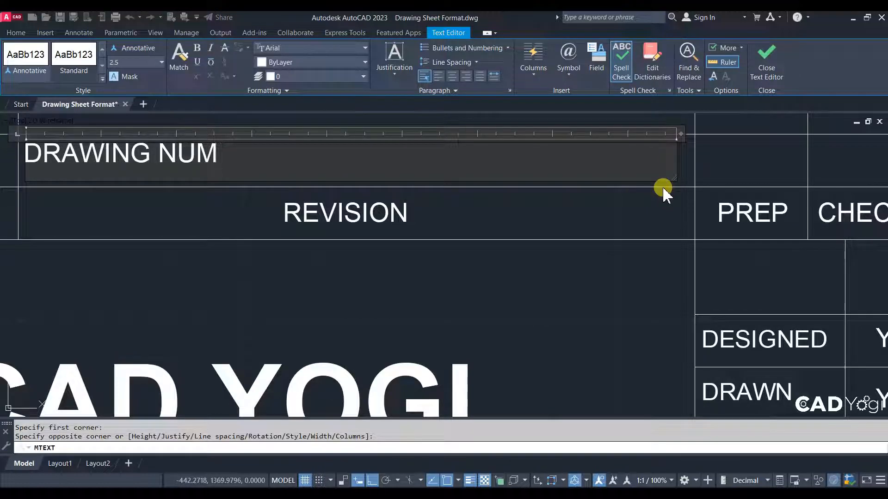
pyautogui.write('BER')
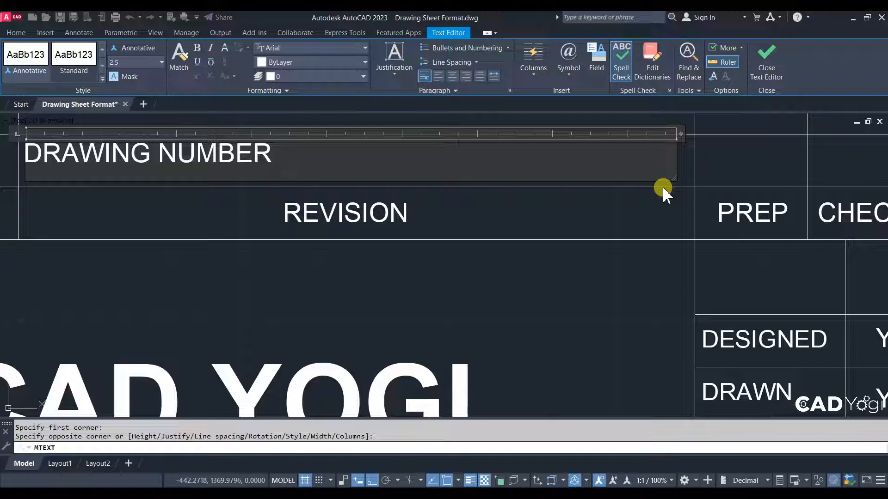
# Continue the revision note after DRAWING NUMBER with A-B-24 WAS A-B-23 ON DT22.05.022.
pyautogui.scroll(-4, 638, 197)
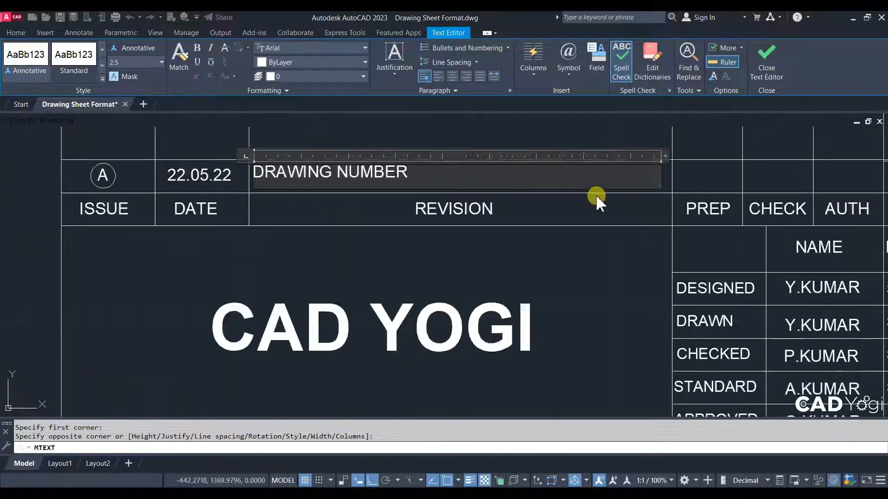
pyautogui.scroll(2, 619, 287)
pyautogui.scroll(-2, 579, 255)
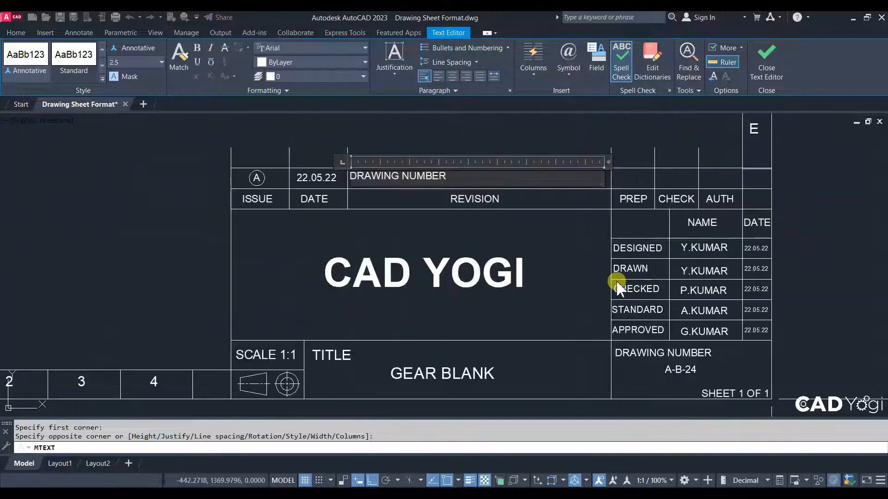
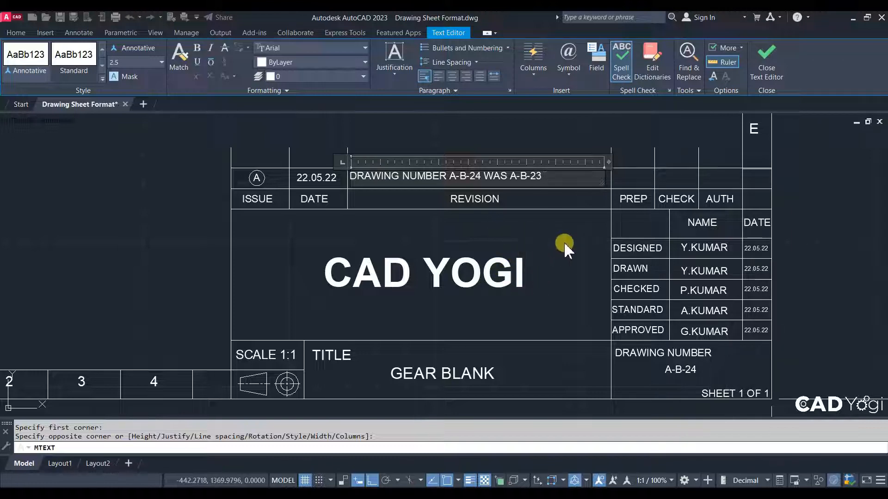
pyautogui.write('ON')
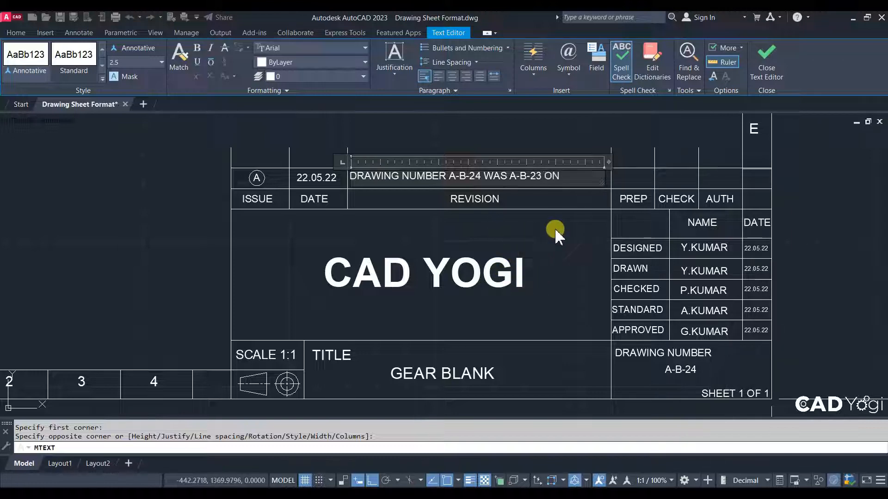
pyautogui.write(' DT.')
pyautogui.write('22.05.022')
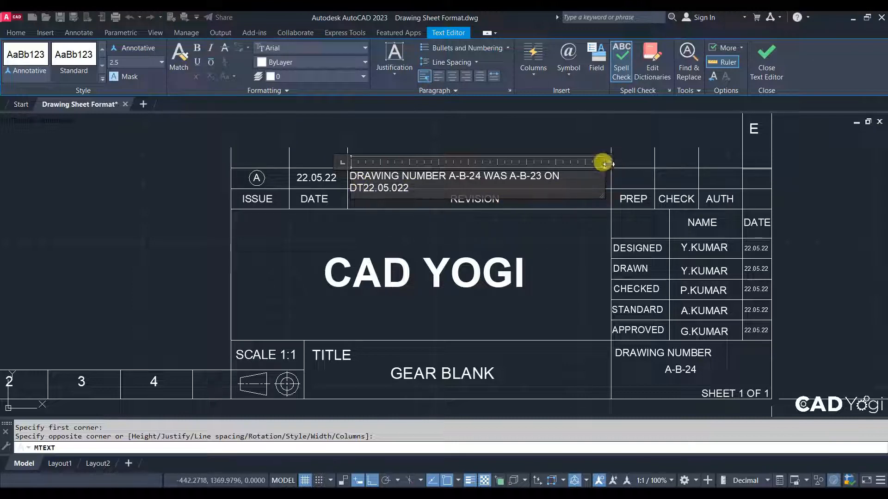
# Widen the revision note's text frame so it fits on one line, and set its text height to 2.
pyautogui.moveTo(608, 162); pyautogui.dragTo(644, 167)
pyautogui.hotkey('ctrl', 'a')
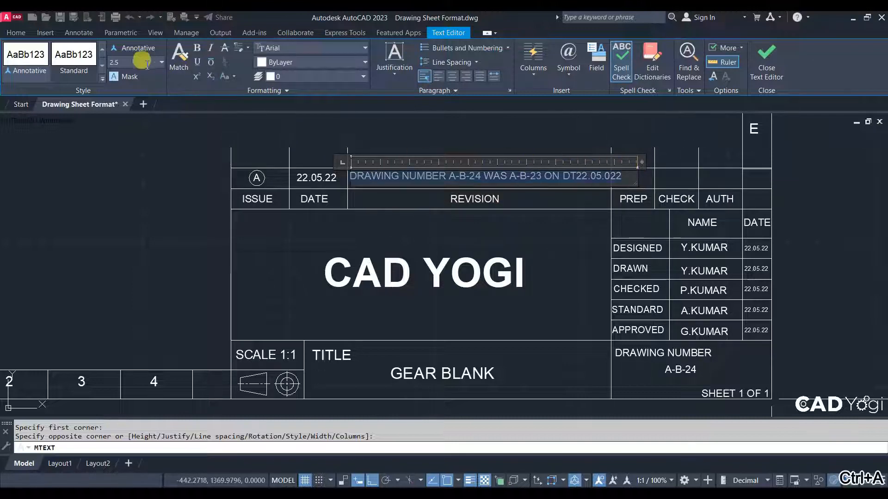
pyautogui.press('Return')
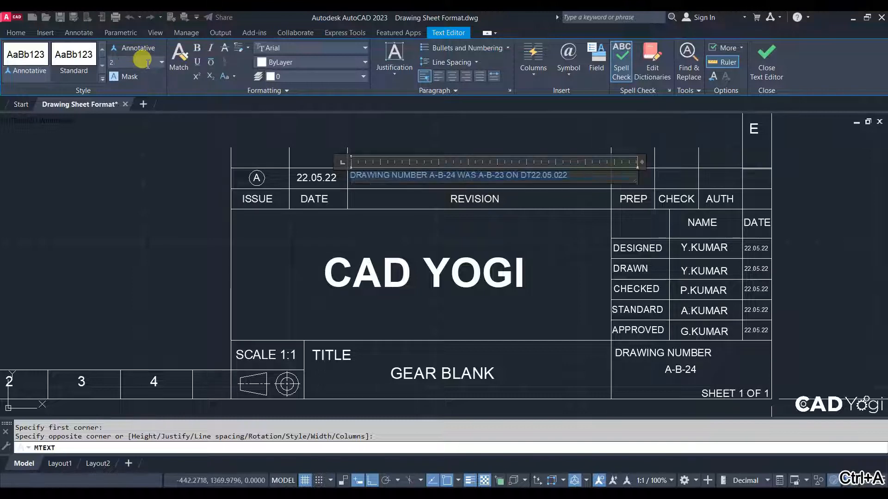
pyautogui.click(342, 207)
# Move the revision note slightly down to centre it vertically in the row above REVISION.
pyautogui.scroll(2, 374, 200)
pyautogui.click(385, 163)
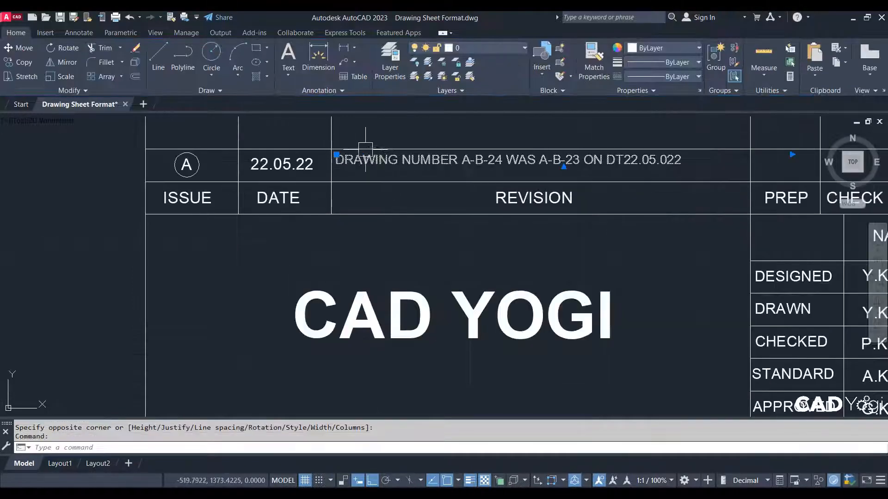
pyautogui.moveTo(365, 149); pyautogui.dragTo(332, 203, button='middle')
pyautogui.press('m')
pyautogui.press('space')
pyautogui.click(373, 167)
pyautogui.click(373, 171)
pyautogui.press('Escape')
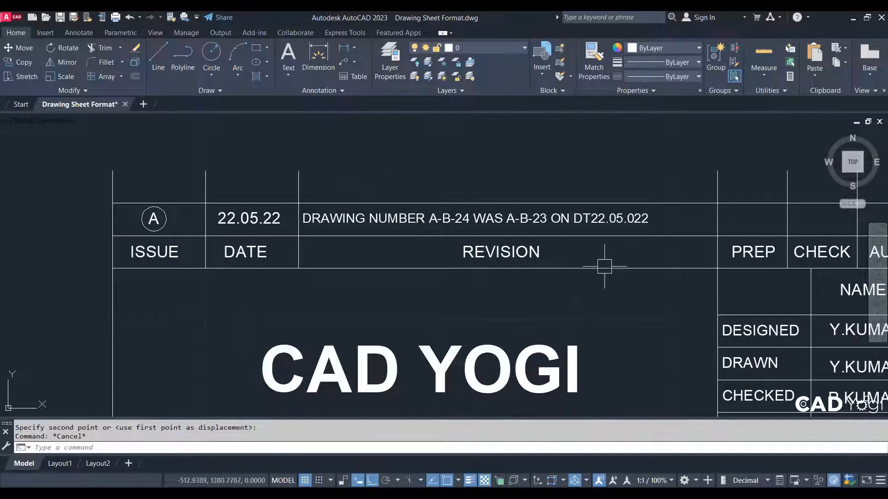
# Copy the designer's name from the DESIGNED row to above the AUTH column and shorten the copy to initials.
pyautogui.moveTo(698, 246); pyautogui.dragTo(604, 236, button='middle')
pyautogui.moveTo(669, 235); pyautogui.dragTo(527, 238, button='middle')
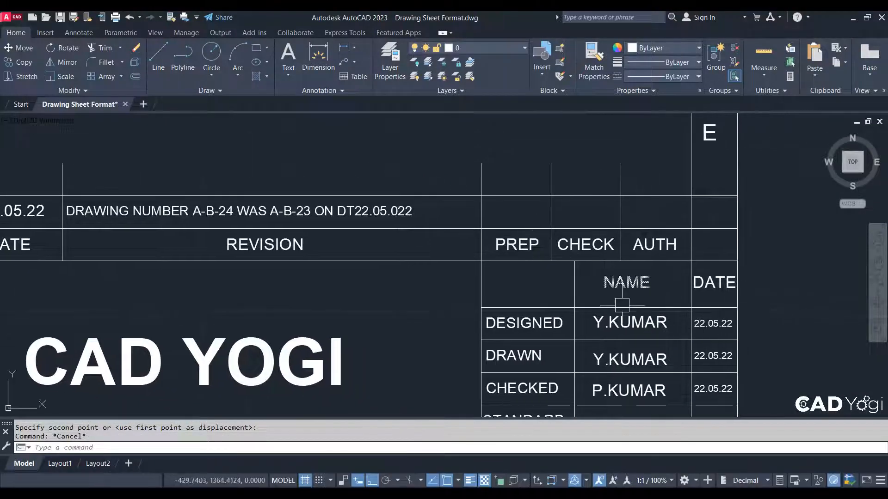
pyautogui.click(629, 323)
pyautogui.press('c')
pyautogui.press('o')
pyautogui.press('space')
pyautogui.click(629, 319)
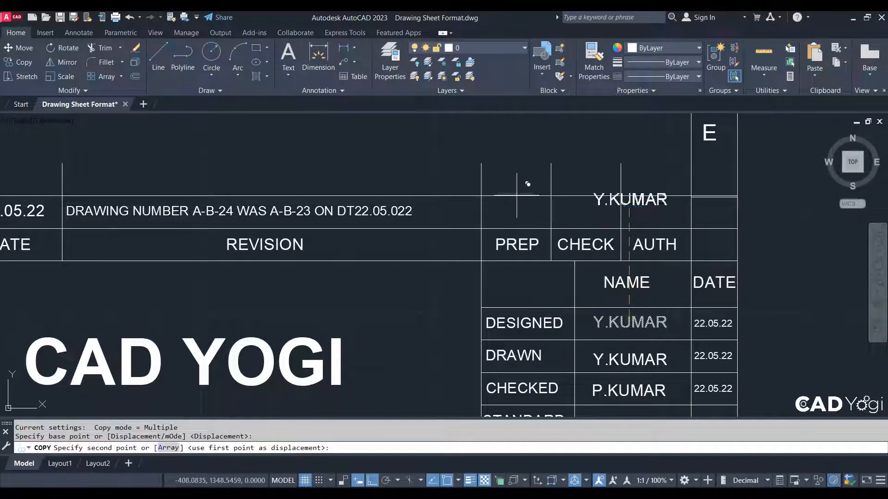
pyautogui.scroll(2, 629, 199)
pyautogui.click(701, 227)
pyautogui.press('Escape')
pyautogui.click(662, 240)
pyautogui.doubleClick(662, 239)
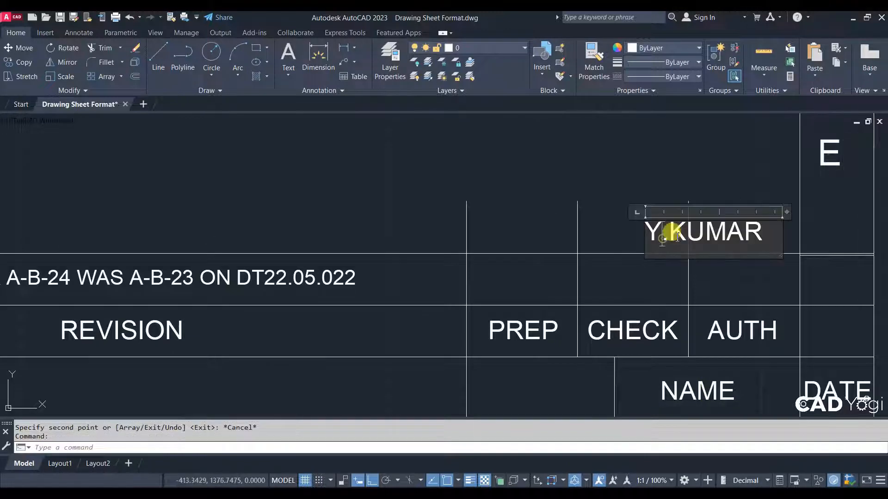
pyautogui.moveTo(685, 235); pyautogui.dragTo(803, 248)
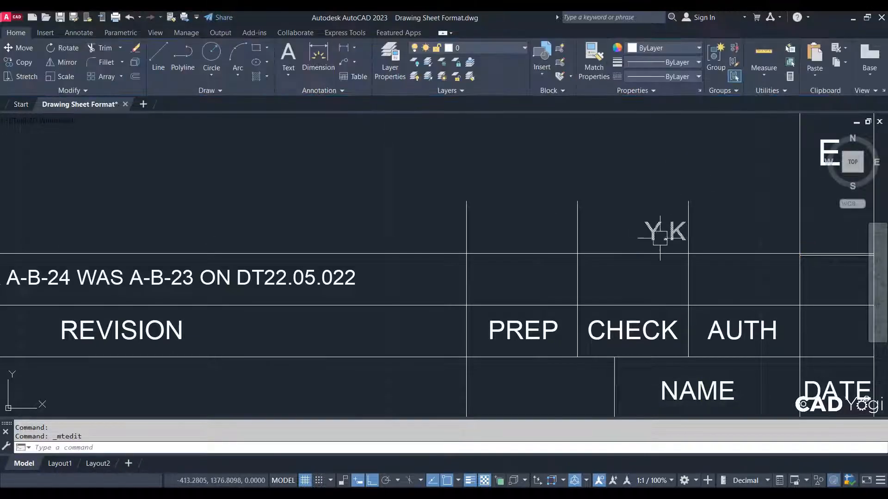
# Move the initials into the empty cell above PREP with Ortho turned off, centring them there.
pyautogui.click(657, 241)
pyautogui.write('m')
pyautogui.press('Return')
pyautogui.click(674, 227)
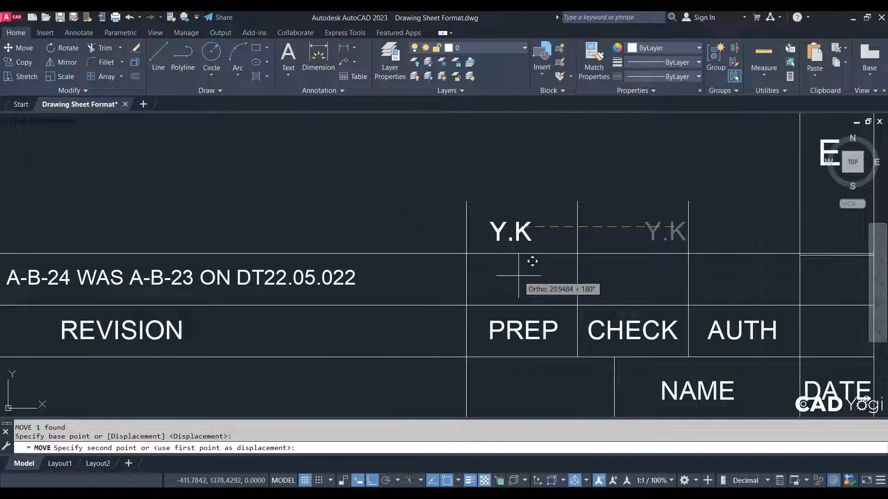
pyautogui.press('F8')
pyautogui.scroll(2, 524, 282)
pyautogui.click(525, 275)
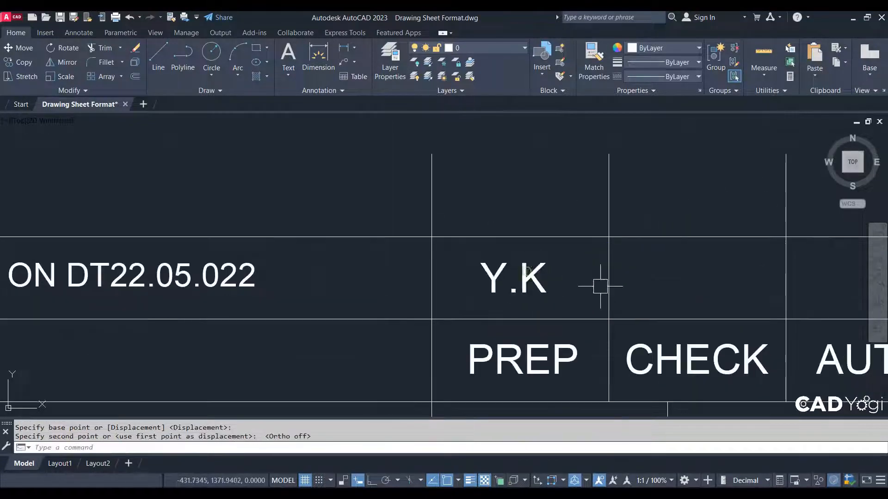
# Copy the PREP initials into the cells above CHECK and AUTH, using the column line intersections as reference points.
pyautogui.click(537, 277)
pyautogui.write('co')
pyautogui.press('Return')
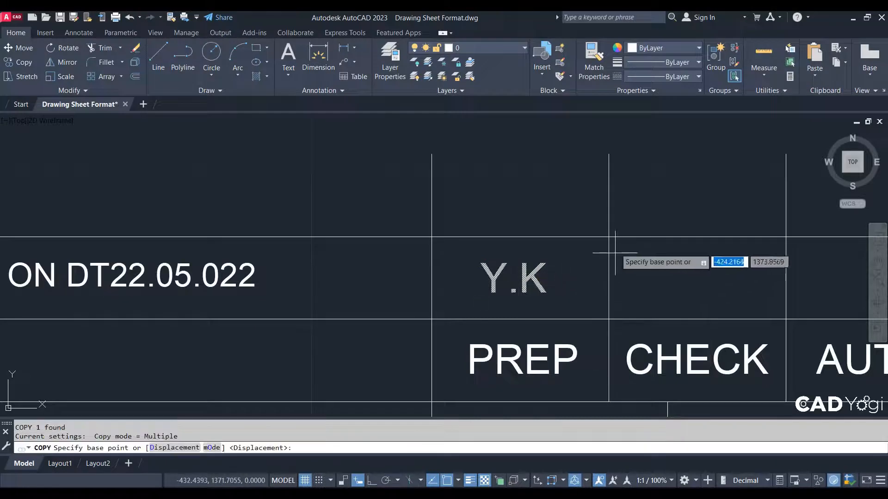
pyautogui.click(608, 237)
pyautogui.click(785, 236)
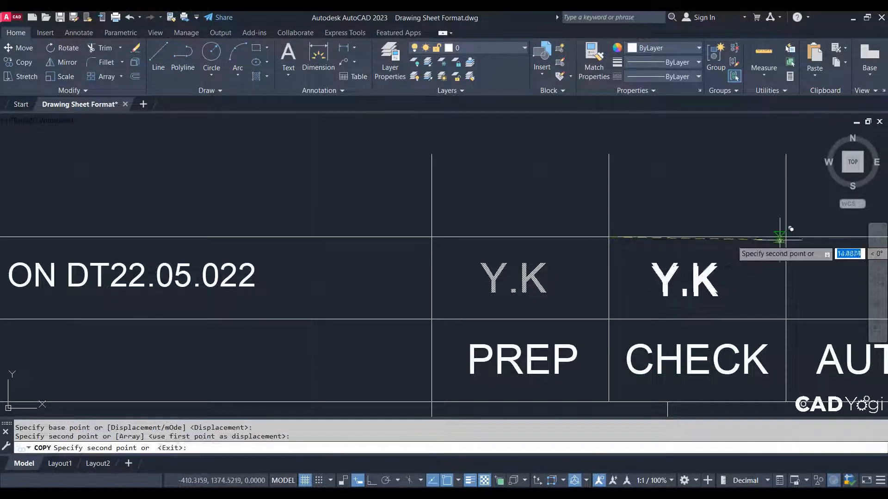
pyautogui.moveTo(765, 260); pyautogui.dragTo(530, 275, button='middle')
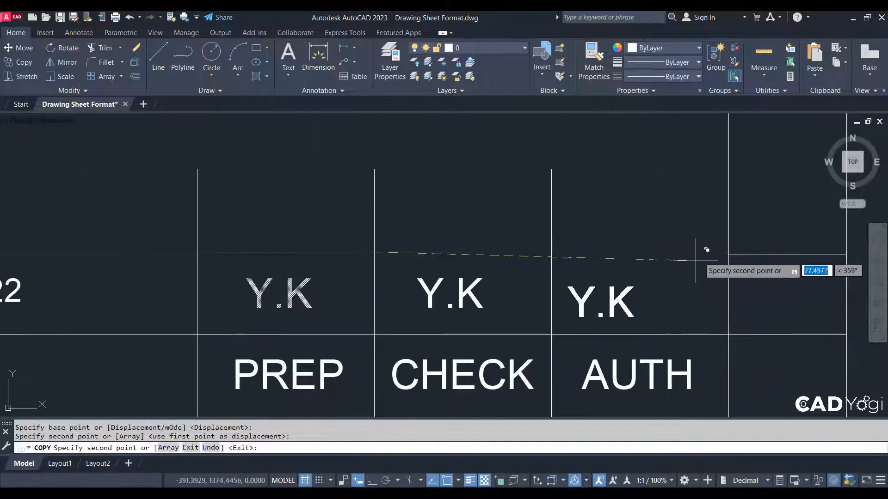
pyautogui.click(725, 253)
pyautogui.press('Escape')
# Trim the revision row's upper line where it extends past the inner border beside the AUTH column.
pyautogui.scroll(4, 674, 298)
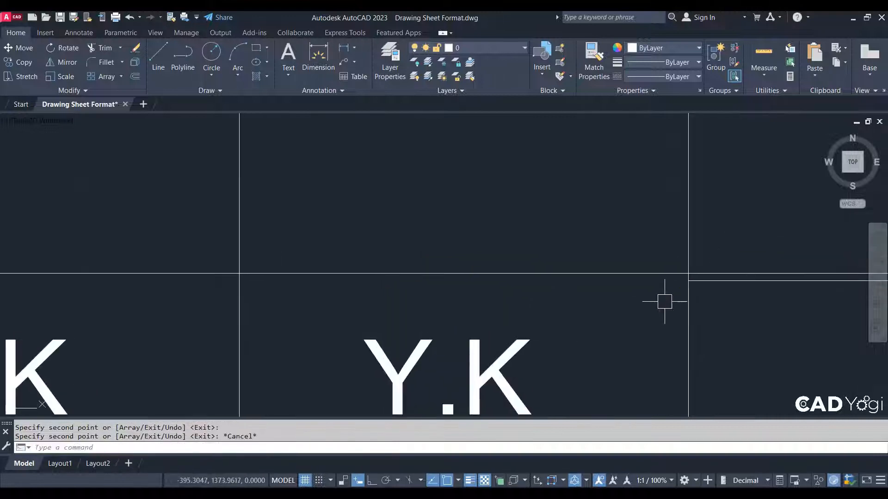
pyautogui.write('tr')
pyautogui.press('Return')
pyautogui.scroll(-4, 597, 263)
pyautogui.press('Escape')
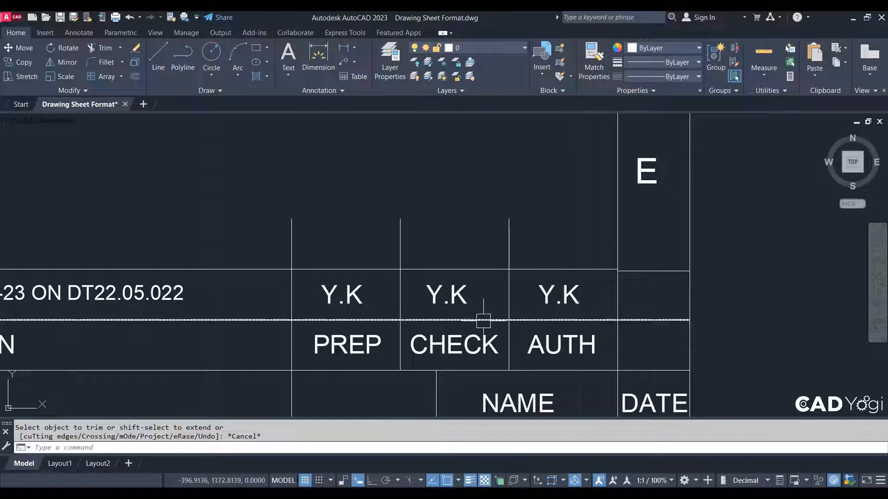
# Change the first letter of the initials above CHECK to P, matching the name in the CHECKED row.
pyautogui.scroll(-2, 462, 308)
pyautogui.click(428, 298)
pyautogui.press('Escape')
pyautogui.click(453, 299)
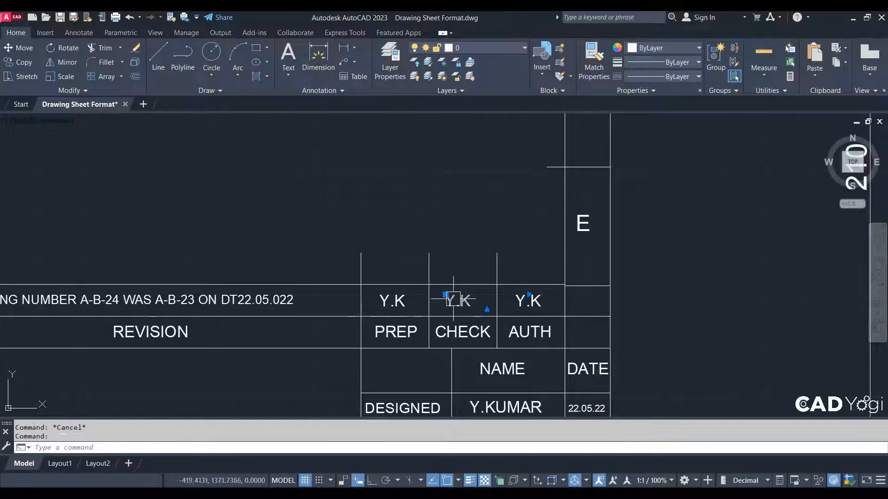
pyautogui.doubleClick(453, 299)
pyautogui.scroll(2, 446, 299)
pyautogui.moveTo(455, 299); pyautogui.dragTo(440, 309)
pyautogui.scroll(-2, 628, 323)
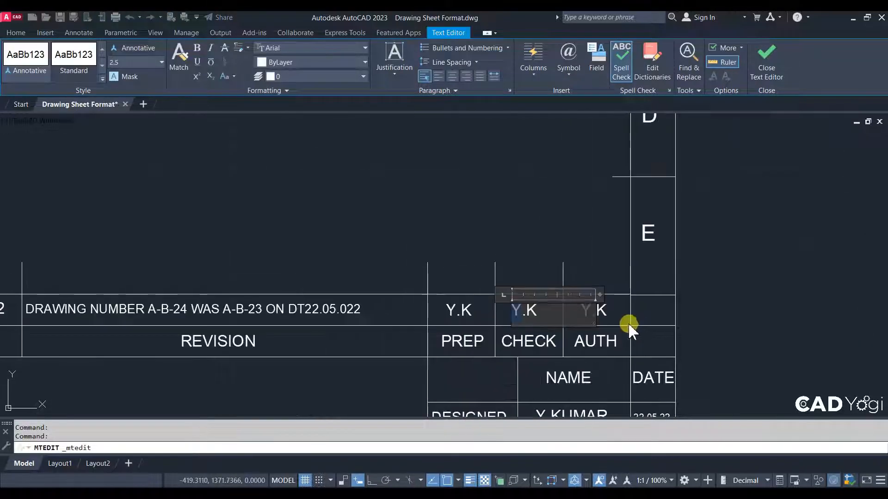
pyautogui.moveTo(609, 336); pyautogui.dragTo(608, 216, button='middle')
pyautogui.write('P')
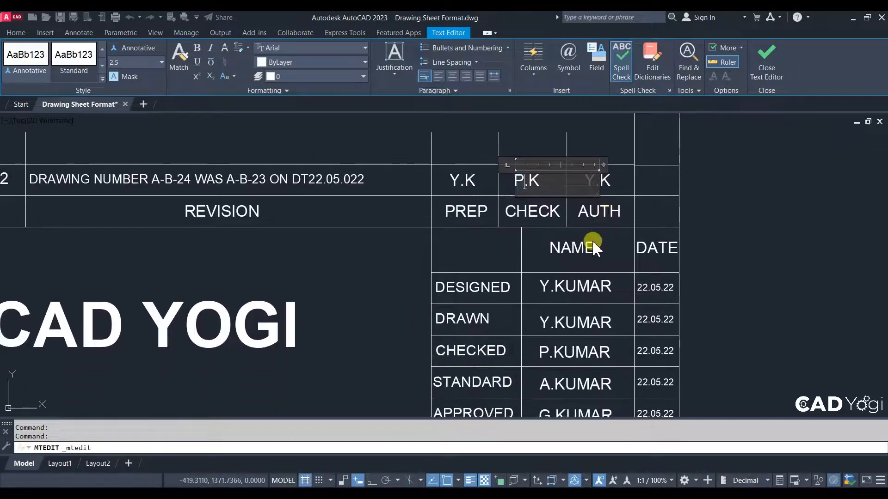
pyautogui.click(590, 242)
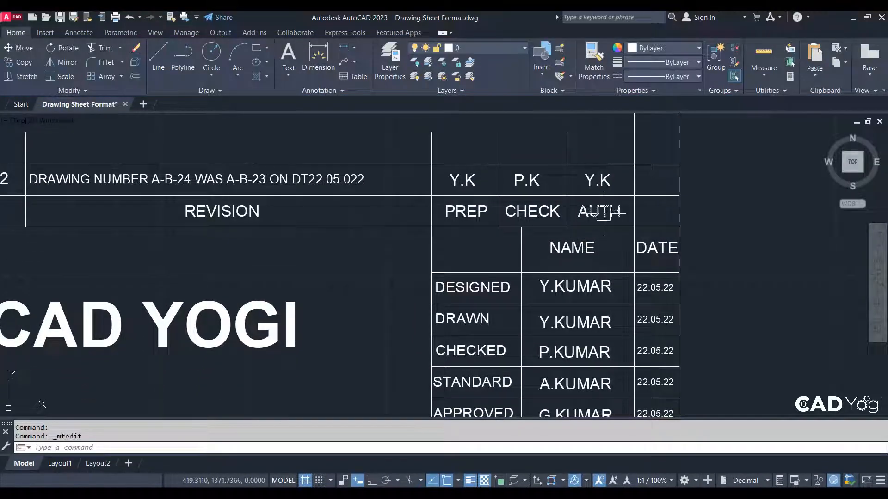
# Change the first letter of the initials above AUTH to G, matching the name in the APPROVED row.
pyautogui.moveTo(603, 216); pyautogui.dragTo(613, 183, button='middle')
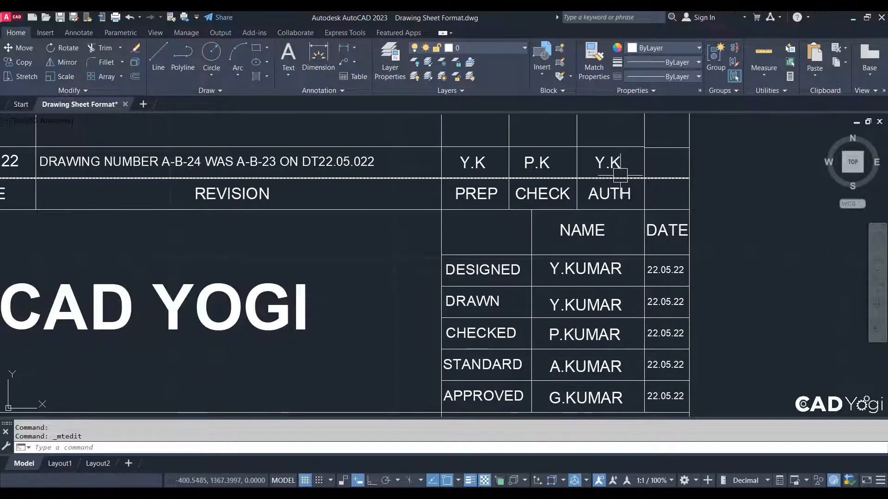
pyautogui.click(613, 165)
pyautogui.doubleClick(596, 163)
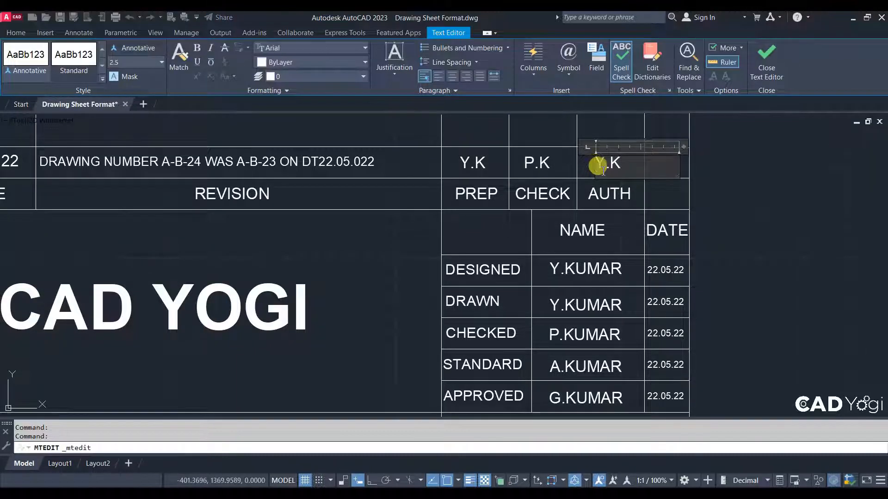
pyautogui.moveTo(602, 172); pyautogui.dragTo(604, 173)
pyautogui.write('G')
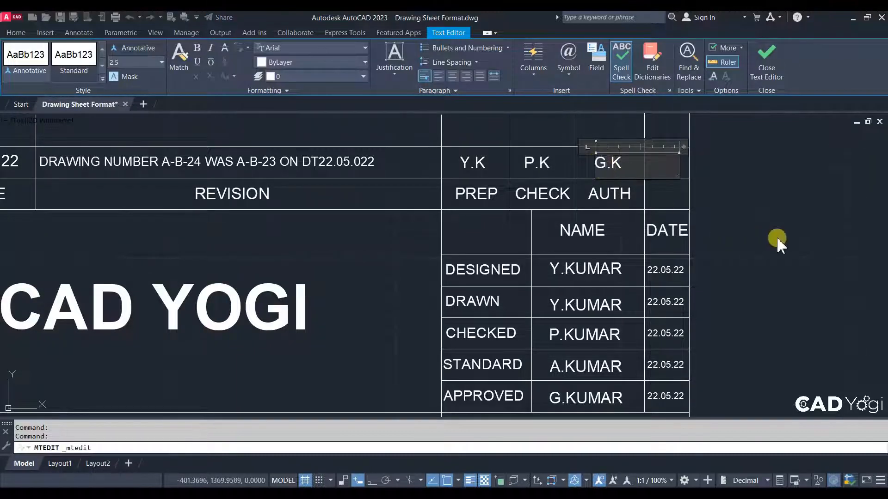
pyautogui.click(777, 242)
# Erase the stray horizontal line just above the letter H in the filled-in A4 sheet's left grid border.
pyautogui.scroll(-4, 724, 238)
pyautogui.scroll(3, 523, 287)
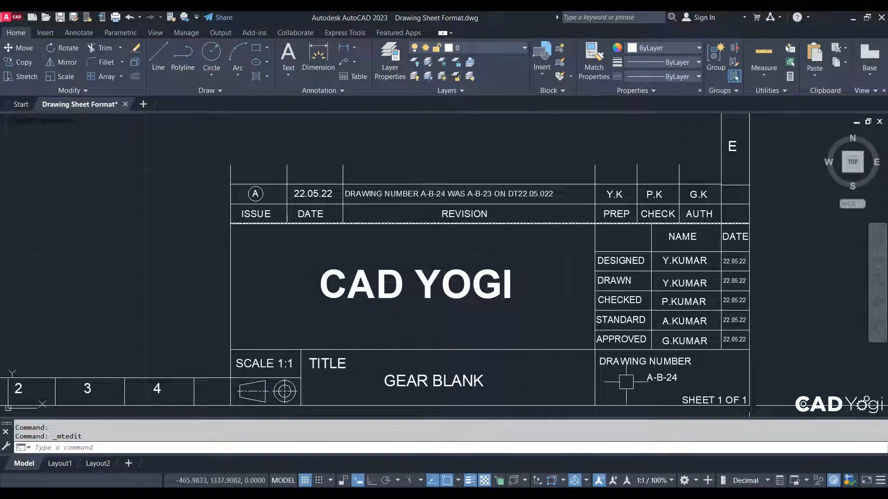
pyautogui.scroll(-3, 546, 282)
pyautogui.scroll(2, 396, 162)
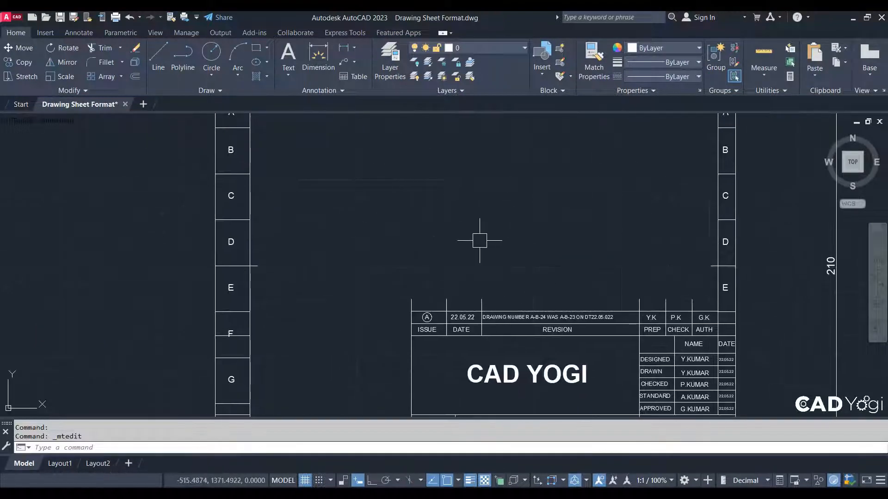
pyautogui.scroll(-2, 480, 241)
pyautogui.moveTo(586, 267); pyautogui.dragTo(594, 254, button='middle')
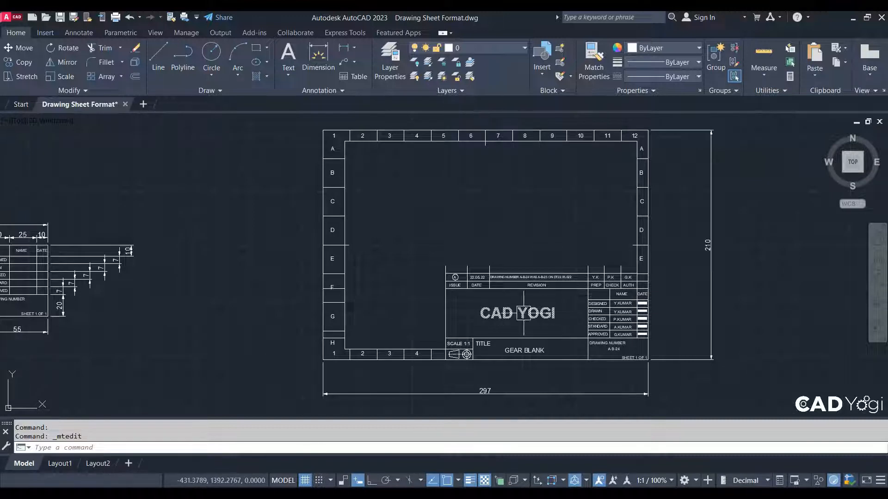
pyautogui.scroll(4, 352, 350)
pyautogui.click(293, 326)
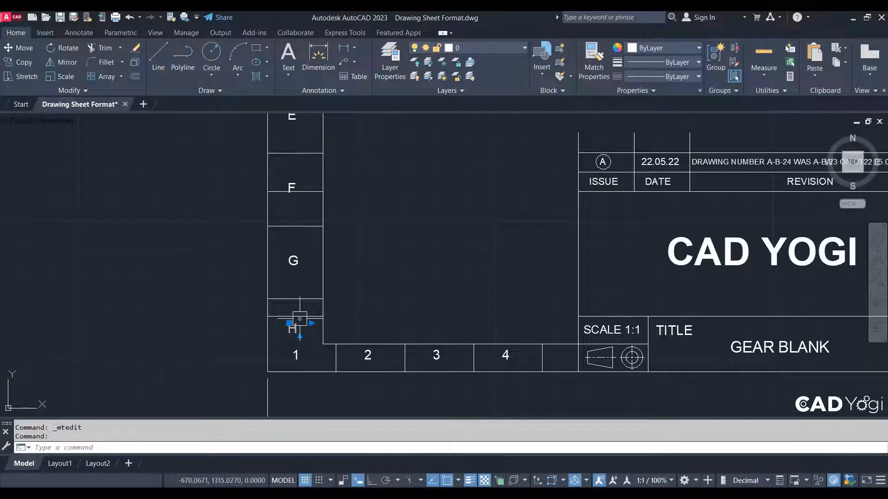
pyautogui.scroll(2, 326, 328)
pyautogui.press('Escape')
pyautogui.click(301, 310)
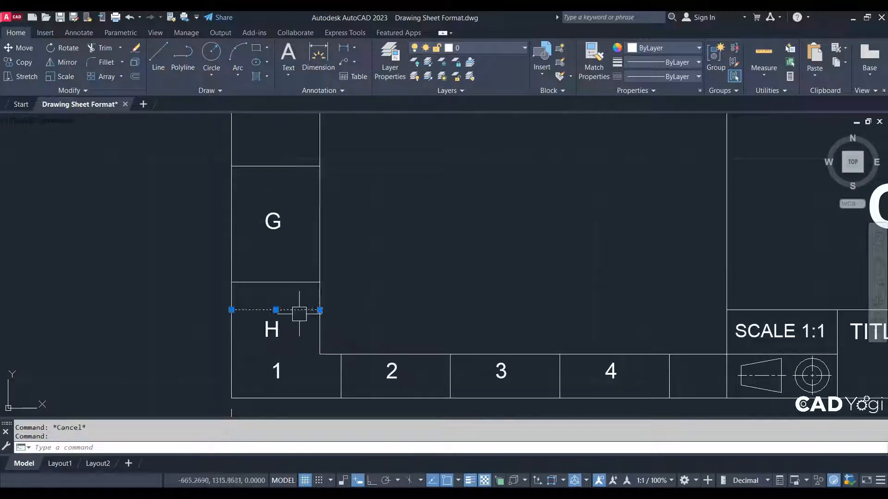
pyautogui.write('e')
pyautogui.press('Return')
# Erase the stray horizontal line crossing the F zone of the same sheet's left grid border.
pyautogui.scroll(-4, 309, 319)
pyautogui.scroll(2, 277, 238)
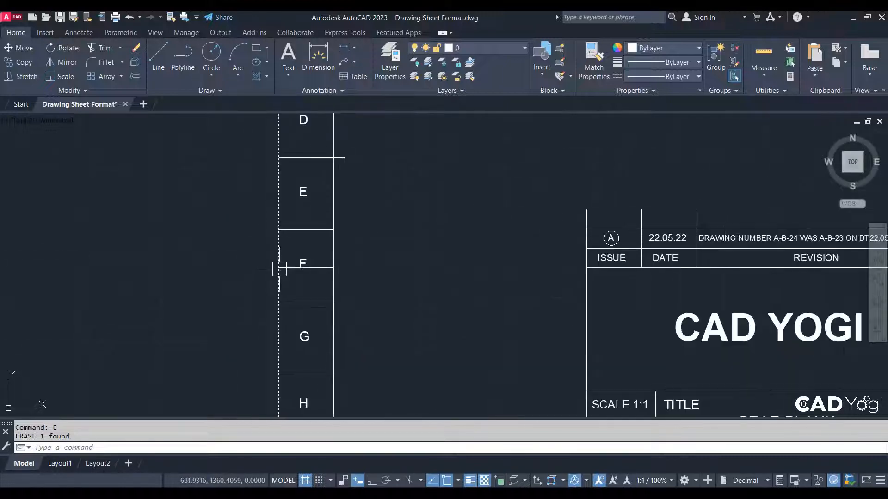
pyautogui.click(321, 268)
pyautogui.write('e')
pyautogui.press('Return')
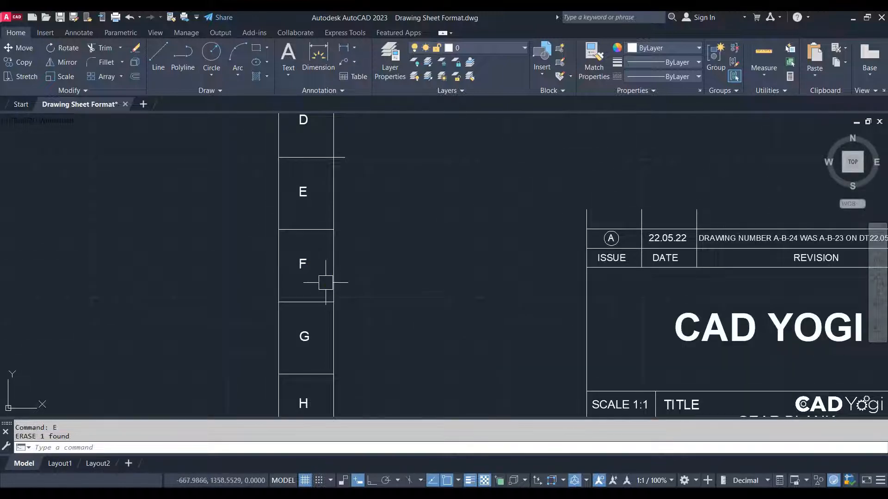
# Review the filled-in A4 sheet, and compare the blank A3 and A4 sheets' borders and title blocks.
pyautogui.scroll(-6, 324, 282)
pyautogui.scroll(2, 396, 207)
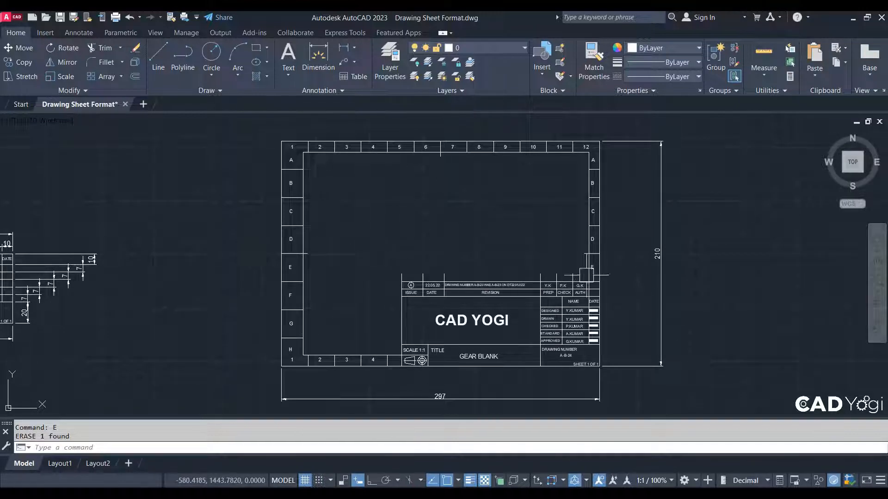
pyautogui.scroll(-2, 466, 316)
pyautogui.moveTo(403, 321); pyautogui.dragTo(581, 331, button='middle')
pyautogui.moveTo(241, 304)
pyautogui.mouseDown(button='middle')
pyautogui.moveTo(412, 338)
pyautogui.moveTo(514, 339)
pyautogui.mouseUp(button='middle')
pyautogui.scroll(-2, 285, 307)
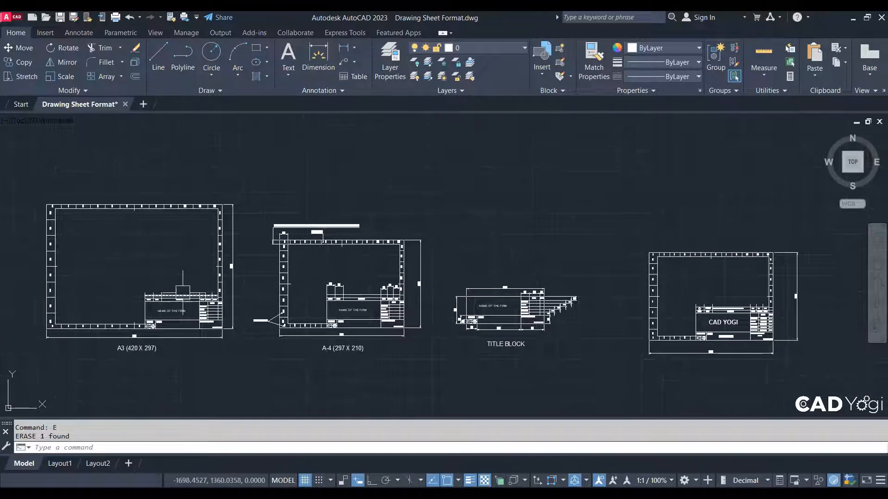
pyautogui.scroll(5, 183, 261)
pyautogui.moveTo(174, 309); pyautogui.dragTo(239, 329, button='middle')
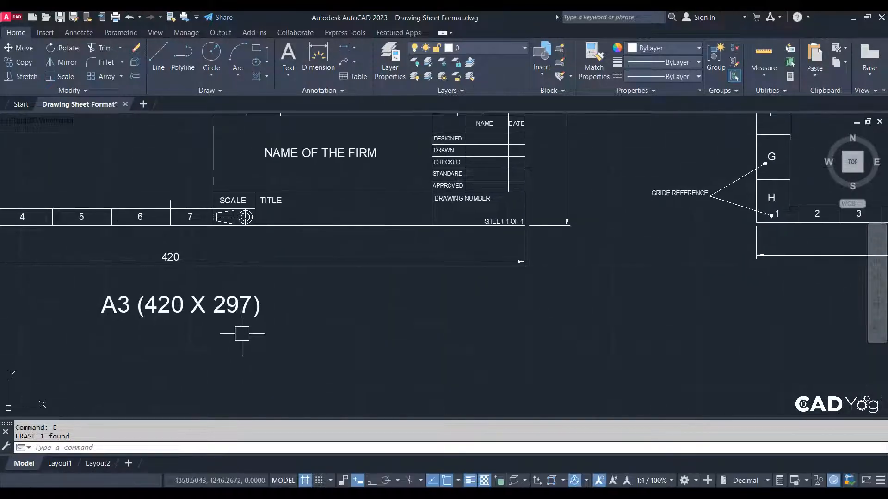
pyautogui.scroll(-3, 163, 259)
pyautogui.scroll(5, 430, 234)
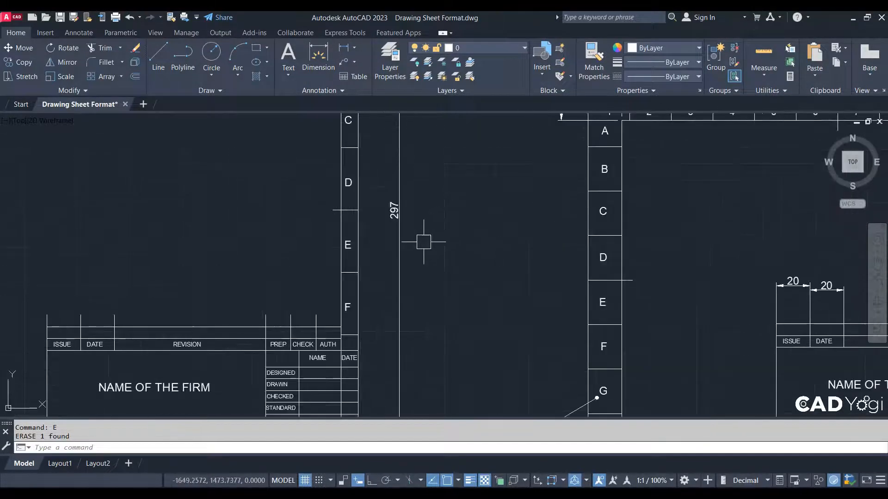
pyautogui.scroll(-2, 423, 242)
pyautogui.moveTo(422, 251)
pyautogui.mouseDown(button='middle')
pyautogui.moveTo(428, 291)
pyautogui.moveTo(451, 271)
pyautogui.mouseUp(button='middle')
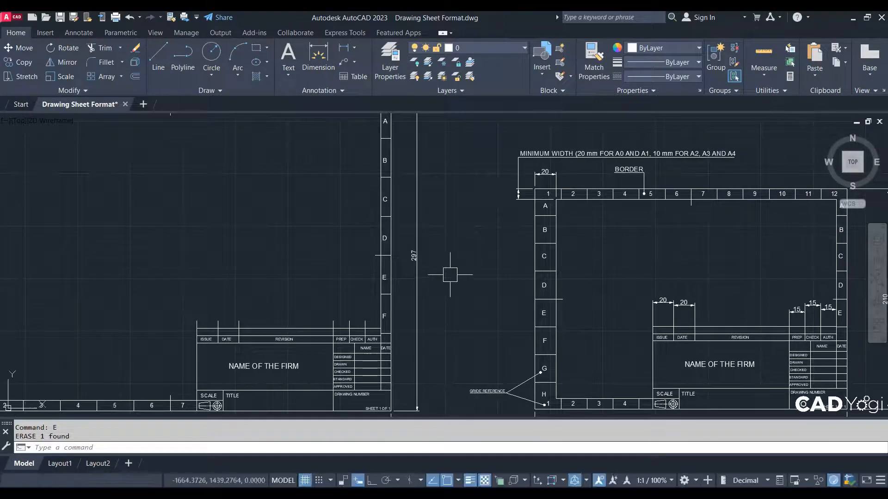
pyautogui.scroll(-2, 452, 271)
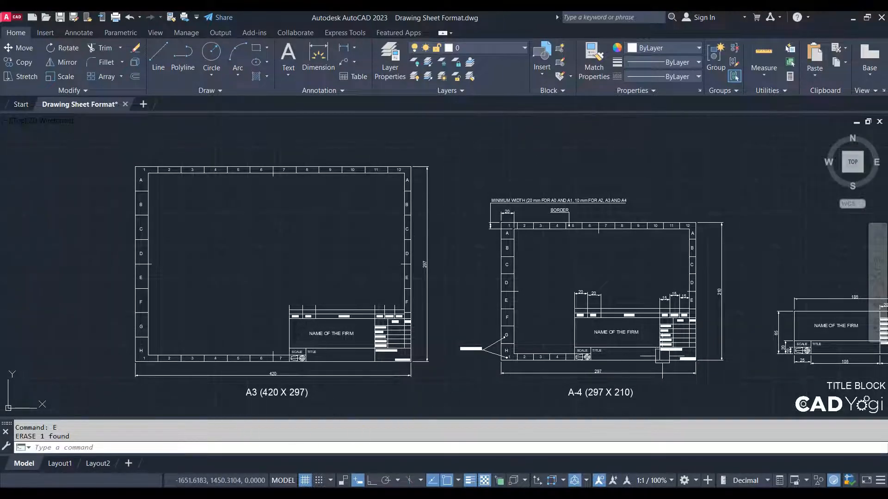
pyautogui.moveTo(456, 347); pyautogui.dragTo(438, 336, button='middle')
pyautogui.scroll(2, 636, 319)
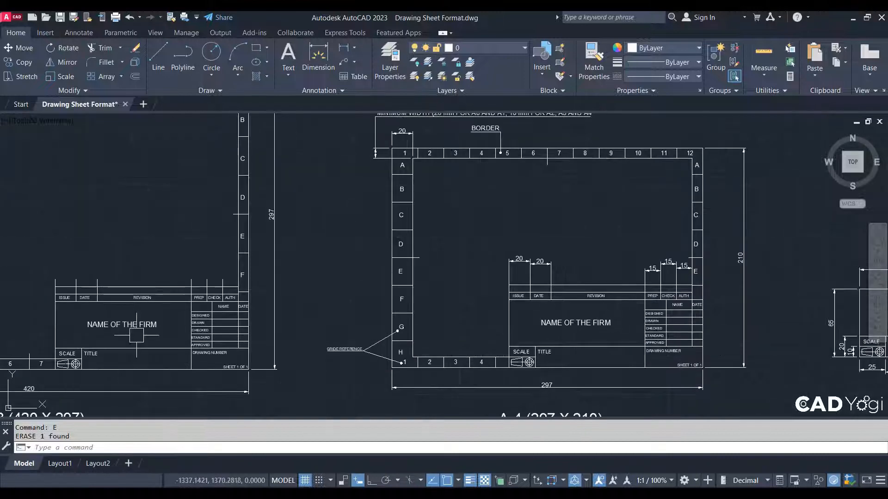
pyautogui.moveTo(635, 319); pyautogui.dragTo(800, 301, button='middle')
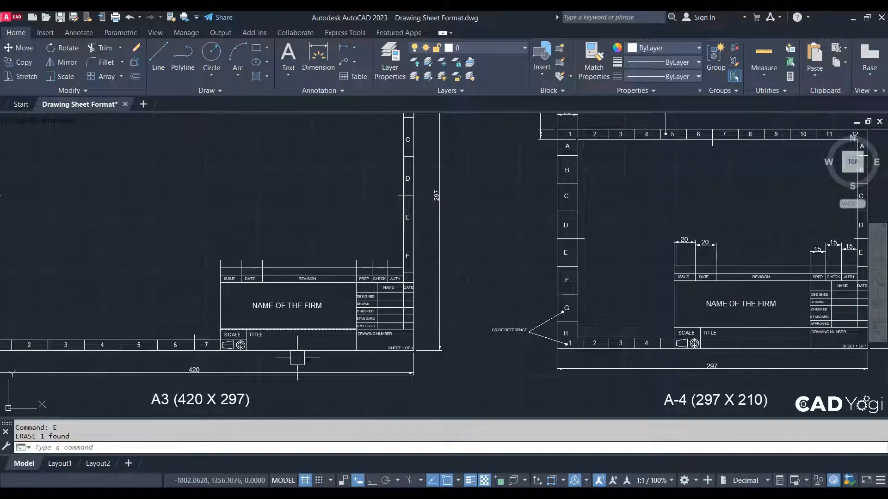
# Examine the filled-in sample sheet alongside the A3, A4 and title block format drawings.
pyautogui.scroll(-5, 297, 358)
pyautogui.moveTo(670, 319)
pyautogui.mouseDown(button='middle')
pyautogui.moveTo(542, 316)
pyautogui.moveTo(525, 328)
pyautogui.mouseUp(button='middle')
pyautogui.scroll(1, 542, 316)
pyautogui.scroll(1, 531, 319)
pyautogui.scroll(2, 434, 170)
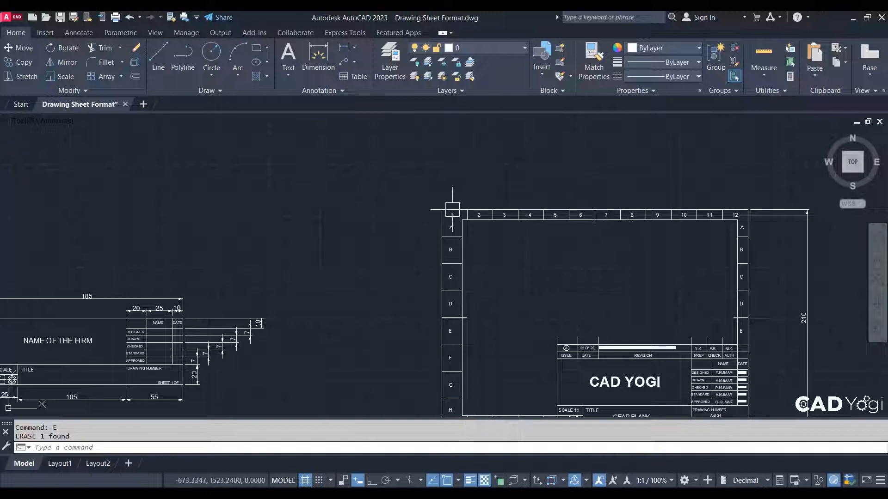
pyautogui.moveTo(607, 341); pyautogui.dragTo(622, 272, button='middle')
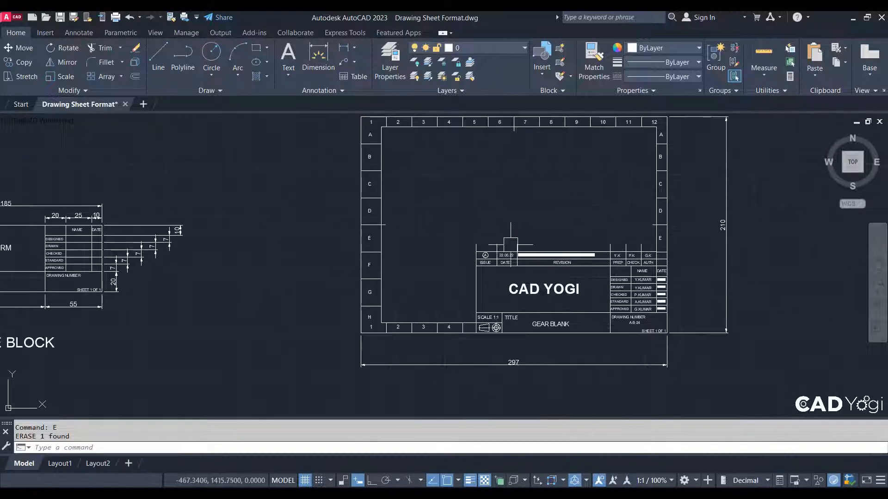
pyautogui.scroll(-4, 511, 245)
pyautogui.moveTo(297, 319); pyautogui.dragTo(425, 331, button='middle')
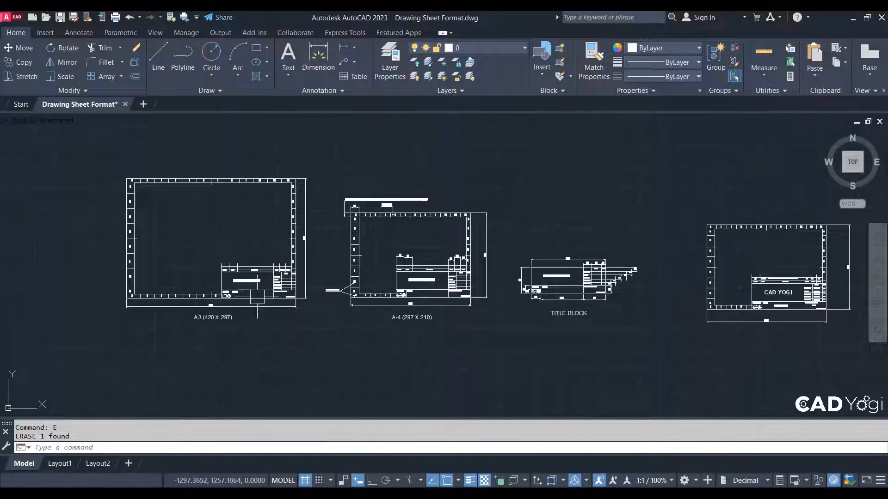
pyautogui.scroll(2, 257, 297)
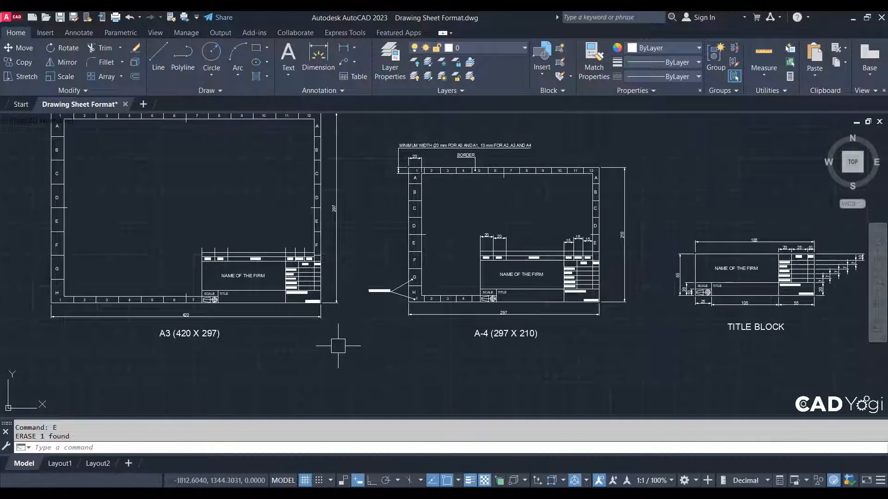
pyautogui.scroll(-2, 369, 362)
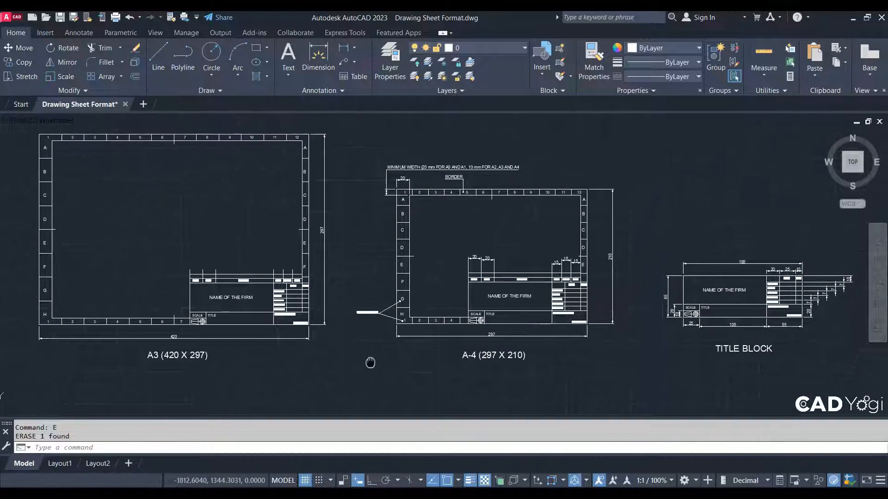
pyautogui.scroll(-1, 350, 318)
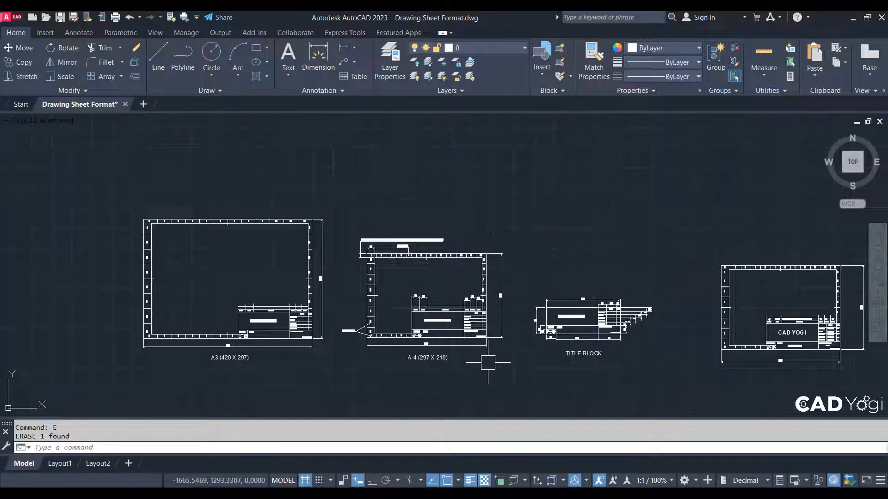
# Inspect the dimensioned title block drawing and the sample sheet's completed title block, revision row and grid border.
pyautogui.moveTo(490, 326); pyautogui.dragTo(450, 311, button='middle')
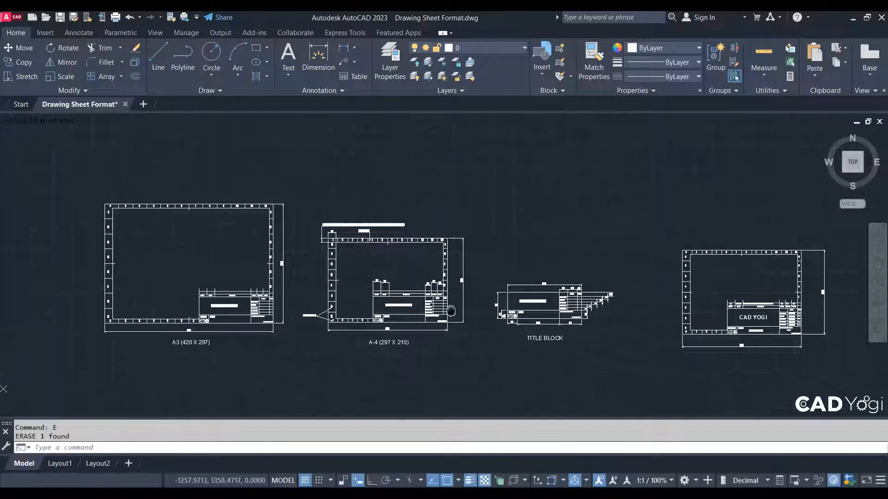
pyautogui.scroll(2, 499, 278)
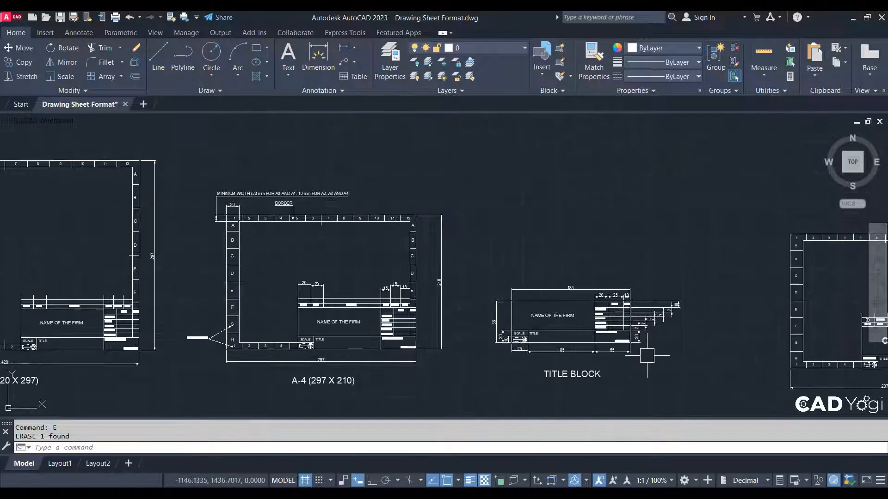
pyautogui.moveTo(626, 356); pyautogui.dragTo(405, 316, button='middle')
pyautogui.scroll(2, 690, 345)
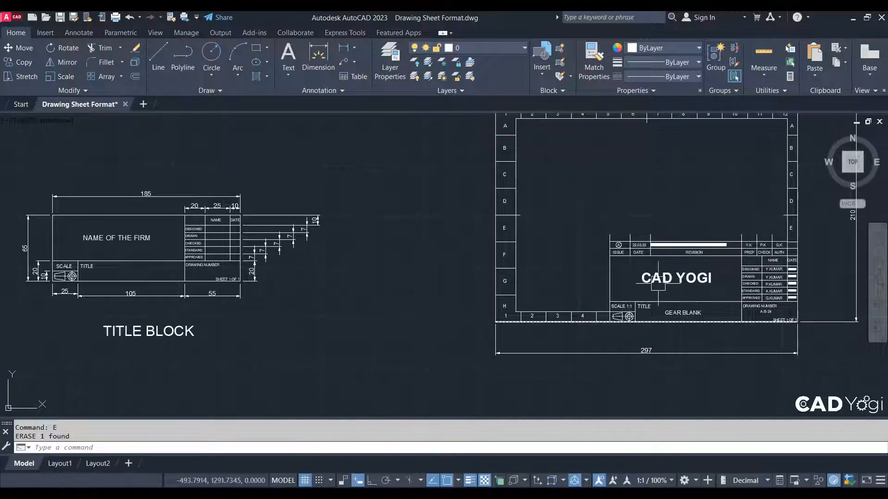
pyautogui.scroll(2, 679, 262)
pyautogui.moveTo(616, 256); pyautogui.dragTo(579, 299, button='middle')
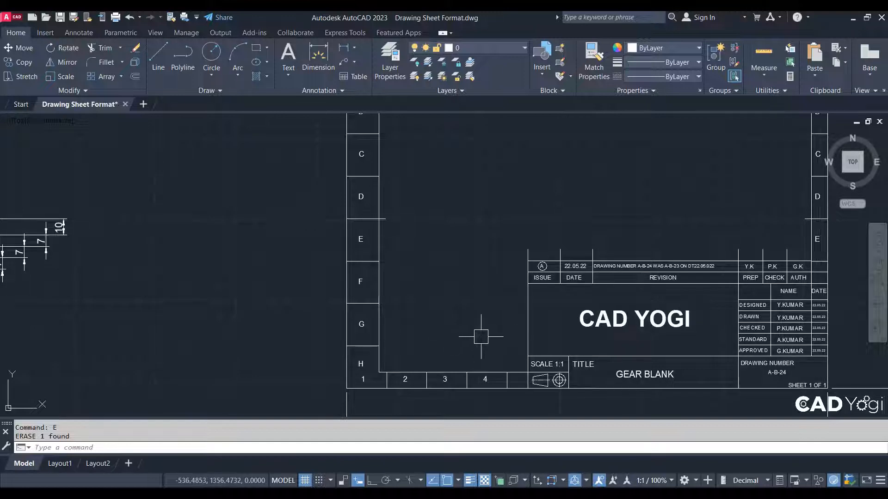
pyautogui.moveTo(511, 264); pyautogui.dragTo(481, 321, button='middle')
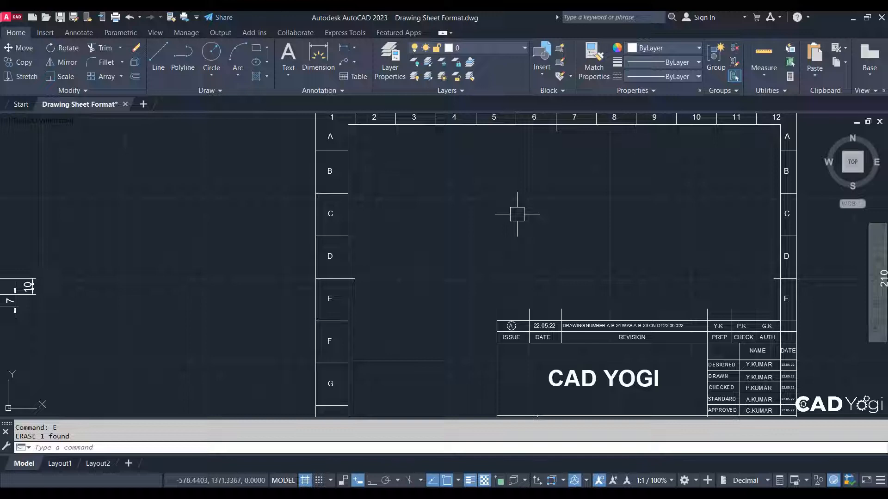
pyautogui.scroll(-2, 502, 234)
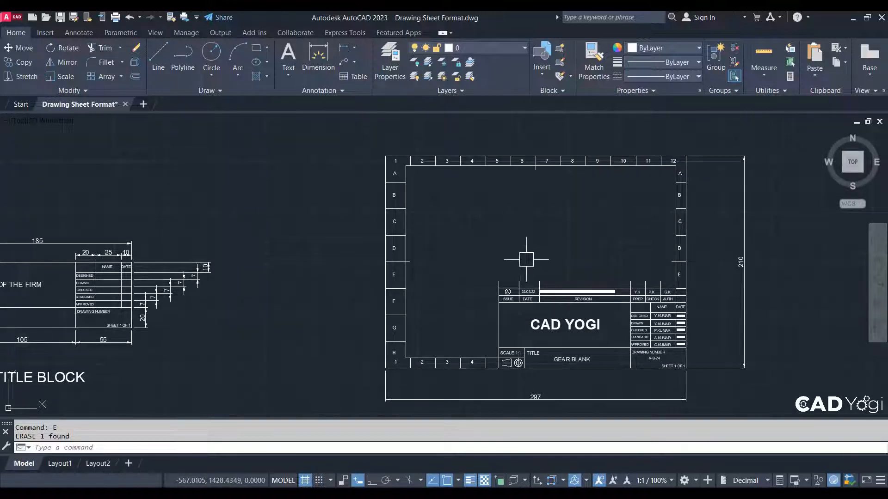
pyautogui.scroll(-1, 240, 277)
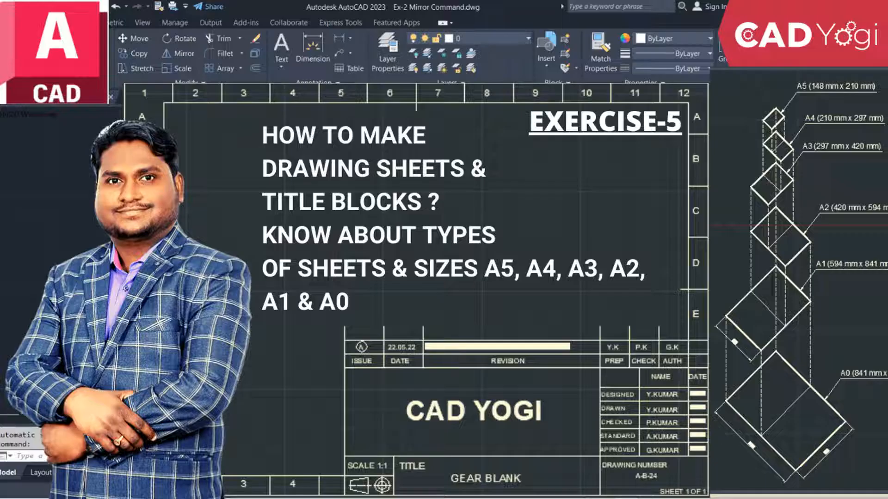